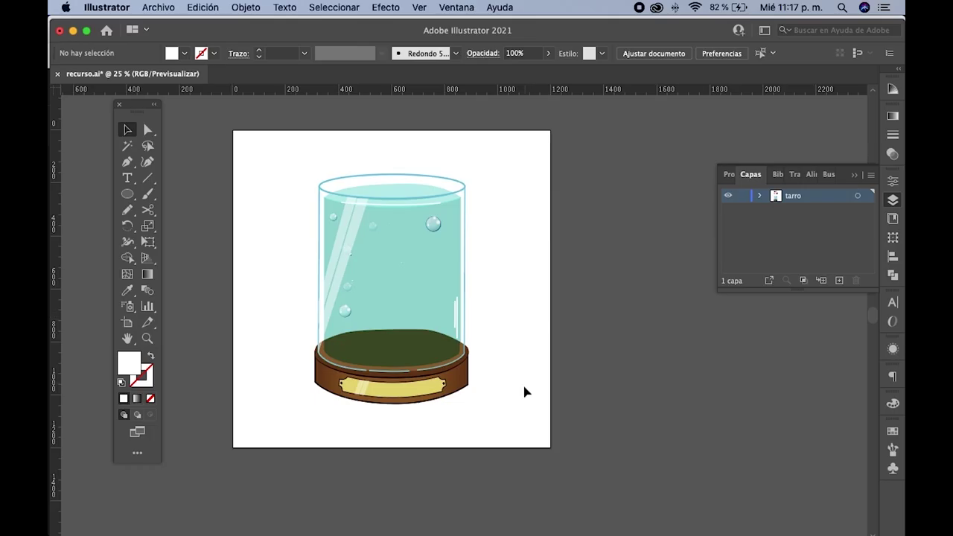
# - Select the jar illustration a few times, then deselect it, leaving the artwork unchanged
pyautogui.click(348, 187)
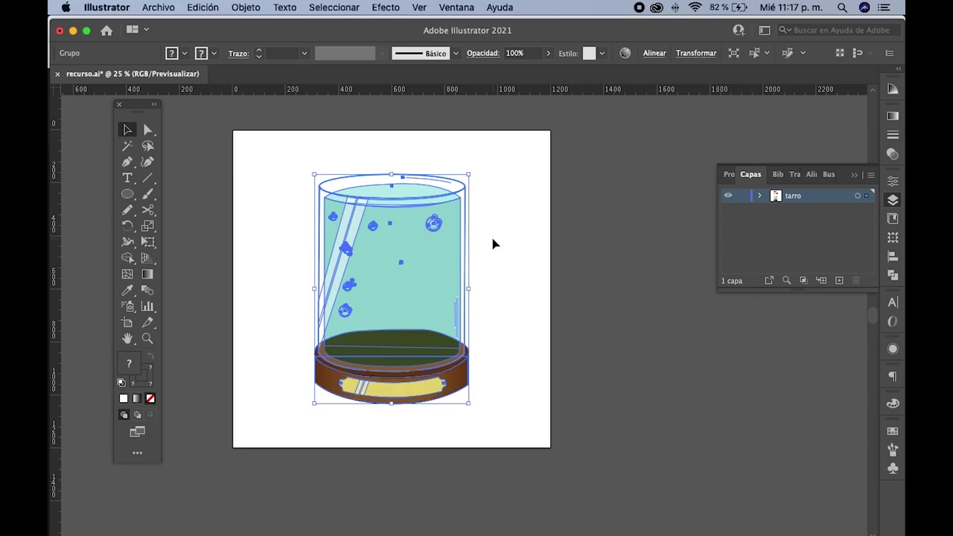
pyautogui.click(488, 249)
pyautogui.click(463, 267)
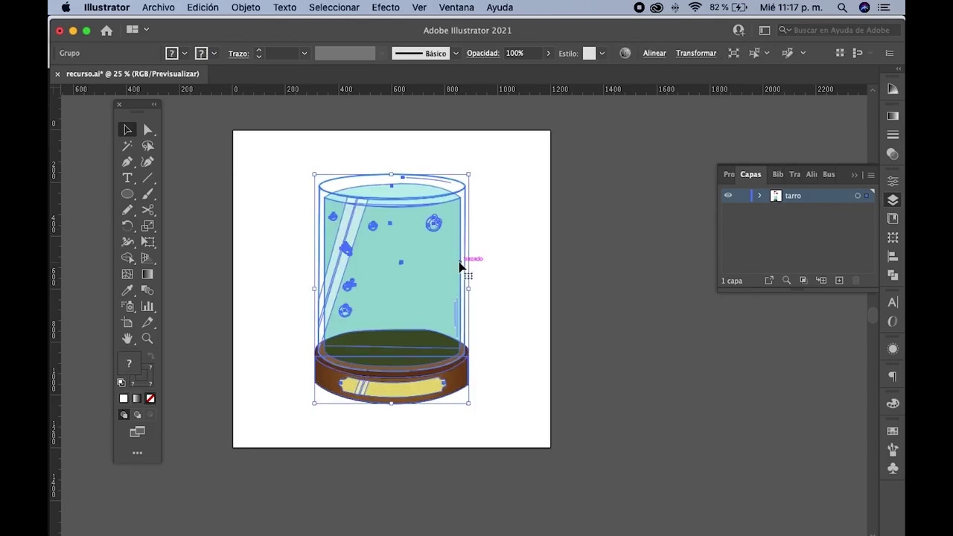
pyautogui.click(505, 287)
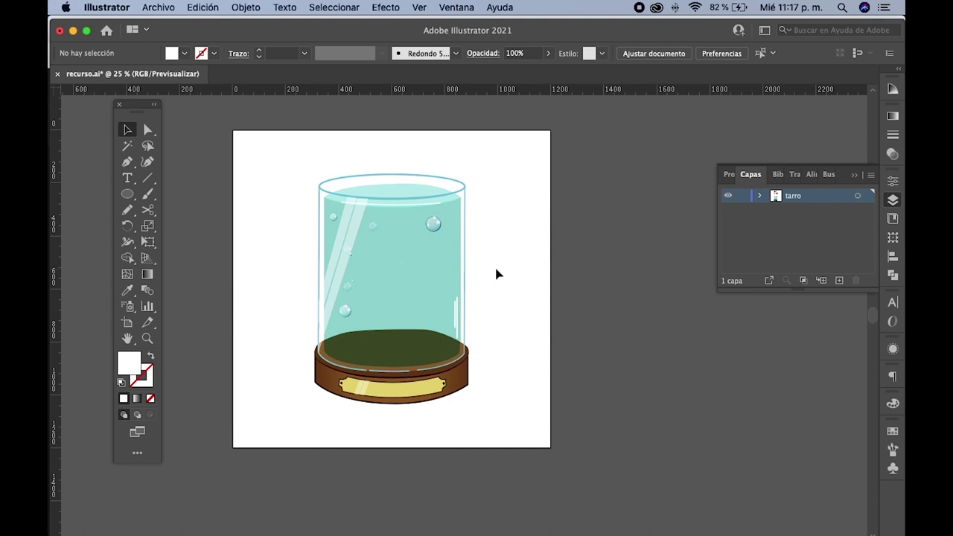
pyautogui.moveTo(376, 160); pyautogui.dragTo(491, 157)
# - In Chrome, copy the Facebook post's Photoshop CC2020 image with Copiar imagen, then return to Illustrator
pyautogui.press('super+Tab')
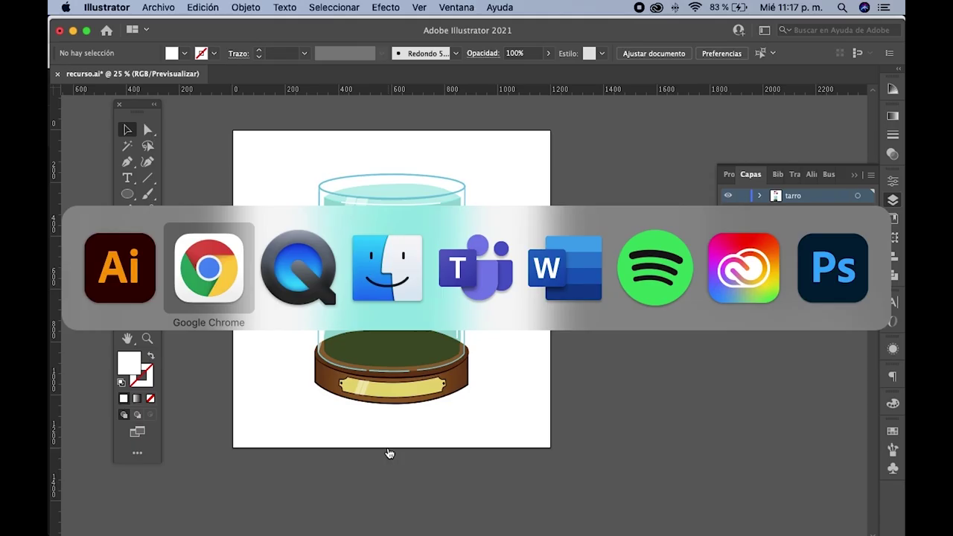
pyautogui.scroll(-2, 455, 439)
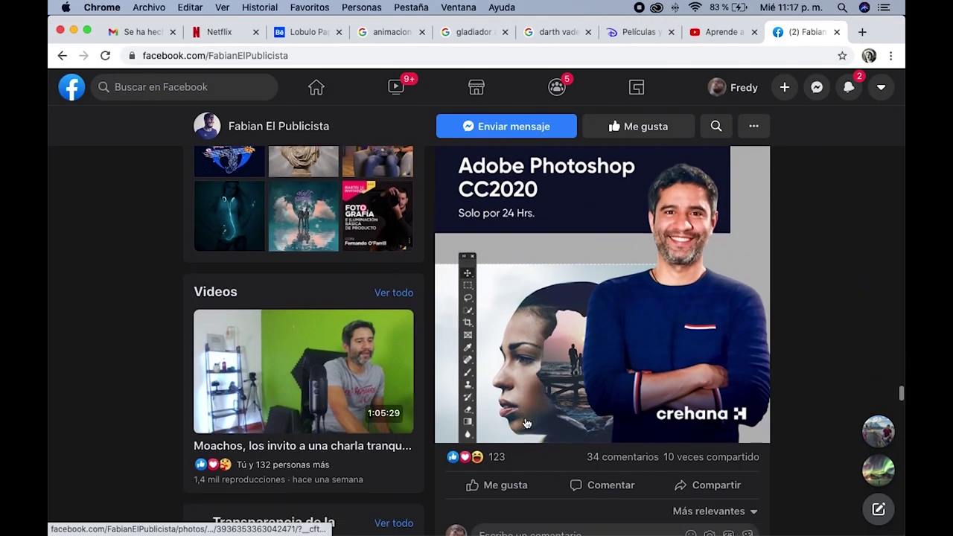
pyautogui.scroll(1, 548, 381)
pyautogui.rightClick(639, 298)
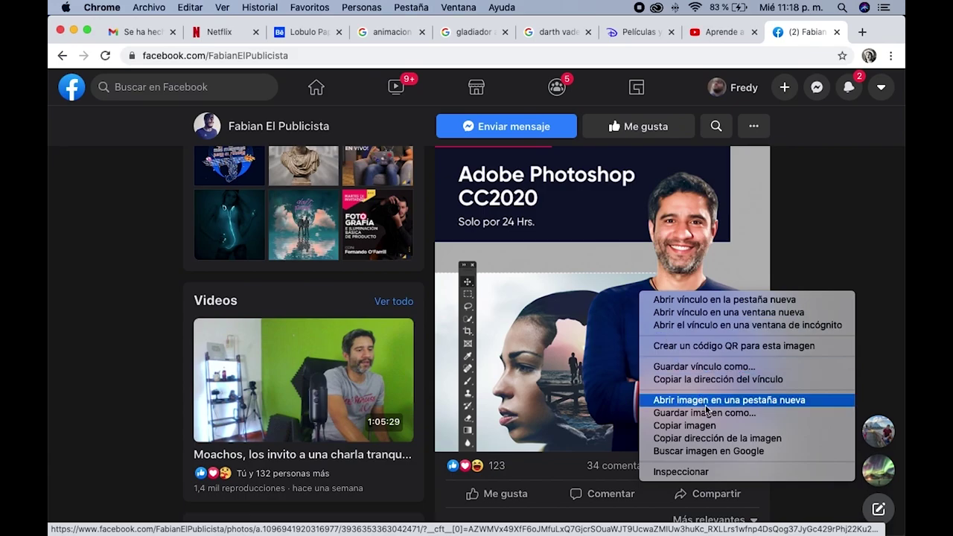
pyautogui.click(711, 429)
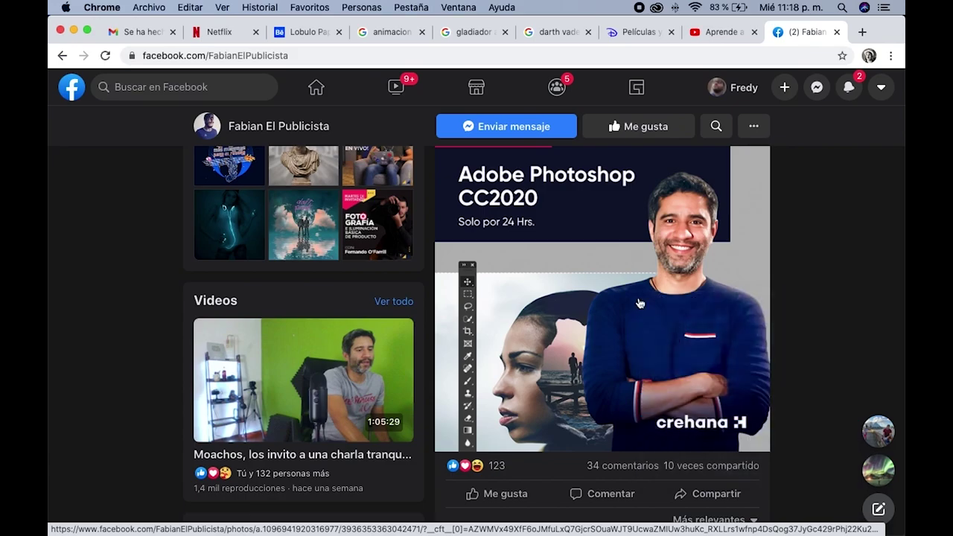
pyautogui.scroll(1, 640, 305)
pyautogui.scroll(-1, 640, 306)
pyautogui.press('super+Tab')
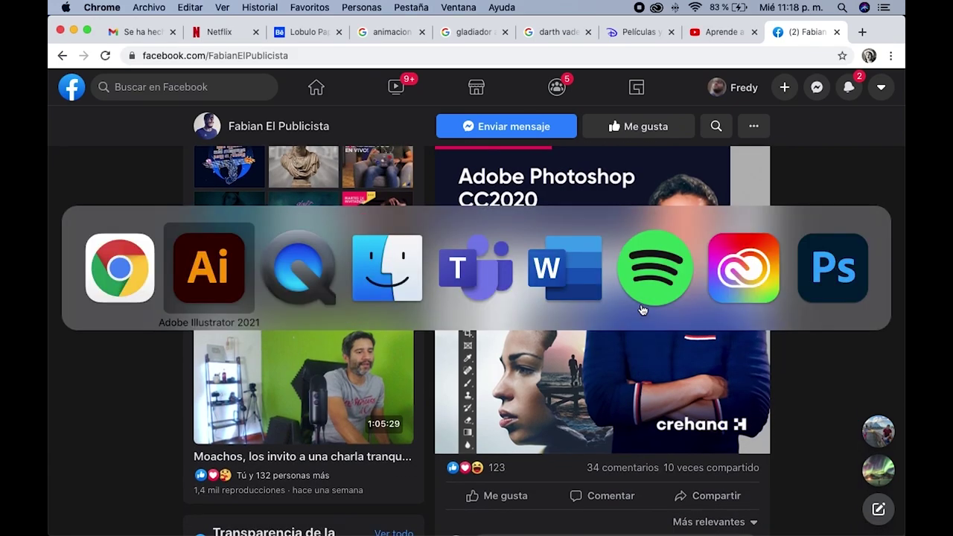
# - Paste the course image into the document, then delete it again
pyautogui.press('super+v')
pyautogui.moveTo(537, 304)
pyautogui.mouseDown()
pyautogui.moveTo(347, 297)
pyautogui.moveTo(488, 294)
pyautogui.mouseUp()
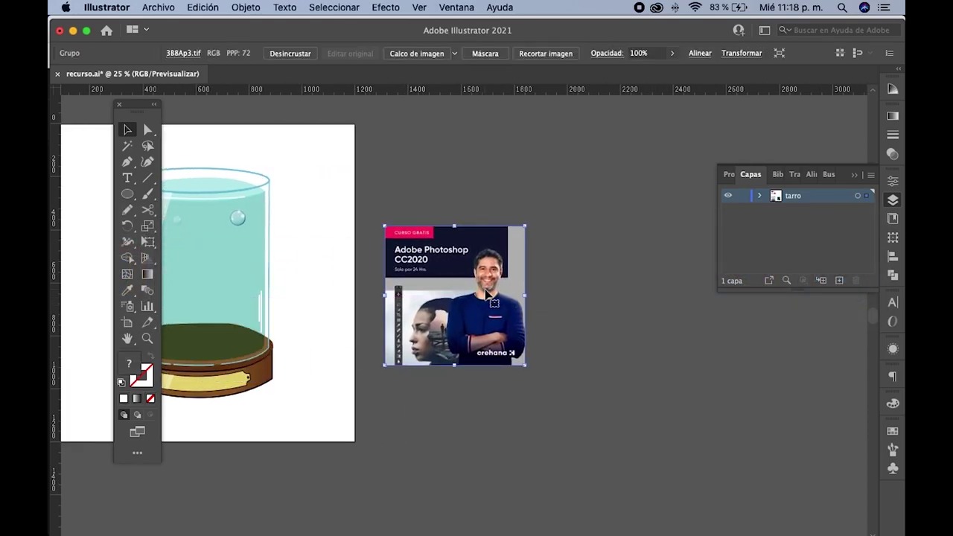
pyautogui.press('Delete')
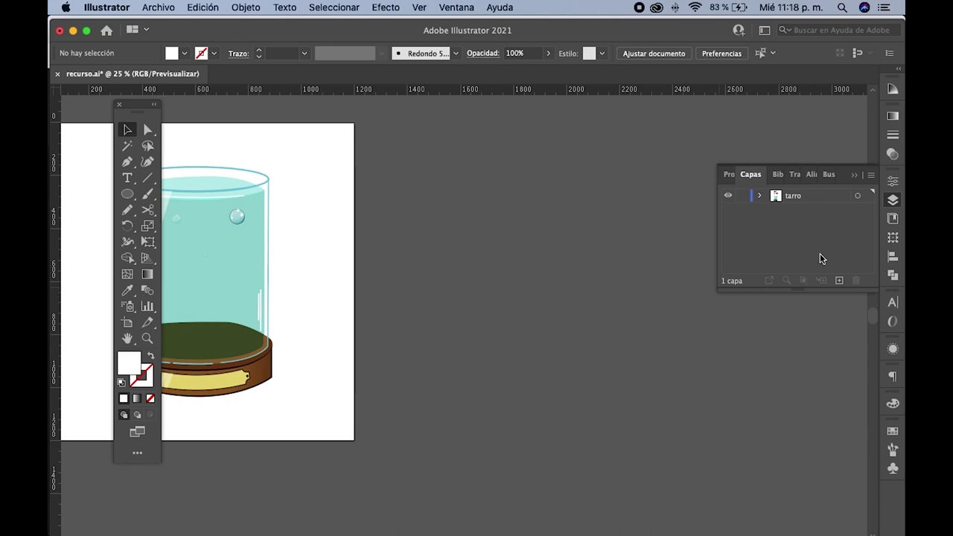
# - Add a new layer named foto above tarro and paste the course image into it
pyautogui.click(839, 280)
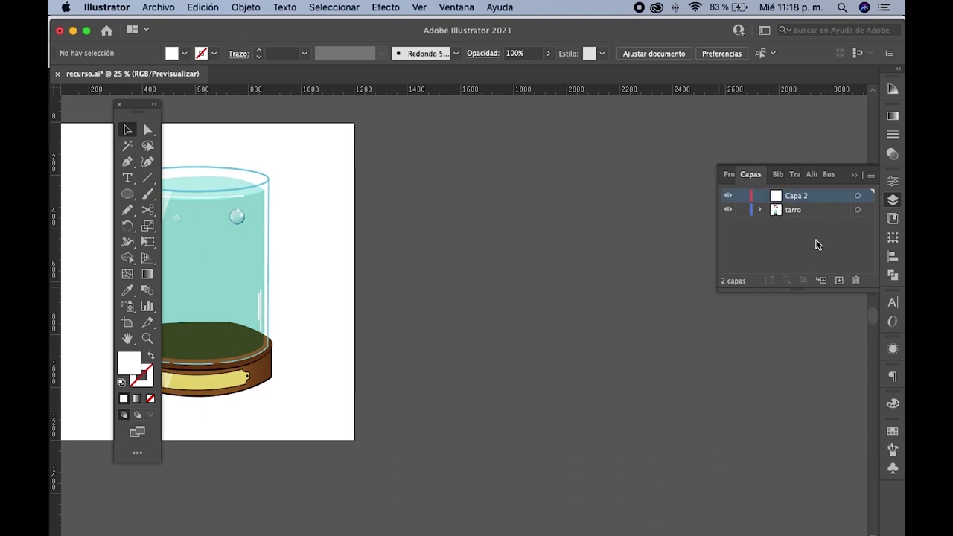
pyautogui.doubleClick(791, 196)
pyautogui.write('foto')
pyautogui.press('Return')
pyautogui.press('super+v')
pyautogui.moveTo(473, 287); pyautogui.dragTo(530, 259)
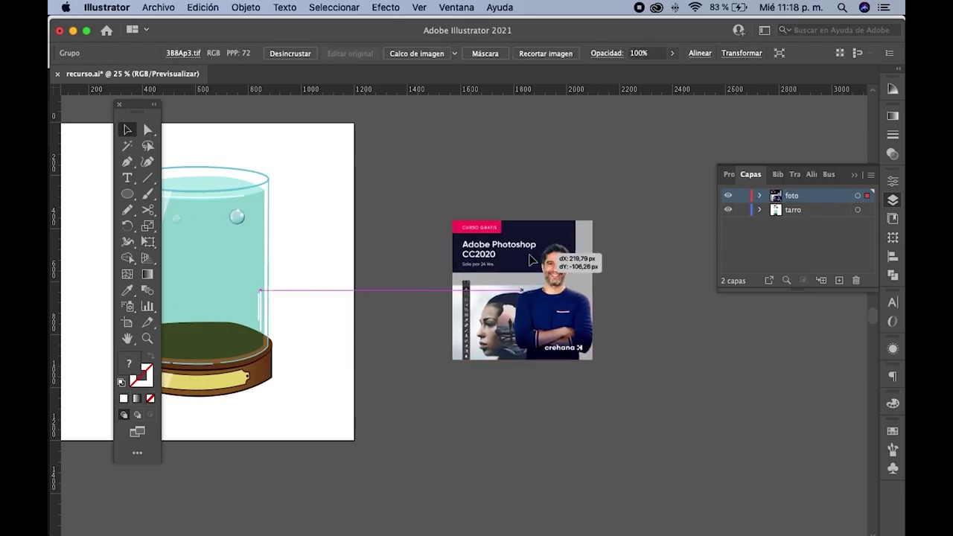
pyautogui.moveTo(349, 192); pyautogui.dragTo(404, 251)
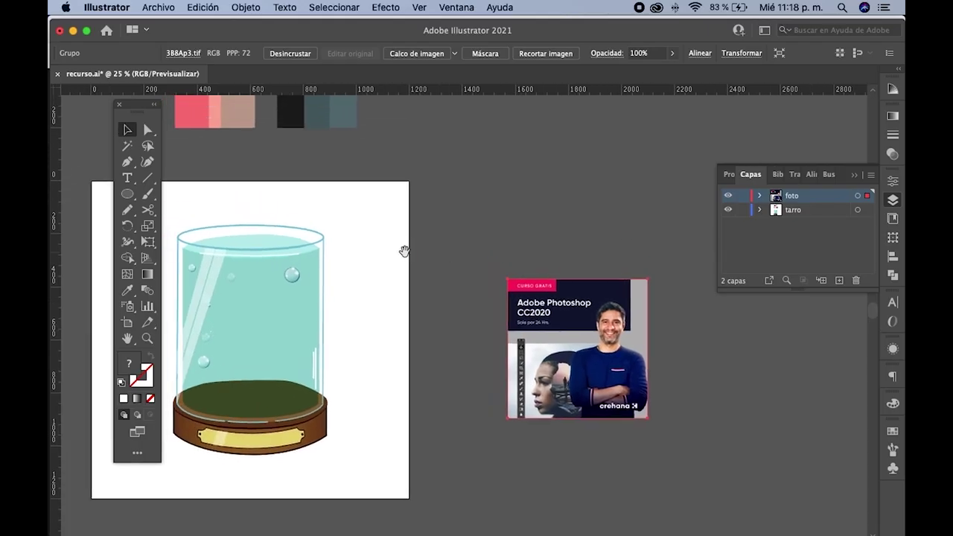
pyautogui.scroll(10, 460, 253)
pyautogui.hscroll(-6, 460, 254)
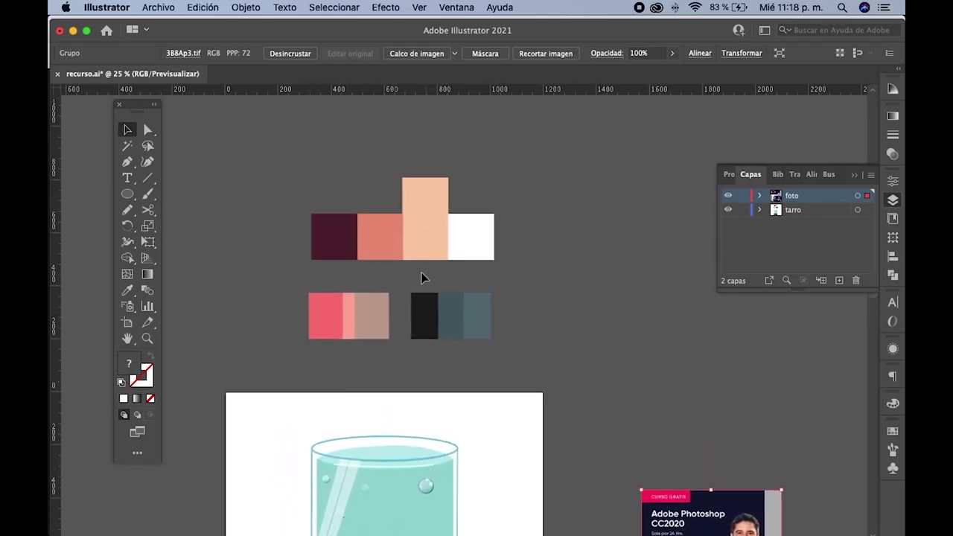
pyautogui.scroll(1, 411, 266)
pyautogui.click(430, 240)
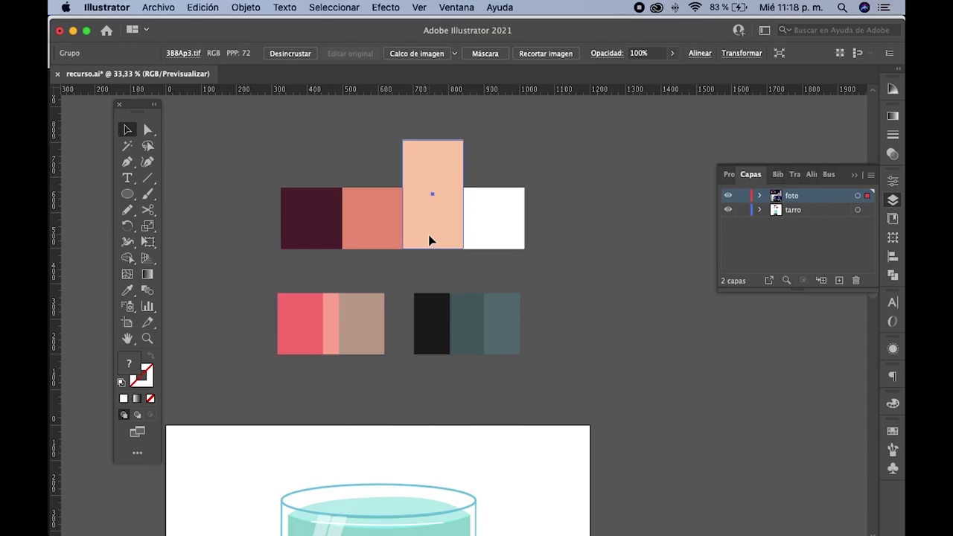
pyautogui.click(429, 240)
pyautogui.moveTo(542, 270); pyautogui.dragTo(277, 134)
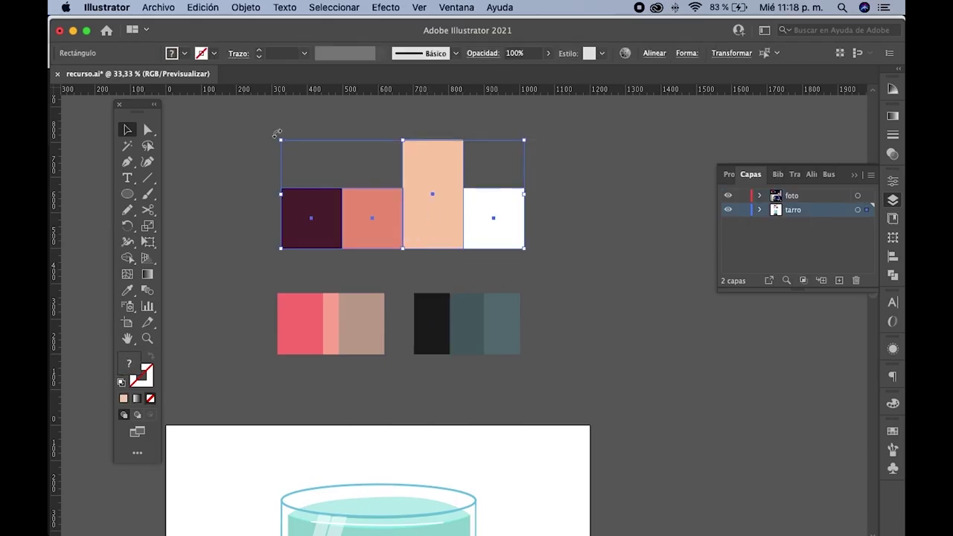
pyautogui.click(260, 147)
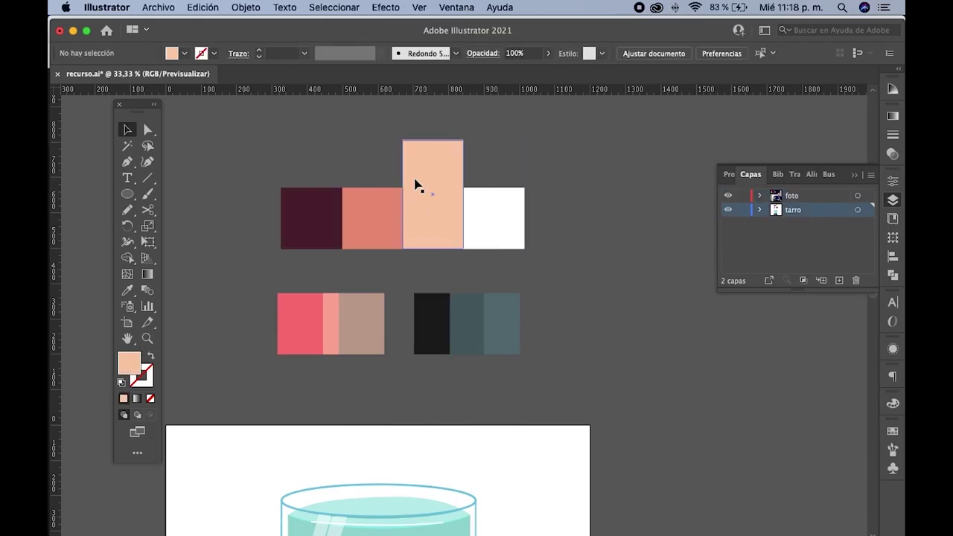
pyautogui.click(415, 185)
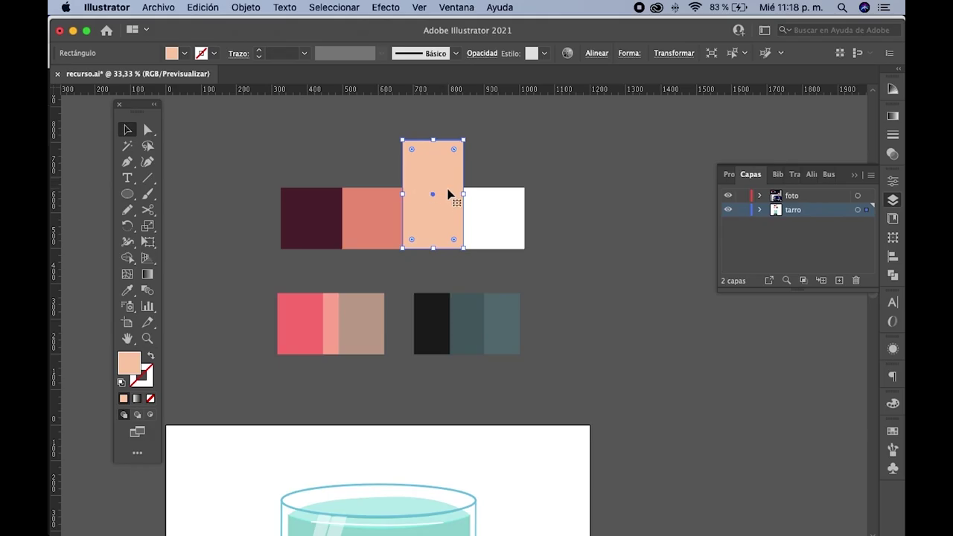
pyautogui.click(482, 214)
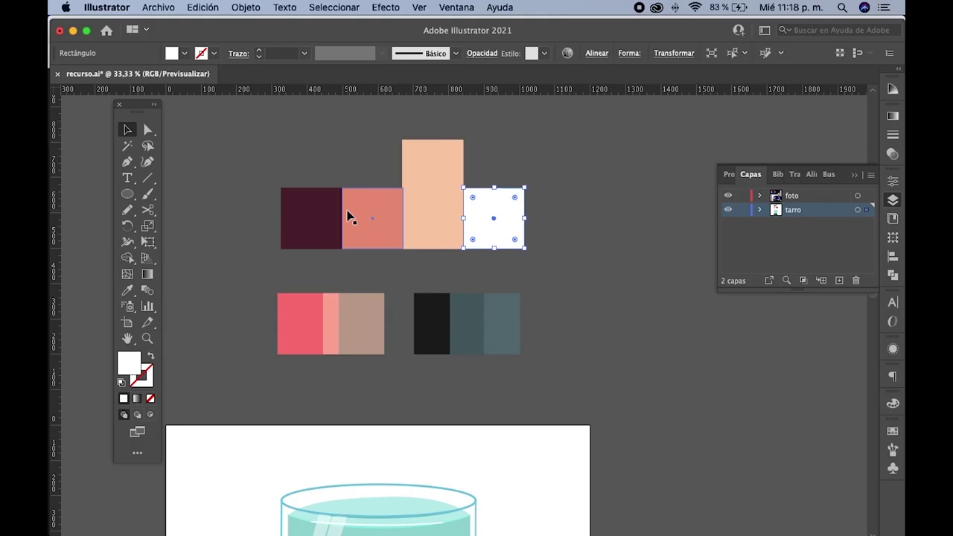
pyautogui.moveTo(311, 165); pyautogui.dragTo(382, 218)
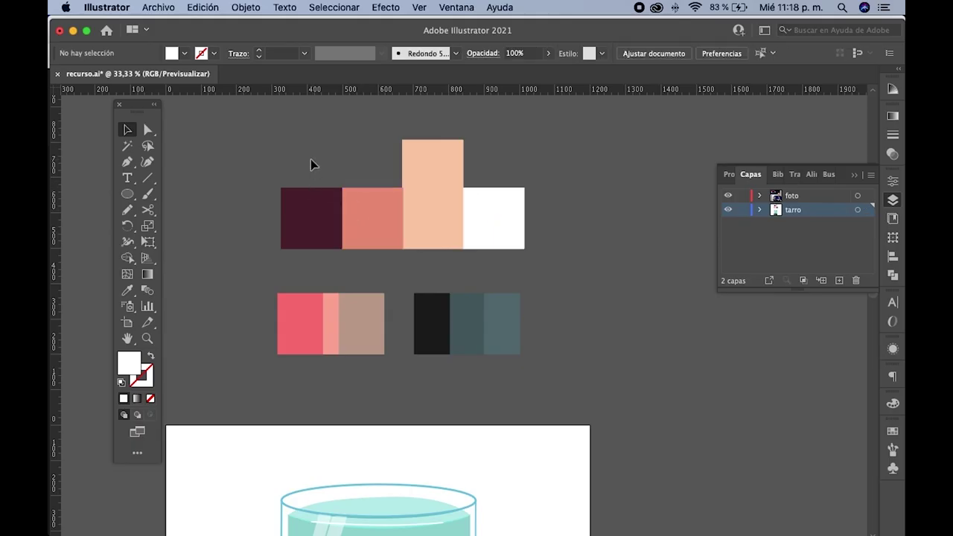
pyautogui.click(373, 212)
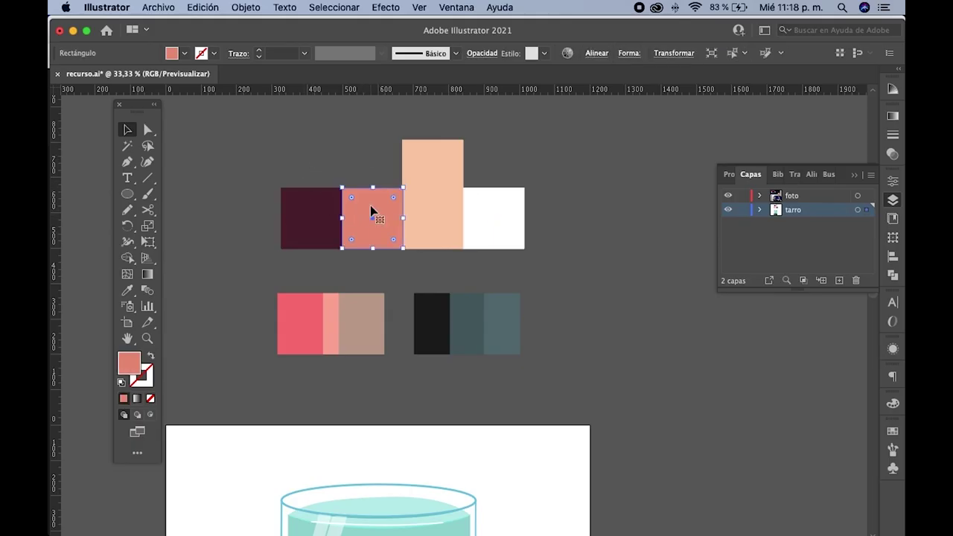
pyautogui.click(316, 220)
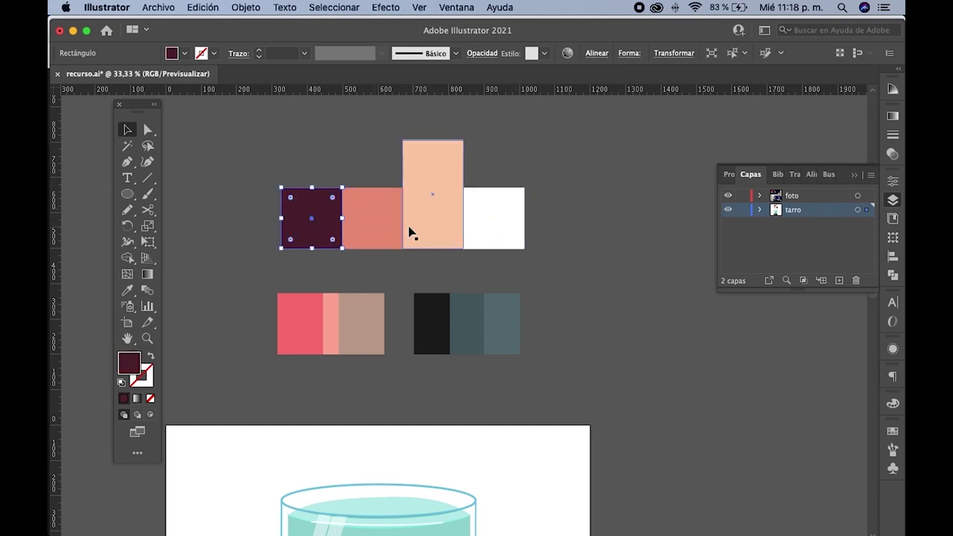
pyautogui.scroll(-2, 432, 216)
pyautogui.click(366, 313)
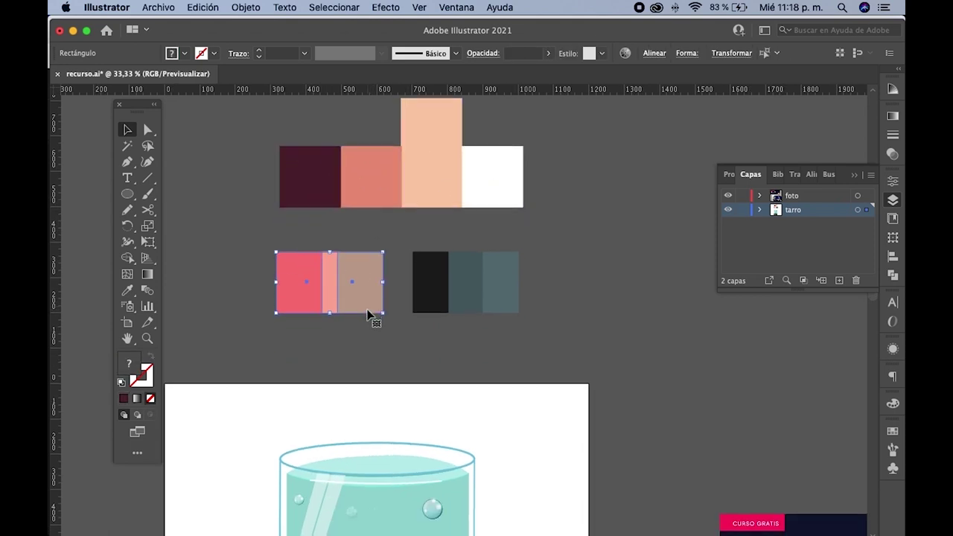
pyautogui.scroll(-2, 447, 309)
pyautogui.click(417, 246)
pyautogui.scroll(-5, 441, 276)
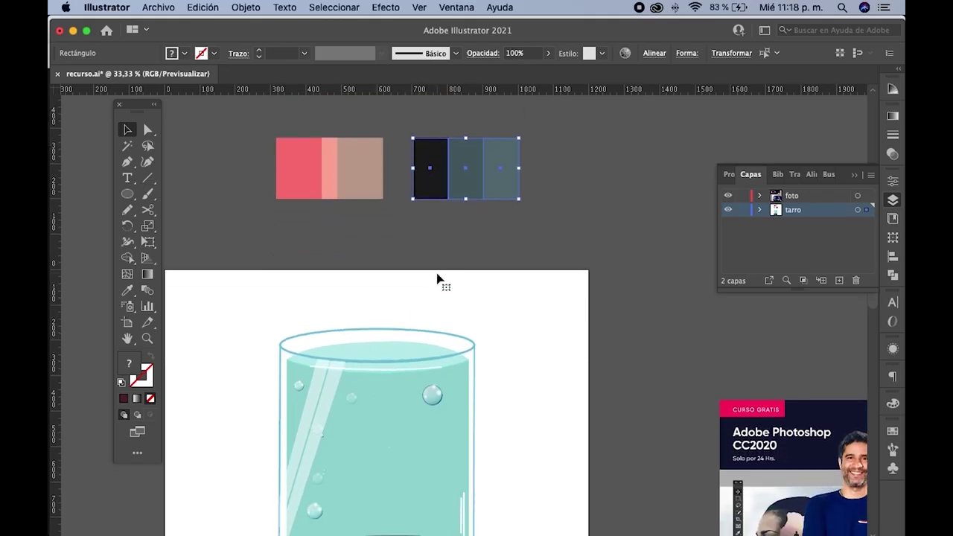
pyautogui.scroll(-3, 434, 274)
# - Place two horizontal guides across the jar, one at the rim and one just above the soil
pyautogui.moveTo(485, 308); pyautogui.dragTo(448, 256)
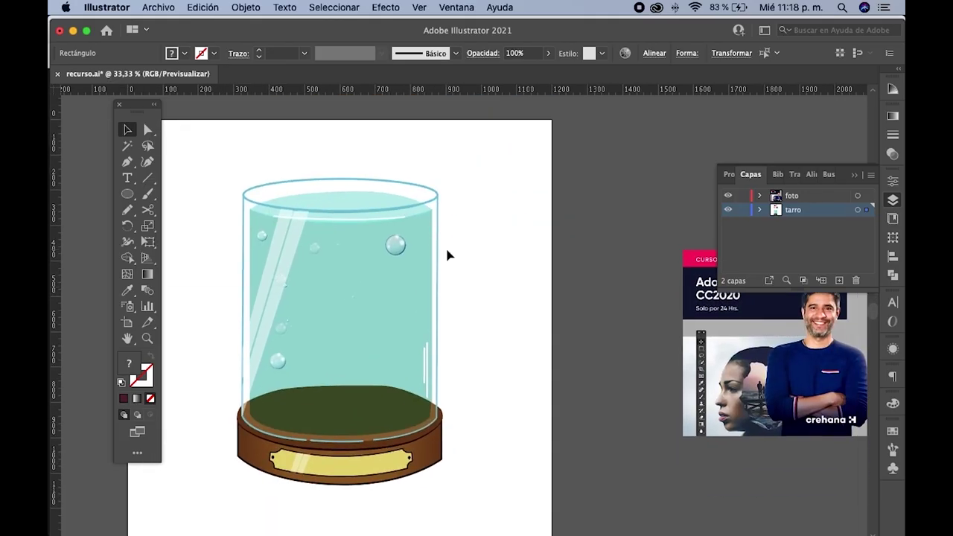
pyautogui.moveTo(355, 95)
pyautogui.mouseDown()
pyautogui.moveTo(357, 205)
pyautogui.moveTo(348, 206)
pyautogui.mouseUp()
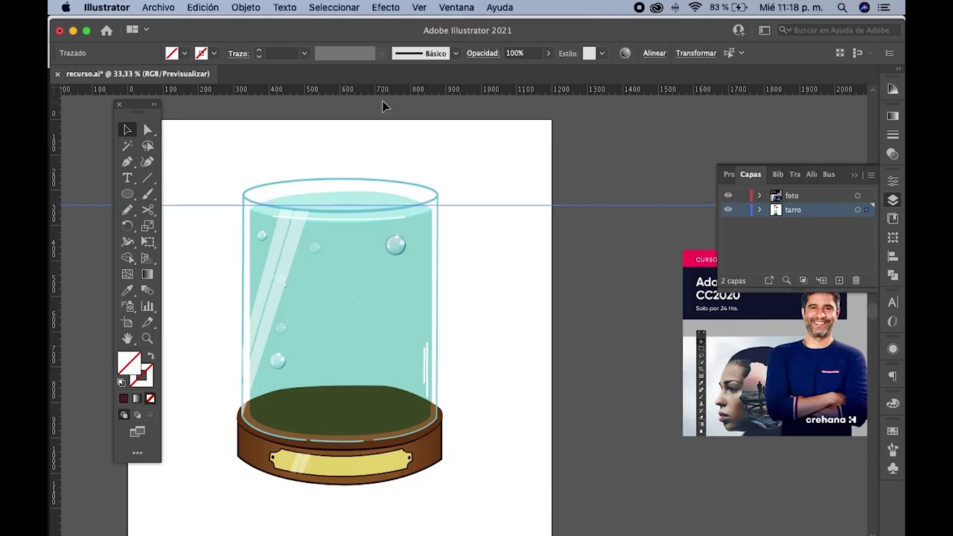
pyautogui.moveTo(370, 360); pyautogui.dragTo(361, 361)
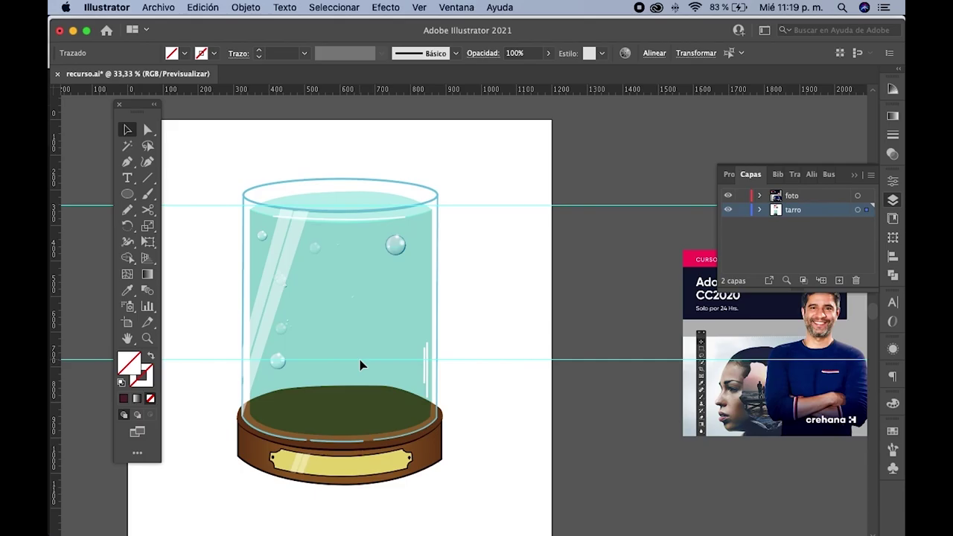
pyautogui.moveTo(370, 361)
pyautogui.mouseDown()
pyautogui.moveTo(365, 394)
pyautogui.moveTo(362, 369)
pyautogui.mouseUp()
pyautogui.hscroll(2, 331, 393)
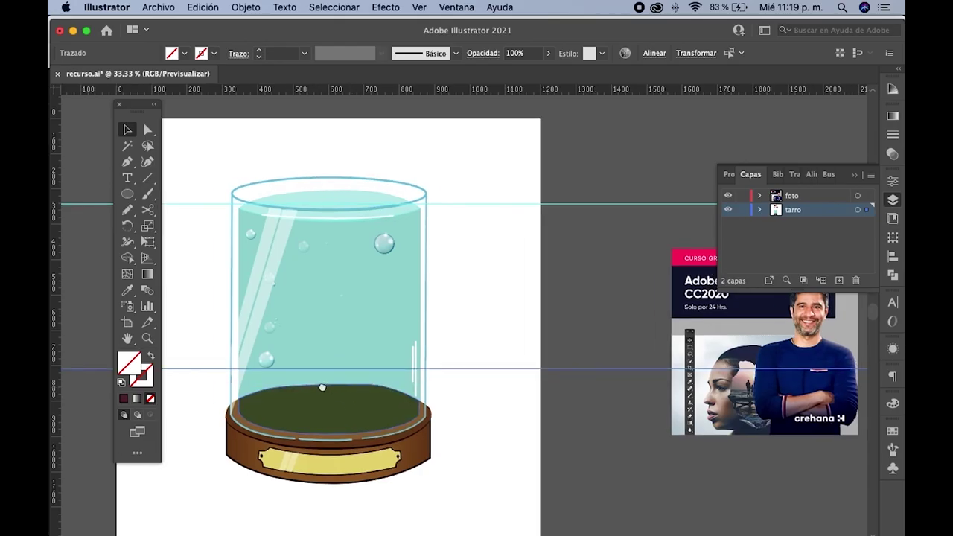
pyautogui.hscroll(2, 321, 390)
pyautogui.hscroll(5, 325, 385)
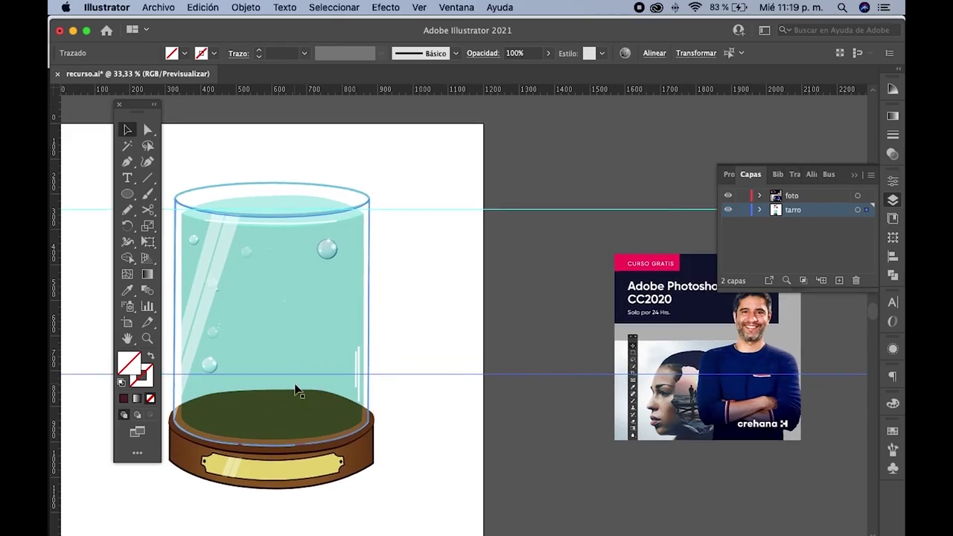
pyautogui.moveTo(274, 213); pyautogui.dragTo(281, 208)
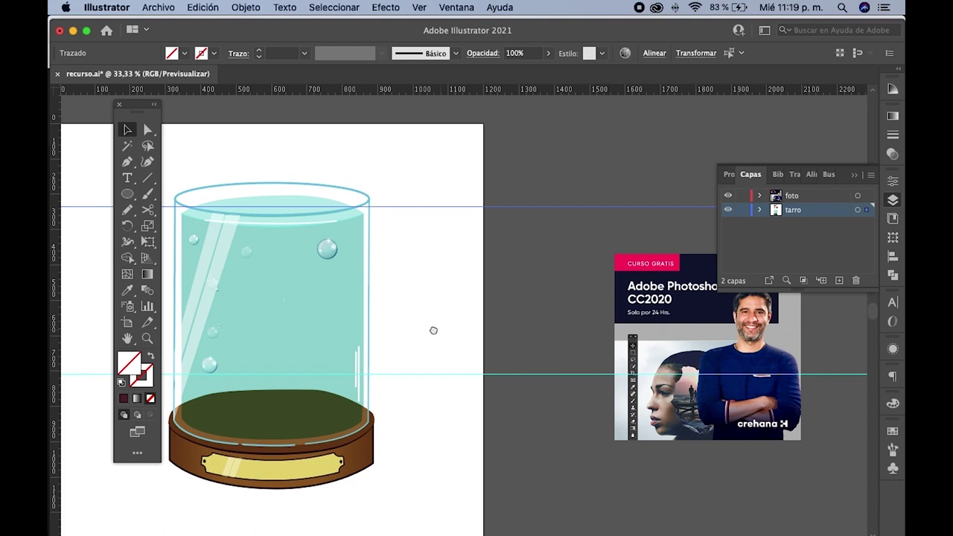
pyautogui.hscroll(5, 434, 330)
# - Scale the course photo up with its bounding-box handles and reposition it on the artboard
pyautogui.hscroll(5, 574, 318)
pyautogui.click(464, 251)
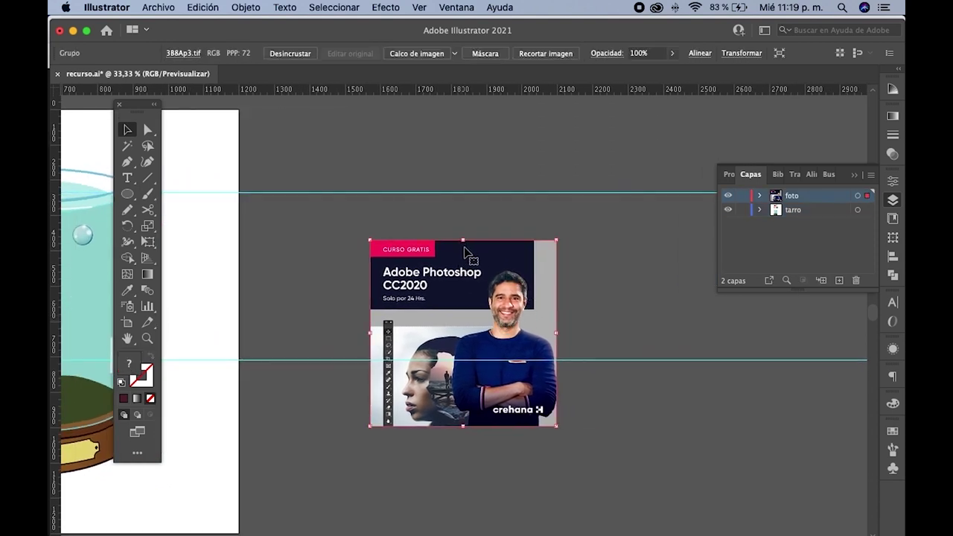
pyautogui.moveTo(463, 241); pyautogui.dragTo(455, 144)
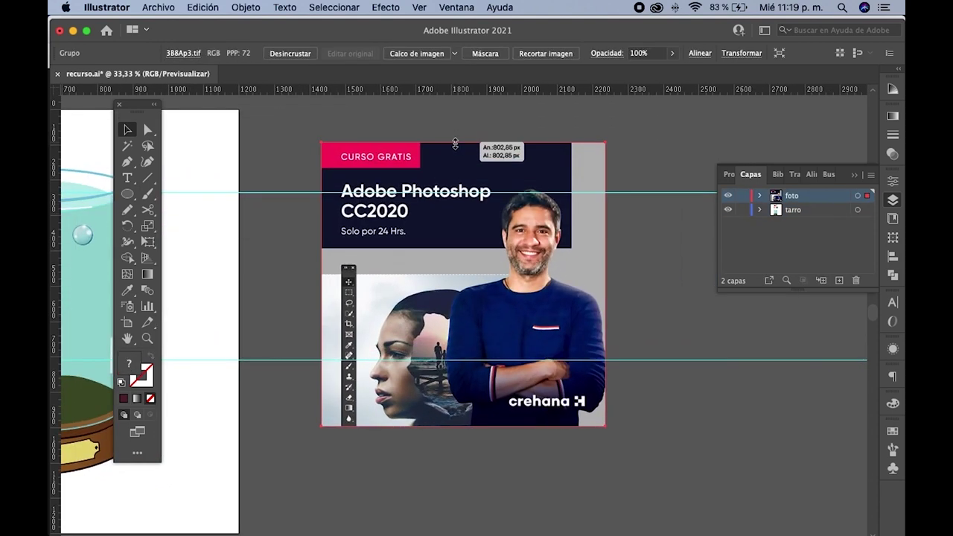
pyautogui.moveTo(464, 430); pyautogui.dragTo(480, 514)
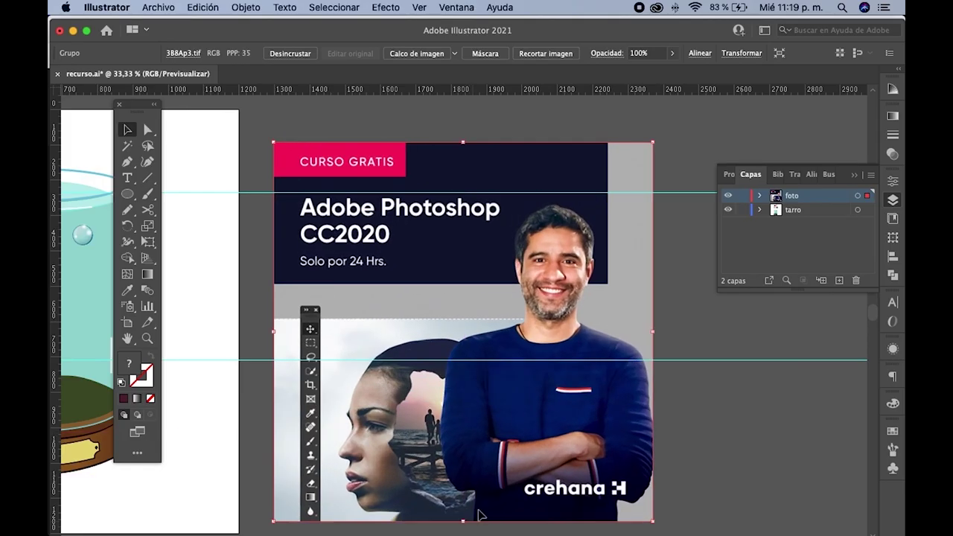
pyautogui.moveTo(529, 435); pyautogui.dragTo(420, 390)
pyautogui.moveTo(353, 476); pyautogui.dragTo(362, 514)
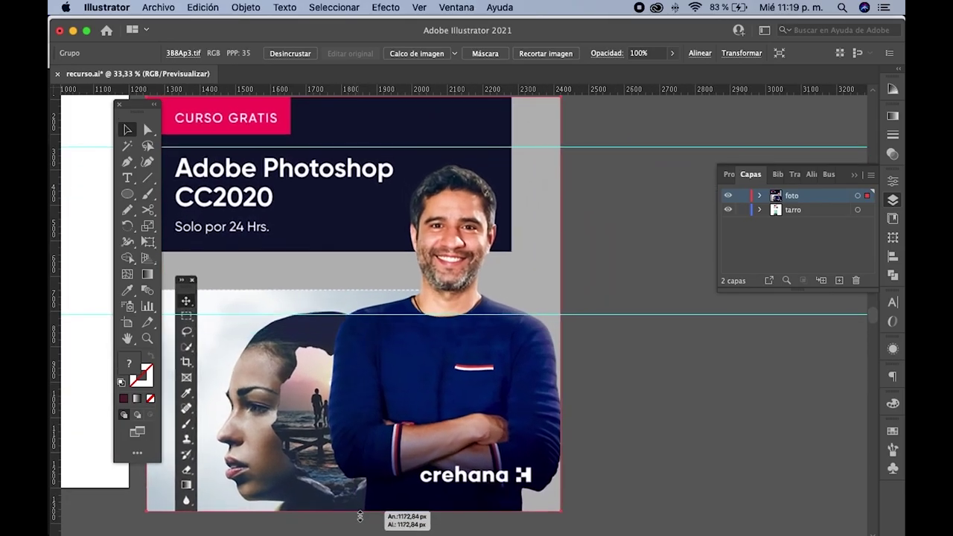
pyautogui.moveTo(571, 320); pyautogui.dragTo(703, 320)
pyautogui.moveTo(599, 274); pyautogui.dragTo(565, 283)
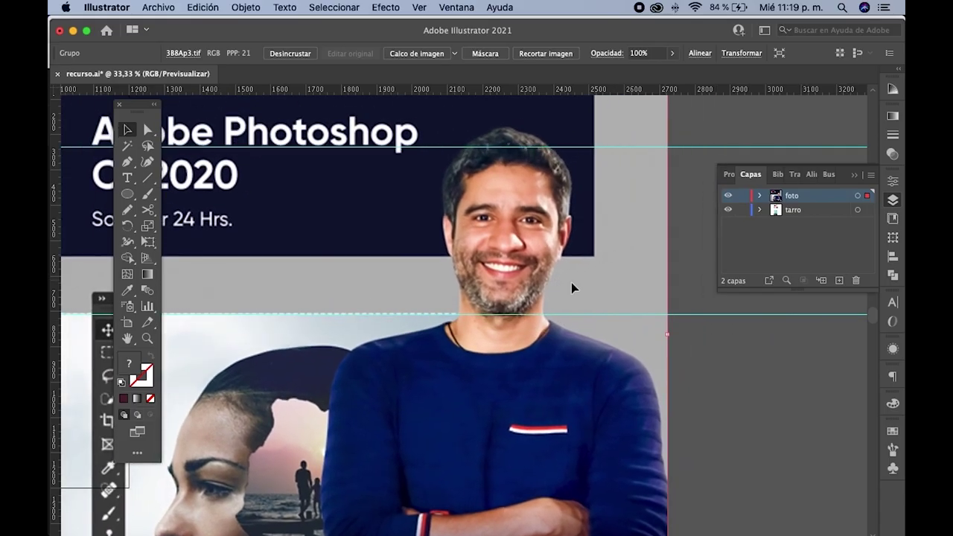
pyautogui.moveTo(667, 334); pyautogui.dragTo(630, 333)
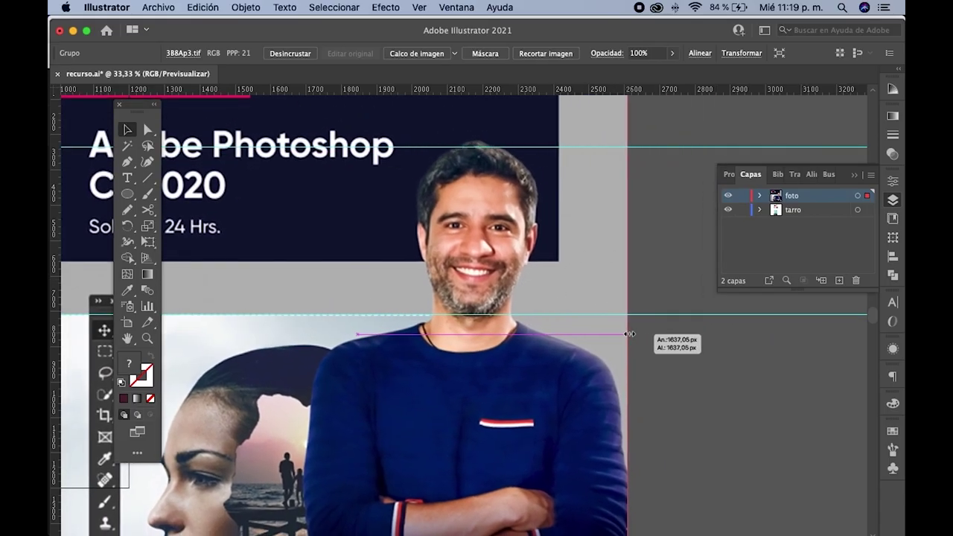
pyautogui.moveTo(610, 330); pyautogui.dragTo(617, 333)
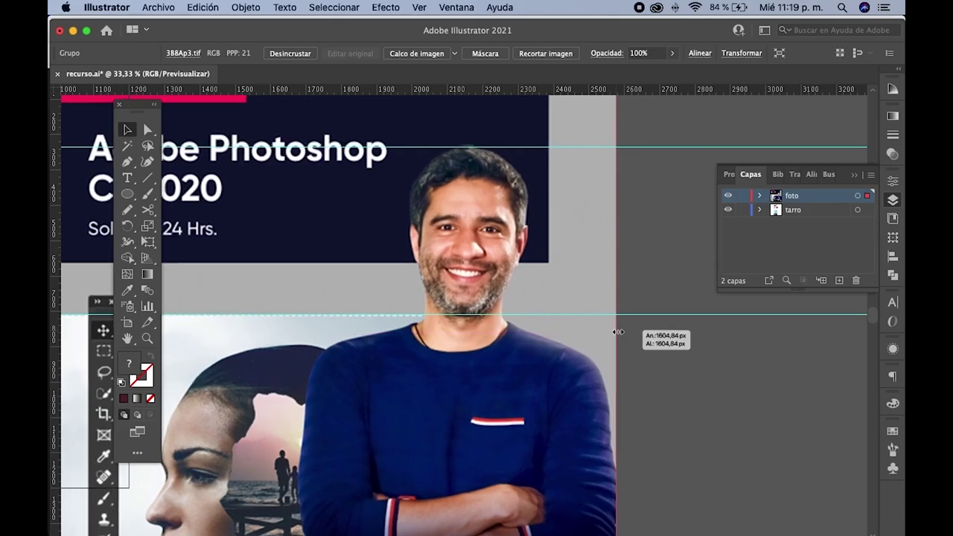
pyautogui.moveTo(562, 288); pyautogui.dragTo(562, 290)
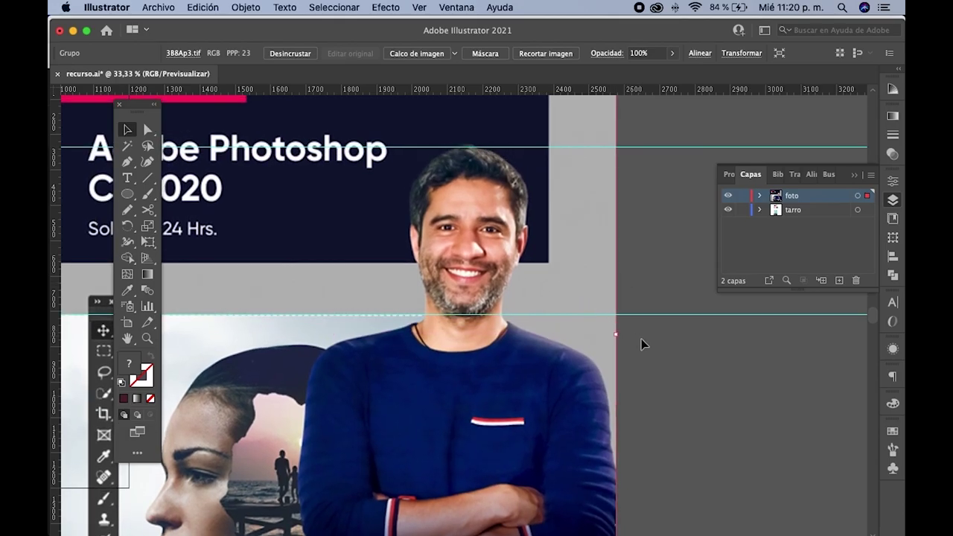
# - Tilt the photo about 2.78° and nudge it into place
pyautogui.moveTo(627, 341); pyautogui.dragTo(633, 318)
pyautogui.moveTo(574, 276); pyautogui.dragTo(574, 280)
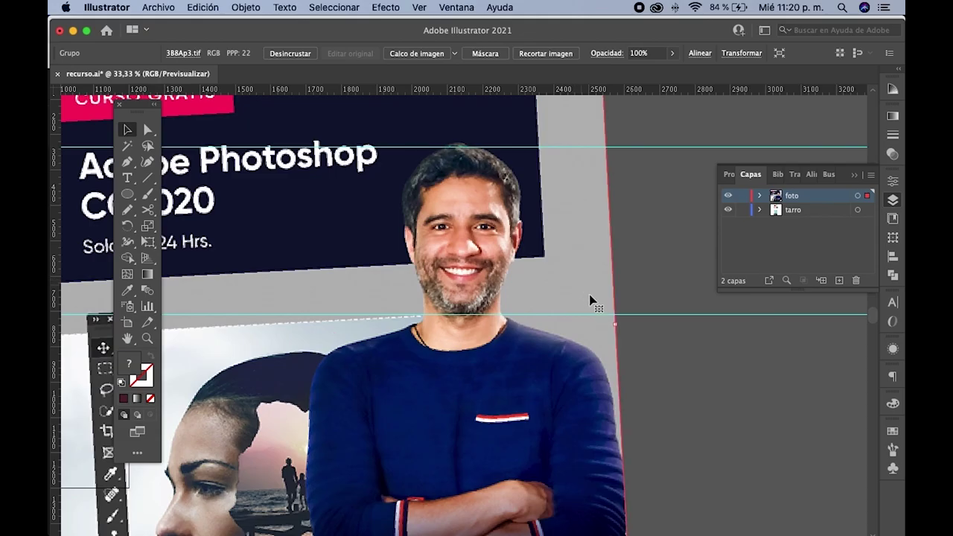
pyautogui.moveTo(624, 325); pyautogui.dragTo(624, 325)
# - Zoom in on the face and add a vertical guide down its centre
pyautogui.click(629, 282)
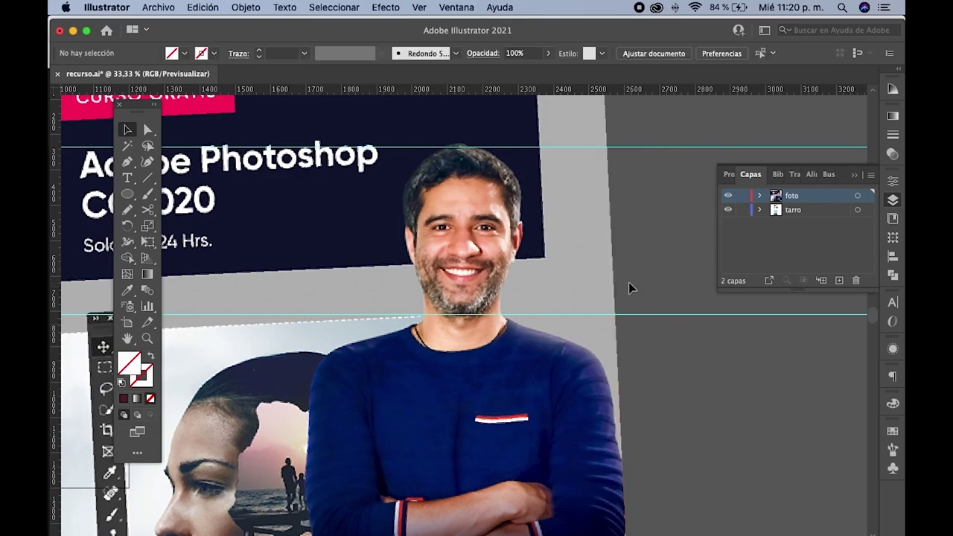
pyautogui.scroll(2, 490, 250)
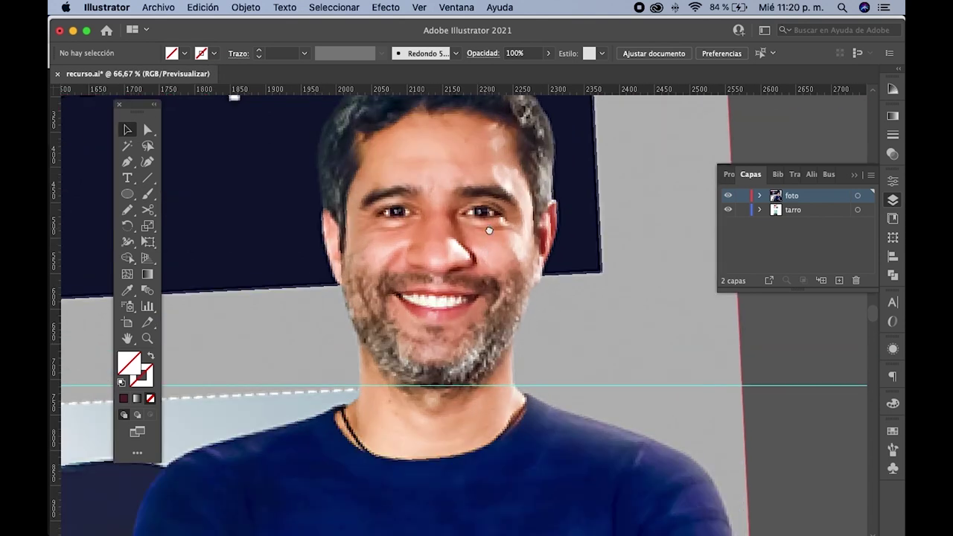
pyautogui.scroll(3, 489, 231)
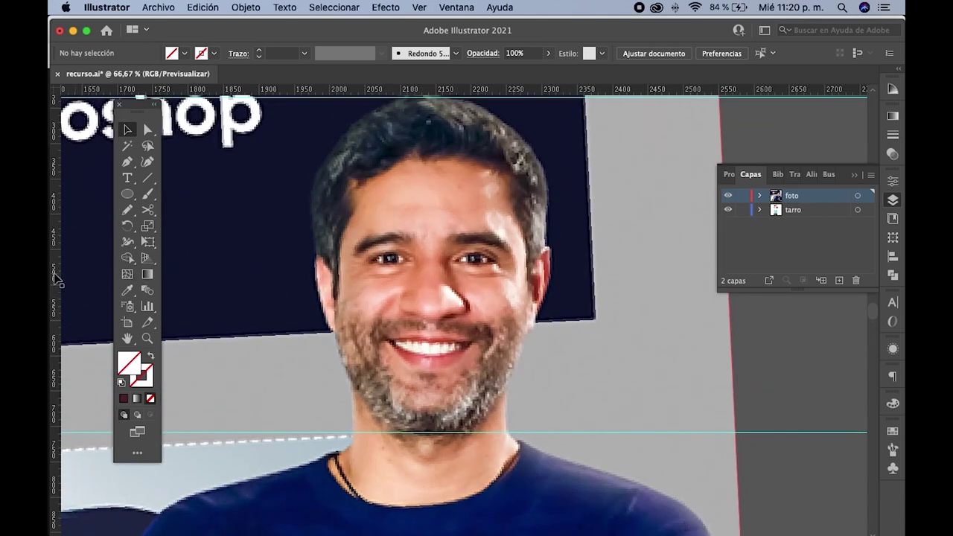
pyautogui.click(432, 314)
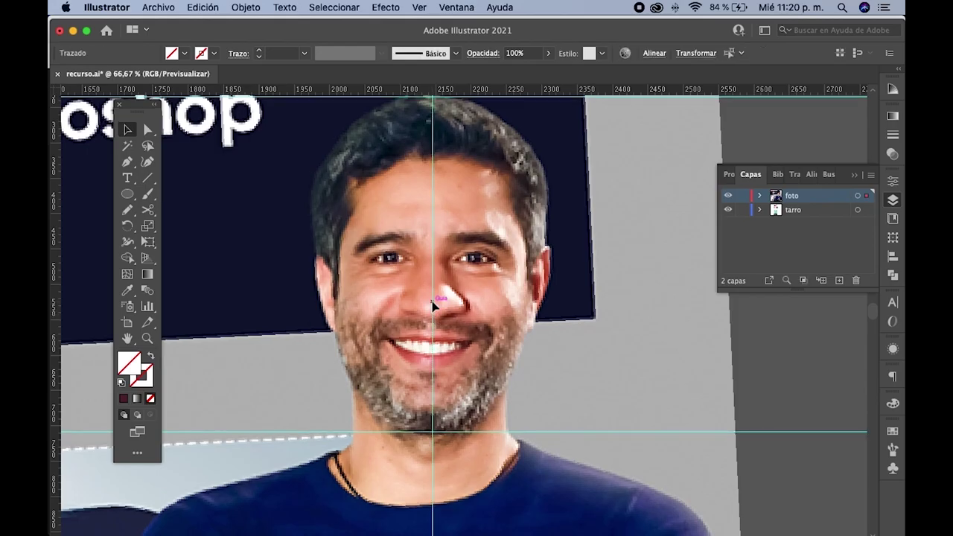
pyautogui.click(433, 305)
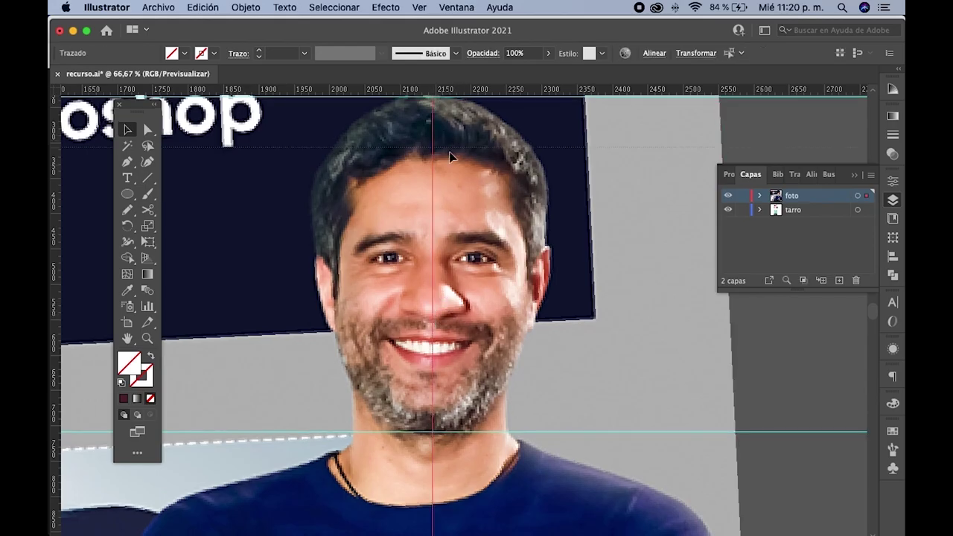
# - Add horizontal guides across the eyes, the mouth and the nose base
pyautogui.click(450, 260)
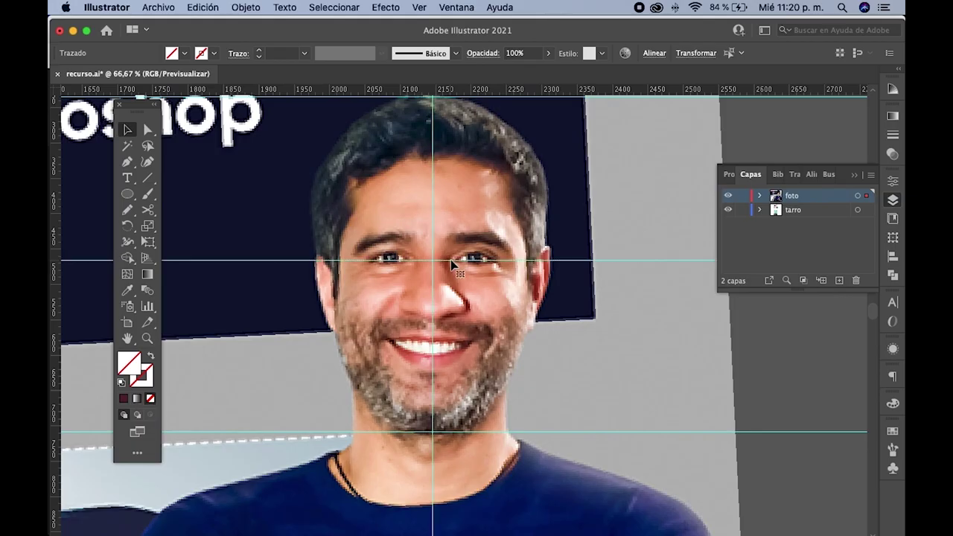
pyautogui.moveTo(445, 89); pyautogui.dragTo(465, 346)
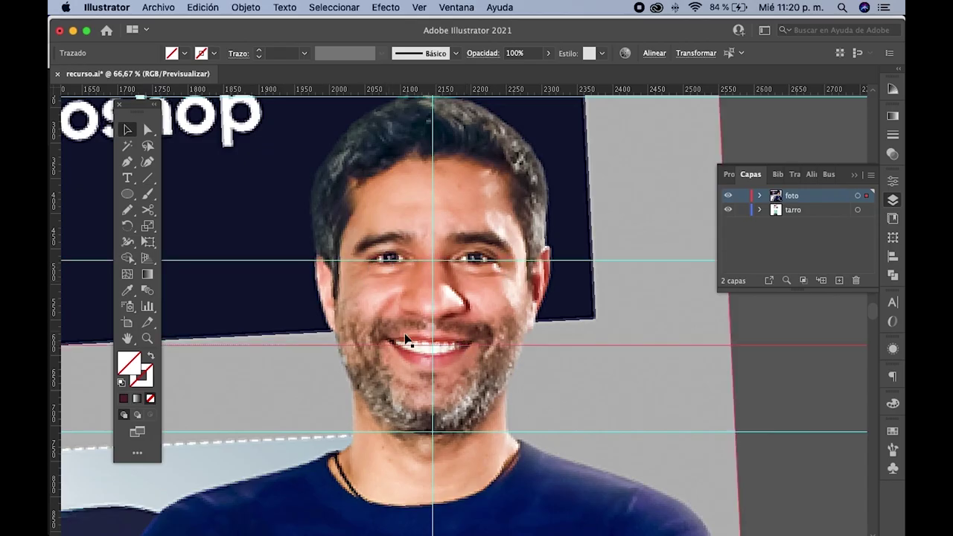
pyautogui.moveTo(482, 97); pyautogui.dragTo(471, 155)
pyautogui.moveTo(337, 300); pyautogui.dragTo(336, 302)
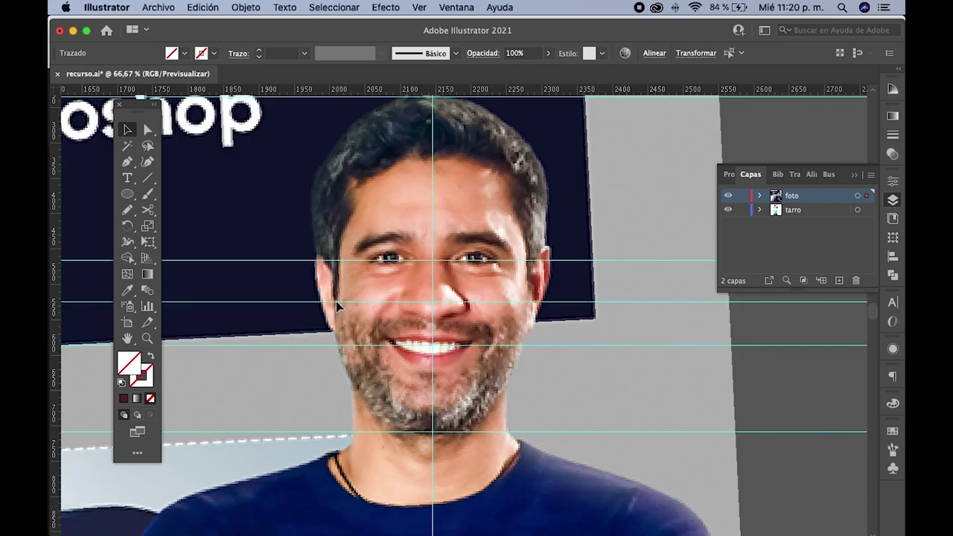
pyautogui.click(546, 302)
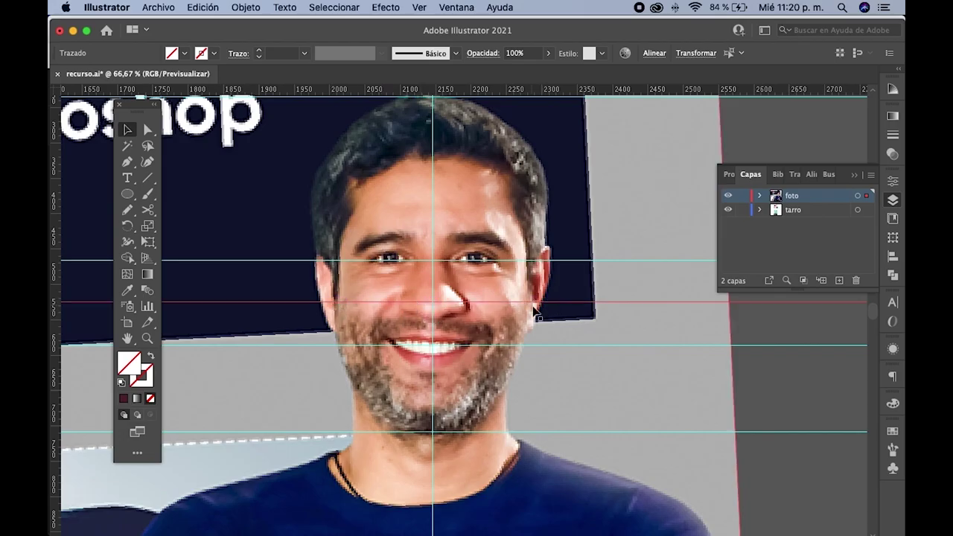
pyautogui.hscroll(2, 540, 331)
pyautogui.scroll(-1, 539, 331)
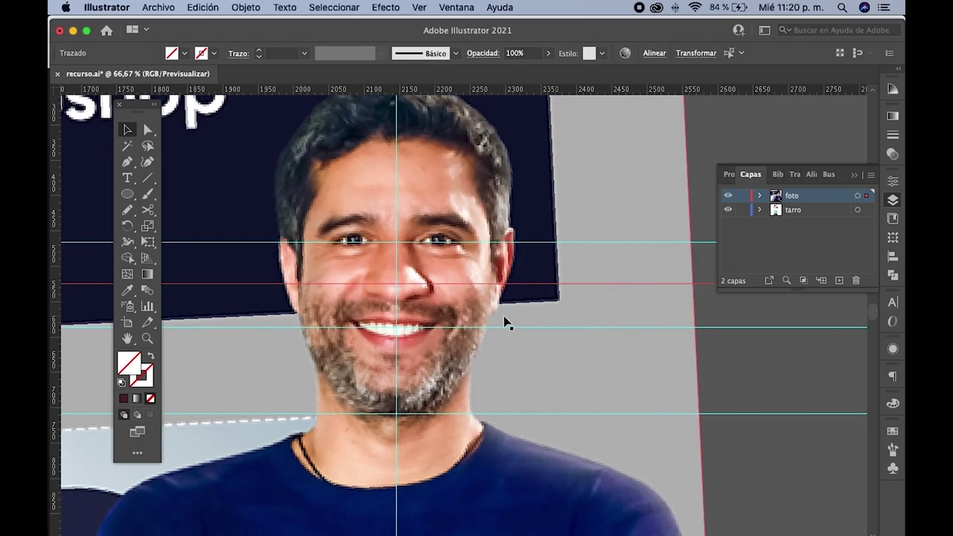
# - Clear the selection and lock the foto layer
pyautogui.scroll(-1, 505, 323)
pyautogui.click(801, 252)
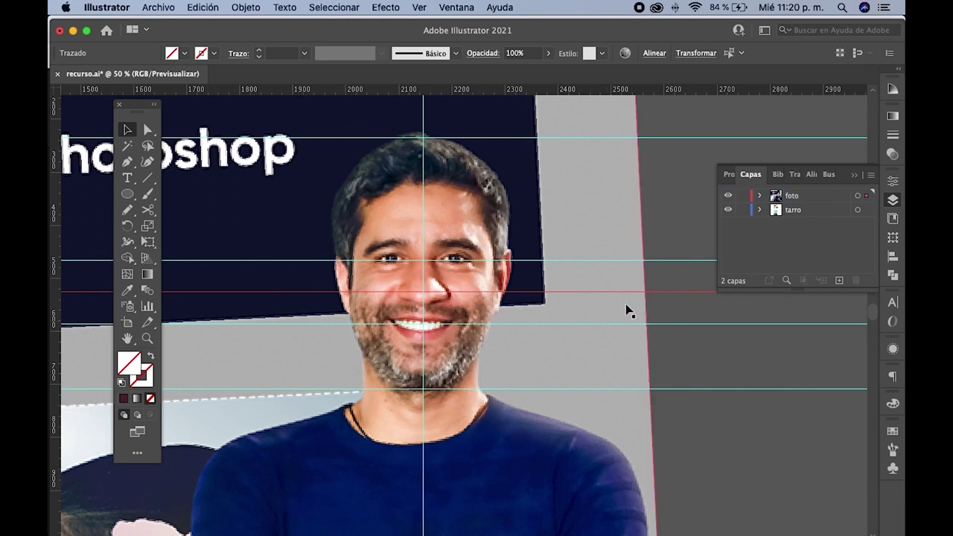
pyautogui.click(678, 297)
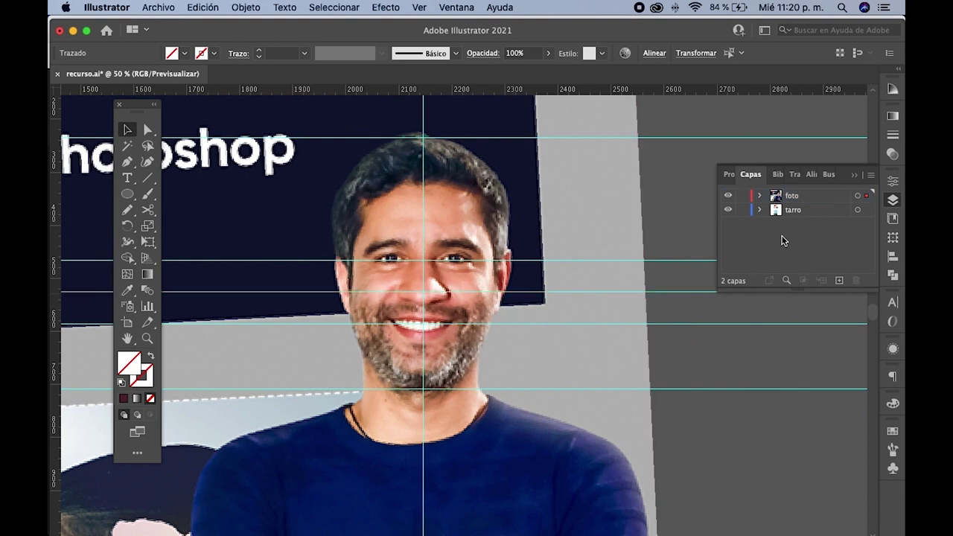
pyautogui.hotkey('ctrl', '2')
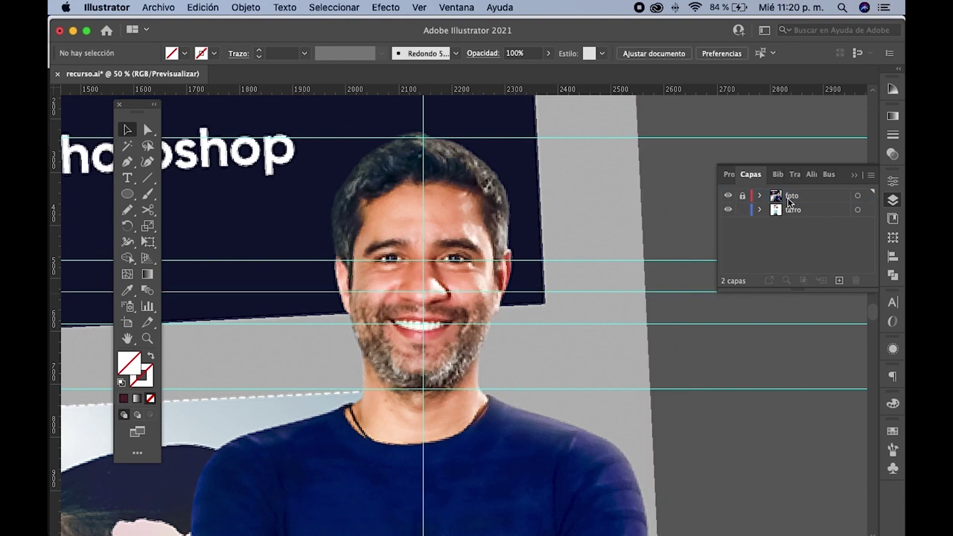
# - Cut the colour swatch rectangles and lock the tarro layer
pyautogui.scroll(-1, 592, 249)
pyautogui.scroll(-1, 521, 246)
pyautogui.scroll(-1, 425, 230)
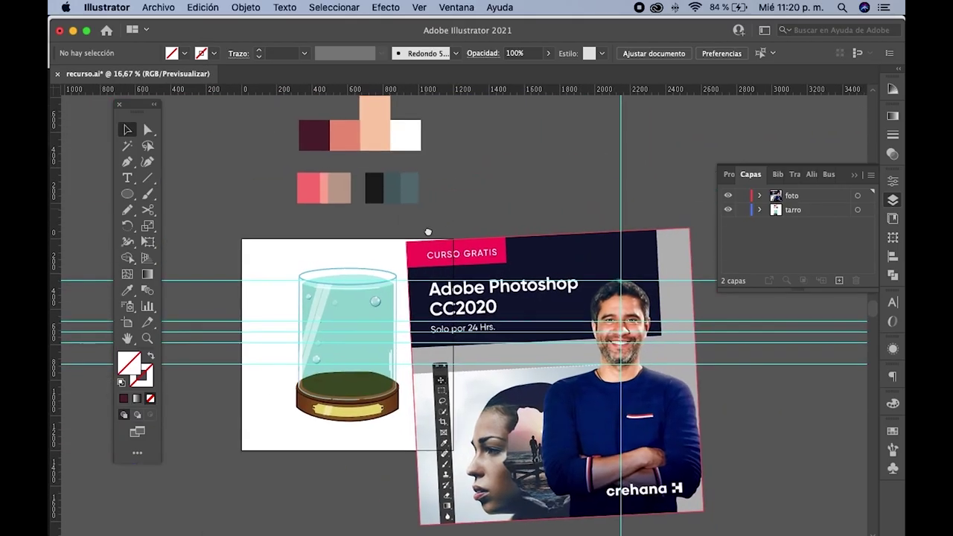
pyautogui.scroll(2, 446, 281)
pyautogui.moveTo(446, 282); pyautogui.dragTo(223, 139)
pyautogui.press('Delete')
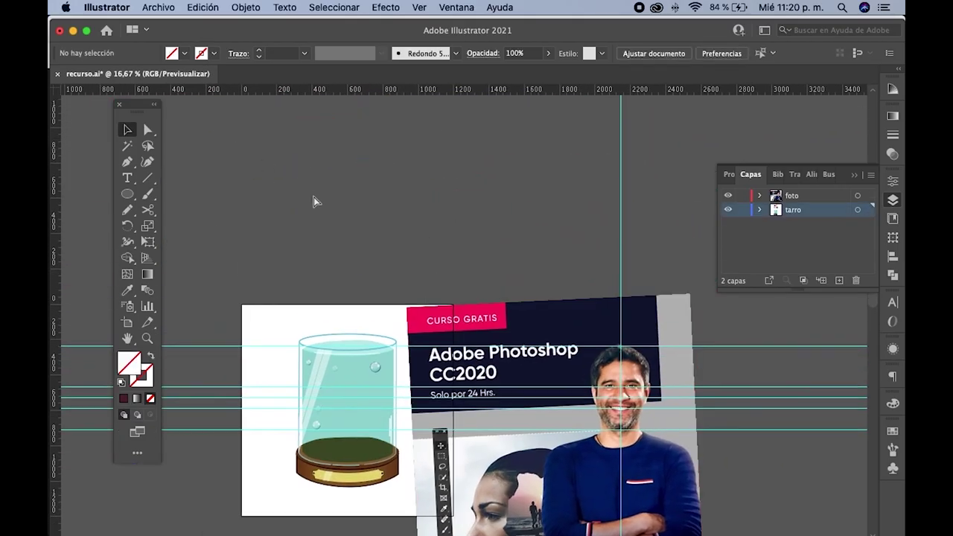
pyautogui.scroll(-3, 383, 200)
pyautogui.hscroll(4, 383, 200)
pyautogui.click(742, 197)
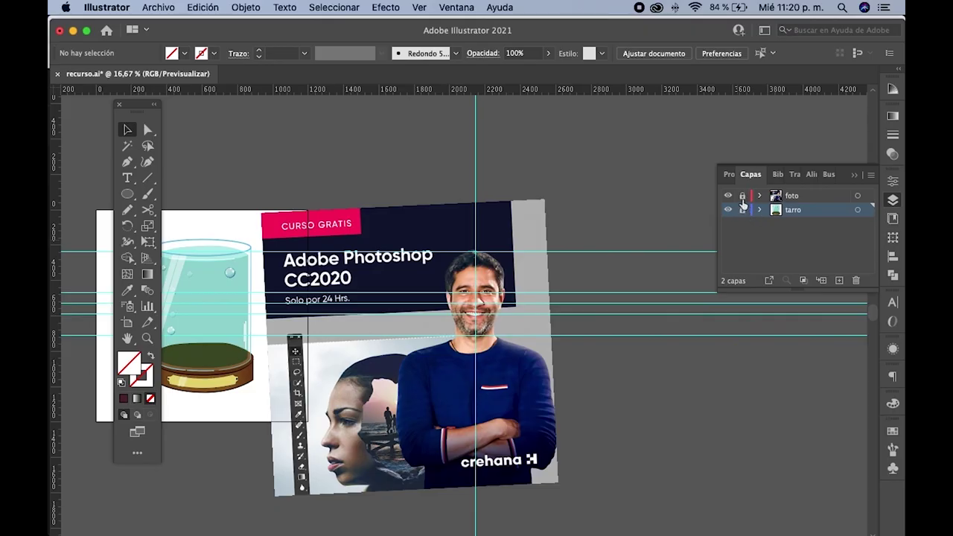
# - Create a new top layer named linea
pyautogui.click(839, 280)
pyautogui.doubleClick(796, 196)
pyautogui.write('linea')
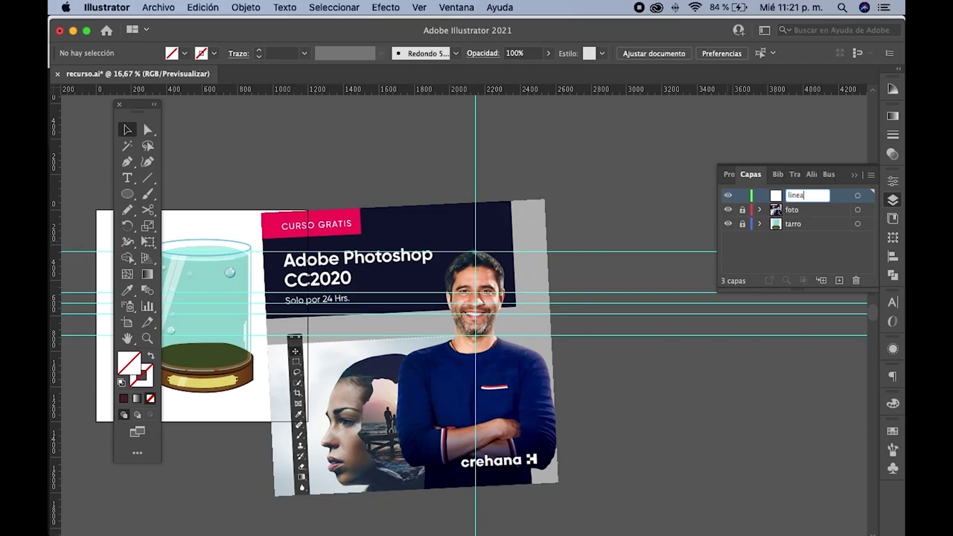
pyautogui.press('Return')
# - Paste the colour swatches into linea and move them above the poster
pyautogui.hotkey('ctrl', 'v')
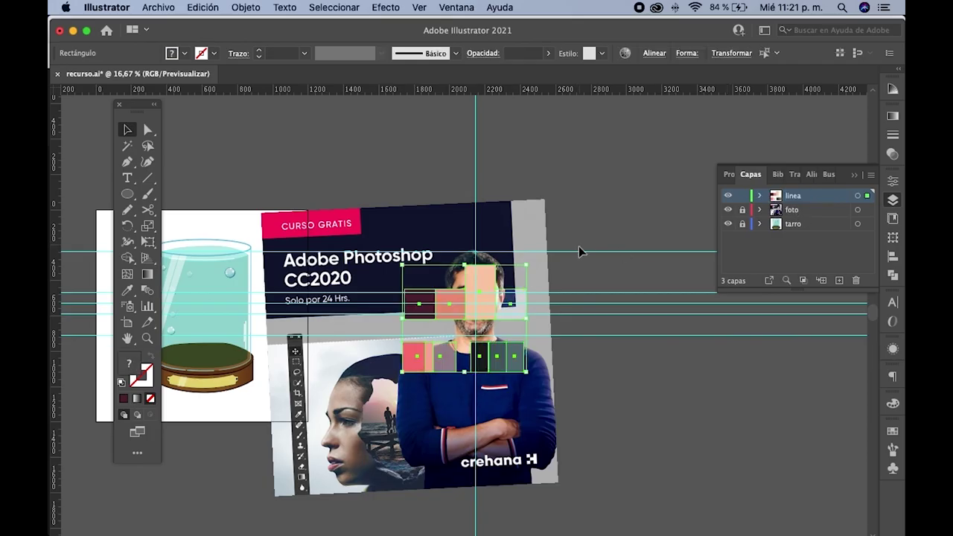
pyautogui.moveTo(449, 230); pyautogui.dragTo(585, 250)
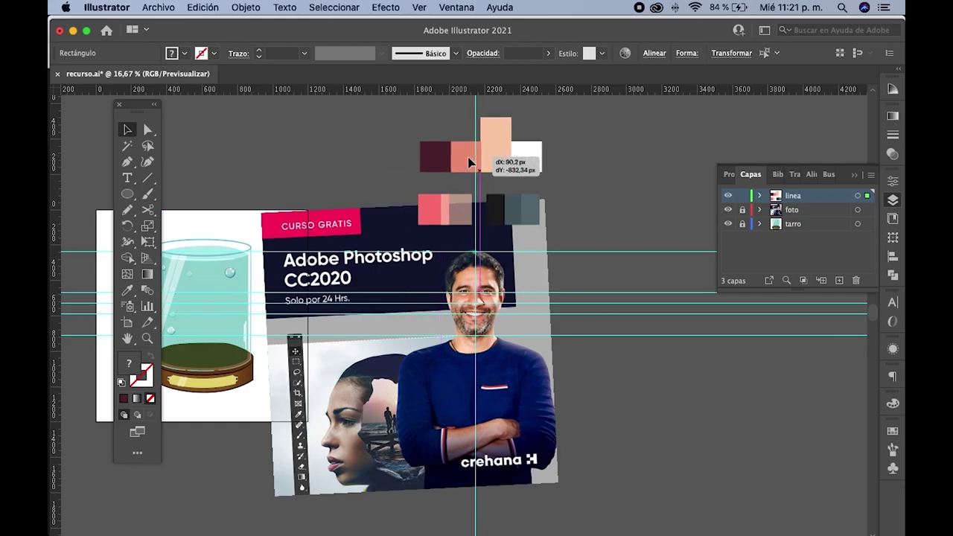
pyautogui.click(585, 251)
pyautogui.scroll(1, 489, 321)
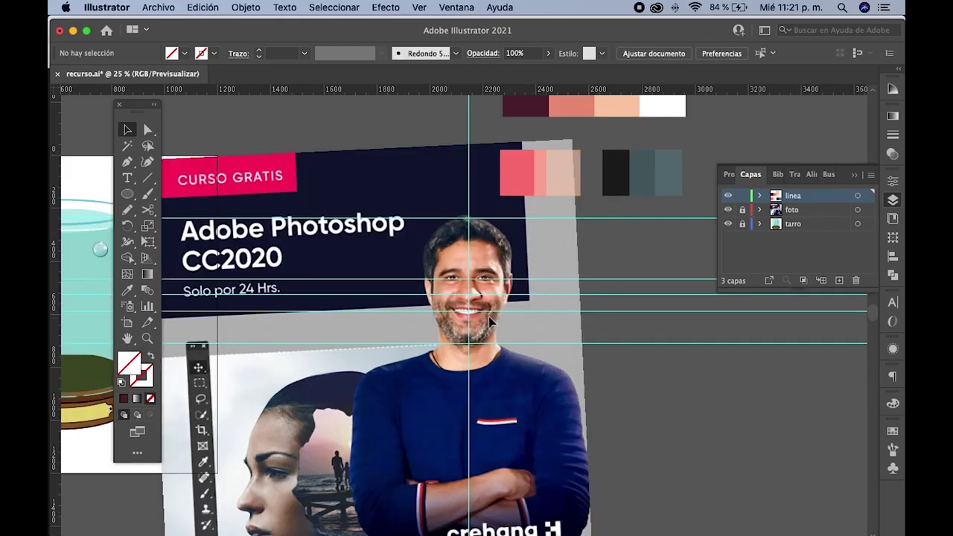
pyautogui.scroll(1, 489, 321)
pyautogui.scroll(1, 489, 320)
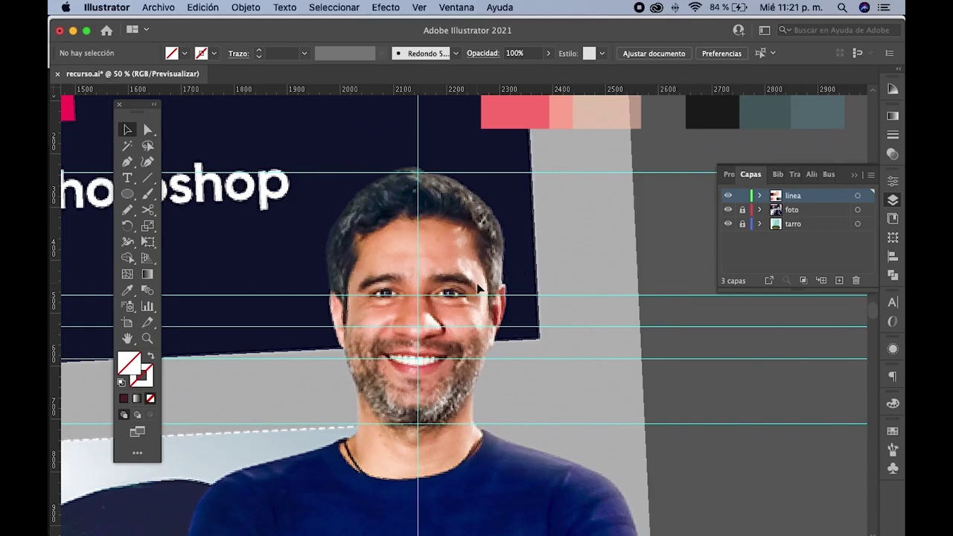
# - Centre the man's face in view and switch to the Pen tool
pyautogui.moveTo(435, 339); pyautogui.dragTo(440, 300)
pyautogui.scroll(1, 408, 313)
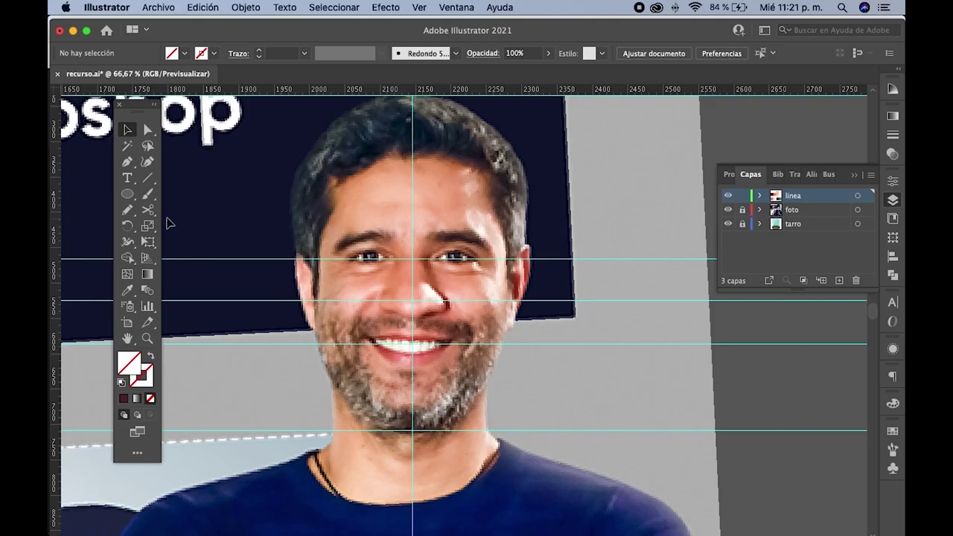
pyautogui.press('n')
pyautogui.click(128, 162)
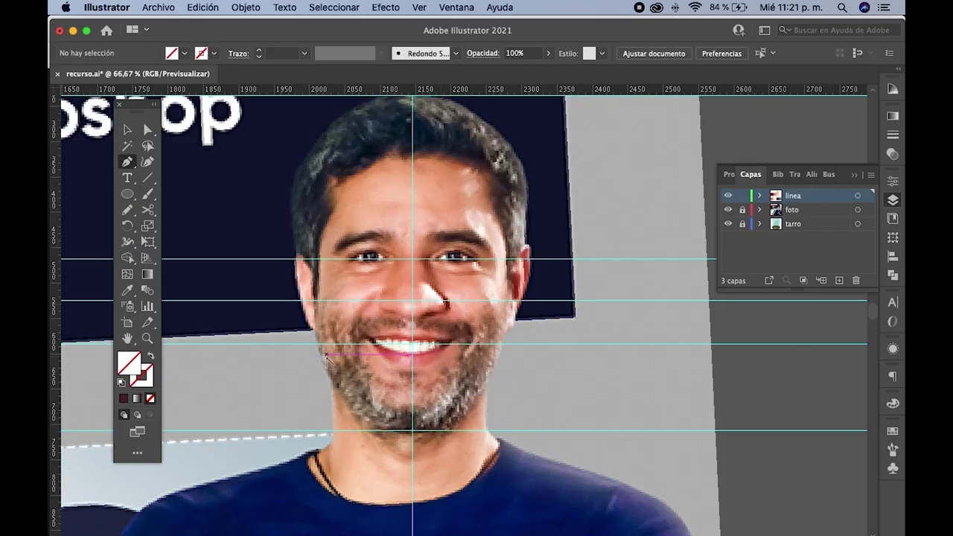
# - Trace the left jawline with curved anchors from the cheek down to the chin centre
pyautogui.scroll(1, 339, 344)
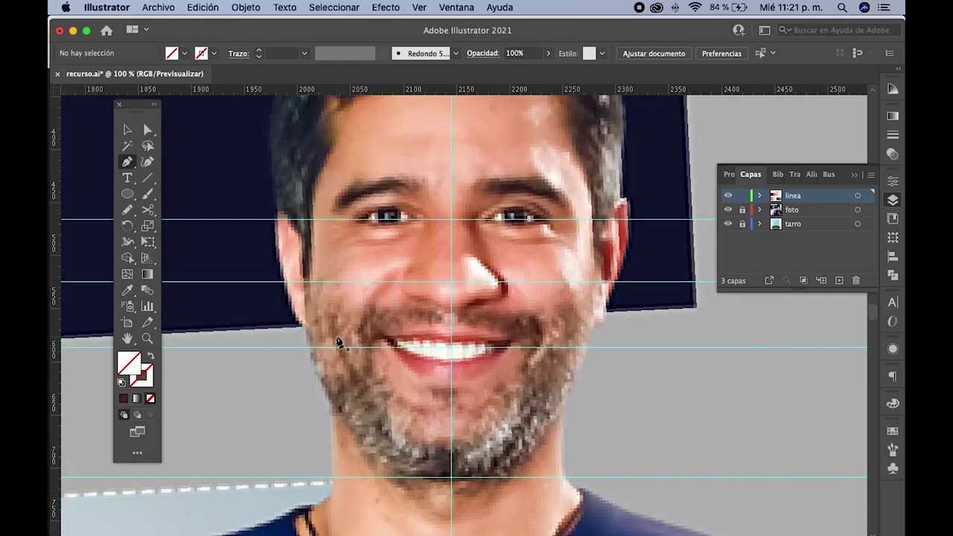
pyautogui.moveTo(340, 341); pyautogui.dragTo(322, 283)
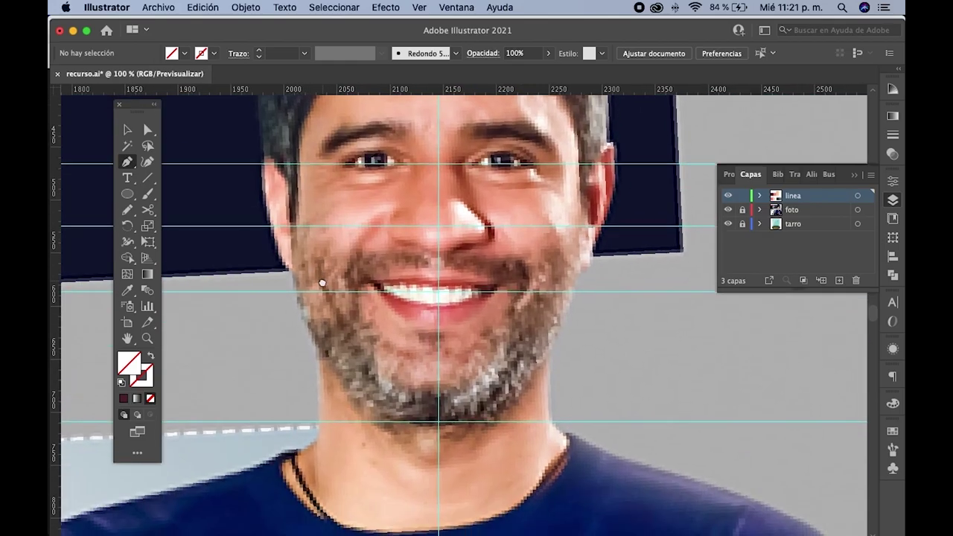
pyautogui.click(301, 236)
pyautogui.moveTo(298, 296); pyautogui.dragTo(310, 325)
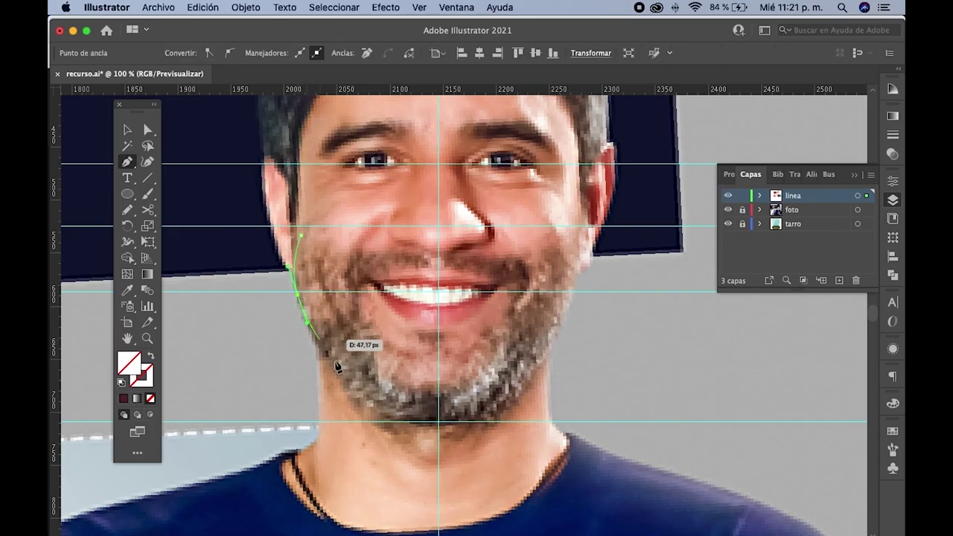
pyautogui.moveTo(376, 420); pyautogui.dragTo(433, 422)
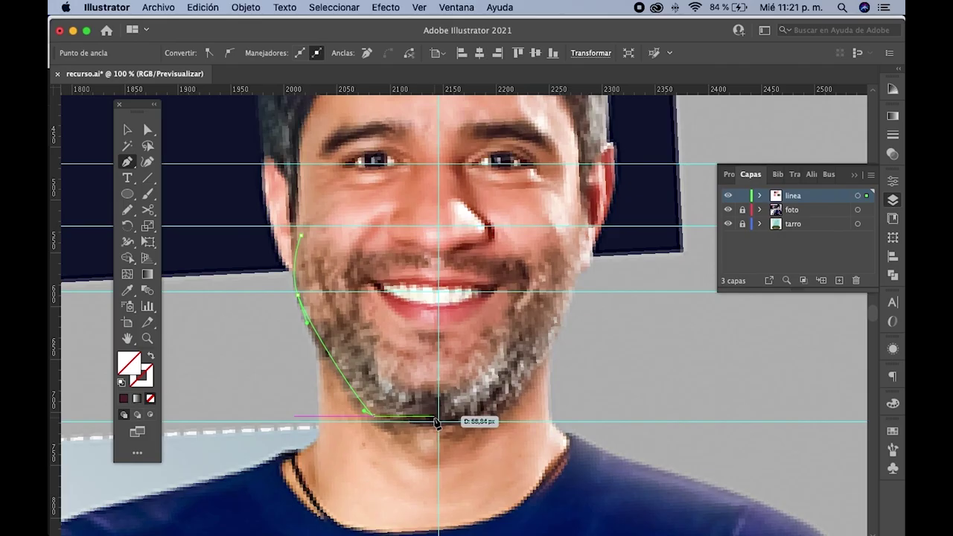
pyautogui.moveTo(438, 417)
pyautogui.mouseDown()
pyautogui.moveTo(251, 299)
pyautogui.moveTo(192, 286)
pyautogui.mouseUp()
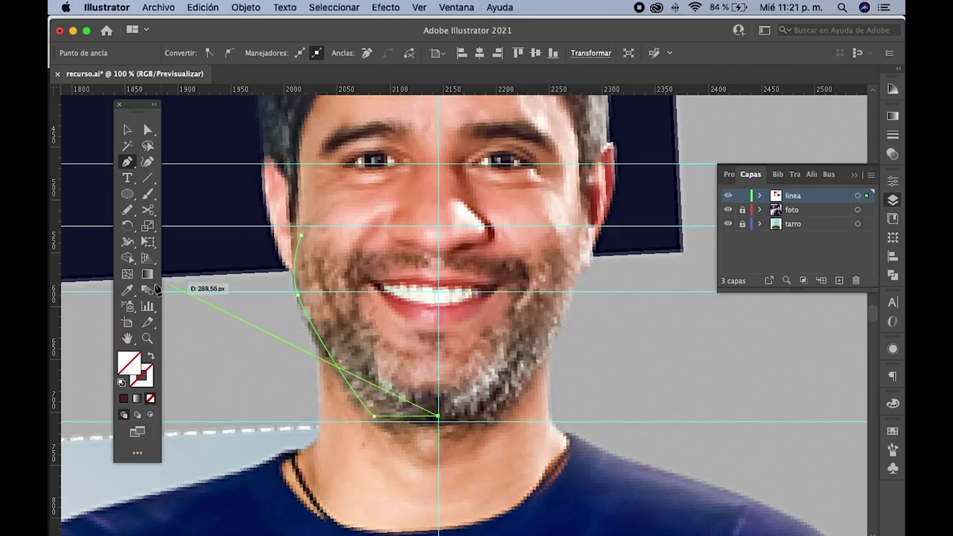
pyautogui.press('super+minus')
pyautogui.press('super+minus')
pyautogui.press('super+minus')
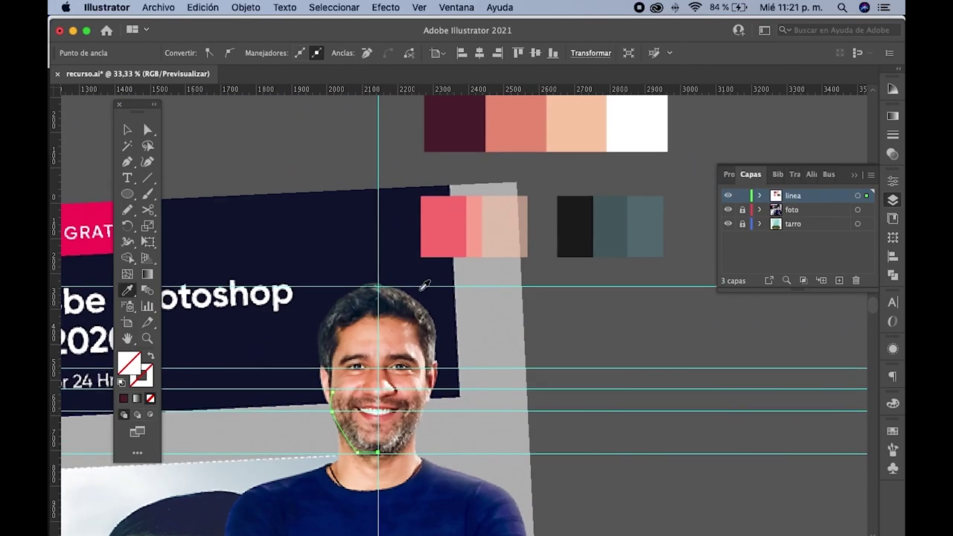
# - Sample the dark maroon swatch, move it from fill to stroke, and select the jaw path
pyautogui.scroll(2, 424, 286)
pyautogui.click(439, 190)
pyautogui.scroll(-5, 408, 172)
pyautogui.scroll(-1, 408, 172)
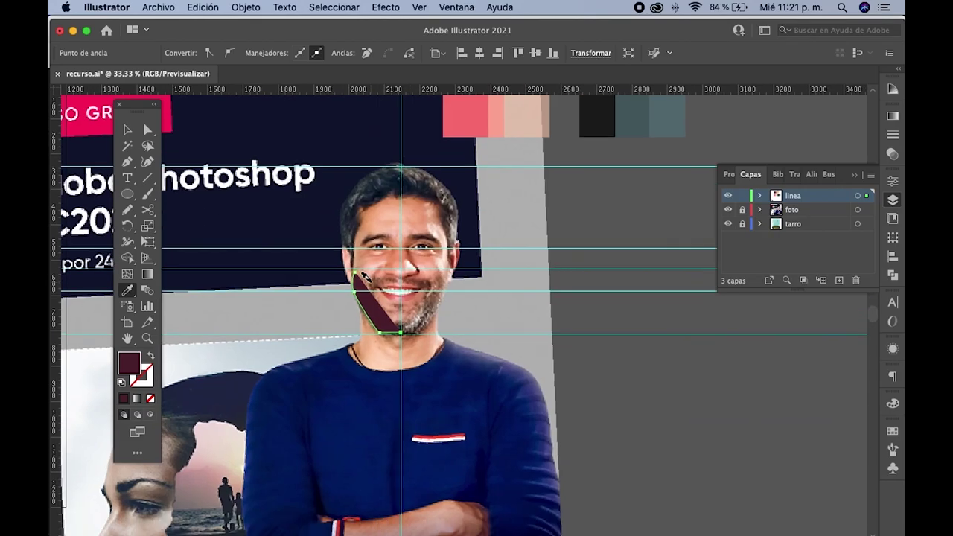
pyautogui.scroll(3, 376, 278)
pyautogui.click(151, 359)
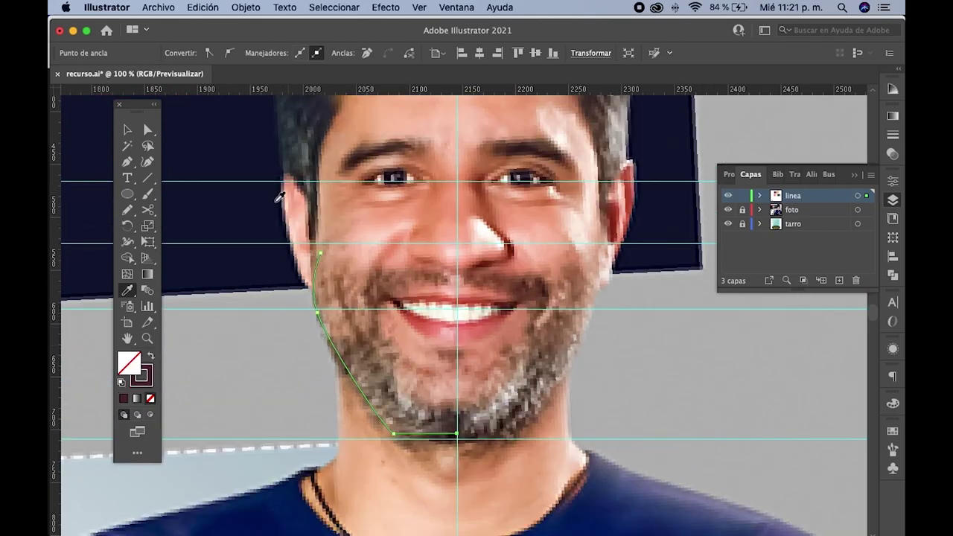
pyautogui.click(127, 130)
pyautogui.click(292, 236)
pyautogui.click(318, 273)
# - Give the jaw path a 4 pt stroke with Round Cap ends, then deselect it
pyautogui.click(304, 53)
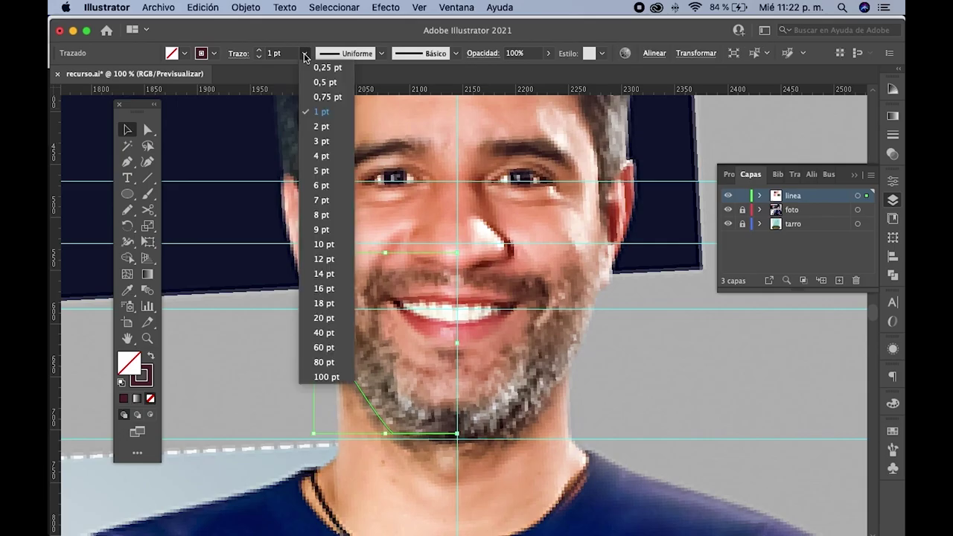
pyautogui.click(326, 154)
pyautogui.click(237, 53)
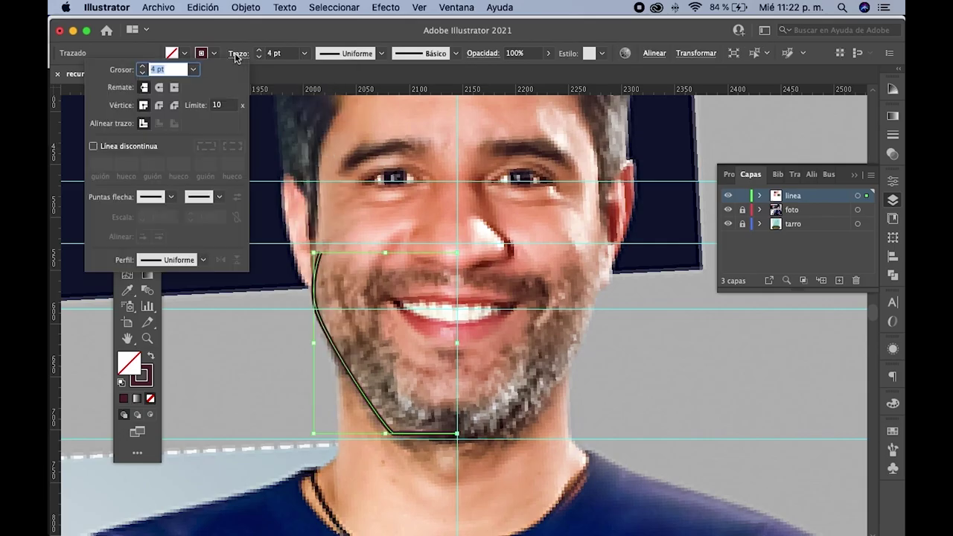
pyautogui.click(158, 89)
pyautogui.click(345, 287)
pyautogui.scroll(1, 319, 267)
pyautogui.scroll(-2, 319, 266)
pyautogui.scroll(-2, 350, 290)
pyautogui.scroll(-2, 378, 310)
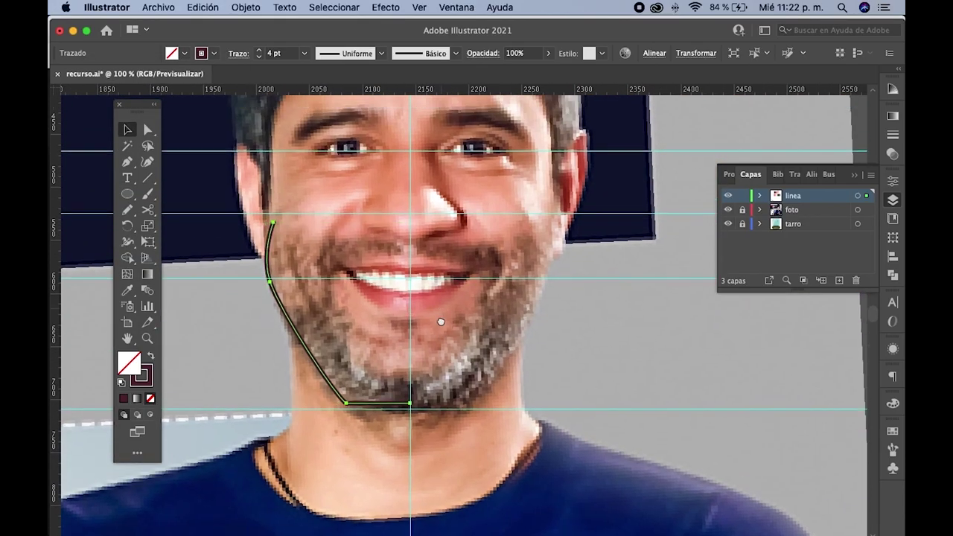
pyautogui.scroll(1, 441, 321)
pyautogui.click(329, 270)
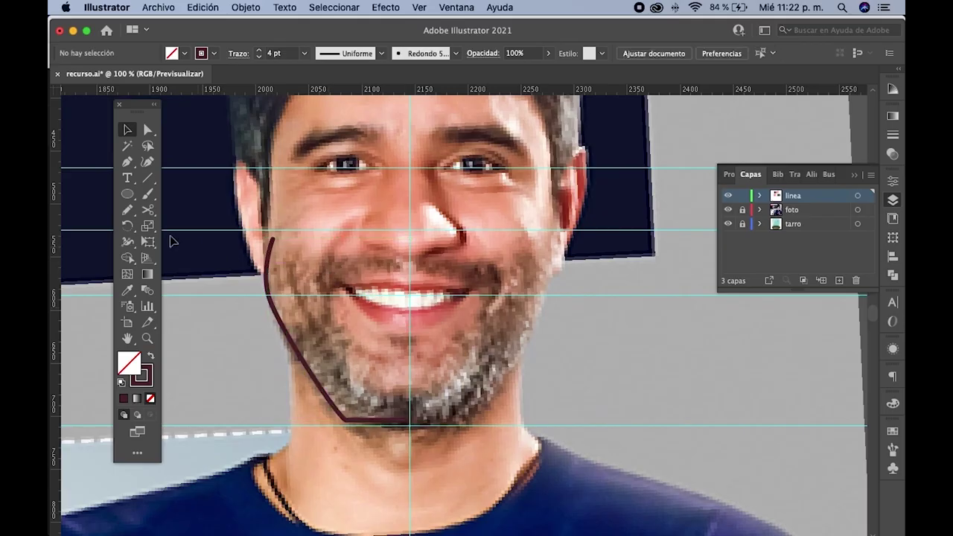
# - Extend the jaw path from its top end with a curved anchor up at the temple
pyautogui.moveTo(208, 213); pyautogui.dragTo(282, 297)
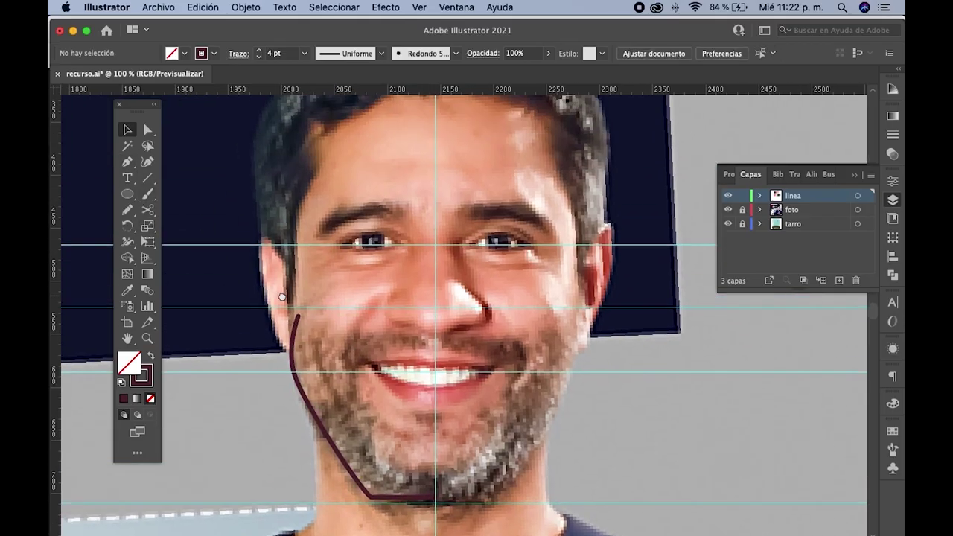
pyautogui.click(127, 162)
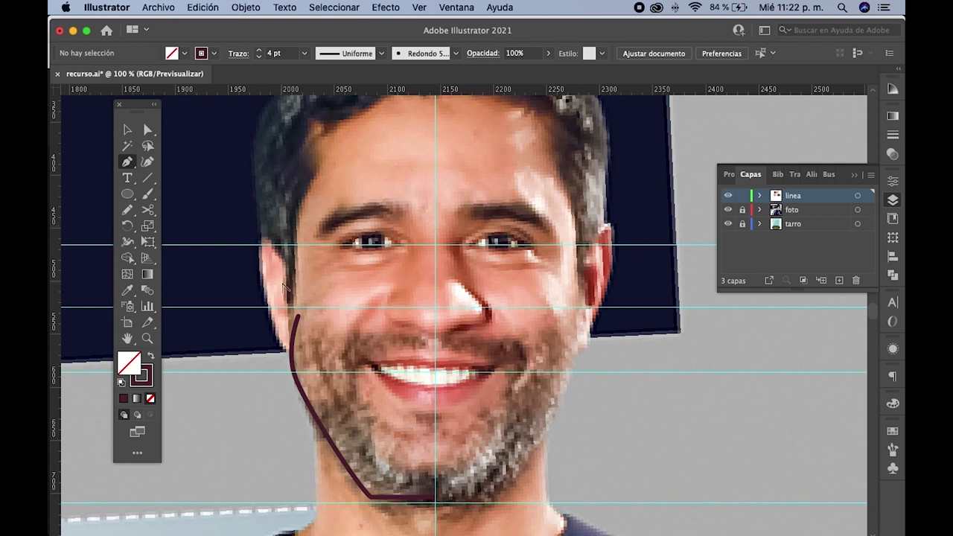
pyautogui.click(292, 332)
pyautogui.moveTo(294, 286)
pyautogui.mouseDown()
pyautogui.moveTo(299, 210)
pyautogui.moveTo(311, 192)
pyautogui.mouseUp()
pyautogui.moveTo(322, 157); pyautogui.dragTo(131, 211)
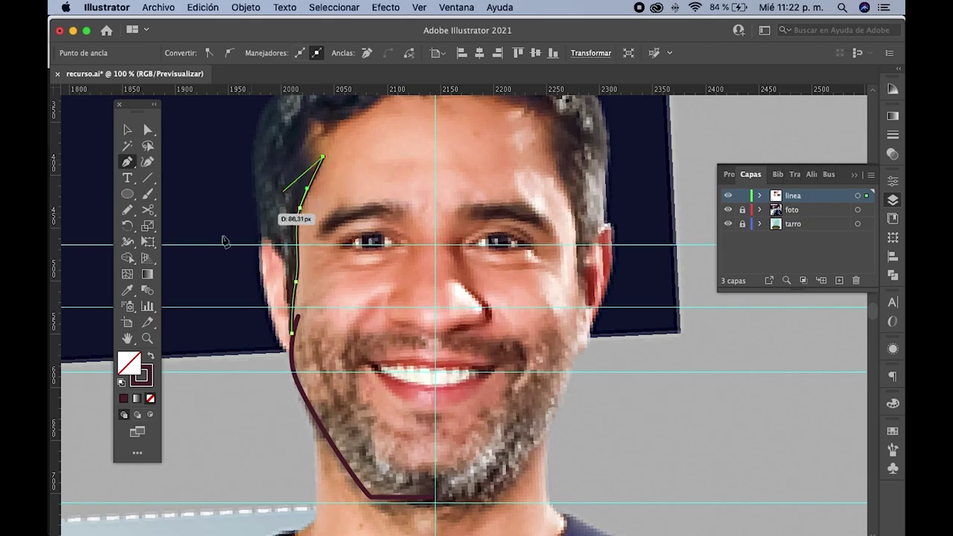
pyautogui.scroll(3, 368, 183)
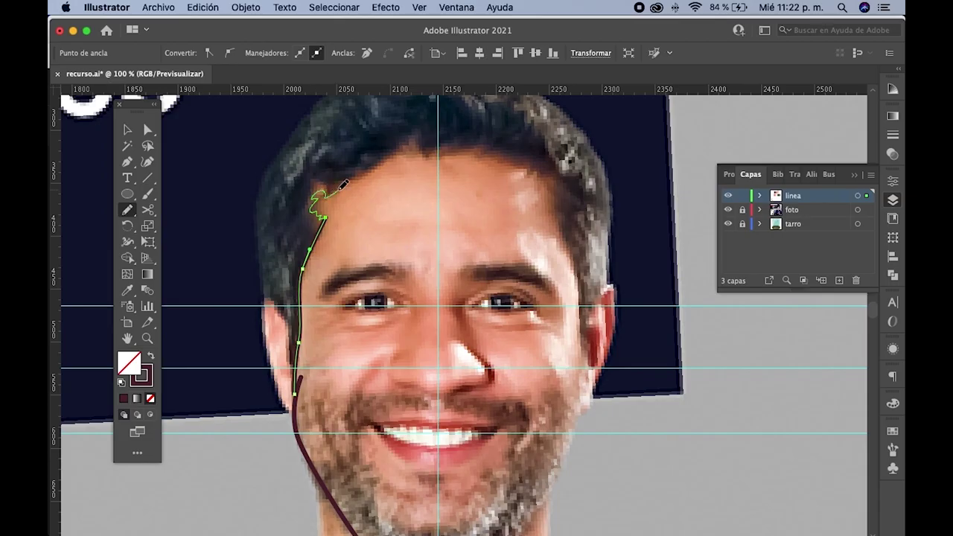
# - Trace the hairline to the forehead's centre with the Pencil, then select it together with the jaw path
pyautogui.moveTo(350, 181); pyautogui.dragTo(442, 153)
pyautogui.click(127, 130)
pyautogui.scroll(-3, 303, 230)
pyautogui.scroll(-3, 283, 313)
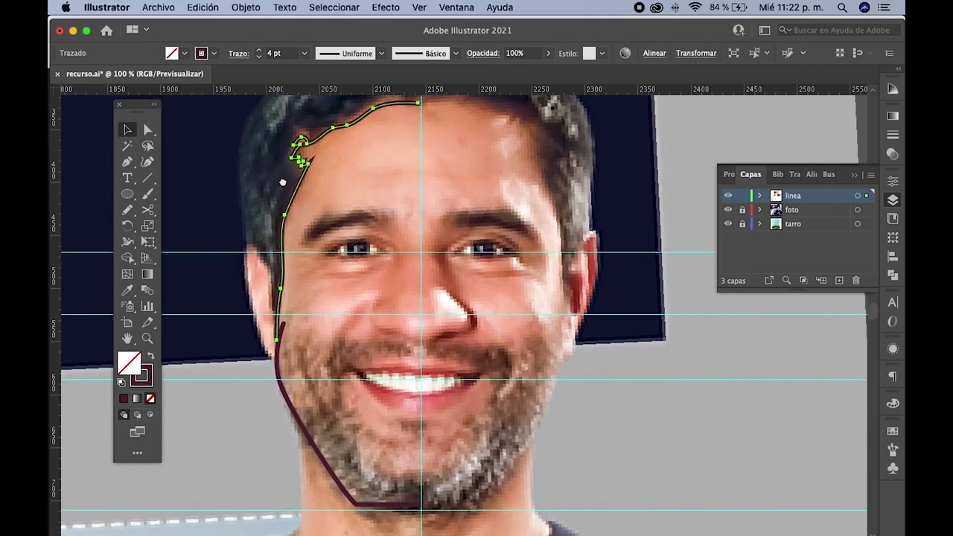
pyautogui.keyDown('shift'); pyautogui.click(279, 383); pyautogui.keyUp('shift')
pyautogui.scroll(-1, 281, 384)
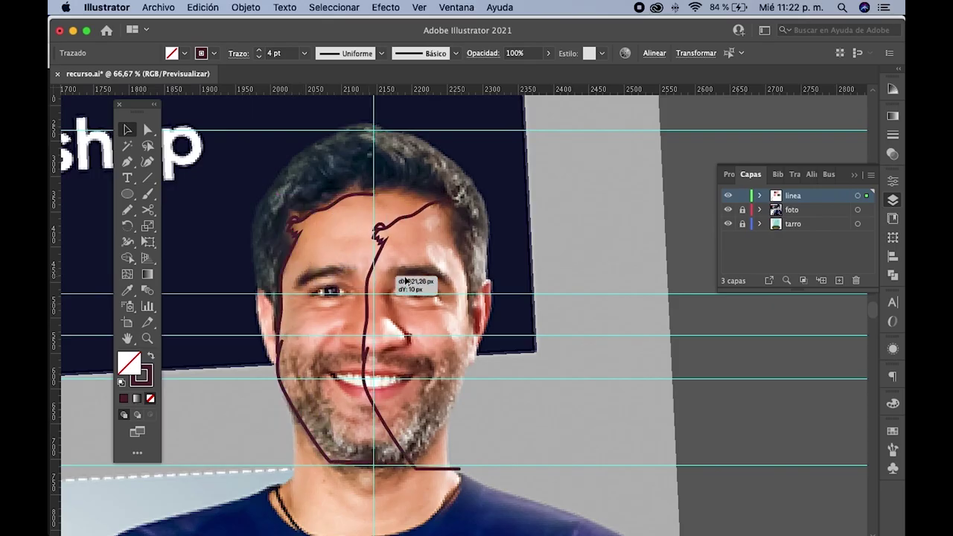
# - Duplicate the half-face outline, reflect it vertically, and align it along the face's right edge
pyautogui.moveTo(289, 275); pyautogui.dragTo(475, 281)
pyautogui.rightClick(483, 255)
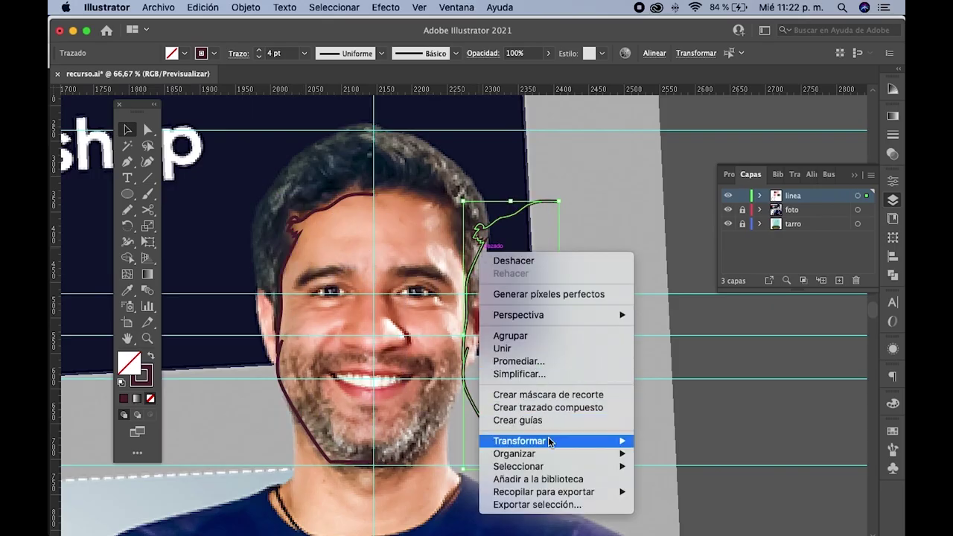
pyautogui.moveTo(520, 441)
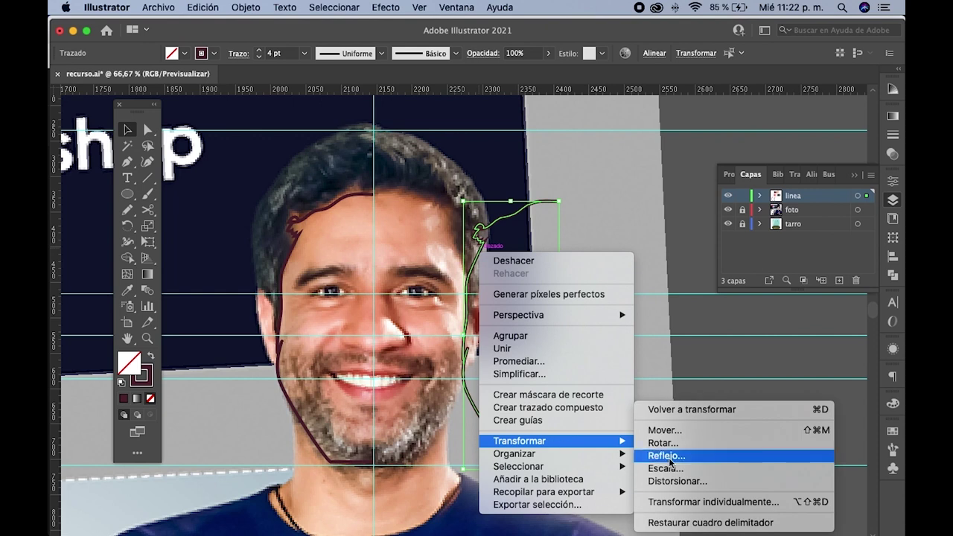
pyautogui.click(669, 457)
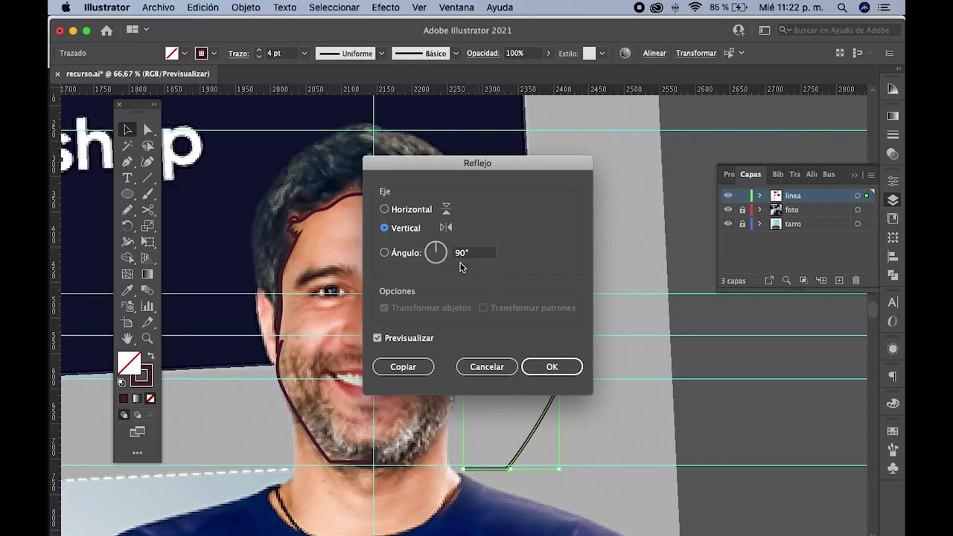
pyautogui.click(552, 367)
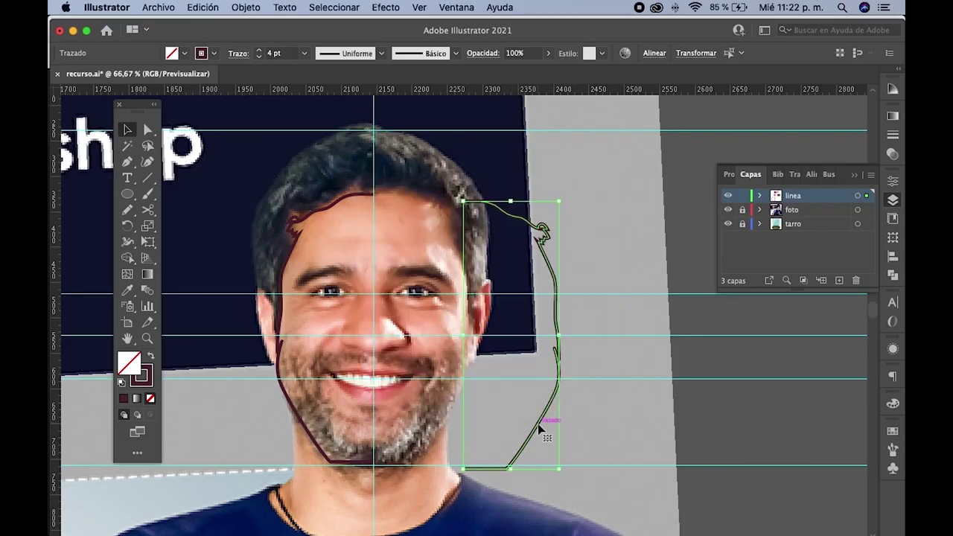
pyautogui.moveTo(540, 426); pyautogui.dragTo(448, 421)
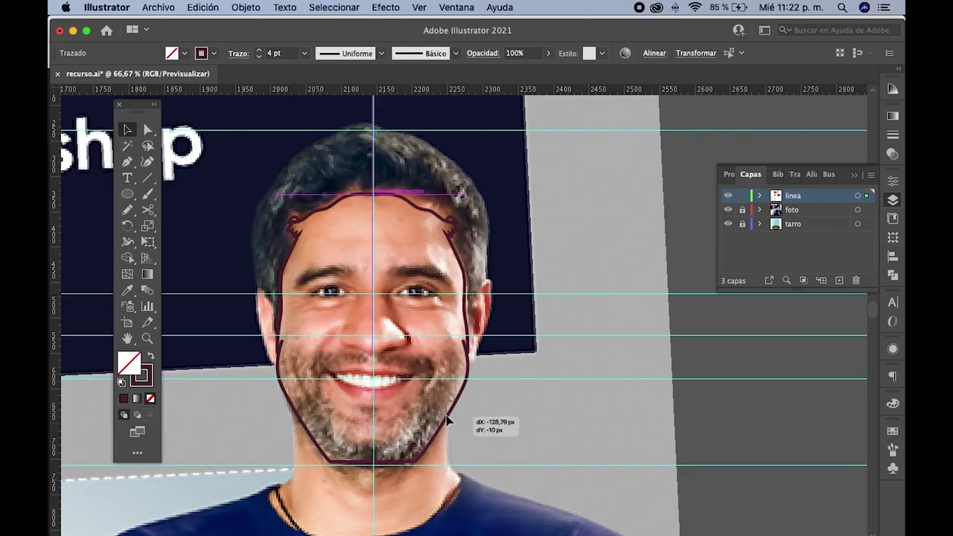
pyautogui.moveTo(448, 422); pyautogui.dragTo(447, 421)
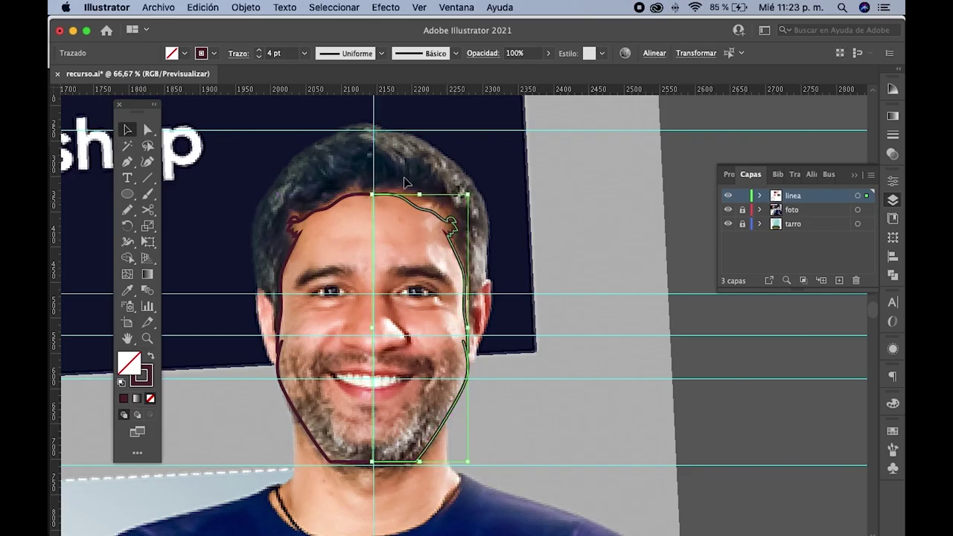
pyautogui.scroll(3, 399, 179)
pyautogui.moveTo(379, 213); pyautogui.dragTo(383, 210)
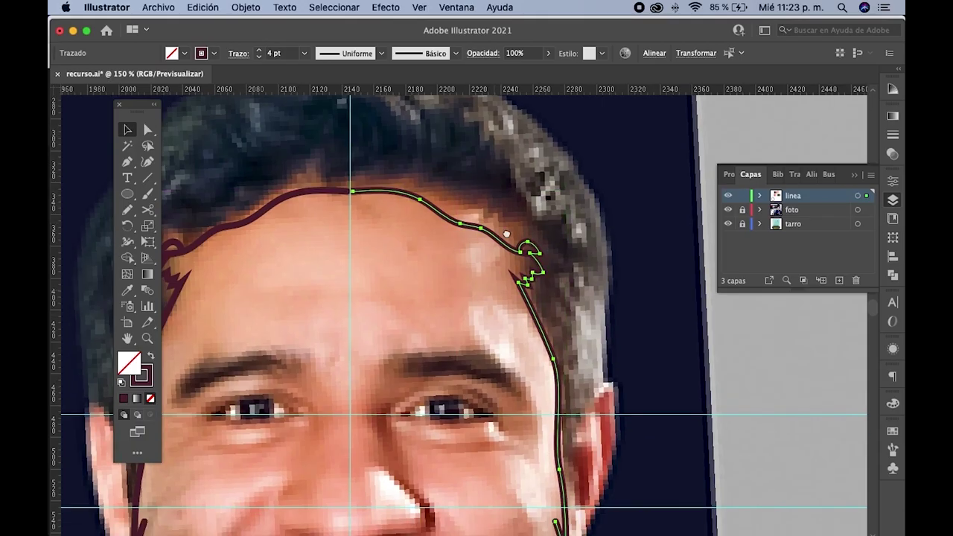
# - Zoom around the forehead and chin to inspect where the two outline halves meet, deselecting the outline
pyautogui.scroll(-5, 384, 298)
pyautogui.scroll(-3, 588, 365)
pyautogui.scroll(-2, 386, 422)
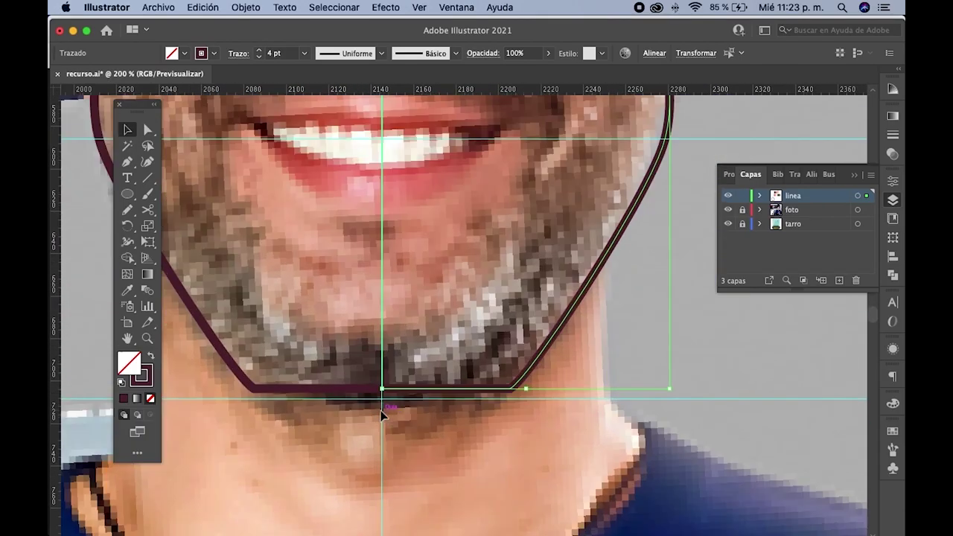
pyautogui.scroll(3, 381, 409)
pyautogui.scroll(-2, 395, 402)
pyautogui.scroll(-2, 394, 402)
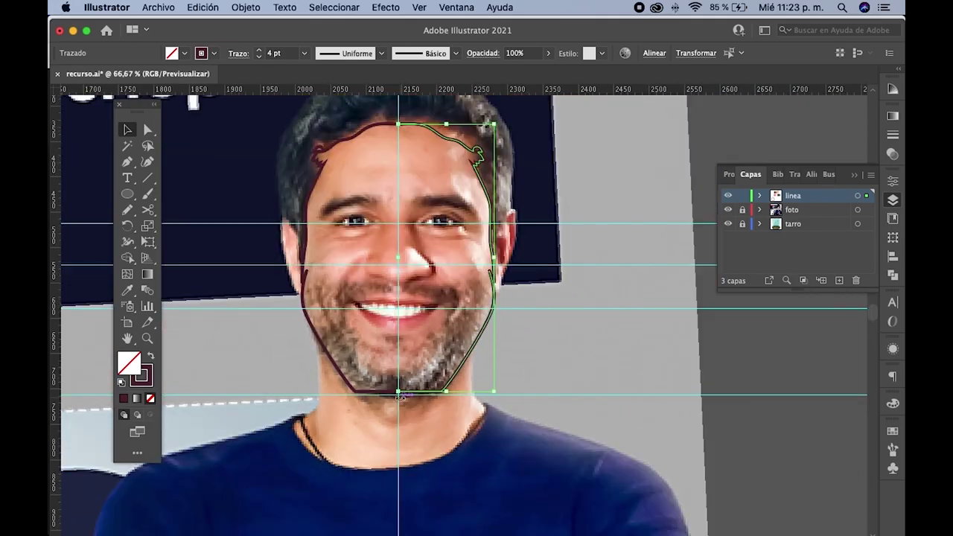
pyautogui.scroll(-1, 395, 402)
pyautogui.scroll(1, 487, 270)
pyautogui.hscroll(-2, 493, 277)
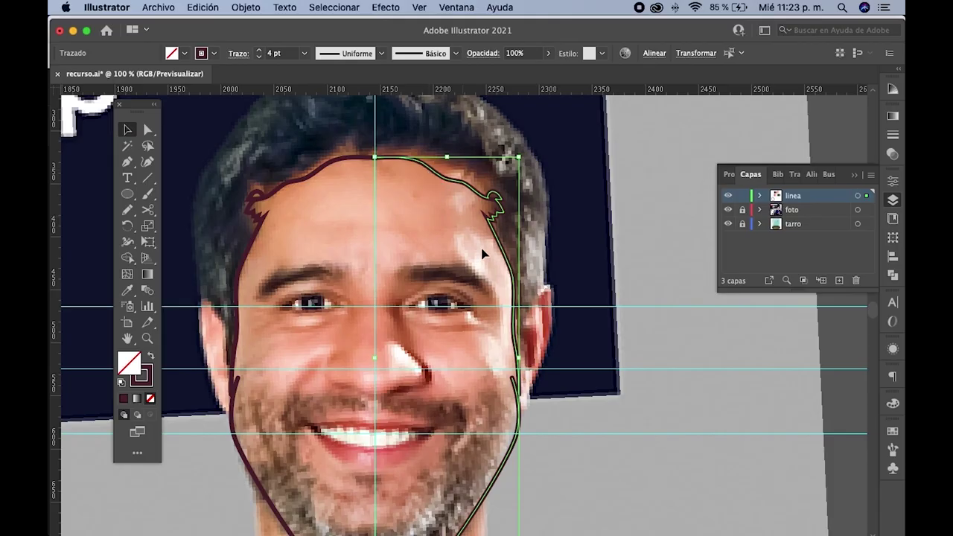
pyautogui.scroll(-1, 483, 255)
pyautogui.scroll(1, 482, 255)
pyautogui.click(558, 297)
pyautogui.scroll(1, 513, 300)
pyautogui.scroll(1, 512, 300)
pyautogui.scroll(-2, 492, 313)
pyautogui.scroll(-2, 425, 387)
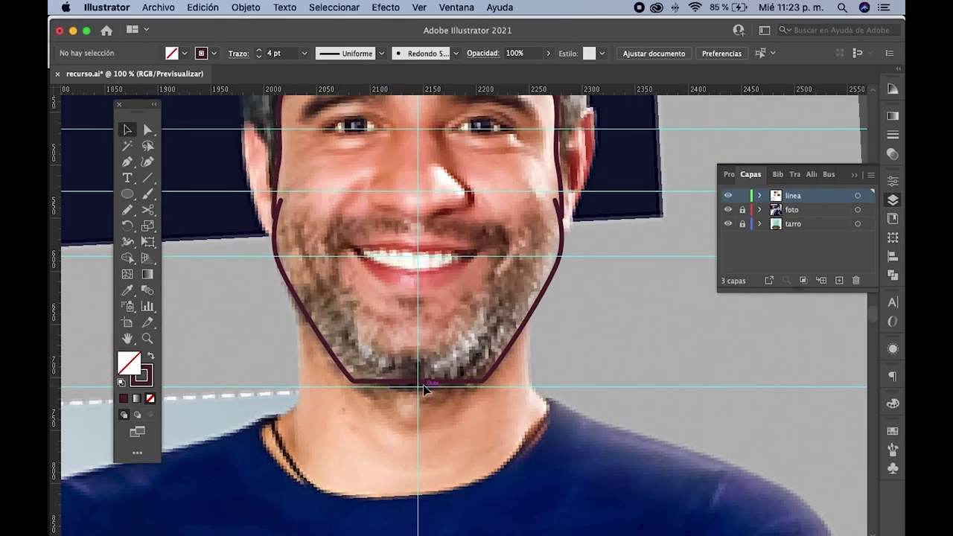
pyautogui.scroll(3, 423, 386)
# - Check the joins in Outline view, return to Preview, and zoom back out to the whole head
pyautogui.hotkey('ctrl', 'y')
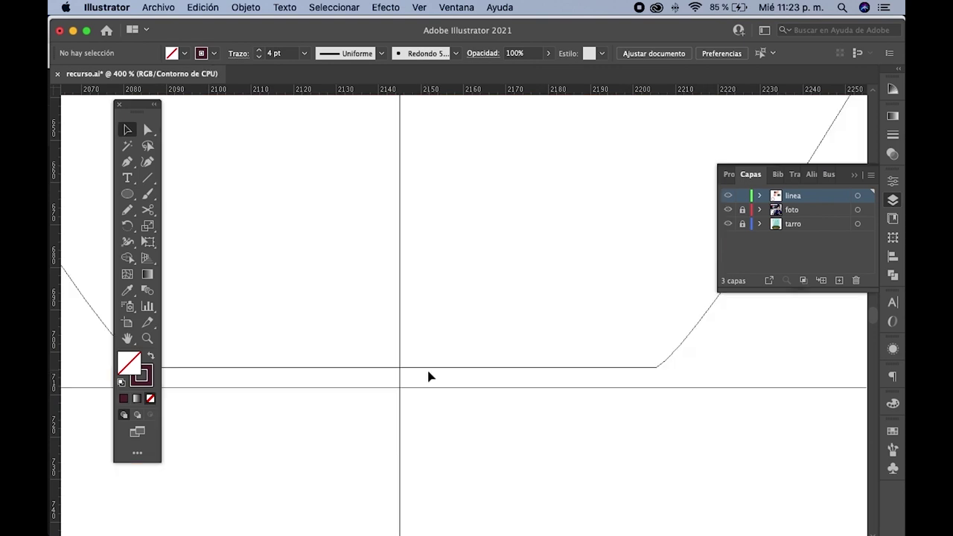
pyautogui.hotkey('ctrl', 'y')
pyautogui.hotkey('ctrl', '-')
pyautogui.hotkey('ctrl', '-')
pyautogui.hotkey('ctrl', '-')
pyautogui.moveTo(409, 384); pyautogui.dragTo(422, 444)
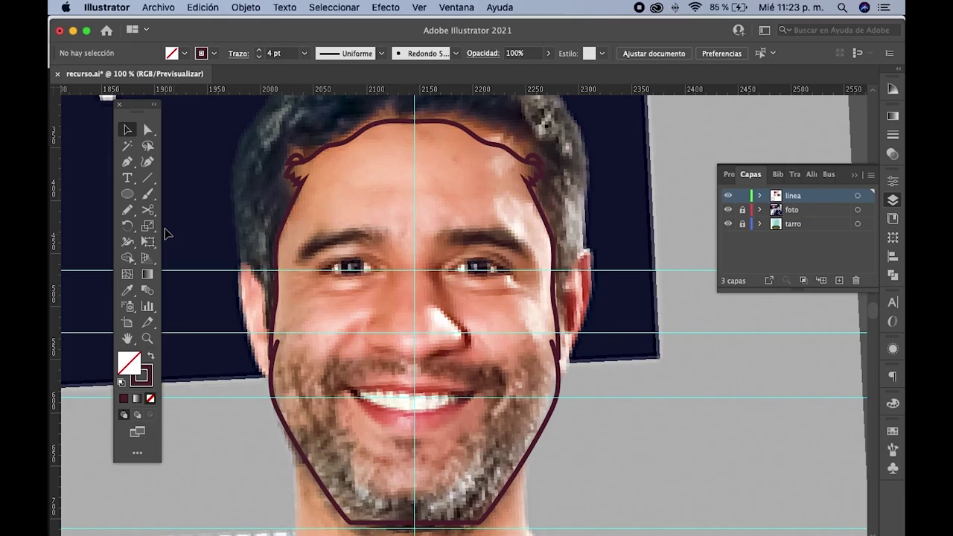
pyautogui.click(131, 213)
pyautogui.scroll(1, 238, 272)
# - Trace the left ear with freehand Pencil strokes along its top, back edge and bottom
pyautogui.scroll(-2, 249, 268)
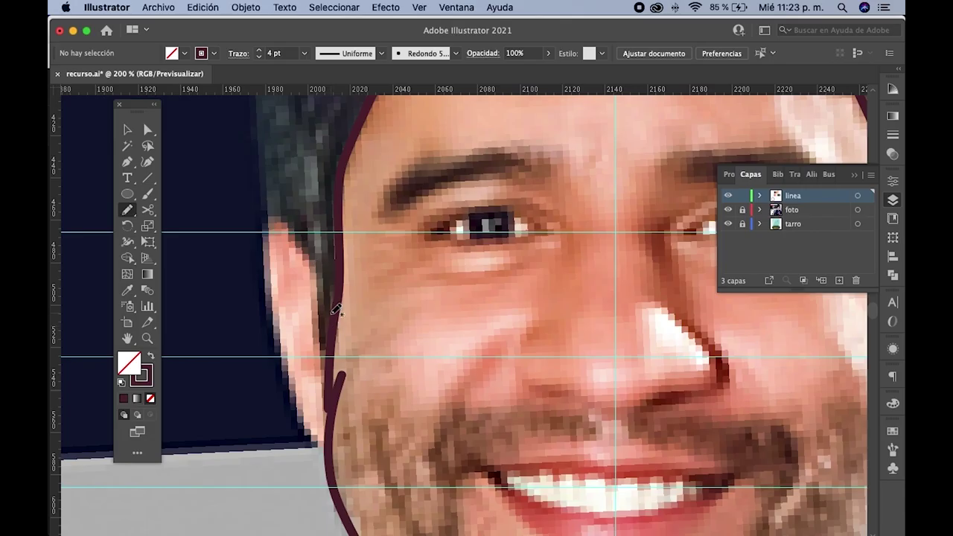
pyautogui.moveTo(336, 314)
pyautogui.mouseDown()
pyautogui.moveTo(303, 233)
pyautogui.moveTo(265, 234)
pyautogui.mouseUp()
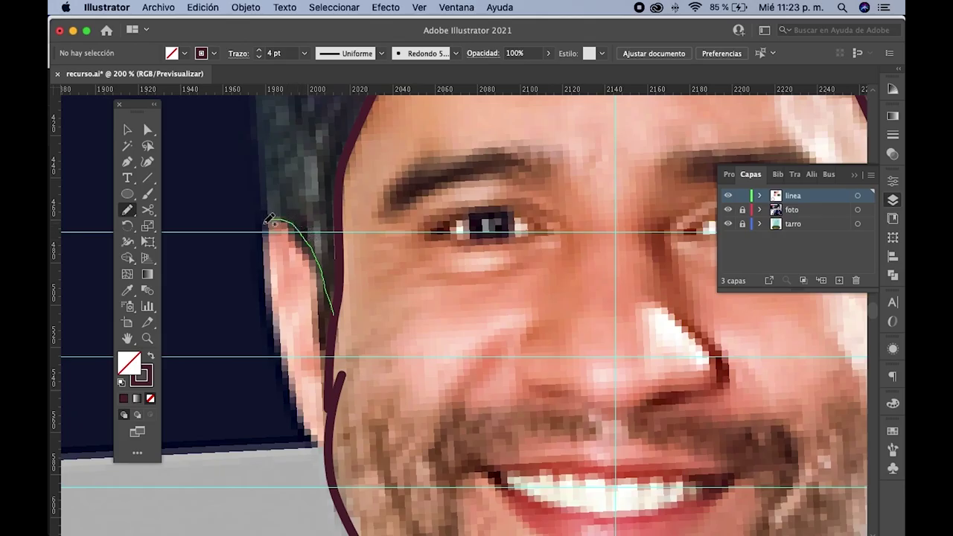
pyautogui.moveTo(266, 264); pyautogui.dragTo(283, 411)
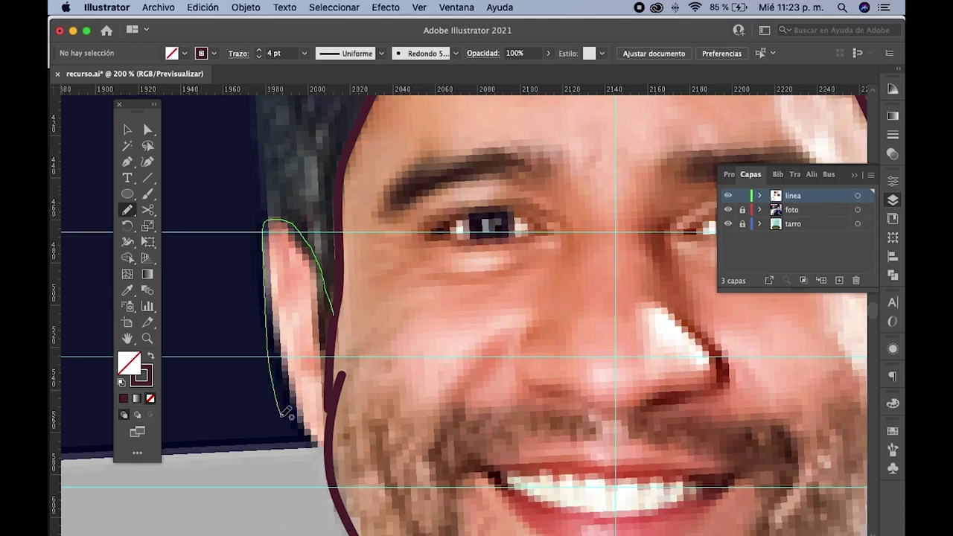
pyautogui.moveTo(285, 417); pyautogui.dragTo(332, 450)
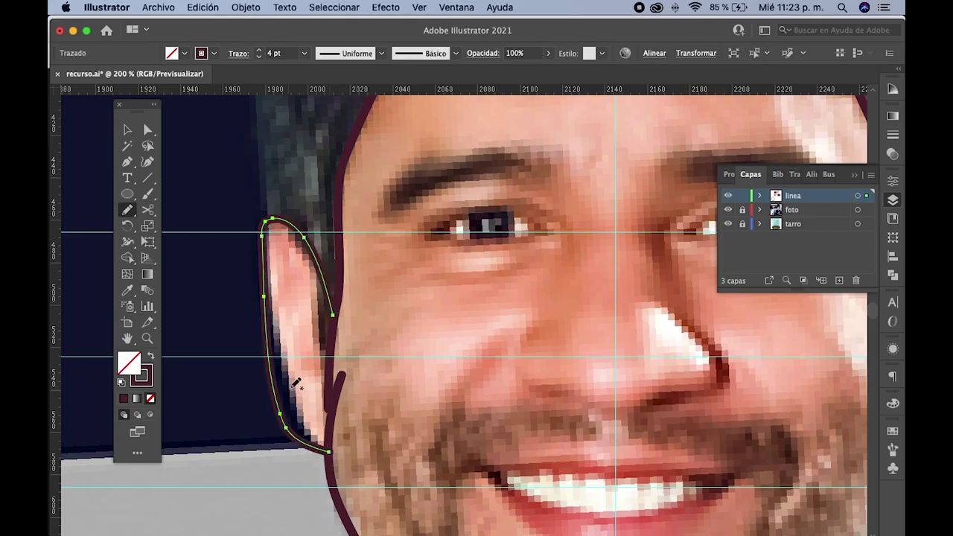
pyautogui.hotkey('ctrl', '-')
pyautogui.hotkey('ctrl', '-')
pyautogui.click(127, 129)
# - Reflect a copy of the ear path vertically and move it onto the right ear
pyautogui.click(255, 266)
pyautogui.moveTo(283, 320); pyautogui.dragTo(536, 341)
pyautogui.rightClick(463, 342)
pyautogui.moveTo(504, 459)
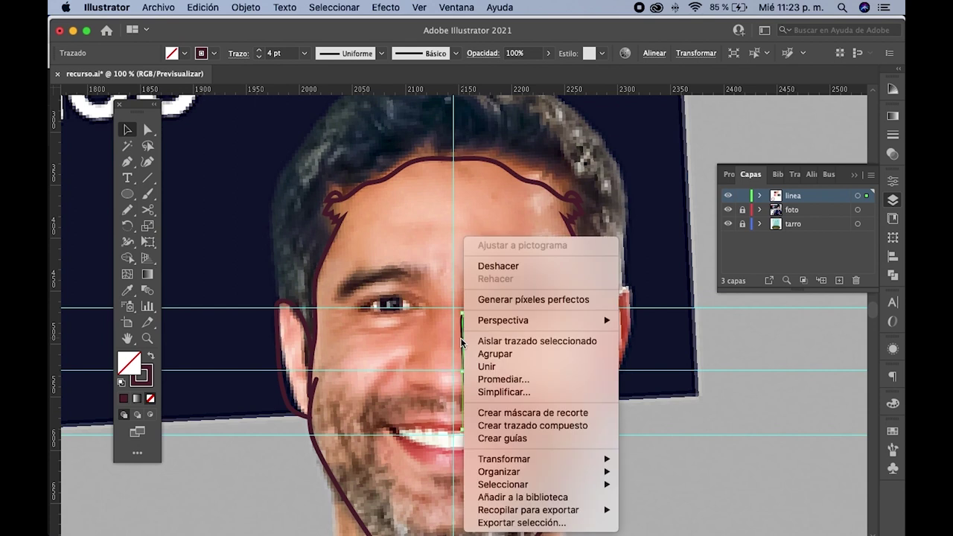
pyautogui.click(701, 456)
pyautogui.click(566, 366)
pyautogui.moveTo(502, 359); pyautogui.dragTo(637, 347)
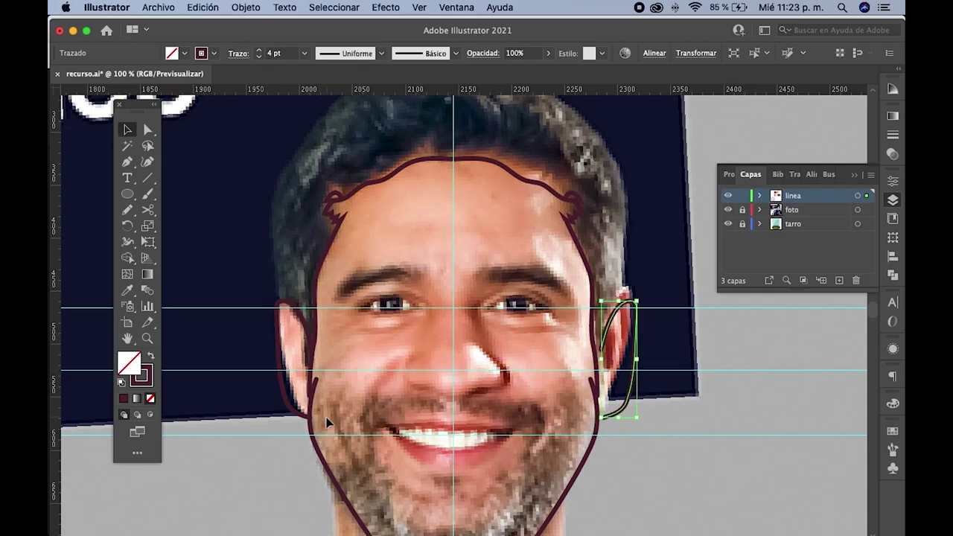
# - Narrow the mirrored ear and stretch it taller to match the right ear in the photo
pyautogui.press('super+equal')
pyautogui.press('super+equal')
pyautogui.hscroll(5, 597, 403)
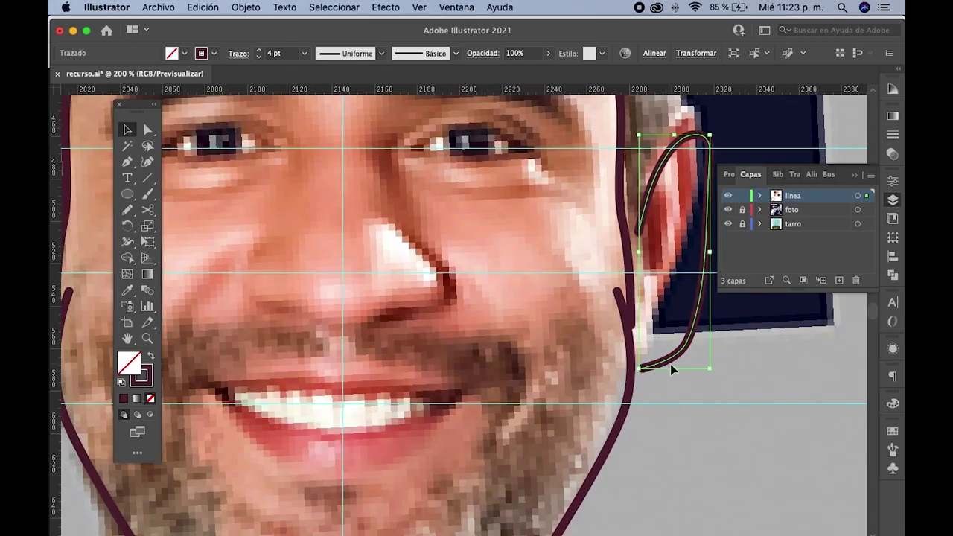
pyautogui.moveTo(671, 364); pyautogui.dragTo(674, 365)
pyautogui.hscroll(4, 596, 372)
pyautogui.scroll(2, 596, 373)
pyautogui.scroll(-1, 573, 379)
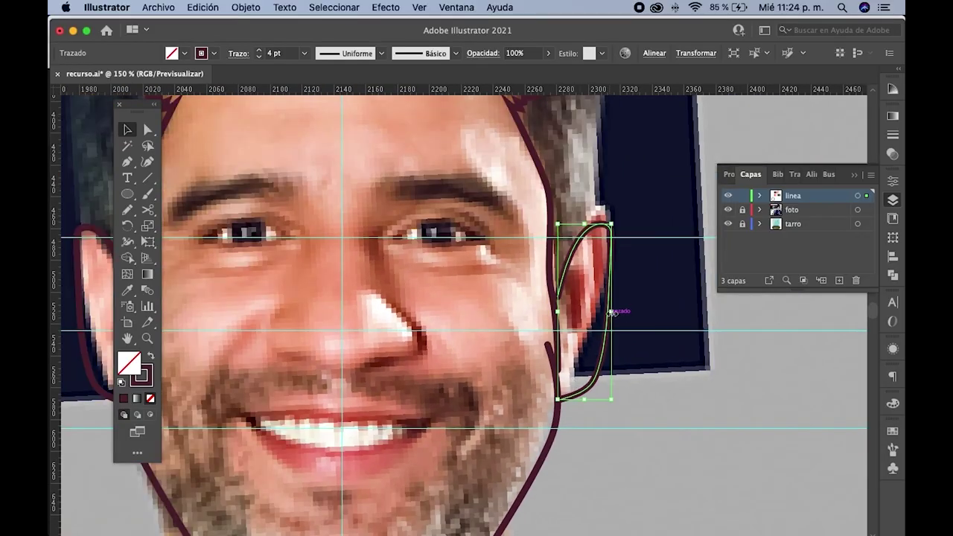
pyautogui.moveTo(613, 311); pyautogui.dragTo(606, 311)
pyautogui.moveTo(583, 223); pyautogui.dragTo(585, 211)
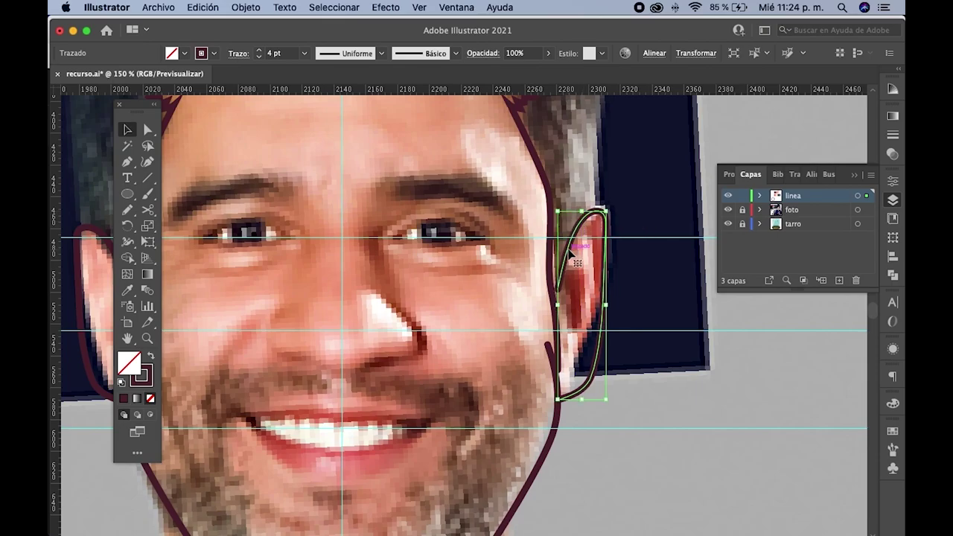
pyautogui.moveTo(568, 253); pyautogui.dragTo(567, 251)
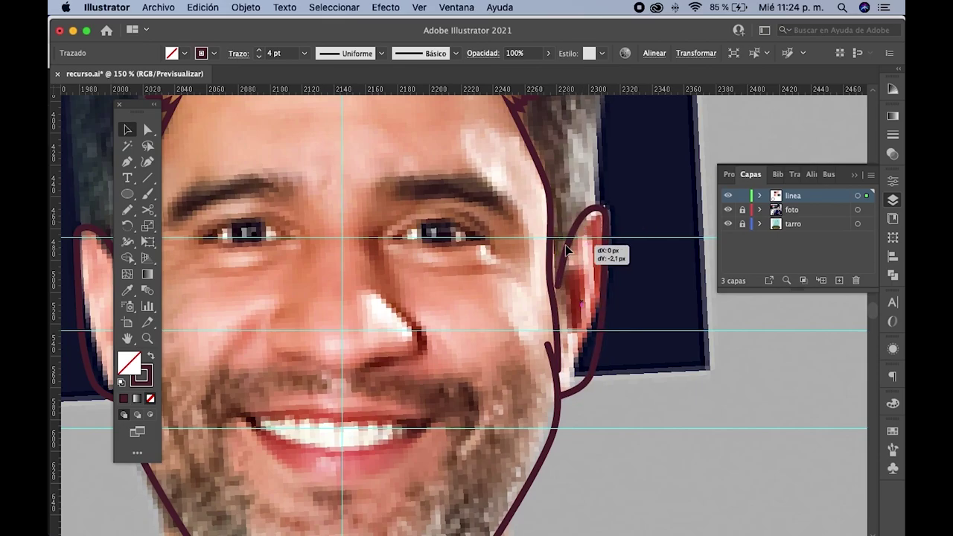
# - Nudge the right ear outline into its final position, then zoom out and deselect
pyautogui.press('super+minus')
pyautogui.press('super+minus')
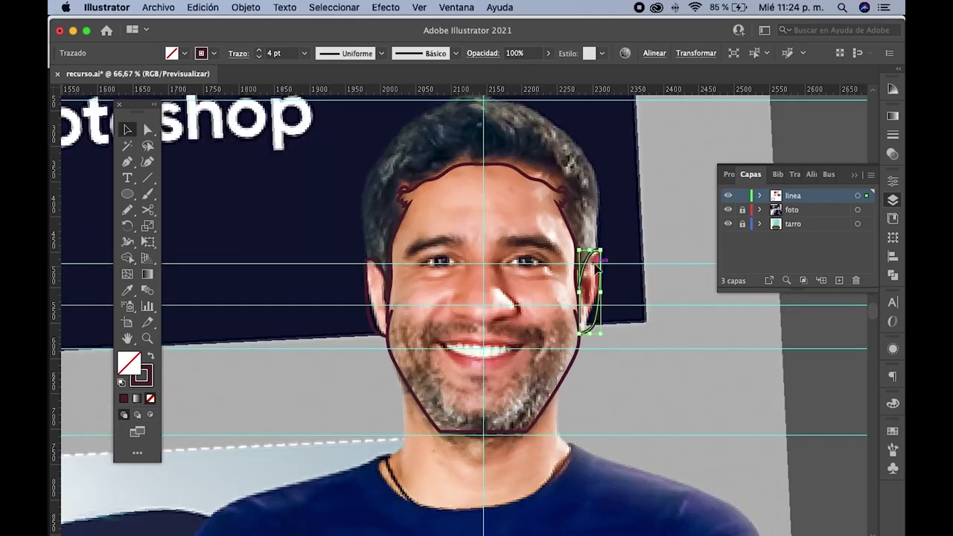
pyautogui.press('super+plus')
pyautogui.press('super+plus')
pyautogui.press('super+plus')
pyautogui.moveTo(586, 219); pyautogui.dragTo(585, 218)
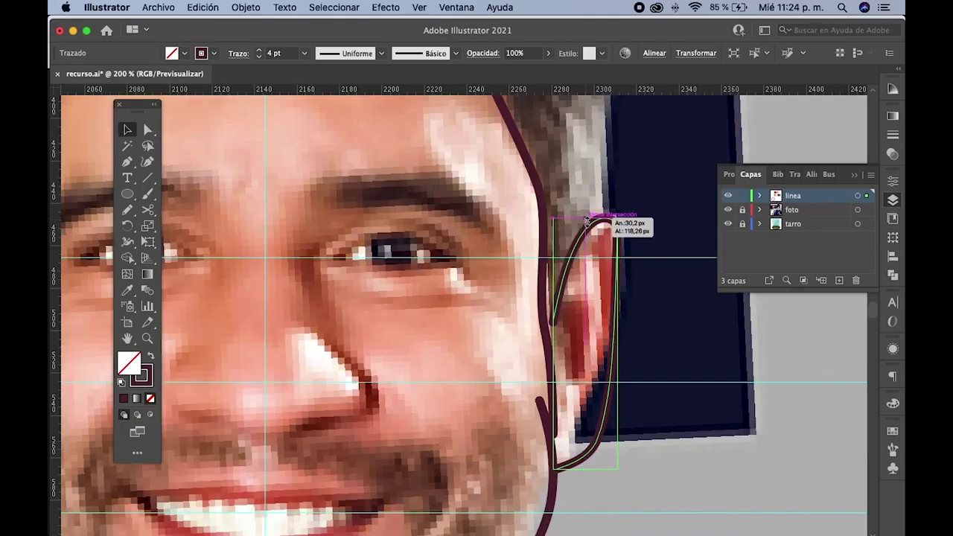
pyautogui.press('super+minus')
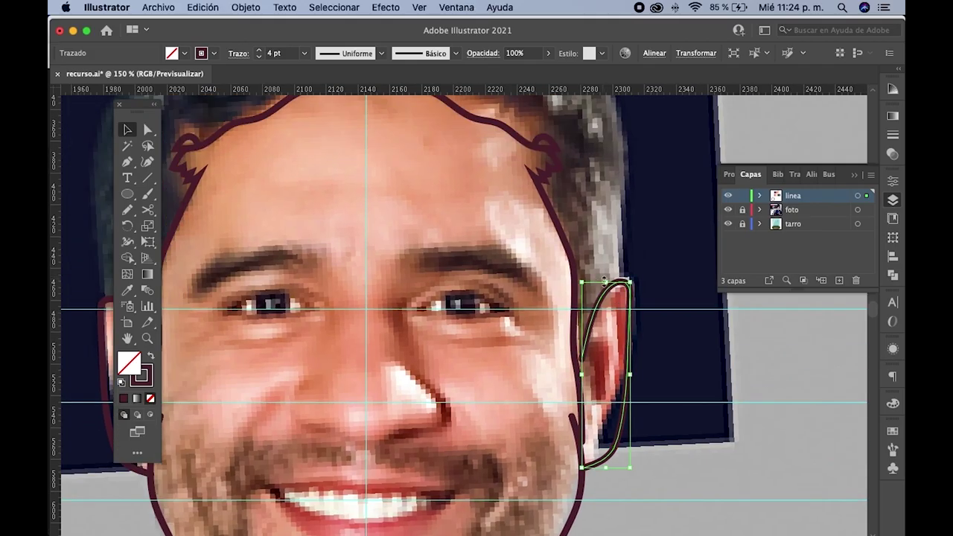
pyautogui.press('super+minus')
pyautogui.hscroll(2, 616, 333)
pyautogui.click(617, 333)
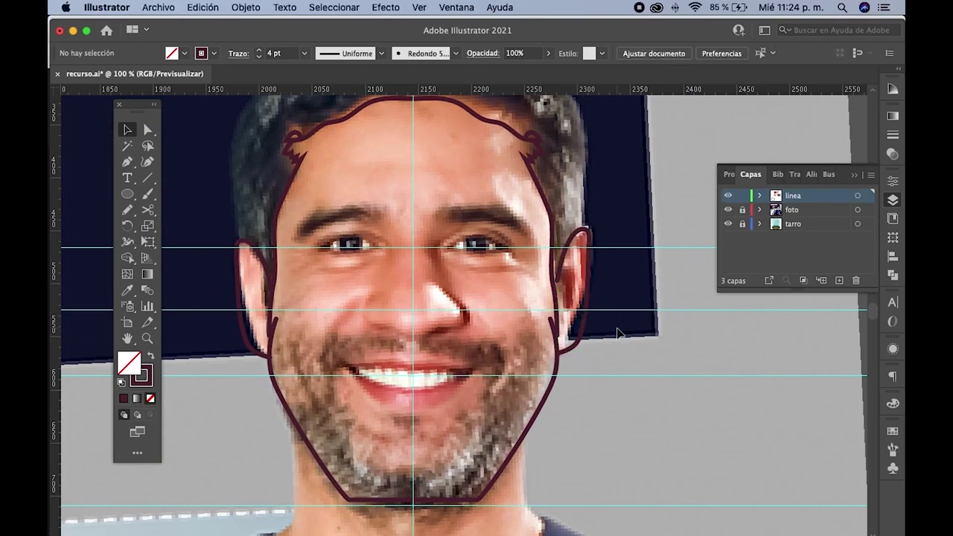
# - Draw a curved smile line on the left cheek with the Pen tool
pyautogui.scroll(-2, 533, 327)
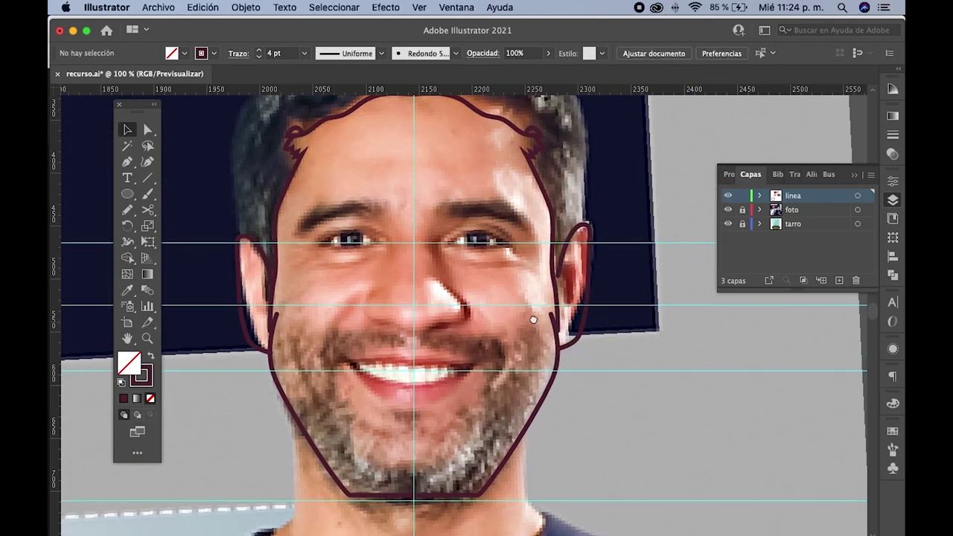
pyautogui.press('super+minus')
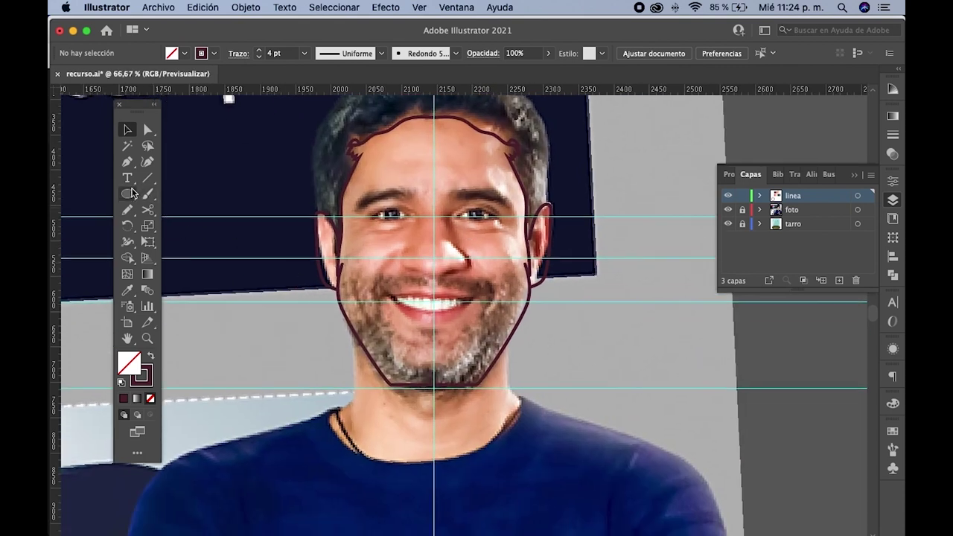
pyautogui.click(129, 164)
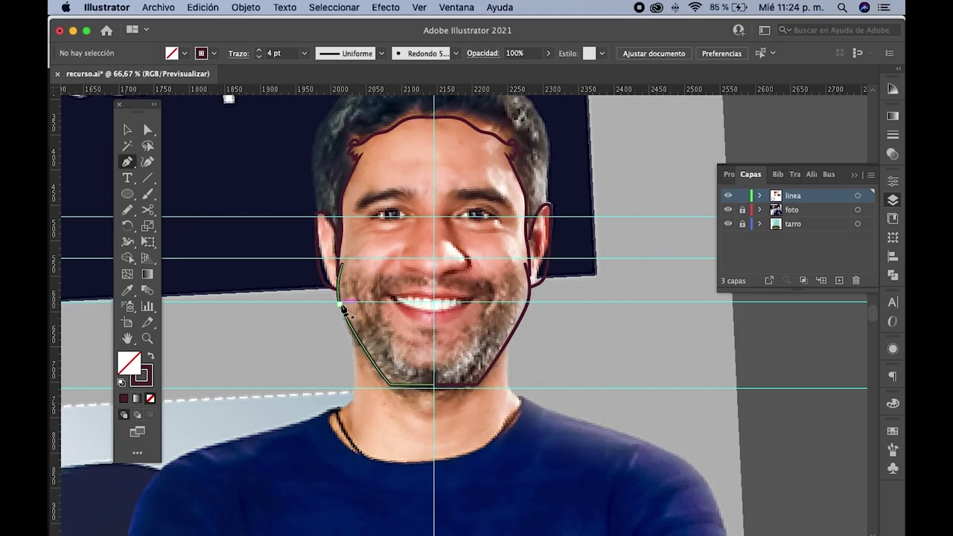
pyautogui.press('super+plus')
pyautogui.press('super+plus')
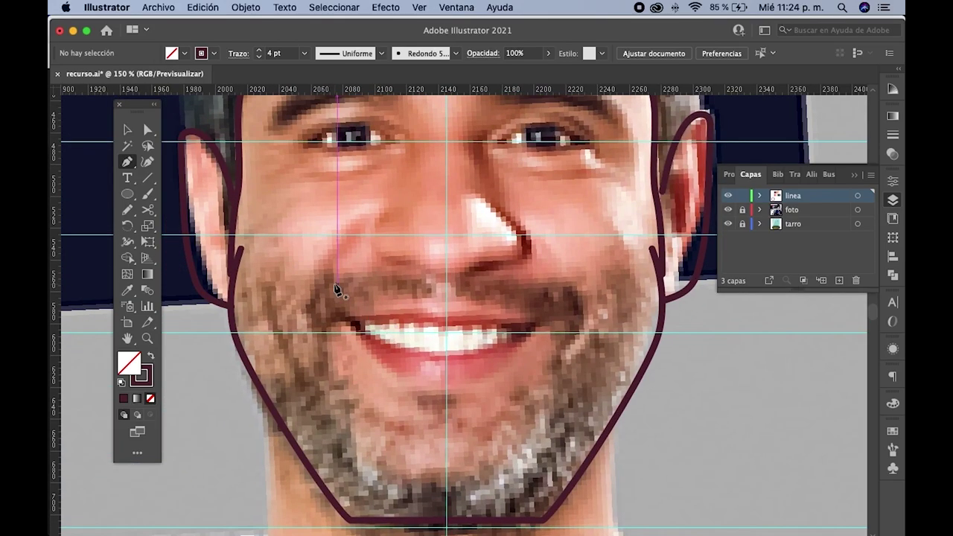
pyautogui.click(281, 264)
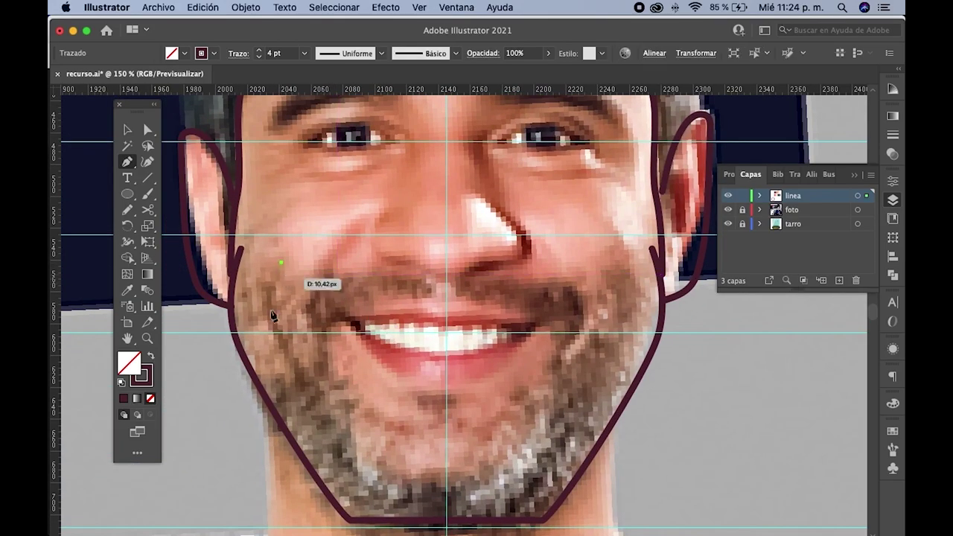
pyautogui.click(270, 315)
pyautogui.moveTo(270, 316); pyautogui.dragTo(280, 345)
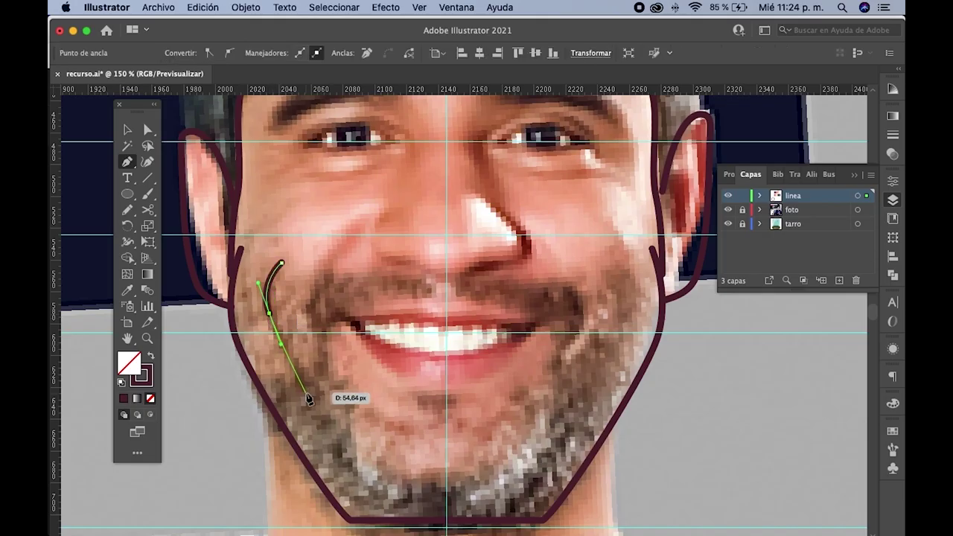
pyautogui.moveTo(311, 401); pyautogui.dragTo(295, 385)
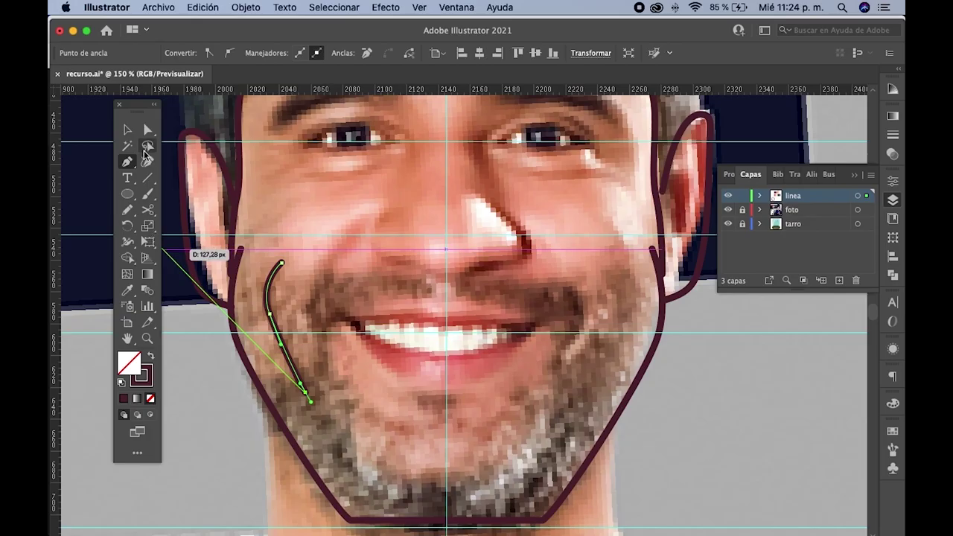
pyautogui.press('v')
pyautogui.click(289, 287)
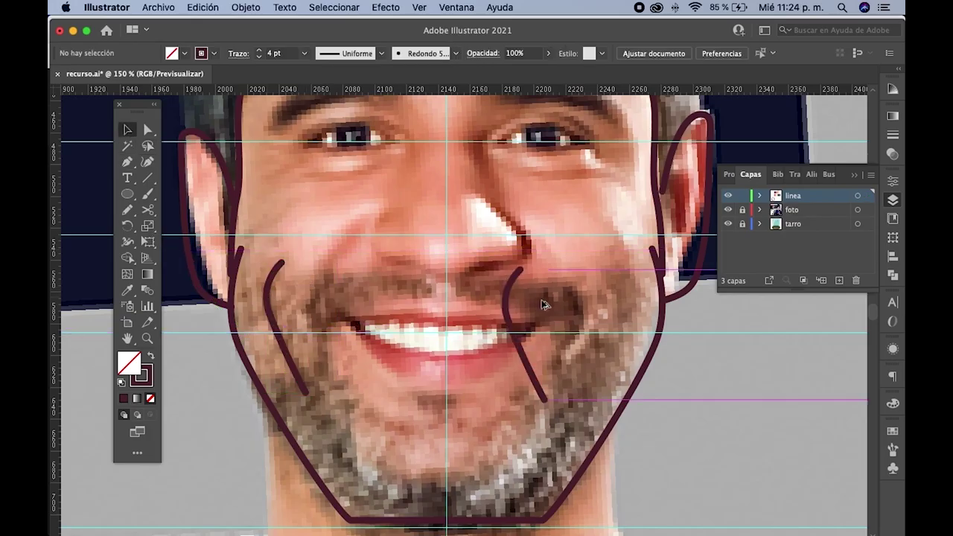
# - Reflect a copy of the smile line vertically and slide it onto the right cheek
pyautogui.rightClick(543, 238)
pyautogui.click(730, 456)
pyautogui.click(549, 366)
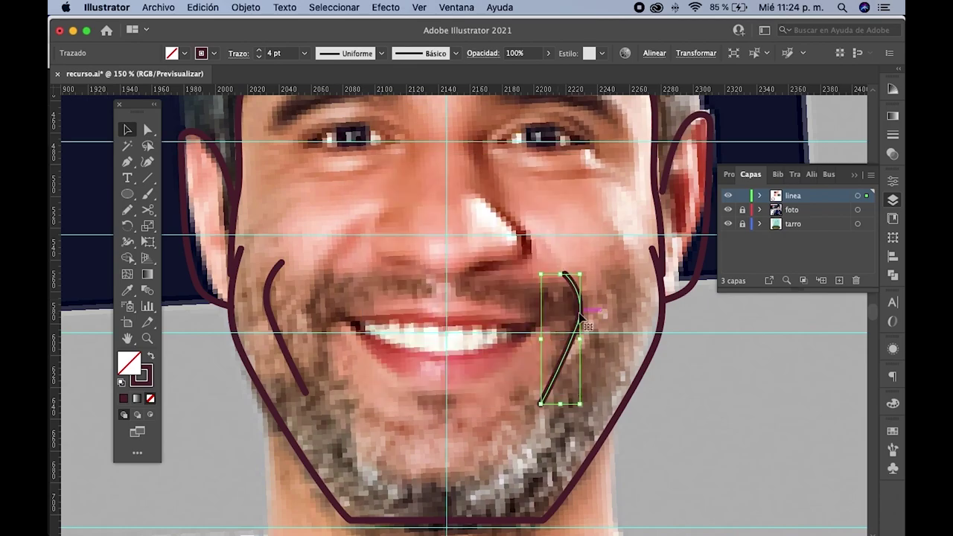
pyautogui.moveTo(581, 317)
pyautogui.mouseDown()
pyautogui.moveTo(356, 311)
pyautogui.moveTo(358, 299)
pyautogui.mouseUp()
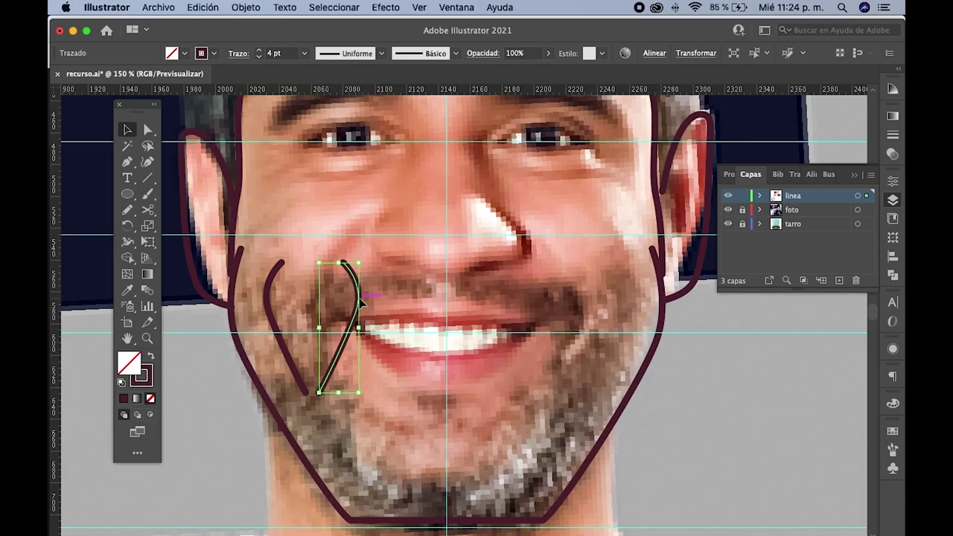
pyautogui.moveTo(352, 323); pyautogui.dragTo(350, 324)
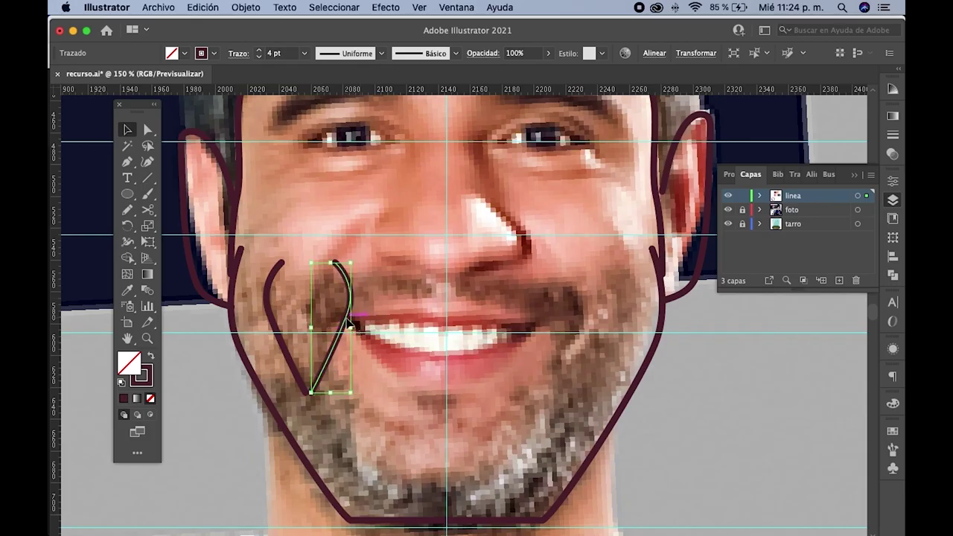
pyautogui.hotkey('shift', 'Right')
pyautogui.hotkey('shift', 'Right')
pyautogui.hotkey('shift', 'Right')
pyautogui.hotkey('shift', 'Right')
pyautogui.hotkey('shift', 'Right')
pyautogui.hotkey('shift', 'Right')
pyautogui.hotkey('shift', 'Right')
pyautogui.hotkey('shift', 'Right')
pyautogui.hotkey('shift', 'Right')
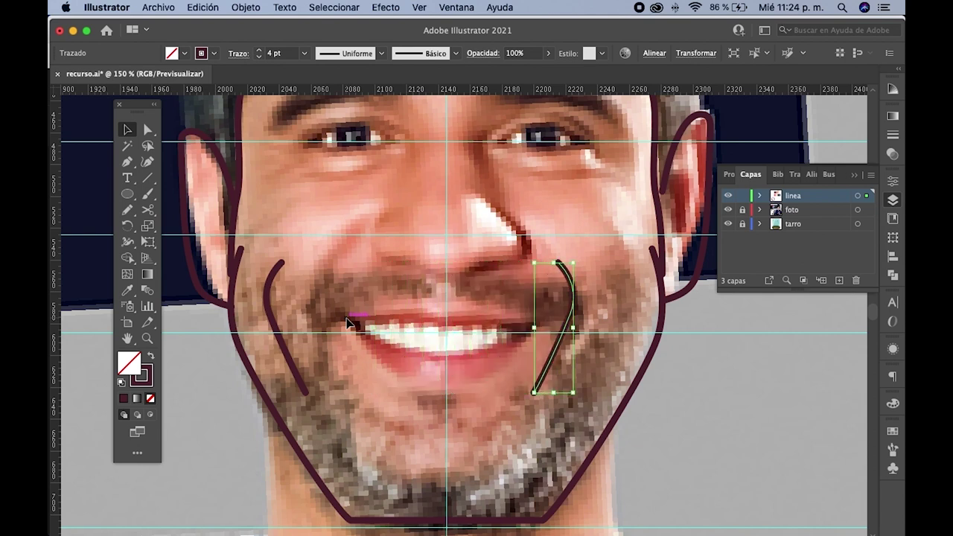
pyautogui.hotkey('shift', 'Right')
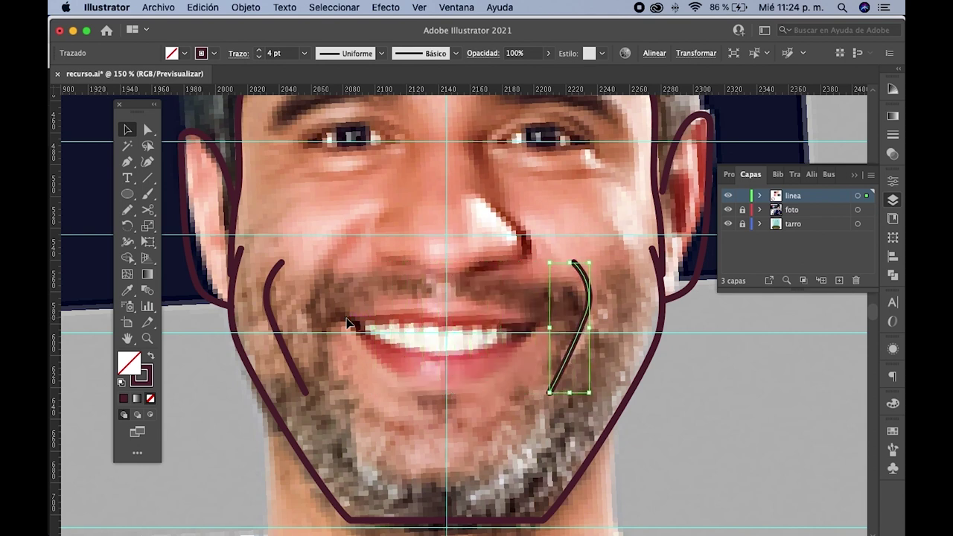
pyautogui.scroll(-1, 349, 322)
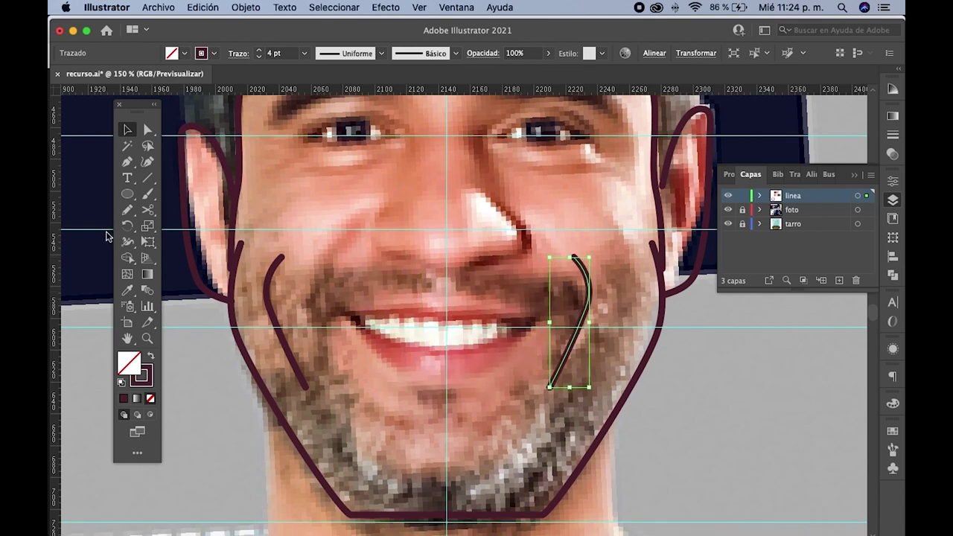
pyautogui.click(128, 210)
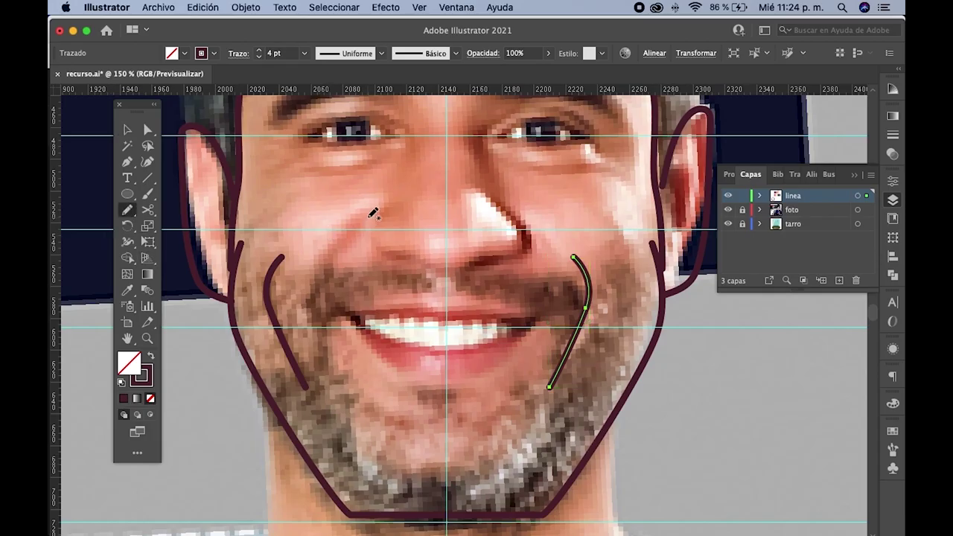
# - Draw a freehand curve from the nose down the left cheek
pyautogui.moveTo(344, 237)
pyautogui.mouseDown()
pyautogui.moveTo(315, 298)
pyautogui.moveTo(324, 322)
pyautogui.mouseUp()
pyautogui.click(127, 130)
pyautogui.click(339, 216)
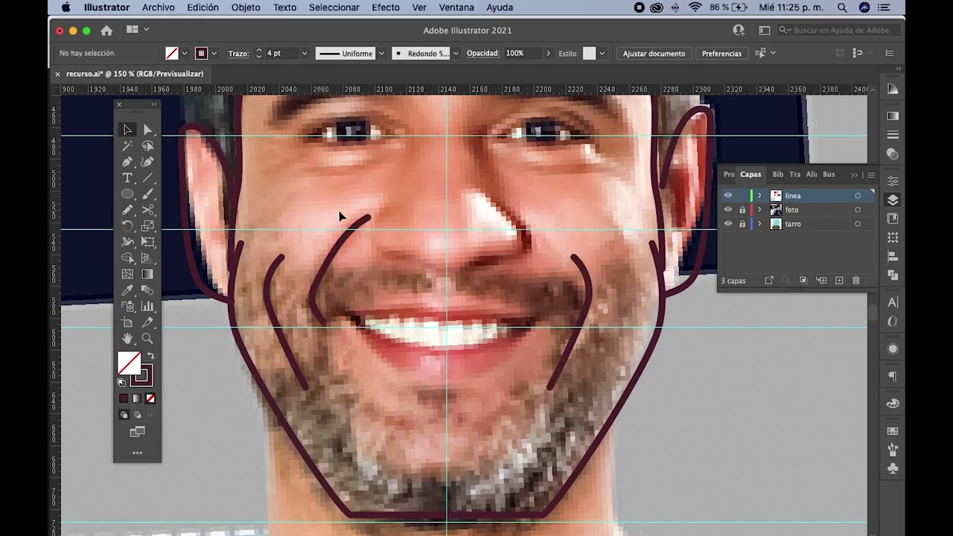
pyautogui.moveTo(341, 253); pyautogui.dragTo(406, 254)
pyautogui.hotkey('ctrl', 'z')
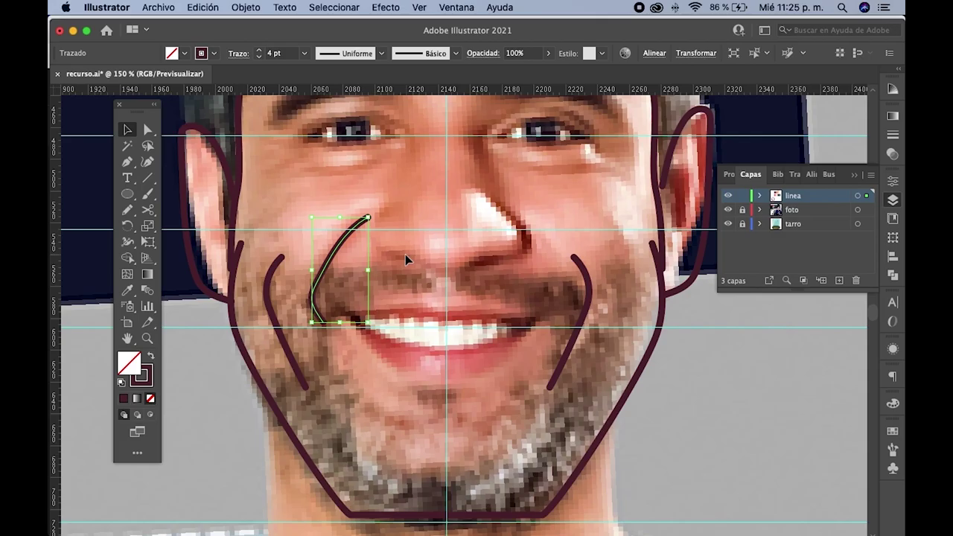
# - Duplicate the nose-to-cheek stroke, reflect it vertically, and place it smaller beside the nose's right side
pyautogui.keyDown('alt'); pyautogui.moveTo(334, 257); pyautogui.dragTo(478, 264); pyautogui.keyUp('alt')
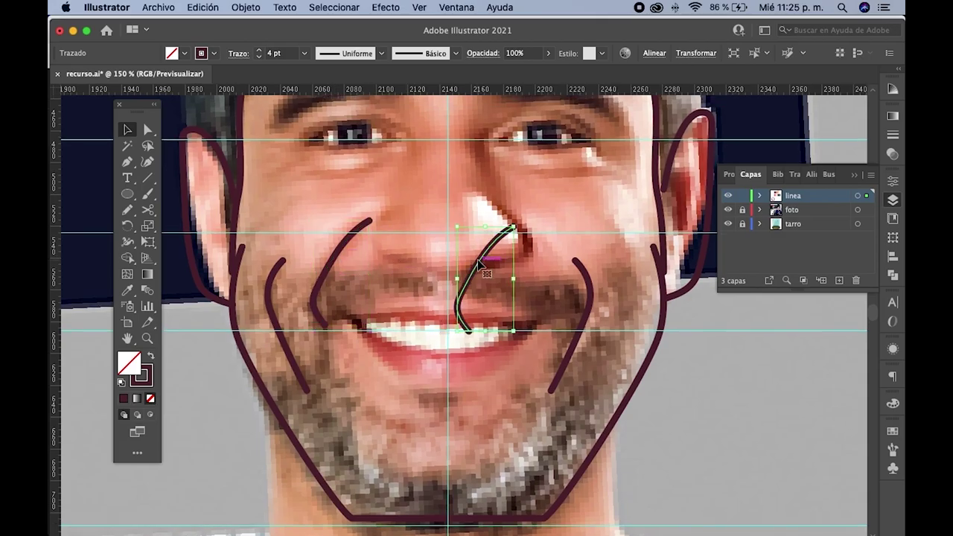
pyautogui.rightClick(479, 265)
pyautogui.moveTo(519, 459)
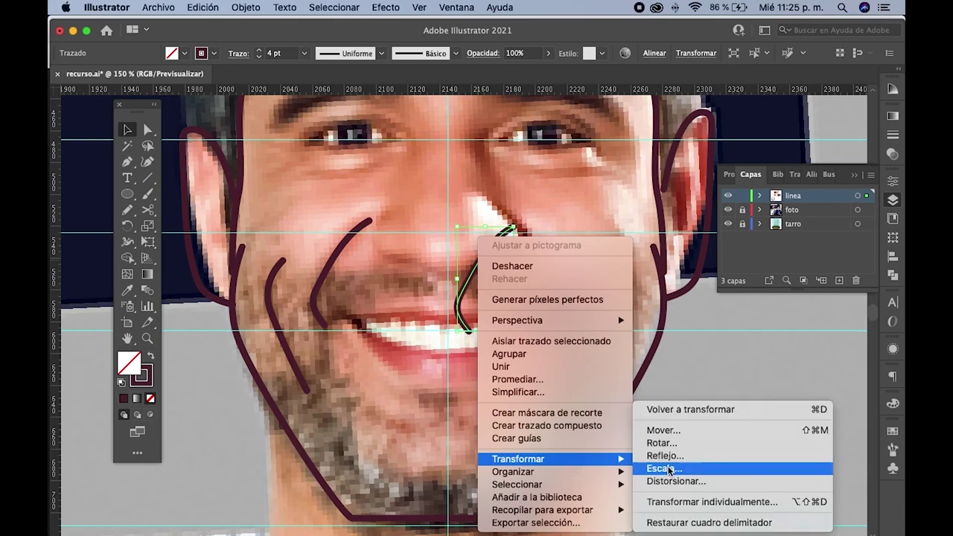
pyautogui.click(680, 454)
pyautogui.click(551, 366)
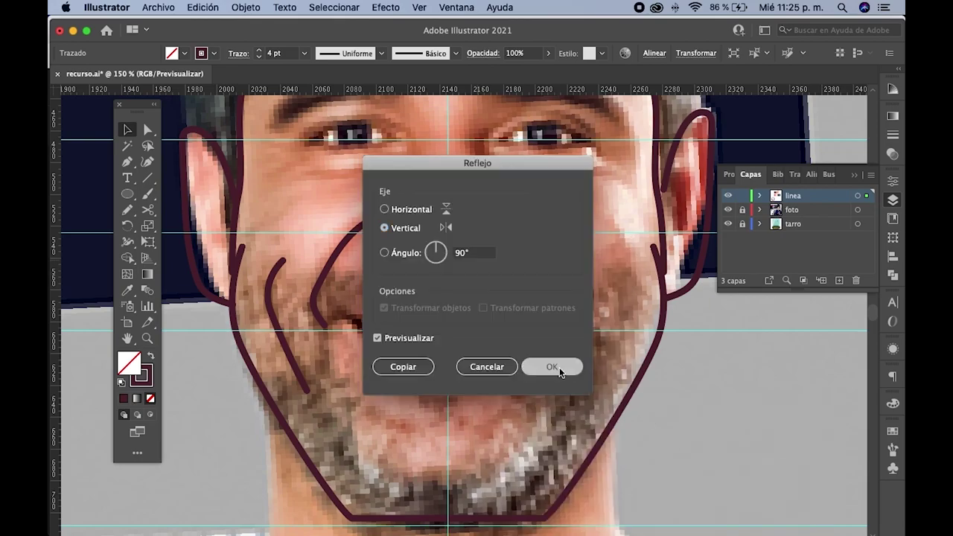
pyautogui.moveTo(511, 296); pyautogui.dragTo(558, 274)
pyautogui.moveTo(566, 317); pyautogui.dragTo(567, 313)
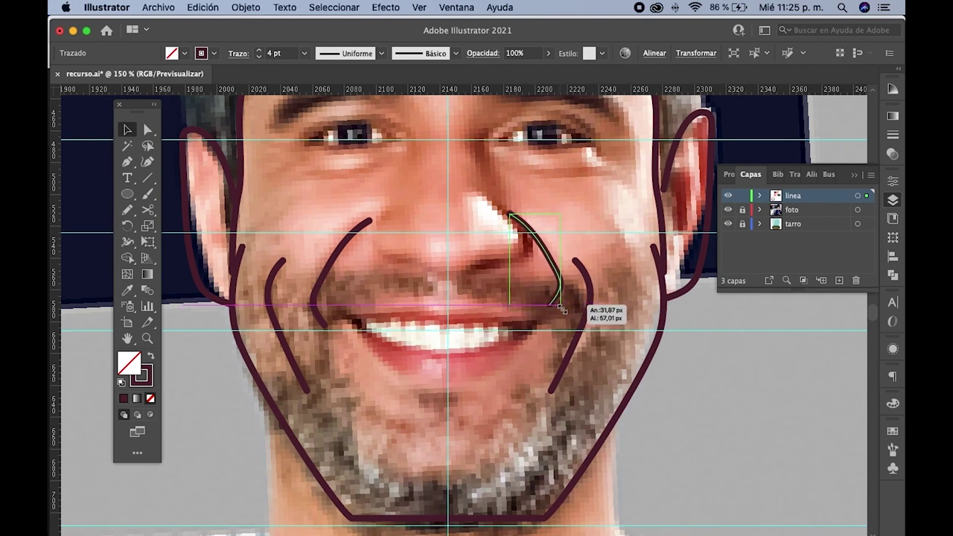
pyautogui.moveTo(566, 311); pyautogui.dragTo(563, 307)
pyautogui.click(617, 307)
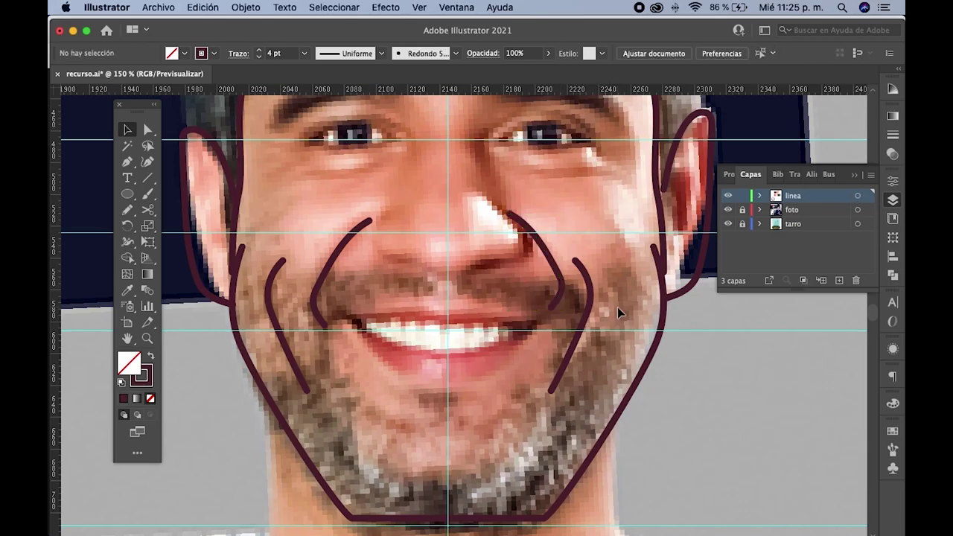
# - Select all four cheek lines and set their stroke weight to 3 pt
pyautogui.click(563, 291)
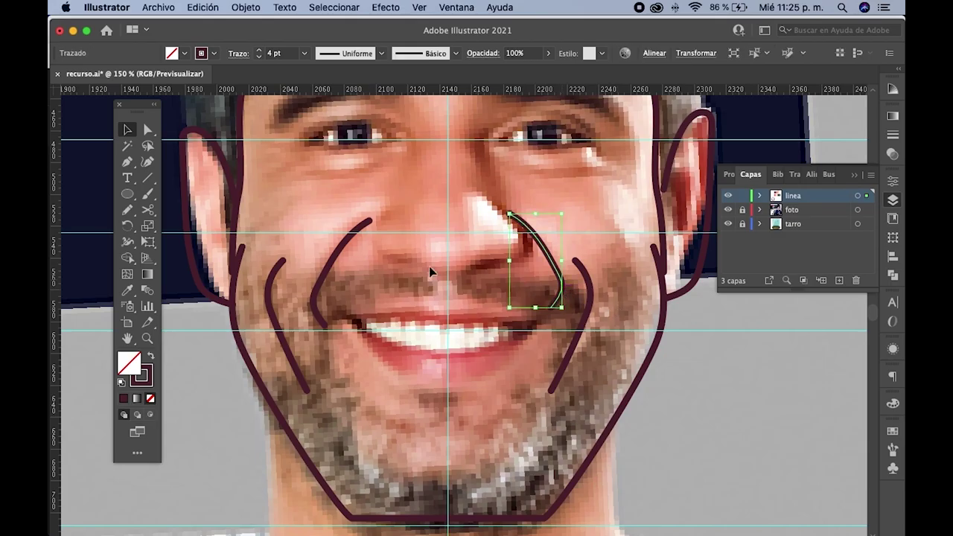
pyautogui.keyDown('shift'); pyautogui.click(328, 267); pyautogui.keyUp('shift')
pyautogui.keyDown('shift'); pyautogui.click(275, 284); pyautogui.keyUp('shift')
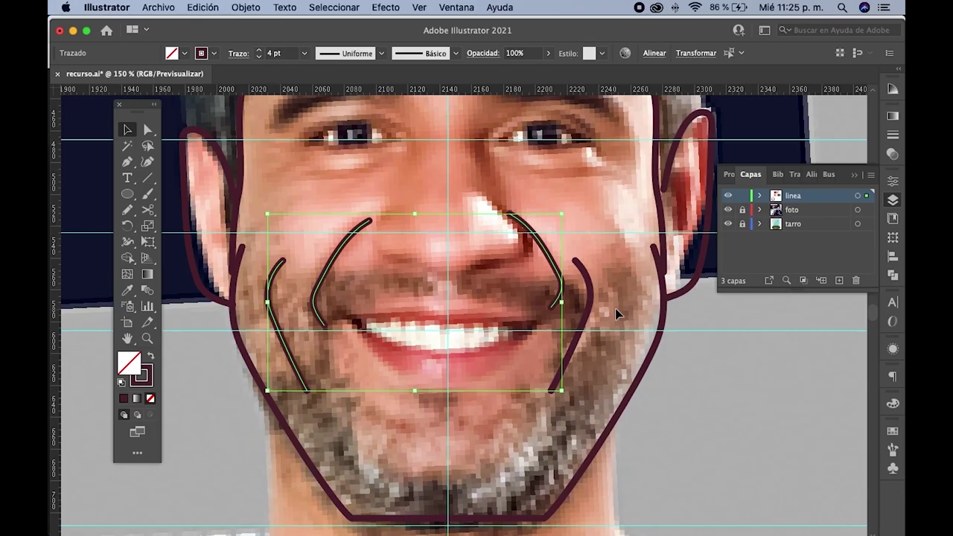
pyautogui.keyDown('shift'); pyautogui.click(592, 302); pyautogui.keyUp('shift')
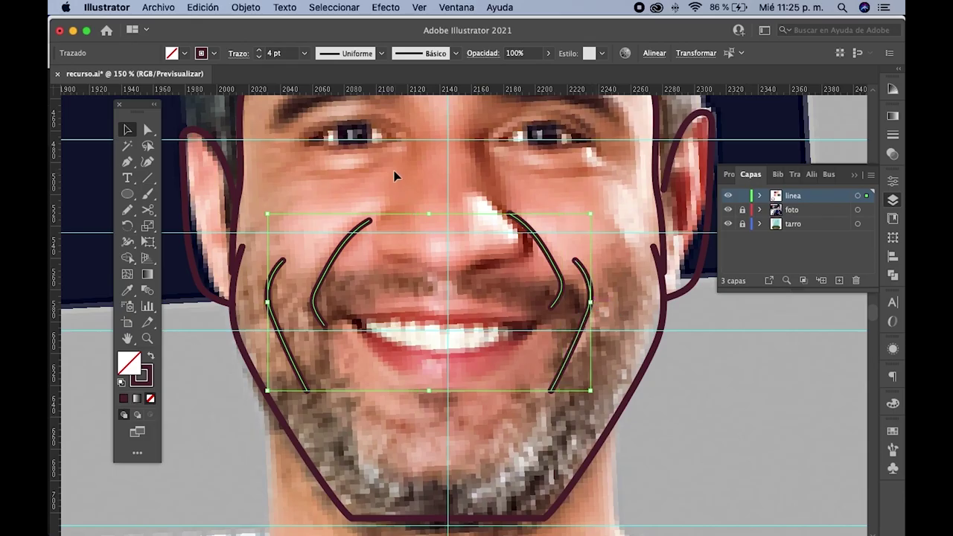
pyautogui.click(304, 53)
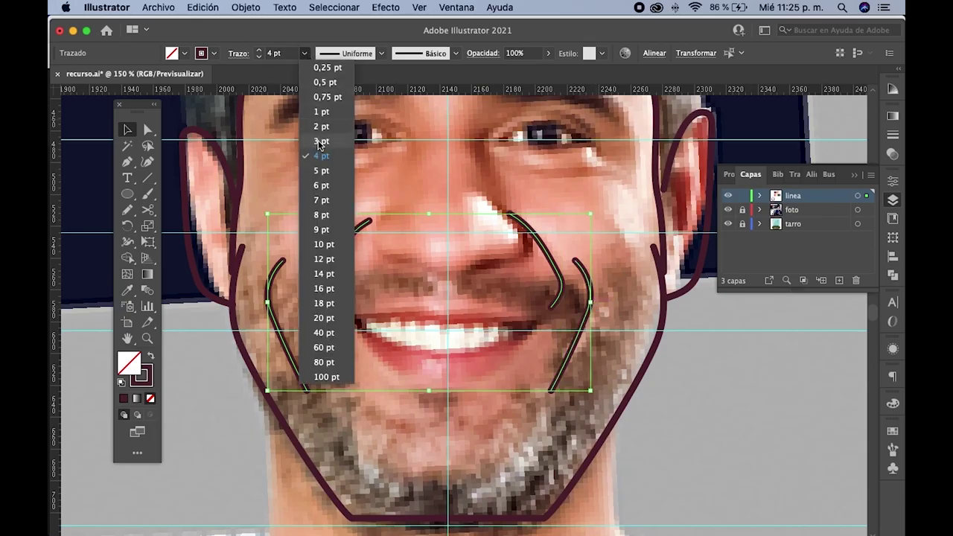
pyautogui.click(318, 142)
pyautogui.click(352, 192)
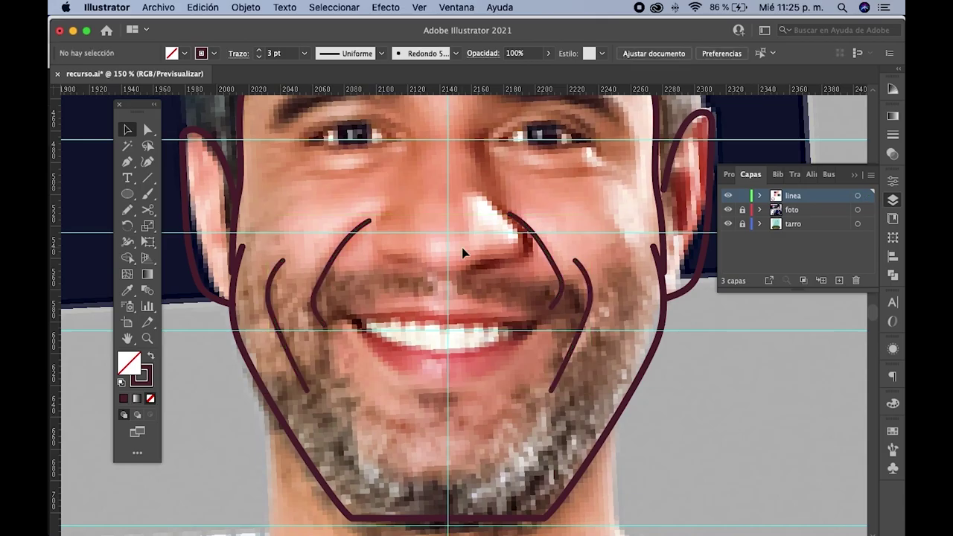
pyautogui.scroll(-3, 462, 253)
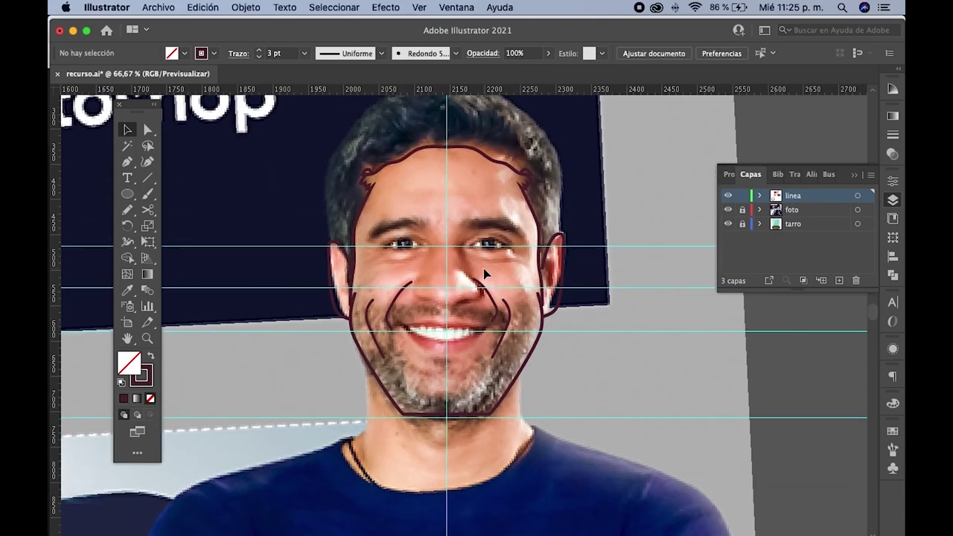
# - Sketch freehand lines under both eyes plus a small wrinkle beside the left eye
pyautogui.scroll(1, 428, 259)
pyautogui.moveTo(424, 244); pyautogui.dragTo(430, 274)
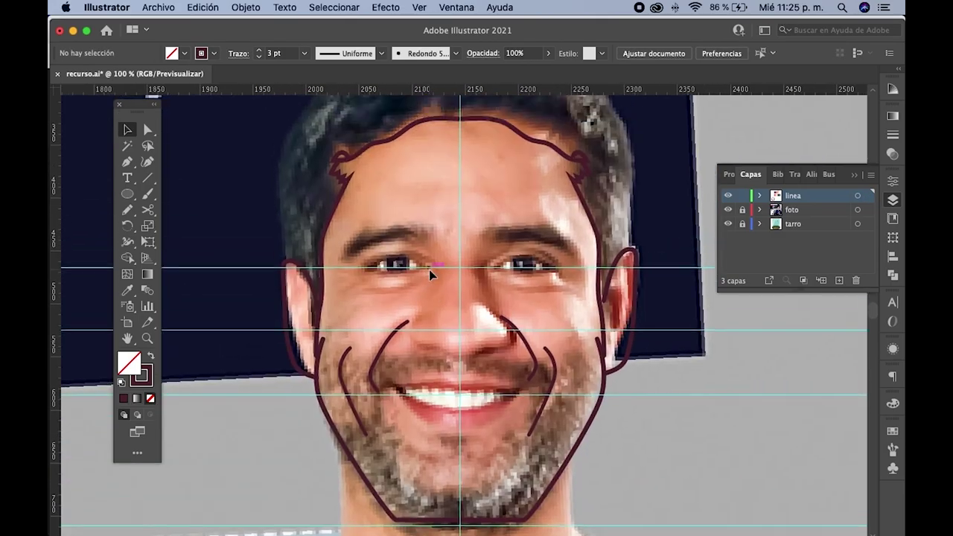
pyautogui.scroll(1, 418, 259)
pyautogui.scroll(2, 418, 258)
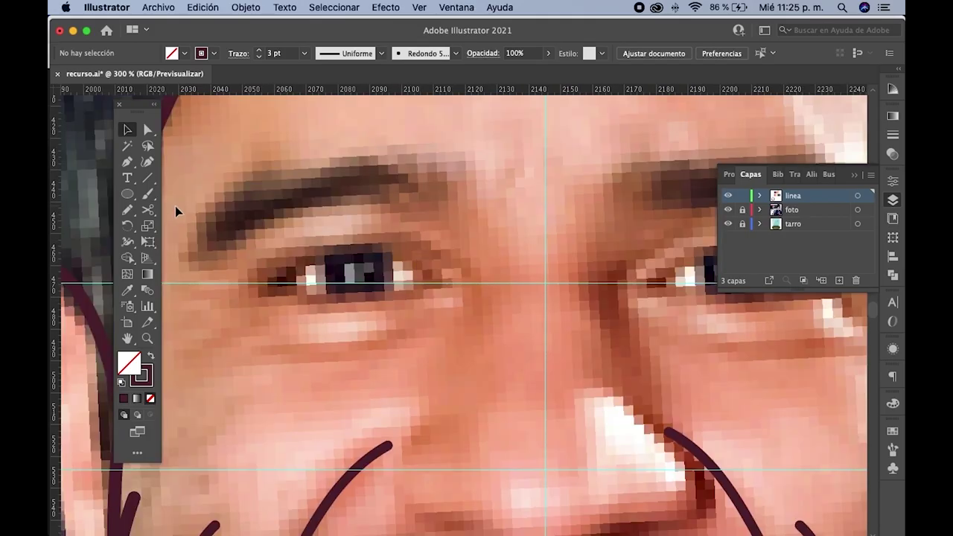
pyautogui.press('n')
pyautogui.scroll(-1, 401, 286)
pyautogui.moveTo(406, 318)
pyautogui.mouseDown()
pyautogui.moveTo(302, 324)
pyautogui.moveTo(302, 307)
pyautogui.mouseUp()
pyautogui.moveTo(465, 317); pyautogui.dragTo(363, 309)
pyautogui.moveTo(464, 305); pyautogui.dragTo(590, 308)
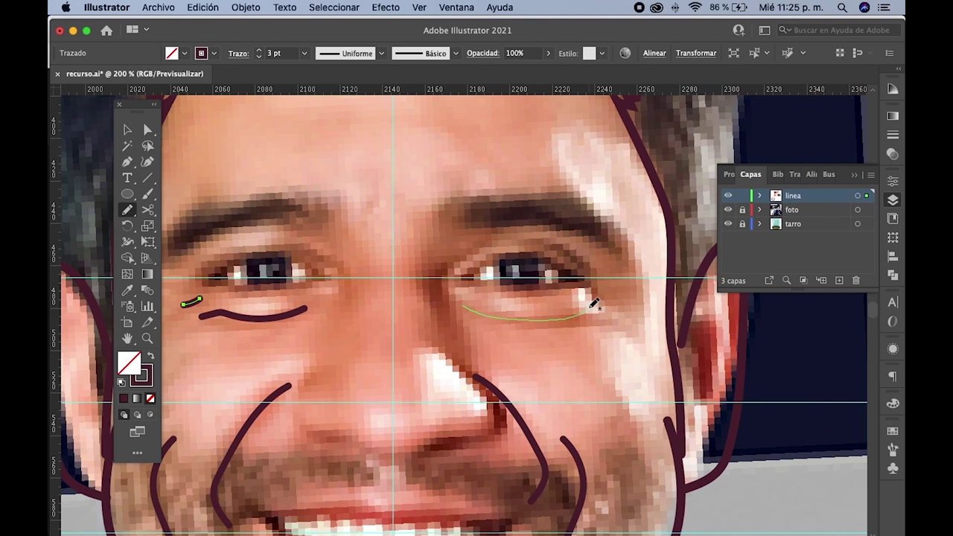
pyautogui.moveTo(606, 305); pyautogui.dragTo(590, 288)
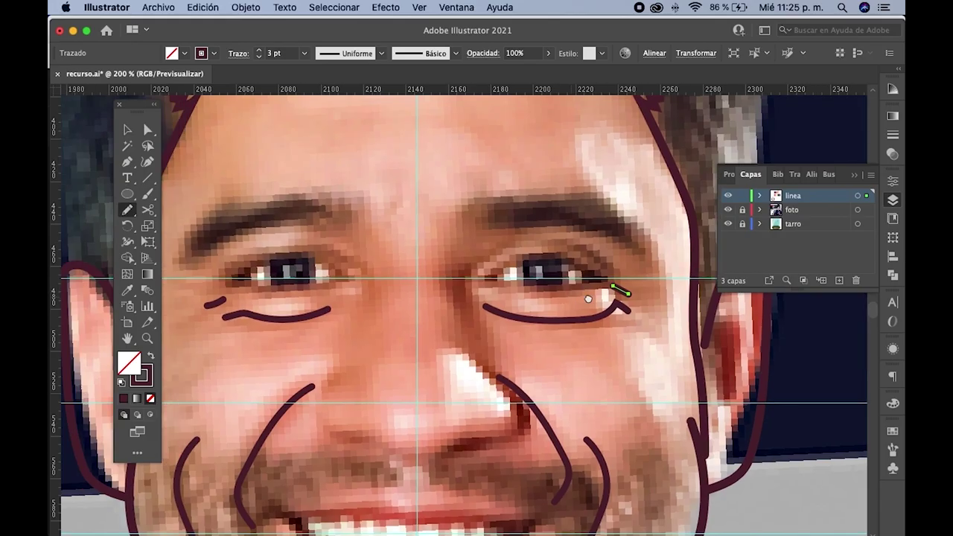
# - Add a wrinkle at the left eye corner and an arc above the left eye, undoing a stray stroke
pyautogui.hscroll(-3, 596, 298)
pyautogui.moveTo(321, 284); pyautogui.dragTo(289, 291)
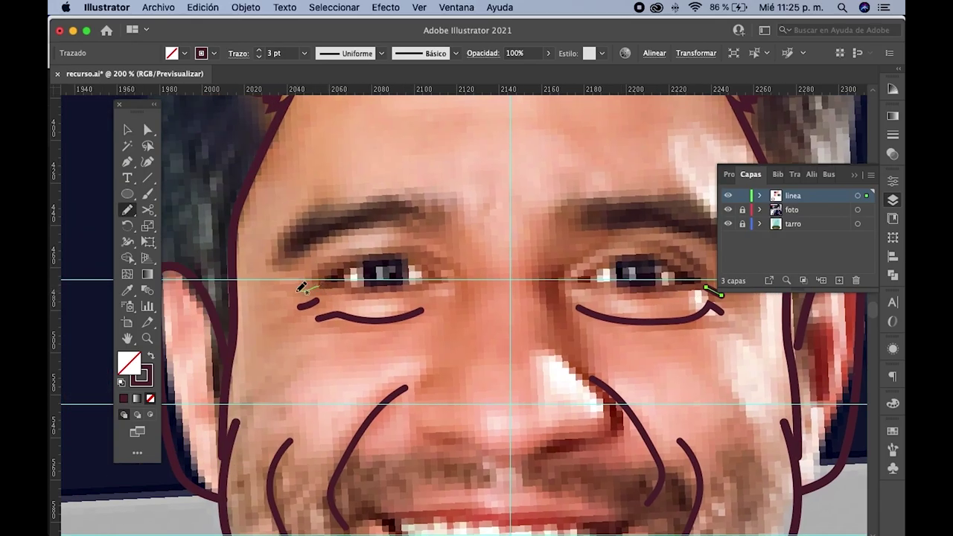
pyautogui.moveTo(359, 251); pyautogui.dragTo(305, 280)
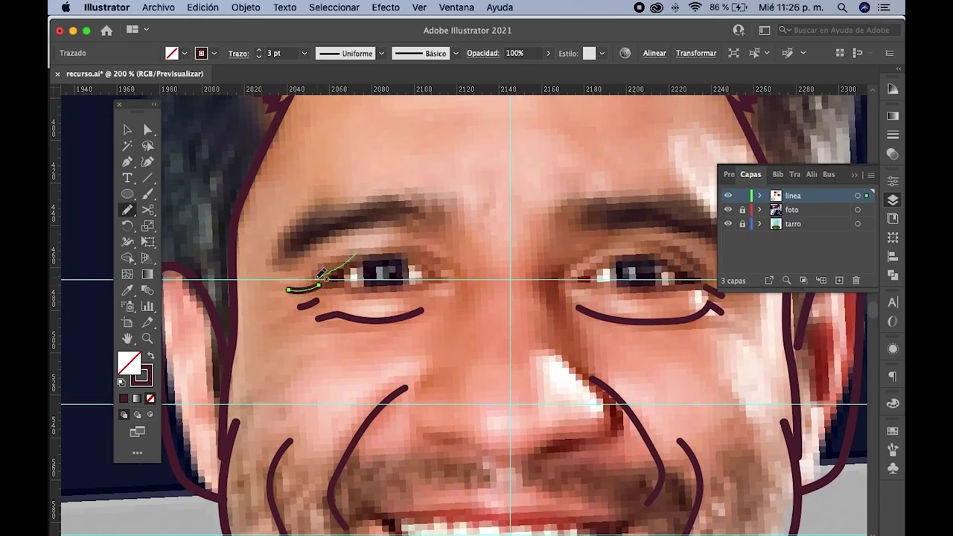
pyautogui.scroll(-2, 483, 317)
pyautogui.scroll(-2, 447, 271)
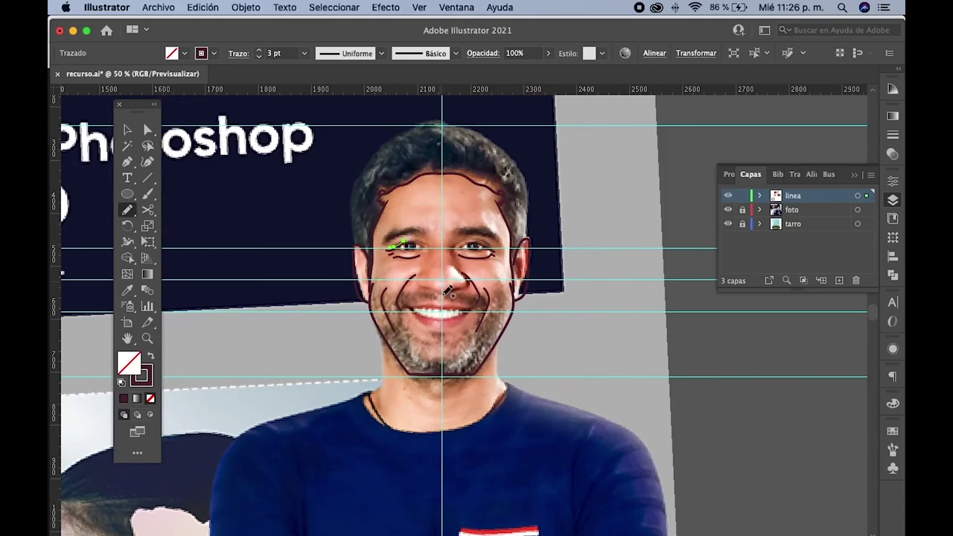
pyautogui.scroll(4, 427, 251)
pyautogui.moveTo(397, 196); pyautogui.dragTo(446, 219)
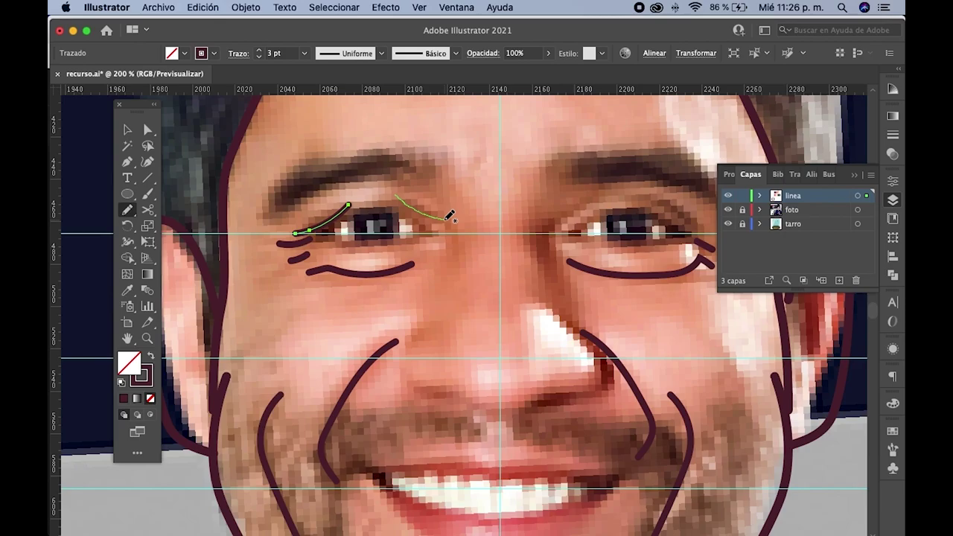
pyautogui.scroll(-1, 453, 257)
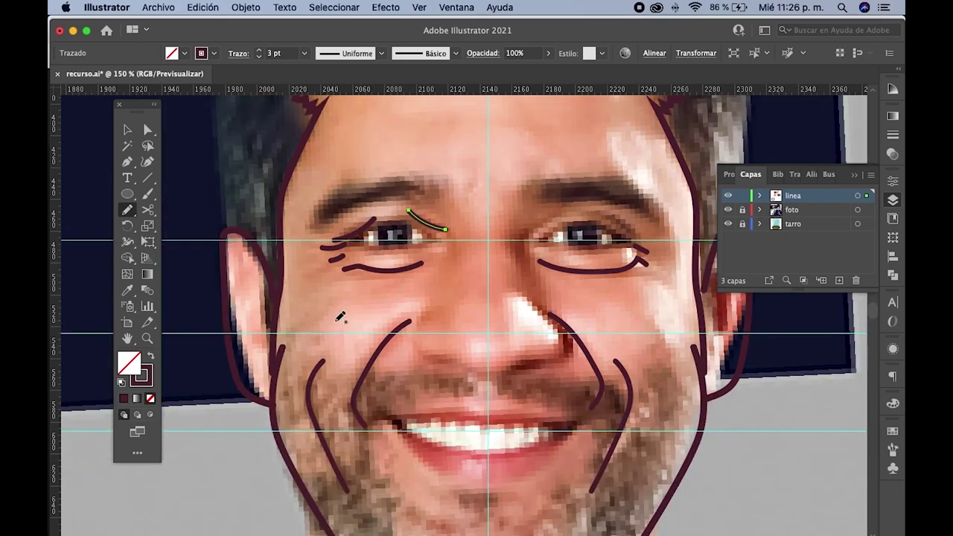
pyautogui.moveTo(362, 319); pyautogui.dragTo(350, 313)
pyautogui.press('cmd+z')
# - Draw an arc above the right eye, then deselect and zoom out
pyautogui.scroll(1, 429, 230)
pyautogui.scroll(1, 426, 242)
pyautogui.scroll(1, 424, 249)
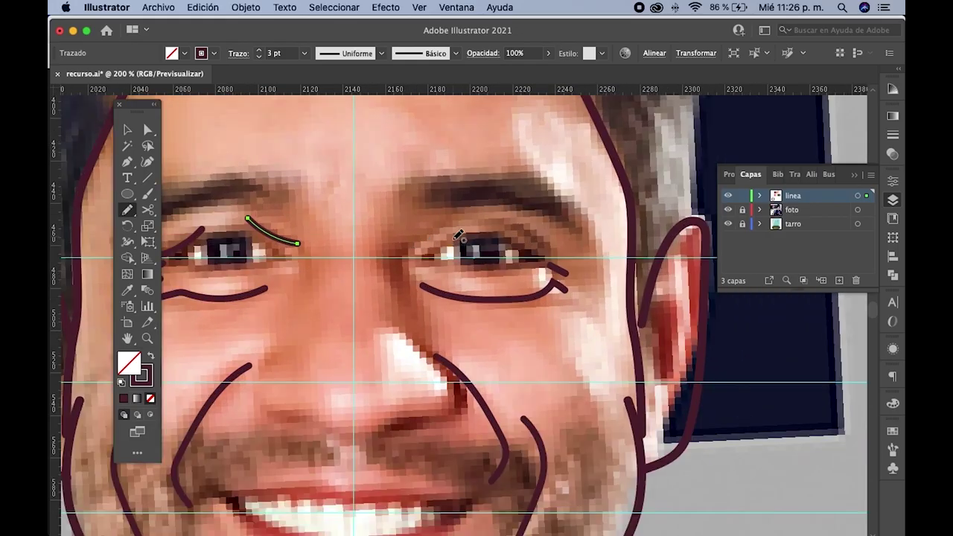
pyautogui.moveTo(408, 247)
pyautogui.mouseDown()
pyautogui.moveTo(458, 214)
pyautogui.moveTo(538, 239)
pyautogui.moveTo(559, 262)
pyautogui.mouseUp()
pyautogui.press('Escape')
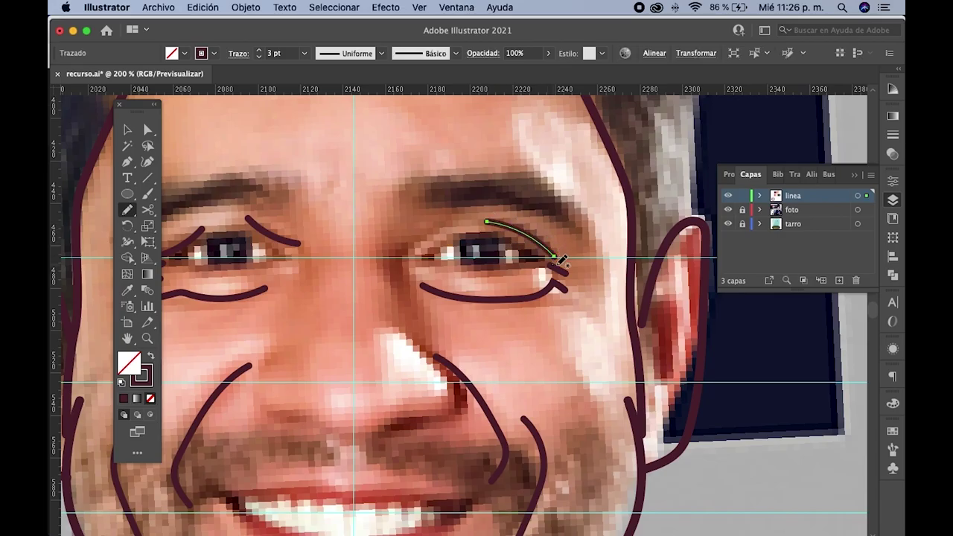
pyautogui.press('super+shift+a')
pyautogui.press('super+minus')
pyautogui.press('super+minus')
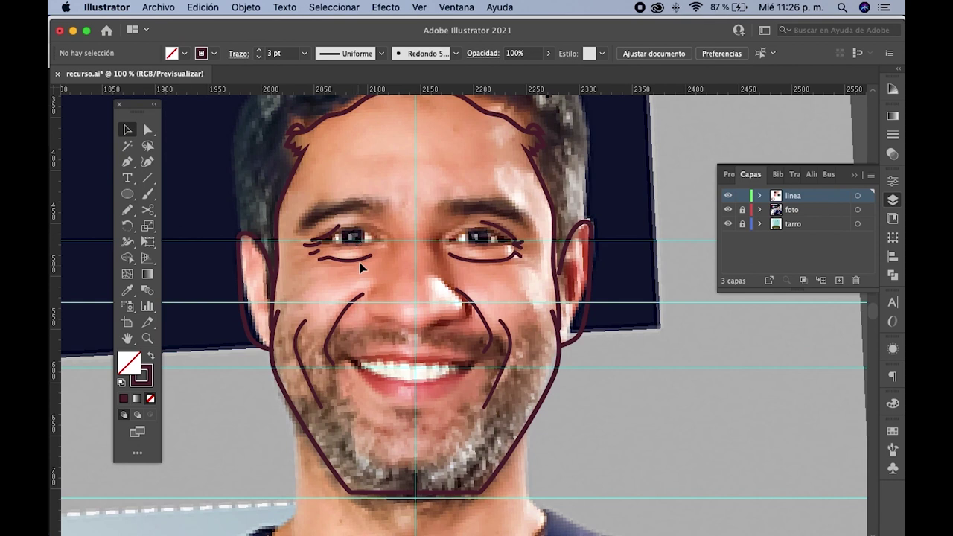
# - Draw a closed almond-shaped Pen path with curved anchors around the left eye's opening
pyautogui.scroll(2, 363, 241)
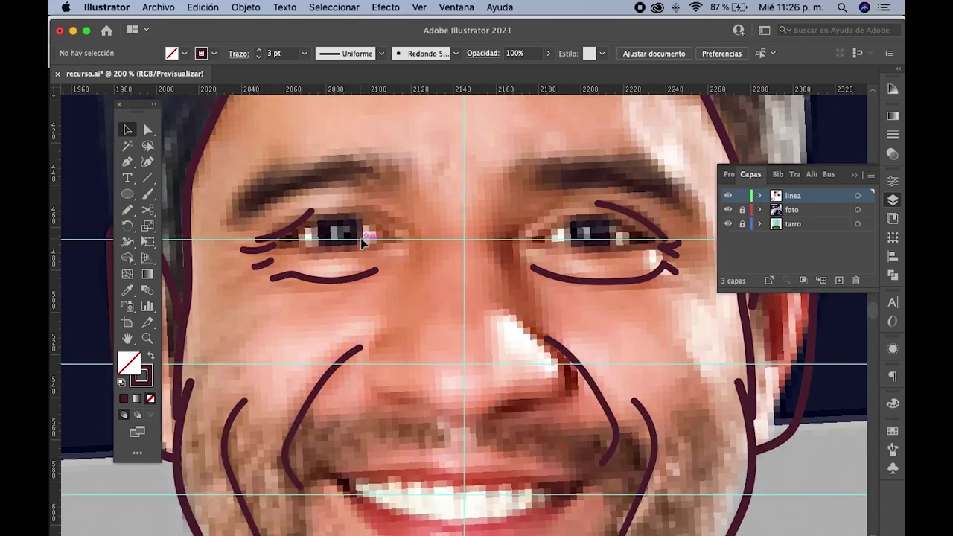
pyautogui.click(127, 161)
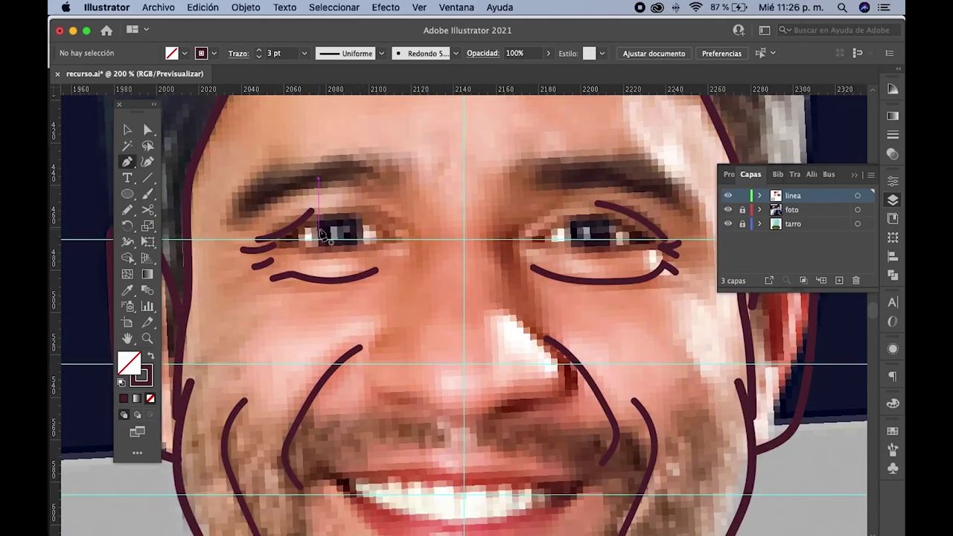
pyautogui.click(282, 239)
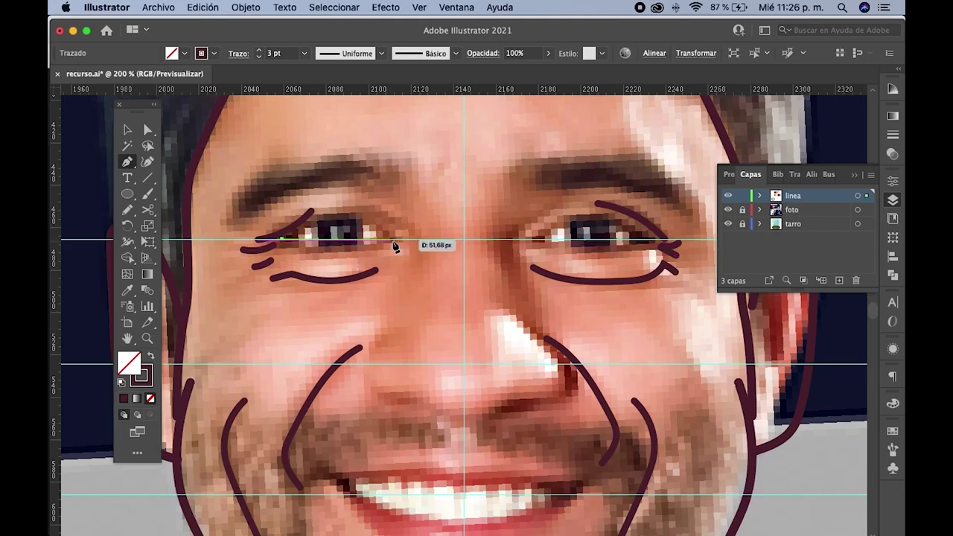
pyautogui.moveTo(394, 240); pyautogui.dragTo(458, 214)
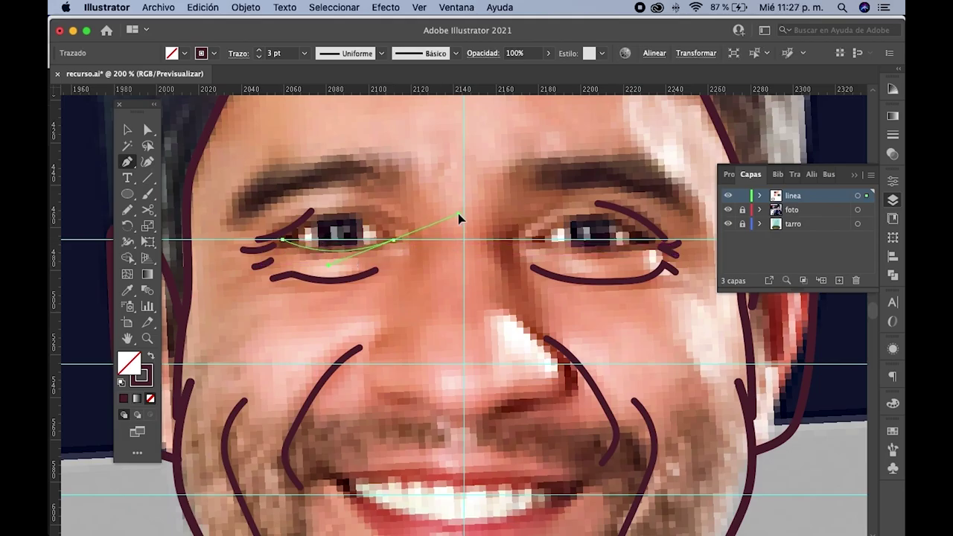
pyautogui.click(393, 240)
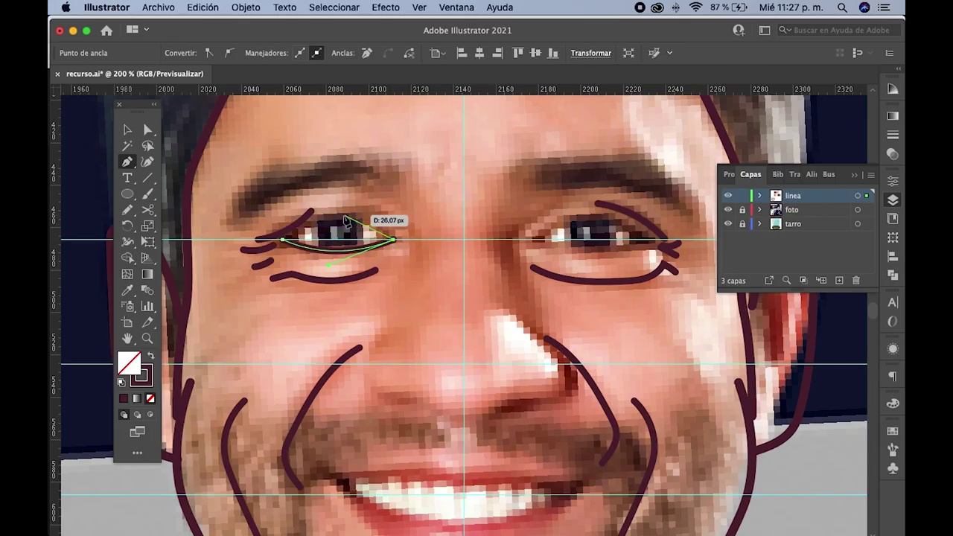
pyautogui.moveTo(337, 216); pyautogui.dragTo(304, 221)
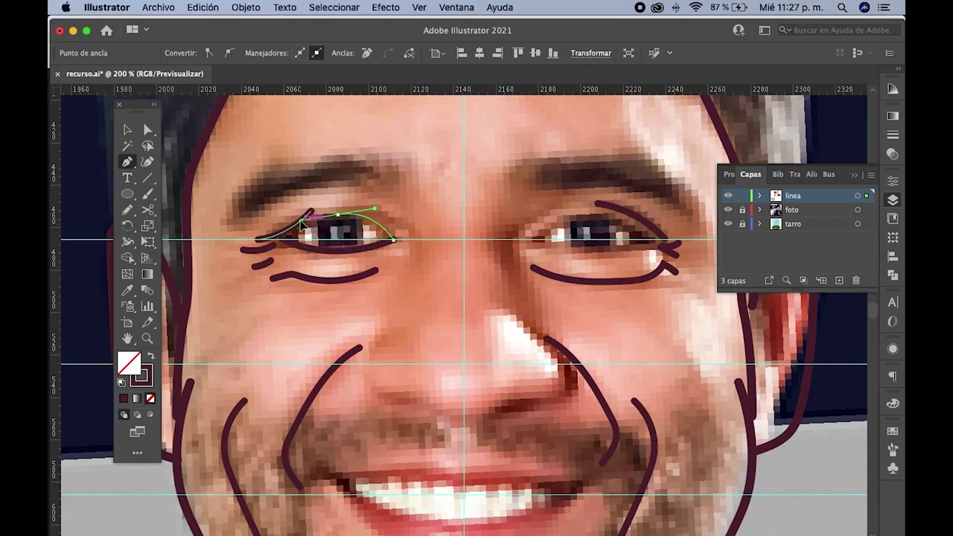
pyautogui.click(300, 219)
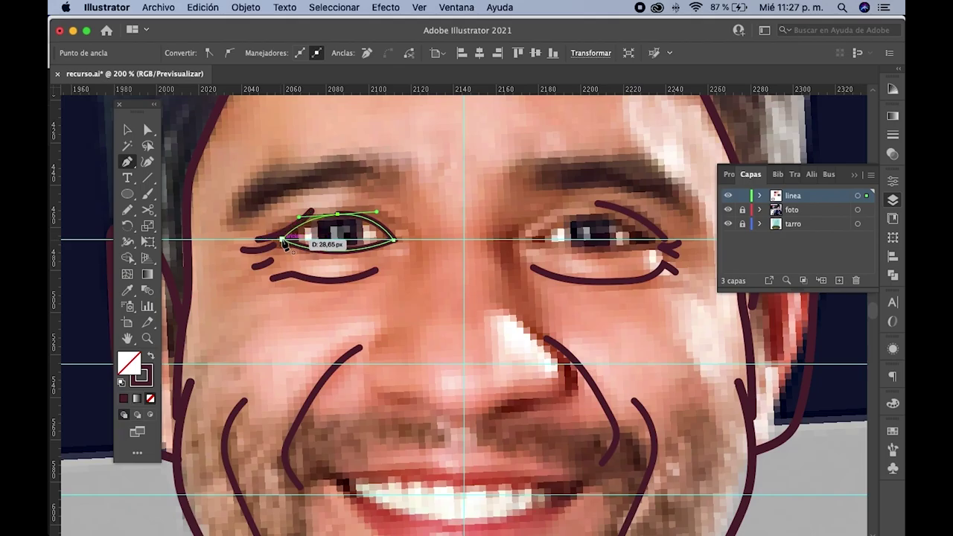
pyautogui.keyDown('ctrl'); pyautogui.click(367, 235); pyautogui.keyUp('ctrl')
pyautogui.hscroll(2, 366, 235)
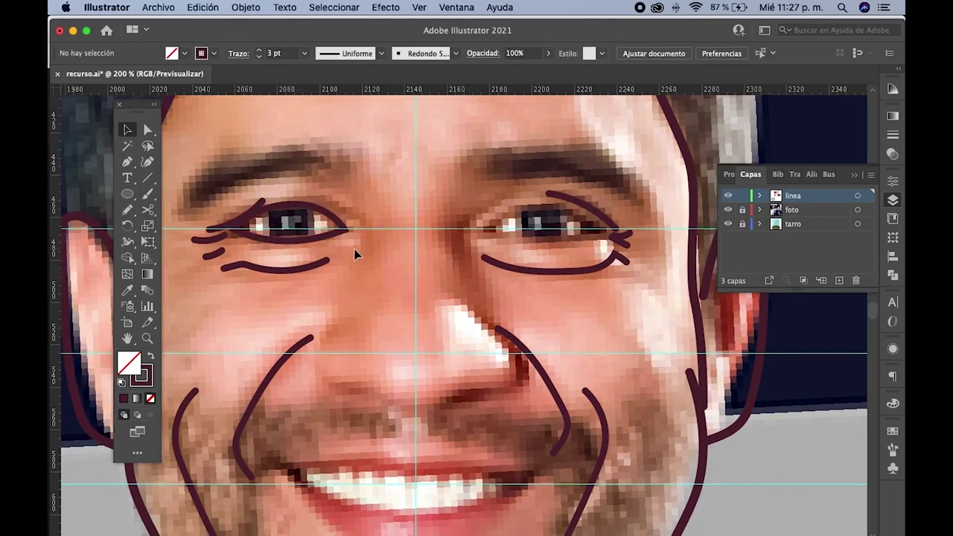
pyautogui.click(323, 239)
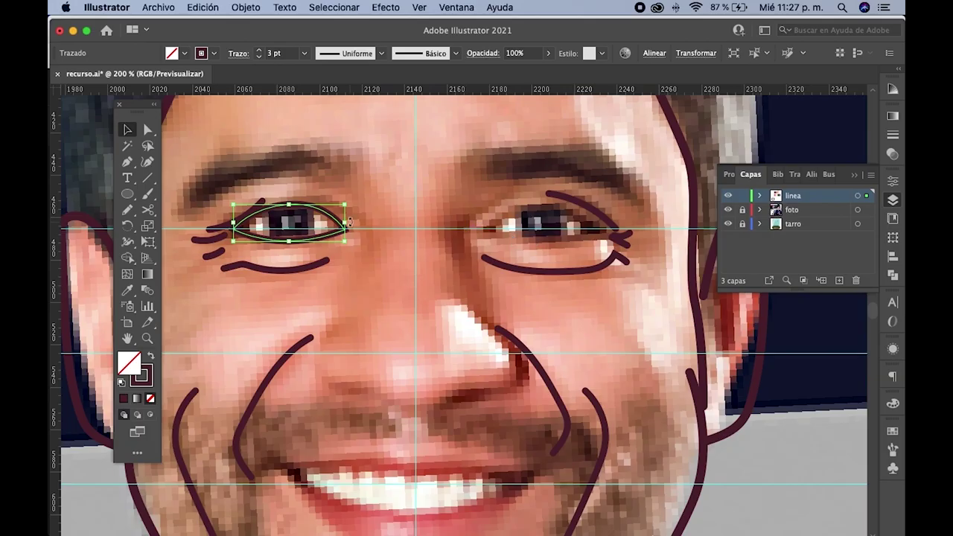
pyautogui.click(530, 257)
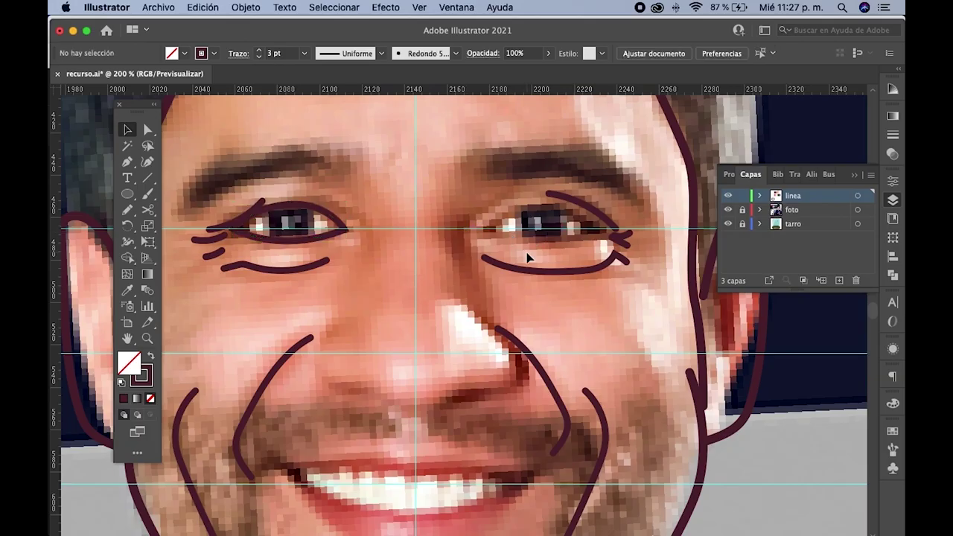
# - Draw a 20.9 px circle over the left eye's iris and fill it black as the pupil
pyautogui.click(128, 194)
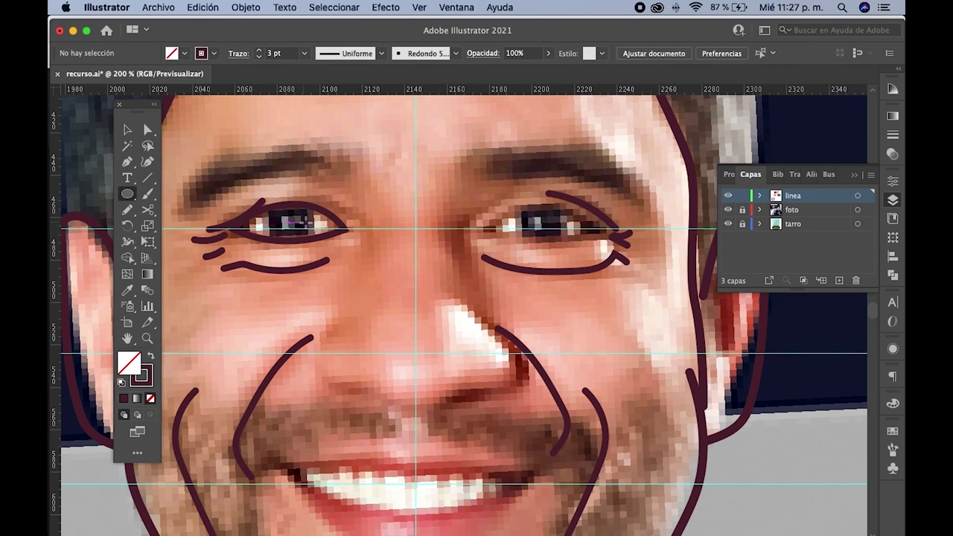
pyautogui.moveTo(270, 201); pyautogui.dragTo(314, 242)
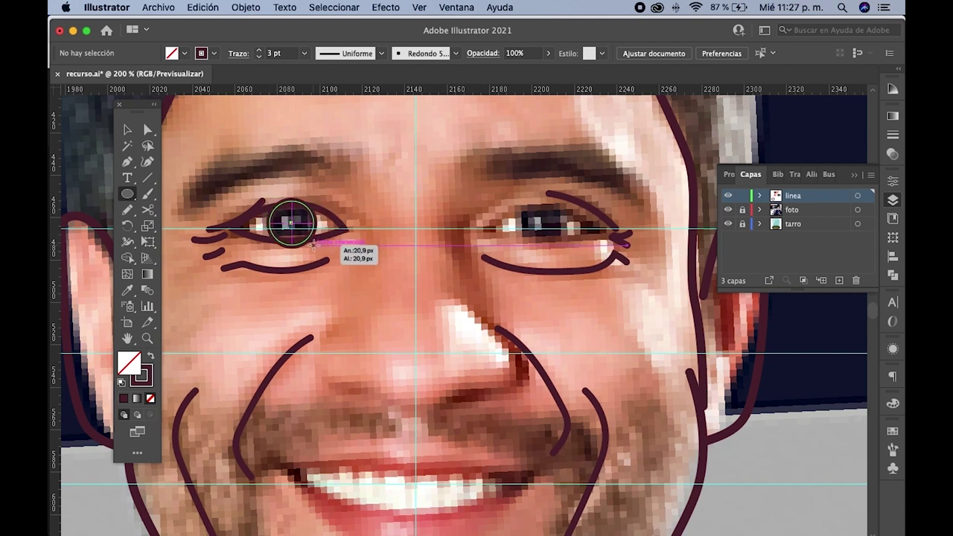
pyautogui.press('v')
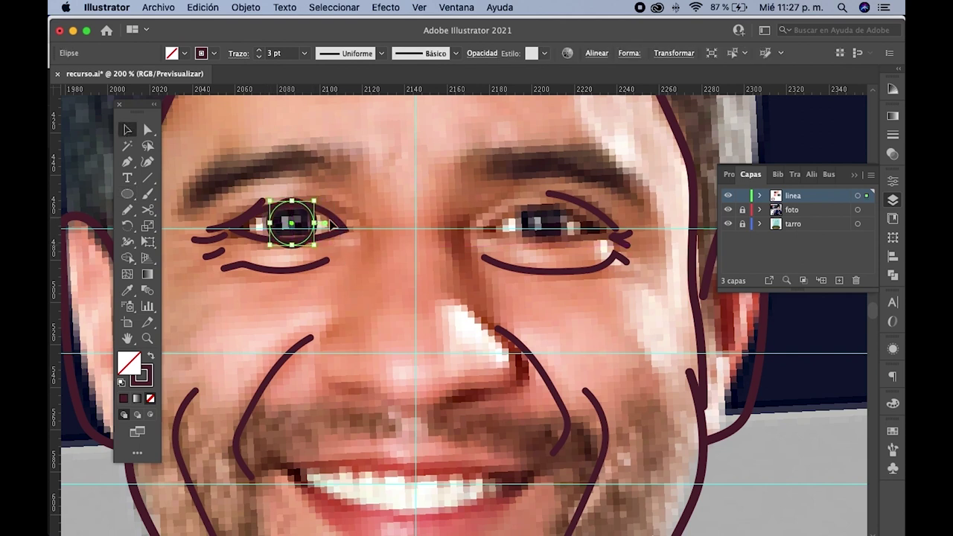
pyautogui.click(893, 406)
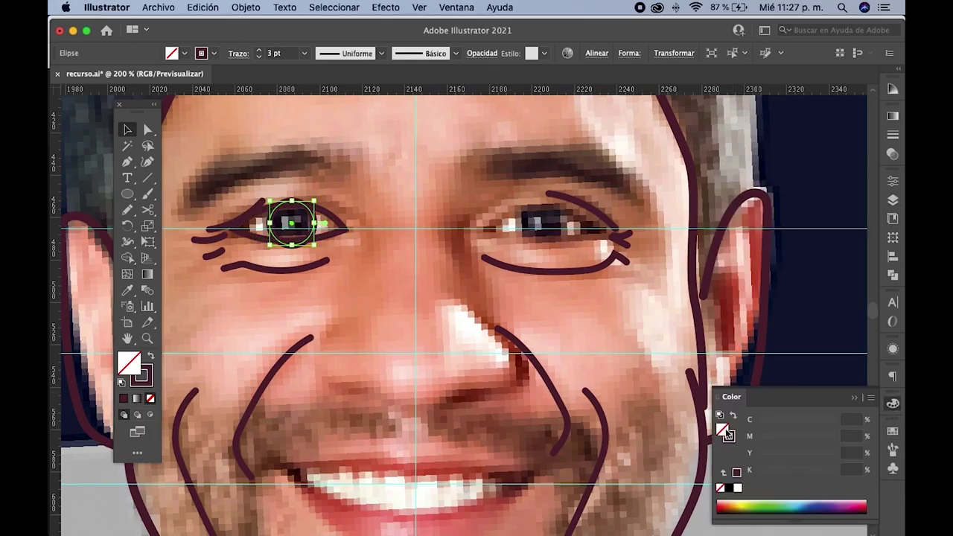
pyautogui.click(729, 488)
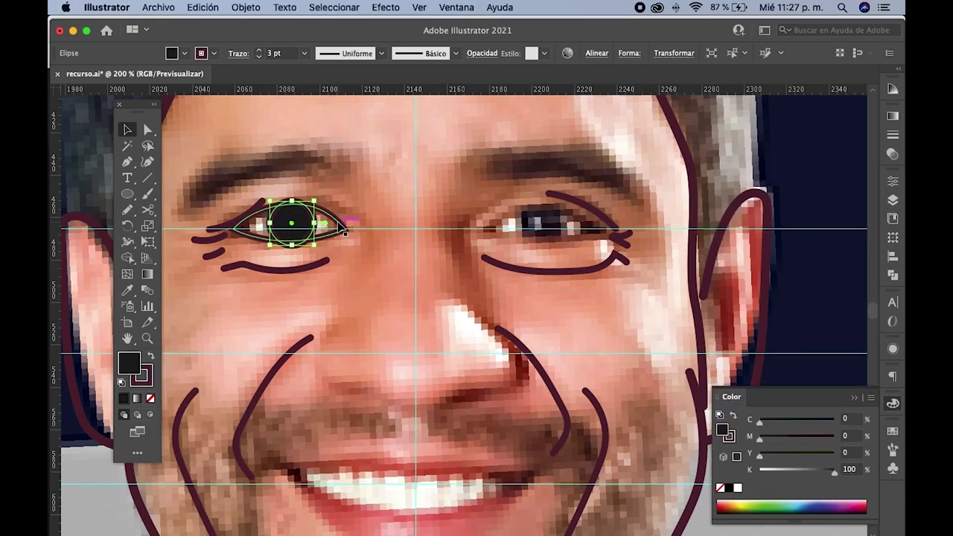
# - Fill the left eye outline path white, keeping the black pupil on top
pyautogui.click(344, 231)
pyautogui.click(309, 227)
pyautogui.click(731, 437)
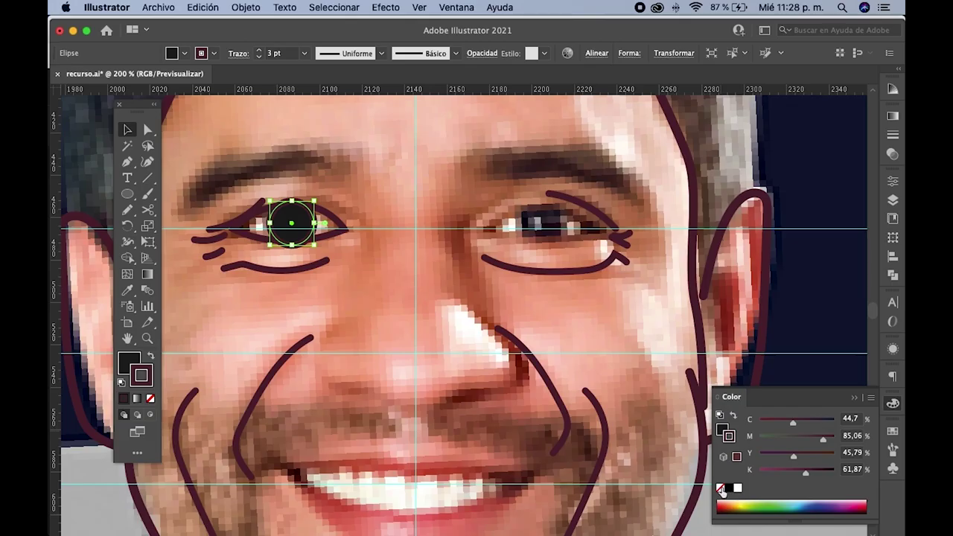
pyautogui.click(346, 235)
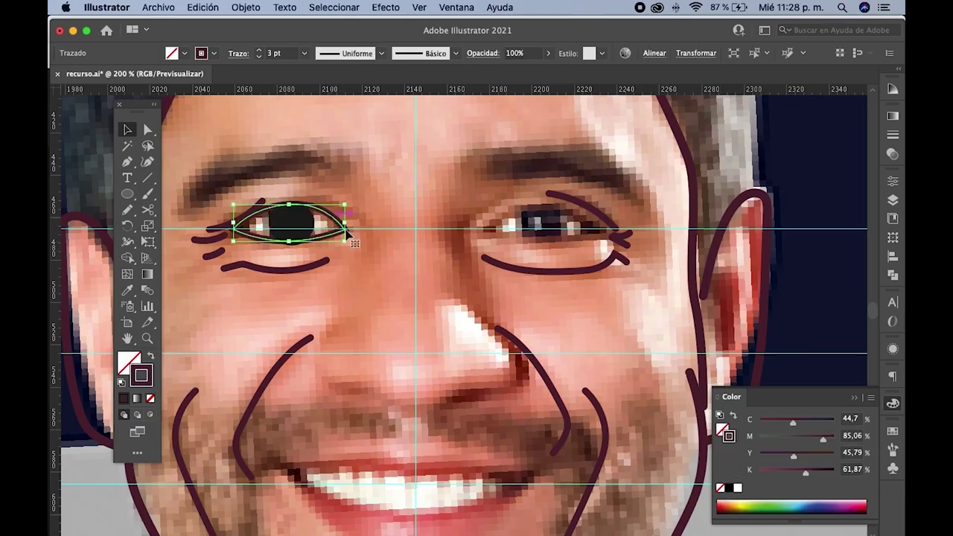
pyautogui.click(721, 429)
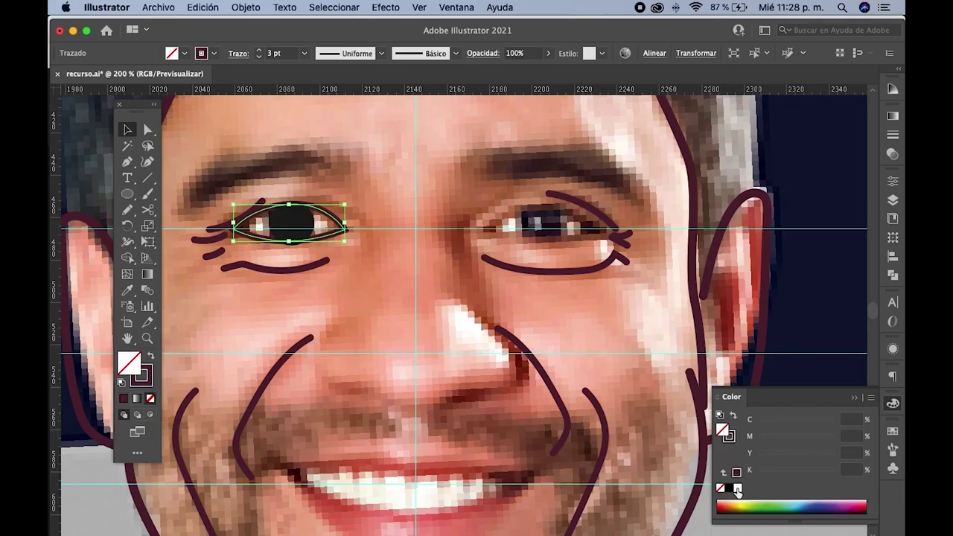
pyautogui.click(737, 489)
pyautogui.click(364, 269)
pyautogui.click(292, 224)
pyautogui.press('Delete')
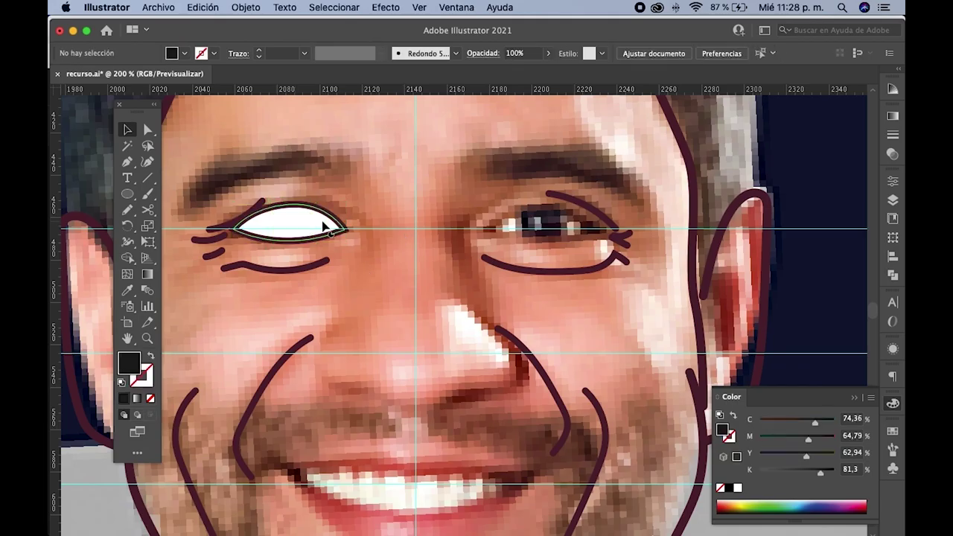
pyautogui.hotkey('ctrl', 'z')
pyautogui.hotkey('ctrl', 'z')
pyautogui.hotkey('ctrl', 'z')
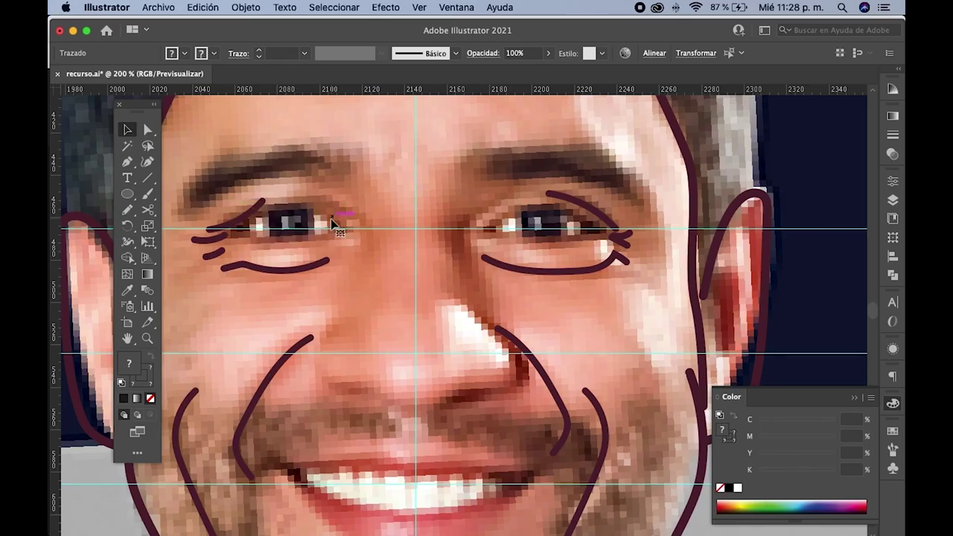
pyautogui.hotkey('ctrl', 'shift', 'z')
pyautogui.hotkey('ctrl', 'shift', 'z')
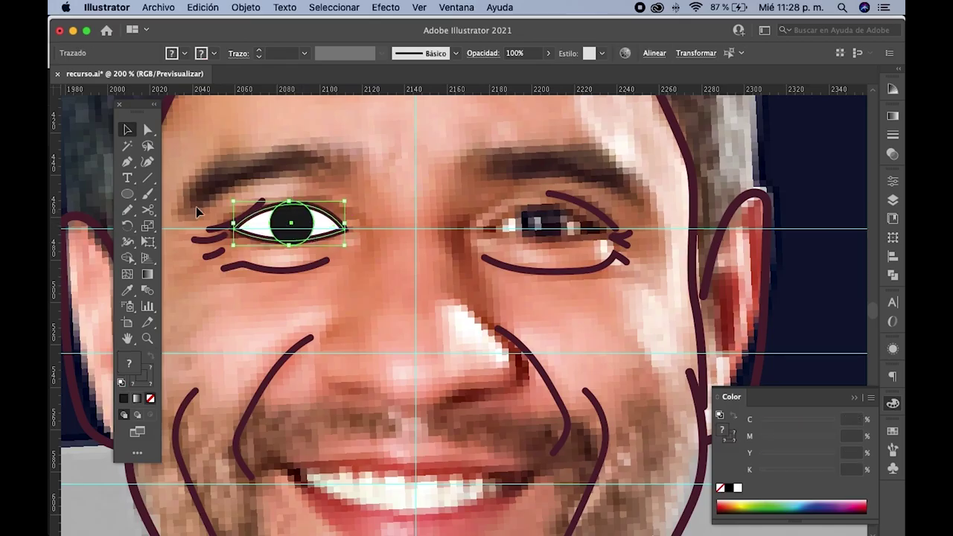
# - Draw two small white highlight circles on the pupil
pyautogui.click(196, 206)
pyautogui.press('l')
pyautogui.scroll(2, 288, 223)
pyautogui.moveTo(279, 205); pyautogui.dragTo(304, 229)
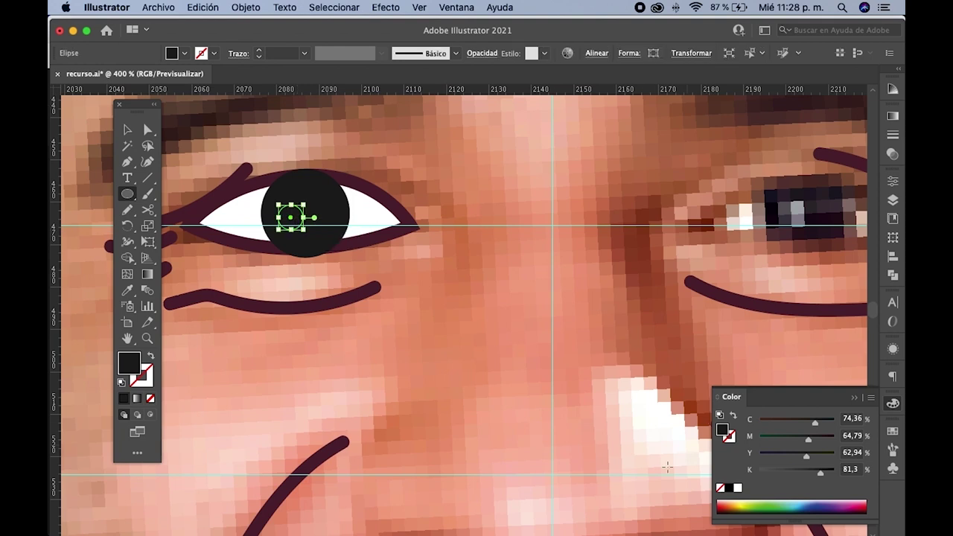
pyautogui.click(737, 488)
pyautogui.hotkey('ctrl', '+')
pyautogui.moveTo(302, 195)
pyautogui.mouseDown()
pyautogui.moveTo(311, 204)
pyautogui.moveTo(305, 198)
pyautogui.mouseUp()
pyautogui.hotkey('ctrl', '-')
pyautogui.hotkey('ctrl', '-')
pyautogui.hotkey('ctrl', '-')
# - Move both white highlights together onto the upper part of the pupil
pyautogui.press('v')
pyautogui.hotkey('ctrl', '+')
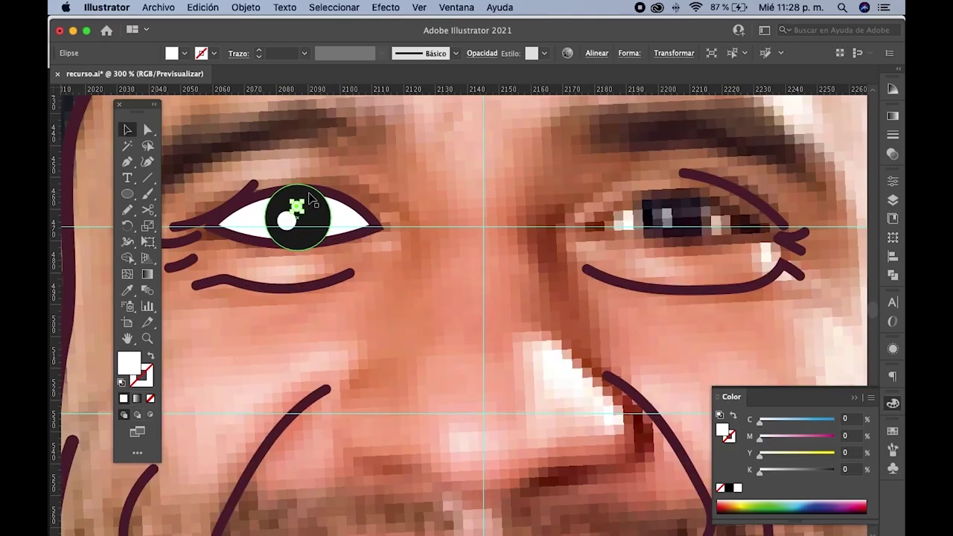
pyautogui.hotkey('ctrl', '+')
pyautogui.hotkey('ctrl', '+')
pyautogui.keyDown('shift'); pyautogui.click(258, 246); pyautogui.keyUp('shift')
pyautogui.moveTo(286, 228); pyautogui.dragTo(283, 228)
pyautogui.hotkey('ctrl', '-')
pyautogui.hotkey('ctrl', '-')
pyautogui.hotkey('ctrl', '-')
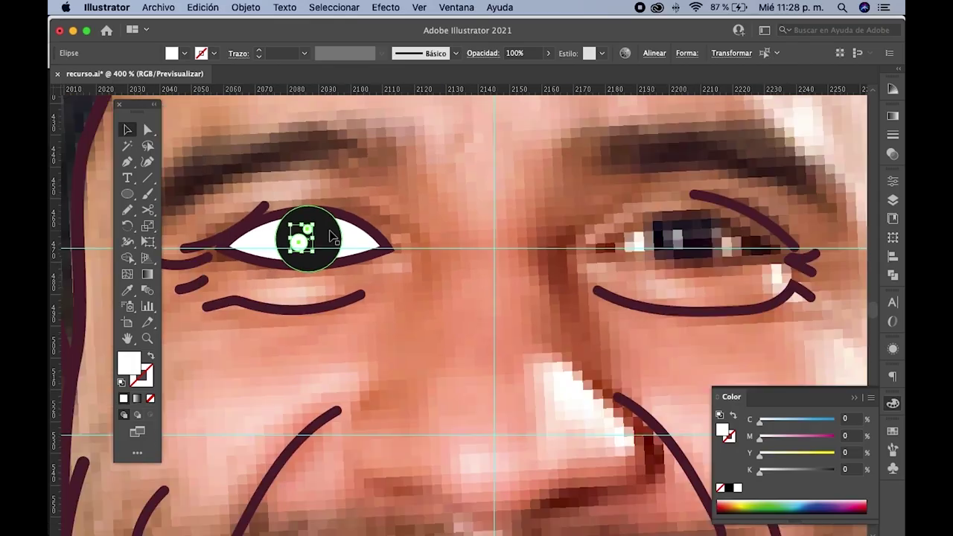
pyautogui.hotkey('ctrl', '+')
# - Cut the pupil and highlights, then paste them back in place over the eye
pyautogui.click(375, 236)
pyautogui.click(375, 236)
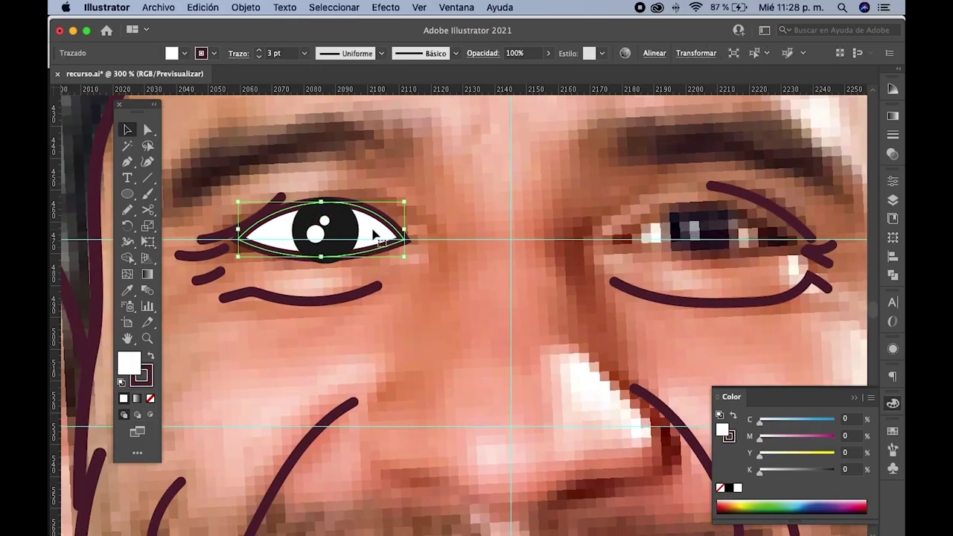
pyautogui.hotkey('ctrl', 'shift', ']')
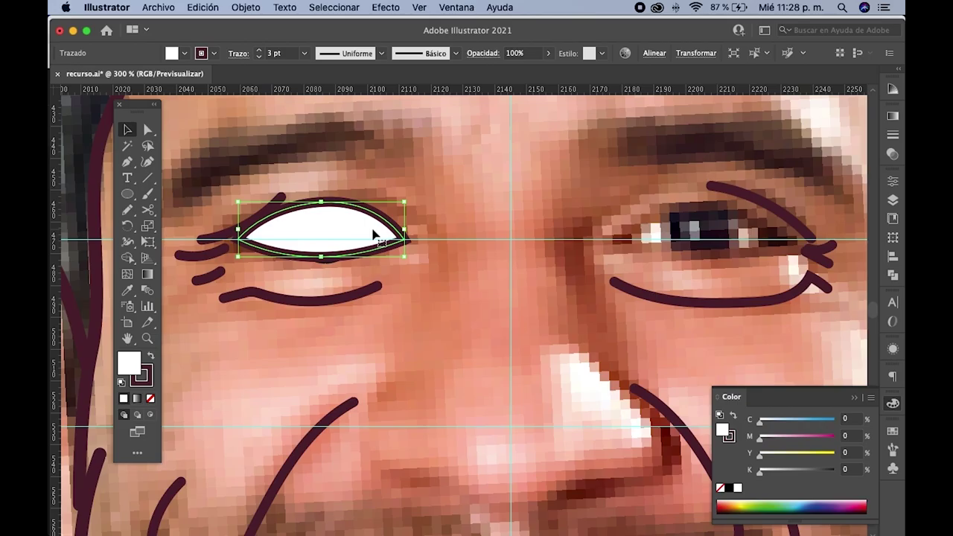
pyautogui.hotkey('ctrl', '-')
pyautogui.scroll(3, 369, 223)
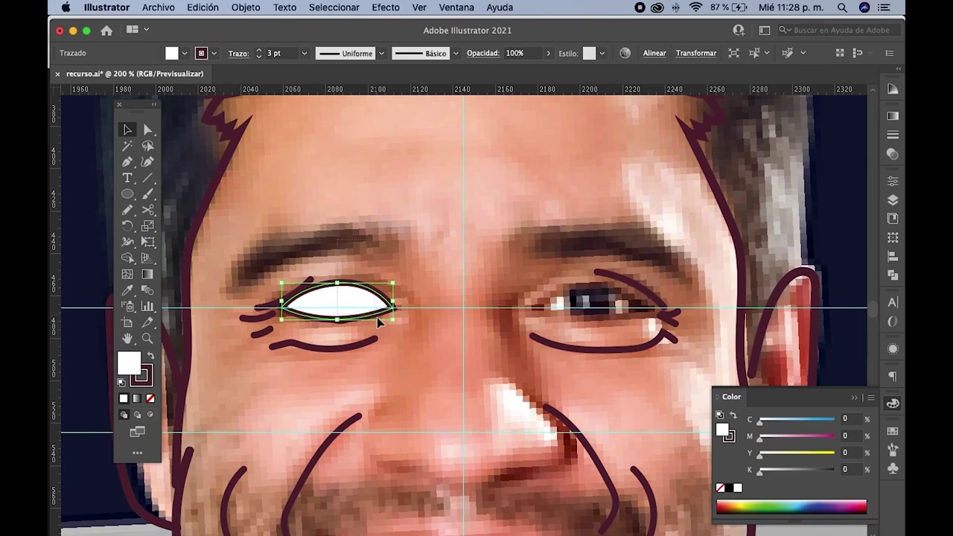
pyautogui.hotkey('ctrl', 'shift', 'v')
# - Clip the black pupil and white highlights to the left eye's almond outline with a clipping mask
pyautogui.rightClick(360, 301)
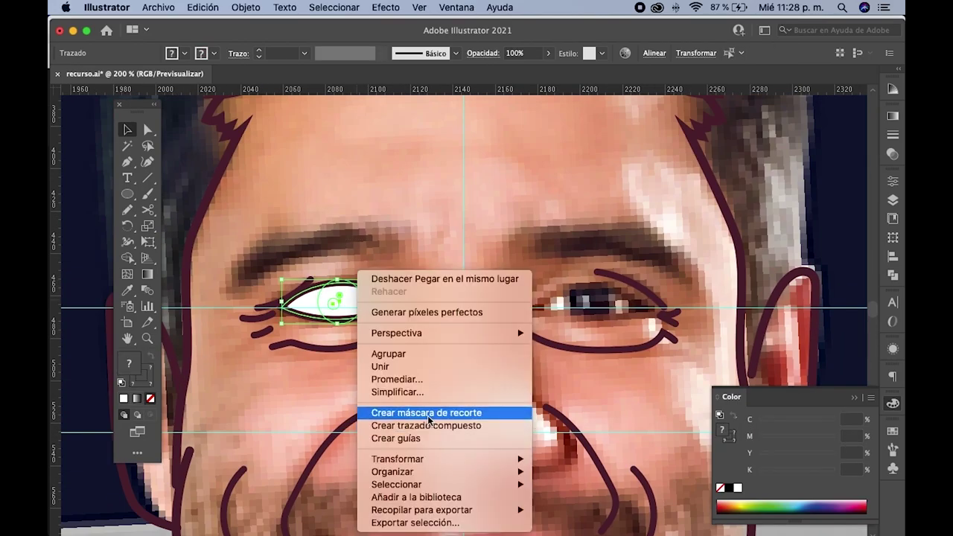
pyautogui.click(429, 414)
pyautogui.scroll(-1, 350, 328)
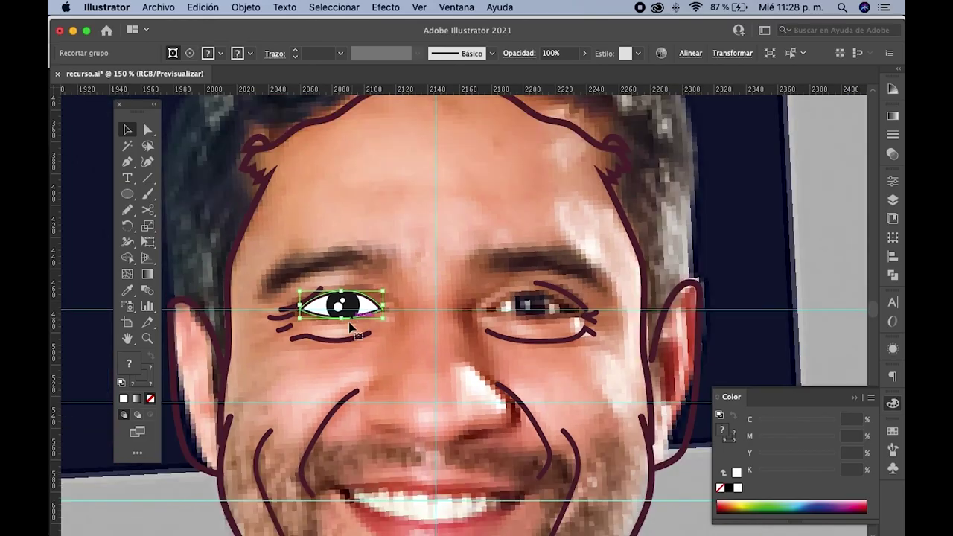
pyautogui.scroll(-2, 351, 328)
pyautogui.click(364, 289)
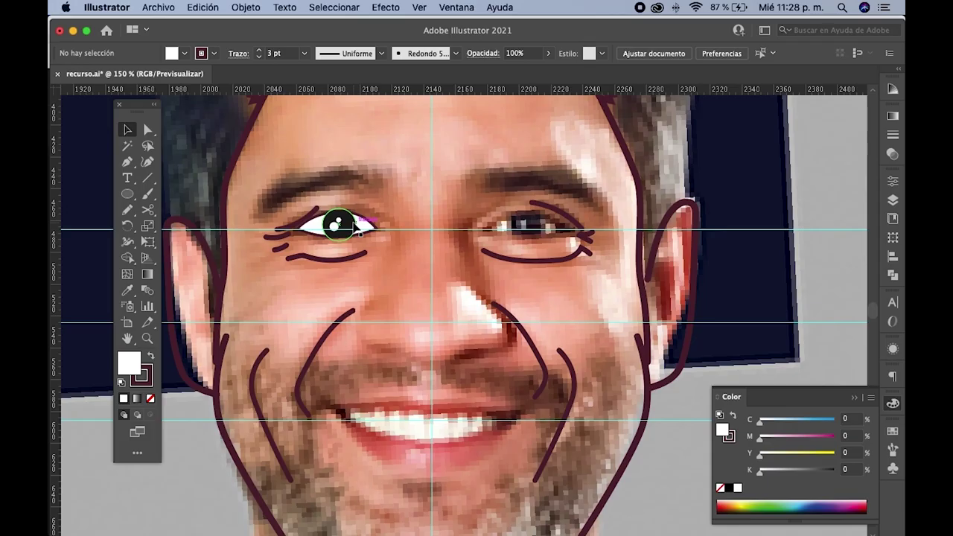
pyautogui.moveTo(353, 182)
pyautogui.mouseDown()
pyautogui.moveTo(362, 182)
pyautogui.moveTo(318, 243)
pyautogui.mouseUp()
pyautogui.scroll(2, 287, 231)
# - Trace a closed eyebrow shape over the left brow with the Pencil tool
pyautogui.press('n')
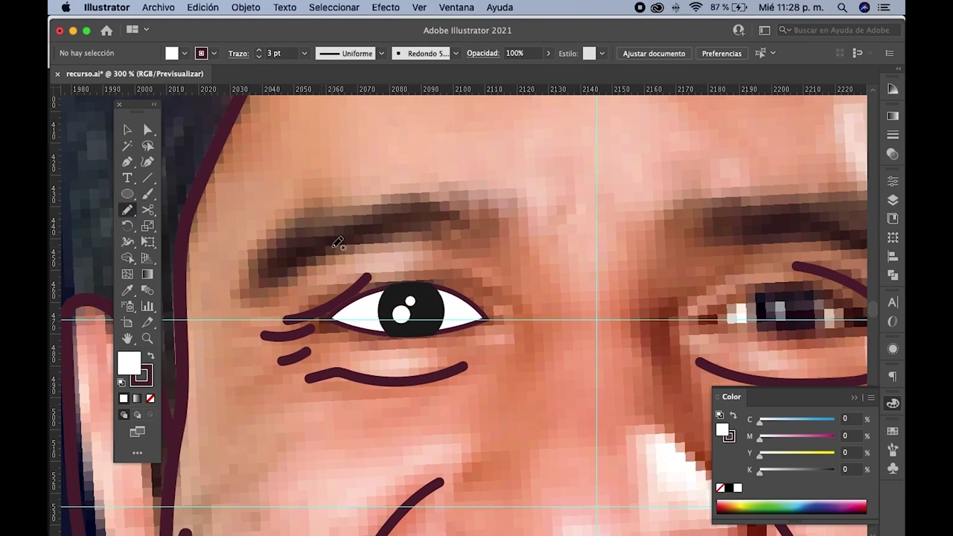
pyautogui.moveTo(339, 219)
pyautogui.mouseDown()
pyautogui.moveTo(339, 203)
pyautogui.moveTo(293, 230)
pyautogui.moveTo(262, 264)
pyautogui.moveTo(255, 298)
pyautogui.moveTo(356, 235)
pyautogui.moveTo(419, 227)
pyautogui.moveTo(481, 253)
pyautogui.moveTo(479, 219)
pyautogui.moveTo(474, 228)
pyautogui.mouseUp()
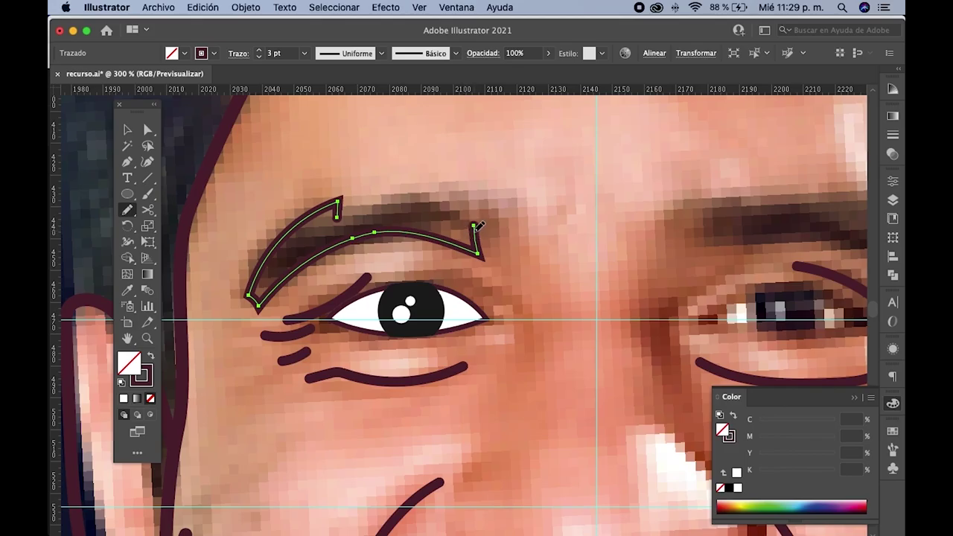
pyautogui.hscroll(-1, 479, 225)
pyautogui.moveTo(478, 224)
pyautogui.mouseDown()
pyautogui.moveTo(471, 209)
pyautogui.moveTo(418, 196)
pyautogui.moveTo(342, 215)
pyautogui.mouseUp()
# - Fill the eyebrow with the pupil's black and stretch it wider to the right
pyautogui.click(128, 292)
pyautogui.click(429, 306)
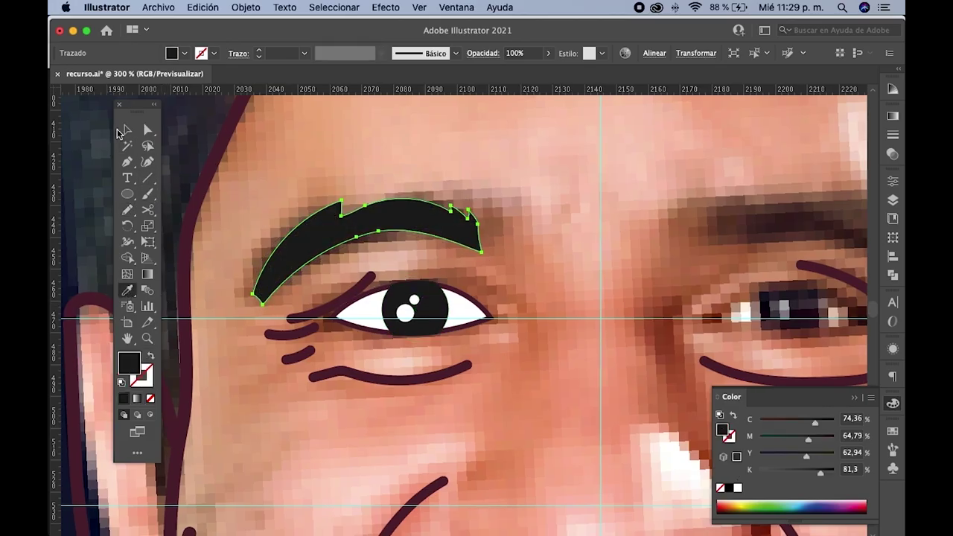
pyautogui.click(126, 131)
pyautogui.scroll(-3, 402, 224)
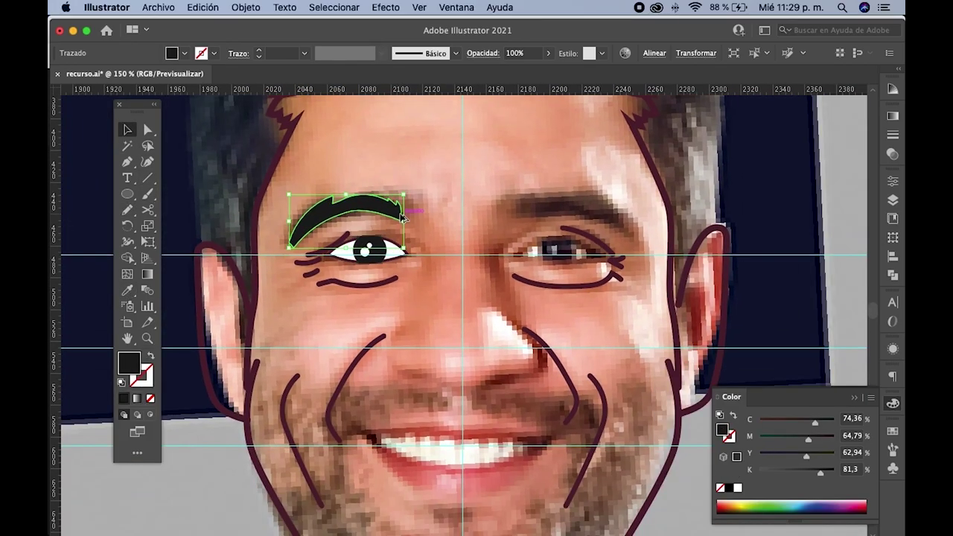
pyautogui.scroll(1, 402, 216)
pyautogui.moveTo(401, 223); pyautogui.dragTo(419, 222)
# - Duplicate the left eyebrow and eye to the right and reflect the copy vertically
pyautogui.keyDown('shift'); pyautogui.click(377, 256); pyautogui.keyUp('shift')
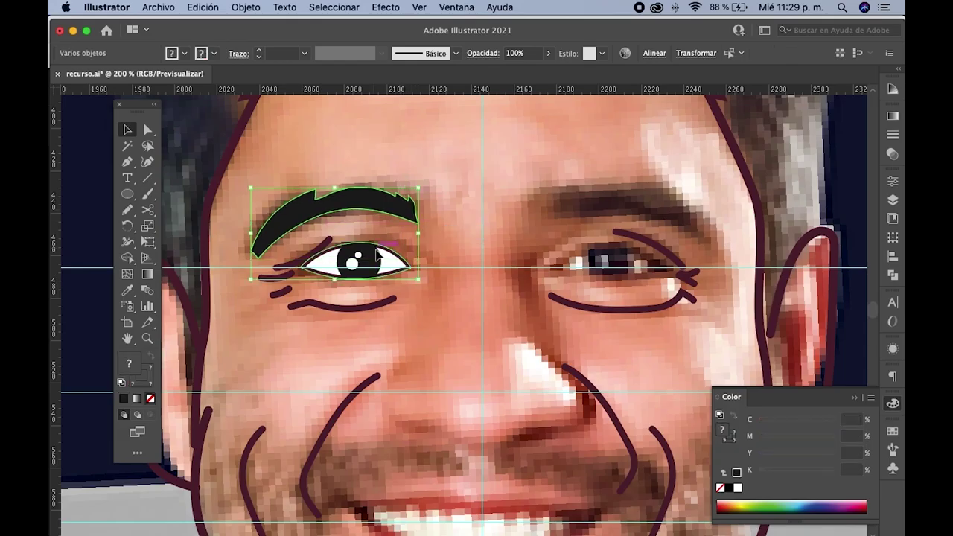
pyautogui.scroll(-1, 355, 261)
pyautogui.moveTo(355, 261); pyautogui.dragTo(515, 222)
pyautogui.rightClick(519, 221)
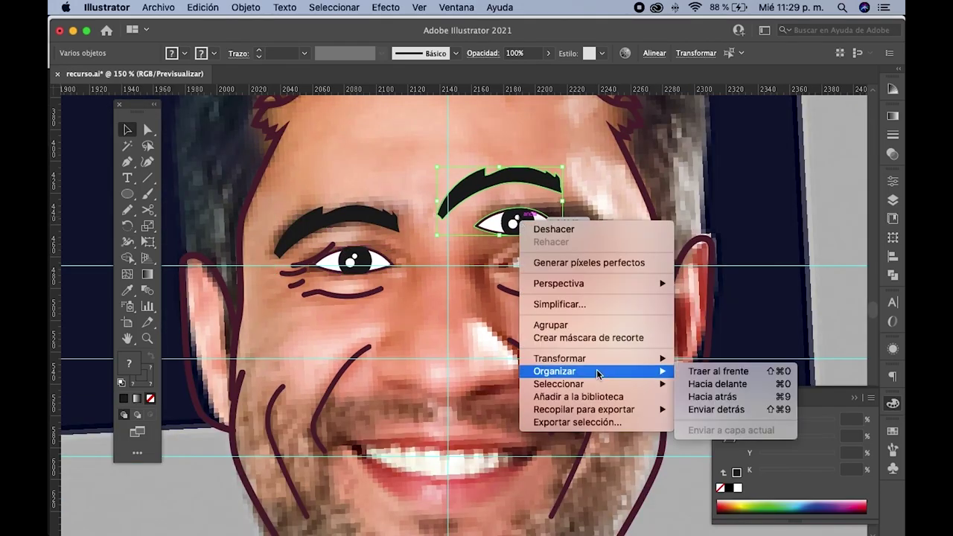
pyautogui.moveTo(559, 359)
pyautogui.click(729, 404)
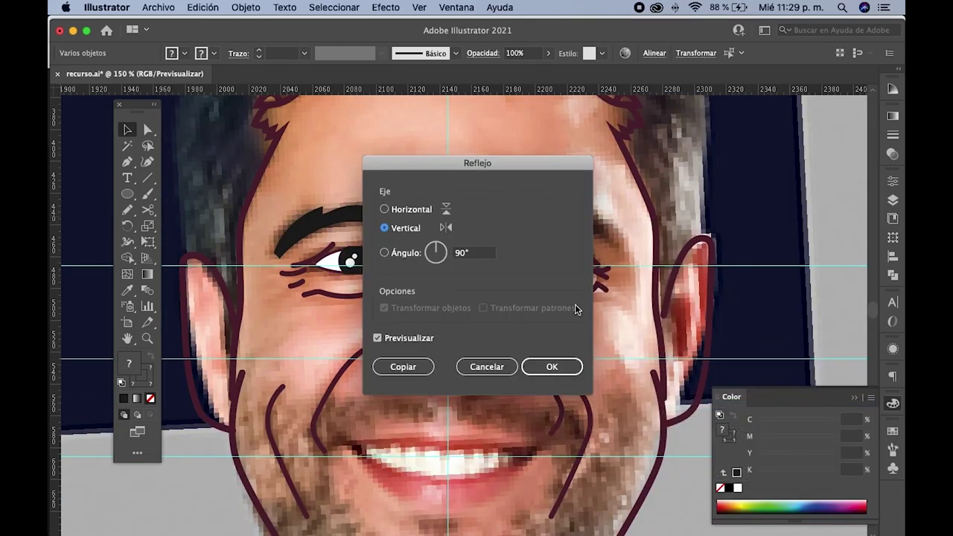
pyautogui.click(574, 365)
# - Move and nudge the mirrored eye and eyebrow onto the face's right eye
pyautogui.moveTo(509, 241)
pyautogui.mouseDown()
pyautogui.moveTo(553, 272)
pyautogui.moveTo(500, 254)
pyautogui.mouseUp()
pyautogui.scroll(2, 535, 269)
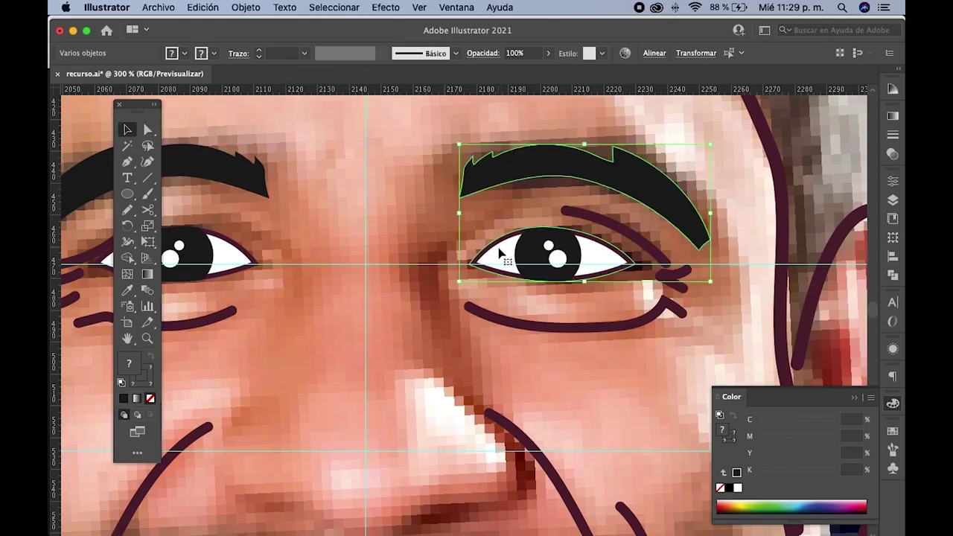
pyautogui.press('Right')
pyautogui.press('Right')
pyautogui.press('Right')
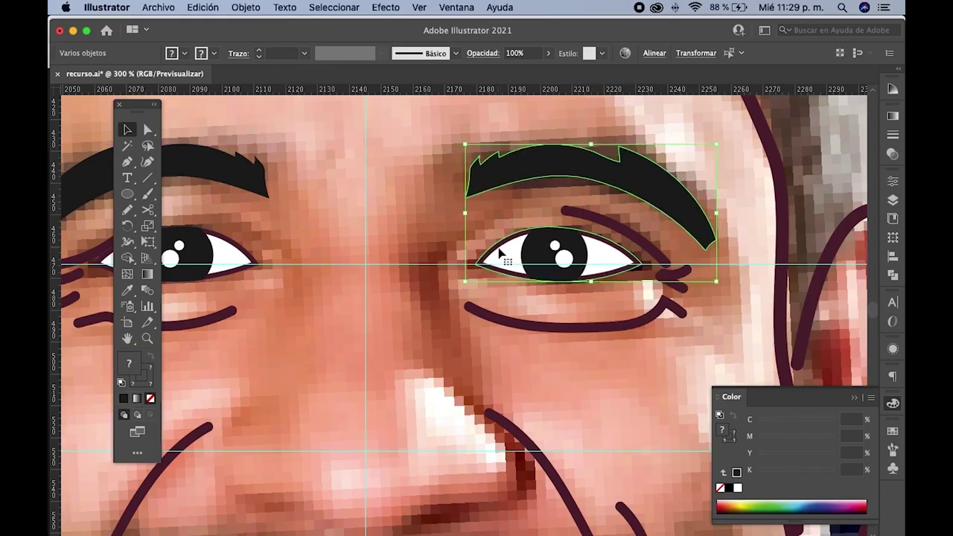
pyautogui.scroll(-5, 500, 253)
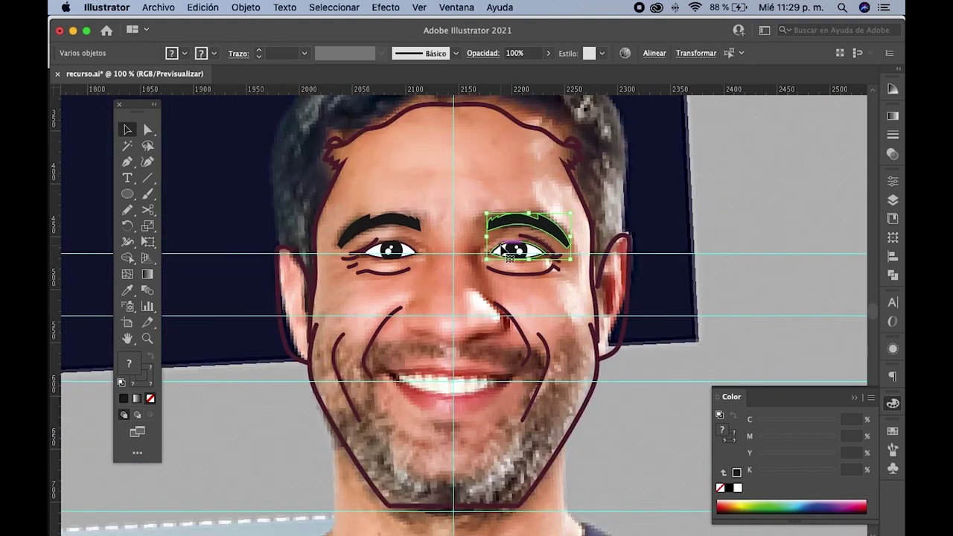
pyautogui.scroll(2, 521, 249)
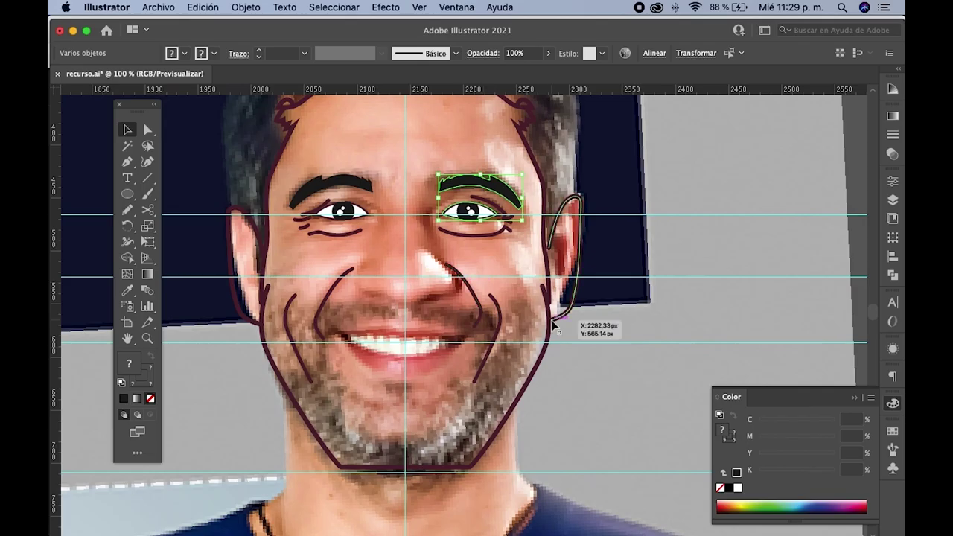
pyautogui.scroll(2, 430, 214)
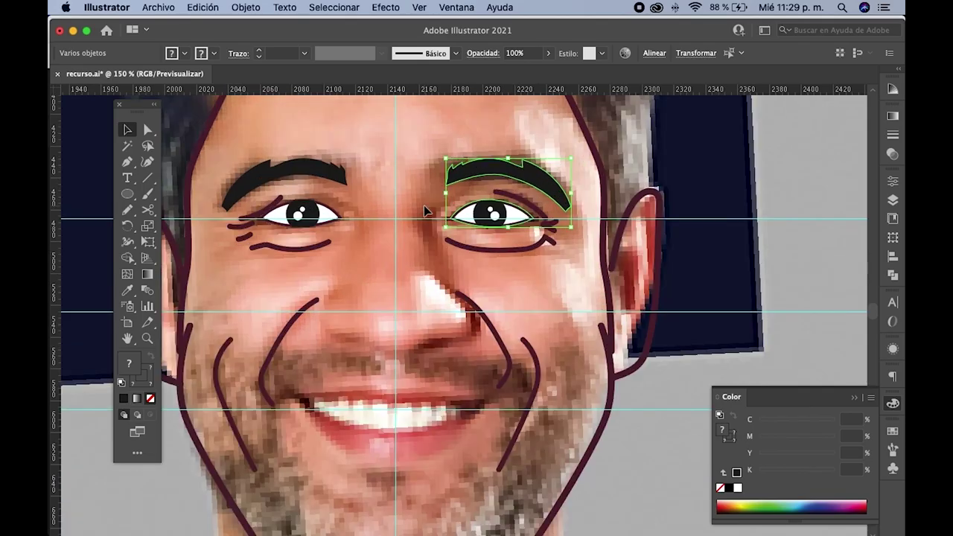
pyautogui.scroll(2, 430, 195)
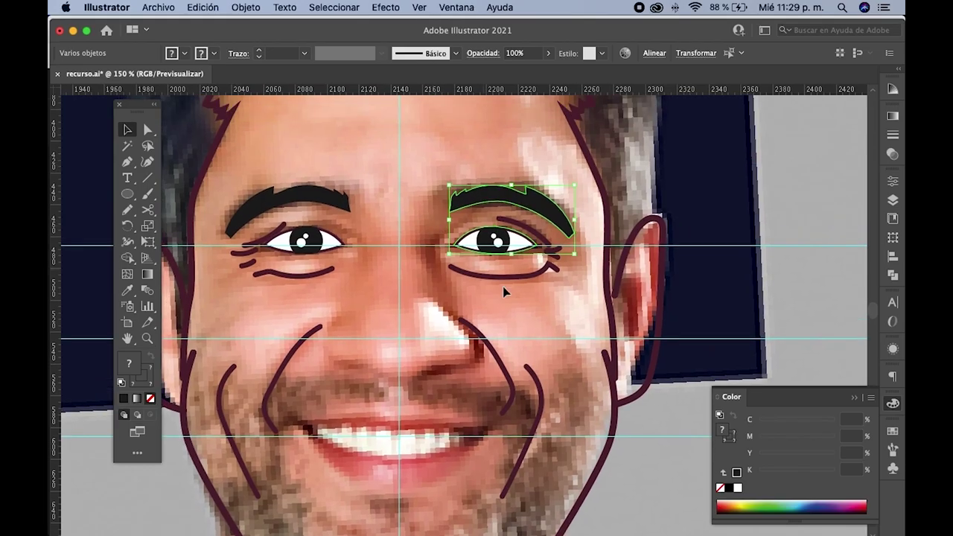
pyautogui.scroll(-2, 505, 290)
pyautogui.hscroll(2, 551, 260)
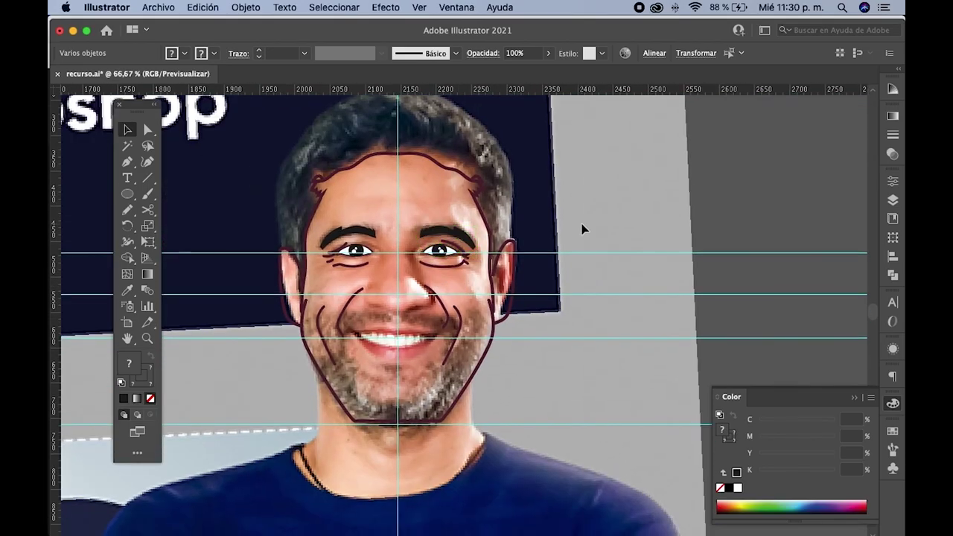
pyautogui.click(581, 224)
pyautogui.hotkey('ctrl', 'y')
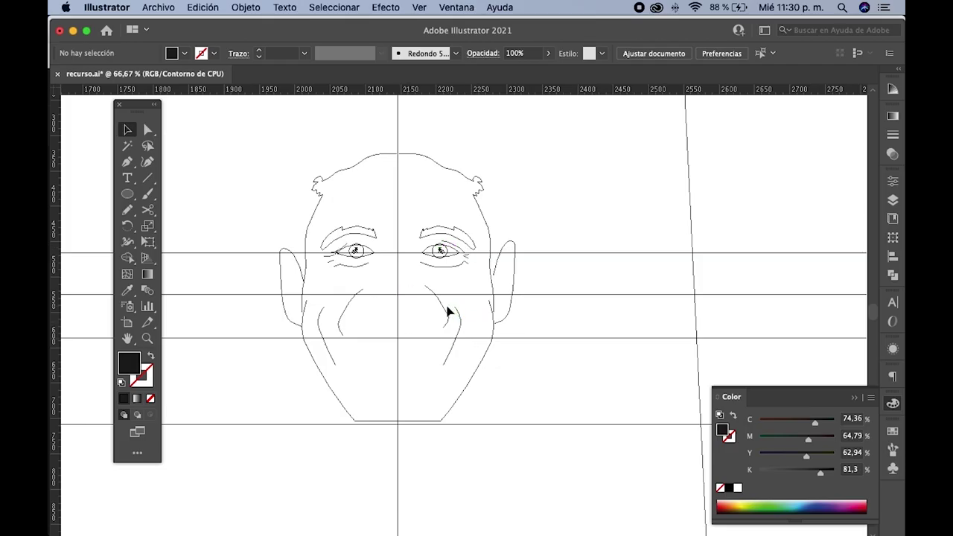
pyautogui.hotkey('ctrl', 'y')
pyautogui.hotkey('ctrl', 'y')
pyautogui.hotkey('ctrl', 'y')
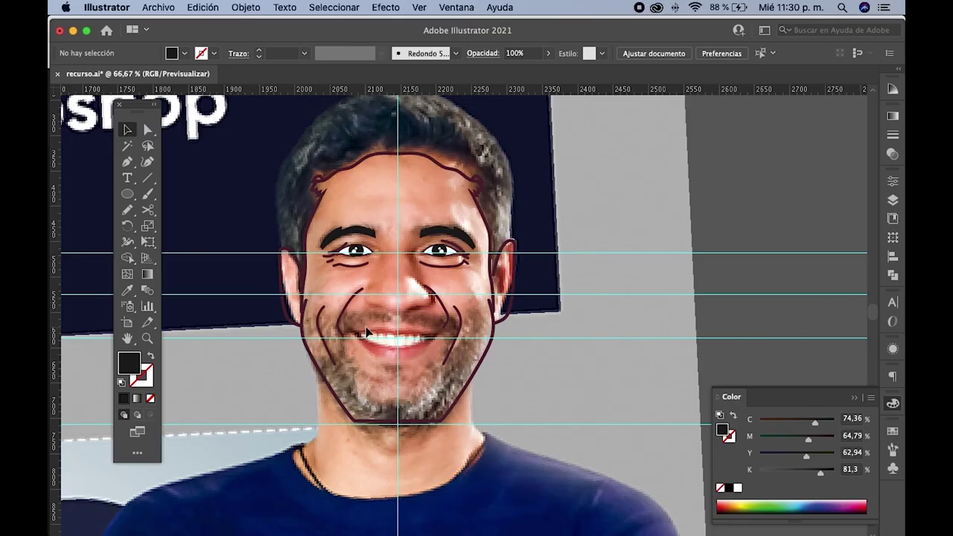
pyautogui.hscroll(-1, 387, 335)
pyautogui.scroll(1, 382, 333)
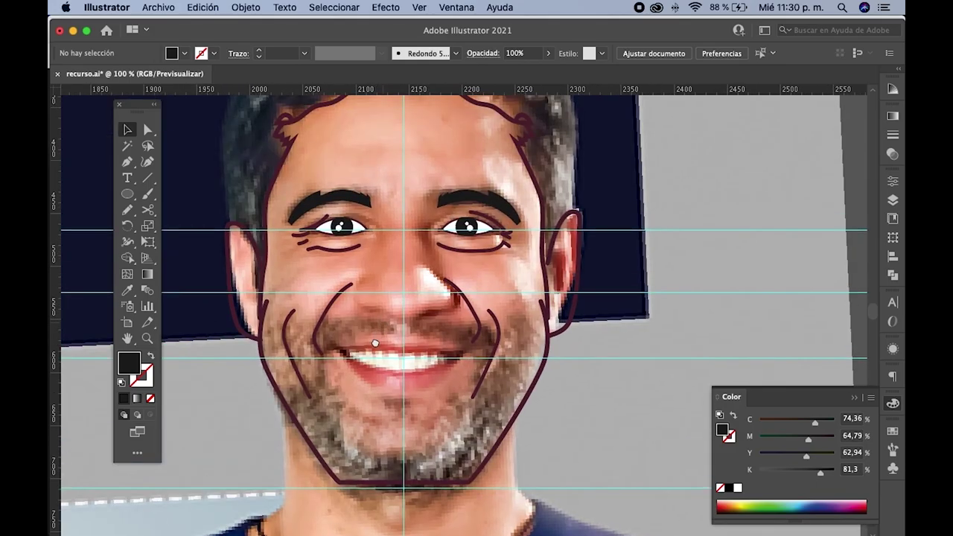
# - Draw a freehand line down the left side of the nose and adjust its top anchor
pyautogui.scroll(1, 384, 339)
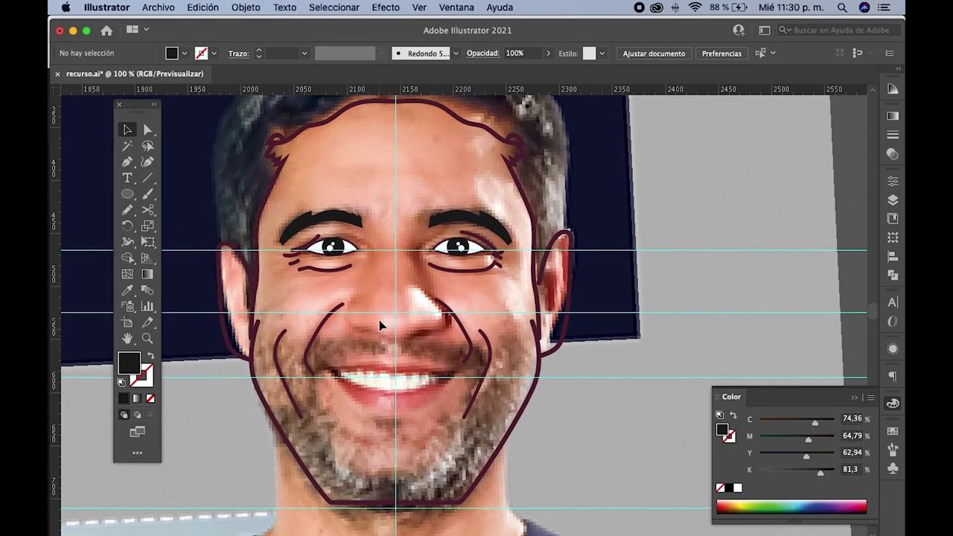
pyautogui.click(127, 210)
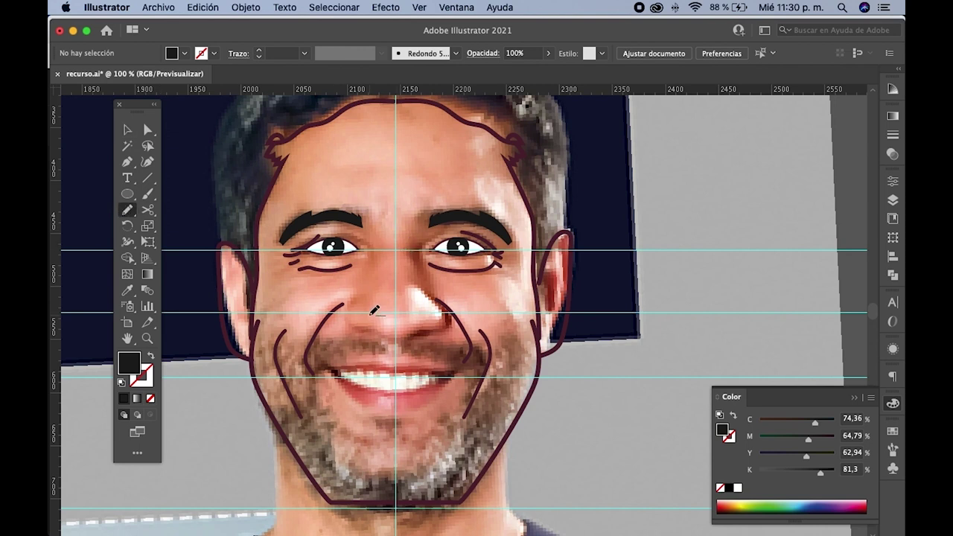
pyautogui.scroll(1, 374, 311)
pyautogui.scroll(-1, 357, 298)
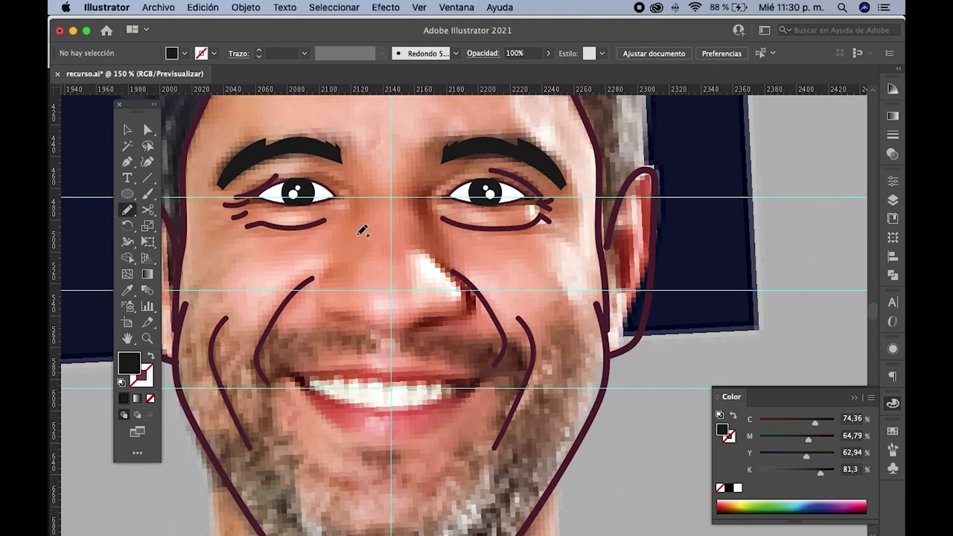
pyautogui.moveTo(357, 235)
pyautogui.mouseDown()
pyautogui.moveTo(347, 262)
pyautogui.moveTo(355, 257)
pyautogui.moveTo(328, 280)
pyautogui.moveTo(327, 300)
pyautogui.moveTo(395, 329)
pyautogui.mouseUp()
pyautogui.hotkey('ctrl', 'z')
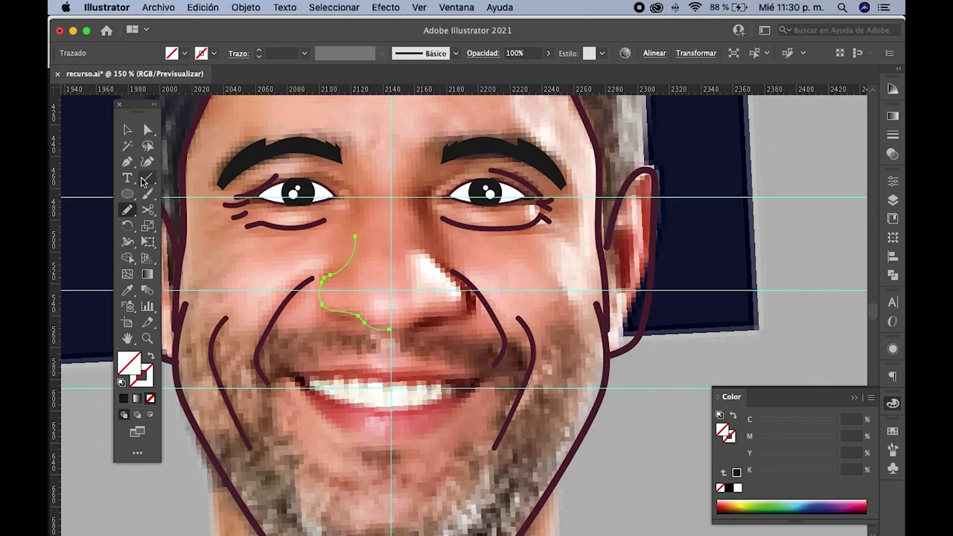
pyautogui.click(147, 130)
pyautogui.moveTo(355, 237); pyautogui.dragTo(362, 252)
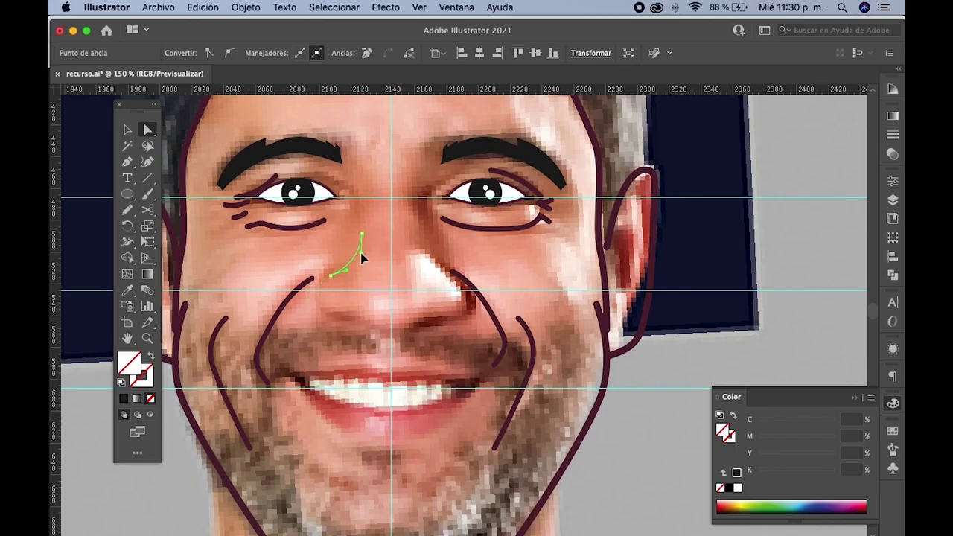
# - Extend the nose line between the eyebrows, apply the dark 4 pt stroke, and duplicate it
pyautogui.click(127, 210)
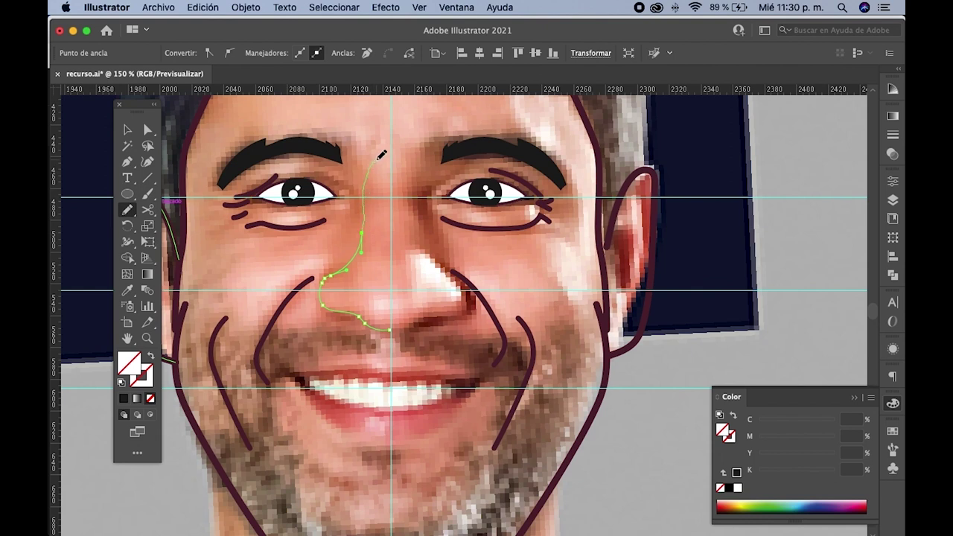
pyautogui.moveTo(394, 150); pyautogui.dragTo(388, 153)
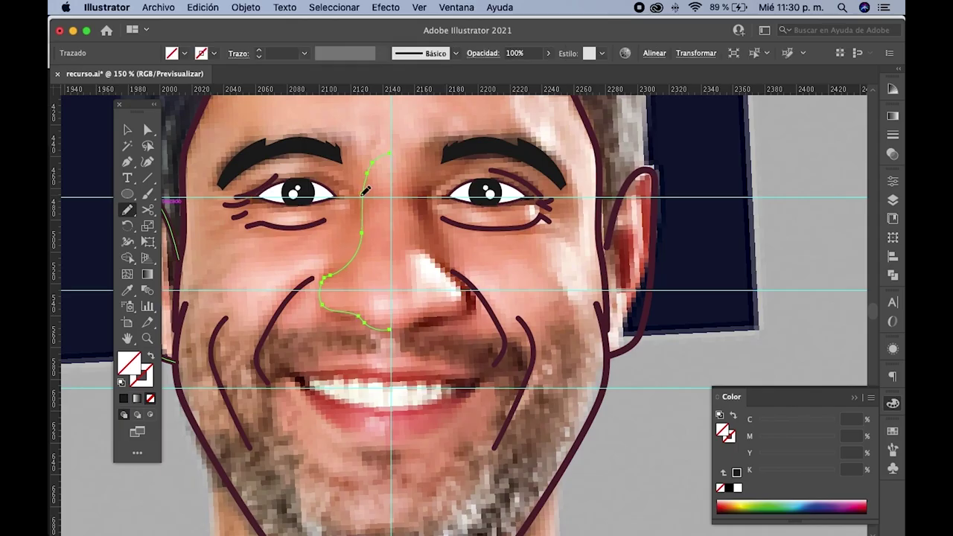
pyautogui.click(127, 290)
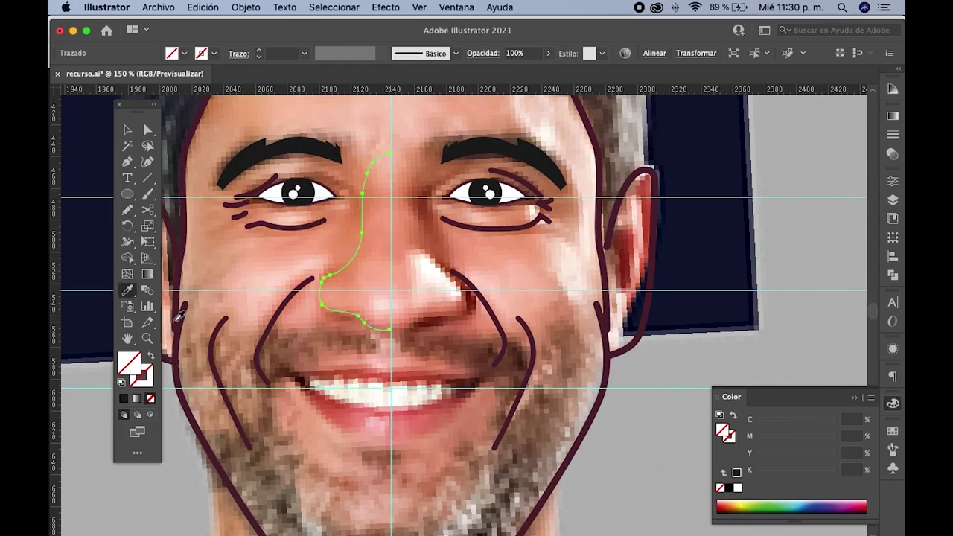
pyautogui.click(181, 312)
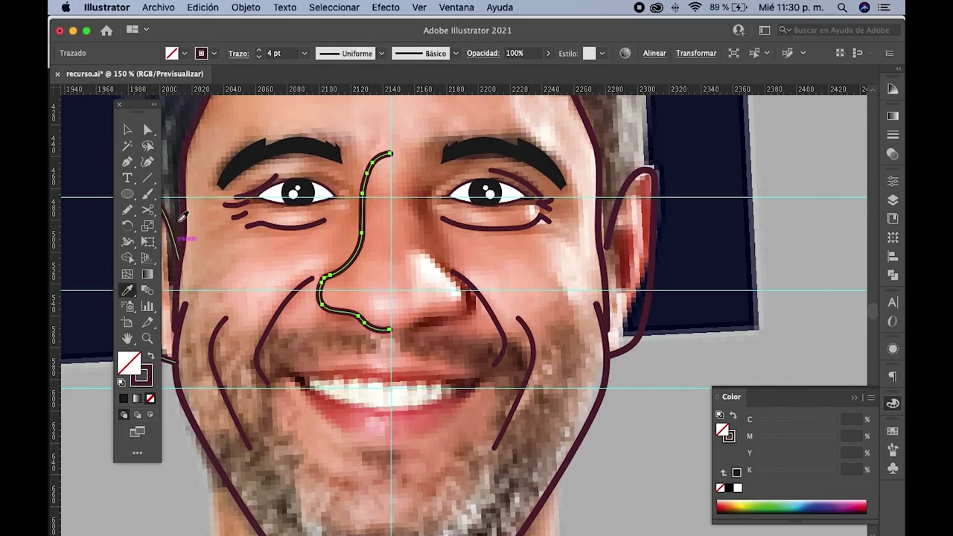
pyautogui.click(127, 129)
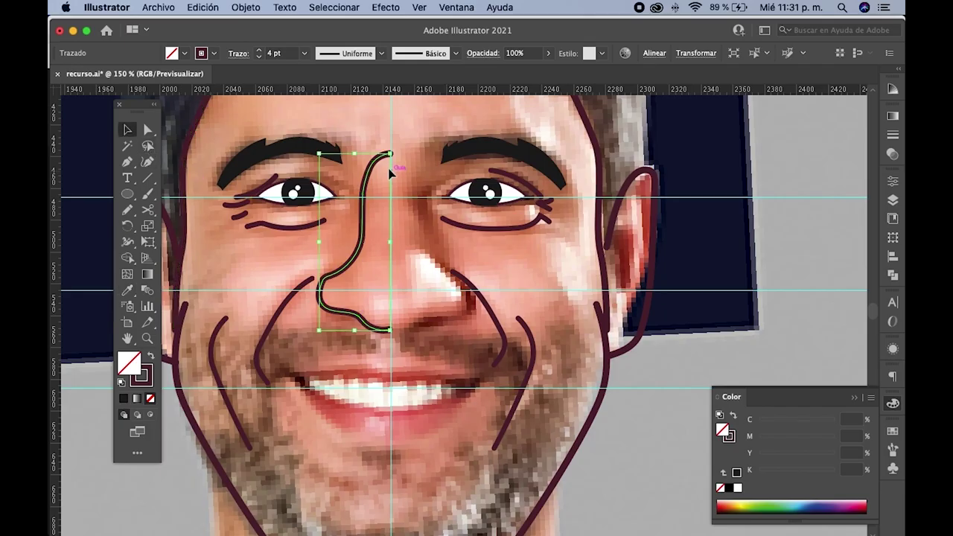
pyautogui.moveTo(394, 244); pyautogui.dragTo(415, 249)
# - Reflect the nose copy vertically and align both halves so they meet at the top
pyautogui.rightClick(413, 239)
pyautogui.moveTo(451, 459)
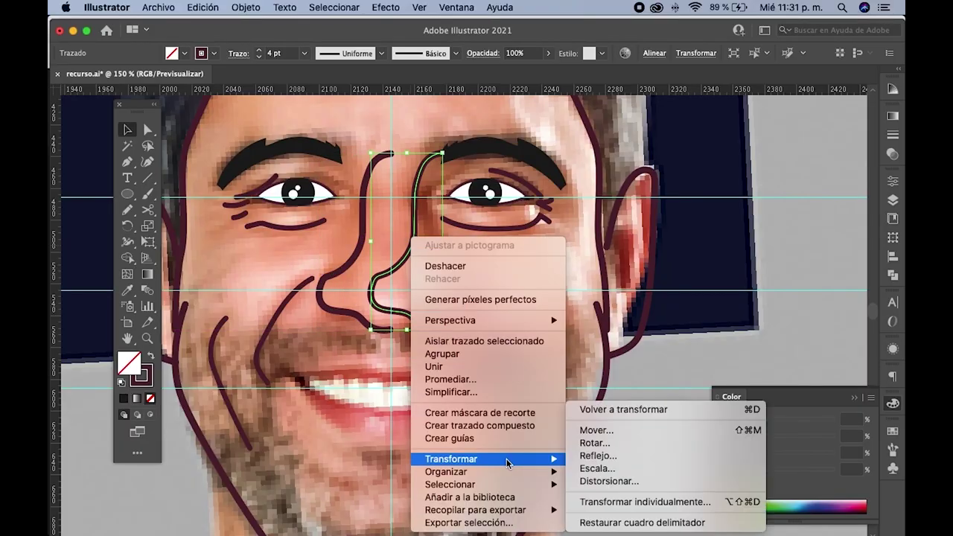
pyautogui.click(605, 455)
pyautogui.click(544, 366)
pyautogui.press('super+plus')
pyautogui.press('super+plus')
pyautogui.moveTo(417, 324); pyautogui.dragTo(436, 318)
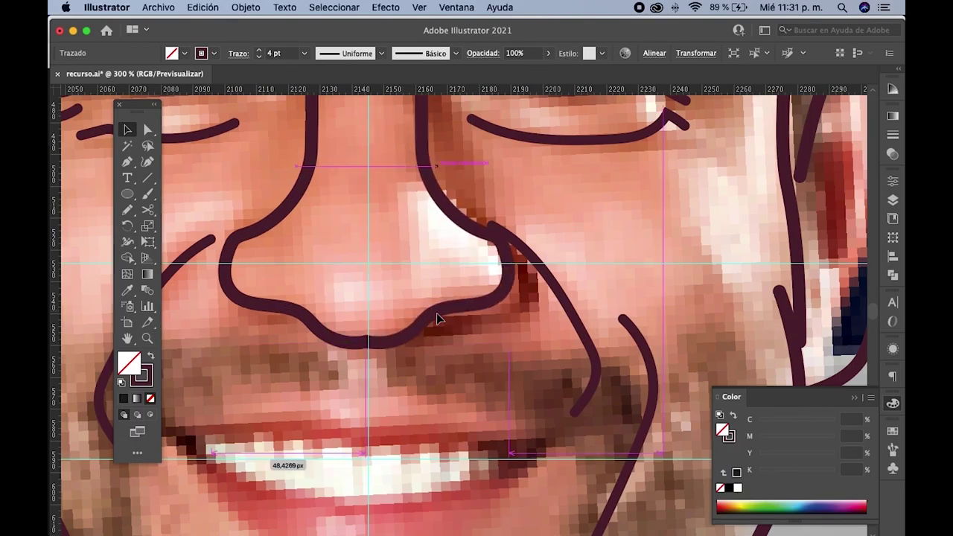
pyautogui.press('super+minus')
pyautogui.press('super+minus')
pyautogui.press('super+minus')
pyautogui.press('super+plus')
pyautogui.press('super+plus')
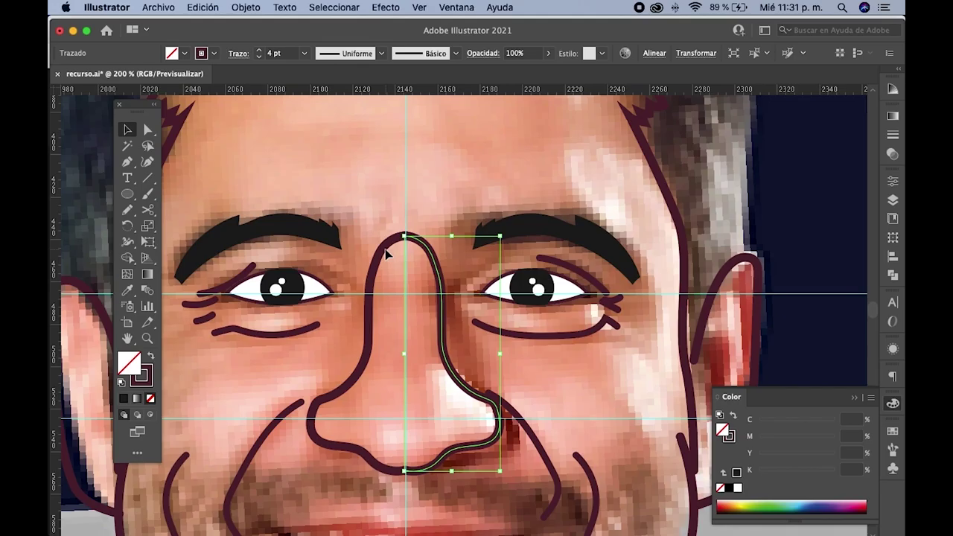
pyautogui.moveTo(386, 253); pyautogui.dragTo(389, 250)
# - Unite the two nose halves with Pathfinder, then return the merged shape to an unfilled outline
pyautogui.click(151, 357)
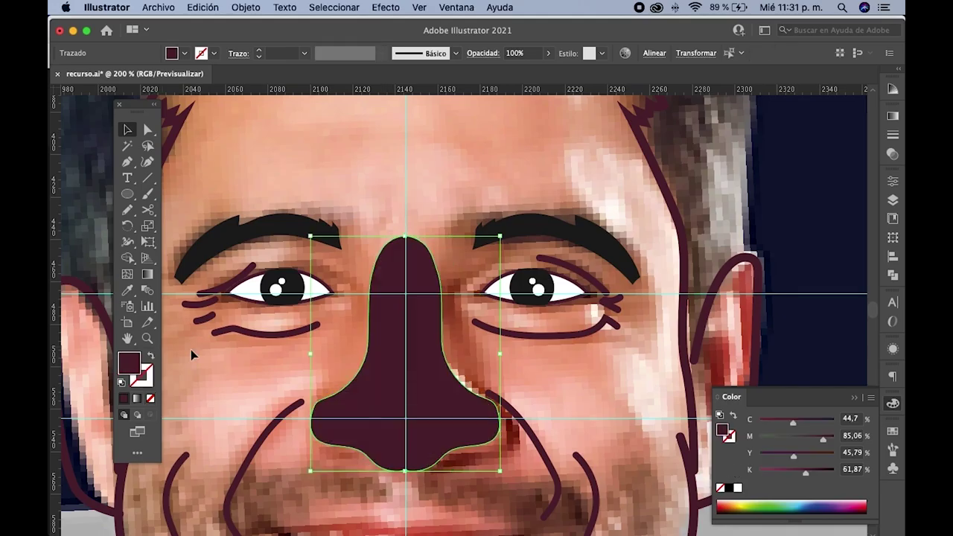
pyautogui.scroll(-3, 434, 274)
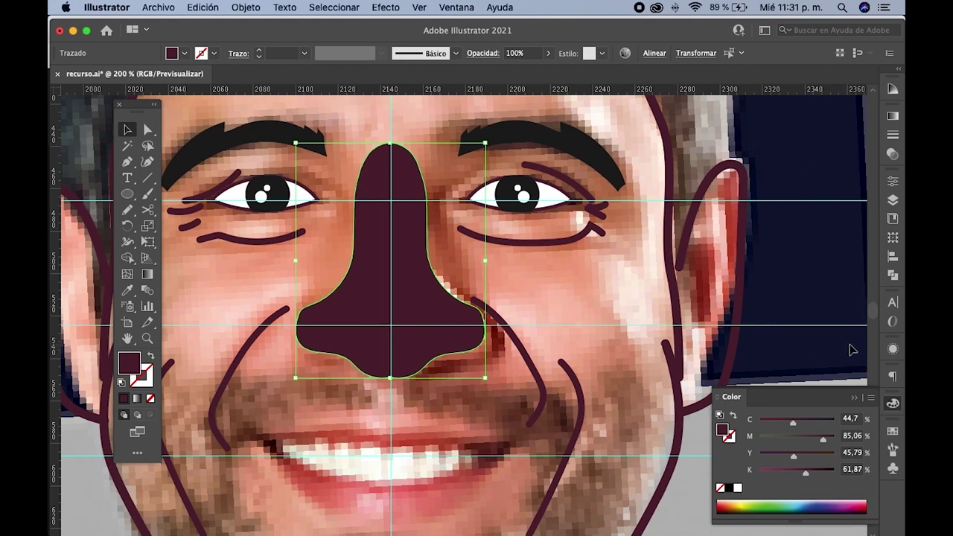
pyautogui.click(892, 275)
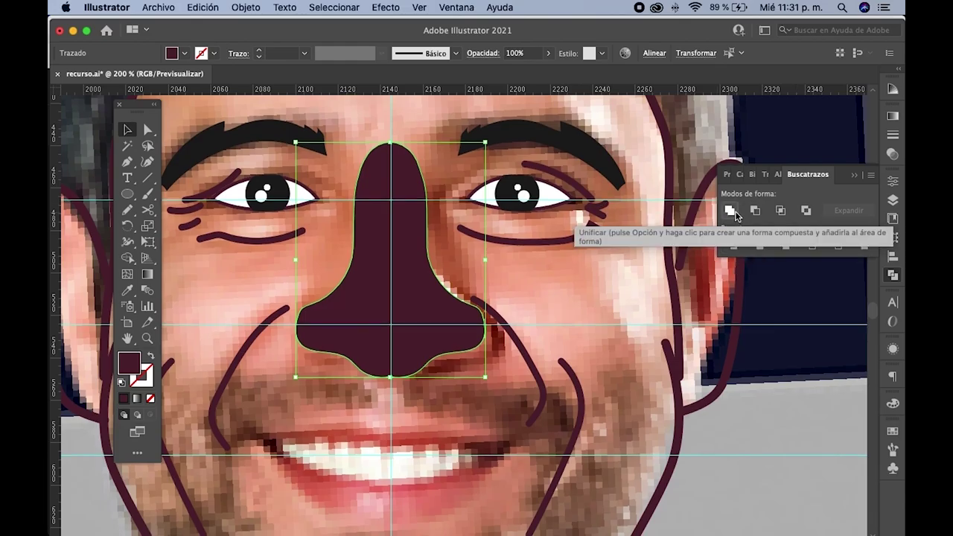
pyautogui.click(733, 211)
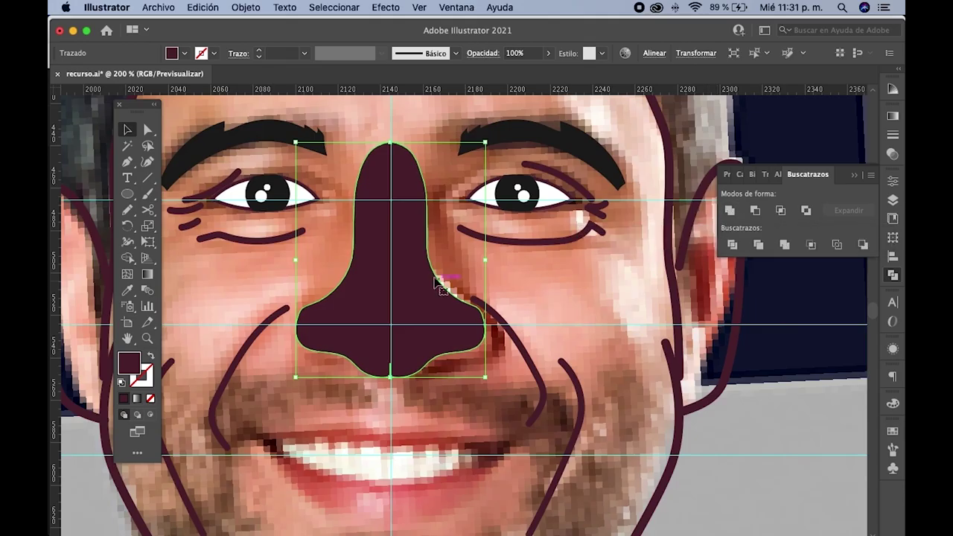
pyautogui.click(523, 283)
pyautogui.moveTo(418, 290); pyautogui.dragTo(386, 304)
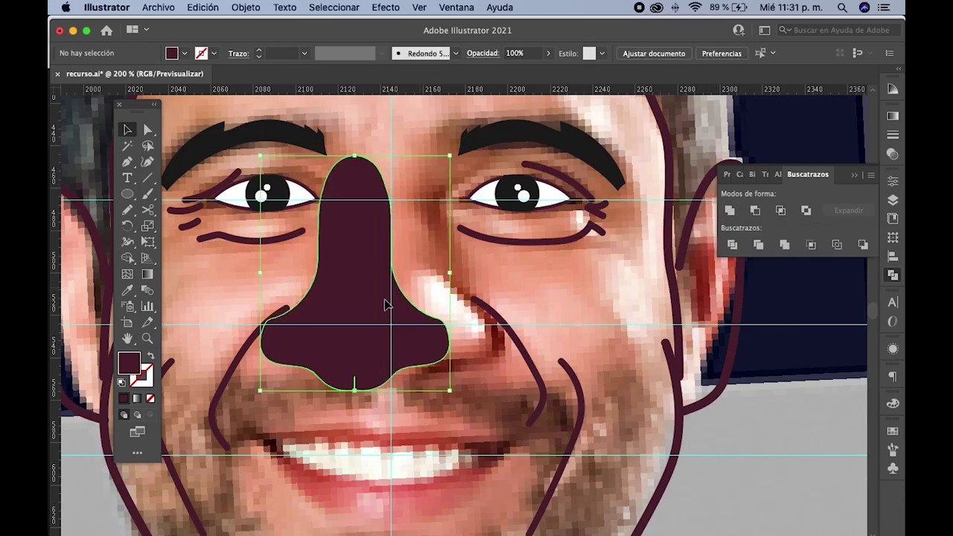
pyautogui.press('super+z')
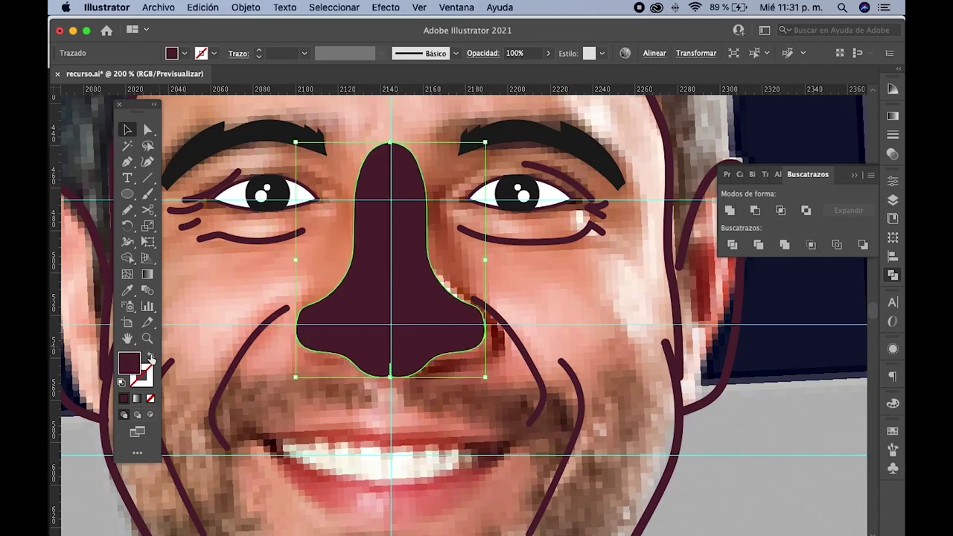
pyautogui.click(151, 356)
pyautogui.click(391, 384)
pyautogui.scroll(4, 392, 384)
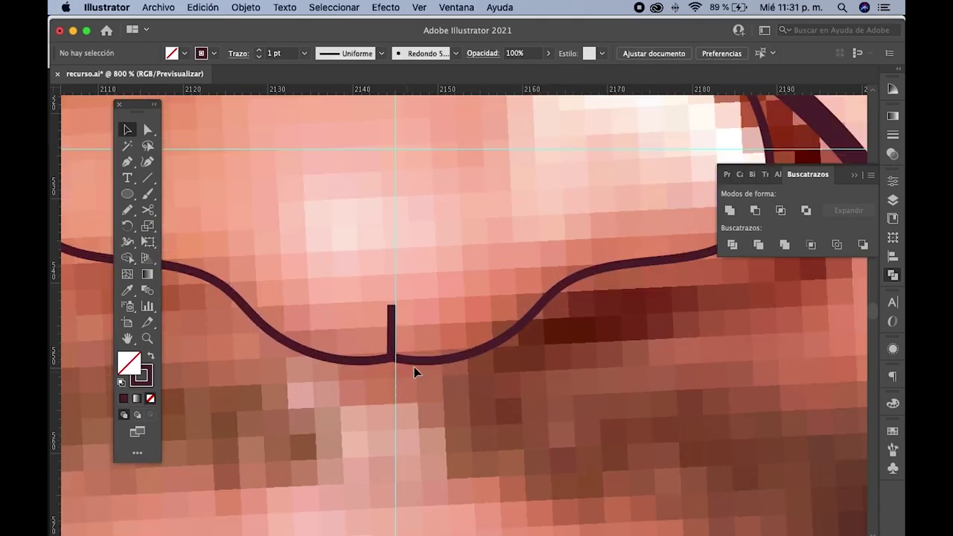
pyautogui.click(416, 362)
pyautogui.moveTo(148, 210); pyautogui.dragTo(216, 226)
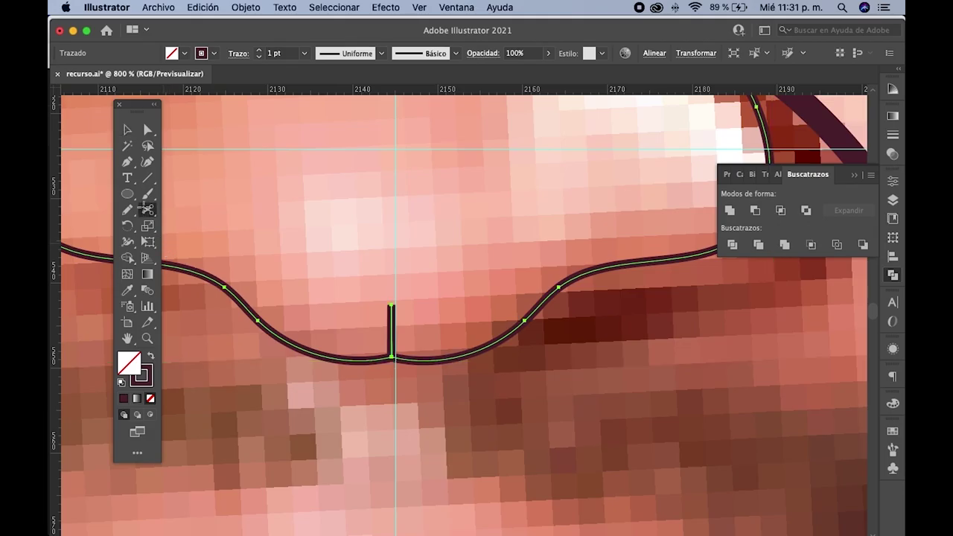
pyautogui.click(362, 362)
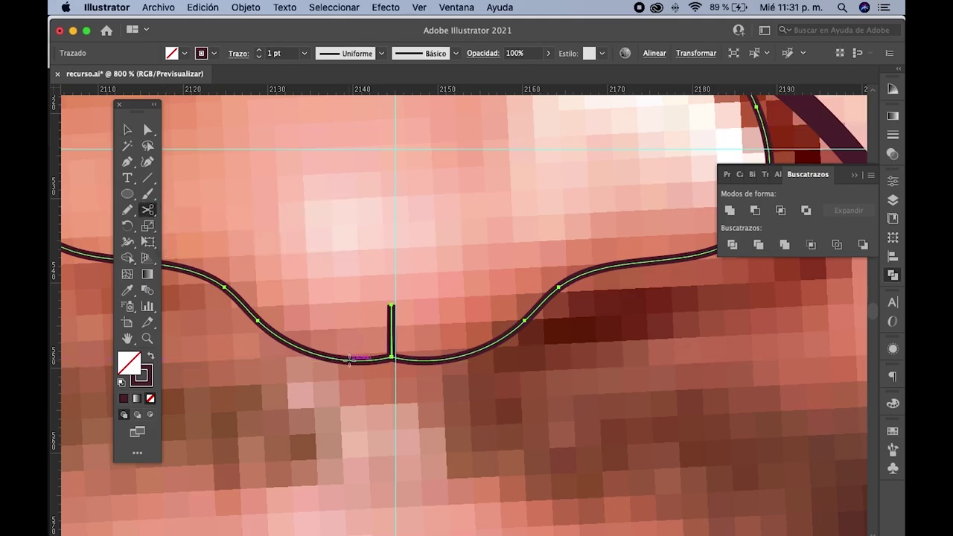
pyautogui.click(444, 360)
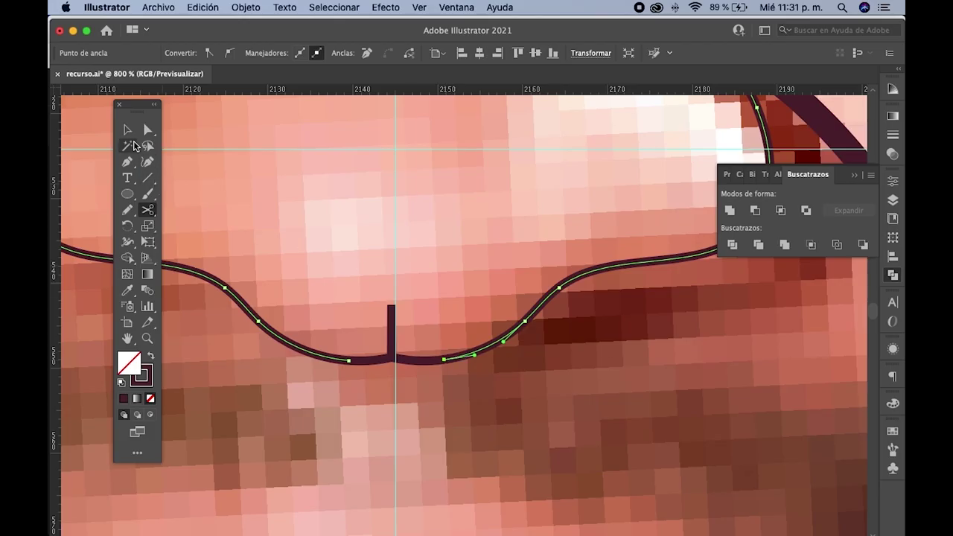
pyautogui.click(127, 131)
pyautogui.click(389, 336)
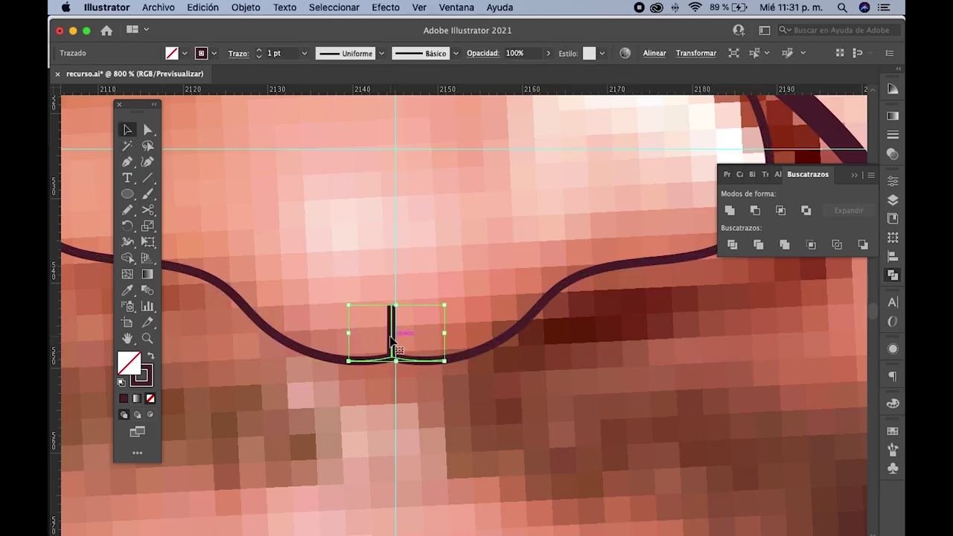
pyautogui.press('Delete')
pyautogui.click(126, 162)
pyautogui.click(347, 361)
pyautogui.moveTo(444, 361); pyautogui.dragTo(466, 359)
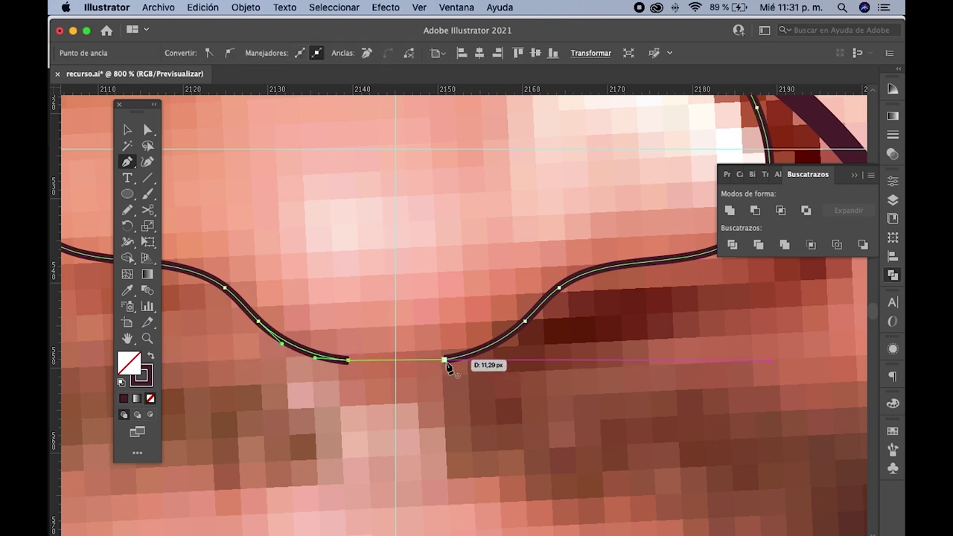
pyautogui.press('super+minus')
pyautogui.press('super+minus')
pyautogui.press('super+minus')
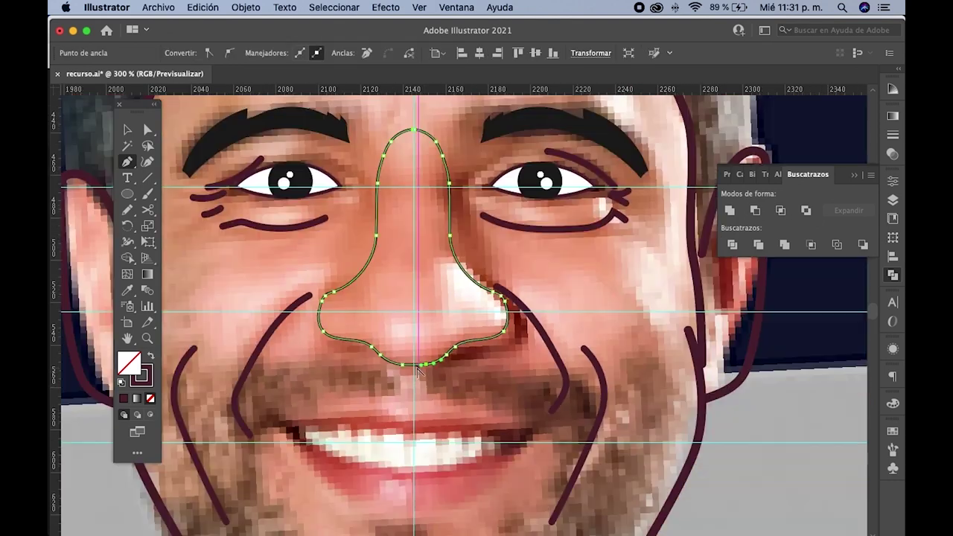
pyautogui.click(127, 131)
pyautogui.press('super+minus')
pyautogui.press('super+minus')
pyautogui.press('super+minus')
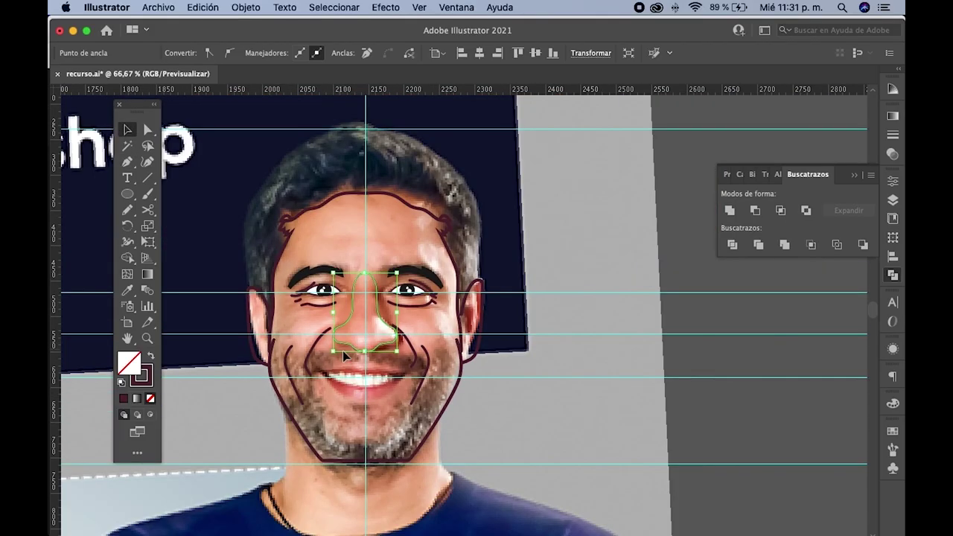
pyautogui.click(546, 375)
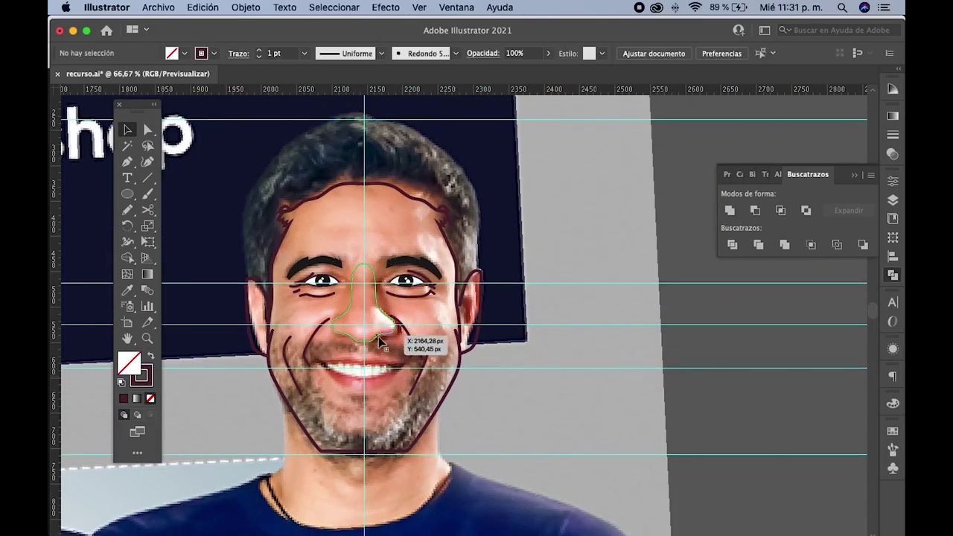
pyautogui.scroll(2, 379, 341)
pyautogui.click(383, 343)
pyautogui.press('i')
pyautogui.click(248, 318)
pyautogui.click(127, 130)
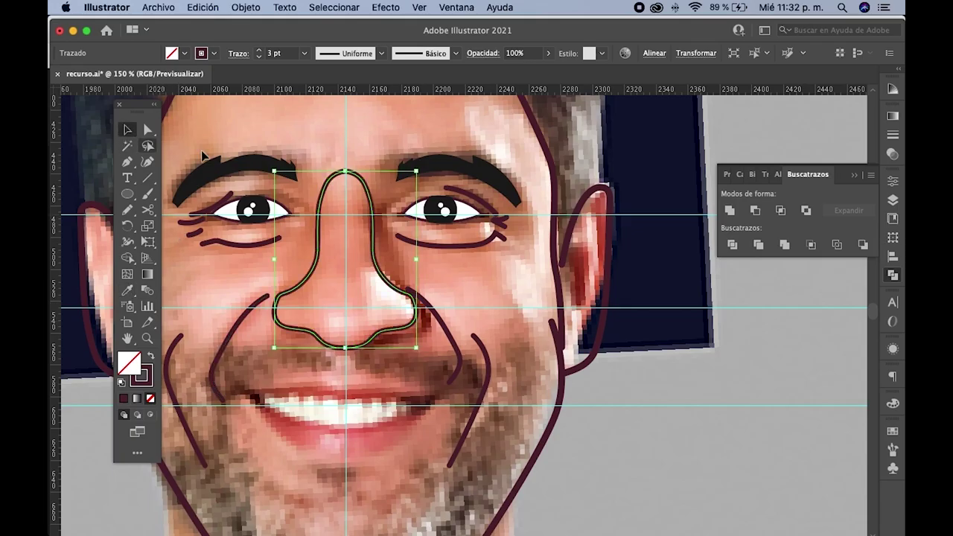
pyautogui.moveTo(348, 176); pyautogui.dragTo(347, 174)
pyautogui.hotkey('ctrl', '-')
pyautogui.hotkey('ctrl', '-')
pyautogui.hotkey('ctrl', '-')
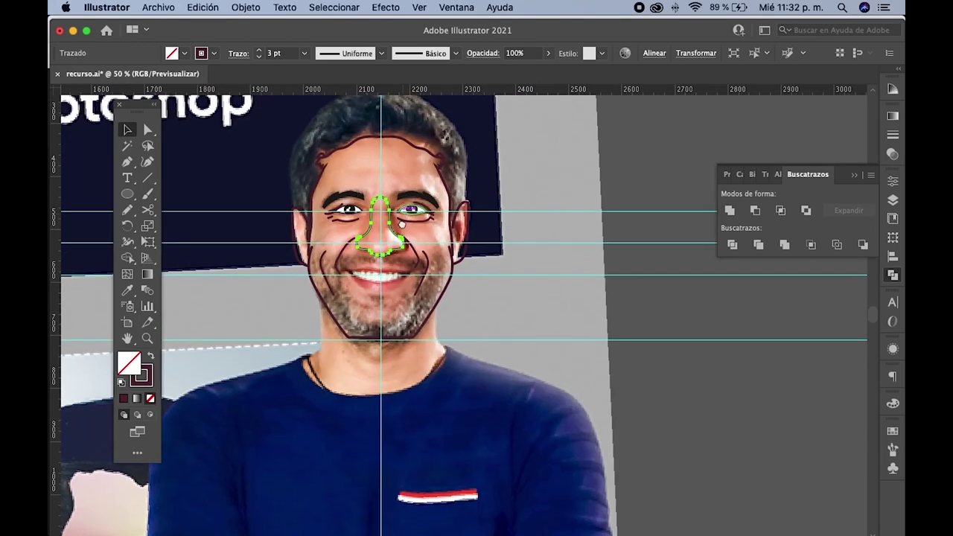
pyautogui.scroll(1, 462, 298)
pyautogui.click(609, 211)
pyautogui.hotkey('ctrl', '+')
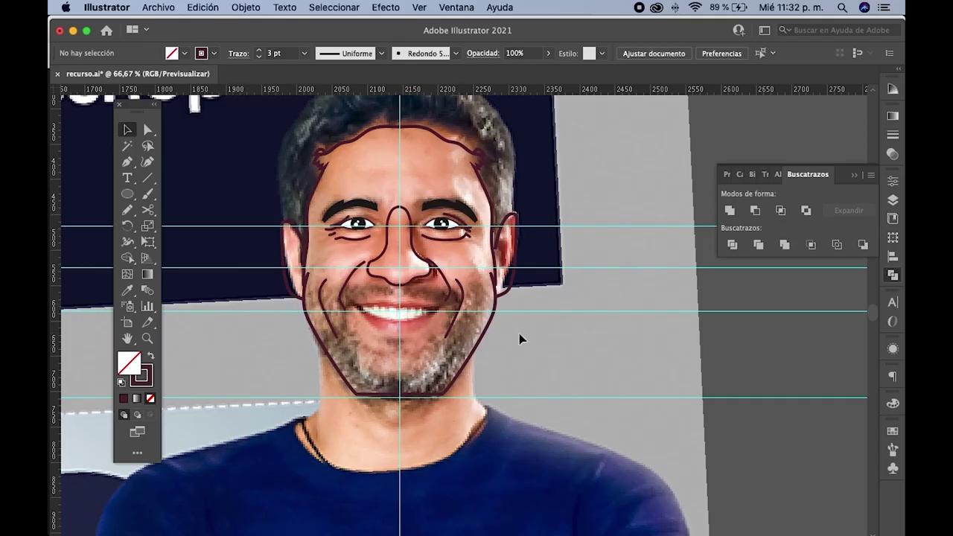
pyautogui.hotkey('ctrl', 'y')
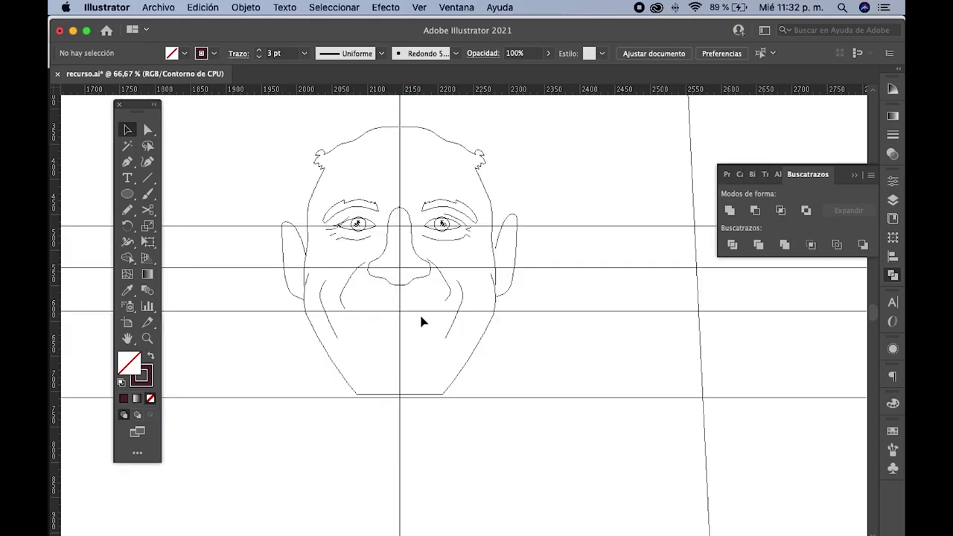
pyautogui.hotkey('ctrl', 'y')
pyautogui.scroll(1, 395, 315)
pyautogui.scroll(1, 398, 314)
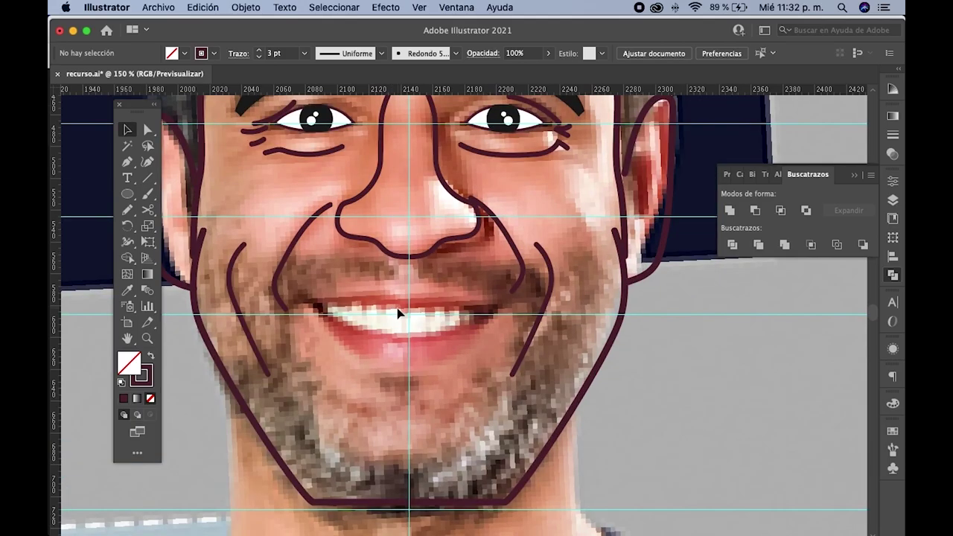
# - Draw a small crease shape at the left mouth corner and fill it dark maroon
pyautogui.moveTo(401, 312); pyautogui.dragTo(399, 305)
pyautogui.click(127, 211)
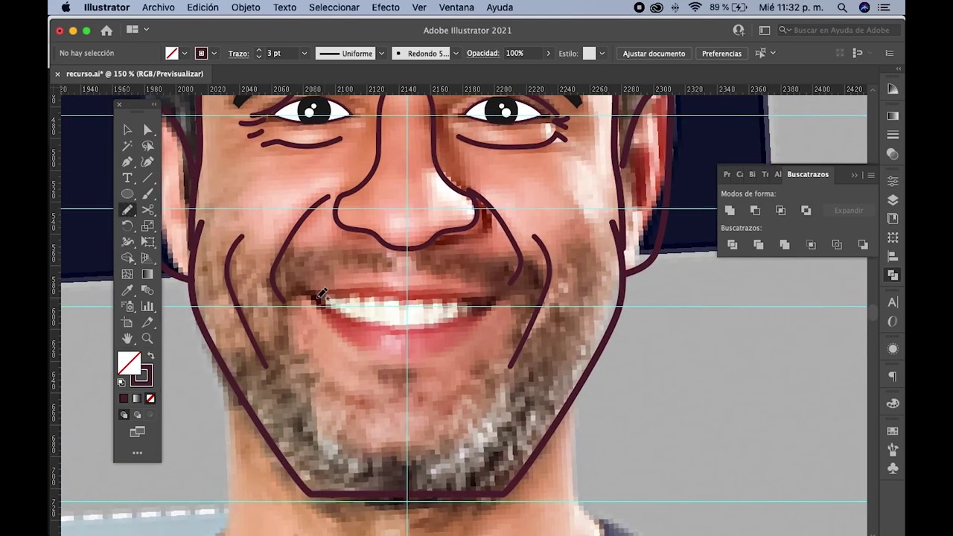
pyautogui.scroll(2, 307, 293)
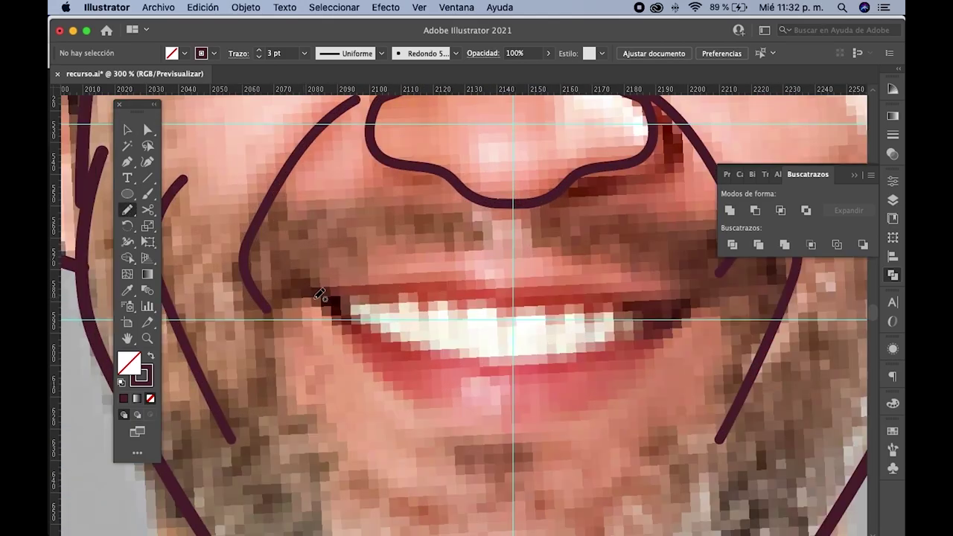
pyautogui.moveTo(313, 296)
pyautogui.mouseDown()
pyautogui.moveTo(289, 303)
pyautogui.moveTo(283, 261)
pyautogui.moveTo(335, 307)
pyautogui.moveTo(315, 286)
pyautogui.mouseUp()
pyautogui.hotkey('ctrl', '1')
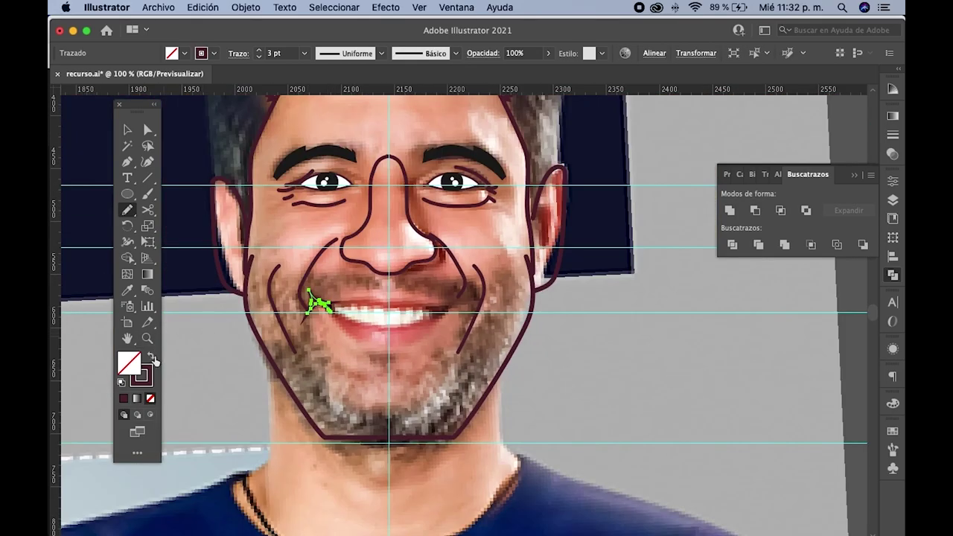
pyautogui.click(151, 357)
# - Draw a matching right mouth-corner shape and give it the left corner's dark fill
pyautogui.hotkey('ctrl', '+')
pyautogui.hotkey('ctrl', '+')
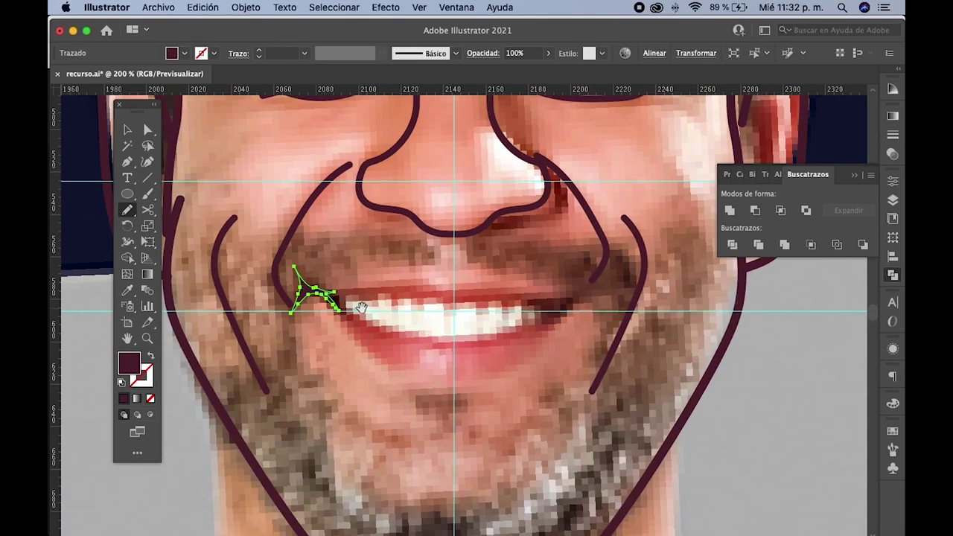
pyautogui.moveTo(361, 308); pyautogui.dragTo(273, 320)
pyautogui.moveTo(467, 340)
pyautogui.mouseDown()
pyautogui.moveTo(490, 320)
pyautogui.moveTo(456, 305)
pyautogui.moveTo(498, 316)
pyautogui.mouseUp()
pyautogui.click(127, 290)
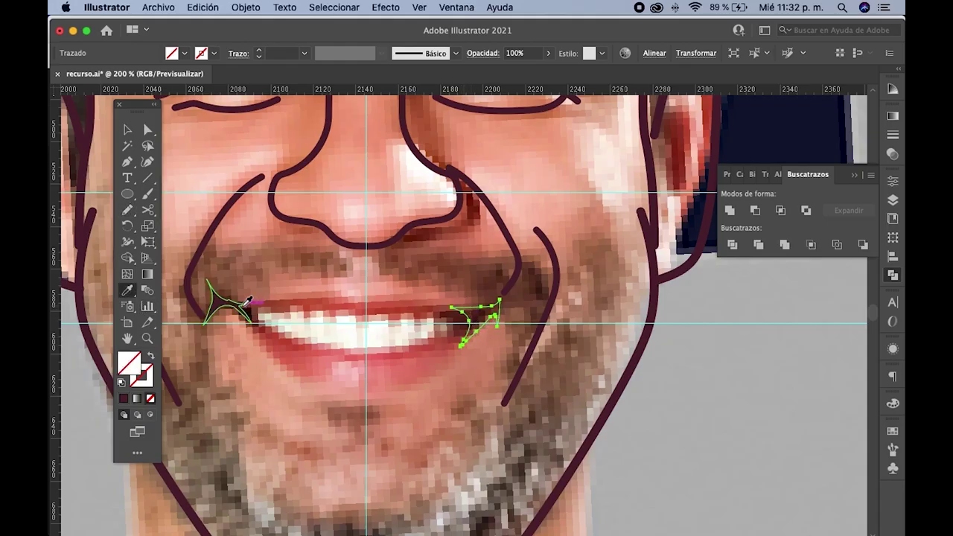
pyautogui.click(222, 301)
pyautogui.click(127, 134)
# - Draw the left half of the lower lip curve with the cheek line's dark stroke
pyautogui.click(249, 228)
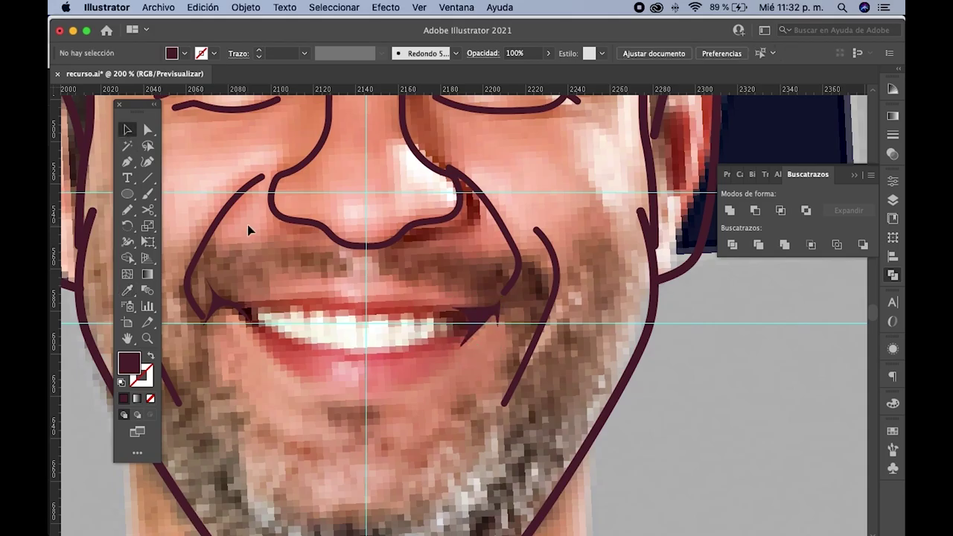
pyautogui.press('n')
pyautogui.moveTo(253, 319)
pyautogui.mouseDown()
pyautogui.moveTo(242, 311)
pyautogui.moveTo(312, 384)
pyautogui.mouseUp()
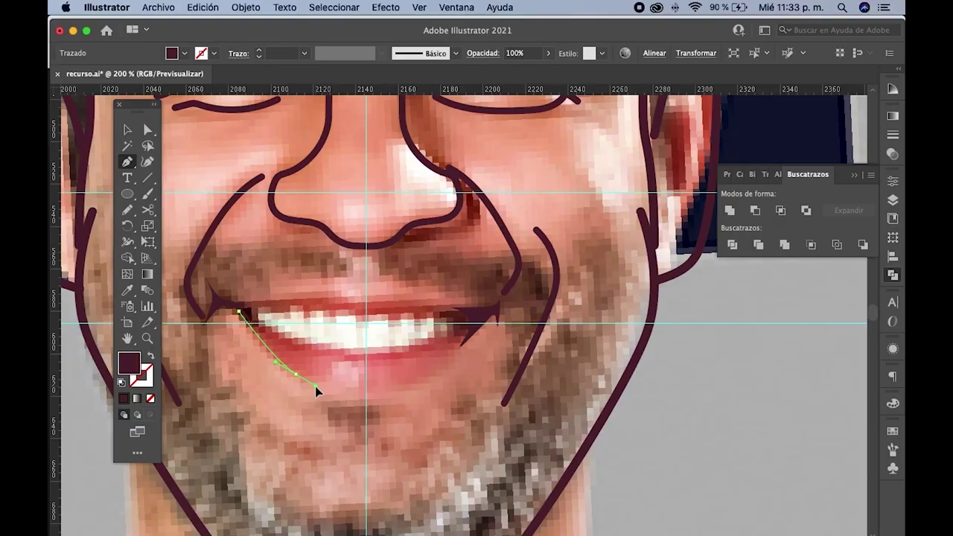
pyautogui.moveTo(314, 387); pyautogui.dragTo(362, 393)
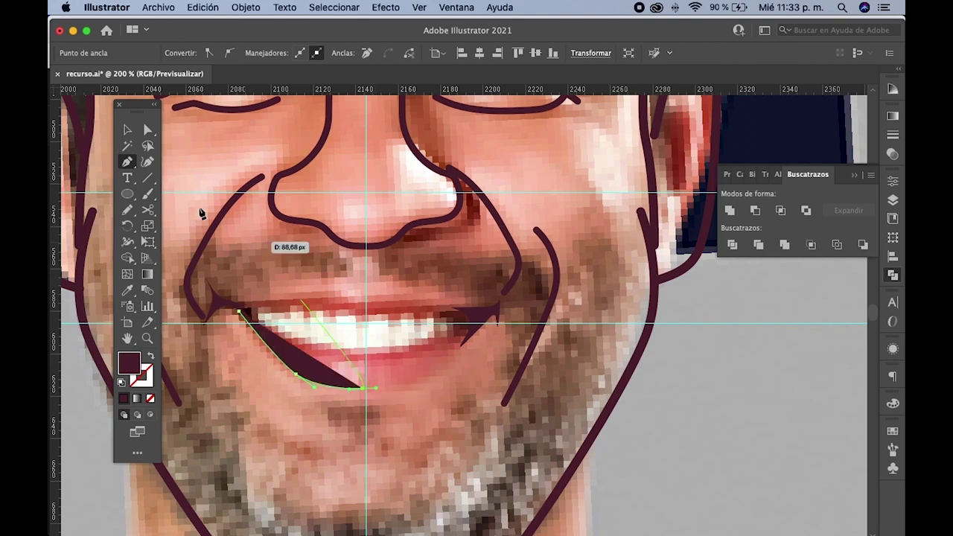
pyautogui.click(127, 129)
pyautogui.click(127, 290)
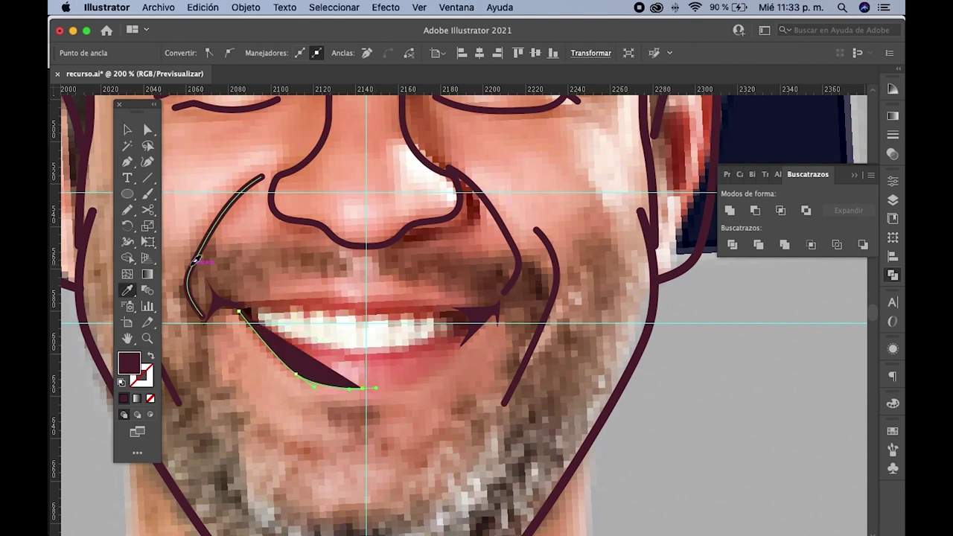
pyautogui.click(192, 264)
pyautogui.click(127, 132)
# - Reflect the lip curve vertically and place the mirrored copy on the lower lip's right half
pyautogui.click(272, 346)
pyautogui.moveTo(272, 349); pyautogui.dragTo(335, 346)
pyautogui.rightClick(336, 346)
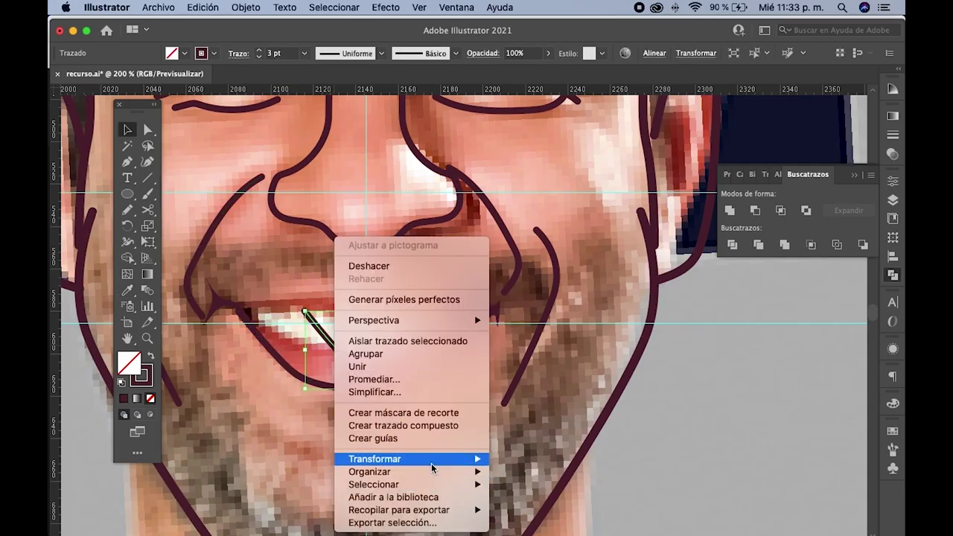
pyautogui.moveTo(374, 459)
pyautogui.click(568, 458)
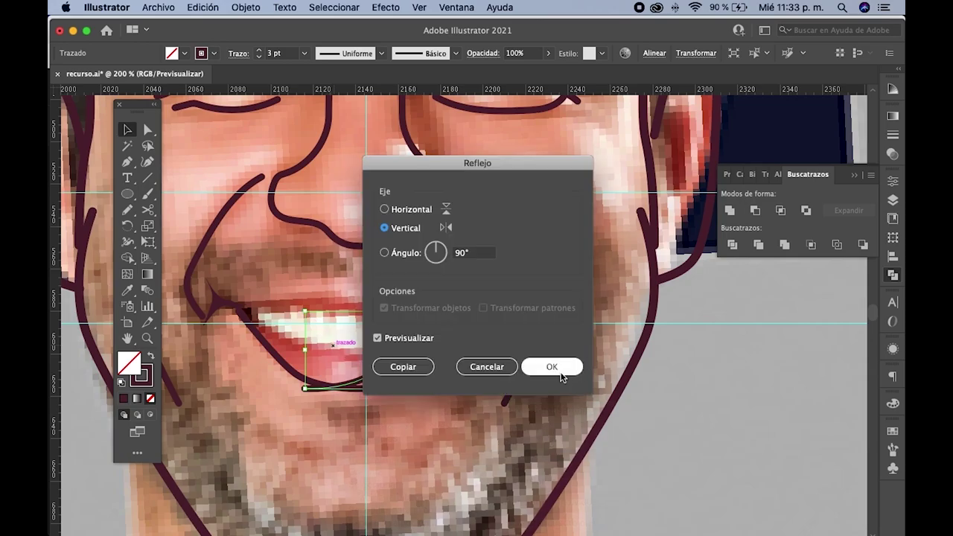
pyautogui.click(552, 367)
pyautogui.moveTo(390, 363); pyautogui.dragTo(445, 362)
pyautogui.click(475, 375)
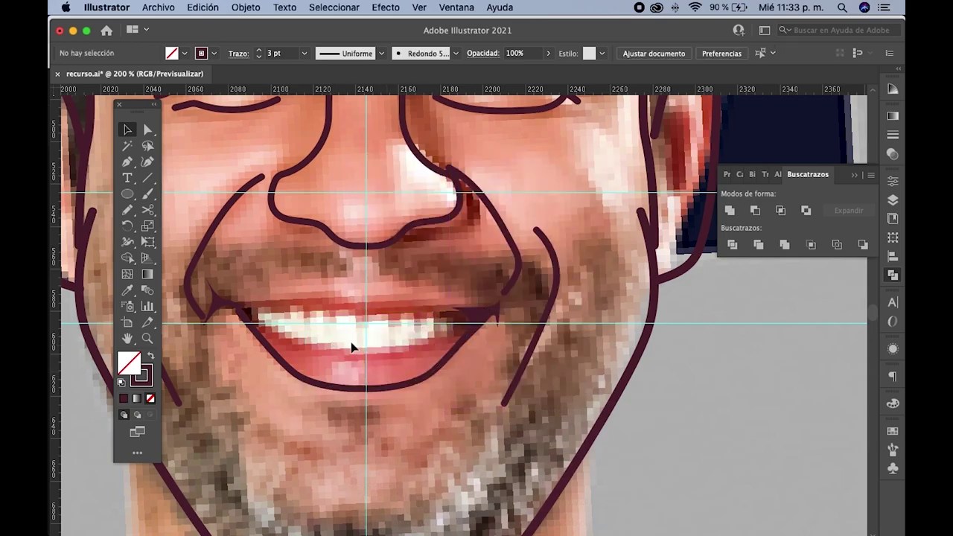
pyautogui.scroll(1, 366, 393)
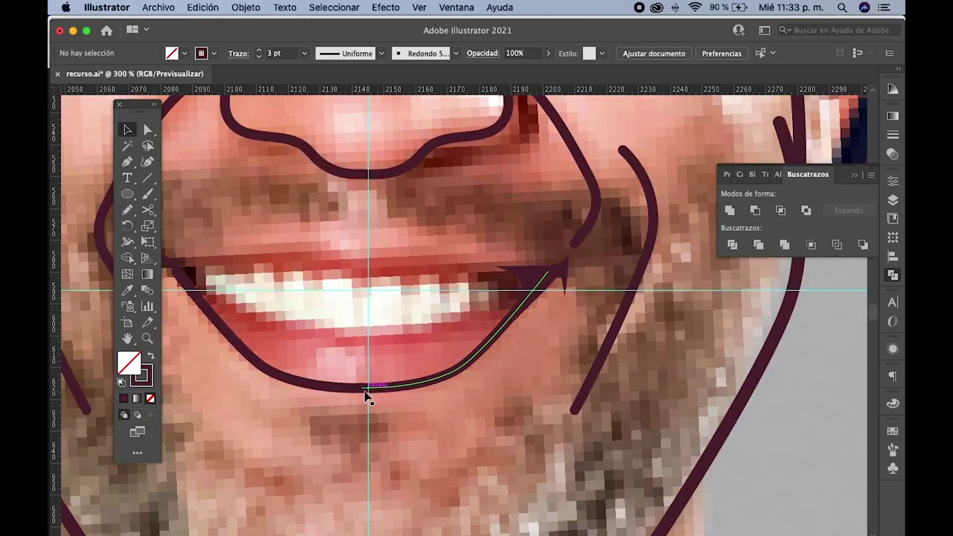
pyautogui.scroll(-2, 375, 392)
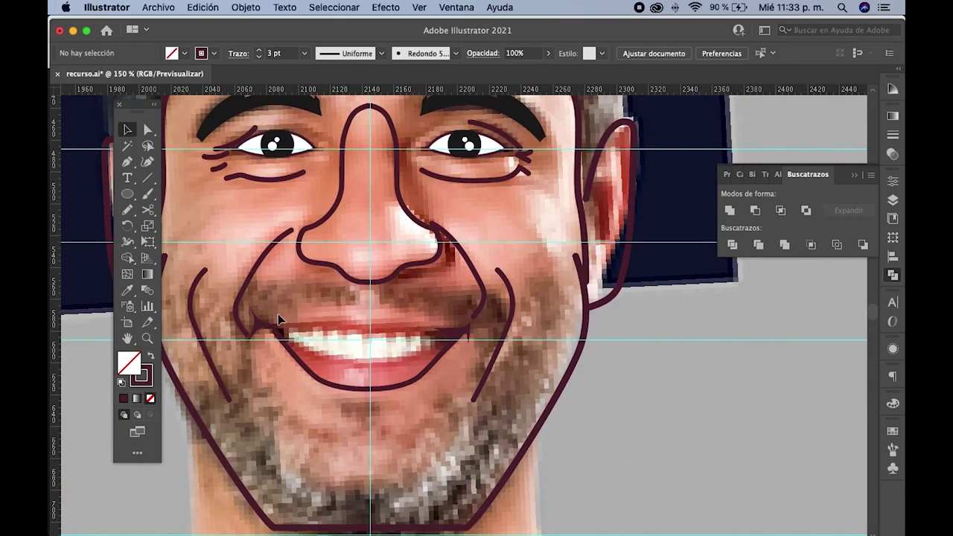
pyautogui.click(124, 212)
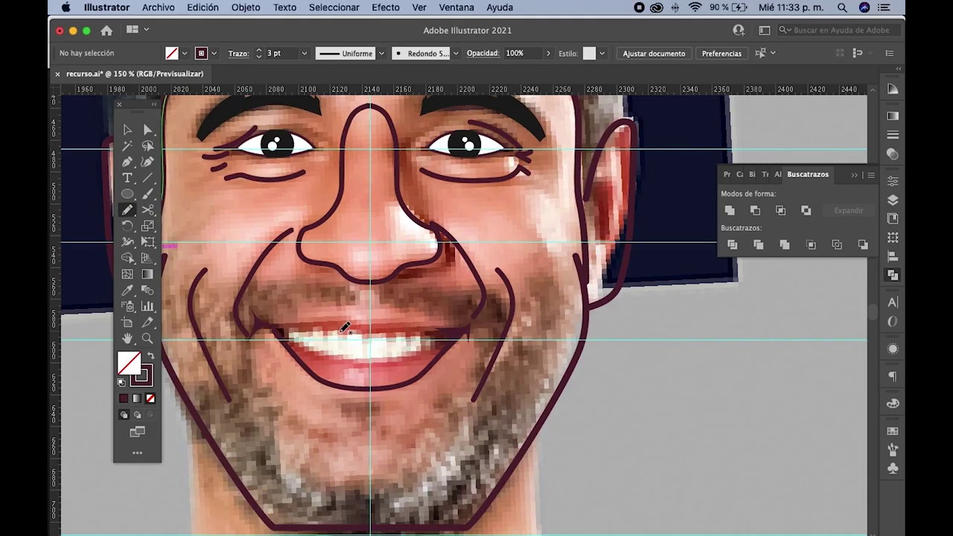
# - Trace the upper lip with a central dip from the left corner to the right corner
pyautogui.scroll(1, 298, 328)
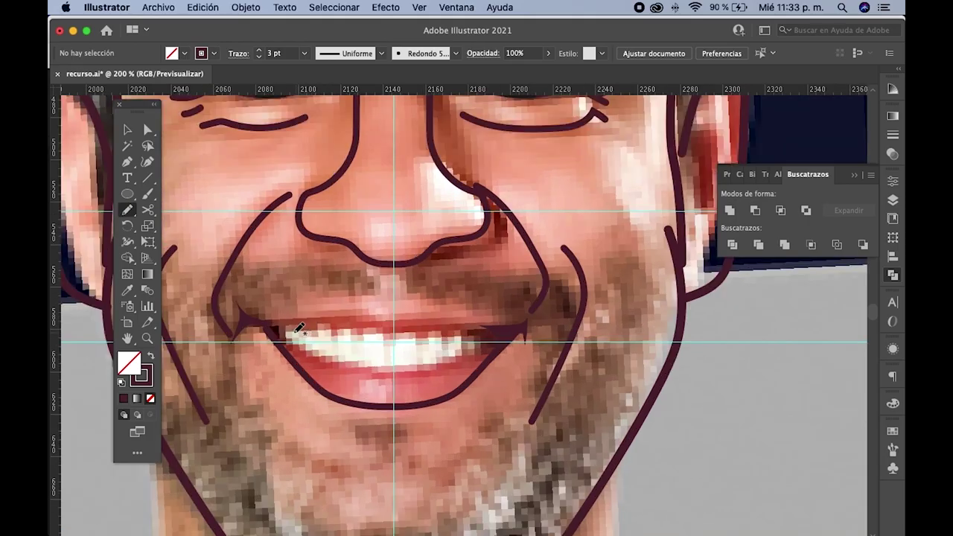
pyautogui.moveTo(264, 322); pyautogui.dragTo(339, 316)
pyautogui.moveTo(468, 320); pyautogui.dragTo(499, 324)
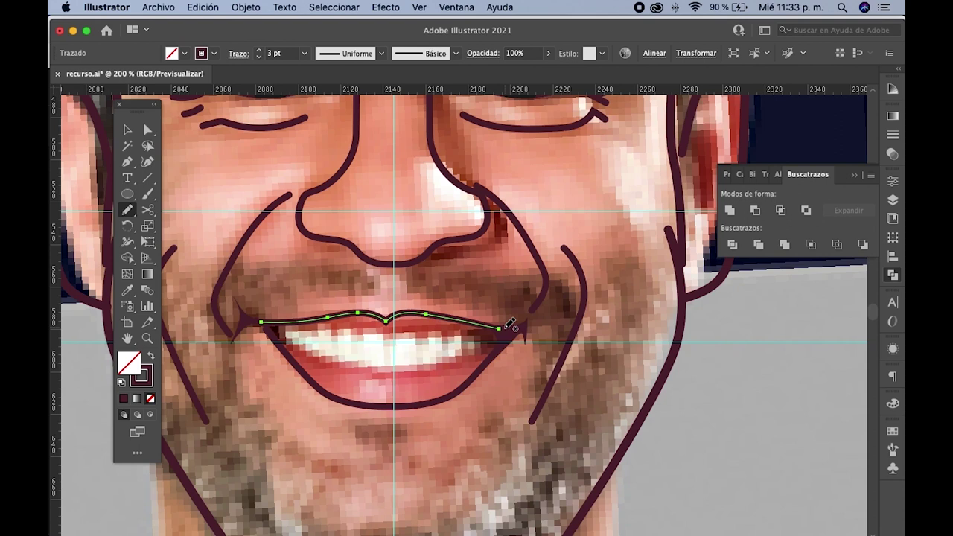
pyautogui.click(128, 131)
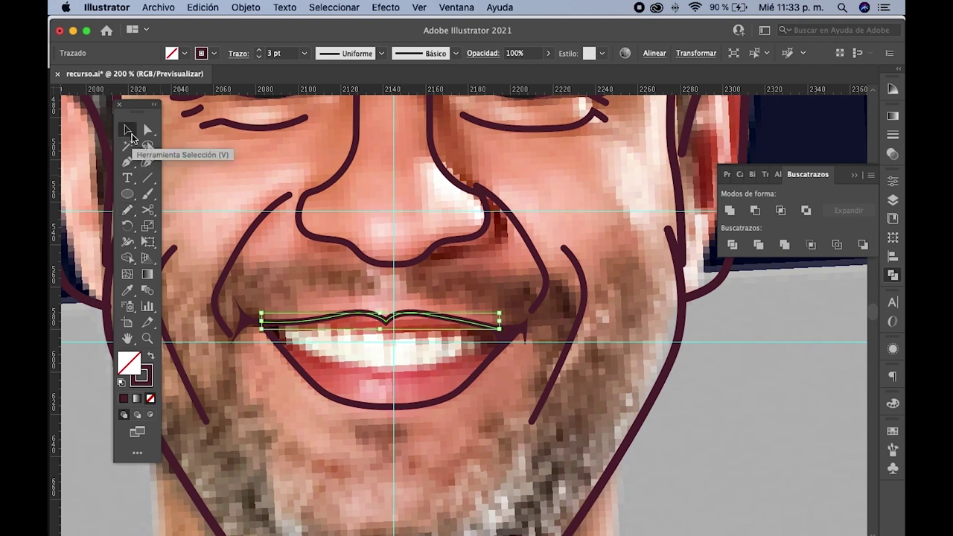
pyautogui.click(360, 275)
pyautogui.scroll(-3, 359, 276)
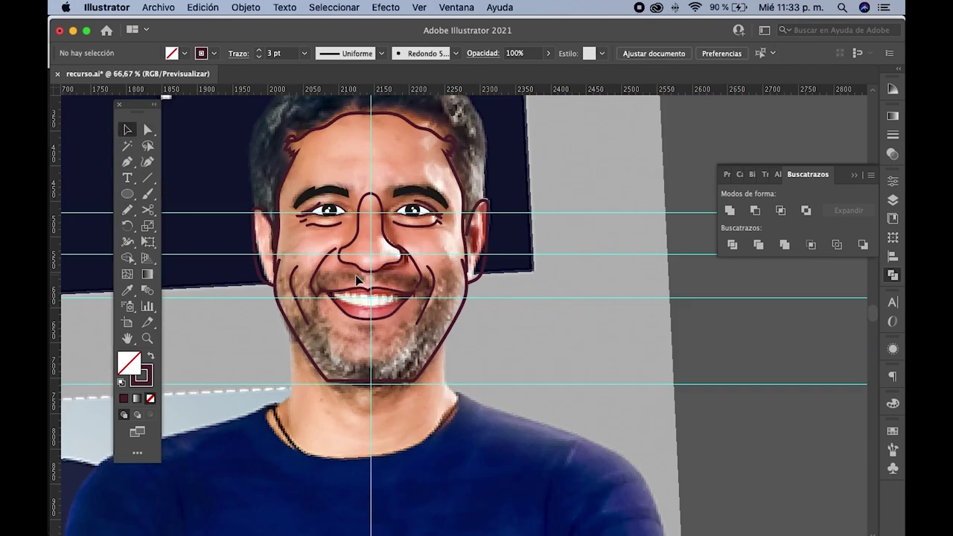
# - Trace a closed Pen path around the teeth, curving along their lower and upper edges
pyautogui.scroll(5, 368, 294)
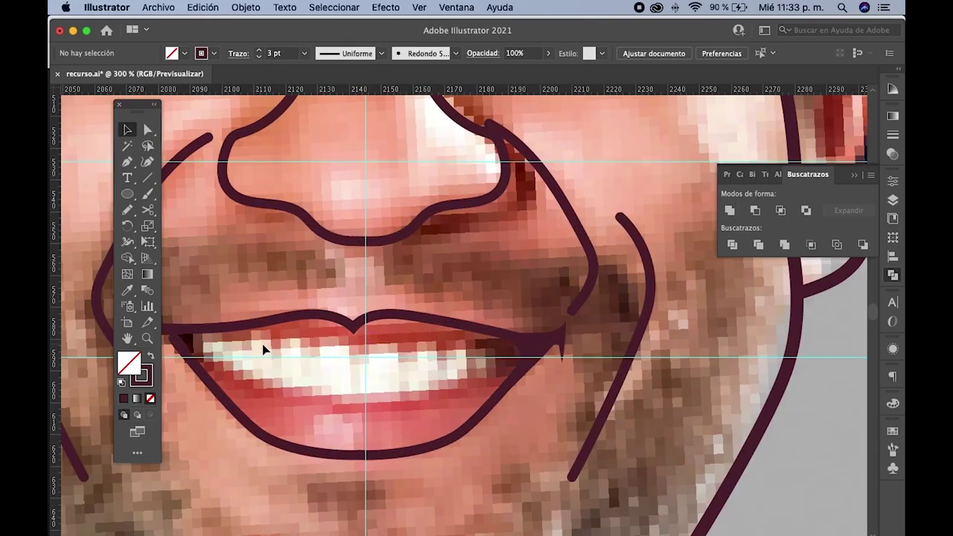
pyautogui.click(132, 215)
pyautogui.press('p')
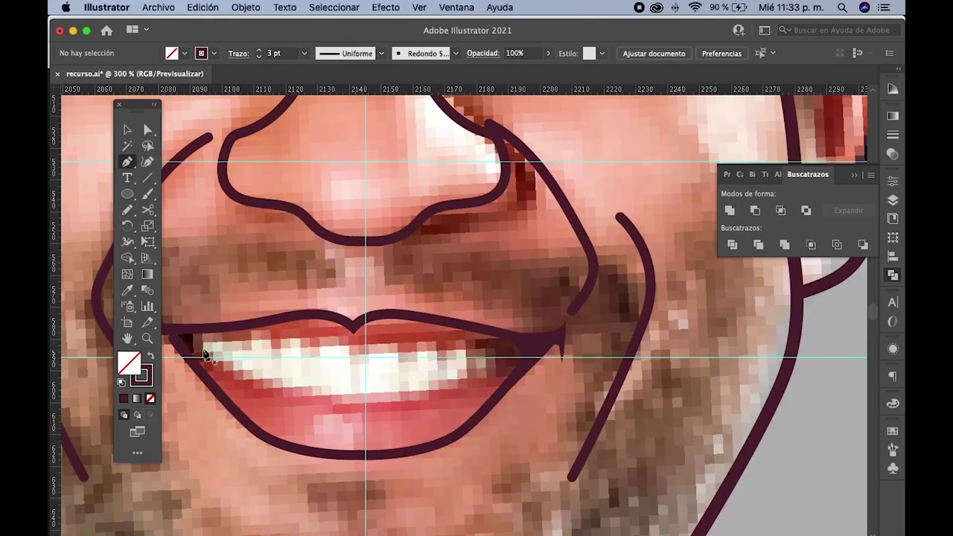
pyautogui.click(200, 348)
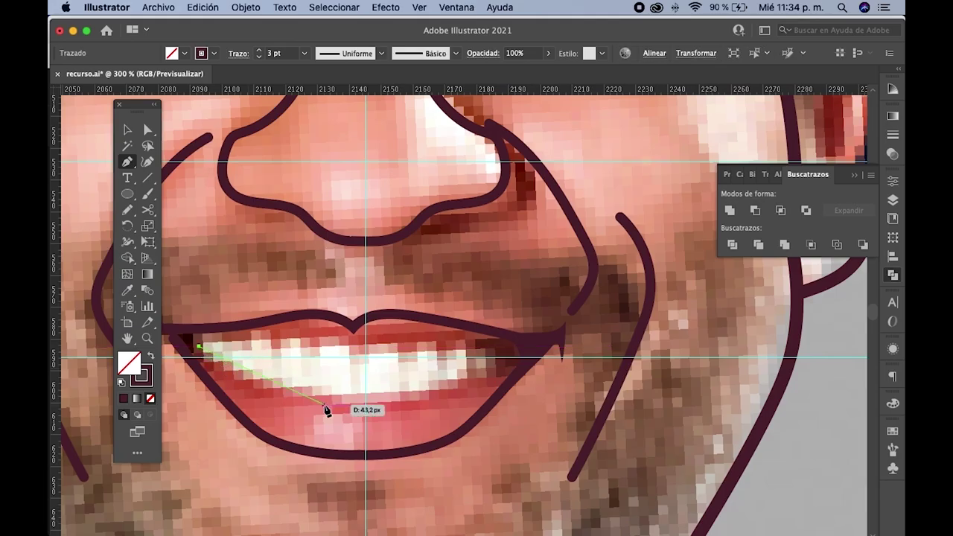
pyautogui.moveTo(366, 397); pyautogui.dragTo(462, 387)
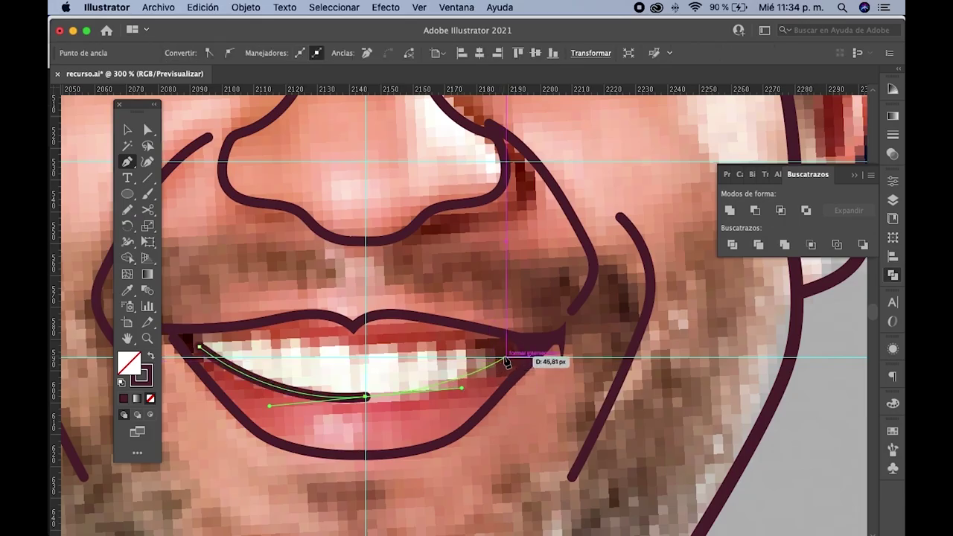
pyautogui.click(503, 351)
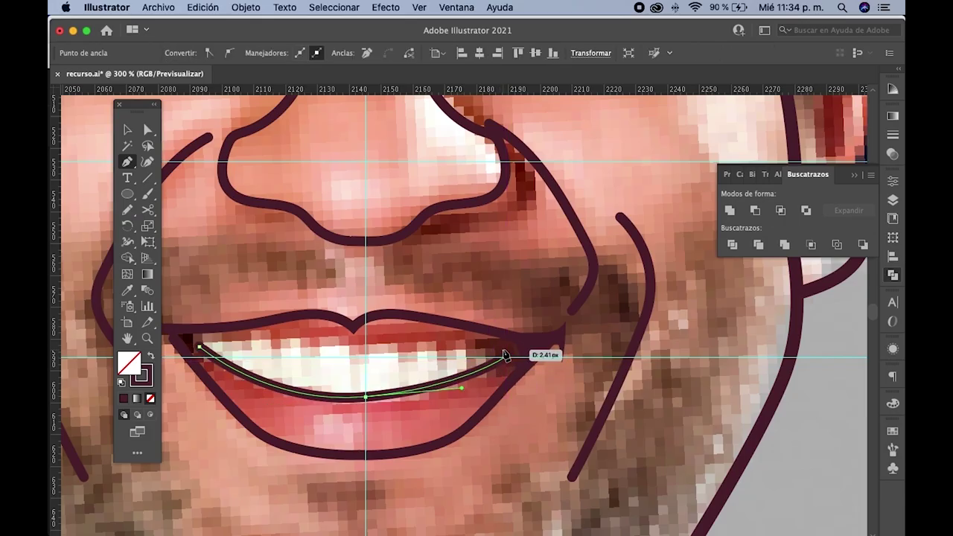
pyautogui.moveTo(503, 354); pyautogui.dragTo(405, 343)
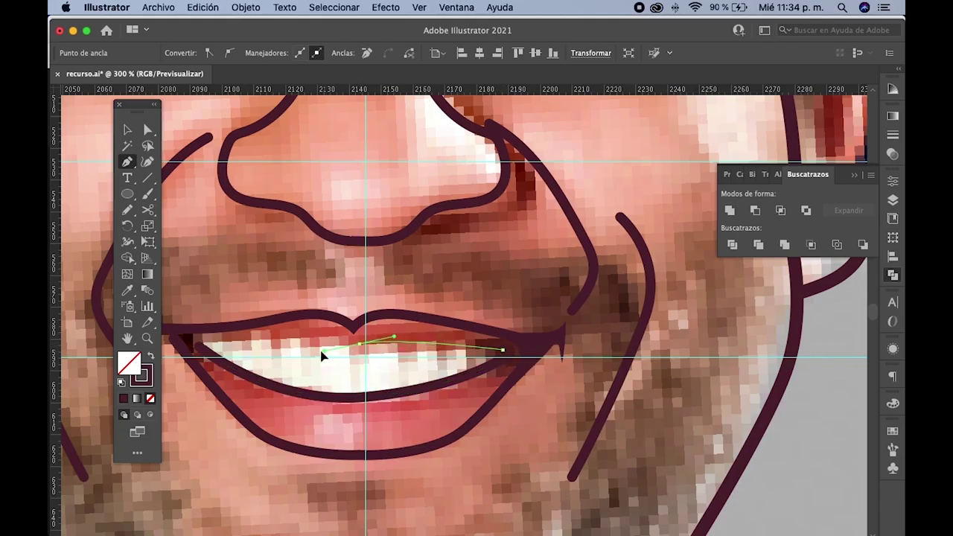
pyautogui.moveTo(313, 352); pyautogui.dragTo(315, 347)
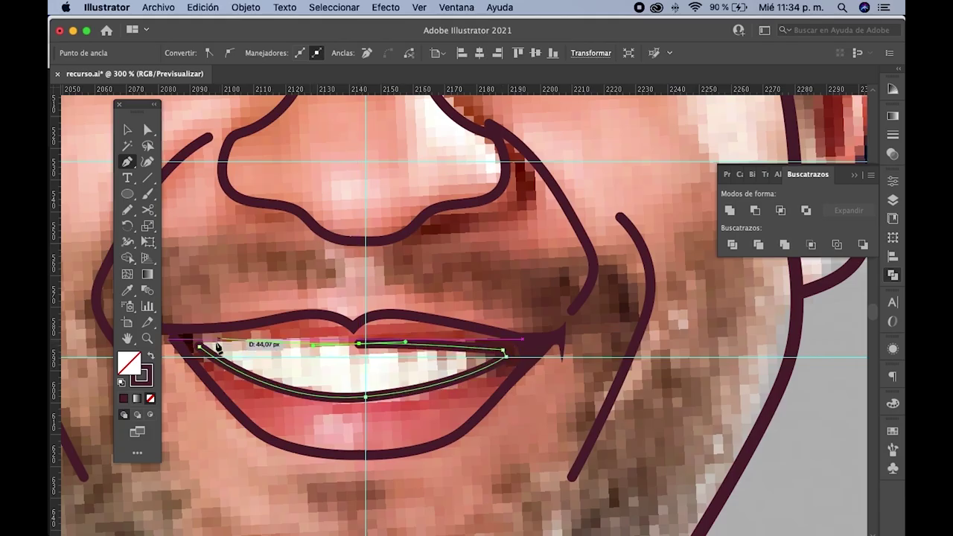
pyautogui.moveTo(200, 348); pyautogui.dragTo(139, 362)
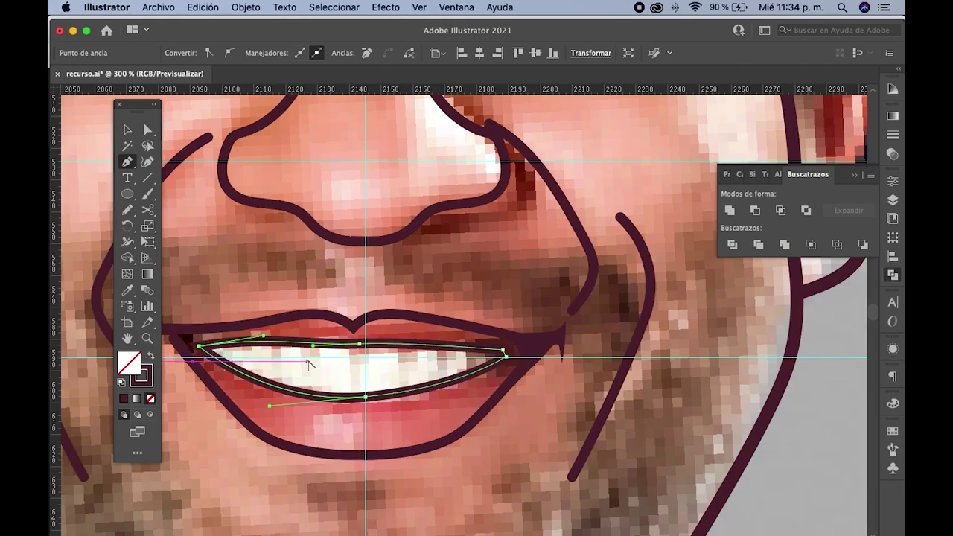
pyautogui.scroll(-5, 311, 365)
# - Deselect and toggle Outline view to check the white-filled teeth shape
pyautogui.press('v')
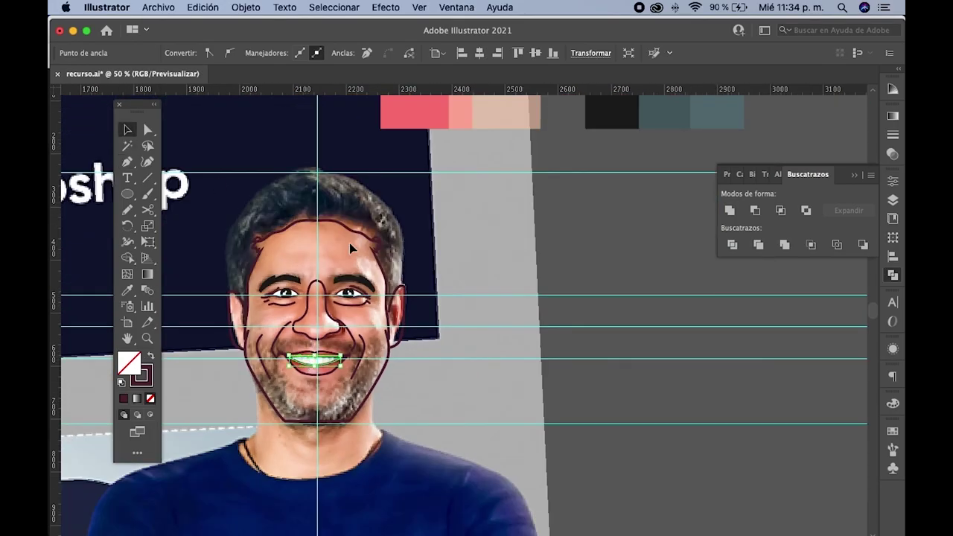
pyautogui.click(418, 347)
pyautogui.hotkey('ctrl', 'y')
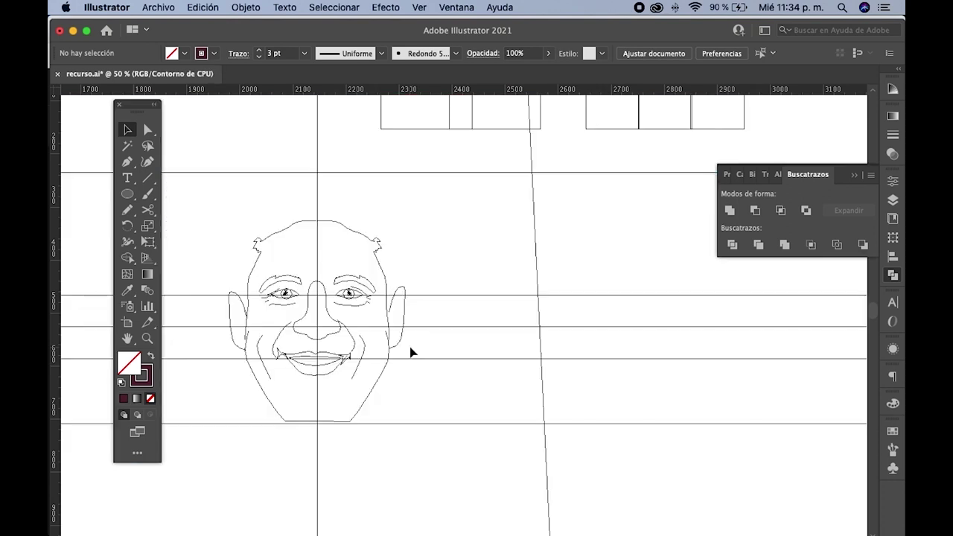
pyautogui.hotkey('ctrl', 'y')
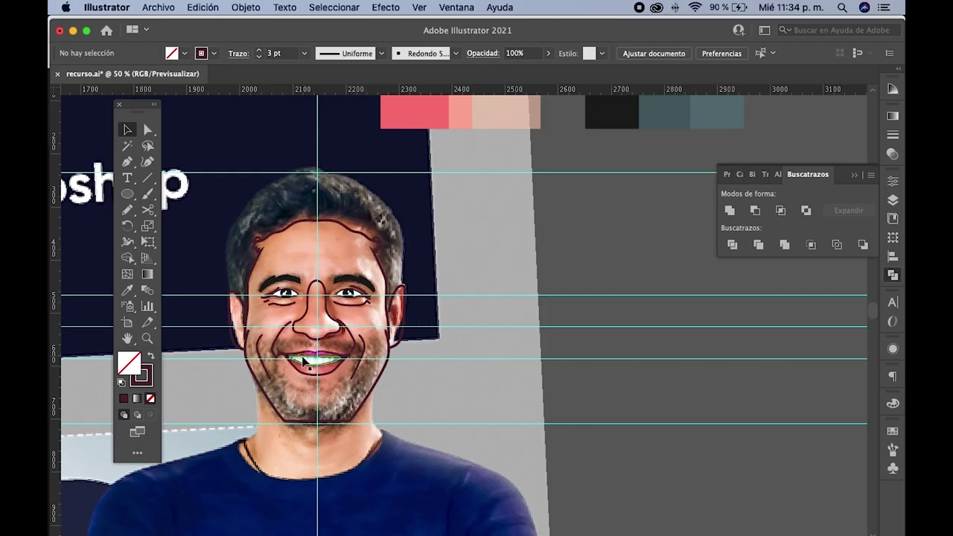
# - Nudge the lips and teeth artwork into place on the mouth and zoom in on the face
pyautogui.hotkey('ctrl', '+')
pyautogui.moveTo(350, 361); pyautogui.dragTo(350, 362)
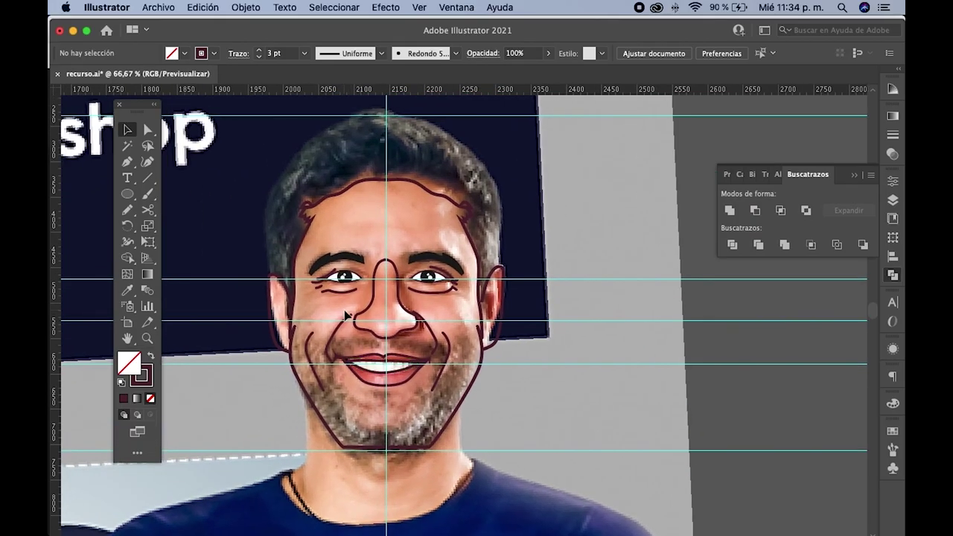
pyautogui.scroll(-1, 353, 313)
pyautogui.scroll(-1, 353, 313)
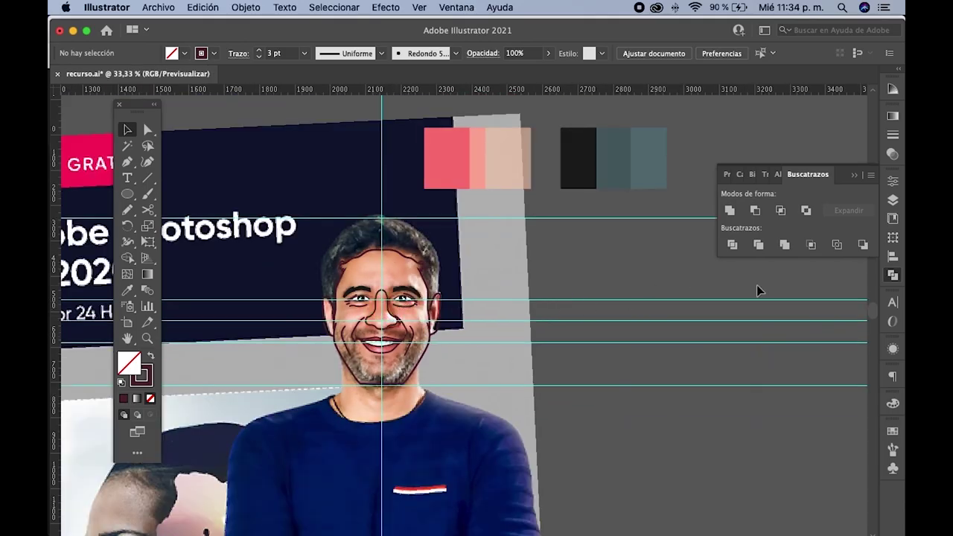
pyautogui.hotkey('ctrl', '+')
pyautogui.hotkey('ctrl', '+')
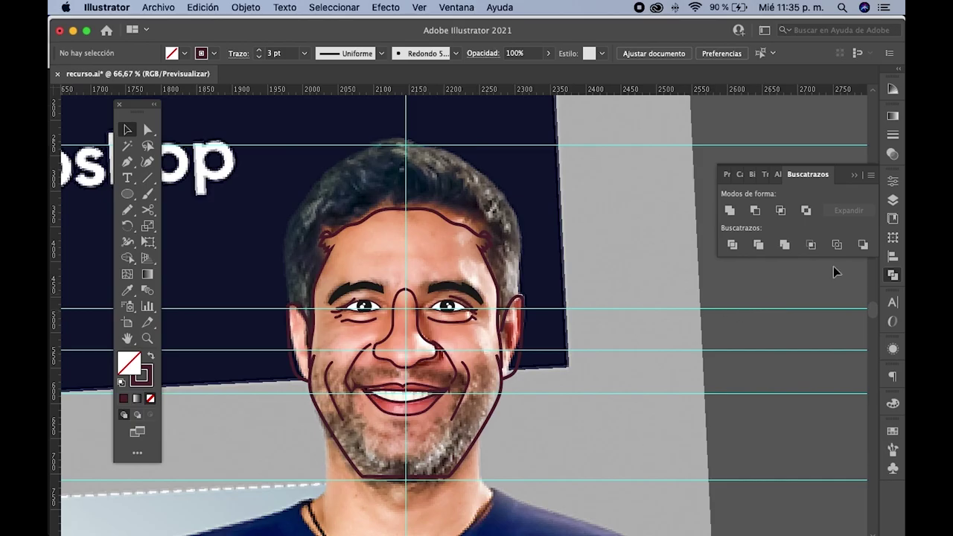
# - Add a new layer named 'color' in the Layers panel
pyautogui.click(893, 202)
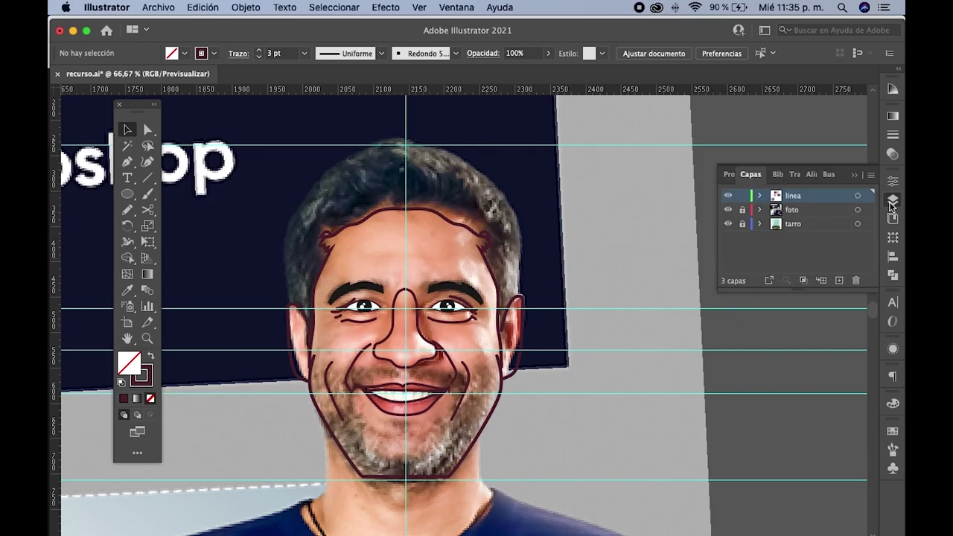
pyautogui.click(839, 280)
pyautogui.doubleClick(797, 197)
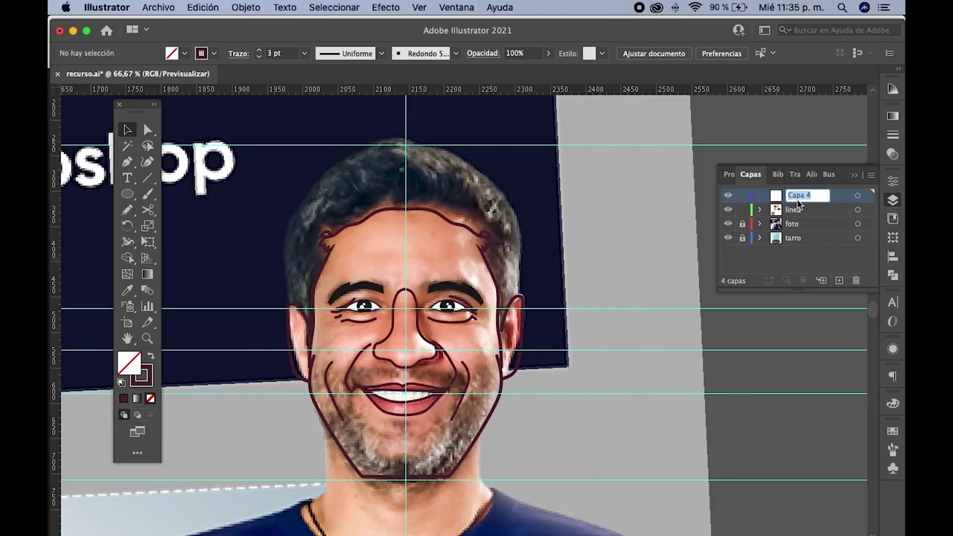
pyautogui.write('color')
pyautogui.press('Return')
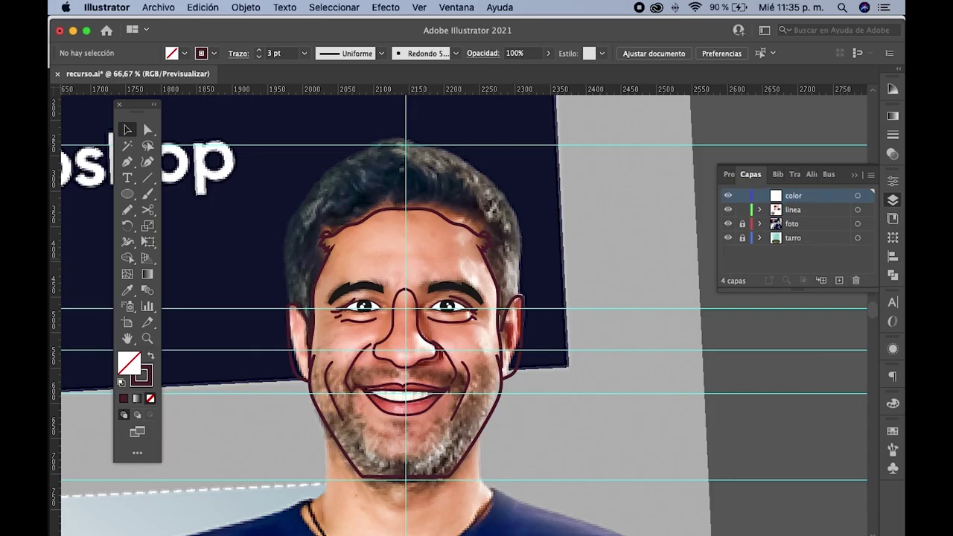
# - Select all the colour swatch rectangles and remove them from the linea layer
pyautogui.scroll(-1, 658, 227)
pyautogui.scroll(-1, 660, 201)
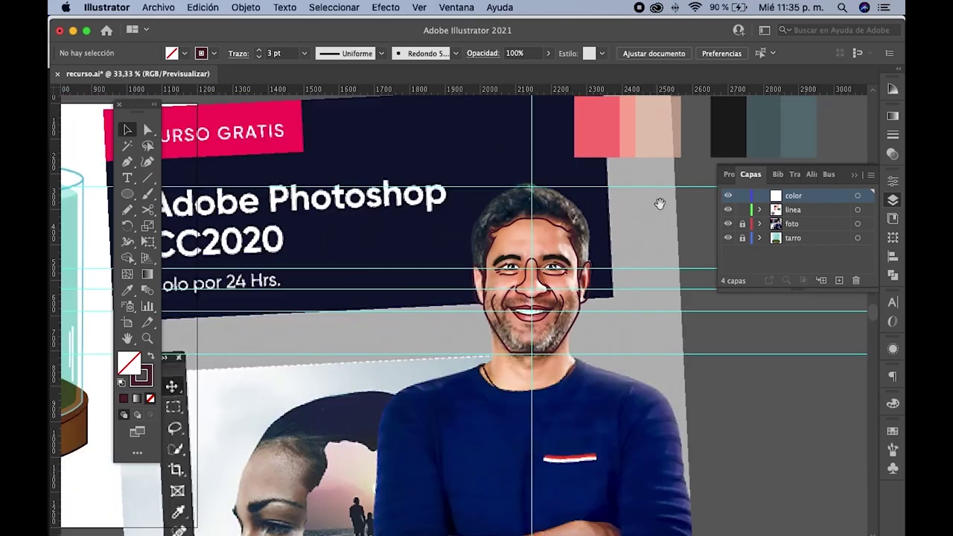
pyautogui.hscroll(3, 660, 202)
pyautogui.scroll(3, 509, 329)
pyautogui.click(488, 317)
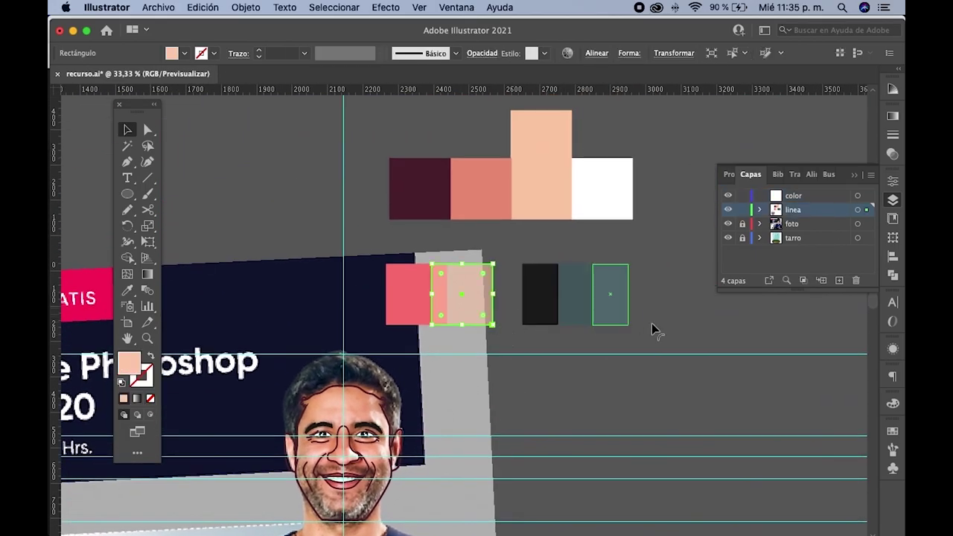
pyautogui.moveTo(377, 132); pyautogui.dragTo(430, 292)
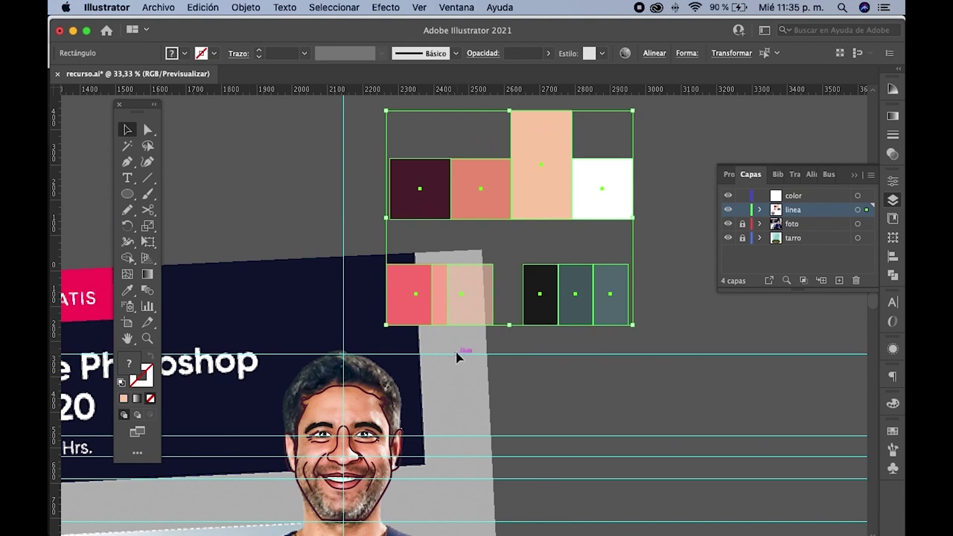
pyautogui.press('Delete')
# - Paste the swatches into the color layer and move them lower right
pyautogui.scroll(-2, 536, 283)
pyautogui.hscroll(-1, 537, 283)
pyautogui.scroll(-1, 580, 238)
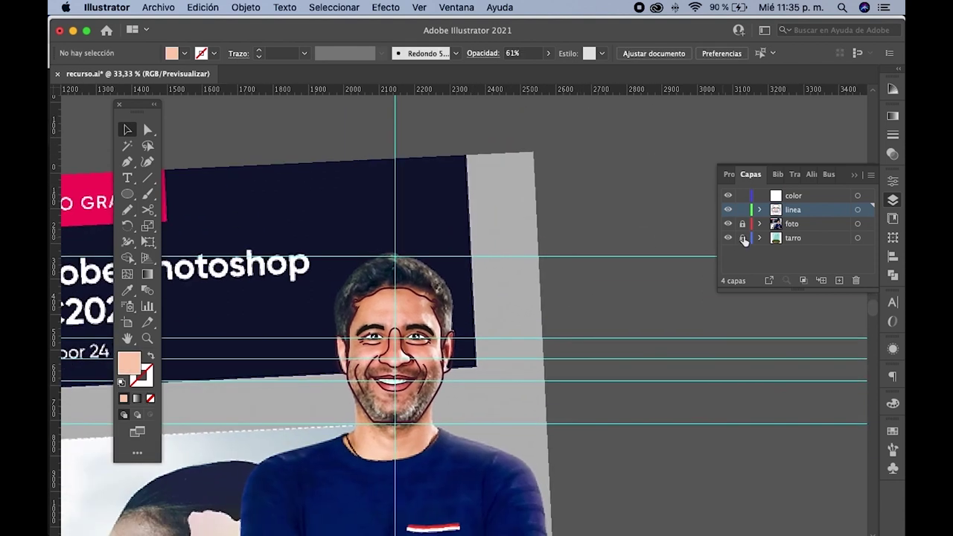
pyautogui.click(814, 195)
pyautogui.press('super+f')
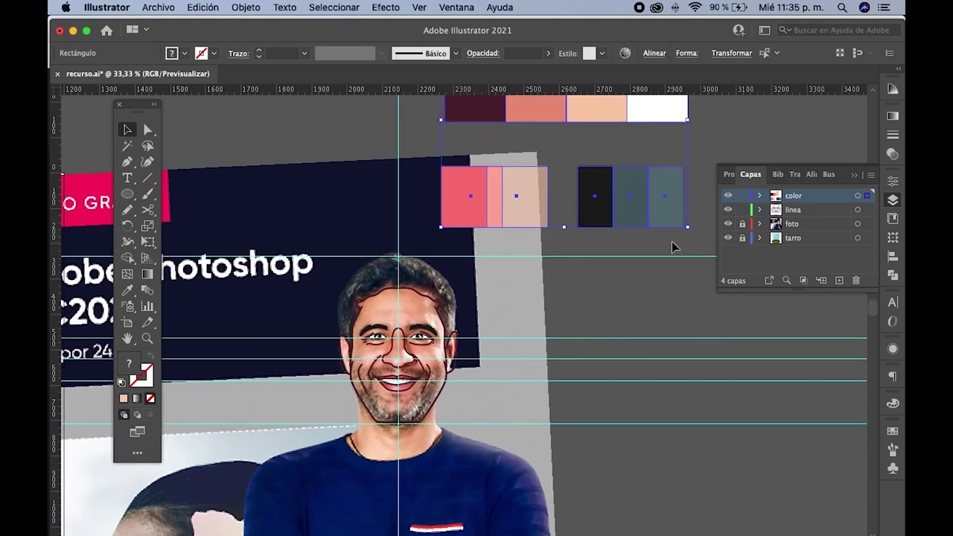
pyautogui.moveTo(492, 222)
pyautogui.mouseDown()
pyautogui.moveTo(569, 251)
pyautogui.moveTo(564, 389)
pyautogui.moveTo(567, 269)
pyautogui.moveTo(541, 292)
pyautogui.mouseUp()
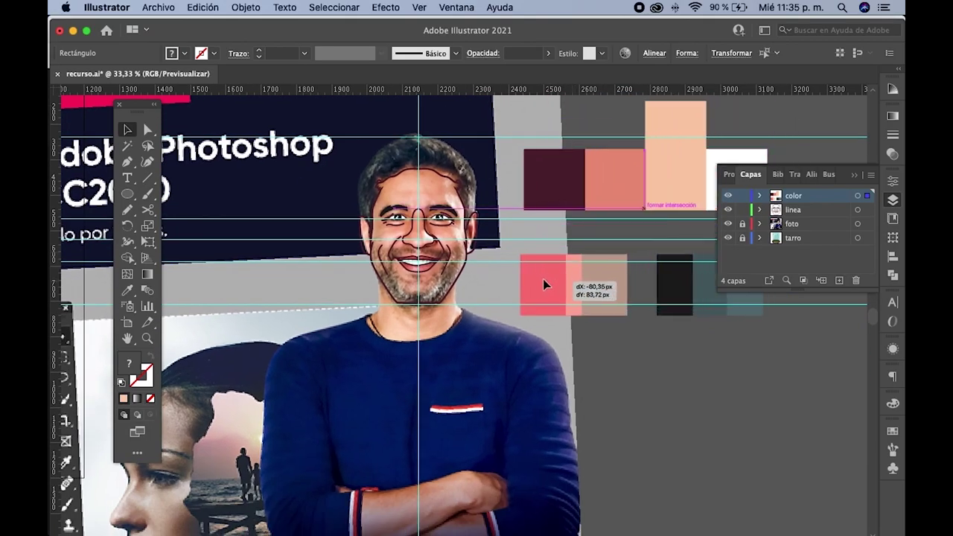
pyautogui.scroll(1, 470, 260)
pyautogui.scroll(2, 470, 259)
pyautogui.hscroll(2, 470, 259)
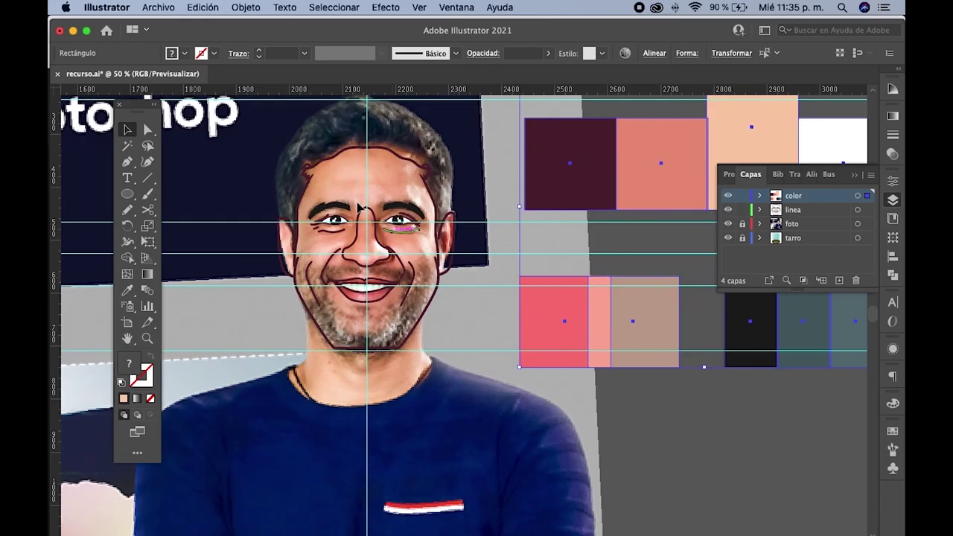
# - Lock the linea layer and move the color layer beneath it
pyautogui.press('n')
pyautogui.scroll(1, 318, 184)
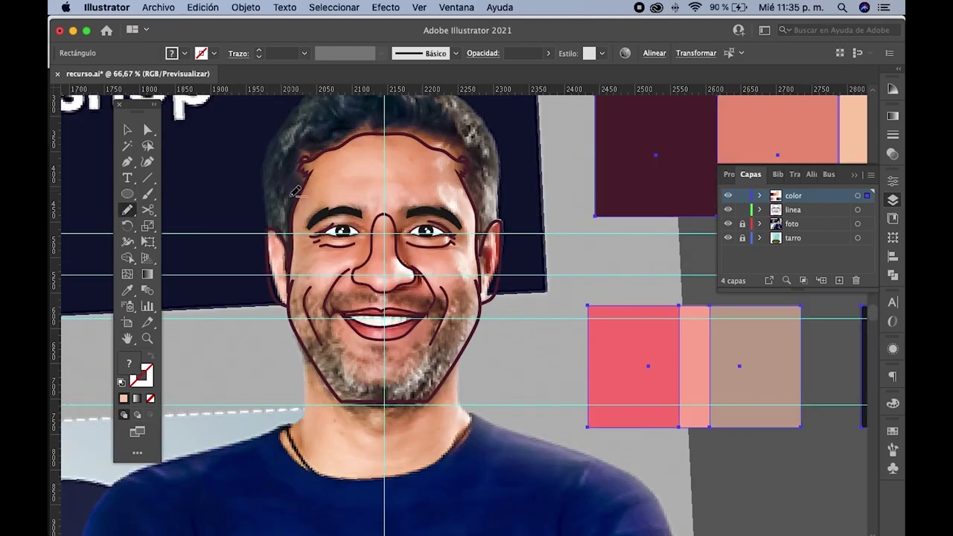
pyautogui.scroll(1, 295, 249)
pyautogui.scroll(1, 295, 249)
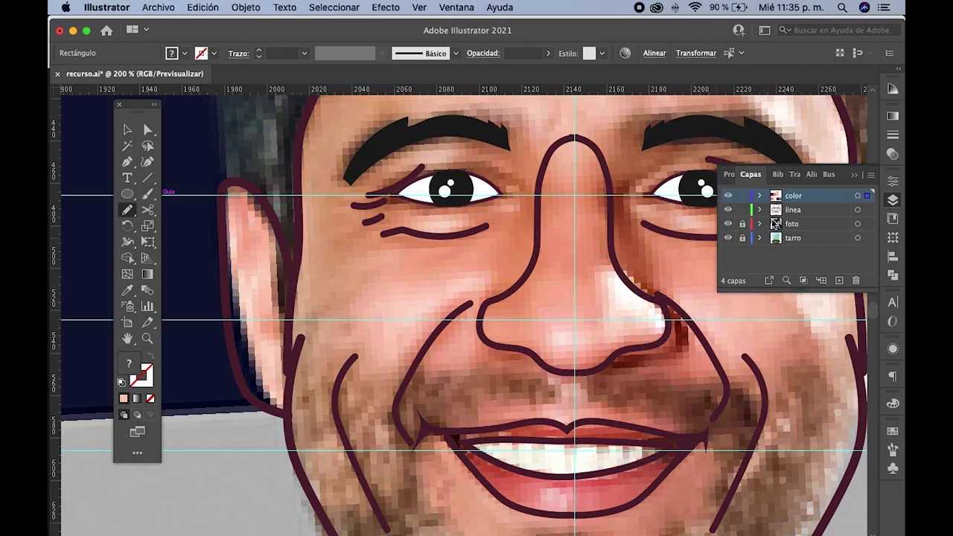
pyautogui.click(742, 211)
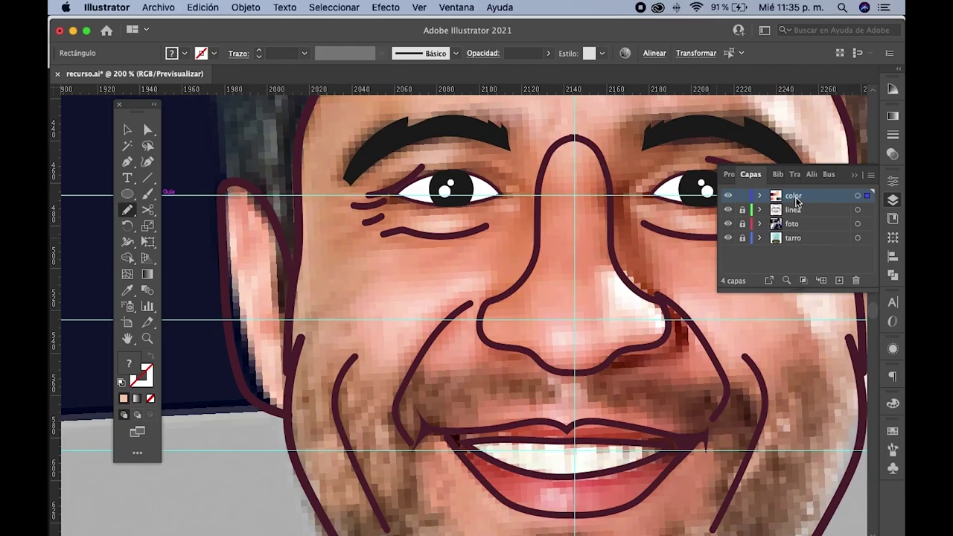
pyautogui.moveTo(796, 201); pyautogui.dragTo(799, 220)
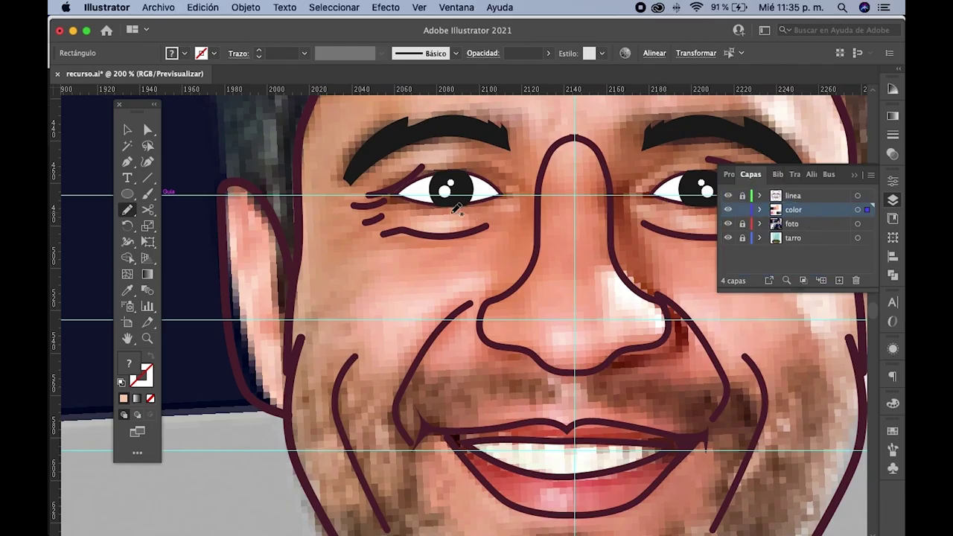
# - Pencil-trace the face outline from the left ear down the jawline and chin
pyautogui.hotkey('ctrl', '-')
pyautogui.hotkey('ctrl', '-')
pyautogui.hotkey('ctrl', '-')
pyautogui.hotkey('ctrl', '+')
pyautogui.hotkey('ctrl', '+')
pyautogui.hotkey('ctrl', '+')
pyautogui.moveTo(328, 254)
pyautogui.mouseDown()
pyautogui.moveTo(266, 164)
pyautogui.moveTo(271, 332)
pyautogui.moveTo(328, 396)
pyautogui.mouseUp()
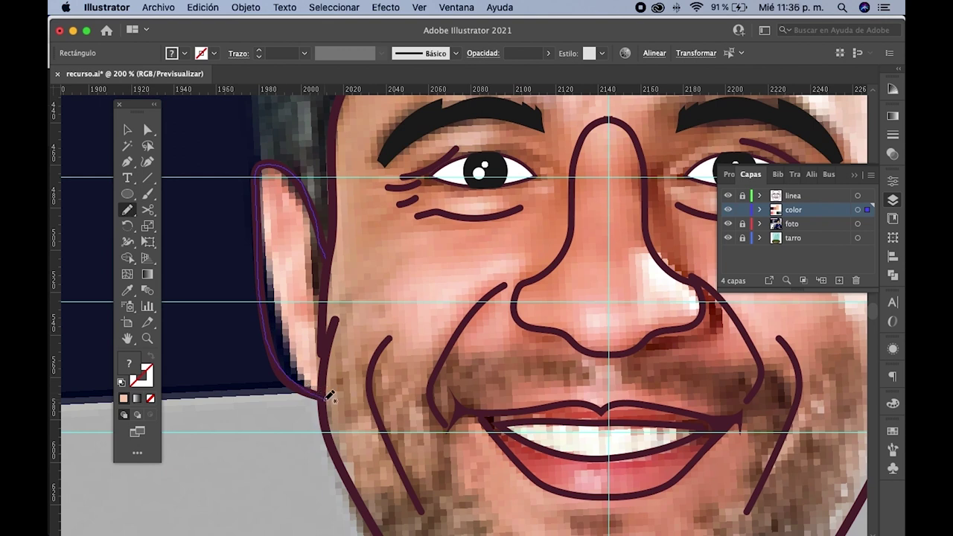
pyautogui.press('super+minus')
pyautogui.scroll(-3, 286, 203)
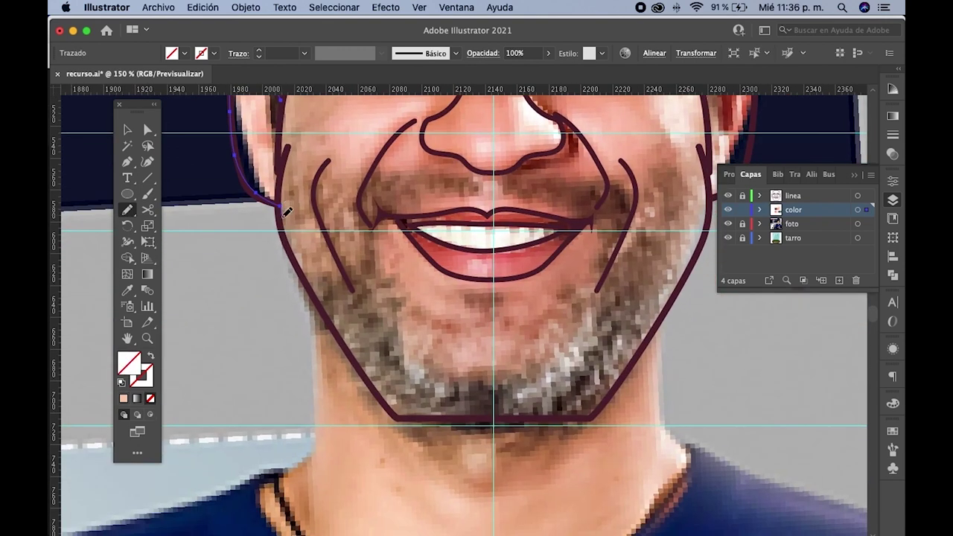
pyautogui.moveTo(321, 300); pyautogui.dragTo(348, 347)
pyautogui.moveTo(398, 411)
pyautogui.mouseDown()
pyautogui.moveTo(584, 415)
pyautogui.moveTo(400, 457)
pyautogui.moveTo(371, 478)
pyautogui.moveTo(400, 445)
pyautogui.mouseUp()
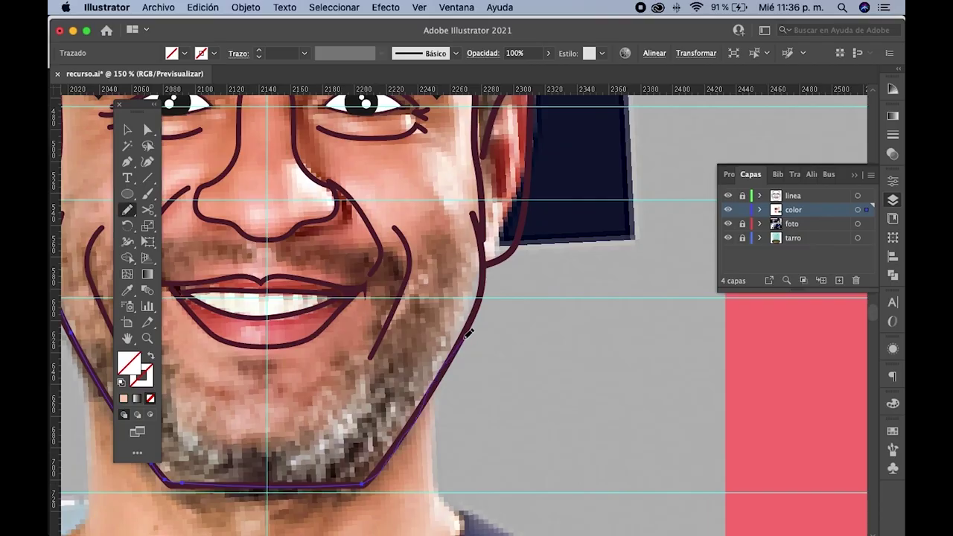
# - Continue the face outline up the right ear, across the temple and forehead
pyautogui.moveTo(485, 264); pyautogui.dragTo(493, 357)
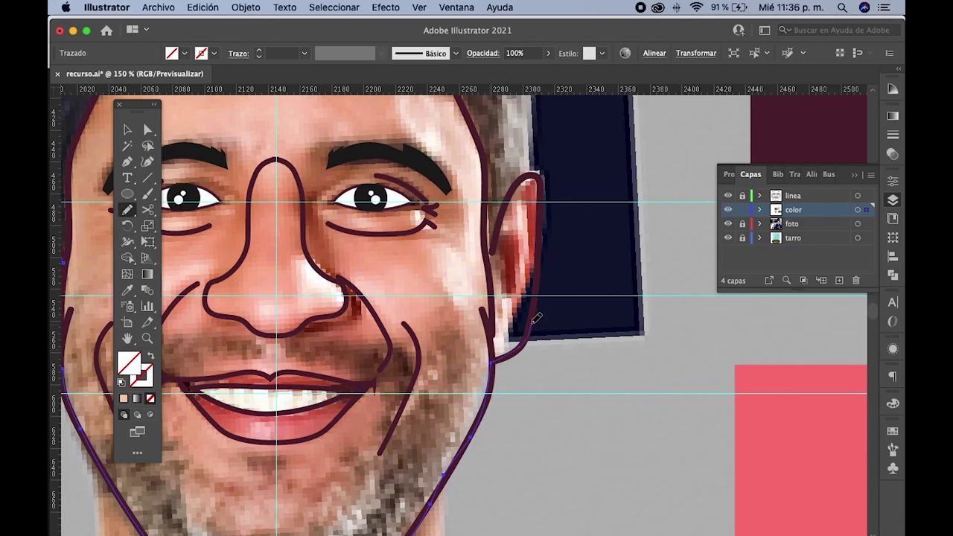
pyautogui.moveTo(539, 282)
pyautogui.mouseDown()
pyautogui.moveTo(539, 175)
pyautogui.moveTo(491, 227)
pyautogui.moveTo(489, 163)
pyautogui.moveTo(584, 298)
pyautogui.moveTo(560, 239)
pyautogui.moveTo(569, 192)
pyautogui.mouseUp()
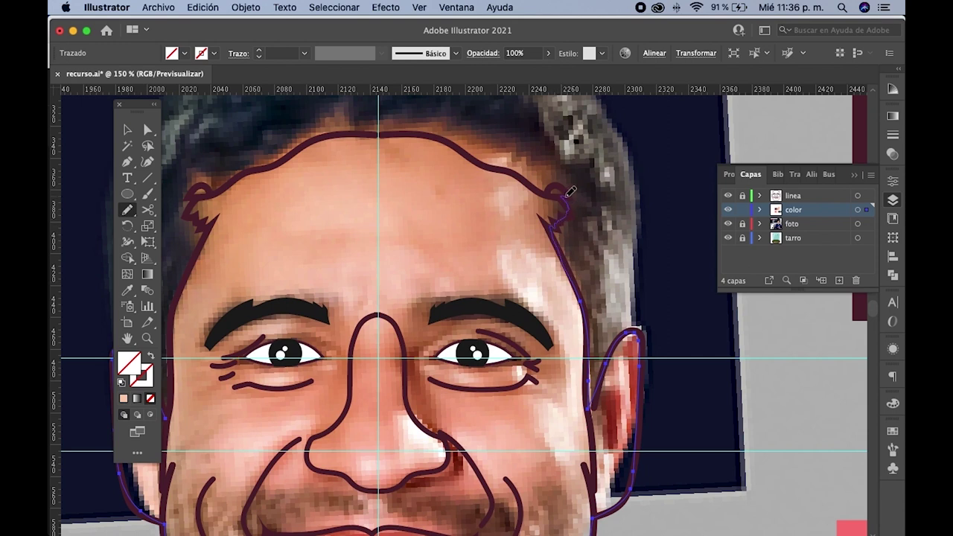
pyautogui.moveTo(488, 158)
pyautogui.mouseDown()
pyautogui.moveTo(425, 134)
pyautogui.moveTo(338, 134)
pyautogui.moveTo(305, 147)
pyautogui.mouseUp()
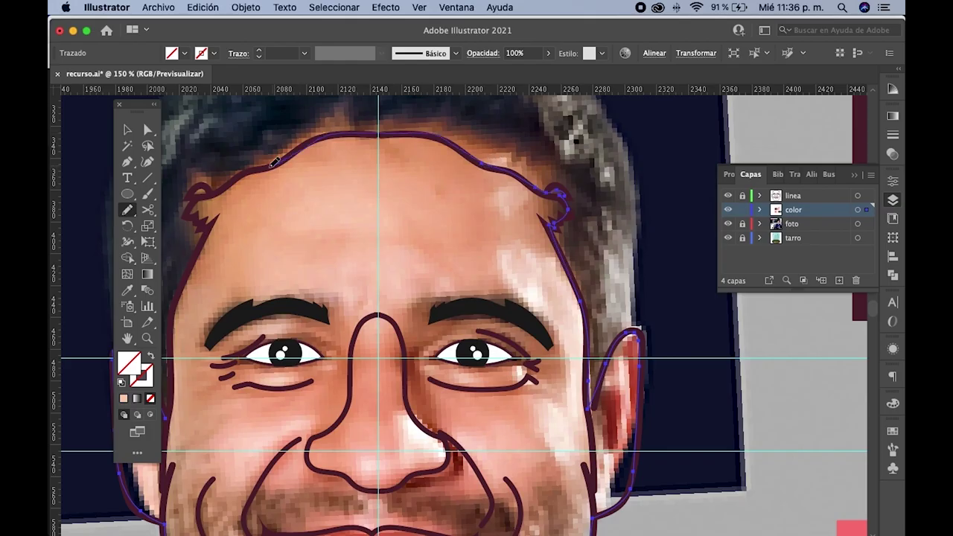
pyautogui.moveTo(248, 172)
pyautogui.mouseDown()
pyautogui.moveTo(198, 196)
pyautogui.moveTo(171, 417)
pyautogui.moveTo(181, 407)
pyautogui.mouseUp()
pyautogui.press('super+minus')
pyautogui.press('super+minus')
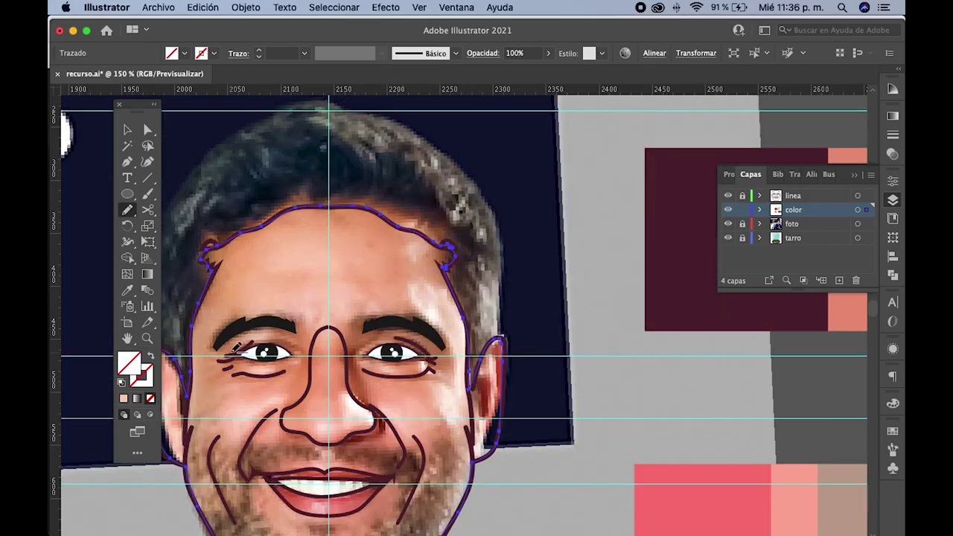
pyautogui.scroll(-4, 244, 339)
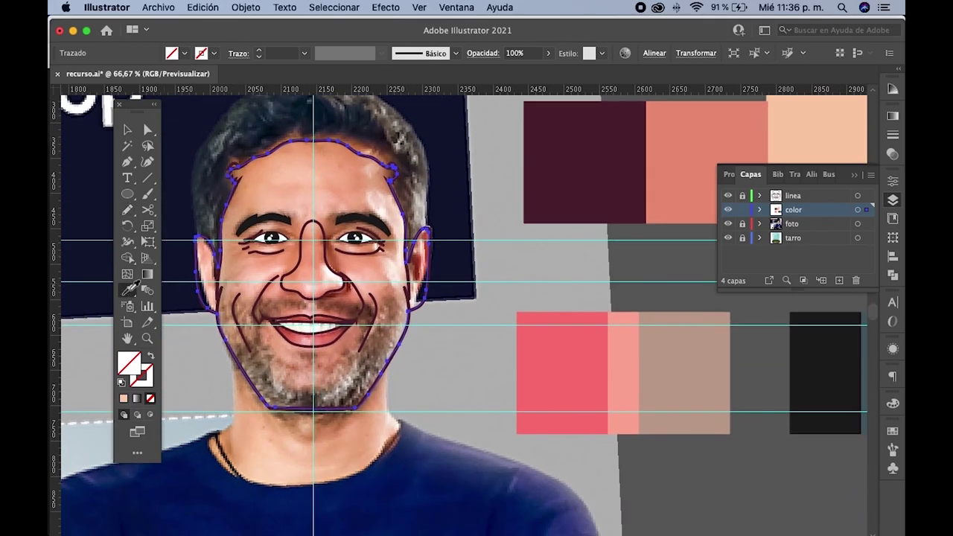
# - Fill the face path with the peach swatch colour, check it, and deselect
pyautogui.press('super+minus')
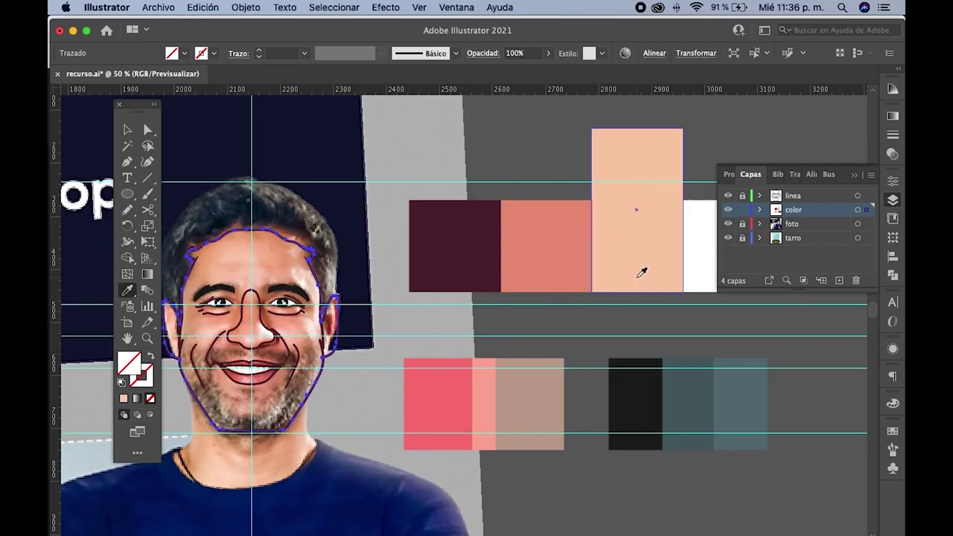
pyautogui.click(638, 277)
pyautogui.click(127, 129)
pyautogui.click(316, 287)
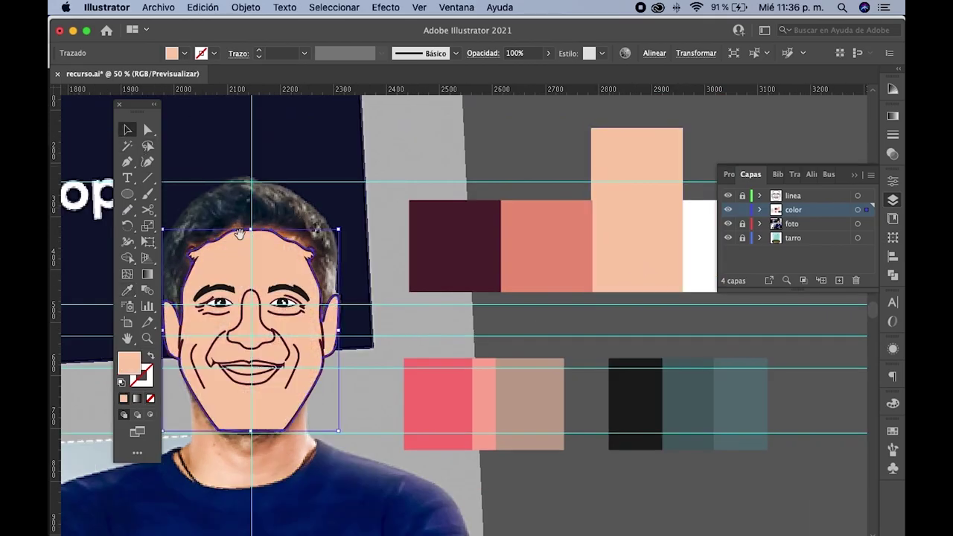
pyautogui.hscroll(-3, 317, 287)
pyautogui.keyDown('alt'); pyautogui.scroll(1, 317, 287); pyautogui.keyUp('alt')
pyautogui.hscroll(-3, 316, 288)
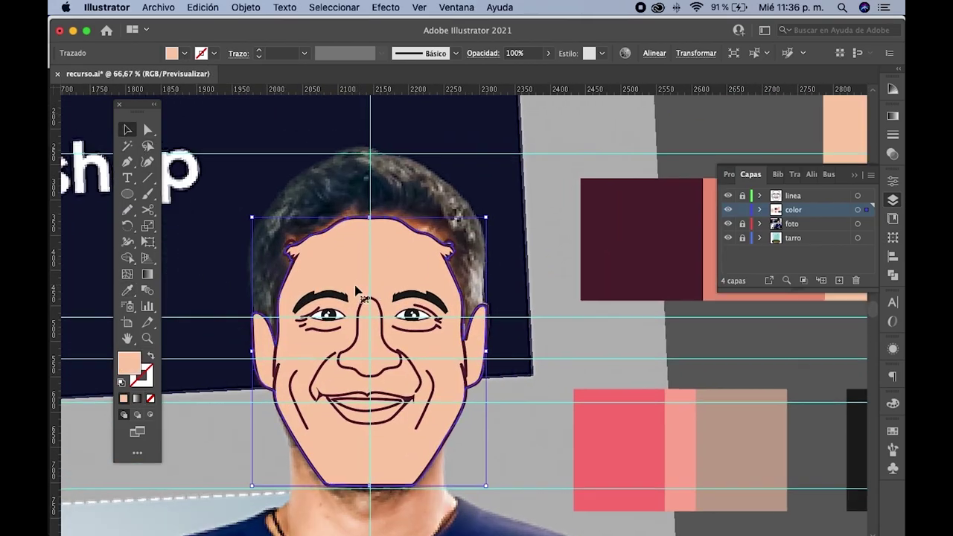
pyautogui.click(287, 223)
pyautogui.press('n')
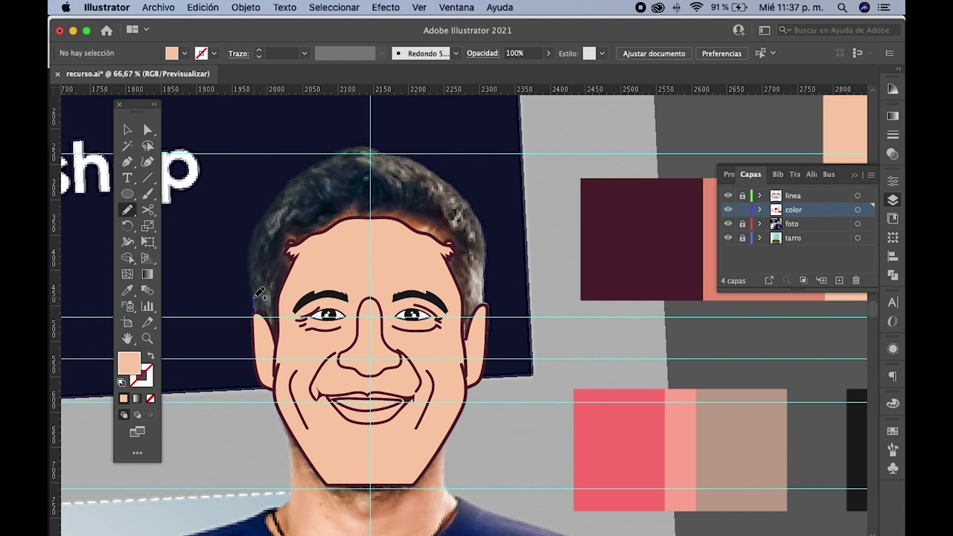
# - Draw the hair shape along the top of the head and fill it with the dark swatch
pyautogui.moveTo(254, 289)
pyautogui.mouseDown()
pyautogui.moveTo(263, 218)
pyautogui.moveTo(291, 183)
pyautogui.moveTo(348, 152)
pyautogui.moveTo(400, 150)
pyautogui.moveTo(435, 165)
pyautogui.moveTo(478, 201)
pyautogui.moveTo(488, 224)
pyautogui.moveTo(493, 277)
pyautogui.moveTo(475, 339)
pyautogui.moveTo(379, 298)
pyautogui.moveTo(262, 313)
pyautogui.mouseUp()
pyautogui.click(128, 290)
pyautogui.scroll(-3, 266, 293)
pyautogui.scroll(-2, 267, 292)
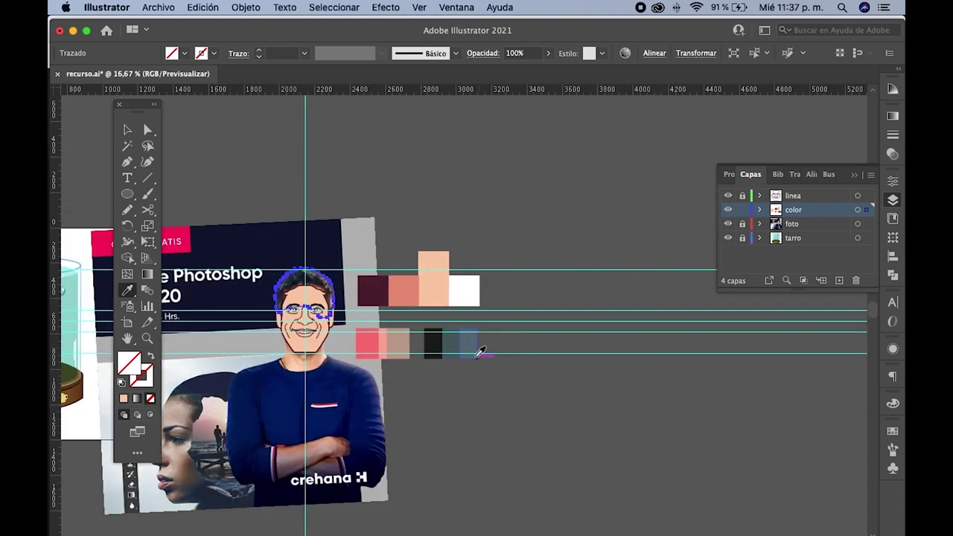
pyautogui.click(434, 343)
pyautogui.scroll(3, 265, 288)
# - Send the hair shape behind the face outline and deselect it
pyautogui.rightClick(352, 284)
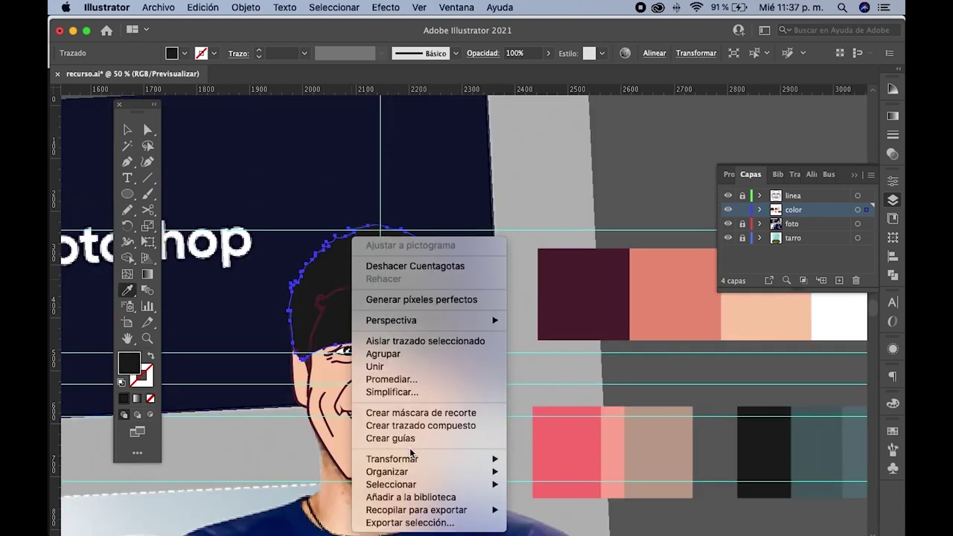
pyautogui.moveTo(387, 471)
pyautogui.click(534, 503)
pyautogui.click(128, 130)
pyautogui.click(319, 206)
pyautogui.scroll(-1, 319, 205)
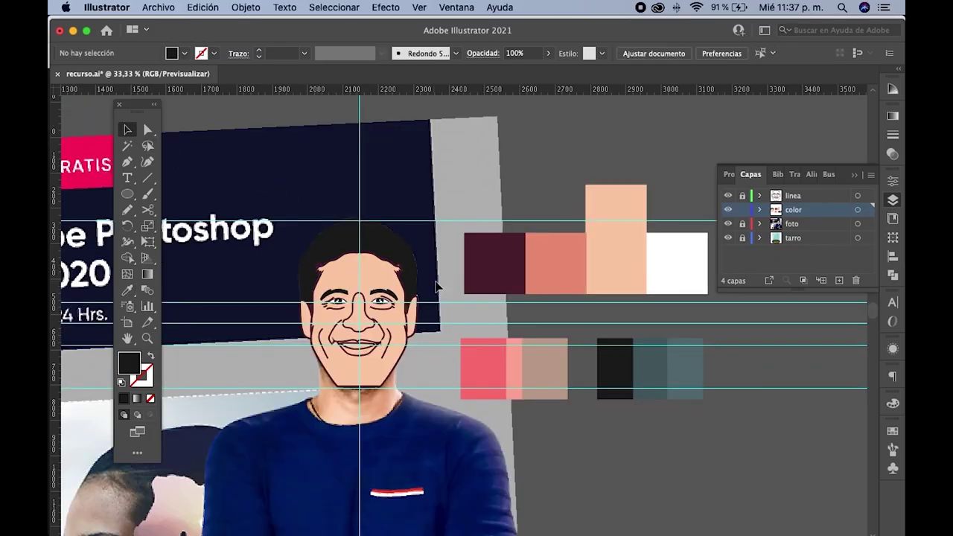
# - Activate the foto layer and move the reference photo down and to the right
pyautogui.scroll(-1, 431, 309)
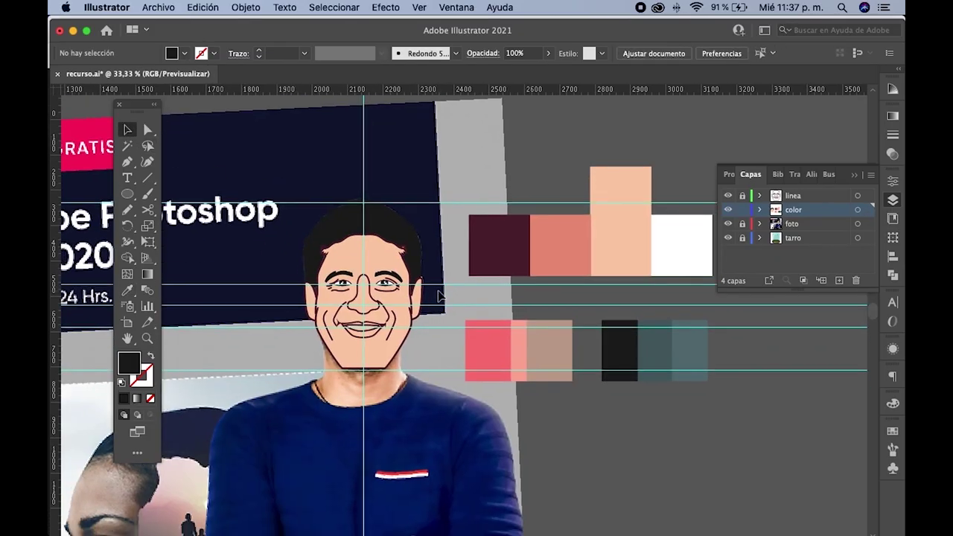
pyautogui.click(795, 227)
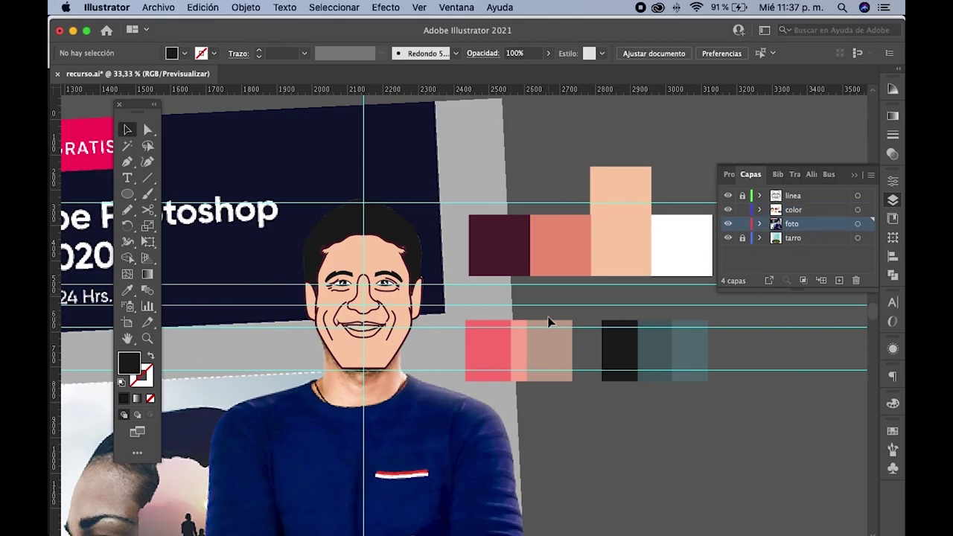
pyautogui.scroll(-1, 417, 328)
pyautogui.scroll(-1, 406, 331)
pyautogui.scroll(-1, 395, 335)
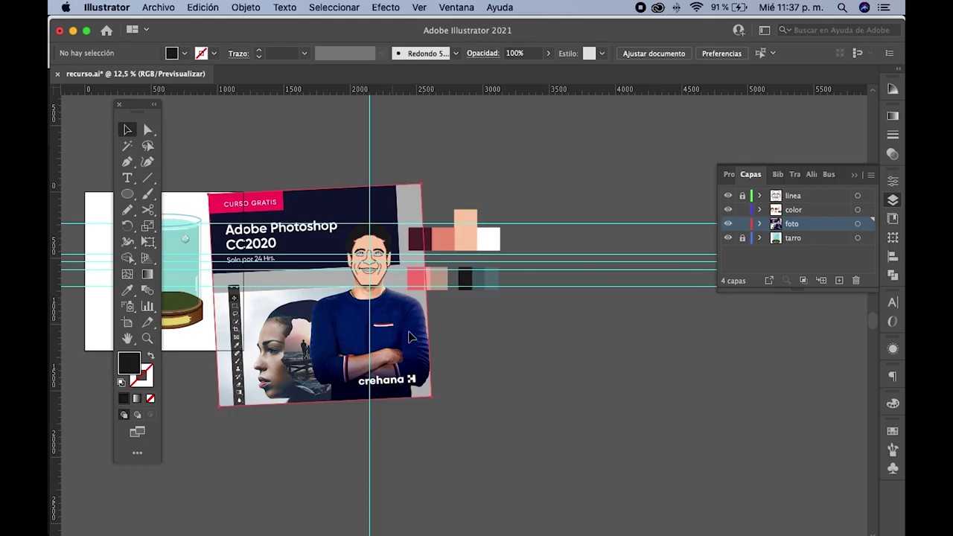
pyautogui.moveTo(378, 265); pyautogui.dragTo(593, 363)
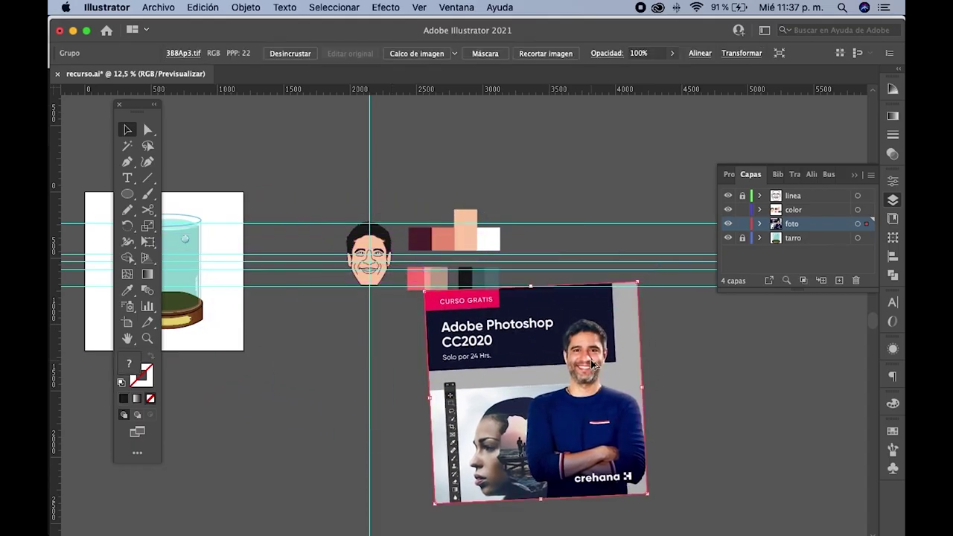
pyautogui.scroll(1, 594, 363)
pyautogui.hscroll(2, 581, 350)
# - Clip the photo to a freehand oval drawn around the man's head
pyautogui.press('n')
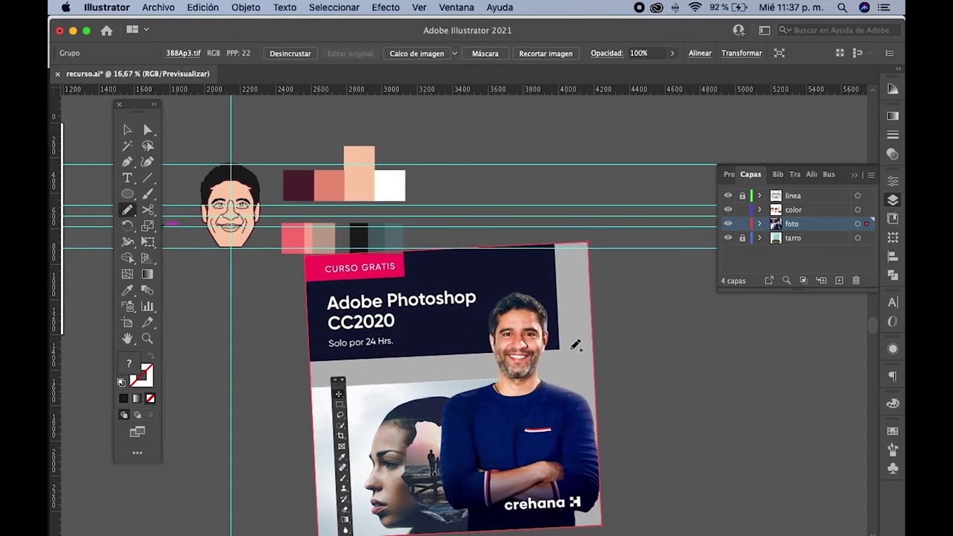
pyautogui.moveTo(504, 290)
pyautogui.mouseDown()
pyautogui.moveTo(504, 366)
pyautogui.moveTo(517, 290)
pyautogui.mouseUp()
pyautogui.click(127, 130)
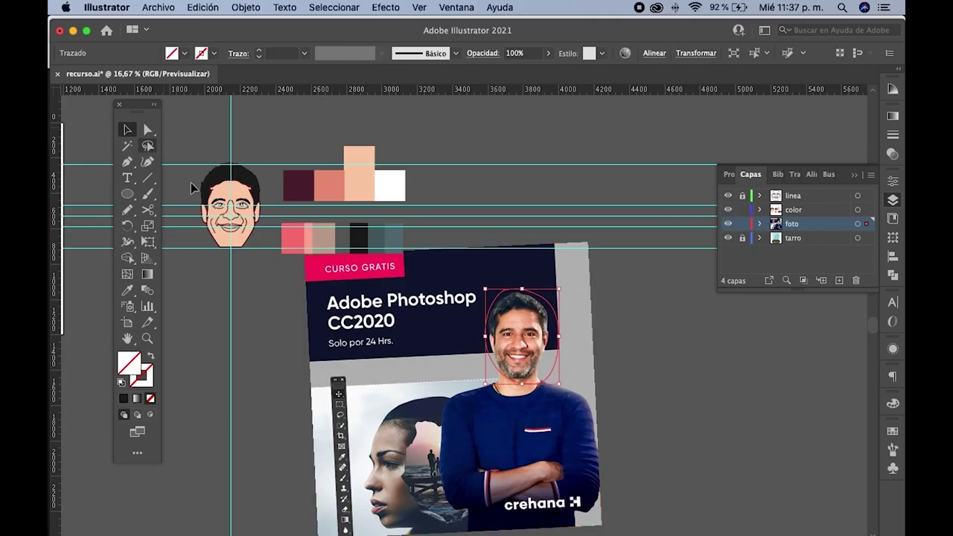
pyautogui.keyDown('shift'); pyautogui.click(526, 341); pyautogui.keyUp('shift')
pyautogui.rightClick(521, 323)
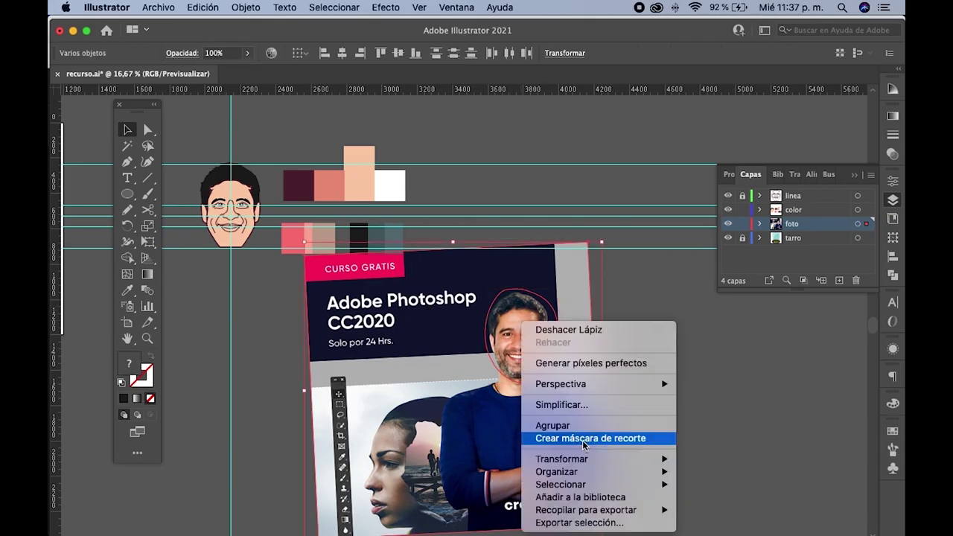
pyautogui.click(582, 440)
# - Place the clipped head beside the cartoon face and lock the foto layer
pyautogui.moveTo(549, 355); pyautogui.dragTo(214, 227)
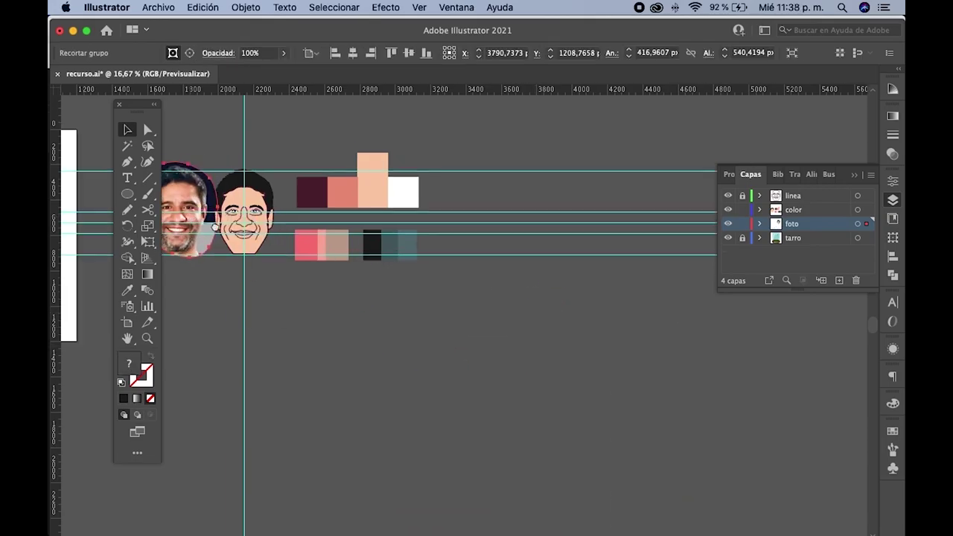
pyautogui.press('super+plus')
pyautogui.press('super+plus')
pyautogui.press('super+plus')
pyautogui.moveTo(336, 221); pyautogui.dragTo(349, 226)
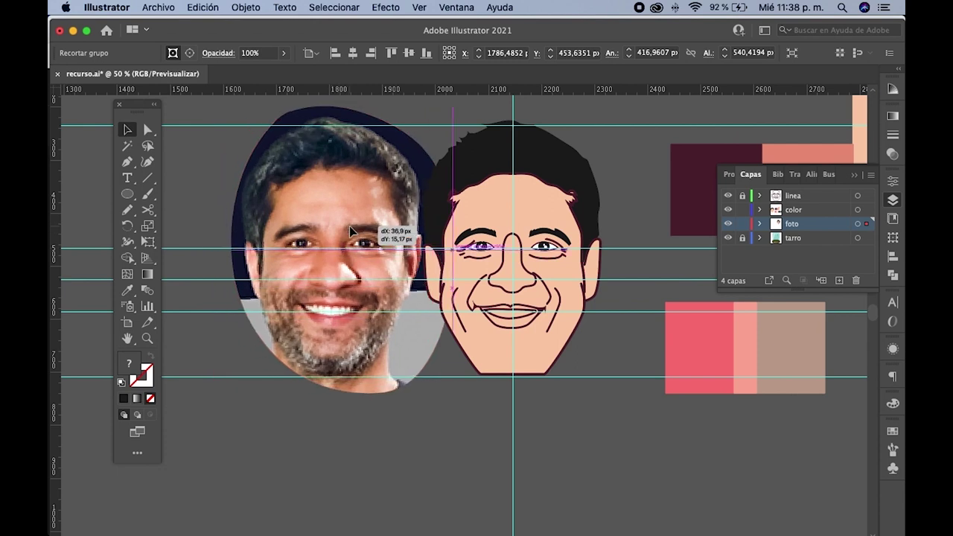
pyautogui.hscroll(3, 346, 227)
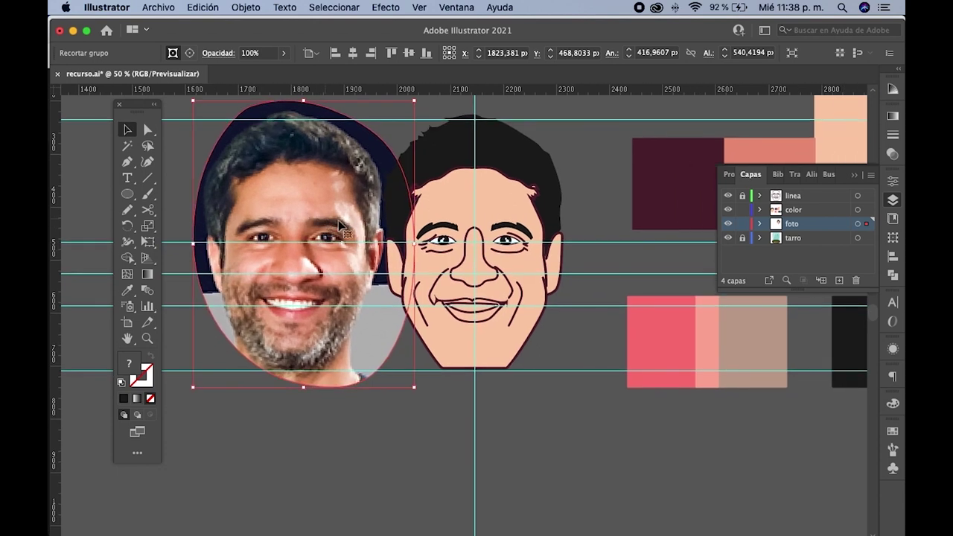
pyautogui.hscroll(3, 341, 226)
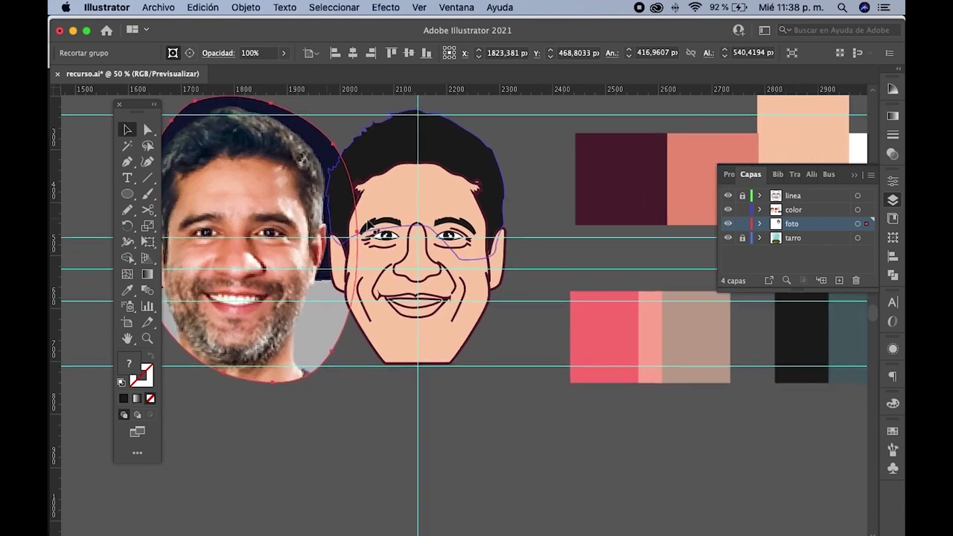
pyautogui.click(742, 224)
pyautogui.click(817, 212)
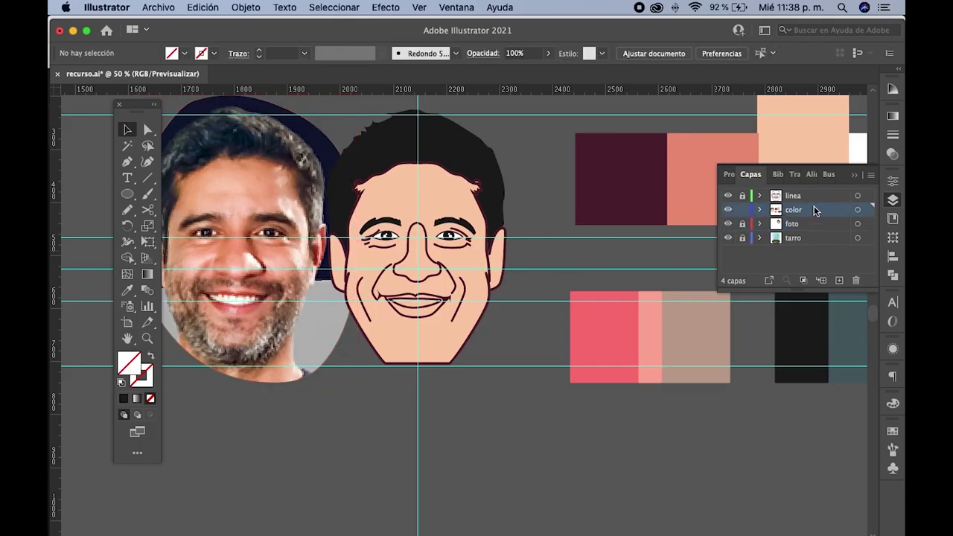
pyautogui.hscroll(2, 522, 263)
pyautogui.scroll(1, 523, 263)
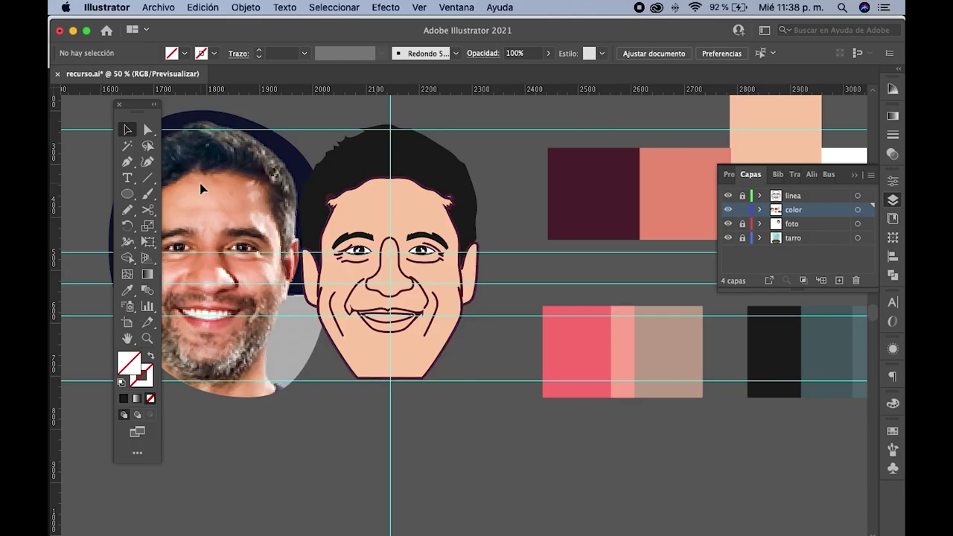
pyautogui.click(127, 209)
pyautogui.scroll(1, 381, 212)
pyautogui.moveTo(437, 223)
pyautogui.mouseDown()
pyautogui.moveTo(406, 221)
pyautogui.moveTo(477, 231)
pyautogui.moveTo(392, 232)
pyautogui.mouseUp()
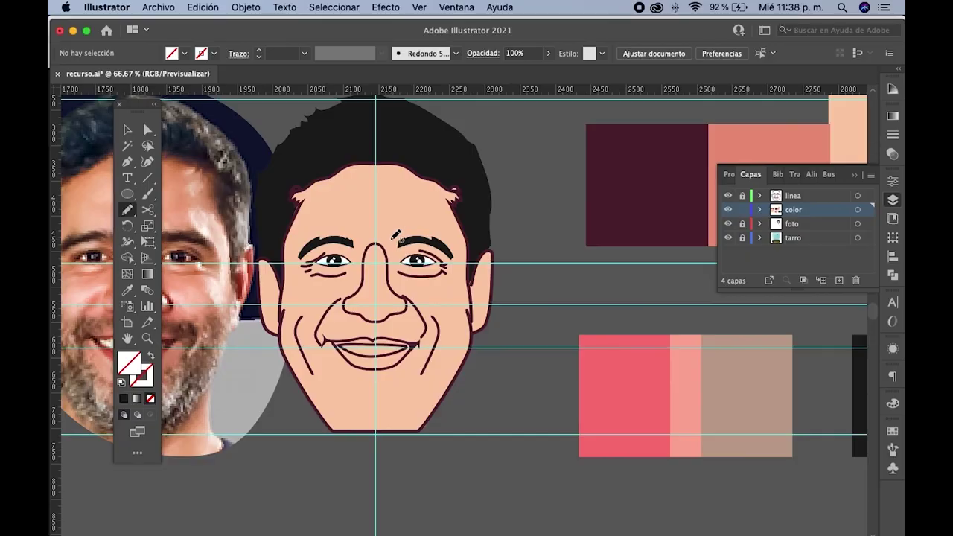
pyautogui.moveTo(365, 262); pyautogui.dragTo(466, 266)
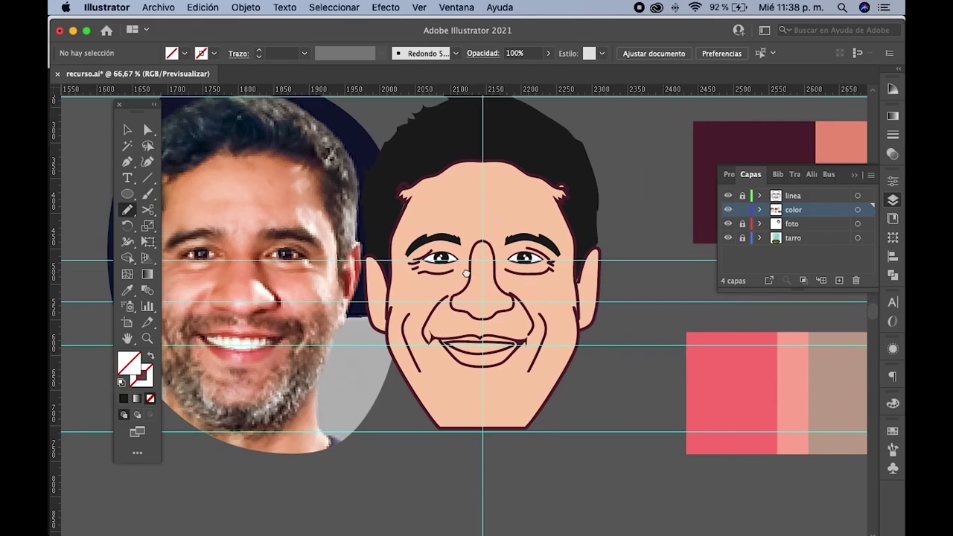
pyautogui.scroll(-4, 449, 262)
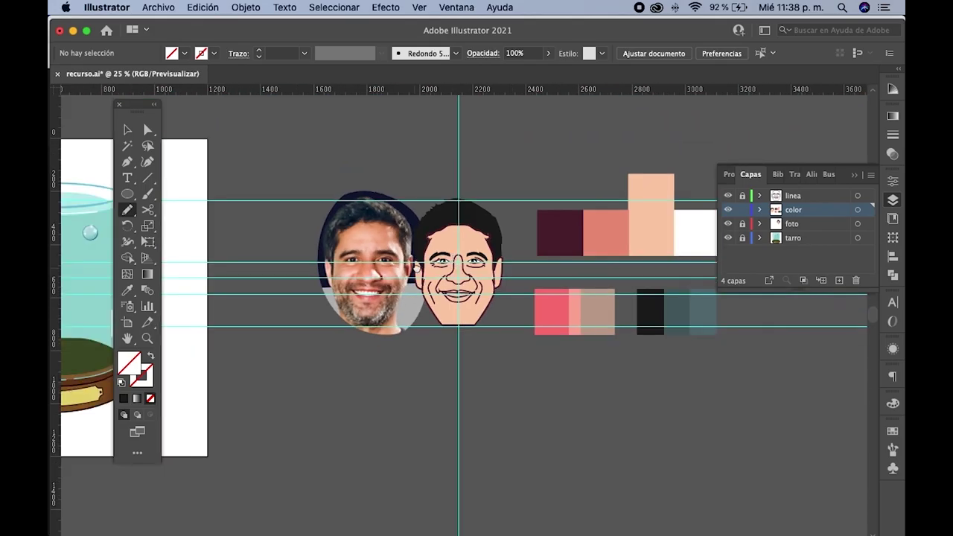
pyautogui.scroll(1, 417, 261)
pyautogui.scroll(1, 409, 261)
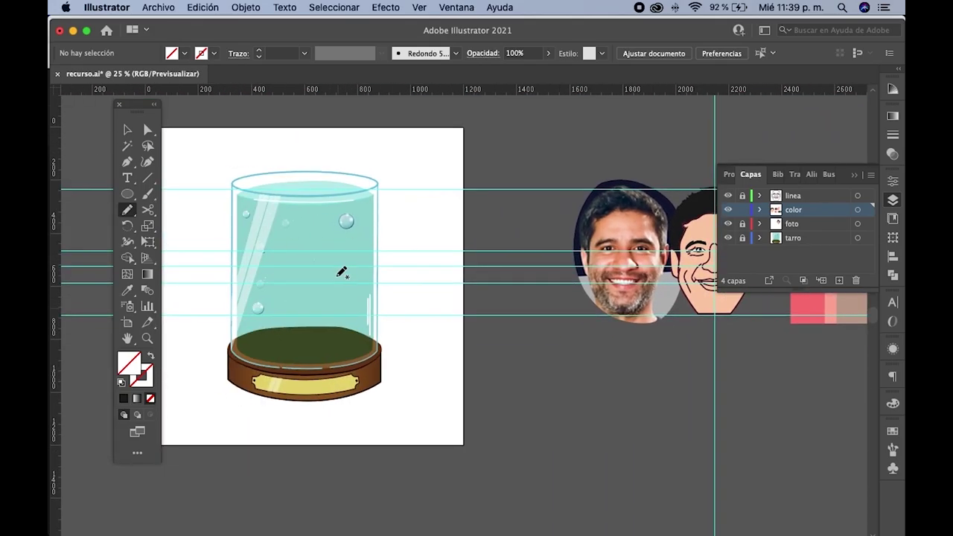
pyautogui.hscroll(5, 342, 272)
pyautogui.hscroll(3, 342, 273)
pyautogui.scroll(1, 428, 279)
pyautogui.scroll(2, 419, 282)
pyautogui.scroll(1, 414, 278)
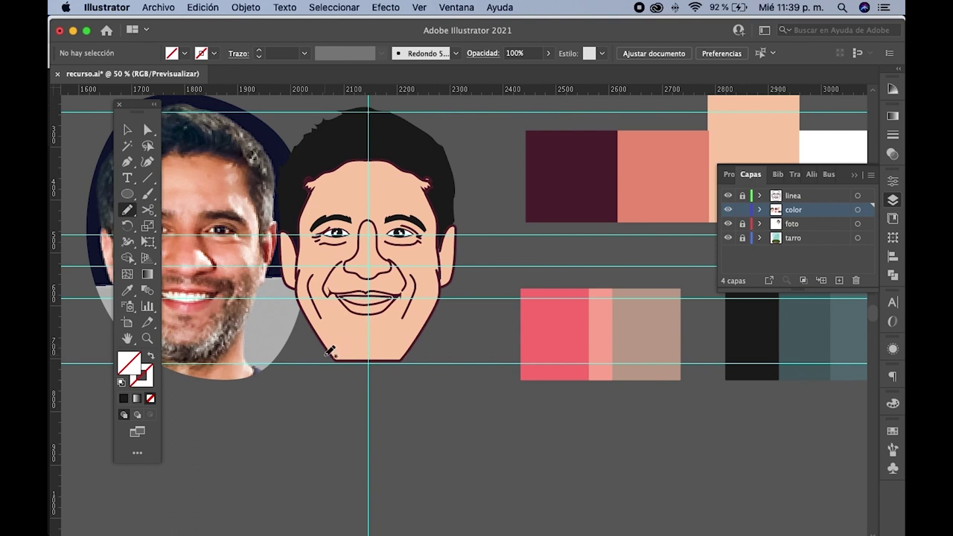
# - Draw a shadow shape along the right jaw and chin, filled with the salmon swatch
pyautogui.moveTo(330, 353); pyautogui.dragTo(345, 355)
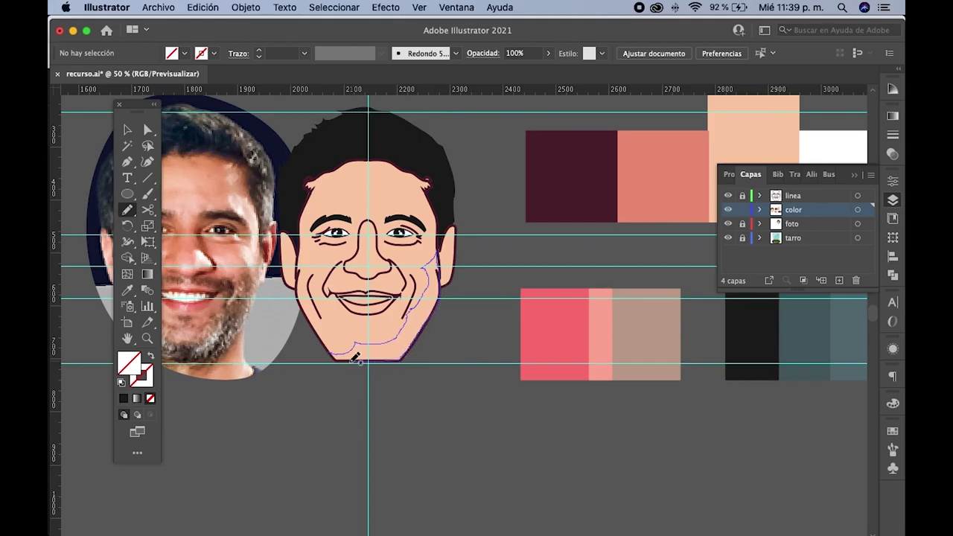
pyautogui.moveTo(371, 357); pyautogui.dragTo(335, 341)
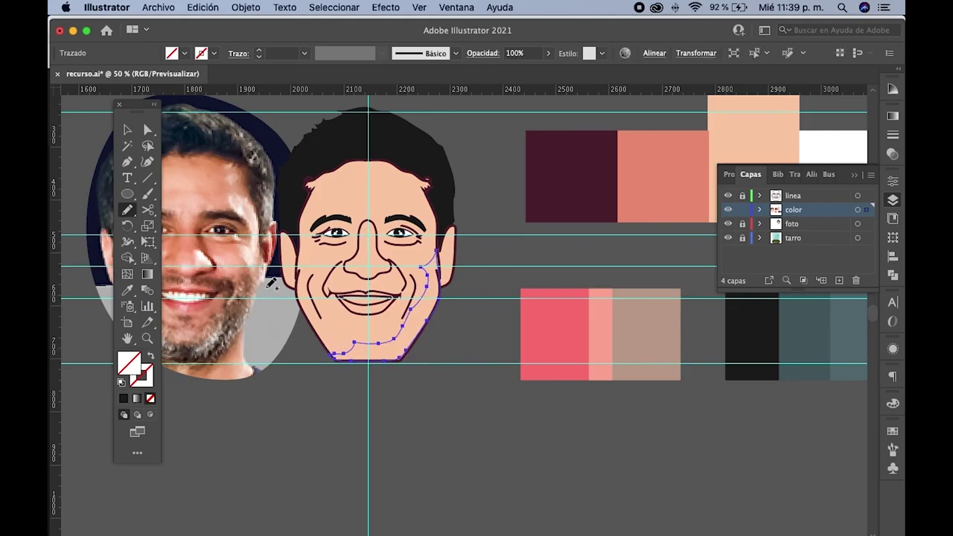
pyautogui.click(127, 290)
pyautogui.hscroll(5, 560, 254)
pyautogui.scroll(3, 561, 254)
pyautogui.click(561, 254)
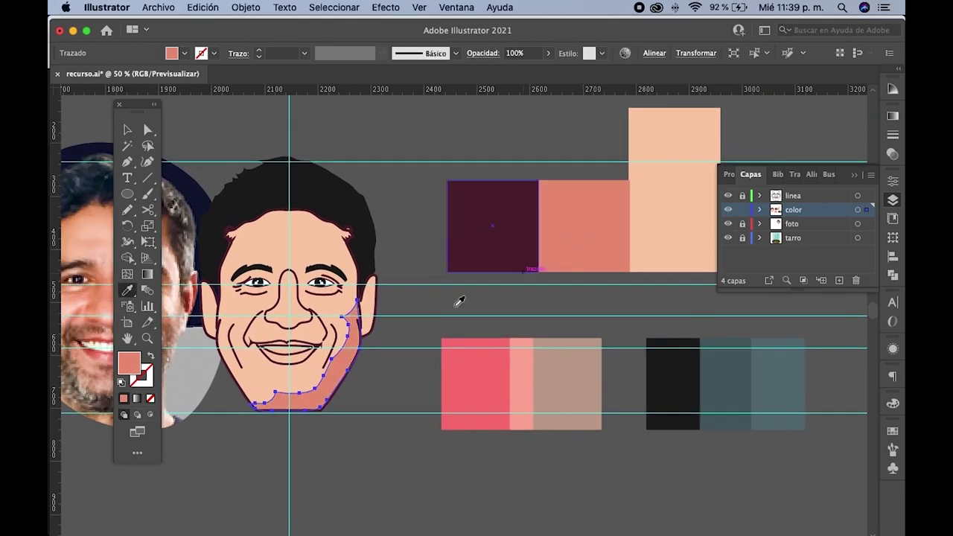
pyautogui.hscroll(-2, 457, 300)
pyautogui.scroll(-2, 457, 300)
# - Reselect the jaw shadow and refine its edge with the Pencil
pyautogui.click(127, 130)
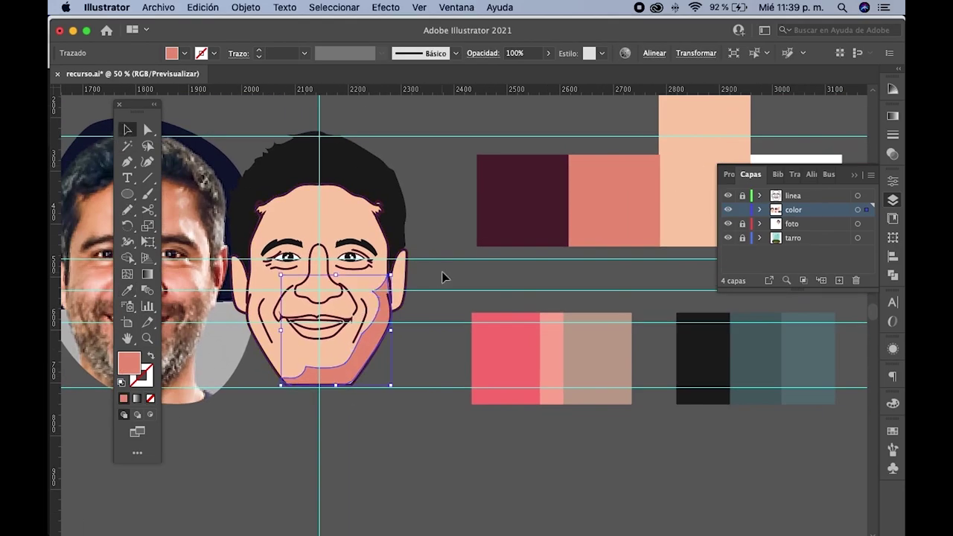
pyautogui.click(442, 276)
pyautogui.scroll(2, 388, 320)
pyautogui.click(389, 321)
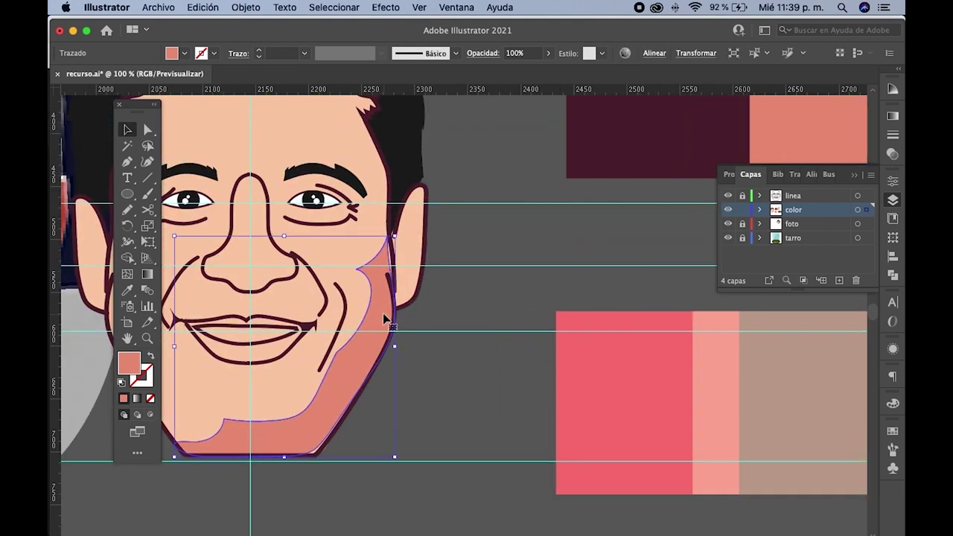
pyautogui.click(127, 212)
pyautogui.scroll(1, 399, 259)
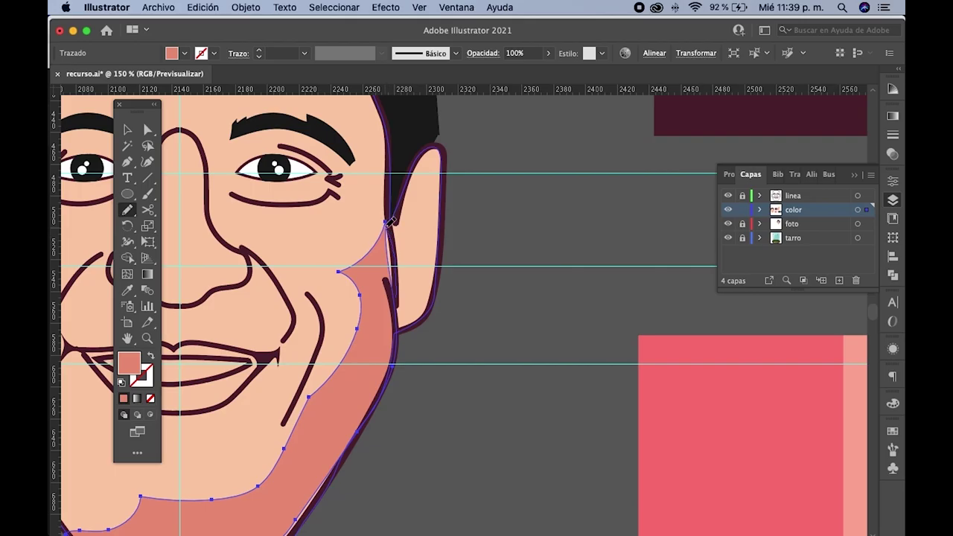
pyautogui.scroll(-1, 408, 238)
pyautogui.press('v')
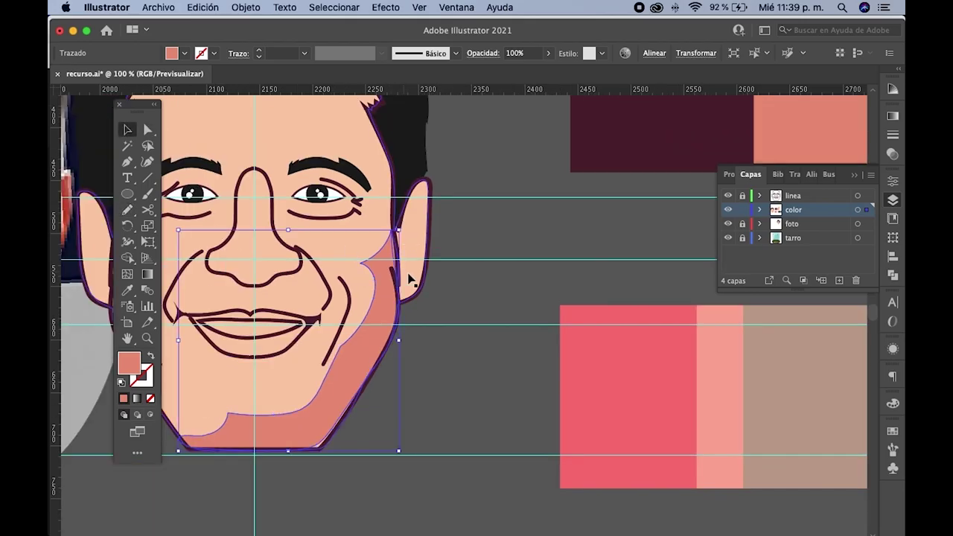
pyautogui.scroll(2, 405, 279)
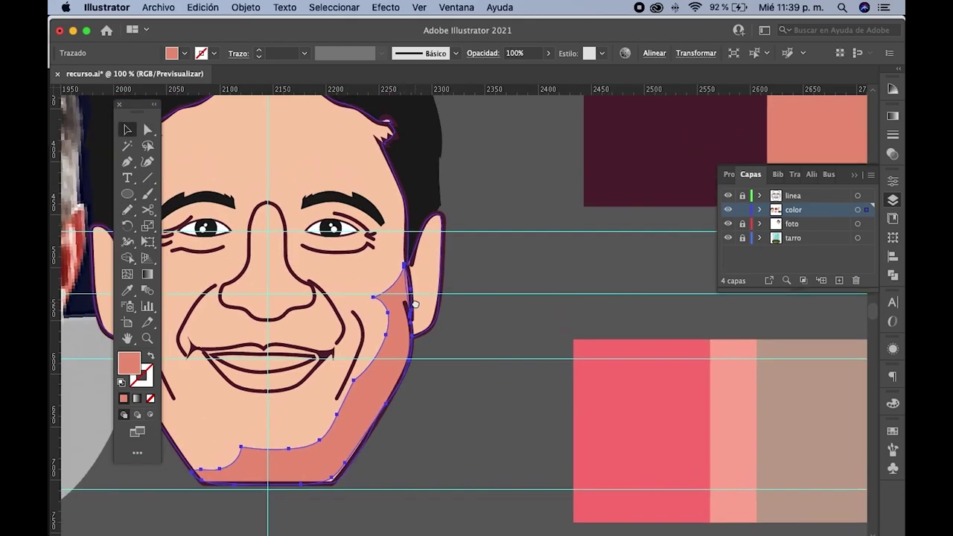
# - Redraw the shadow edge from the nose crease, undoing two attempts first
pyautogui.press('n')
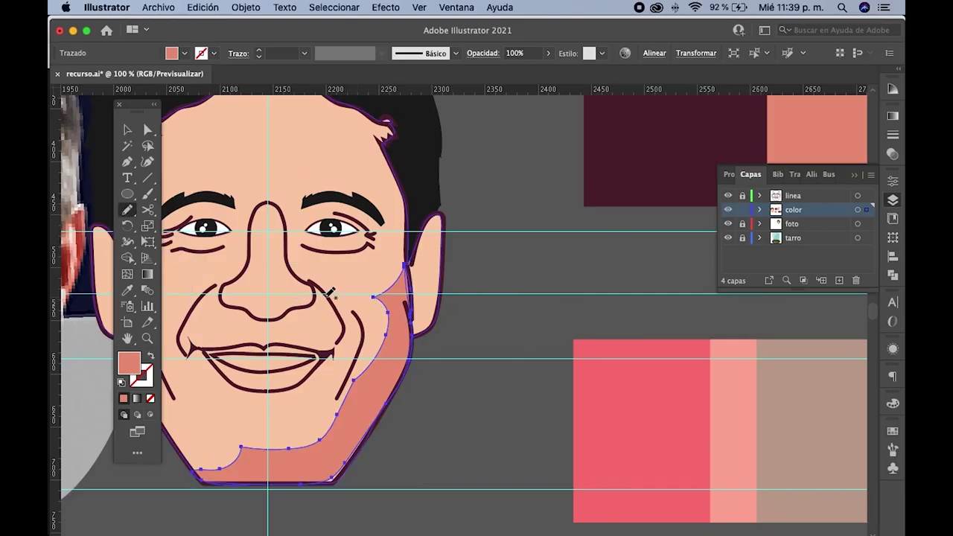
pyautogui.moveTo(321, 294); pyautogui.dragTo(336, 338)
pyautogui.hotkey('ctrl', 'z')
pyautogui.moveTo(322, 303); pyautogui.dragTo(330, 328)
pyautogui.hotkey('ctrl', 'z')
pyautogui.moveTo(278, 319); pyautogui.dragTo(323, 347)
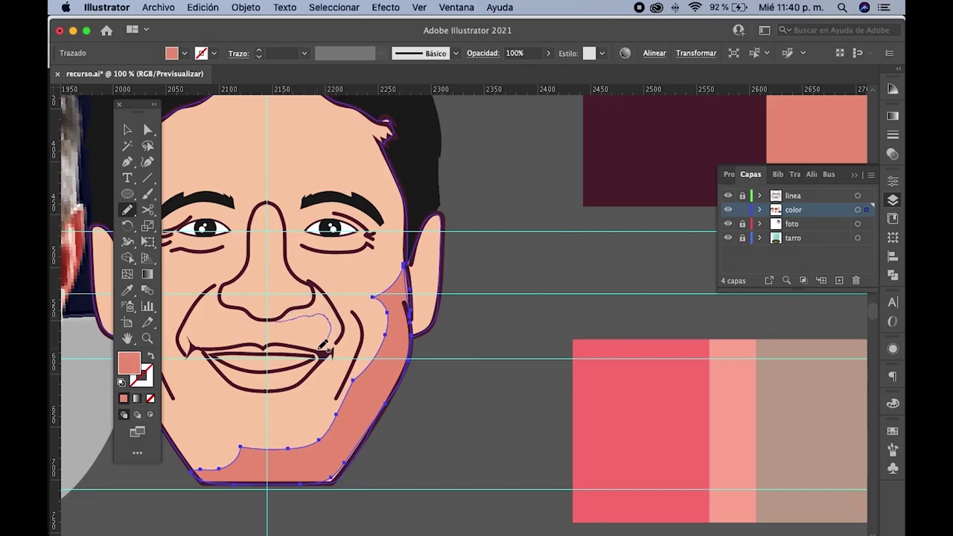
# - Draw a cheek shadow beside the nose, filled with the darker cheek colour
pyautogui.moveTo(320, 348); pyautogui.dragTo(337, 347)
pyautogui.moveTo(284, 317); pyautogui.dragTo(278, 320)
pyautogui.click(128, 290)
pyautogui.click(397, 337)
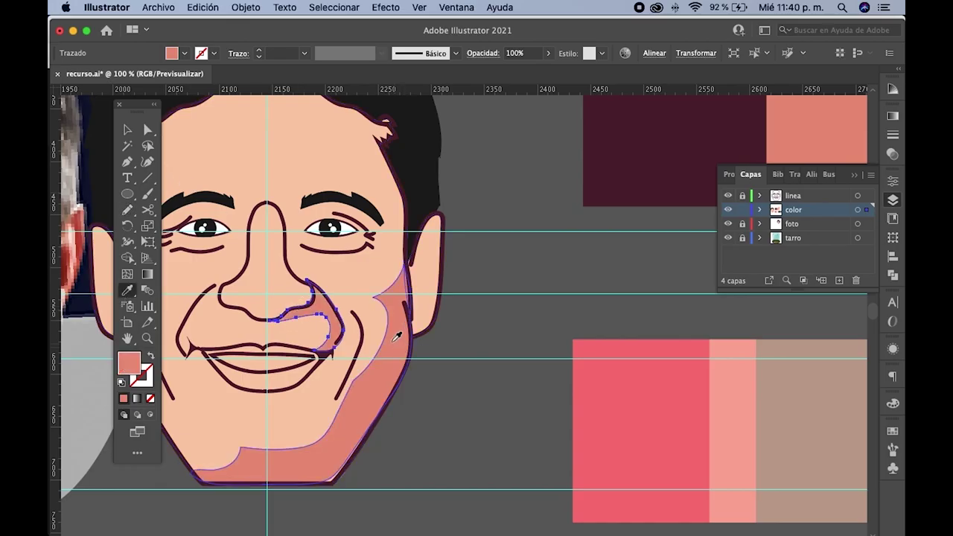
pyautogui.click(127, 130)
pyautogui.click(485, 255)
pyautogui.moveTo(443, 258)
pyautogui.mouseDown()
pyautogui.moveTo(546, 255)
pyautogui.moveTo(543, 306)
pyautogui.mouseUp()
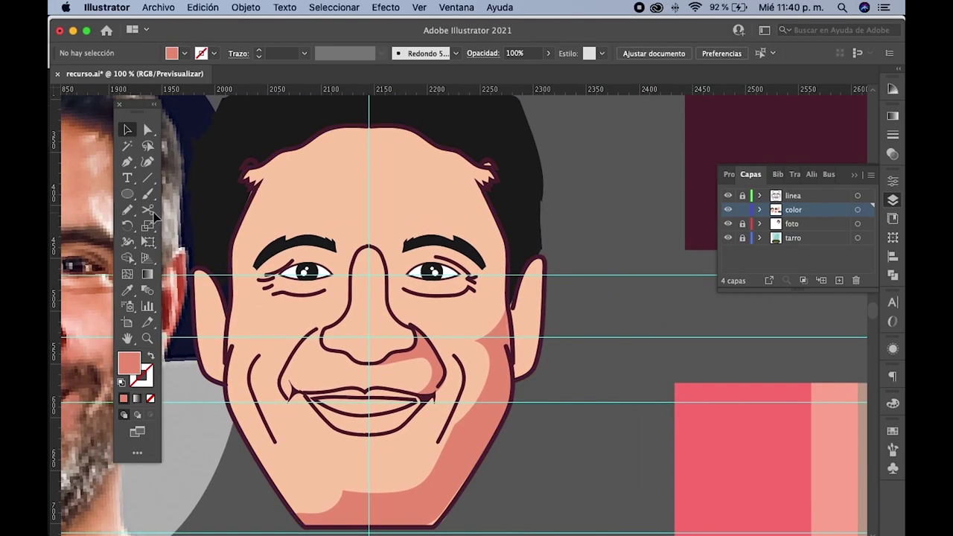
# - Draw a salmon forehead shadow running down the right side beside the hair
pyautogui.click(127, 210)
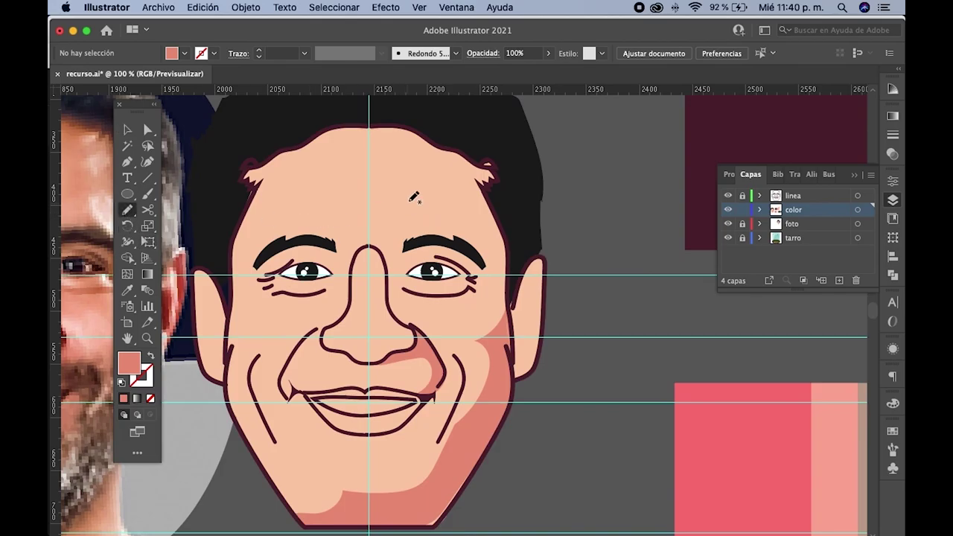
pyautogui.moveTo(357, 127)
pyautogui.mouseDown()
pyautogui.moveTo(390, 137)
pyautogui.moveTo(428, 178)
pyautogui.mouseUp()
pyautogui.moveTo(461, 192)
pyautogui.mouseDown()
pyautogui.moveTo(492, 219)
pyautogui.moveTo(508, 296)
pyautogui.moveTo(507, 241)
pyautogui.mouseUp()
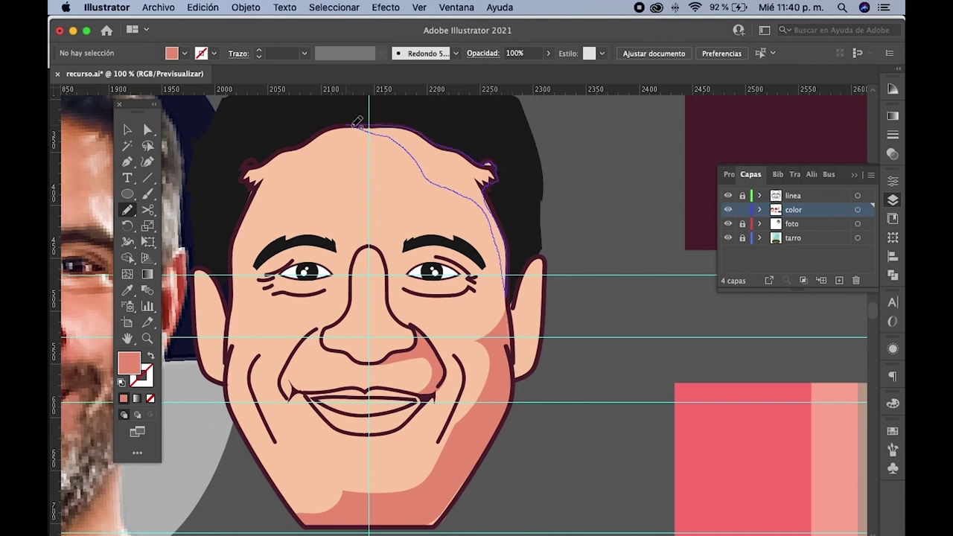
pyautogui.moveTo(367, 121); pyautogui.dragTo(346, 124)
pyautogui.click(127, 290)
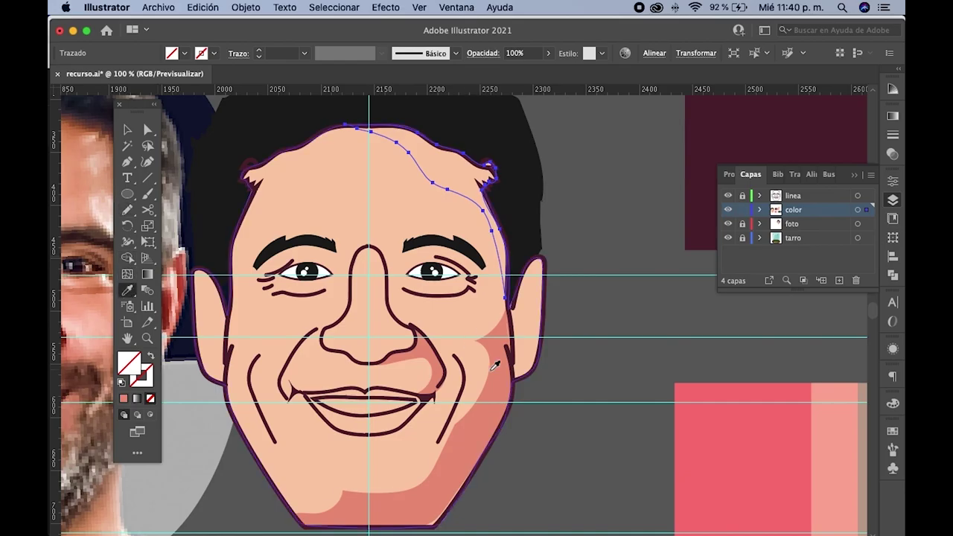
pyautogui.click(454, 477)
pyautogui.press('v')
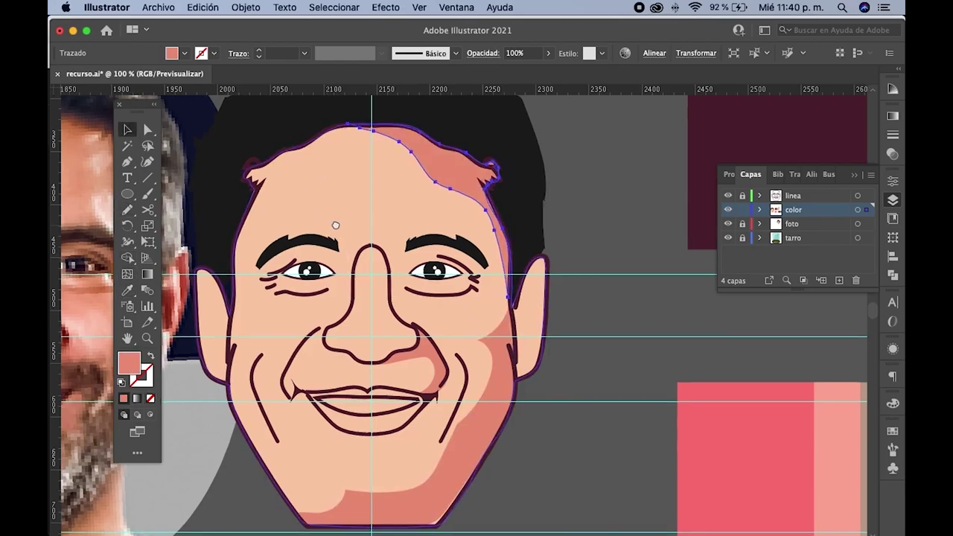
pyautogui.hscroll(-2, 336, 223)
pyautogui.scroll(-1, 336, 223)
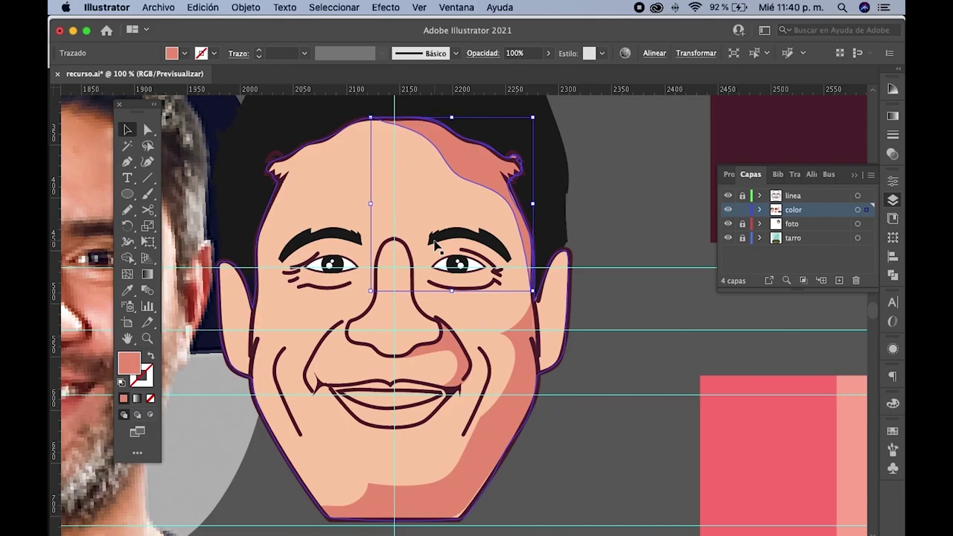
pyautogui.hscroll(-10, 373, 253)
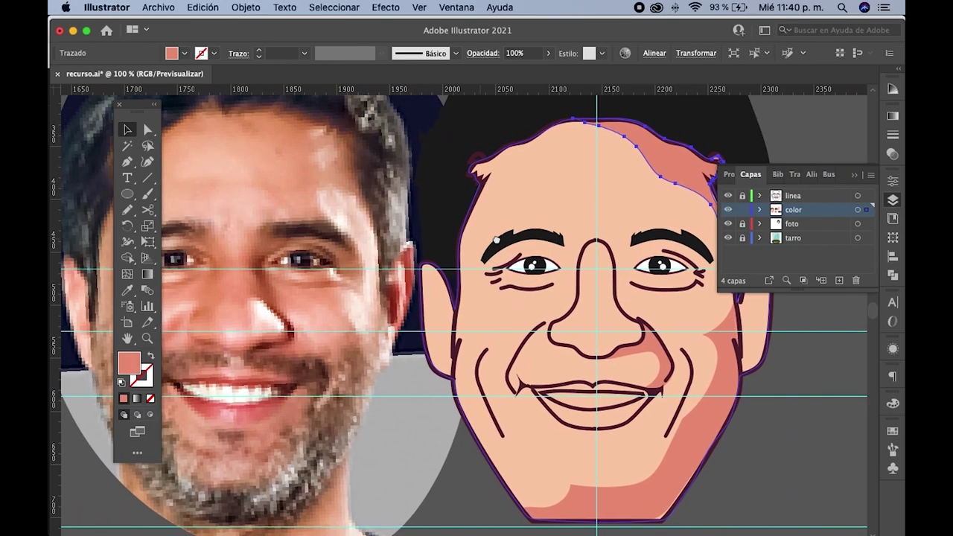
# - Draw a shading shape around the eyes and brows, filled with the cheek salmon
pyautogui.click(127, 210)
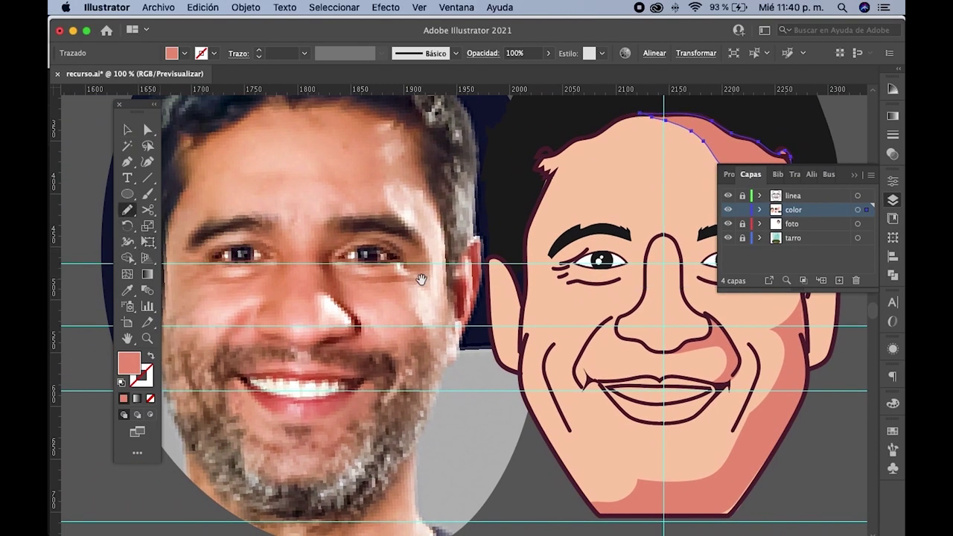
pyautogui.hscroll(2, 372, 283)
pyautogui.scroll(1, 373, 283)
pyautogui.hscroll(2, 357, 289)
pyautogui.hscroll(2, 367, 287)
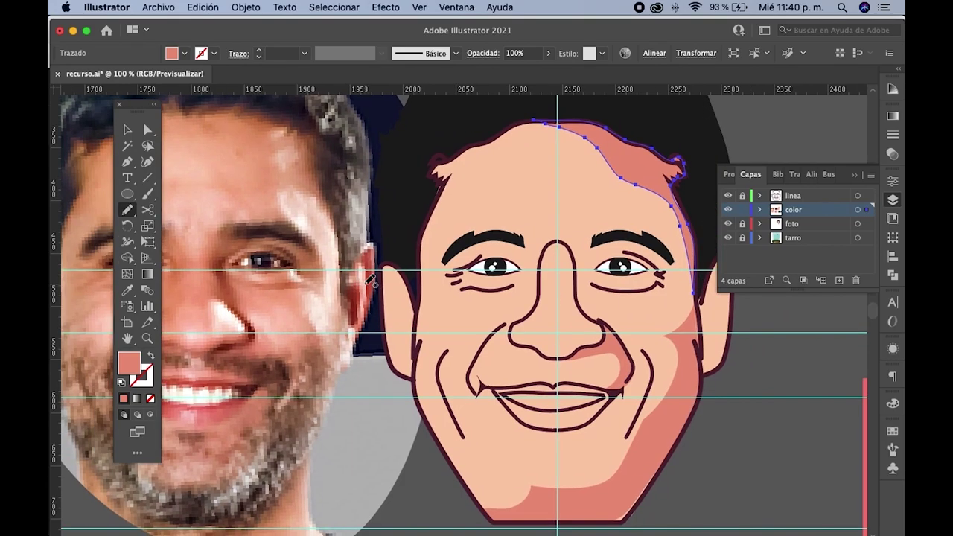
pyautogui.hscroll(-5, 370, 280)
pyautogui.hscroll(2, 495, 288)
pyautogui.hscroll(2, 458, 281)
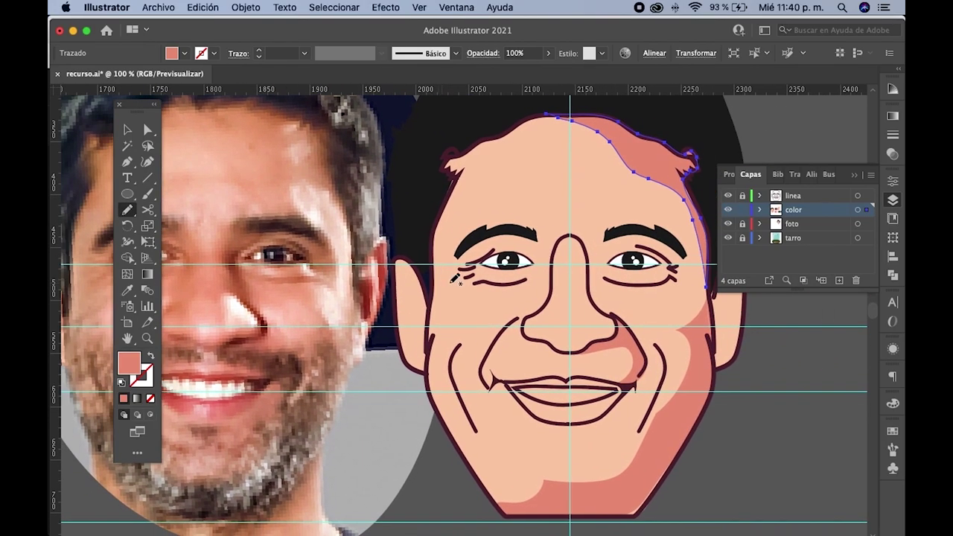
pyautogui.moveTo(457, 279)
pyautogui.mouseDown()
pyautogui.moveTo(523, 283)
pyautogui.moveTo(545, 270)
pyautogui.moveTo(551, 280)
pyautogui.mouseUp()
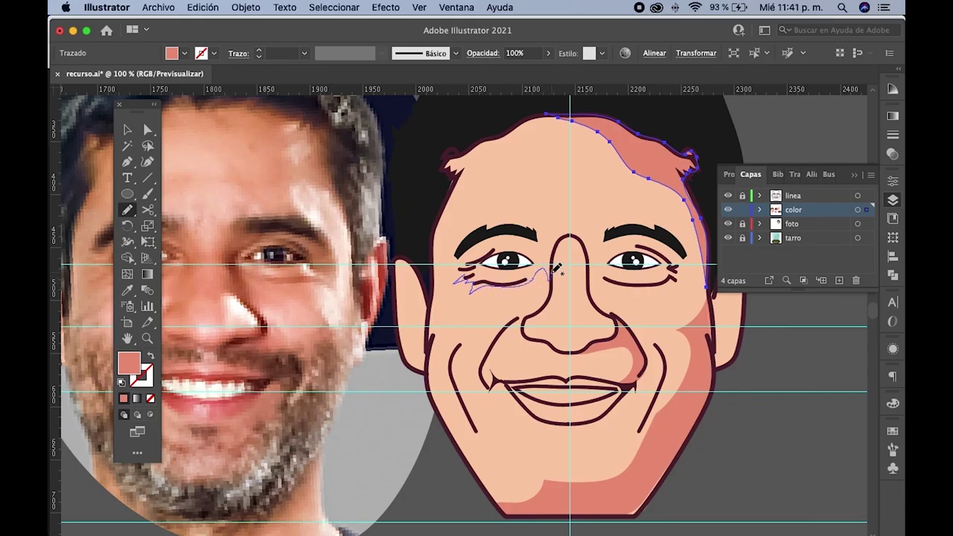
pyautogui.moveTo(566, 256)
pyautogui.mouseDown()
pyautogui.moveTo(662, 283)
pyautogui.moveTo(670, 275)
pyautogui.mouseUp()
pyautogui.moveTo(669, 234)
pyautogui.mouseDown()
pyautogui.moveTo(498, 225)
pyautogui.moveTo(451, 258)
pyautogui.moveTo(474, 267)
pyautogui.mouseUp()
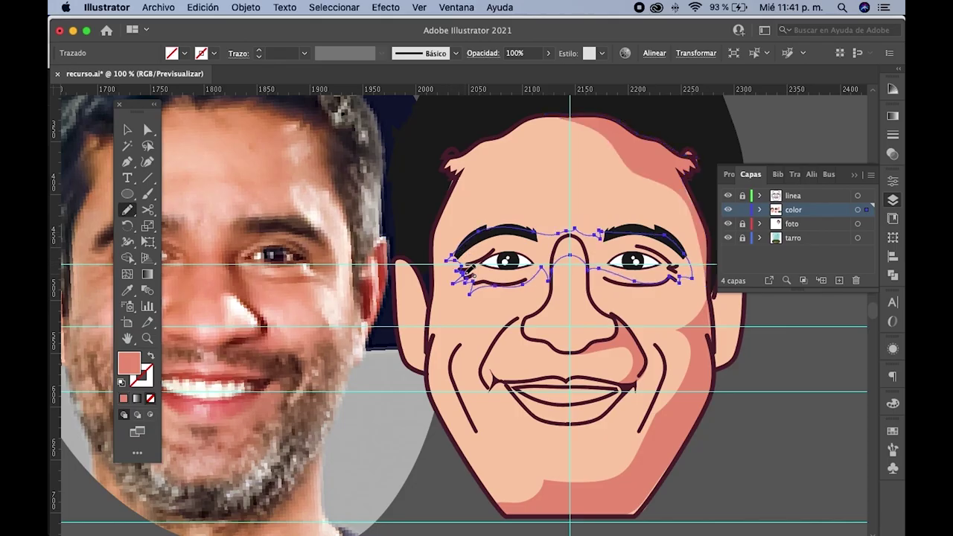
pyautogui.scroll(-1, 312, 269)
pyautogui.click(127, 290)
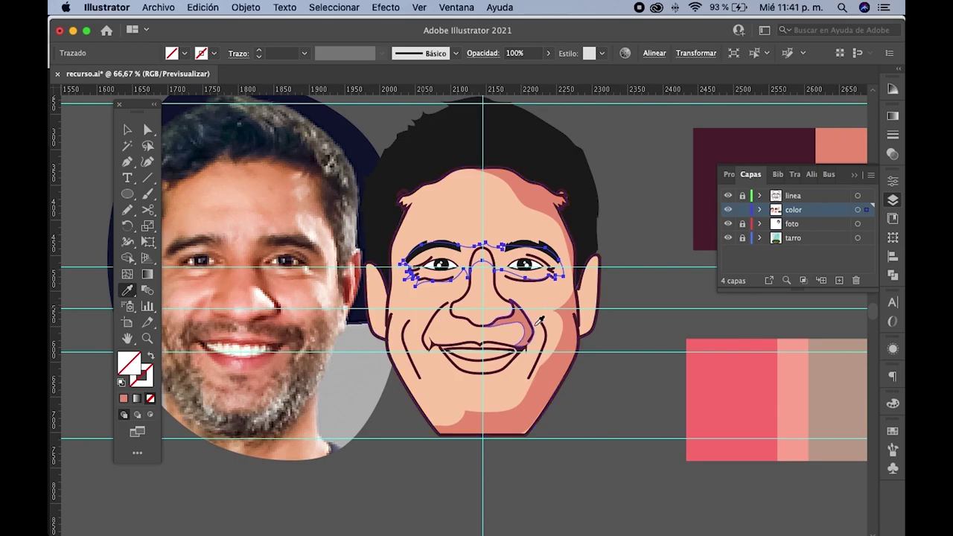
pyautogui.click(566, 341)
# - Set the eye-area shadow to 60% opacity and deselect it
pyautogui.scroll(1, 478, 266)
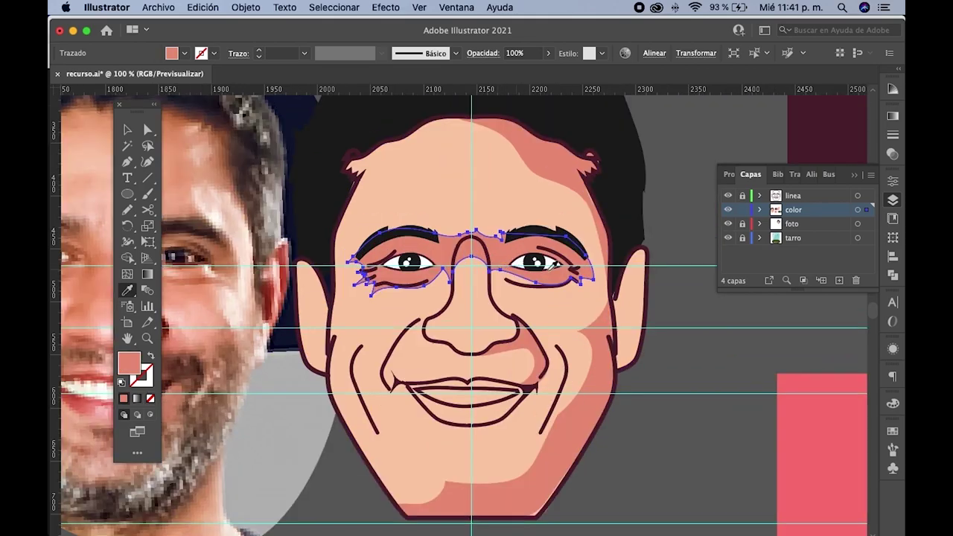
pyautogui.click(893, 154)
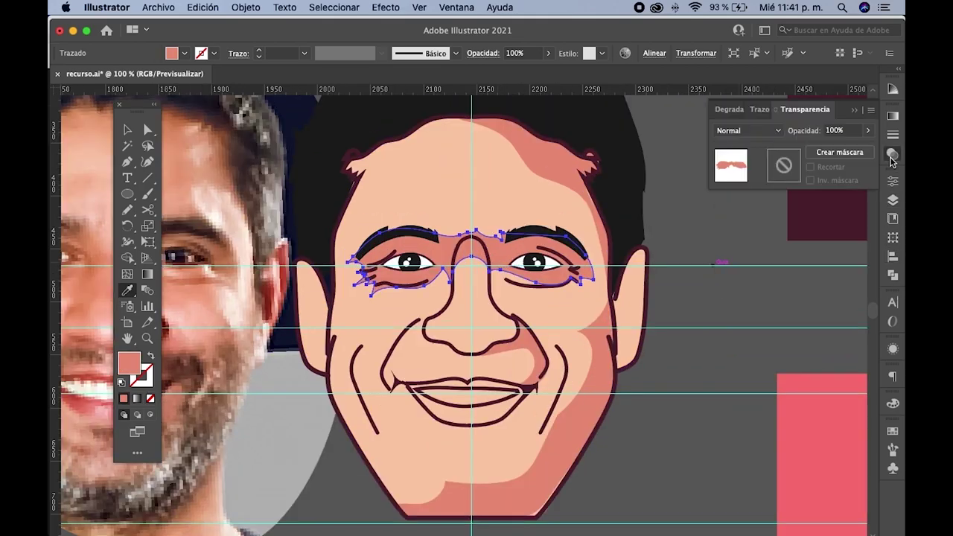
pyautogui.click(867, 131)
pyautogui.moveTo(866, 147); pyautogui.dragTo(847, 148)
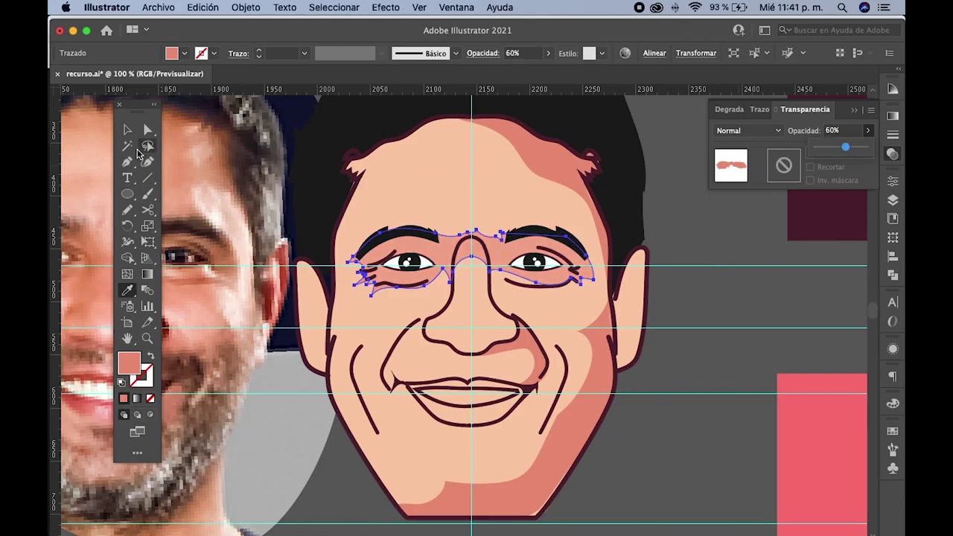
pyautogui.click(127, 129)
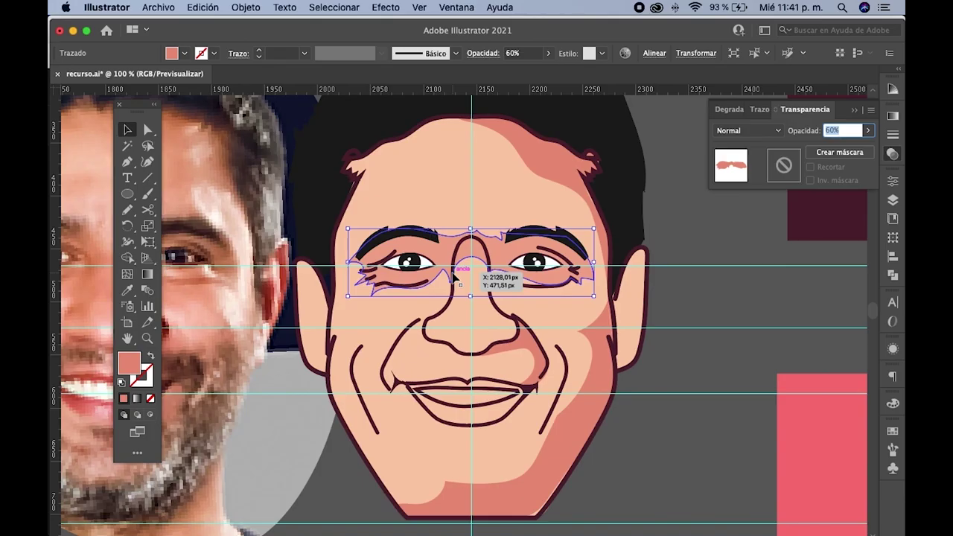
pyautogui.hscroll(-1, 453, 277)
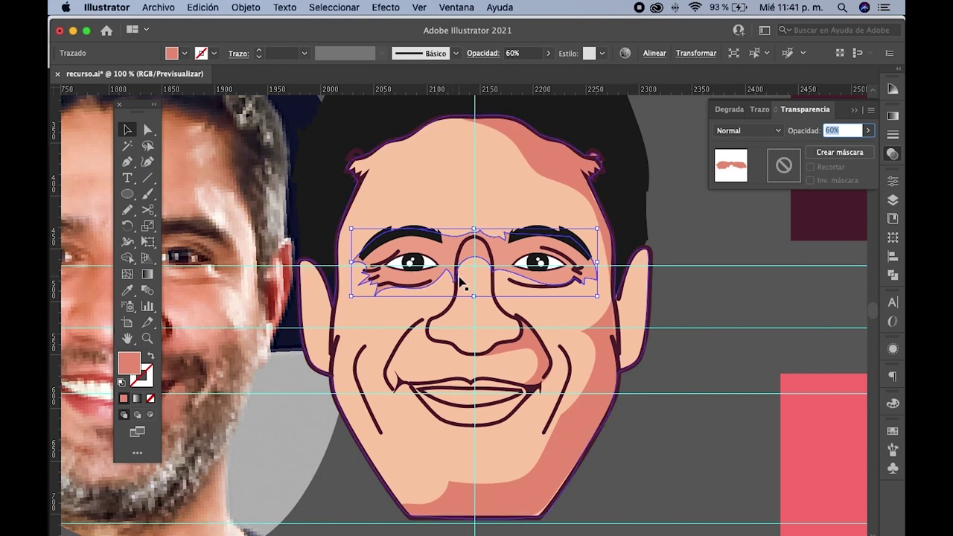
pyautogui.click(720, 332)
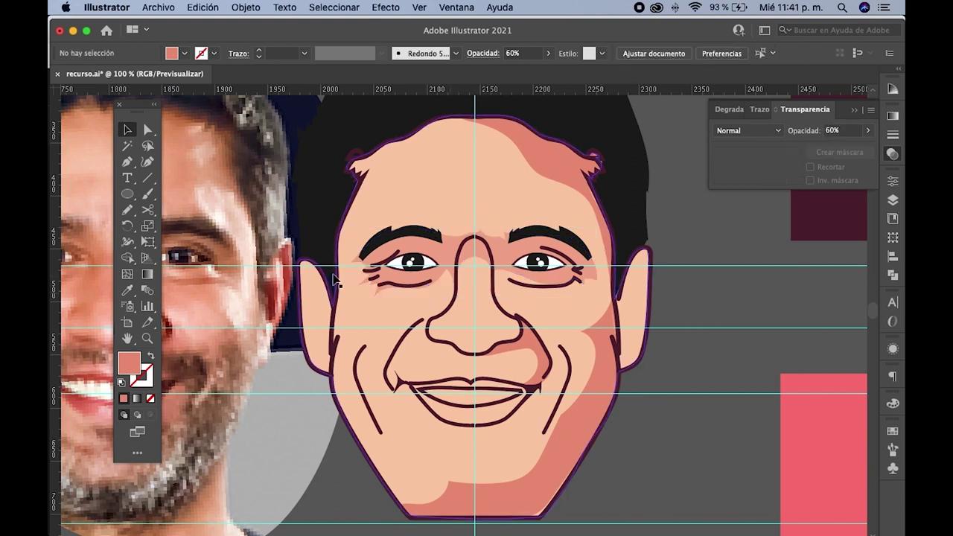
# - Draw a shadow along the left lower eyelid, filled with the cheek salmon
pyautogui.click(128, 212)
pyautogui.press('super+plus')
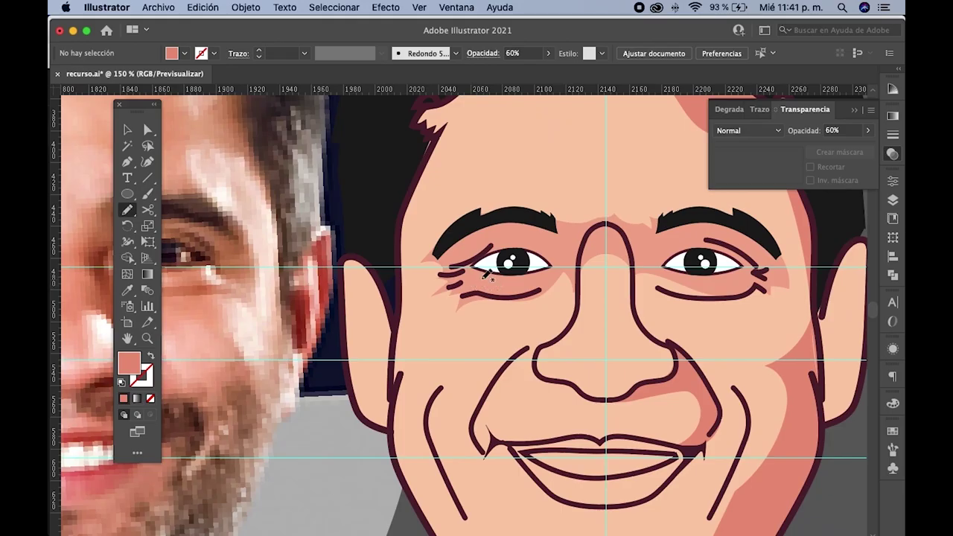
pyautogui.press('super+plus')
pyautogui.press('super+plus')
pyautogui.moveTo(451, 266)
pyautogui.mouseDown()
pyautogui.moveTo(512, 287)
pyautogui.moveTo(588, 292)
pyautogui.moveTo(634, 258)
pyautogui.moveTo(547, 267)
pyautogui.moveTo(469, 253)
pyautogui.moveTo(452, 266)
pyautogui.mouseUp()
pyautogui.press('super+minus')
pyautogui.press('super+minus')
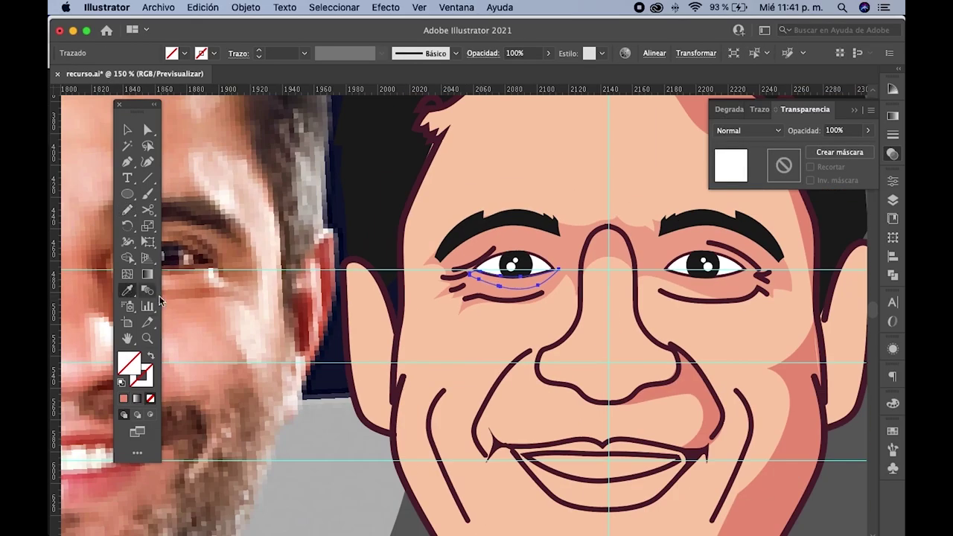
pyautogui.hscroll(-5, 476, 313)
pyautogui.click(676, 396)
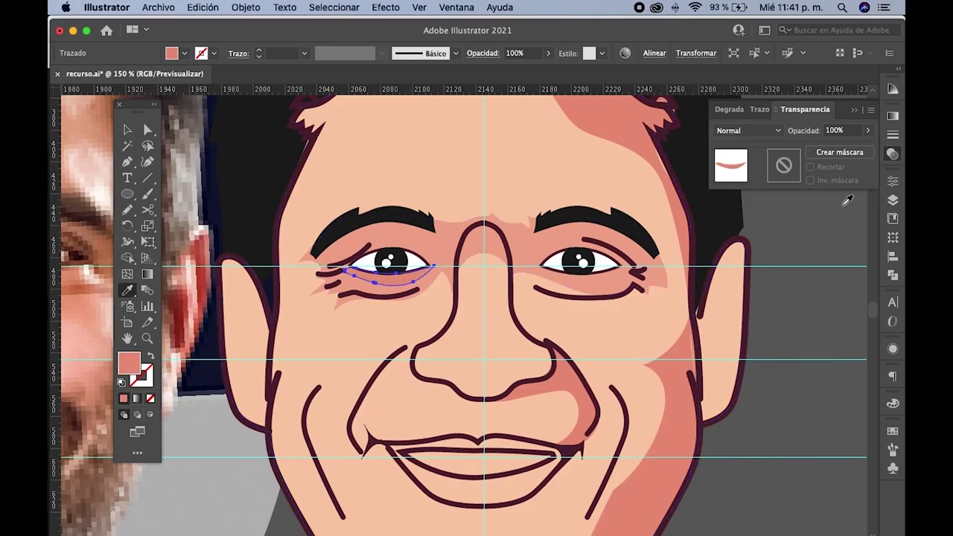
# - Set the left eyelid shadow to Multiply blending at 67% opacity
pyautogui.click(868, 131)
pyautogui.click(778, 131)
pyautogui.click(774, 132)
pyautogui.click(774, 131)
pyautogui.click(746, 180)
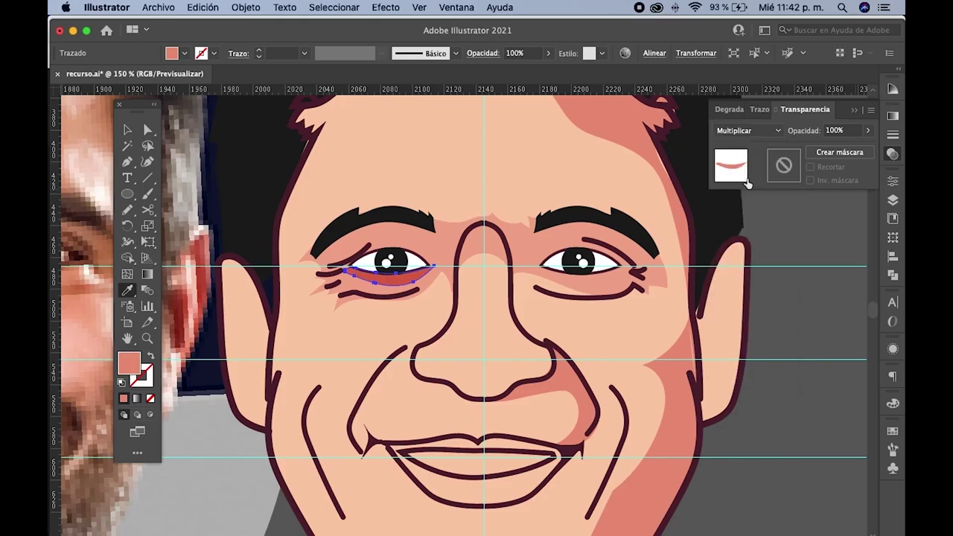
pyautogui.click(868, 131)
pyautogui.moveTo(866, 151); pyautogui.dragTo(847, 151)
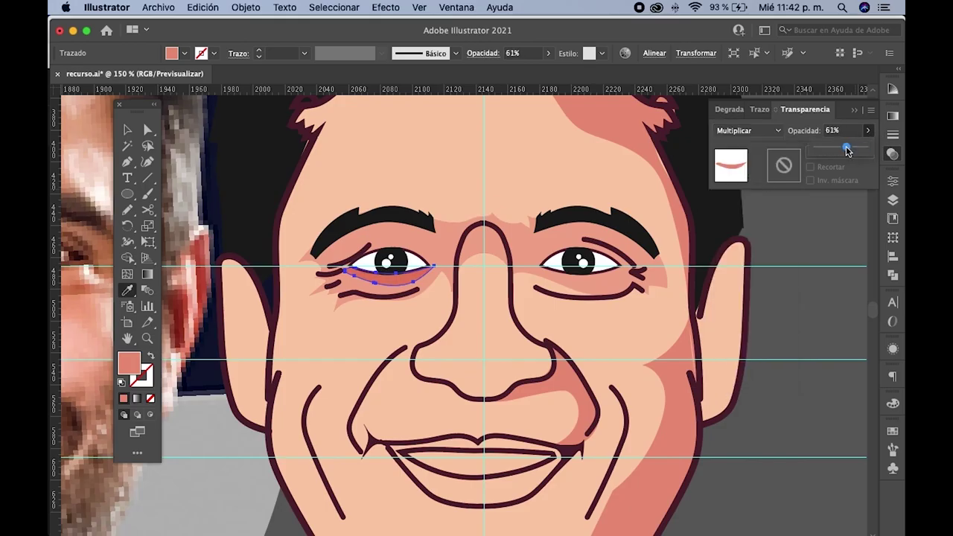
# - Draw a shadow under the right eye matching the left one's salmon Multiply style
pyautogui.press('n')
pyautogui.moveTo(415, 310)
pyautogui.mouseDown()
pyautogui.moveTo(453, 304)
pyautogui.moveTo(472, 316)
pyautogui.mouseUp()
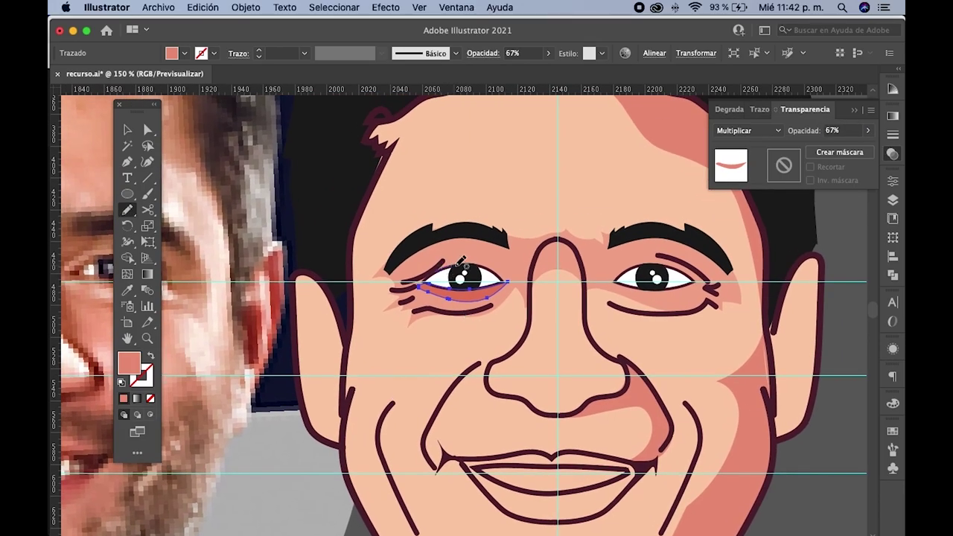
pyautogui.moveTo(489, 258); pyautogui.dragTo(310, 258)
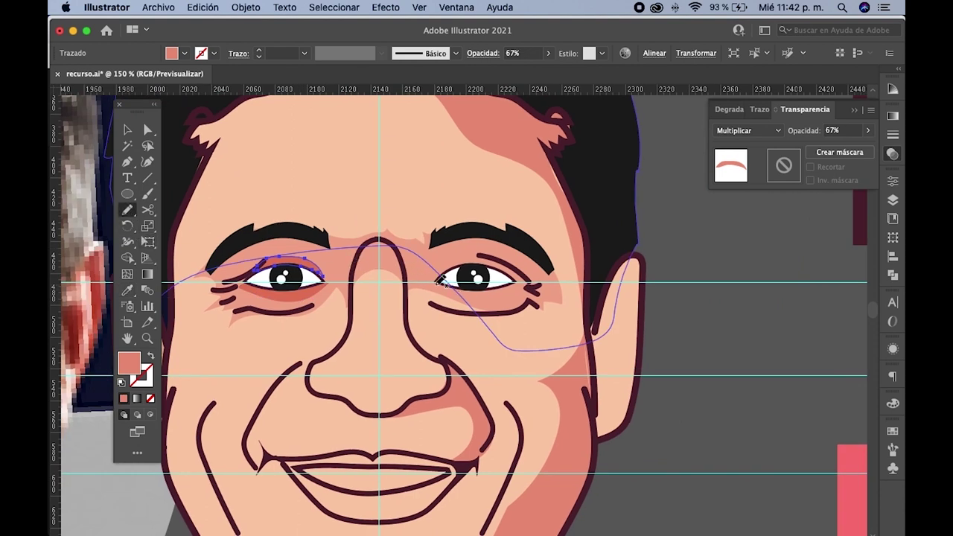
pyautogui.moveTo(443, 285)
pyautogui.mouseDown()
pyautogui.moveTo(507, 296)
pyautogui.moveTo(469, 289)
pyautogui.mouseUp()
pyautogui.moveTo(469, 289); pyautogui.dragTo(432, 282)
pyautogui.click(127, 290)
pyautogui.click(289, 297)
pyautogui.click(131, 211)
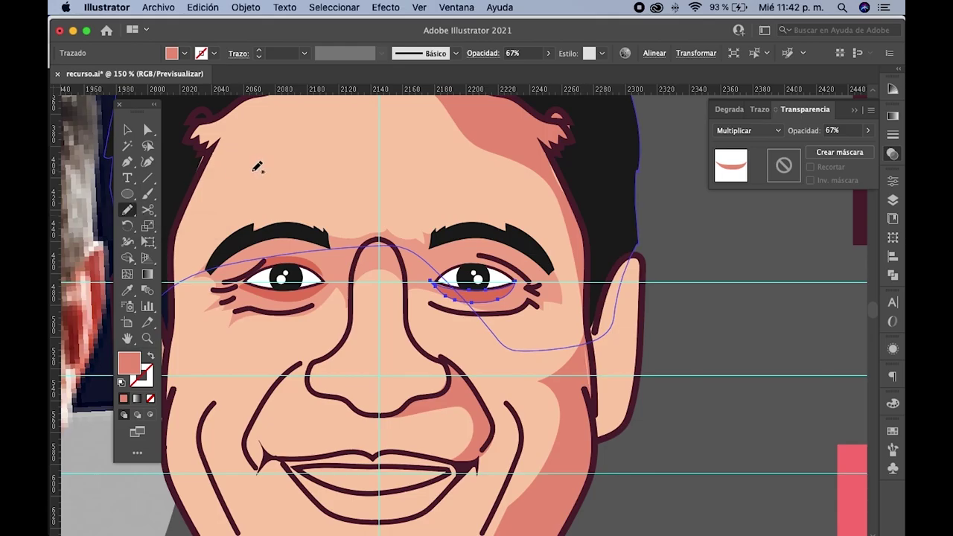
# - Add a thin salmon Multiply crease along the right upper eyelid
pyautogui.hotkey('ctrl', '=')
pyautogui.hotkey('ctrl', '=')
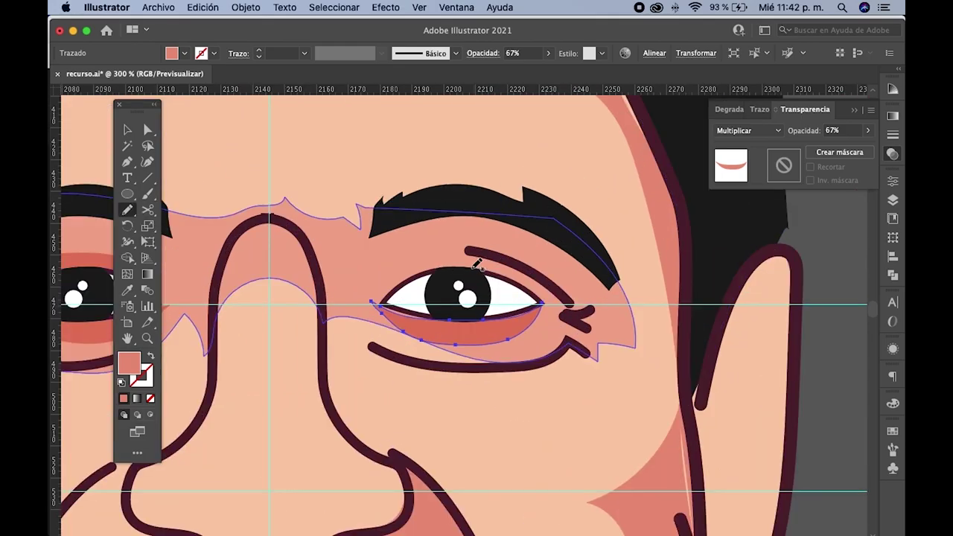
pyautogui.moveTo(434, 261)
pyautogui.mouseDown()
pyautogui.moveTo(549, 281)
pyautogui.moveTo(568, 302)
pyautogui.mouseUp()
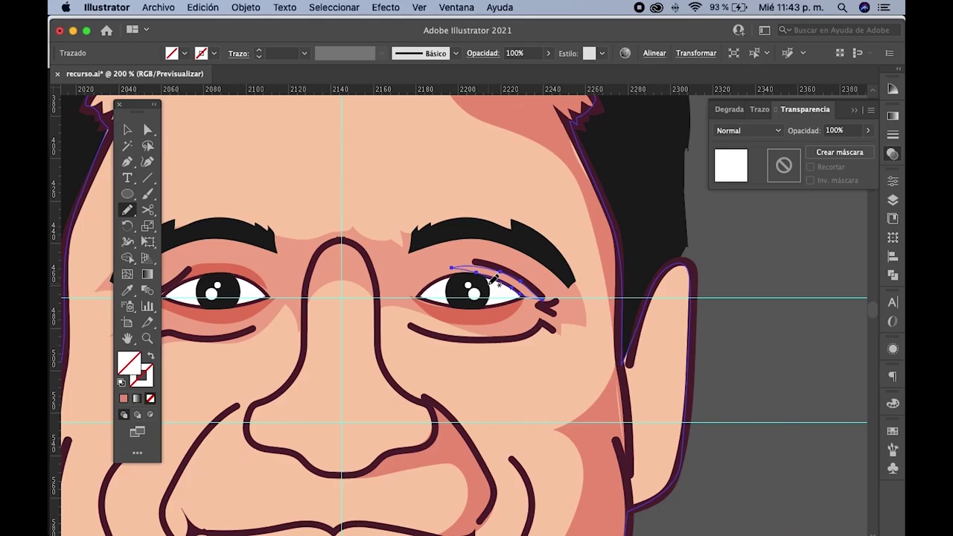
pyautogui.hotkey('ctrl', '-')
pyautogui.click(130, 291)
pyautogui.click(255, 311)
pyautogui.press('v')
pyautogui.hotkey('ctrl', '-')
pyautogui.hotkey('ctrl', '-')
pyautogui.click(458, 230)
pyautogui.hotkey('ctrl', '-')
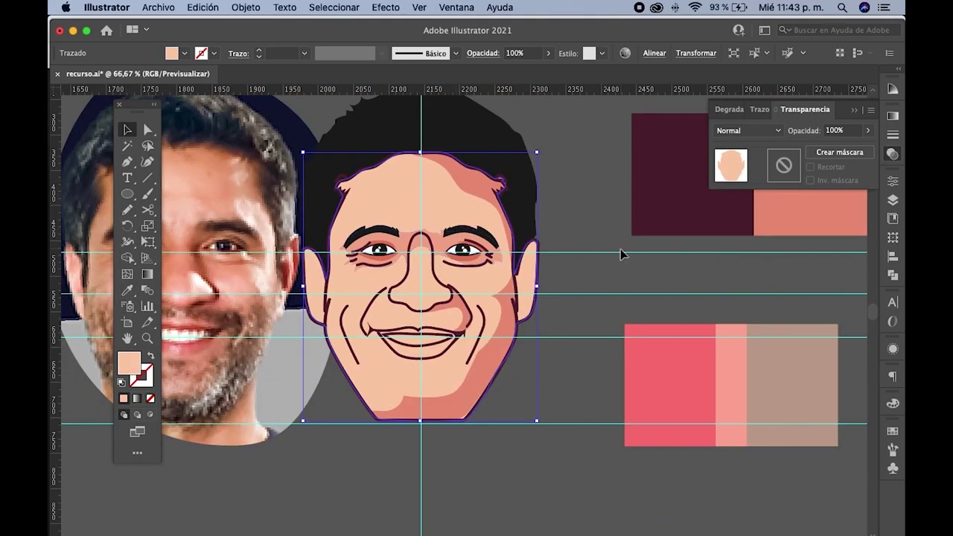
# - Pencil a shadow shape along the right eyebrow and eyedropper the eyelid's 67% Multiply salmon onto it
pyautogui.scroll(2, 628, 264)
pyautogui.click(625, 252)
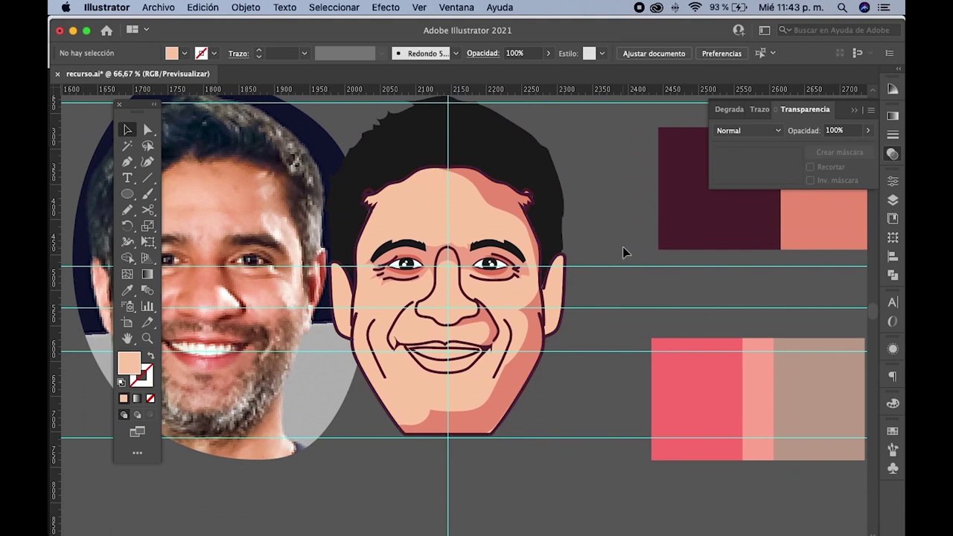
pyautogui.scroll(1, 480, 267)
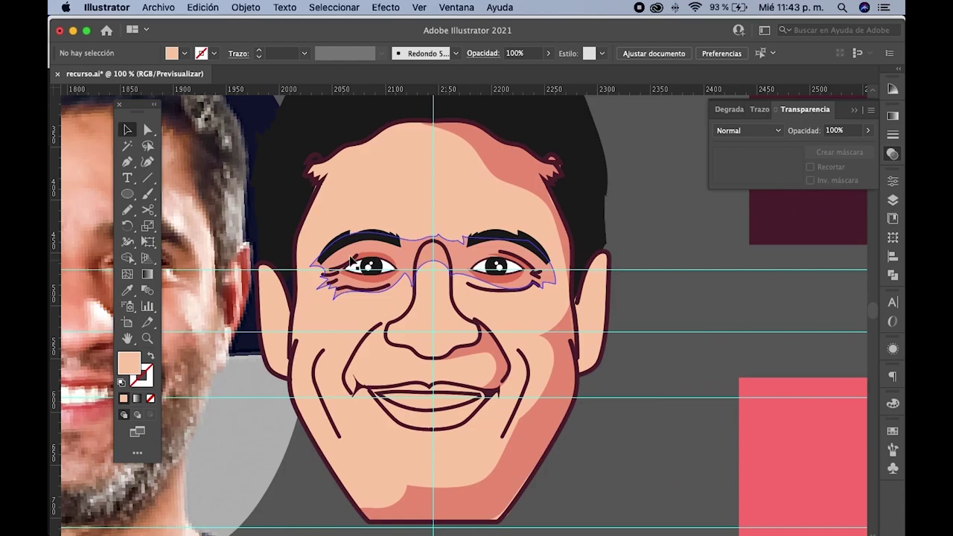
pyautogui.click(128, 212)
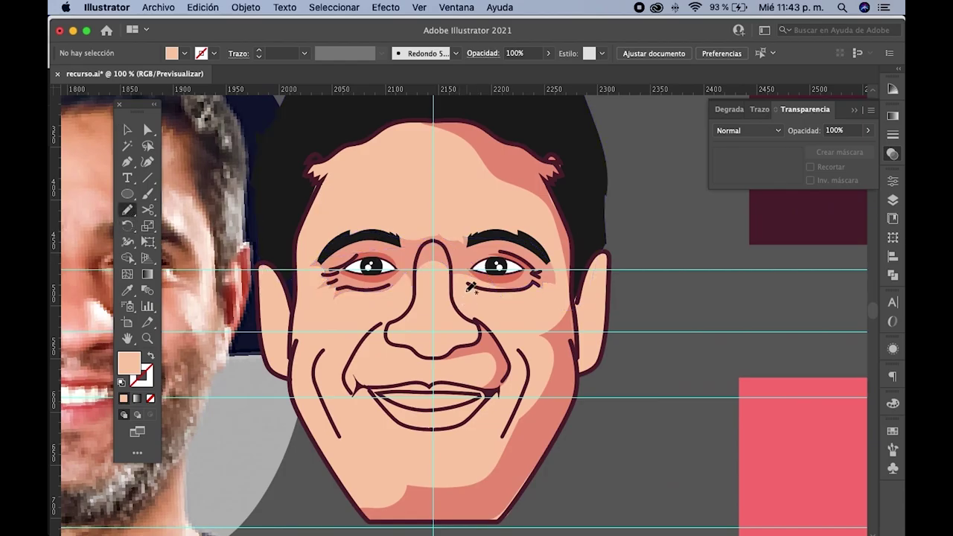
pyautogui.scroll(2, 482, 248)
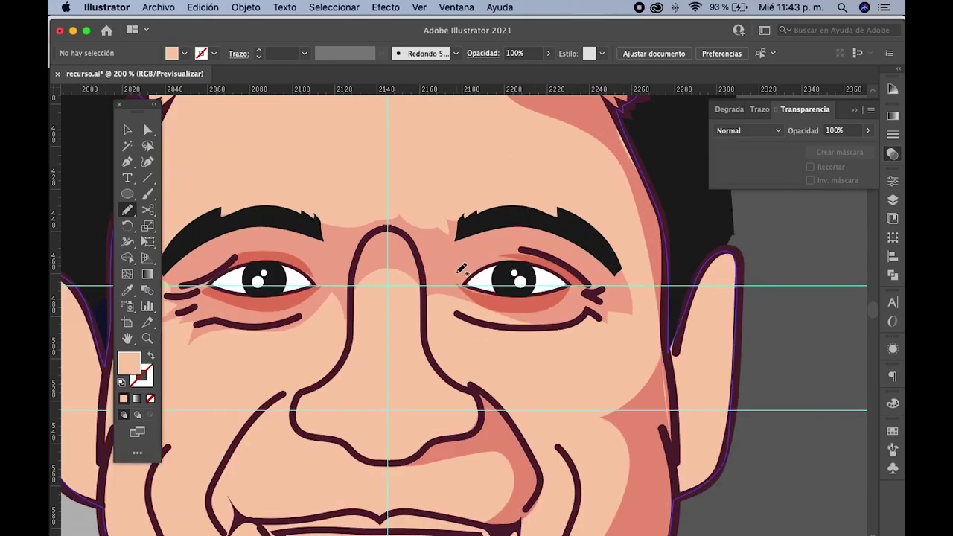
pyautogui.moveTo(468, 244); pyautogui.dragTo(612, 272)
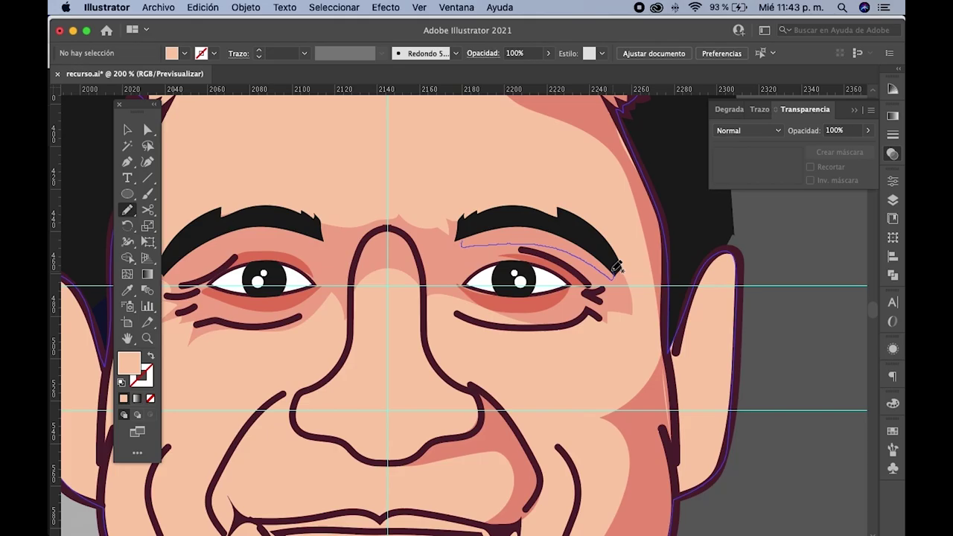
pyautogui.moveTo(616, 266); pyautogui.dragTo(461, 242)
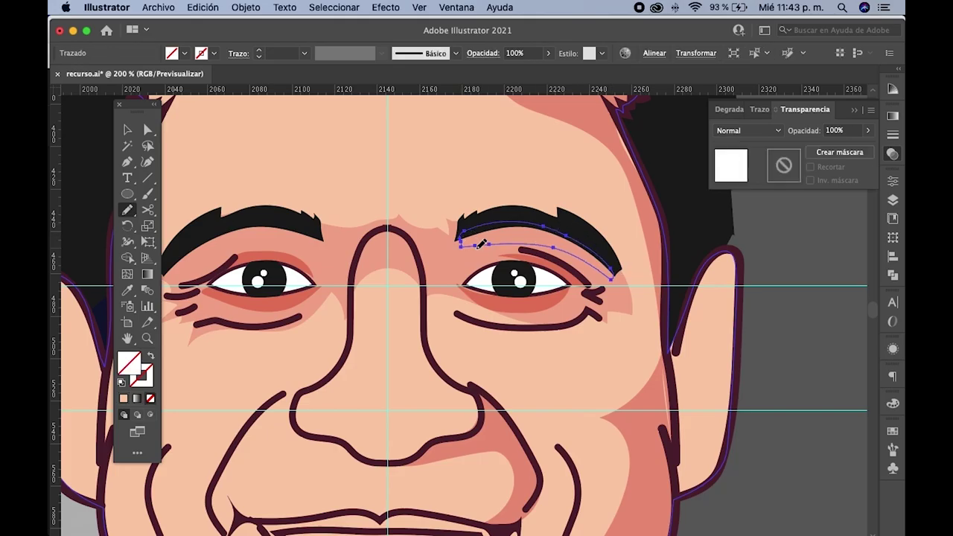
pyautogui.click(128, 290)
pyautogui.click(595, 298)
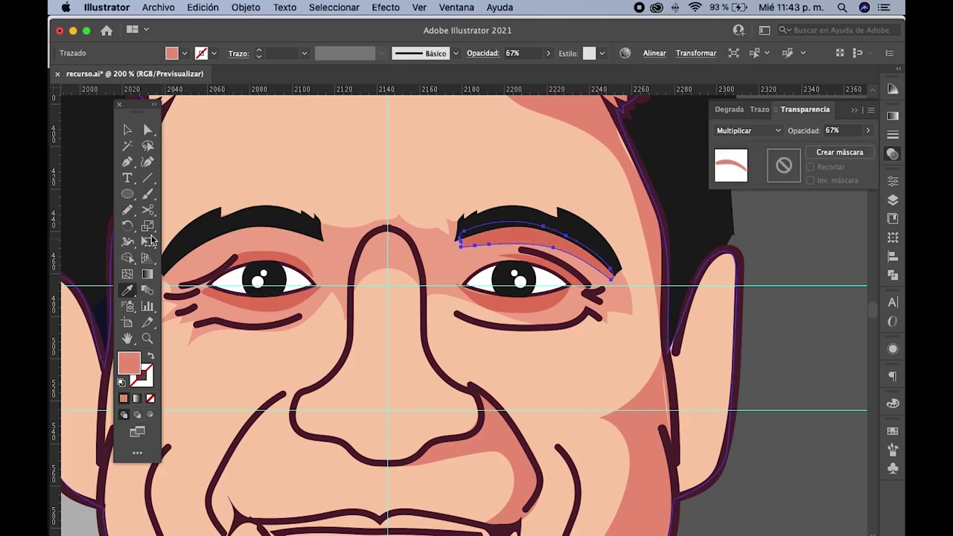
# - Pencil a matching shadow along the left eyebrow and give it the same salmon Multiply shading
pyautogui.click(127, 210)
pyautogui.moveTo(324, 236)
pyautogui.mouseDown()
pyautogui.moveTo(237, 225)
pyautogui.moveTo(328, 244)
pyautogui.mouseUp()
pyautogui.scroll(-2, 335, 250)
pyautogui.click(127, 291)
pyautogui.scroll(2, 284, 249)
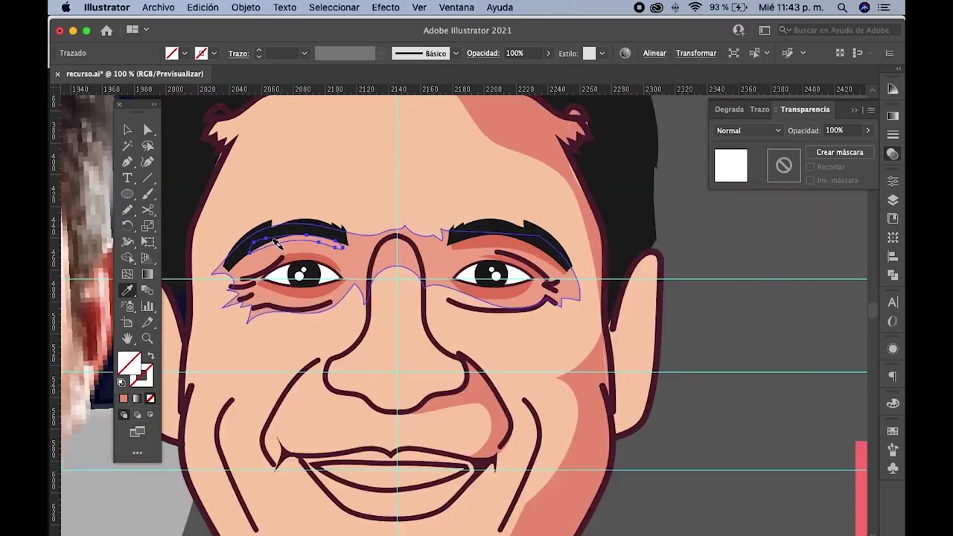
pyautogui.click(324, 302)
# - Select the face skin shape with the Selection tool, then deselect everything
pyautogui.press('v')
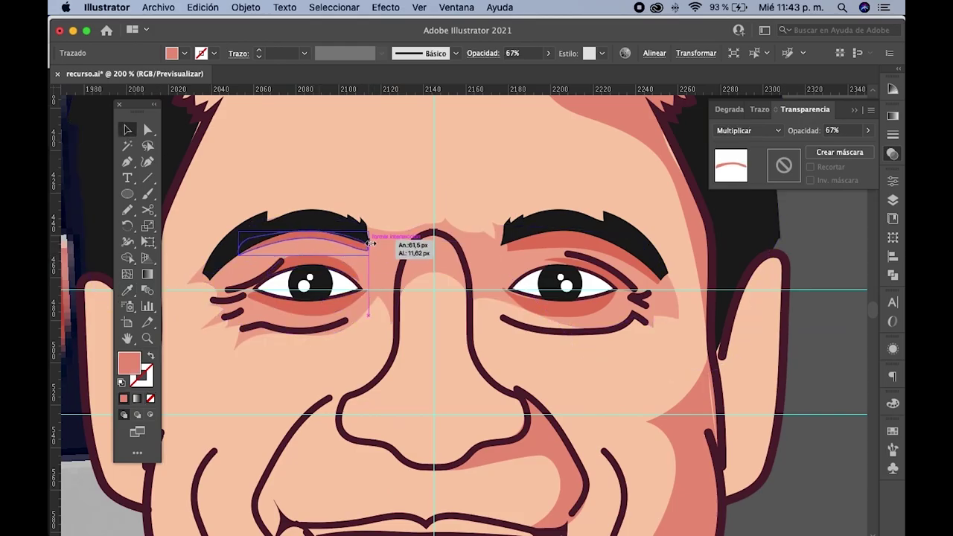
pyautogui.click(415, 213)
pyautogui.scroll(-1, 408, 236)
pyautogui.scroll(-1, 406, 232)
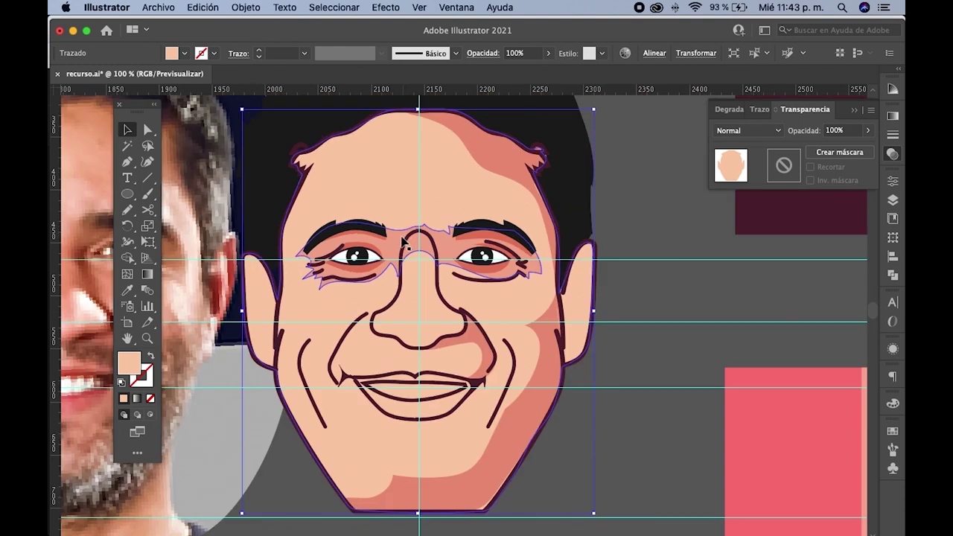
pyautogui.scroll(-1, 477, 257)
pyautogui.scroll(-1, 551, 282)
pyautogui.click(624, 305)
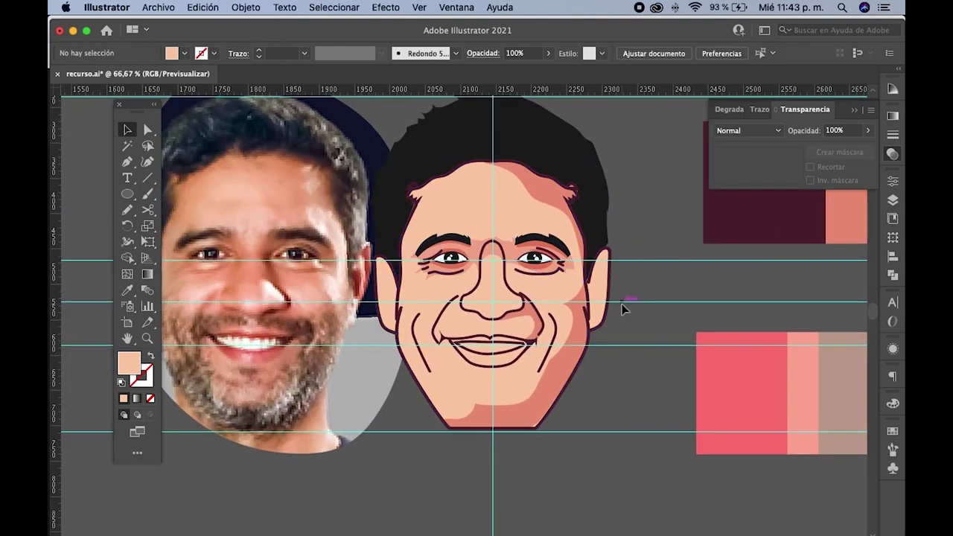
# - Pencil a closed shadow from the nose up to the brow and eyedropper the 67% Multiply salmon onto it
pyautogui.click(128, 210)
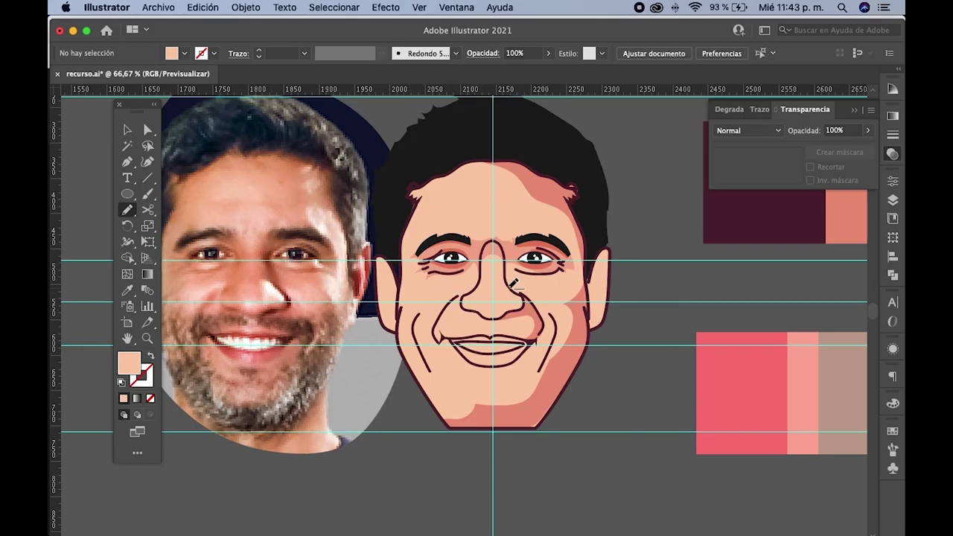
pyautogui.scroll(1, 527, 270)
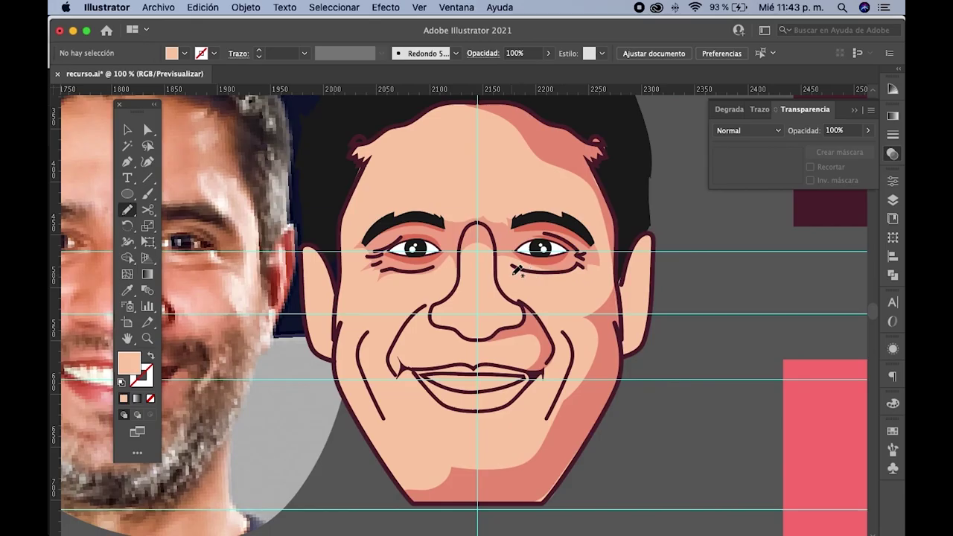
pyautogui.scroll(2, 522, 298)
pyautogui.moveTo(520, 300); pyautogui.dragTo(499, 229)
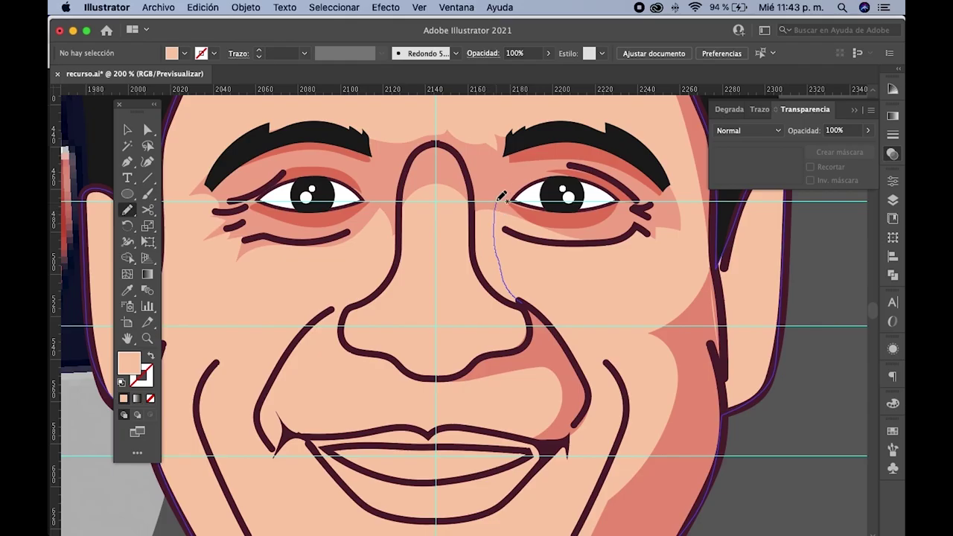
pyautogui.moveTo(504, 171); pyautogui.dragTo(506, 159)
pyautogui.moveTo(464, 149)
pyautogui.mouseDown()
pyautogui.moveTo(477, 161)
pyautogui.moveTo(481, 190)
pyautogui.moveTo(472, 249)
pyautogui.moveTo(481, 271)
pyautogui.moveTo(525, 305)
pyautogui.mouseUp()
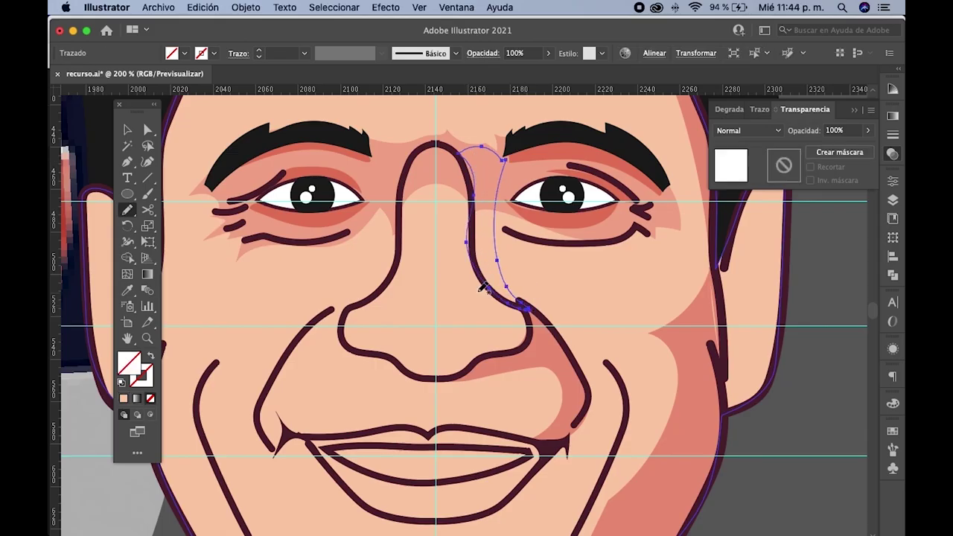
pyautogui.click(127, 290)
pyautogui.click(337, 216)
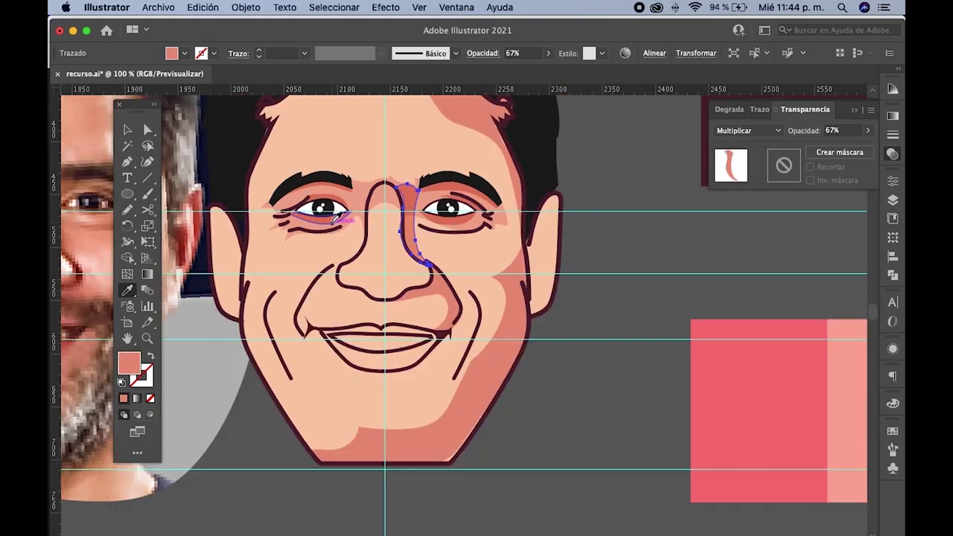
# - Zoom in on the nose, then unlock the linea layer and make it active
pyautogui.click(468, 200)
pyautogui.hotkey('ctrl', '+')
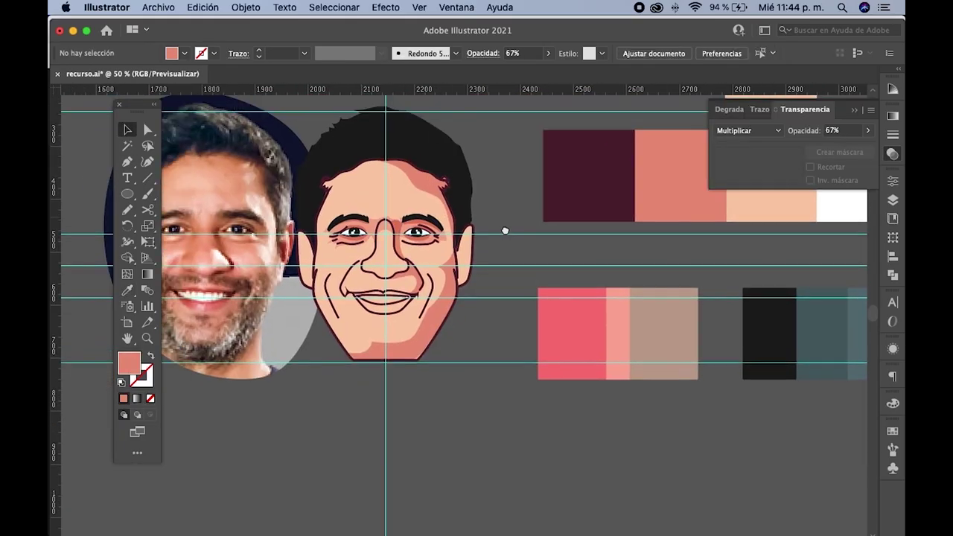
pyautogui.hotkey('ctrl', '+')
pyautogui.hotkey('ctrl', '+')
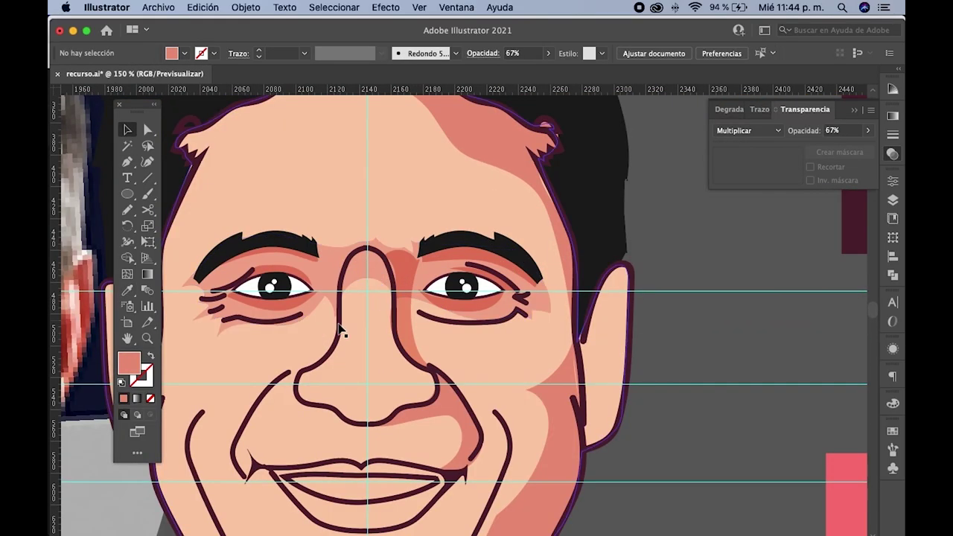
pyautogui.click(341, 339)
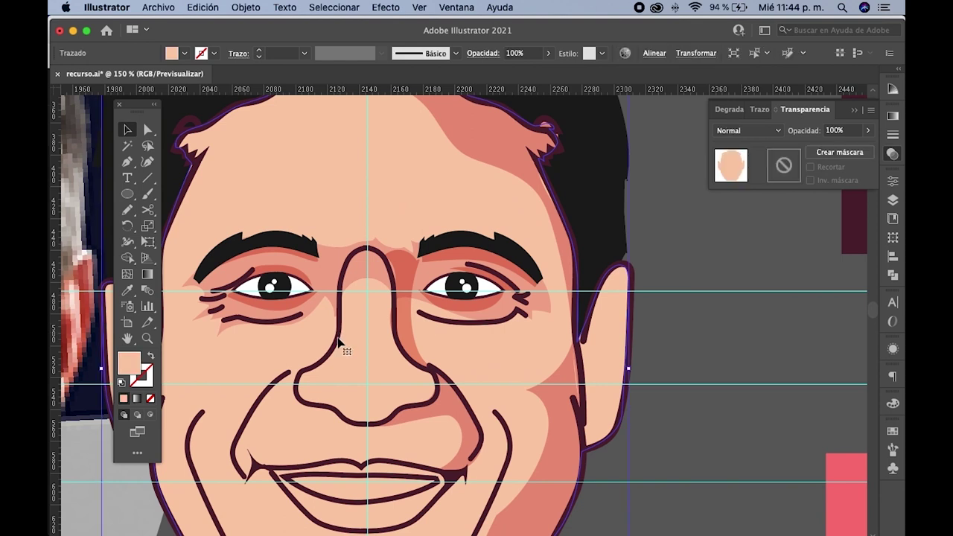
pyautogui.click(893, 200)
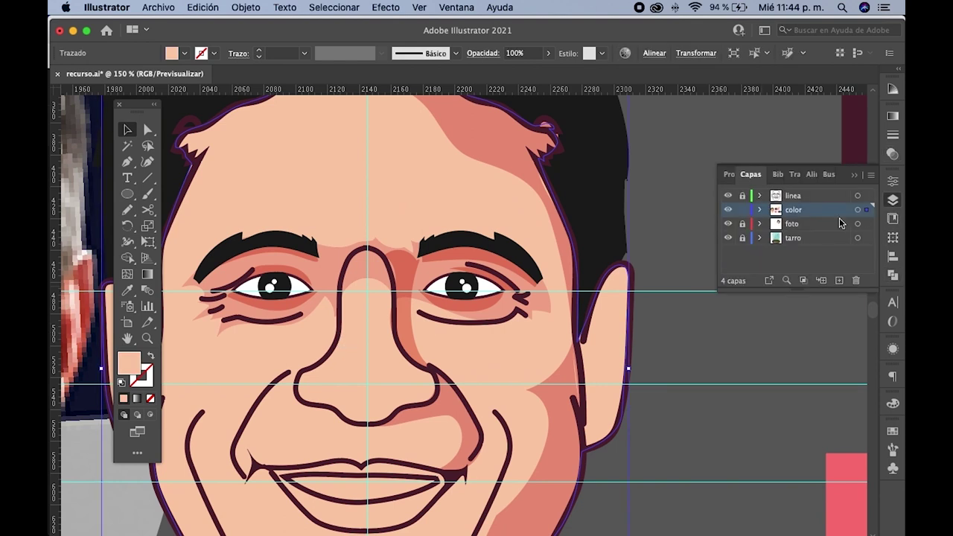
pyautogui.click(792, 195)
pyautogui.click(743, 195)
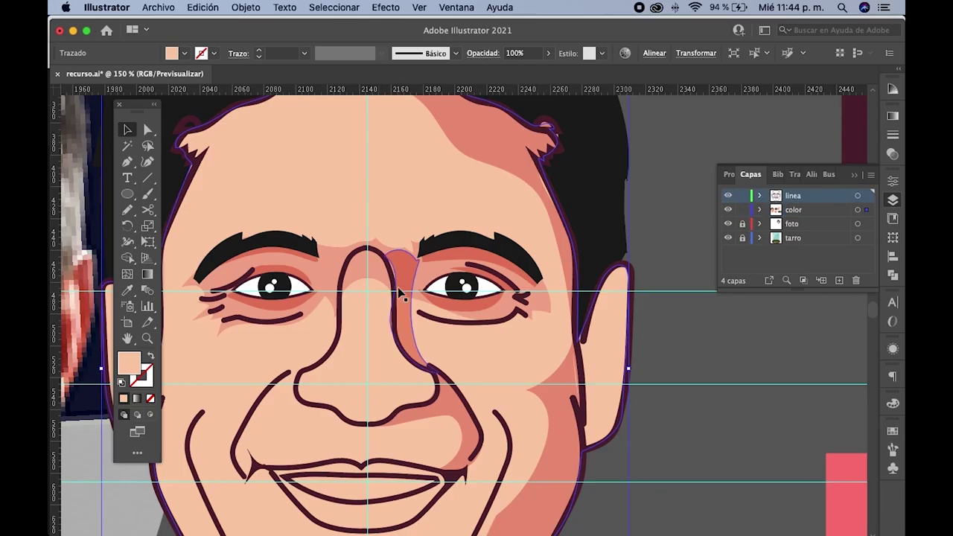
# - Paste the nose outline in place onto the color layer, relocking linea
pyautogui.click(386, 267)
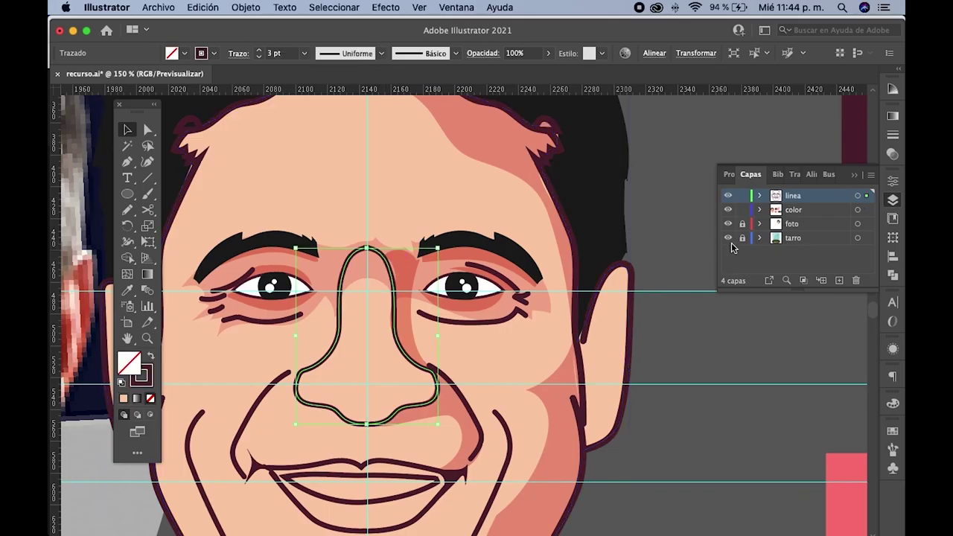
pyautogui.click(742, 195)
pyautogui.click(742, 210)
pyautogui.click(804, 210)
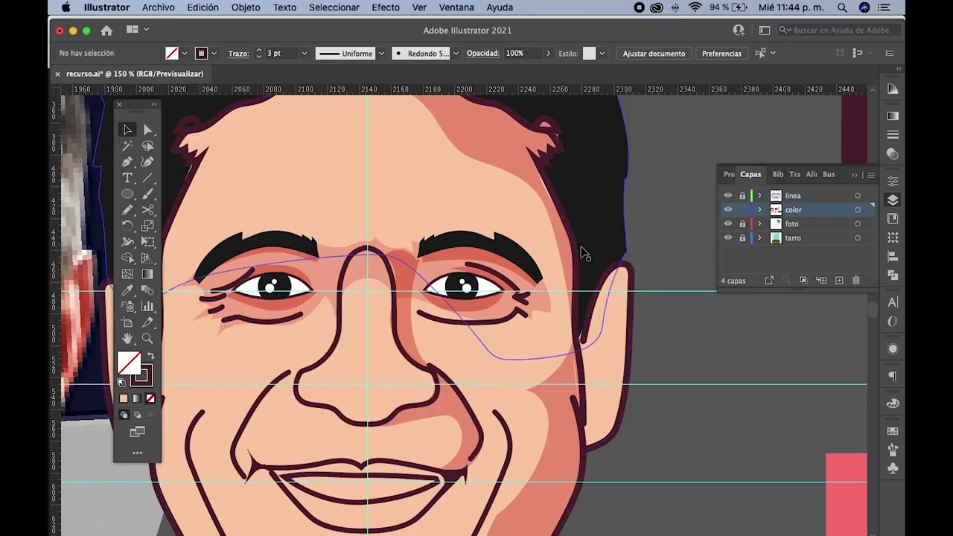
pyautogui.hotkey('ctrl', 'f')
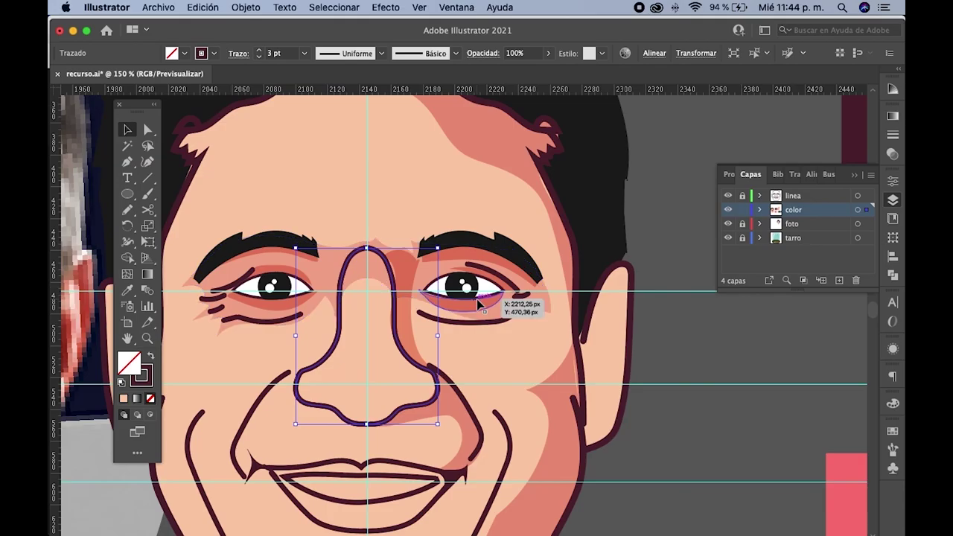
pyautogui.hotkey('ctrl', 'shift', 'a')
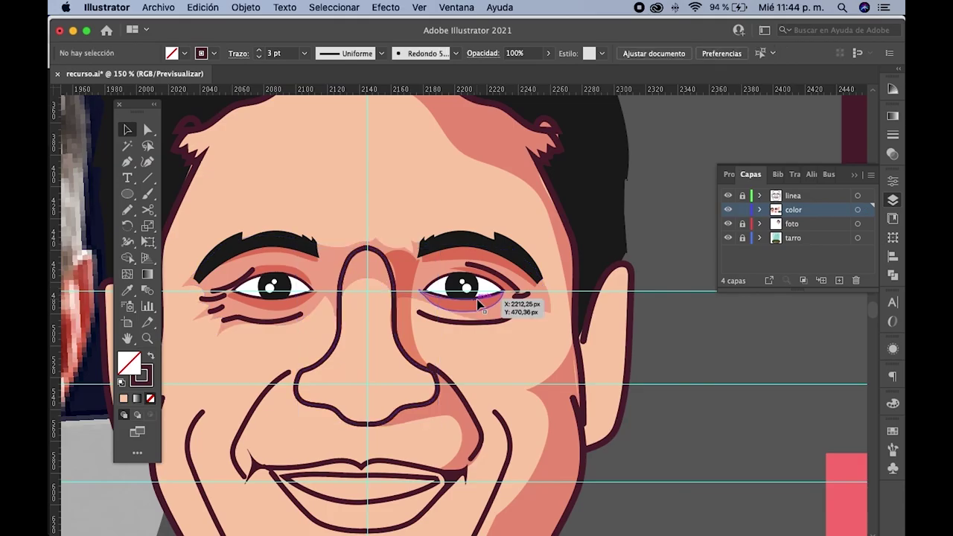
pyautogui.hotkey('ctrl', 'z')
# - Eyedropper the pink swatch onto the nose copy, then deselect it
pyautogui.scroll(-2, 436, 335)
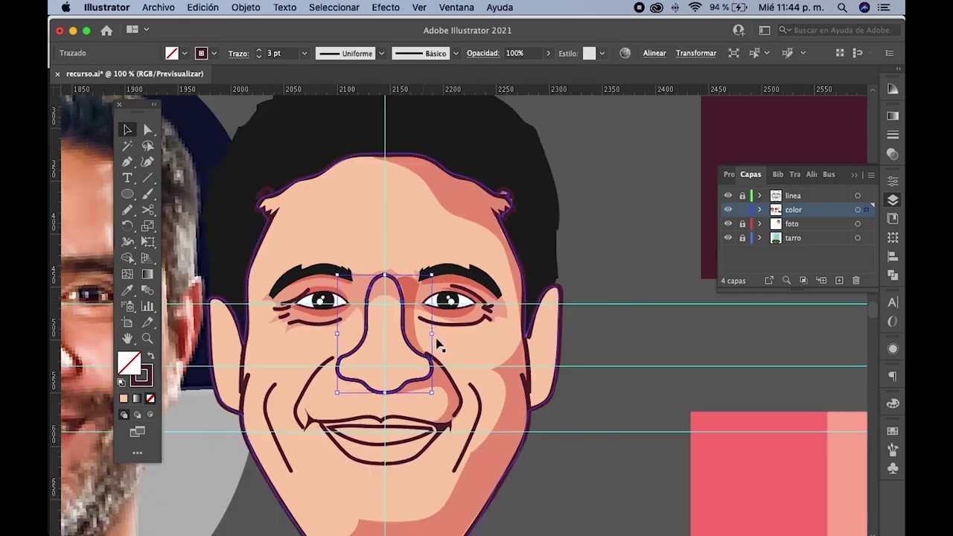
pyautogui.scroll(-3, 273, 324)
pyautogui.click(128, 290)
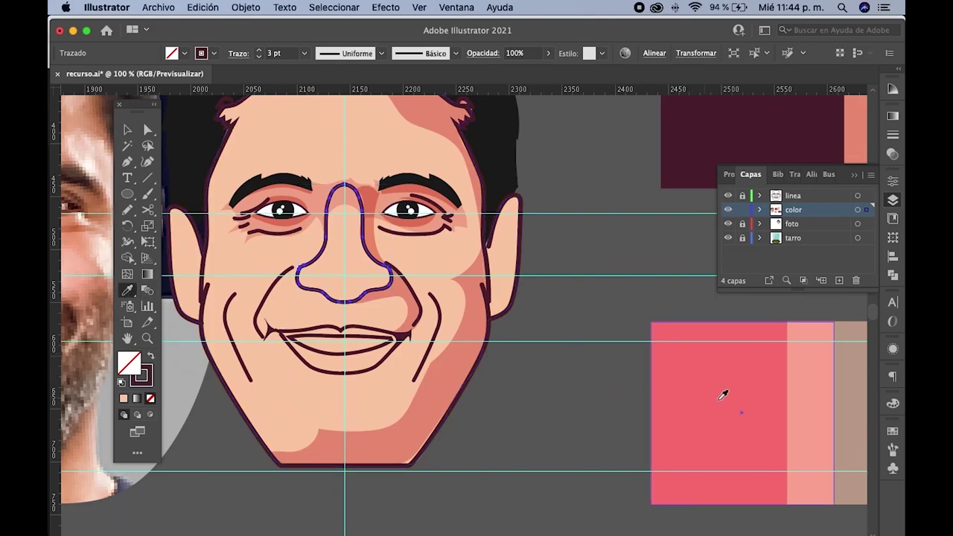
pyautogui.click(724, 394)
pyautogui.click(127, 129)
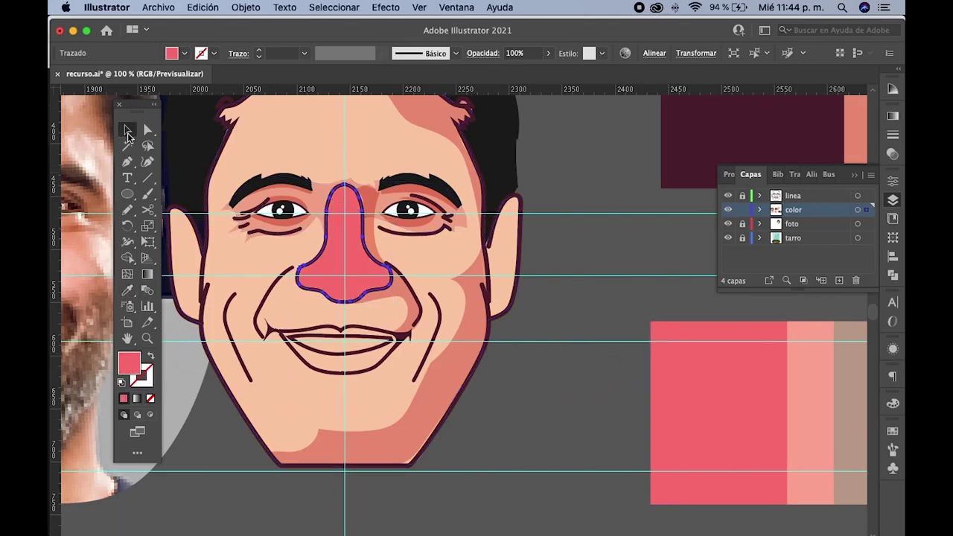
pyautogui.click(549, 277)
pyautogui.hscroll(-3, 549, 272)
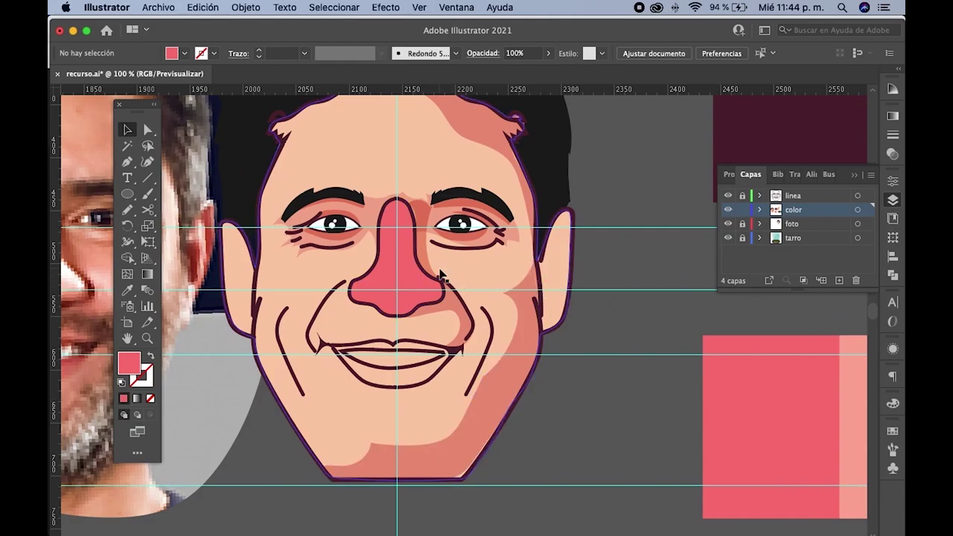
pyautogui.scroll(-2, 442, 278)
# - Pencil a shadow shape inside the right ear and eyedropper the salmon shading onto it
pyautogui.moveTo(413, 246); pyautogui.dragTo(408, 267)
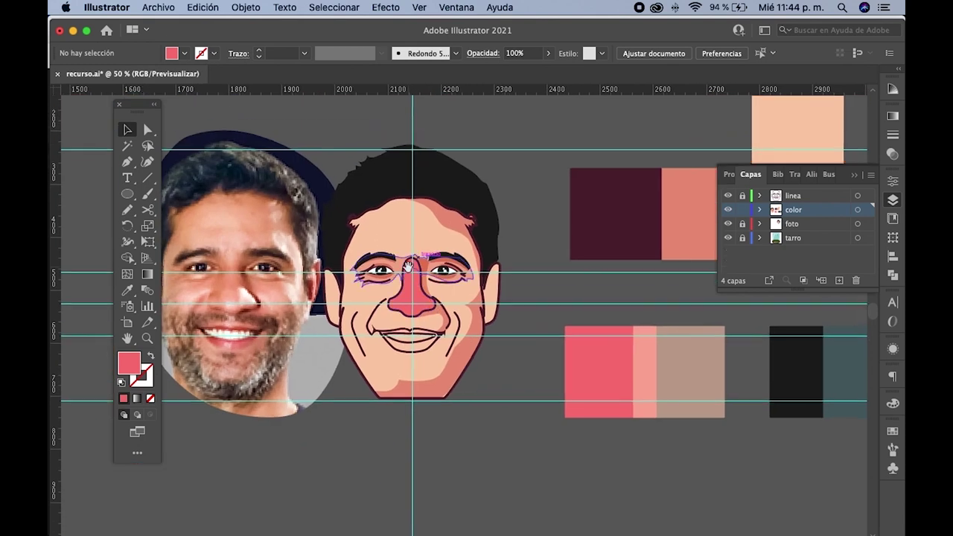
pyautogui.click(127, 210)
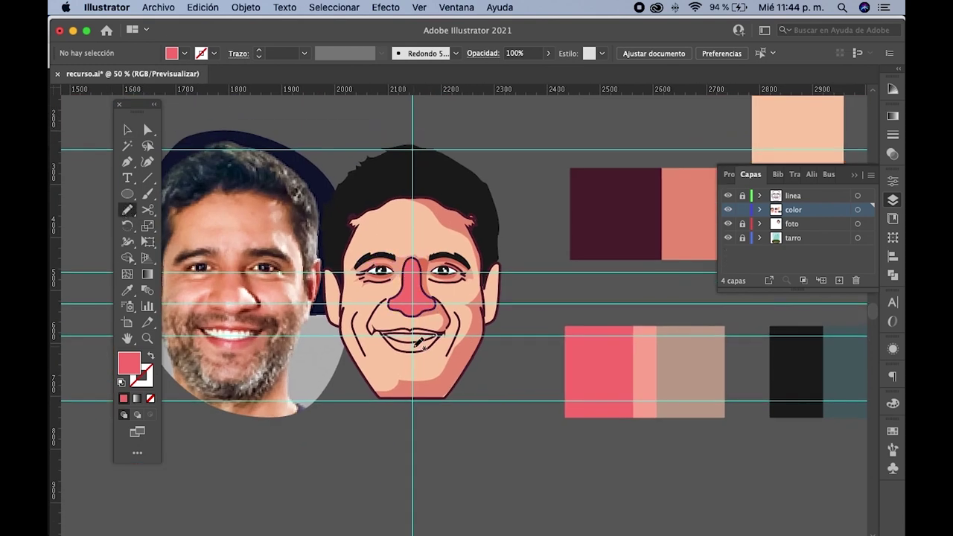
pyautogui.scroll(2, 417, 344)
pyautogui.scroll(2, 415, 350)
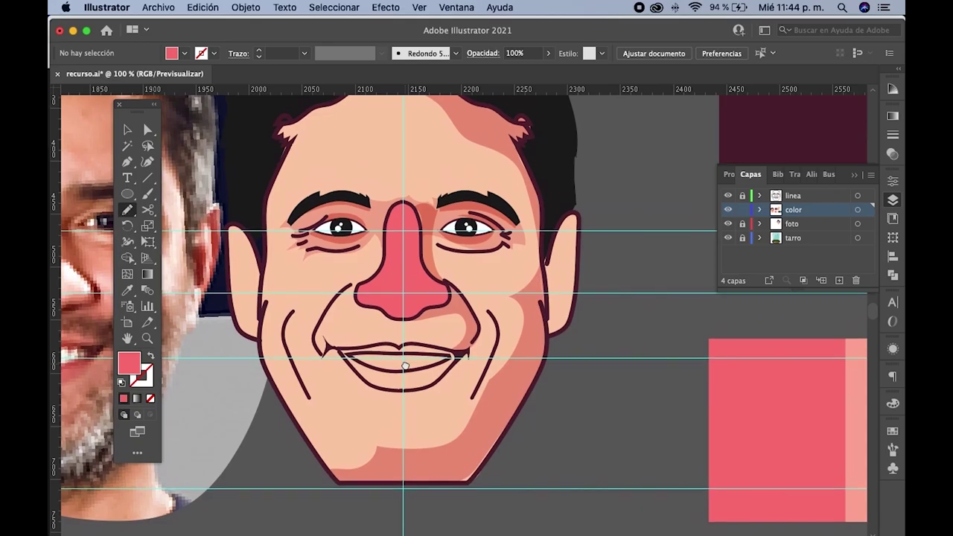
pyautogui.hscroll(3, 448, 315)
pyautogui.scroll(1, 448, 316)
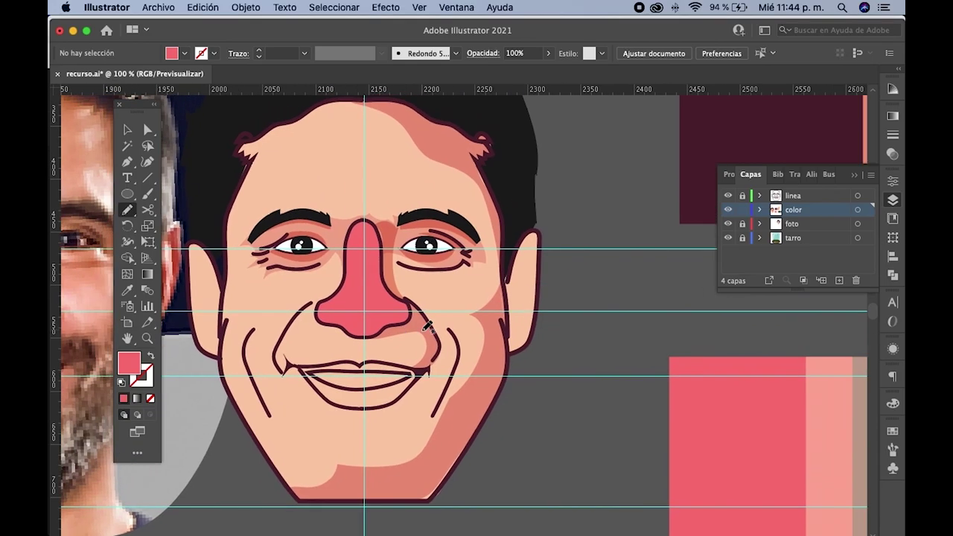
pyautogui.moveTo(488, 319); pyautogui.dragTo(575, 328)
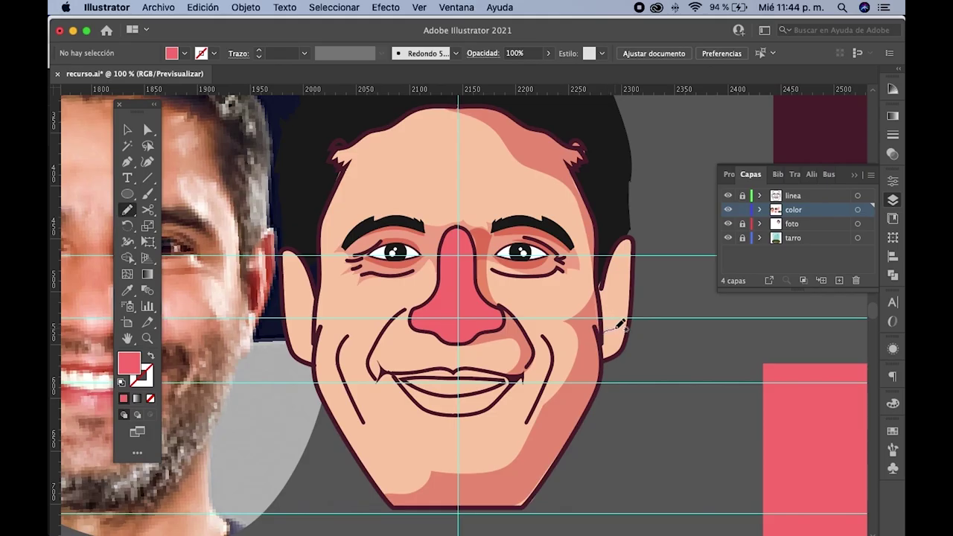
pyautogui.moveTo(616, 299); pyautogui.dragTo(605, 283)
pyautogui.moveTo(626, 327); pyautogui.dragTo(625, 329)
pyautogui.press('i')
pyautogui.click(484, 269)
# - Add two more salmon shadow shapes, one along the right ear and one at its top
pyautogui.moveTo(485, 268); pyautogui.dragTo(423, 273)
pyautogui.press('n')
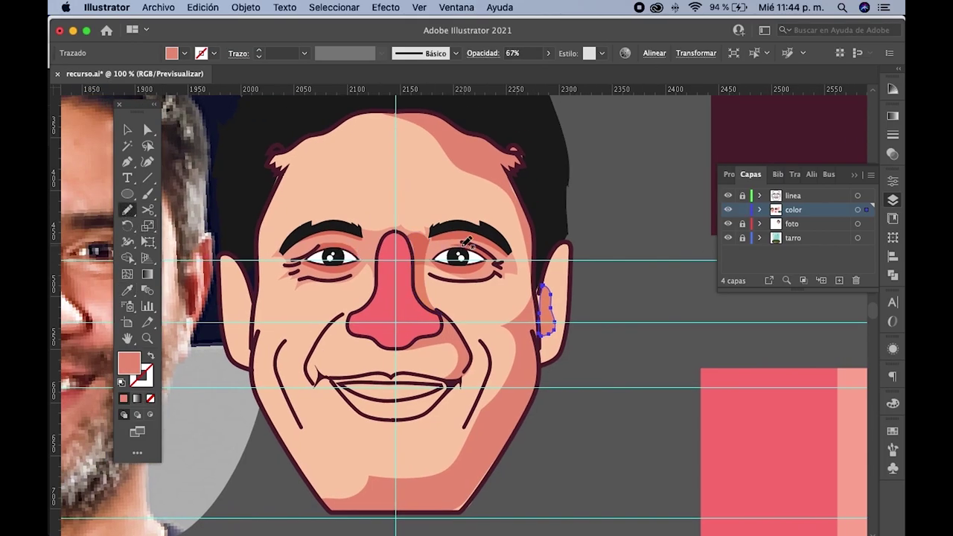
pyautogui.moveTo(554, 263)
pyautogui.mouseDown()
pyautogui.moveTo(571, 271)
pyautogui.moveTo(556, 246)
pyautogui.mouseUp()
pyautogui.click(128, 290)
pyautogui.click(521, 350)
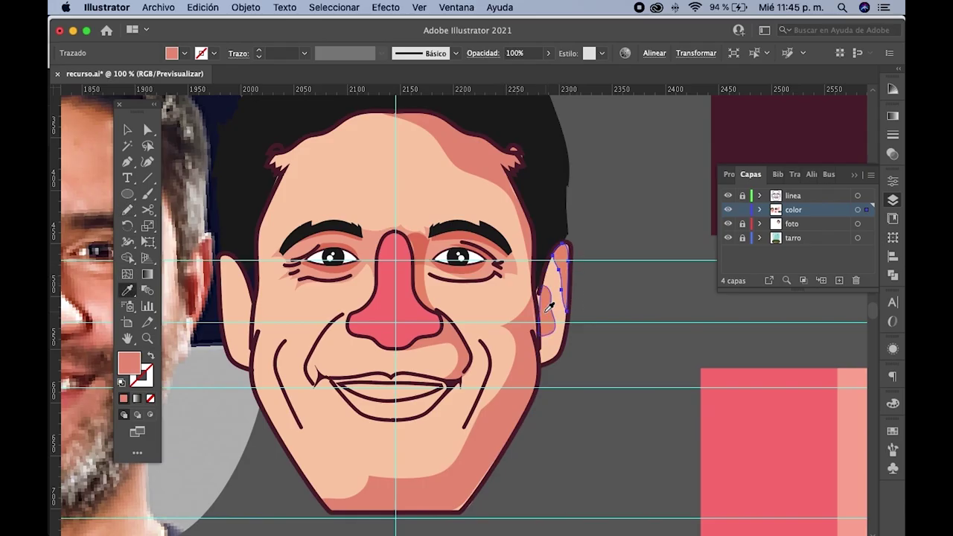
pyautogui.click(134, 211)
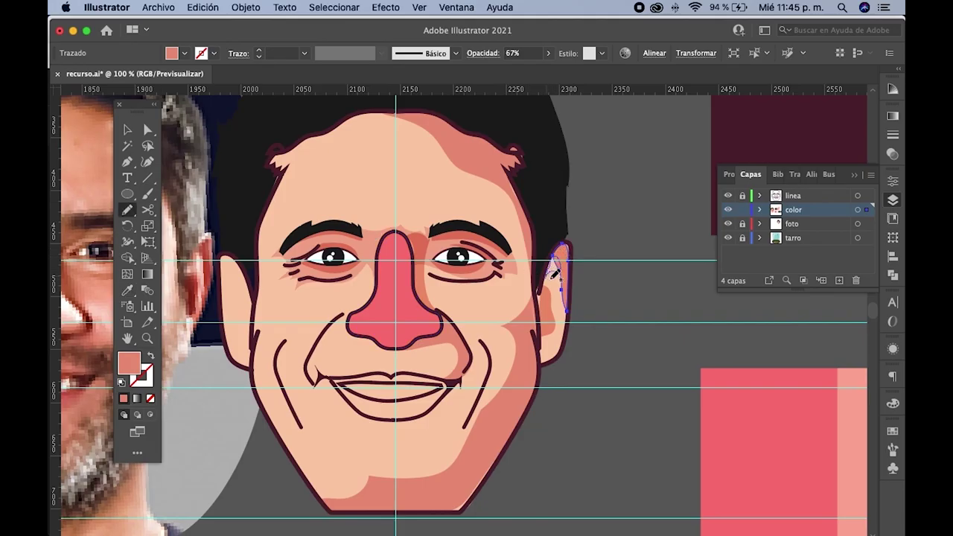
pyautogui.moveTo(555, 272); pyautogui.dragTo(552, 257)
pyautogui.click(128, 290)
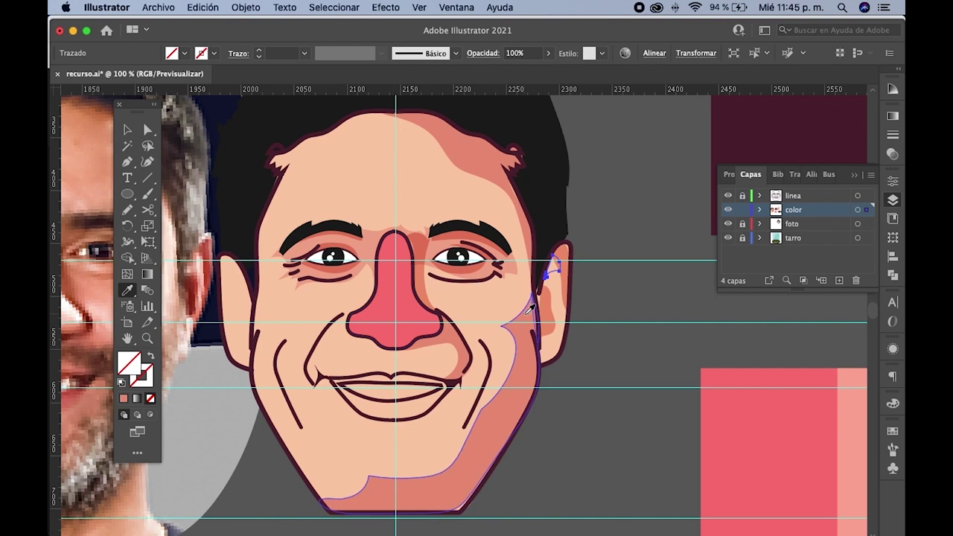
pyautogui.click(531, 309)
pyautogui.click(127, 210)
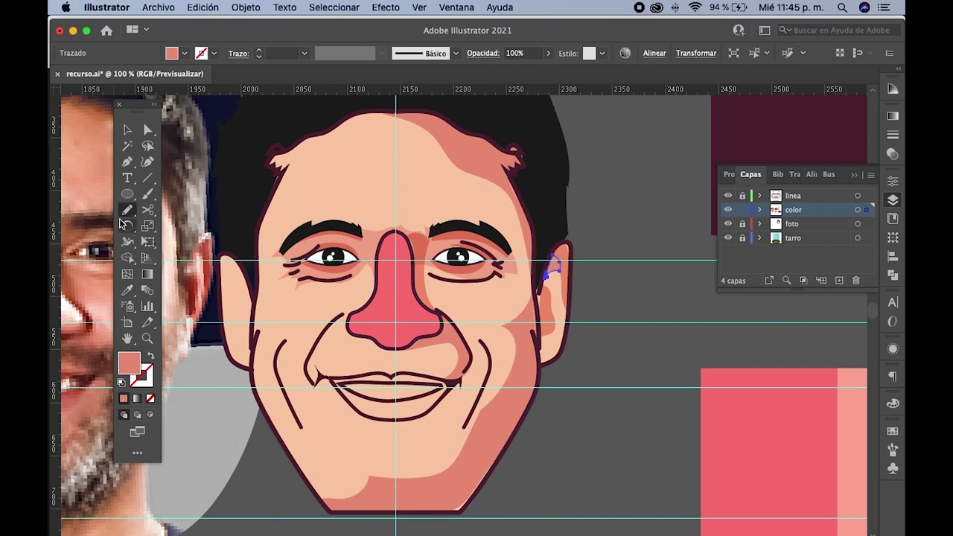
pyautogui.hscroll(-3, 308, 283)
pyautogui.hscroll(-2, 309, 302)
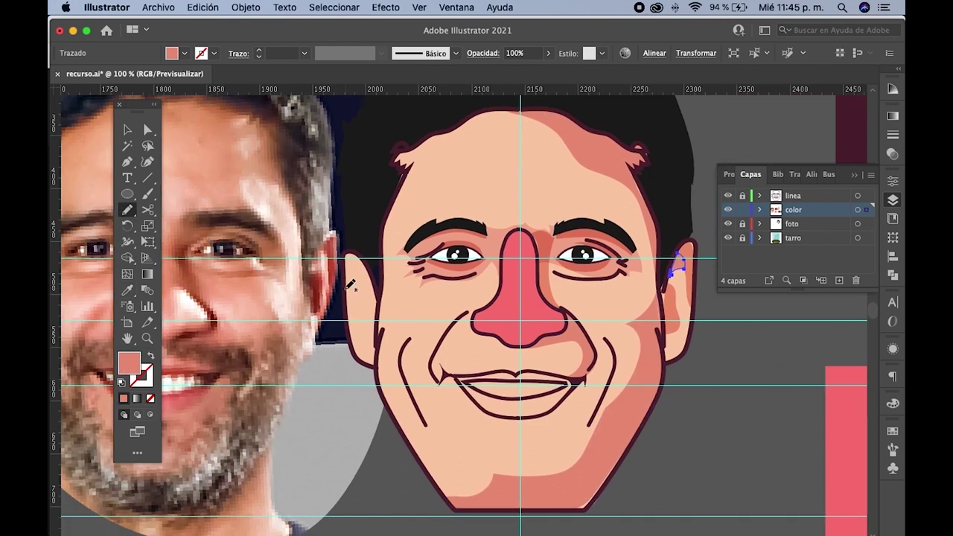
# - Pencil a shadow shape inside the left ear and fill it with sampled salmon shading
pyautogui.moveTo(359, 279)
pyautogui.mouseDown()
pyautogui.moveTo(375, 336)
pyautogui.moveTo(383, 294)
pyautogui.moveTo(354, 253)
pyautogui.moveTo(348, 281)
pyautogui.mouseUp()
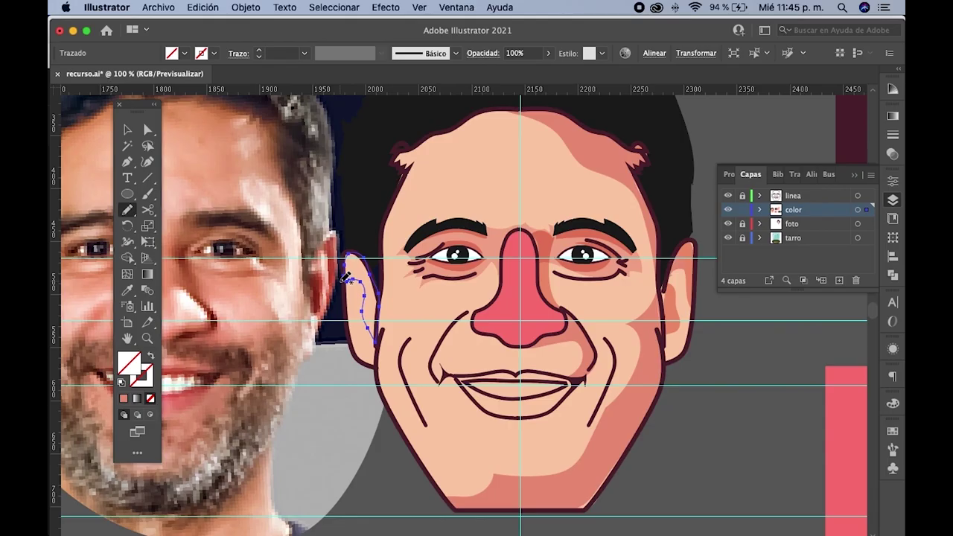
pyautogui.click(127, 290)
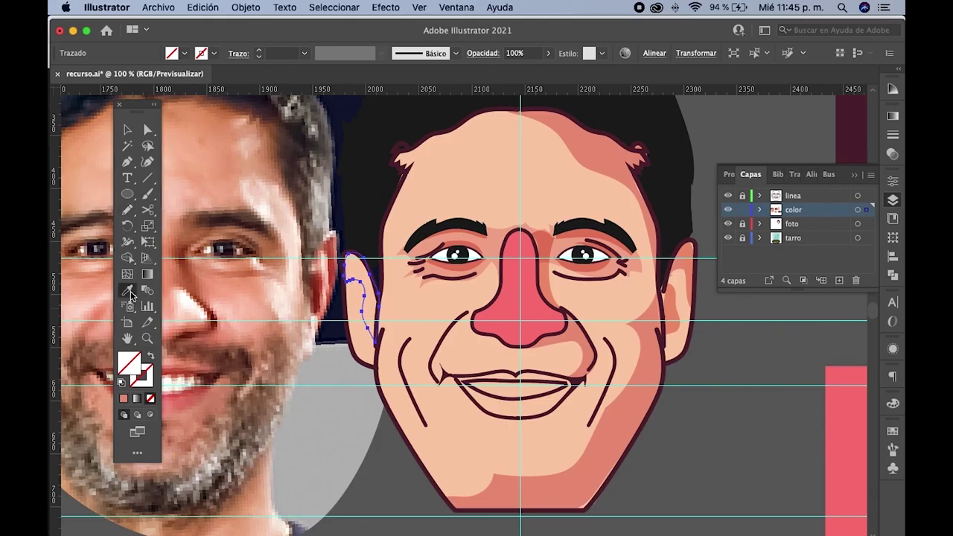
pyautogui.click(648, 339)
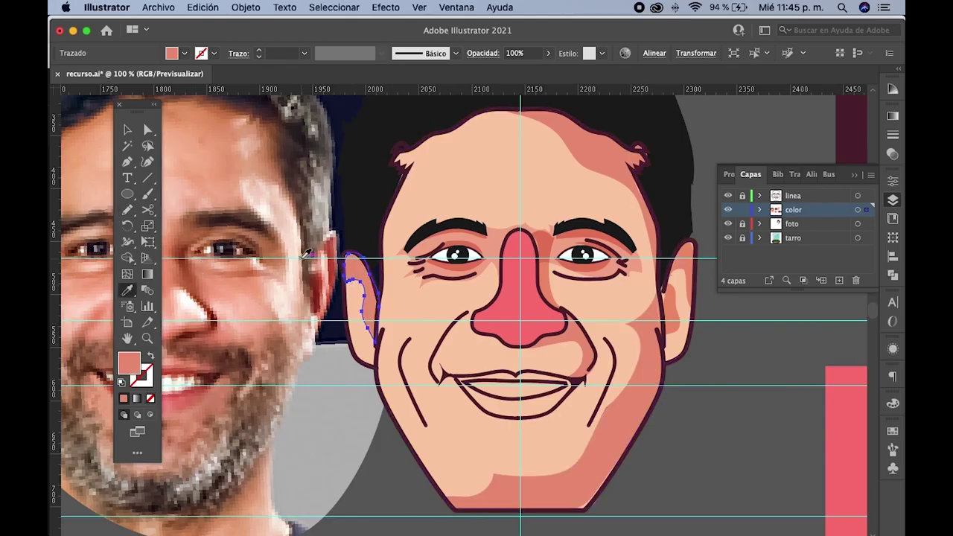
pyautogui.click(127, 134)
pyautogui.scroll(-3, 258, 258)
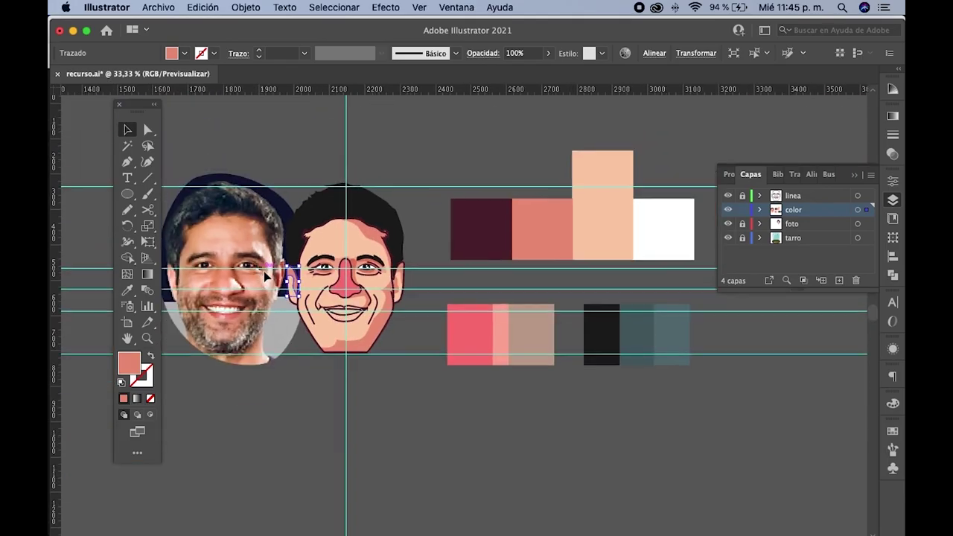
pyautogui.scroll(1, 92, 284)
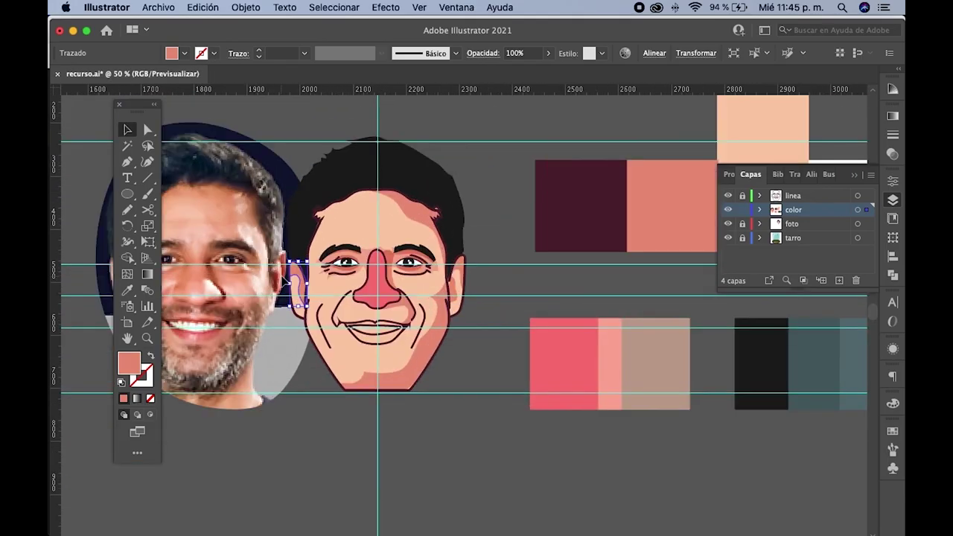
pyautogui.click(134, 211)
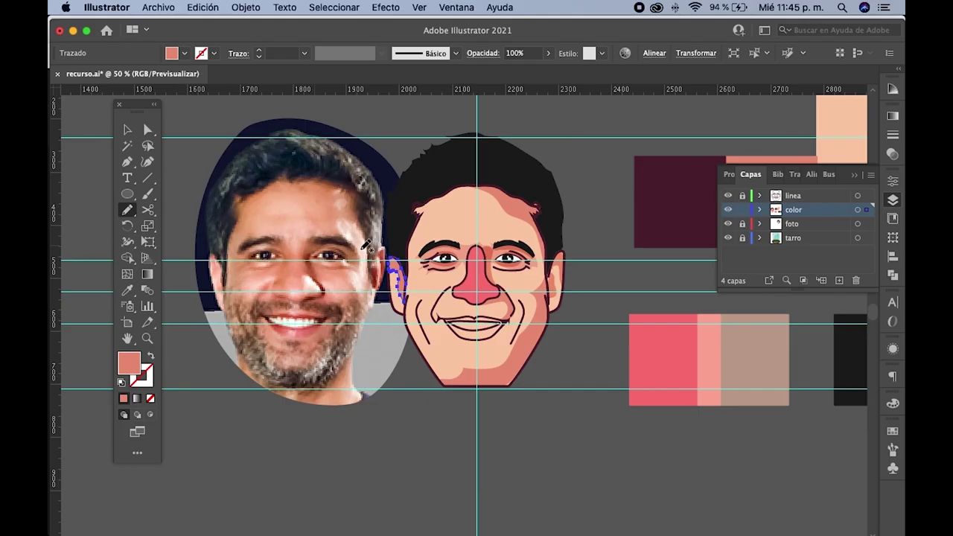
pyautogui.scroll(1, 426, 225)
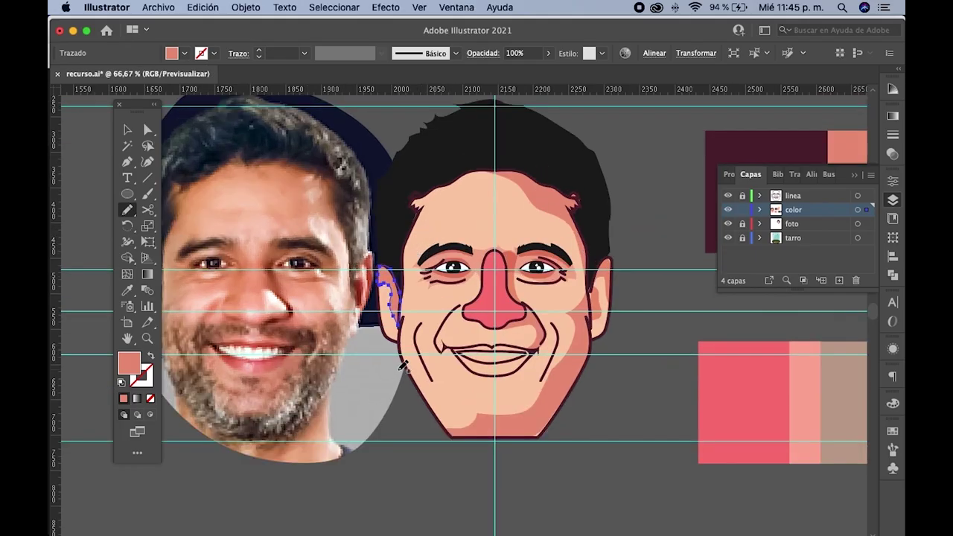
pyautogui.scroll(-3, 395, 343)
pyautogui.hscroll(3, 383, 328)
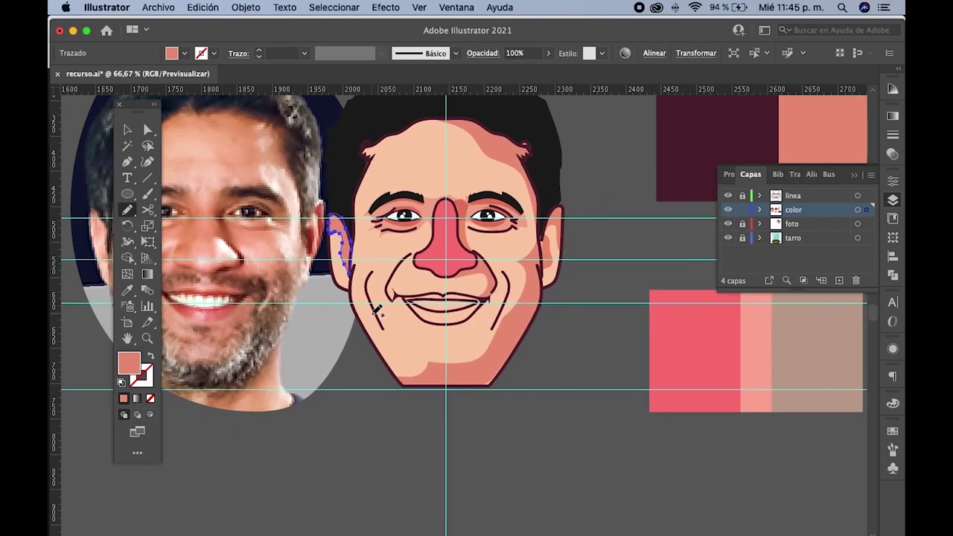
pyautogui.hscroll(-2, 378, 307)
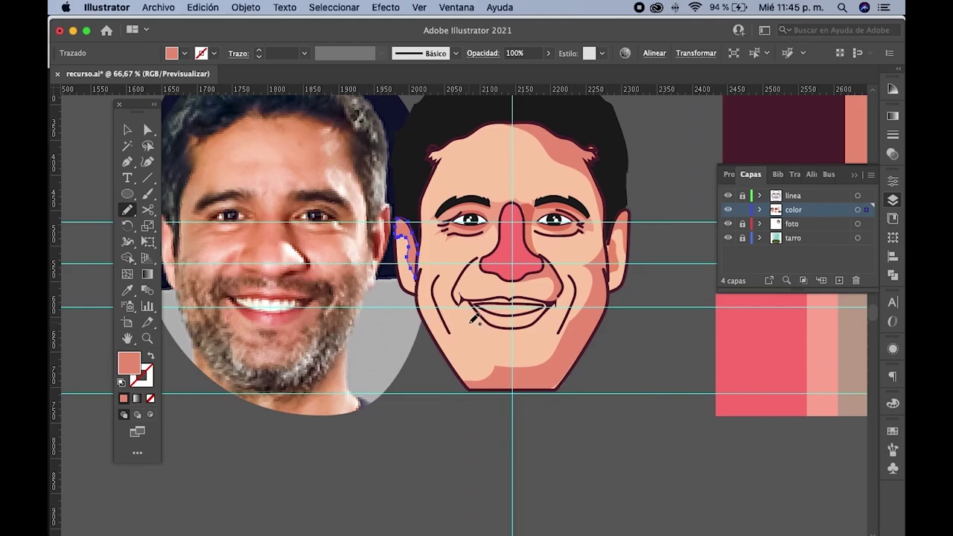
pyautogui.scroll(2, 509, 307)
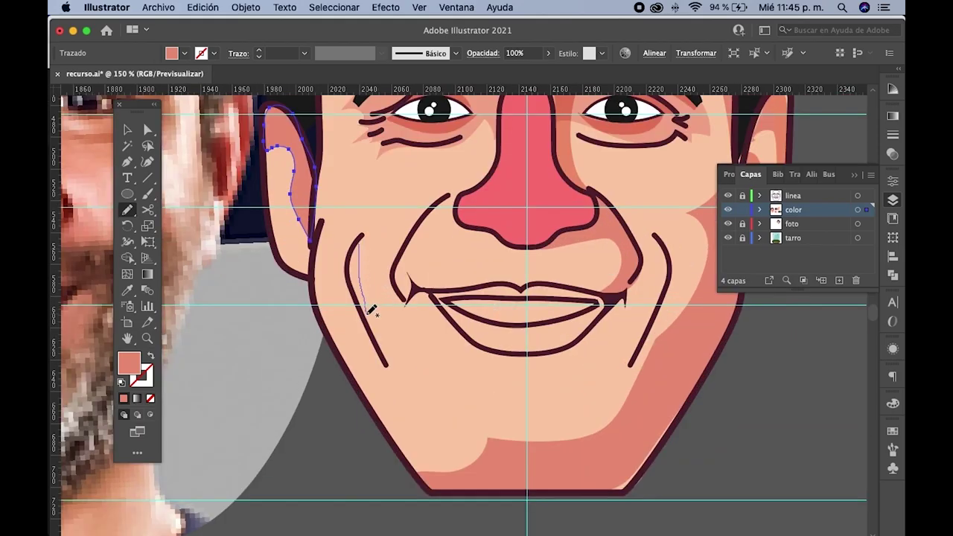
# - Pencil thin strips beside the left and right smile lines, each filled with salmon shading
pyautogui.moveTo(363, 305); pyautogui.dragTo(359, 244)
pyautogui.click(127, 290)
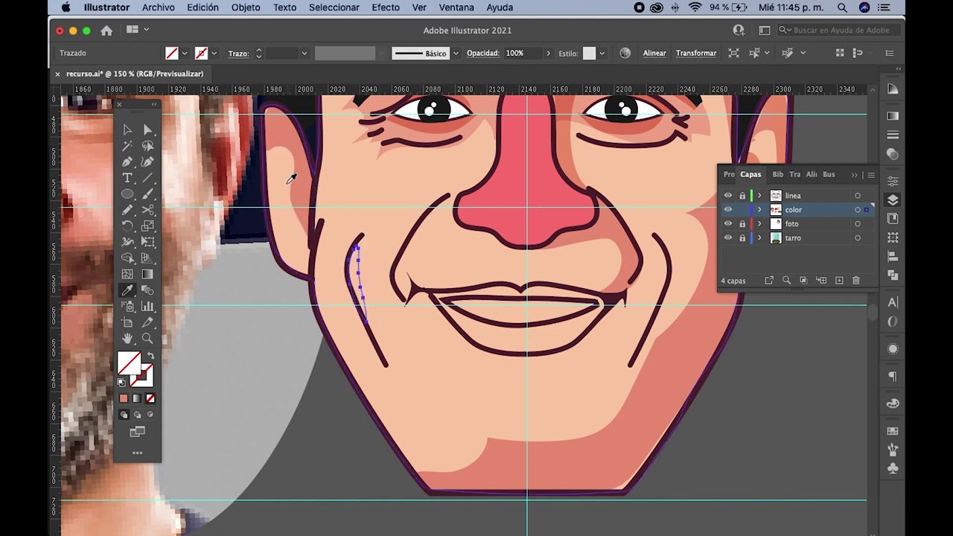
pyautogui.click(287, 223)
pyautogui.moveTo(247, 229); pyautogui.dragTo(180, 257)
pyautogui.click(126, 211)
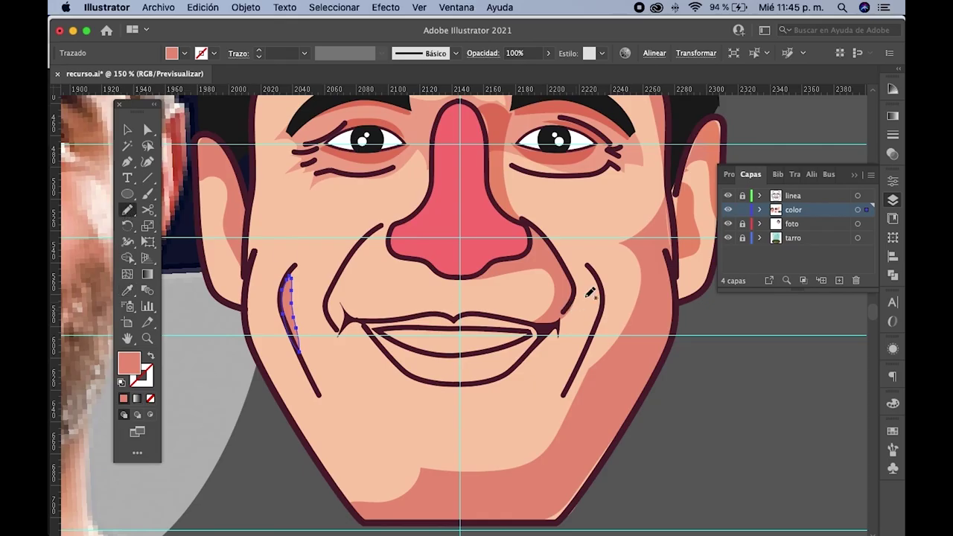
pyautogui.moveTo(592, 268); pyautogui.dragTo(585, 353)
pyautogui.click(127, 291)
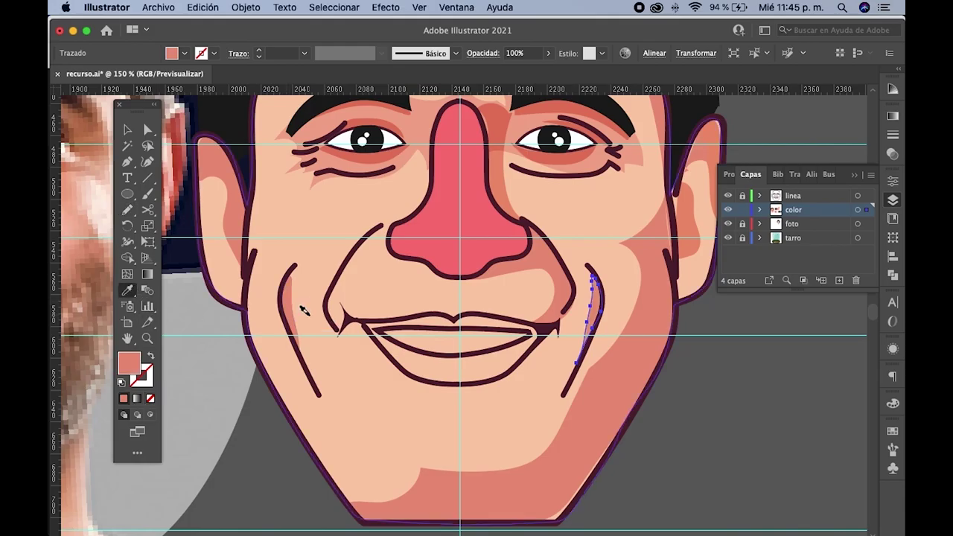
# - Deselect the new strips and select the face skin shape
pyautogui.scroll(-5, 304, 311)
pyautogui.press('v')
pyautogui.click(219, 170)
pyautogui.scroll(2, 307, 295)
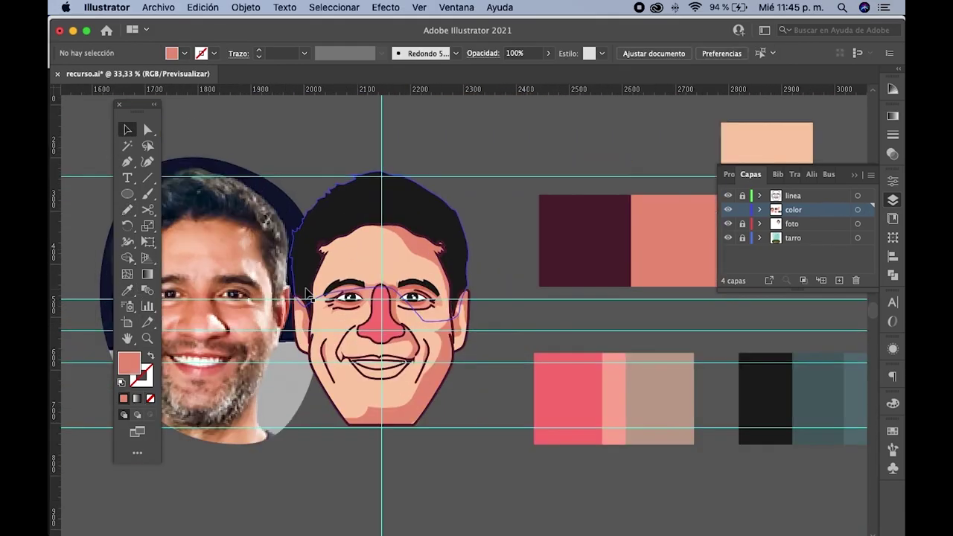
pyautogui.scroll(1, 306, 293)
pyautogui.scroll(1, 305, 293)
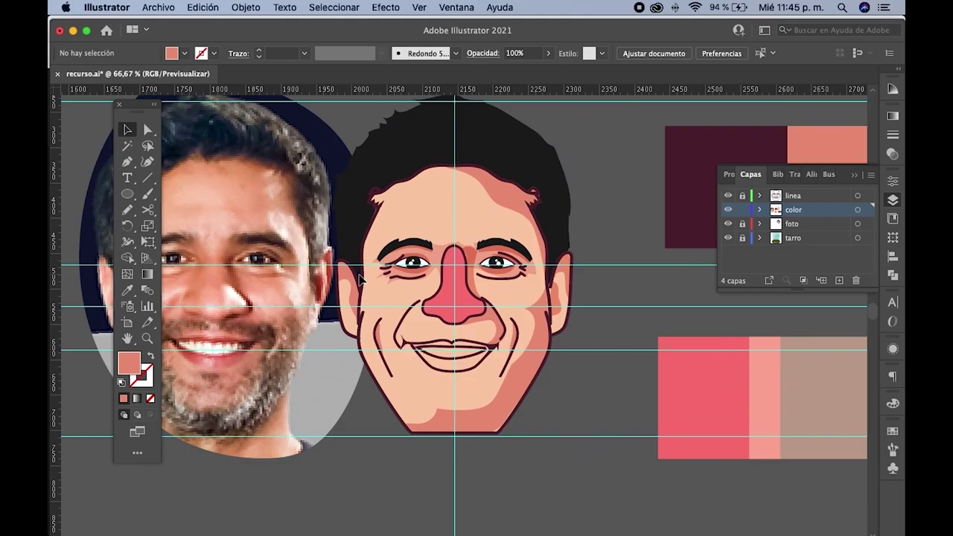
pyautogui.click(438, 372)
pyautogui.scroll(1, 438, 368)
# - Fill the teeth shape white on the color layer and give it a 1 pt stroke
pyautogui.scroll(1, 413, 358)
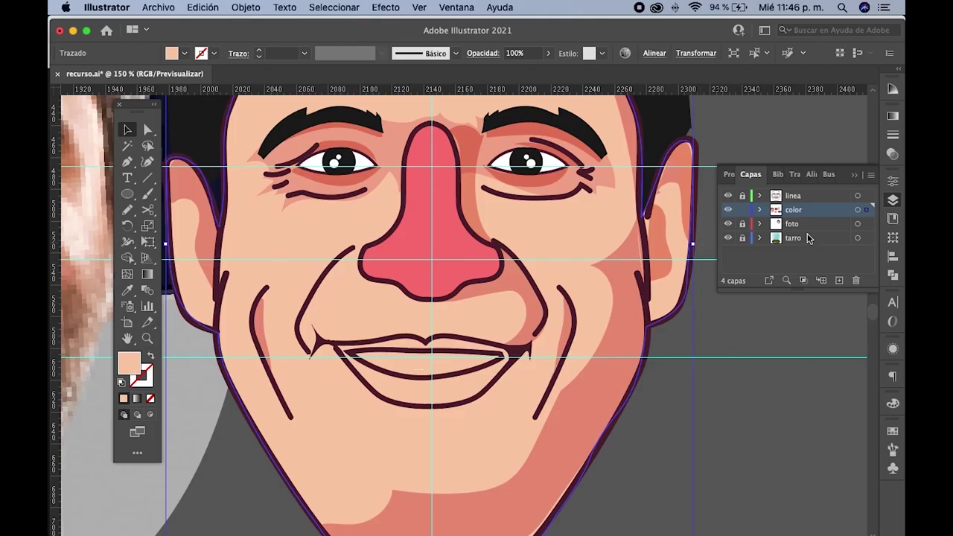
pyautogui.click(460, 361)
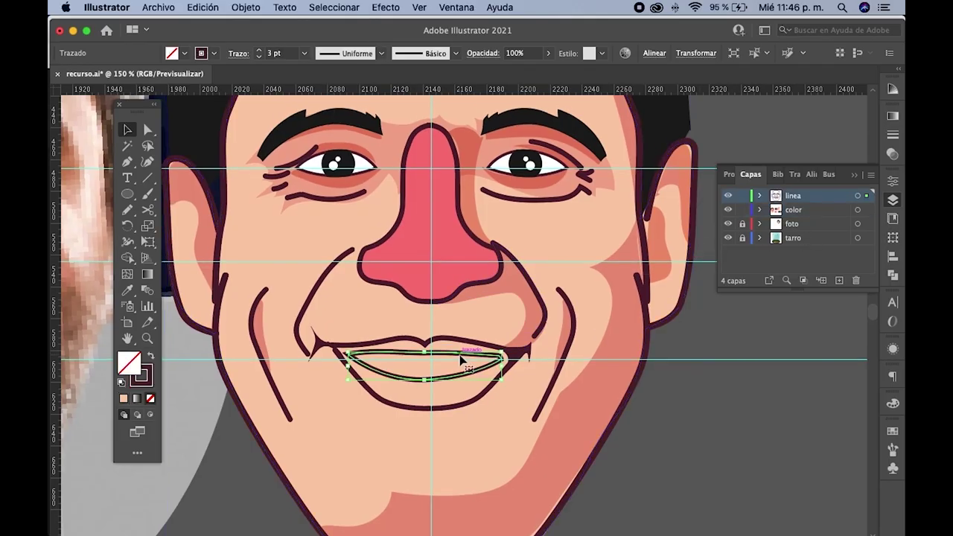
pyautogui.click(742, 196)
pyautogui.click(796, 213)
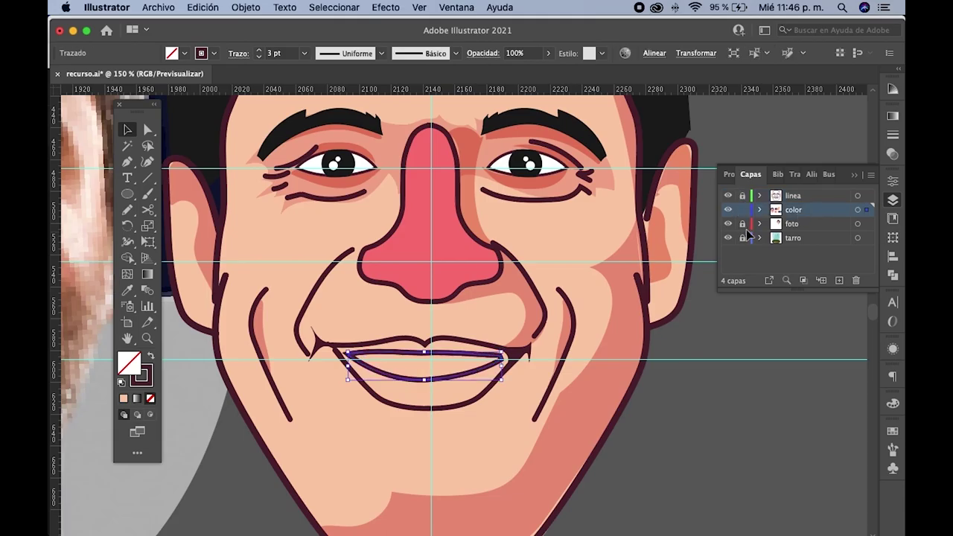
pyautogui.click(128, 290)
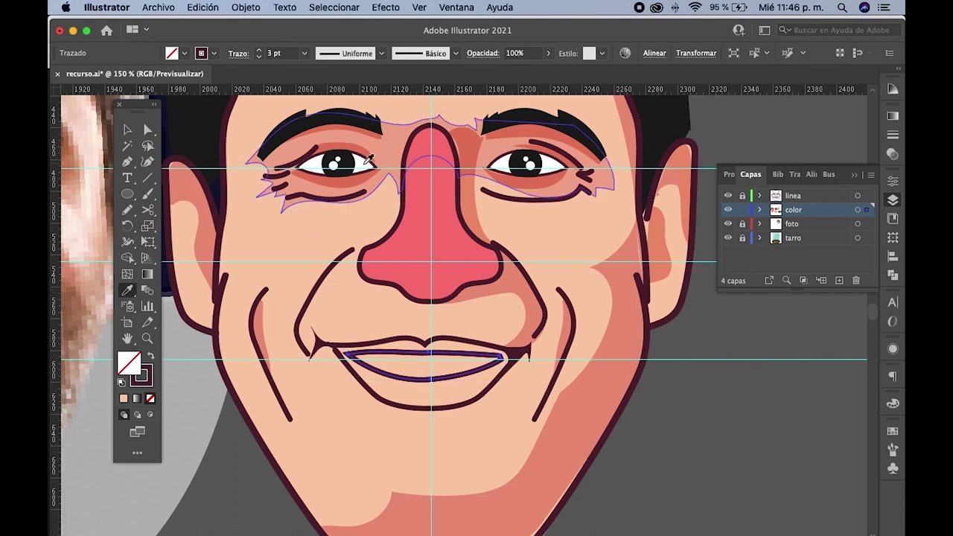
pyautogui.click(366, 161)
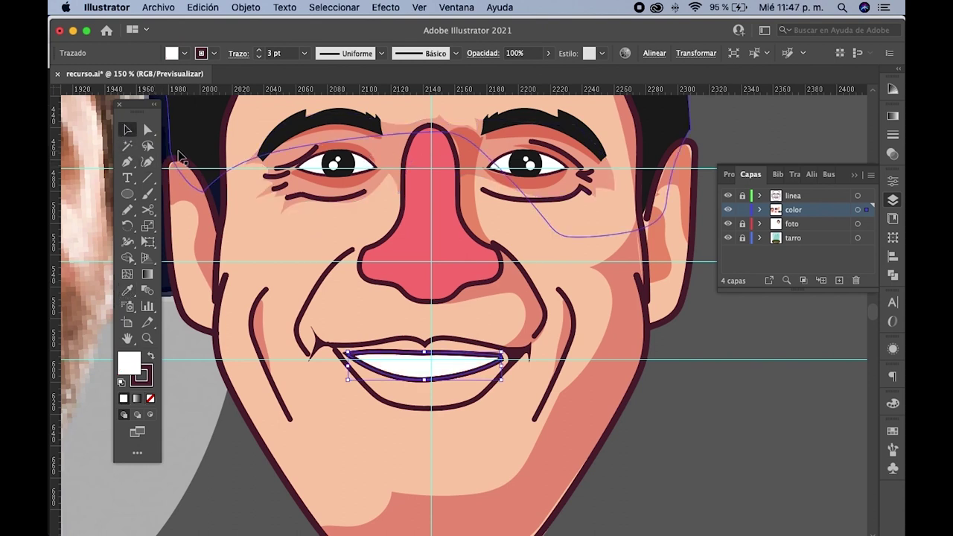
pyautogui.click(549, 277)
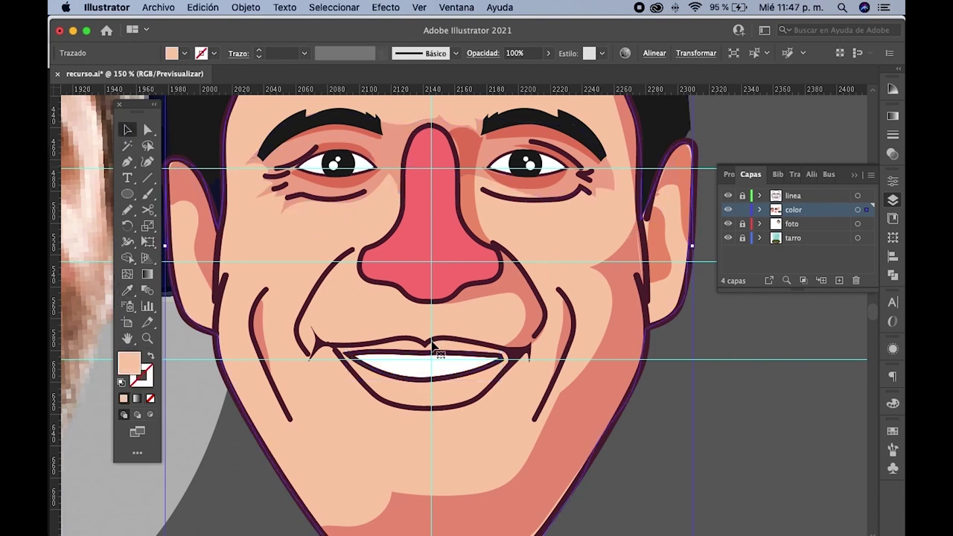
pyautogui.click(450, 360)
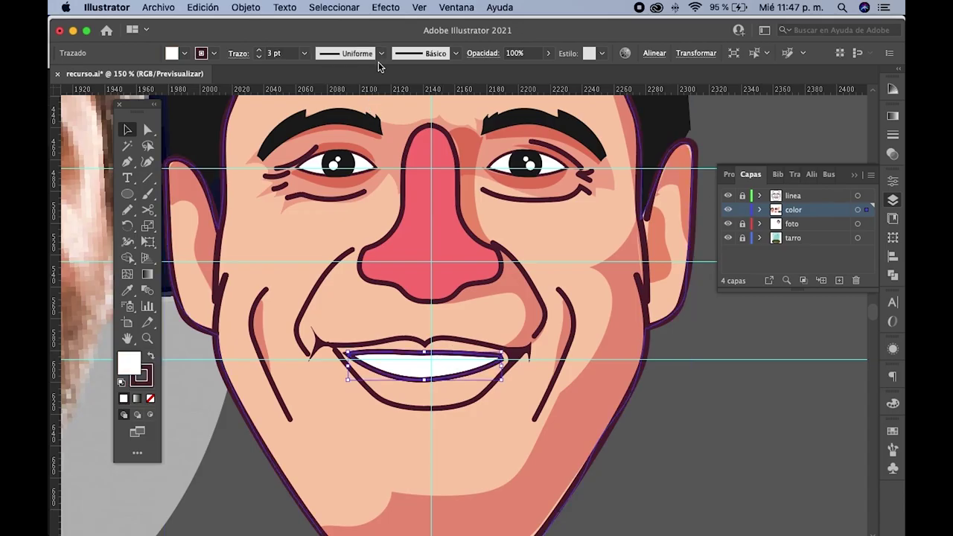
pyautogui.click(306, 53)
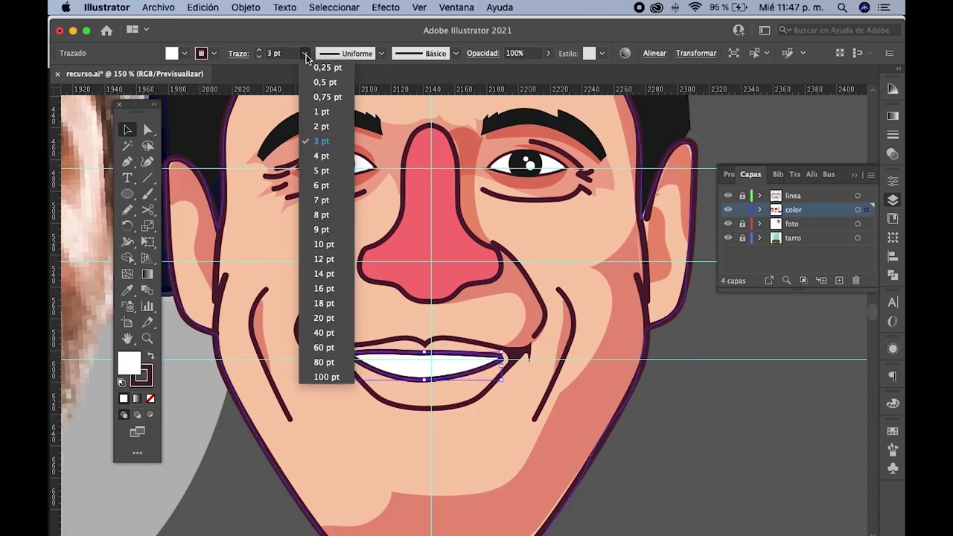
pyautogui.click(321, 111)
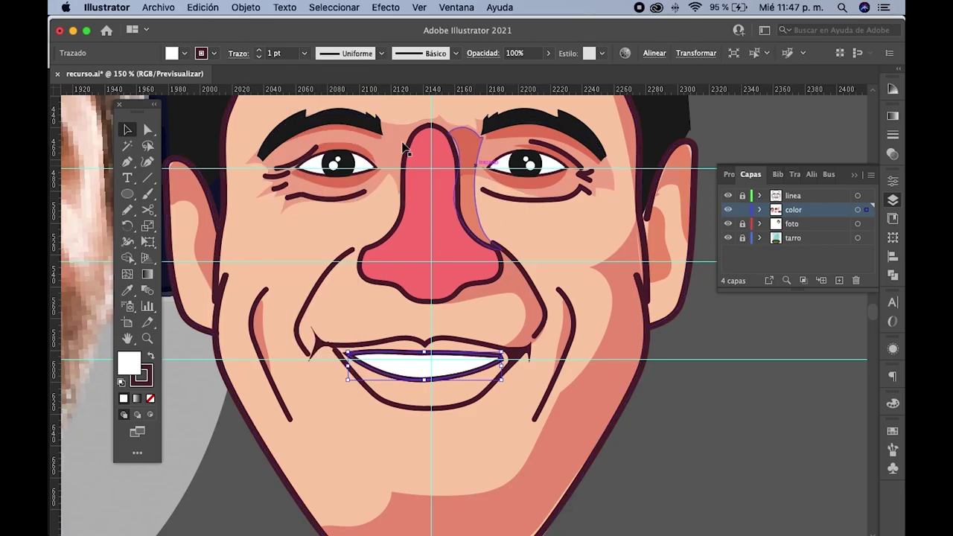
# - Unlock the linea and color layers and give the mouth outline a thinner stroke weight
pyautogui.click(799, 225)
pyautogui.click(798, 196)
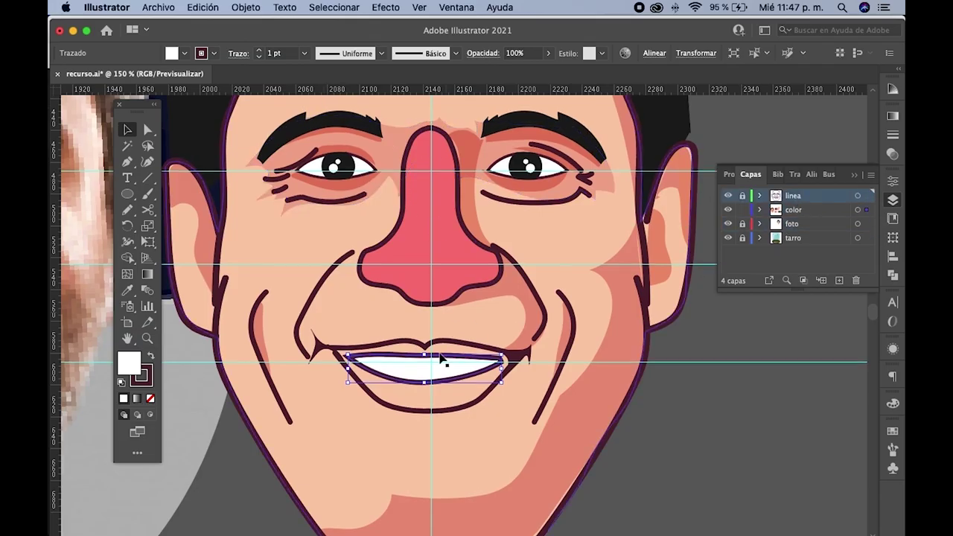
pyautogui.click(742, 195)
pyautogui.click(743, 209)
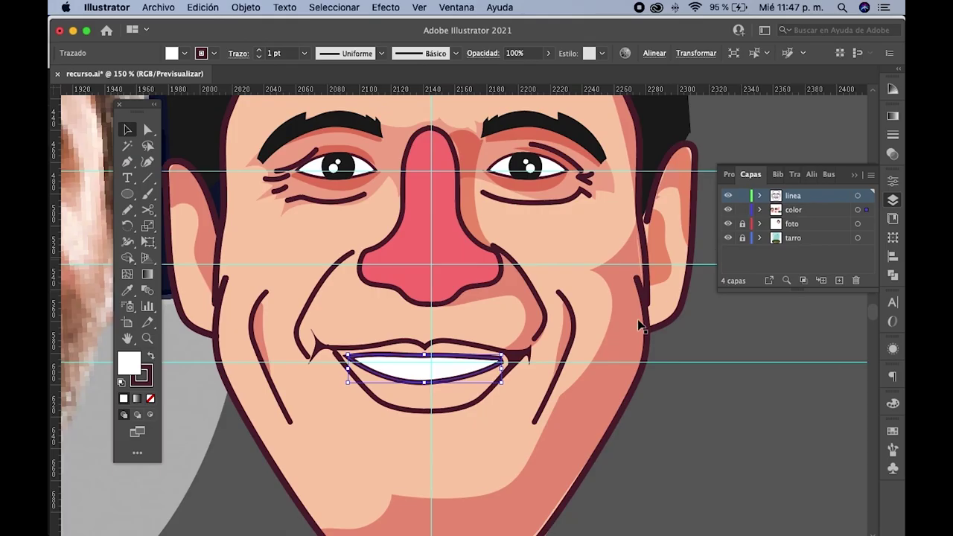
pyautogui.click(674, 365)
pyautogui.click(451, 381)
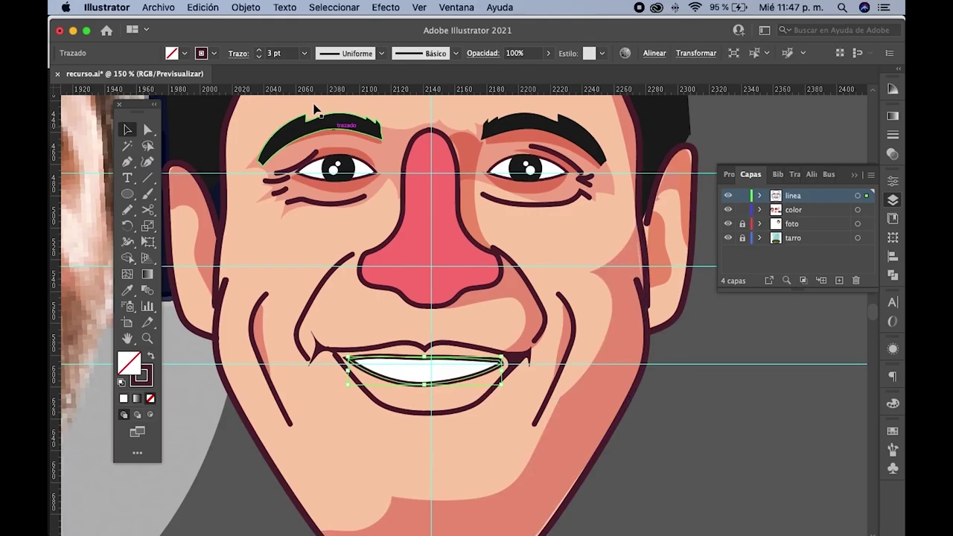
pyautogui.click(304, 53)
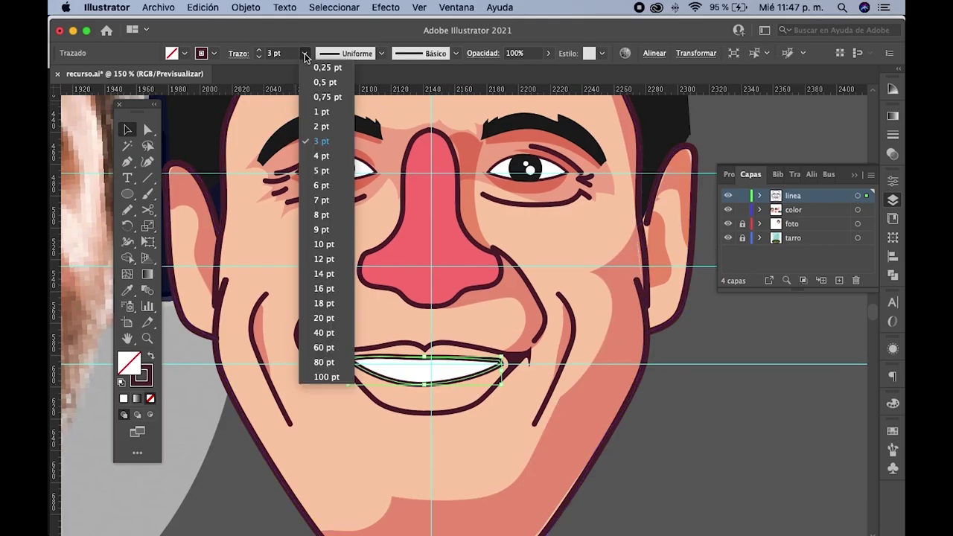
pyautogui.click(322, 98)
pyautogui.click(491, 328)
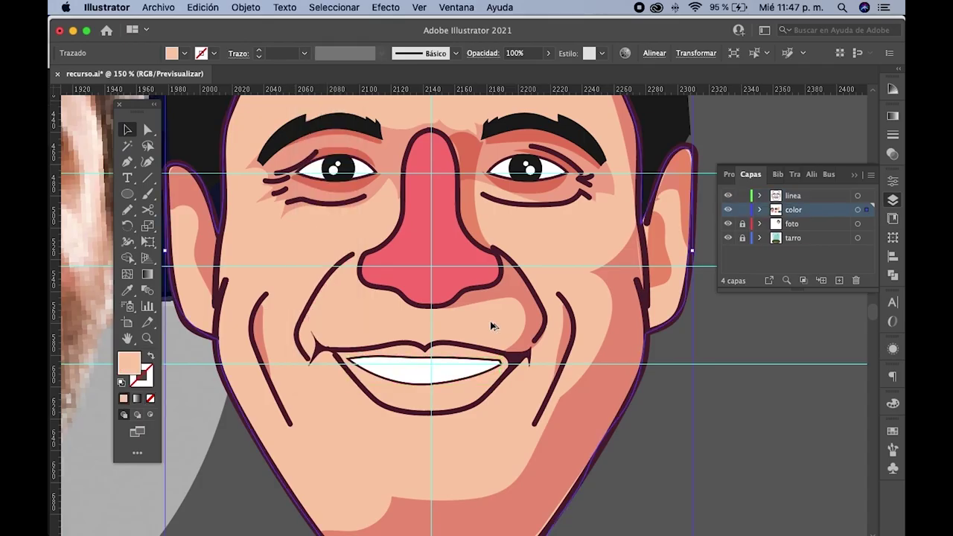
pyautogui.scroll(-5, 491, 326)
pyautogui.scroll(3, 507, 331)
pyautogui.scroll(3, 522, 334)
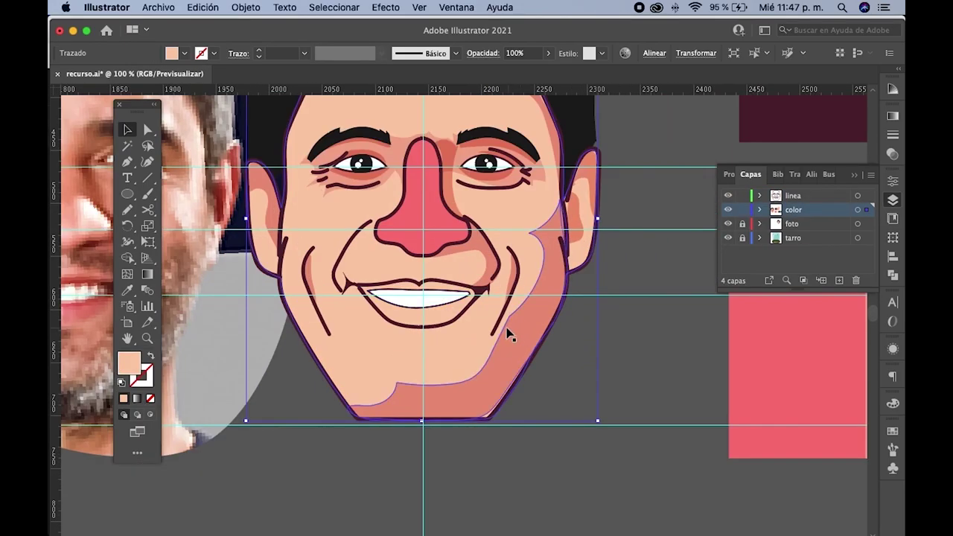
# - Group the upper lip and lower mouth outlines with Ctrl+G, deselect, and lock the linea layer
pyautogui.scroll(-1, 509, 336)
pyautogui.hscroll(1, 499, 336)
pyautogui.click(478, 336)
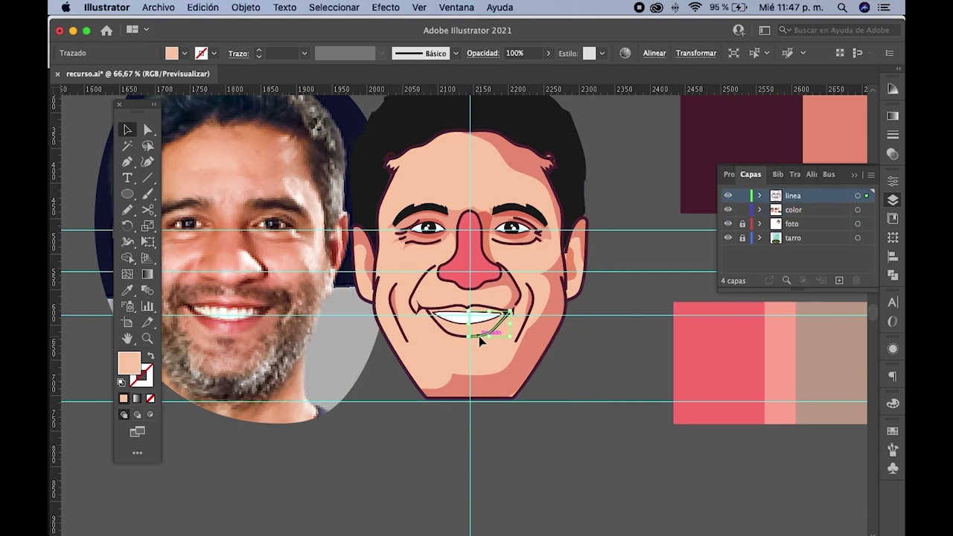
pyautogui.scroll(2, 479, 335)
pyautogui.click(432, 275)
pyautogui.keyDown('shift'); pyautogui.click(431, 274); pyautogui.keyUp('shift')
pyautogui.press('a')
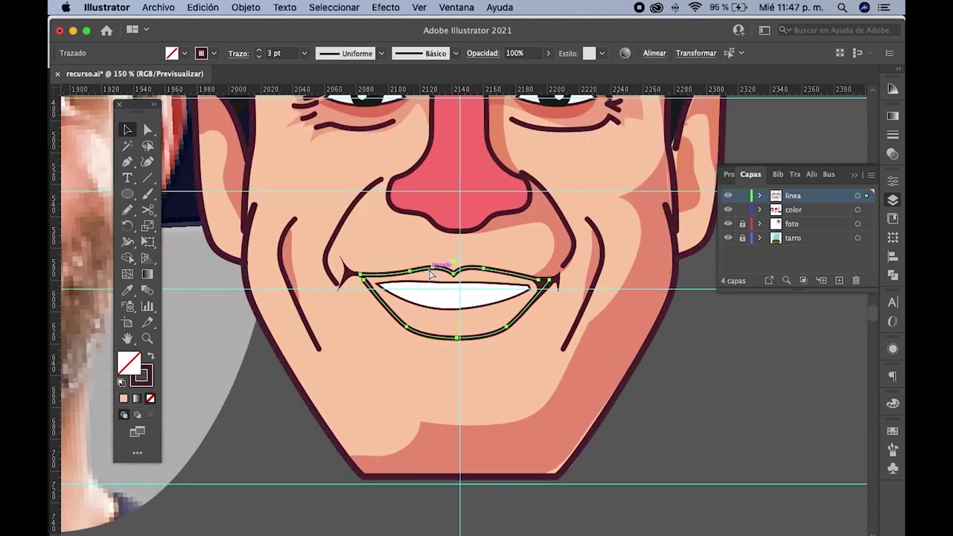
pyautogui.hotkey('ctrl', 'g')
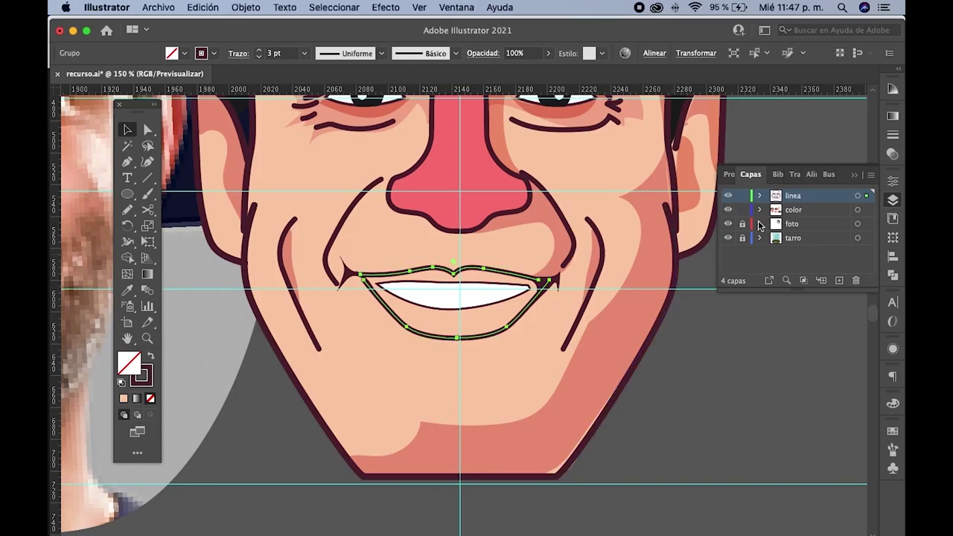
pyautogui.click(690, 343)
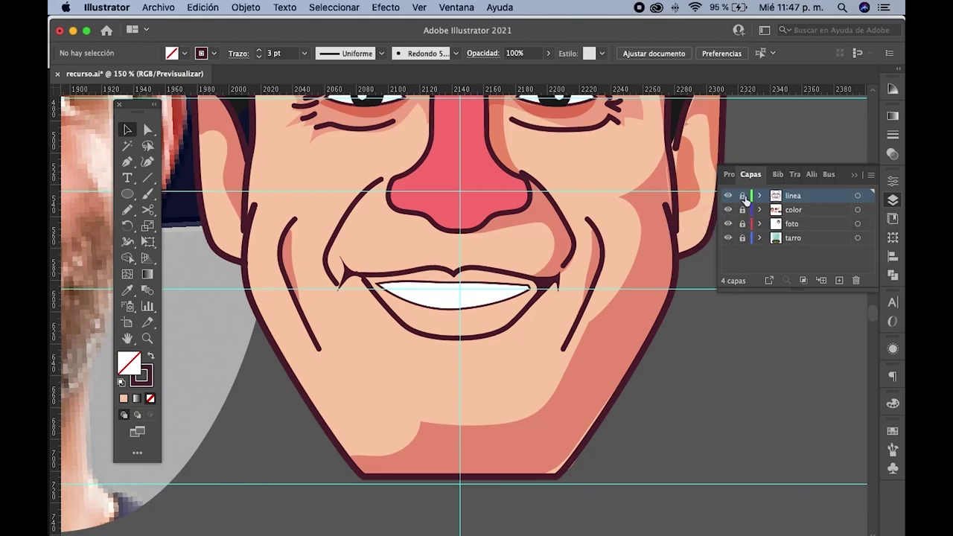
pyautogui.click(742, 210)
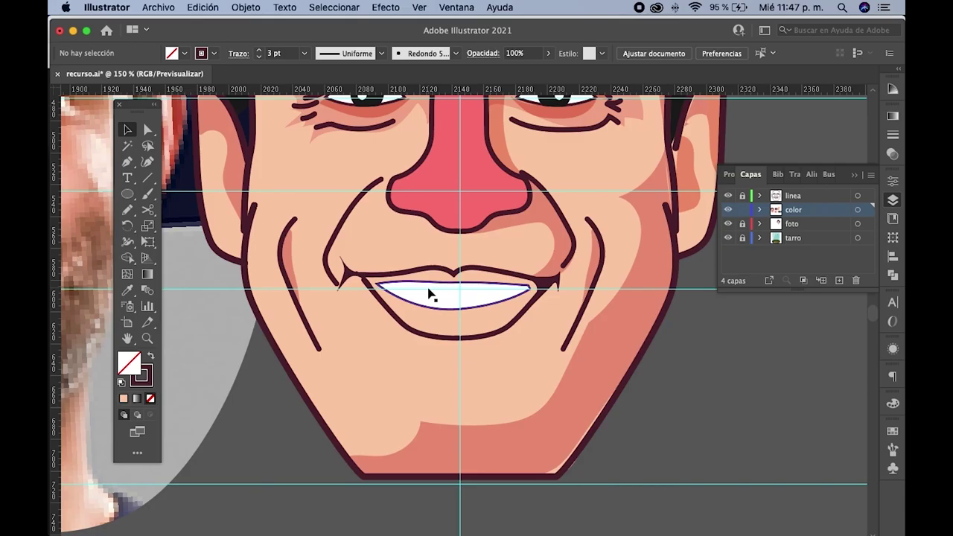
# - Draw a closed lip shape with the Pencil and fill it with the nose's pink
pyautogui.click(127, 209)
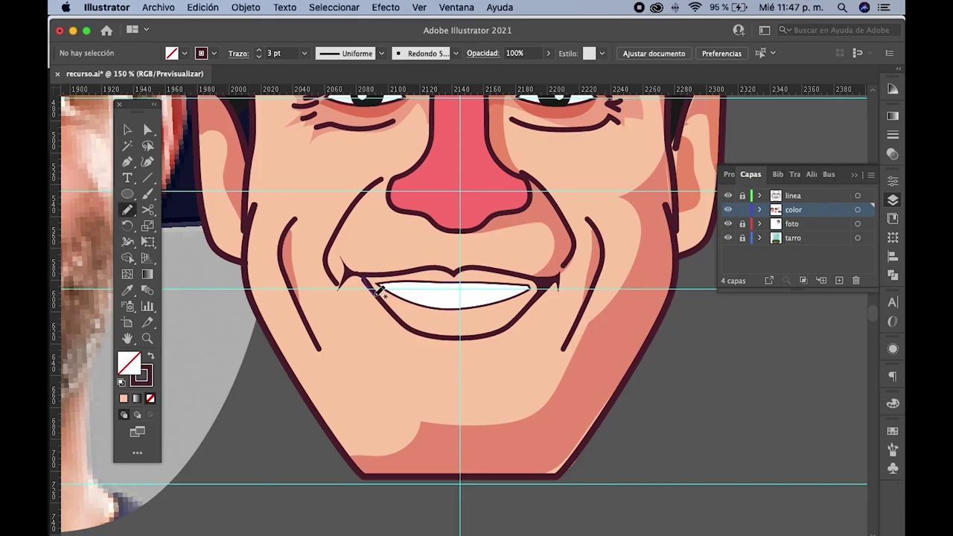
pyautogui.moveTo(412, 328); pyautogui.dragTo(464, 340)
pyautogui.moveTo(547, 285)
pyautogui.mouseDown()
pyautogui.moveTo(421, 267)
pyautogui.moveTo(372, 273)
pyautogui.mouseUp()
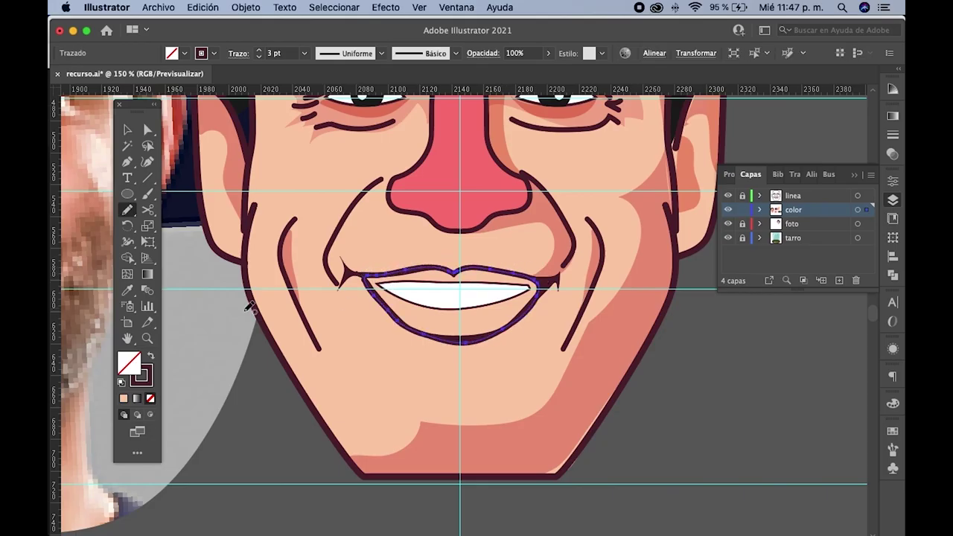
pyautogui.click(127, 289)
pyautogui.click(422, 200)
# - Send the pink lip shape and the face skin shape backward behind the teeth
pyautogui.rightClick(447, 240)
pyautogui.moveTo(514, 471)
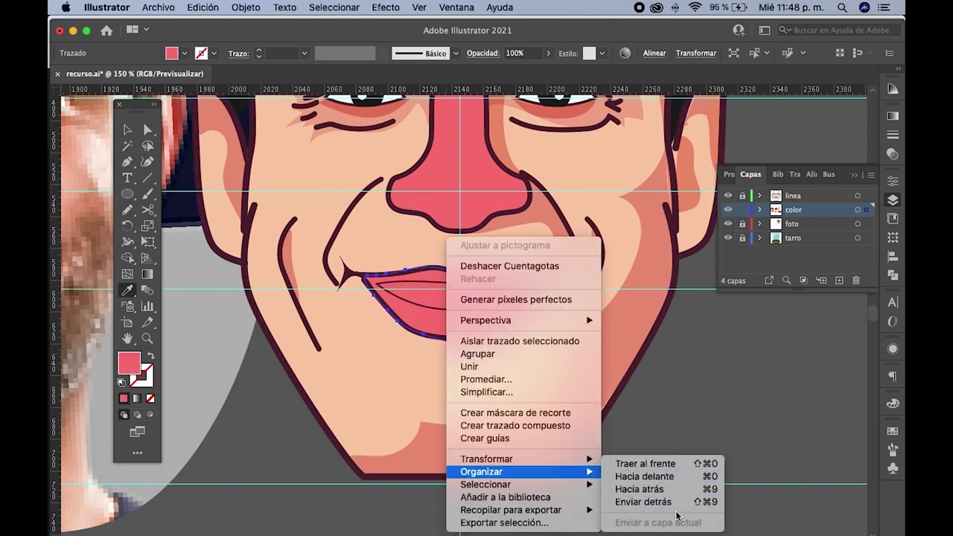
pyautogui.click(648, 502)
pyautogui.press('v')
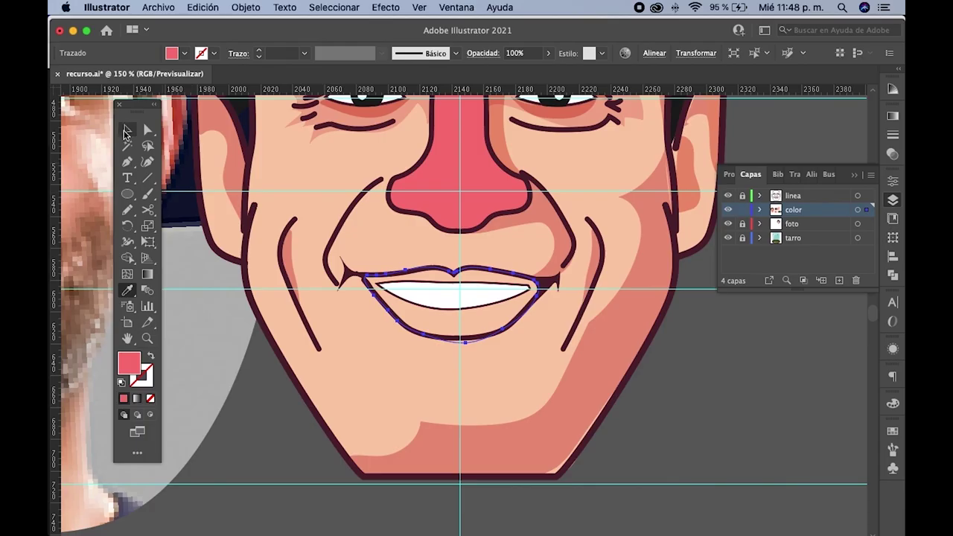
pyautogui.rightClick(403, 402)
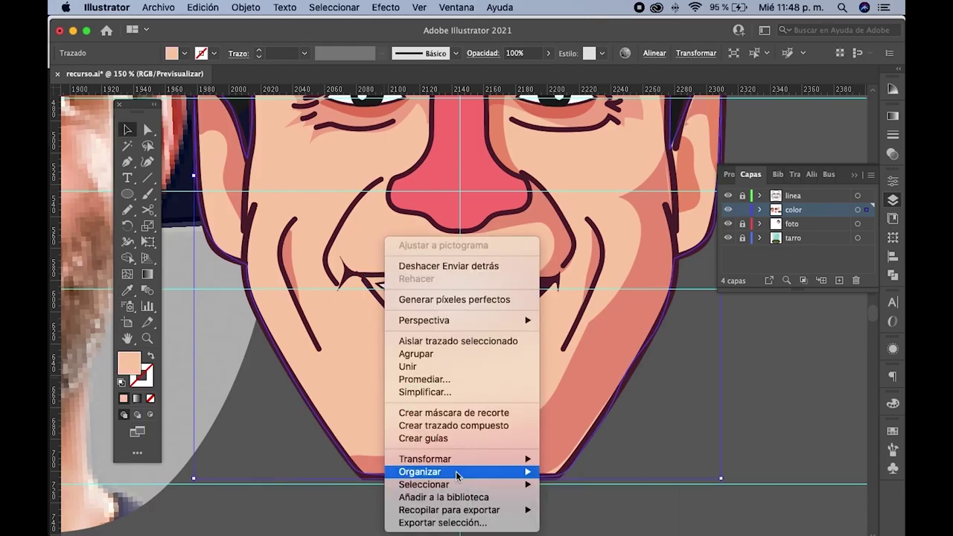
pyautogui.click(600, 503)
pyautogui.click(679, 403)
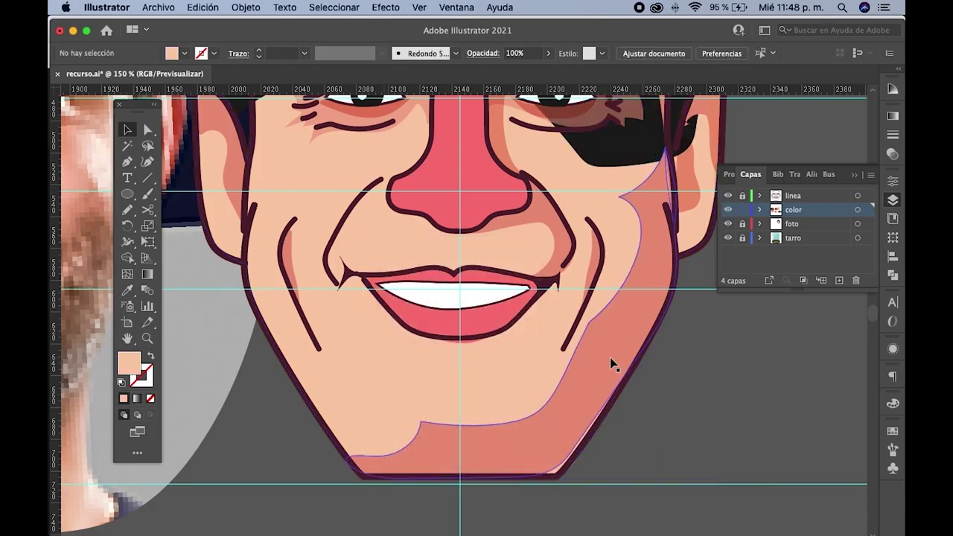
pyautogui.press('super+minus')
pyautogui.hscroll(3, 522, 372)
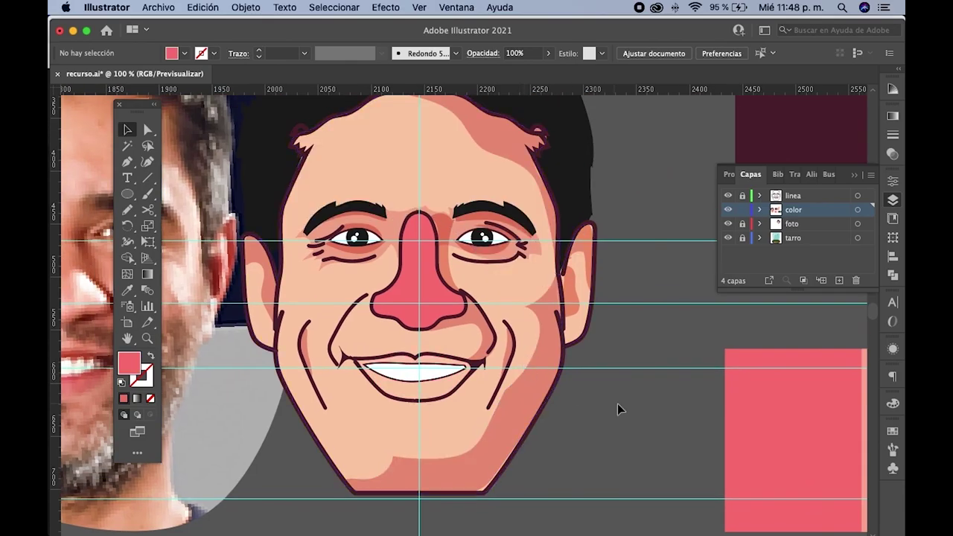
# - Undo the last change and send the hair shape behind the face
pyautogui.press('super+z')
pyautogui.click(443, 392)
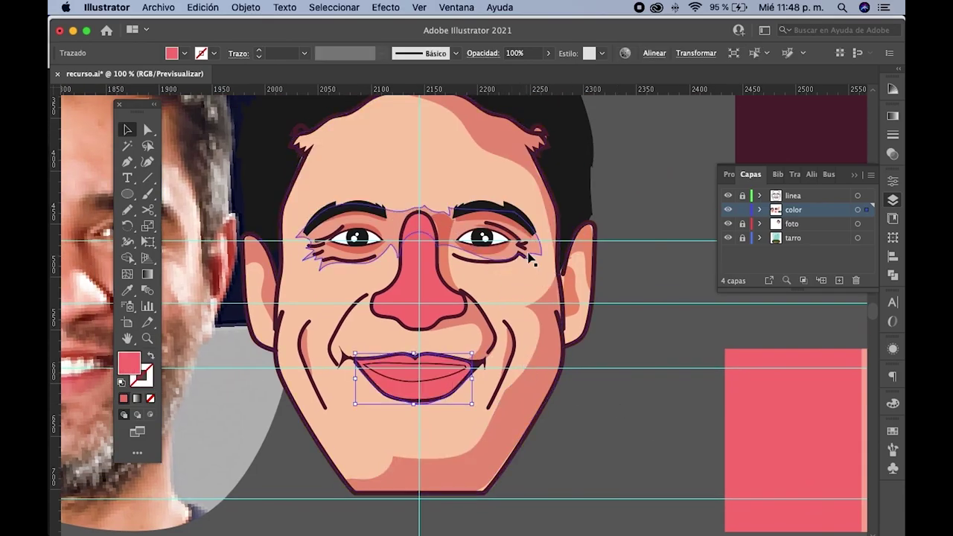
pyautogui.click(435, 167)
pyautogui.scroll(3, 455, 237)
pyautogui.click(534, 156)
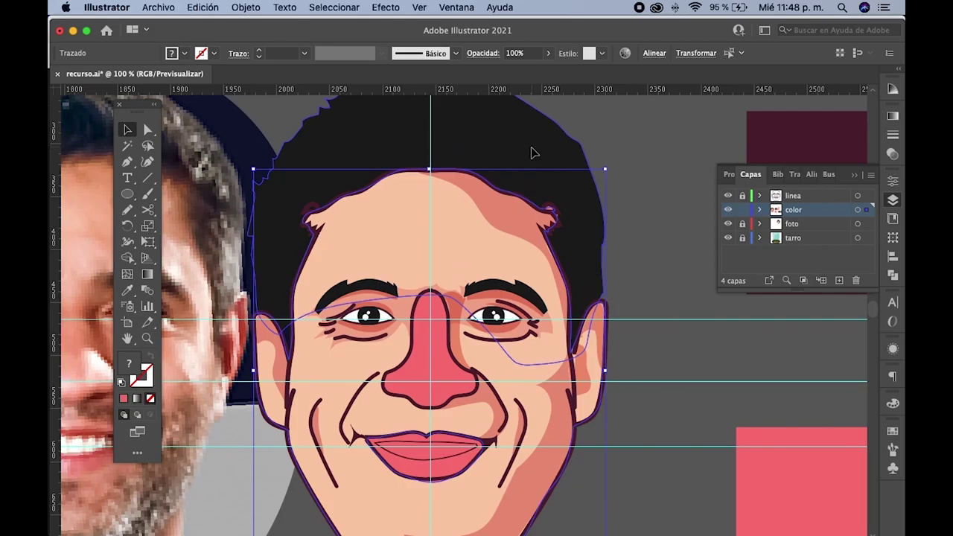
pyautogui.rightClick(497, 159)
pyautogui.click(694, 399)
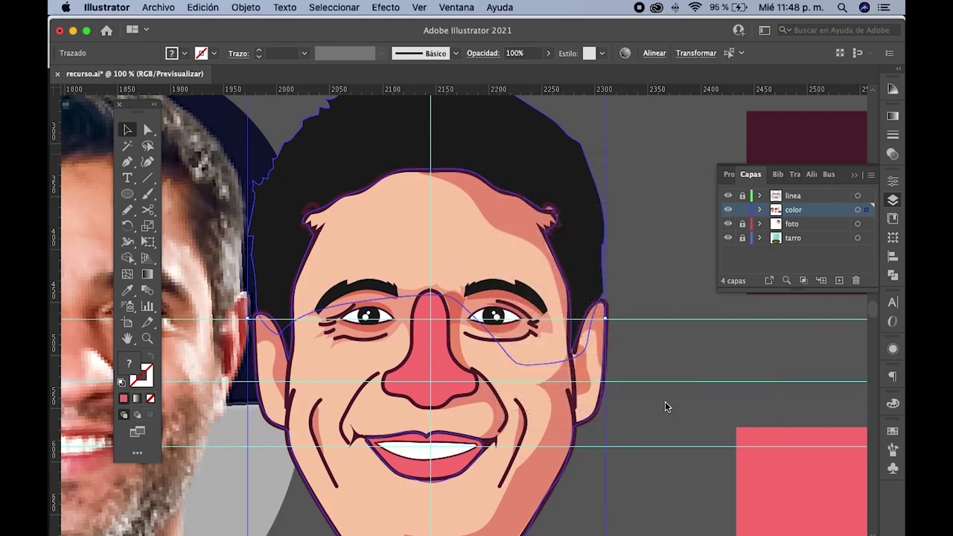
pyautogui.scroll(-2, 665, 402)
pyautogui.scroll(-2, 640, 387)
pyautogui.click(608, 379)
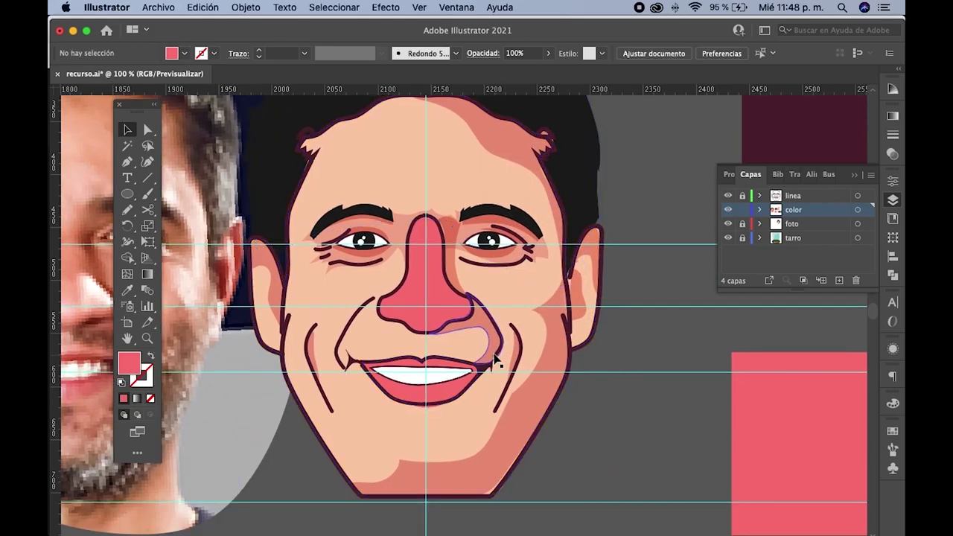
# - Erase the lip shape's overflow below the mouth
pyautogui.hscroll(-2, 485, 369)
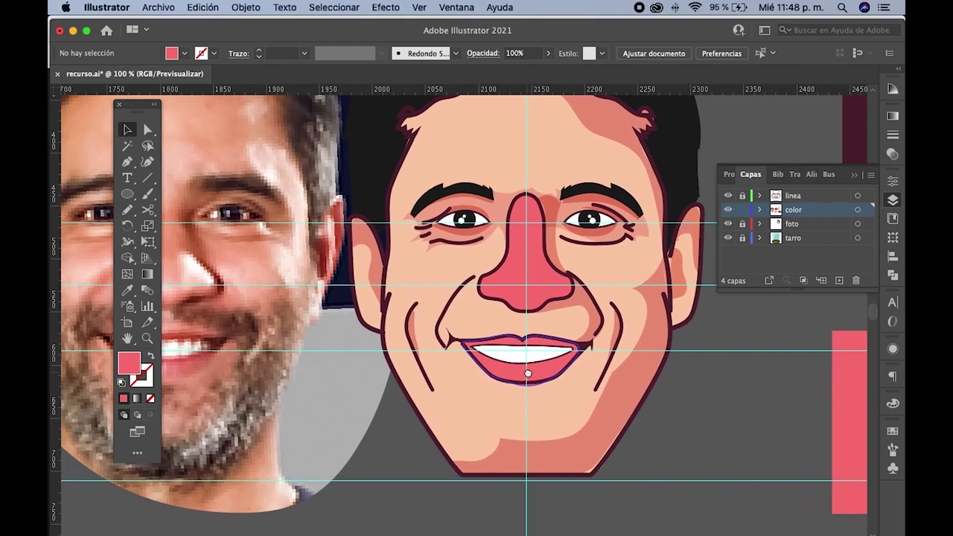
pyautogui.scroll(3, 490, 387)
pyautogui.scroll(2, 496, 385)
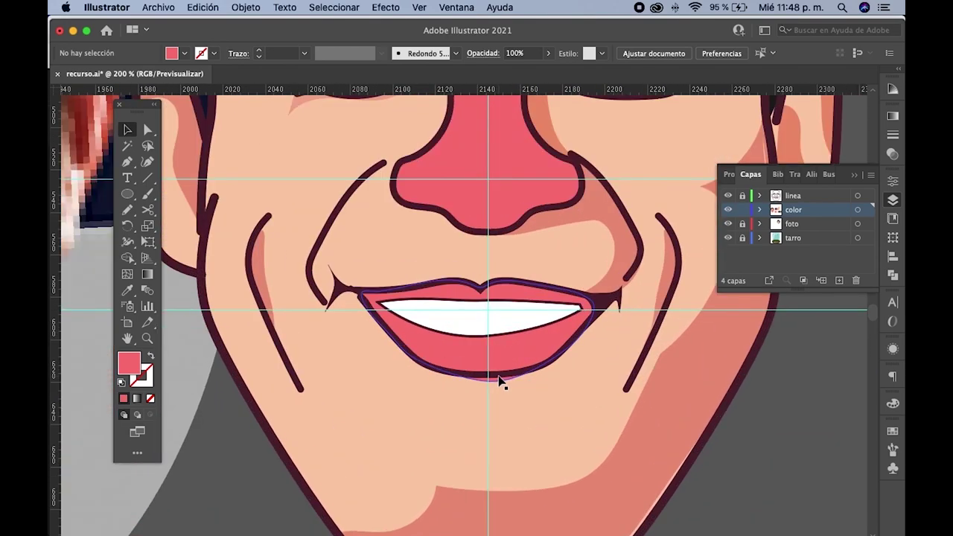
pyautogui.click(503, 365)
pyautogui.moveTo(148, 210); pyautogui.dragTo(195, 211)
pyautogui.scroll(3, 483, 395)
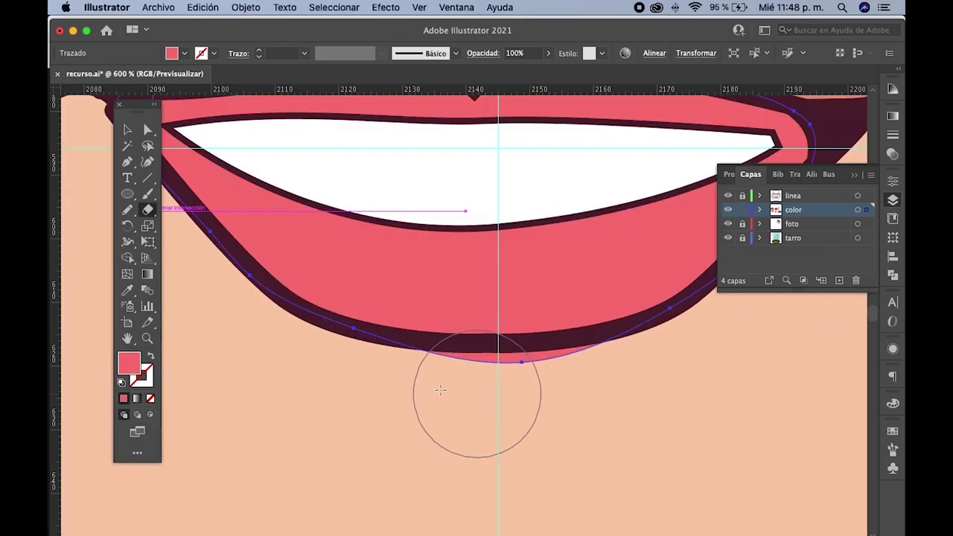
pyautogui.moveTo(403, 406); pyautogui.dragTo(647, 400)
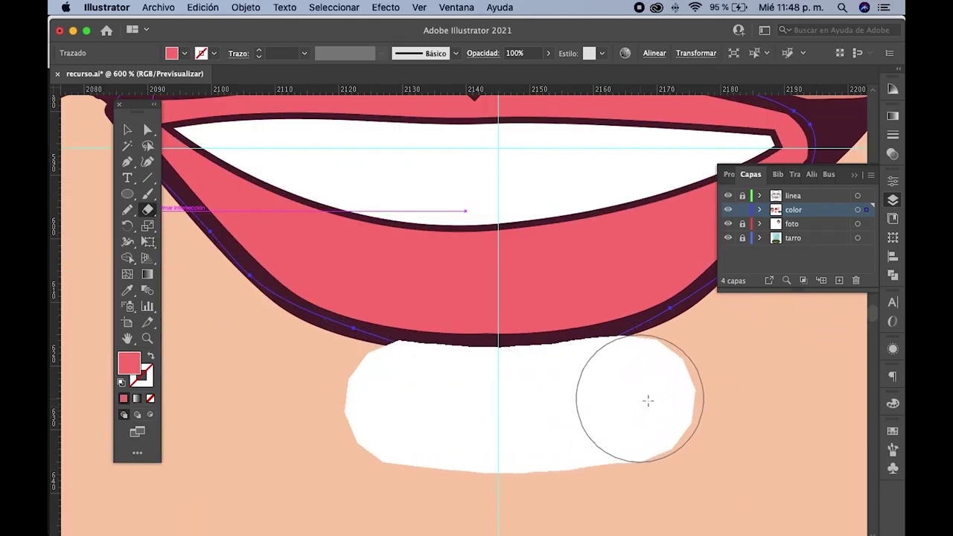
pyautogui.scroll(-3, 499, 411)
pyautogui.scroll(2, 447, 432)
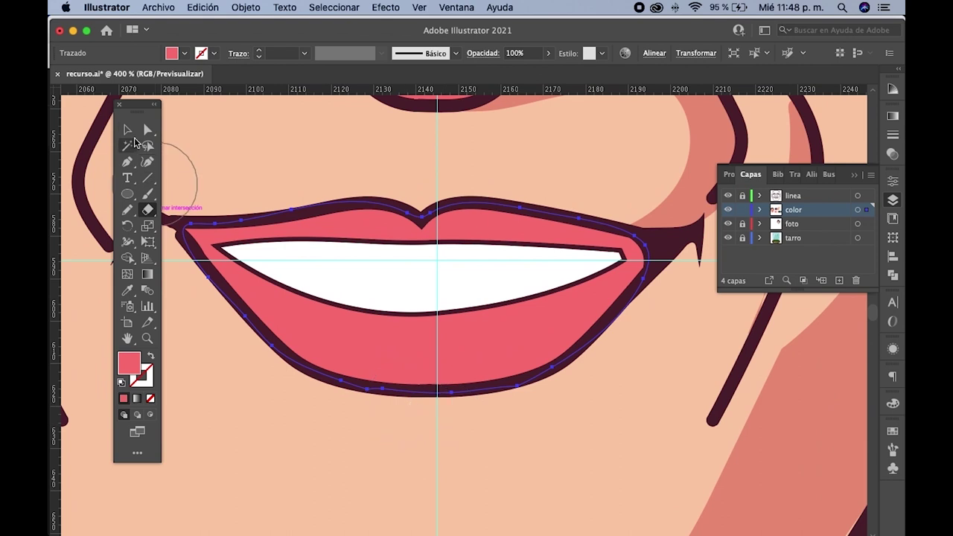
# - Unlock the linea layer and thin the mouth outline group's stroke to 1 pt
pyautogui.click(128, 130)
pyautogui.scroll(-2, 417, 325)
pyautogui.click(499, 391)
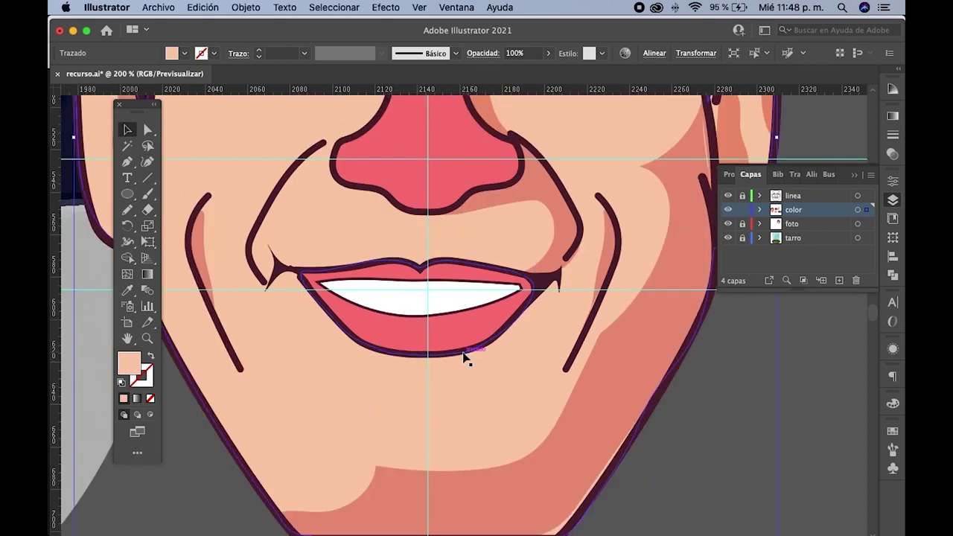
pyautogui.click(793, 196)
pyautogui.click(742, 195)
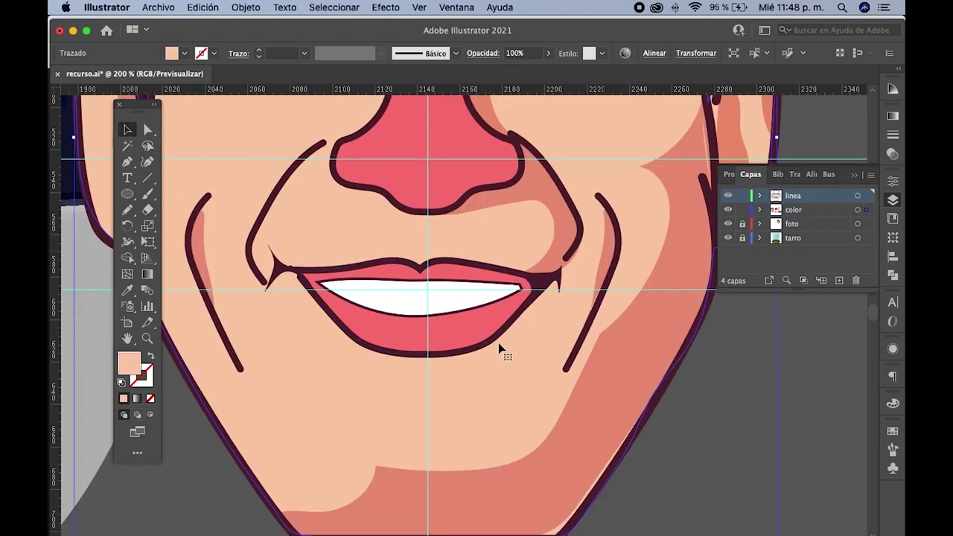
pyautogui.click(440, 358)
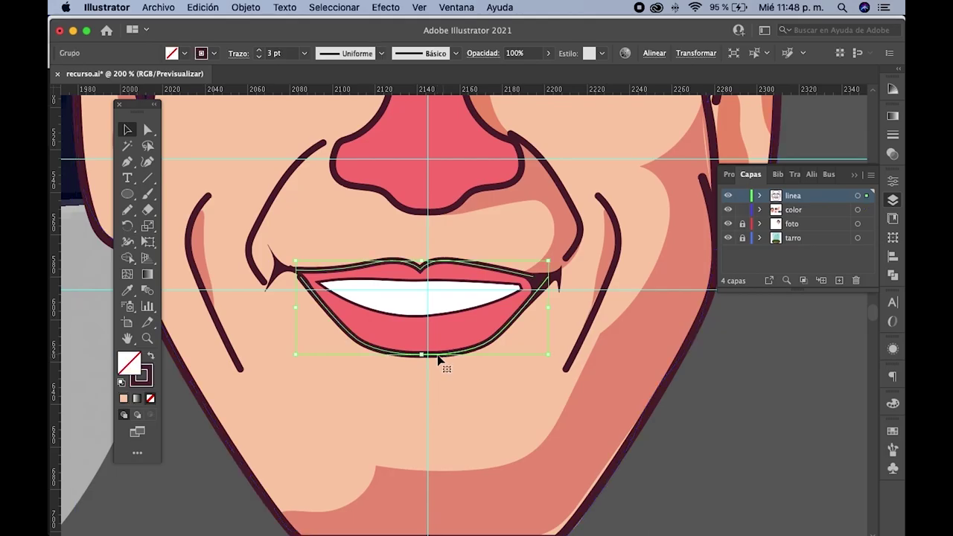
pyautogui.click(305, 54)
pyautogui.click(316, 110)
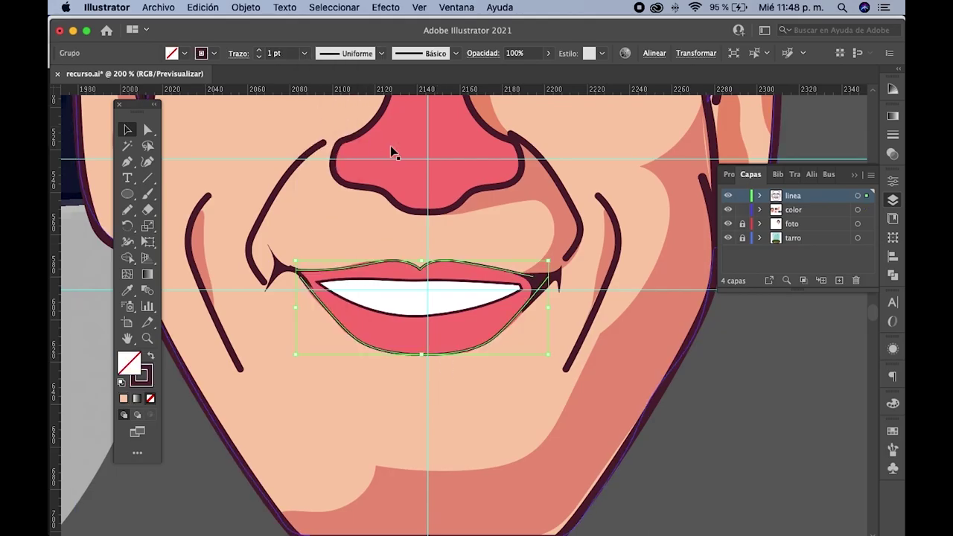
pyautogui.click(422, 177)
pyautogui.hotkey('ctrl', '1')
pyautogui.scroll(2, 521, 253)
# - Trace the photo's upper teeth edge as a scalloped Pencil path
pyautogui.click(617, 266)
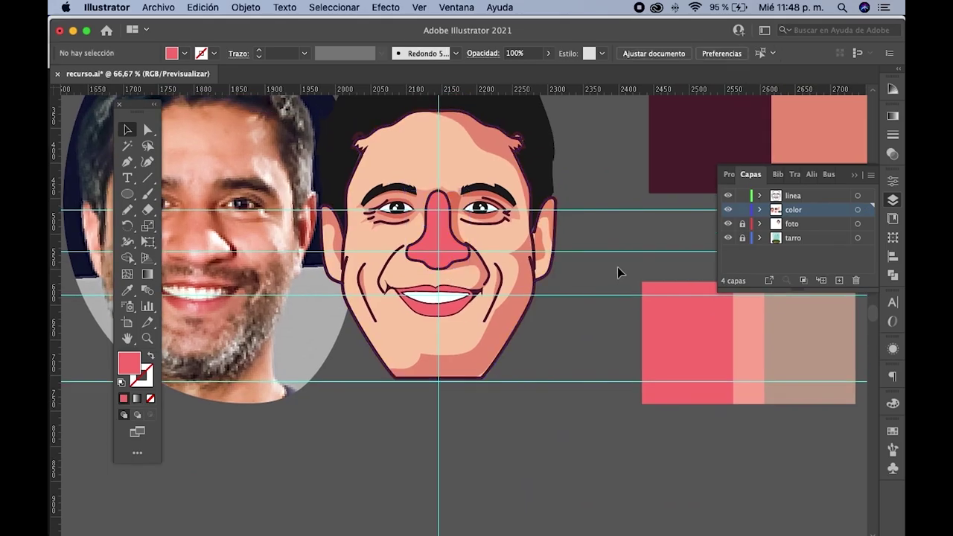
pyautogui.scroll(1, 670, 261)
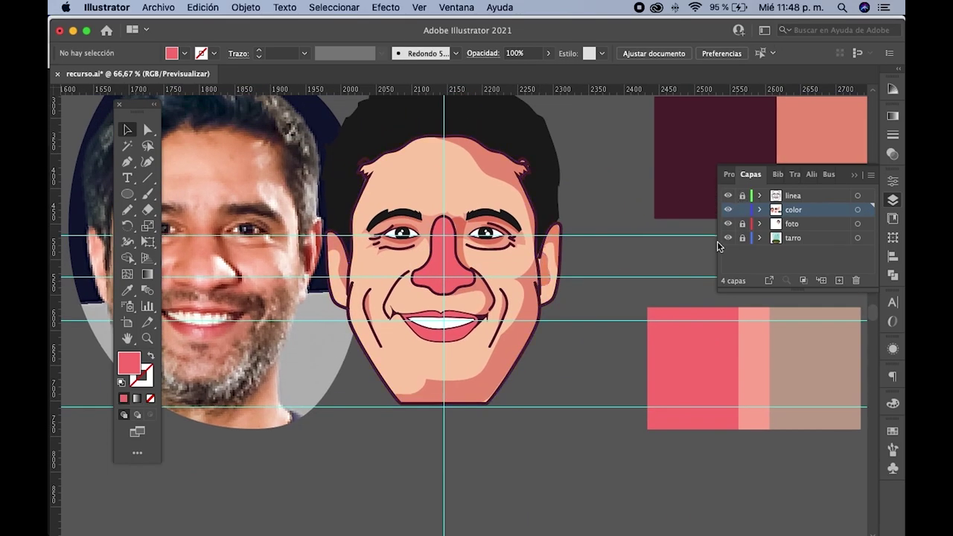
pyautogui.hscroll(-2, 506, 357)
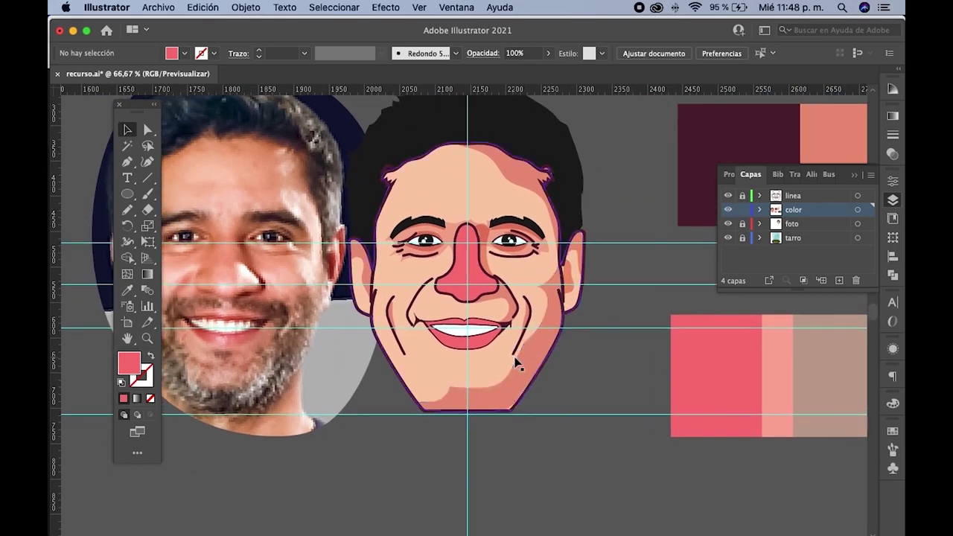
pyautogui.hscroll(-1, 502, 358)
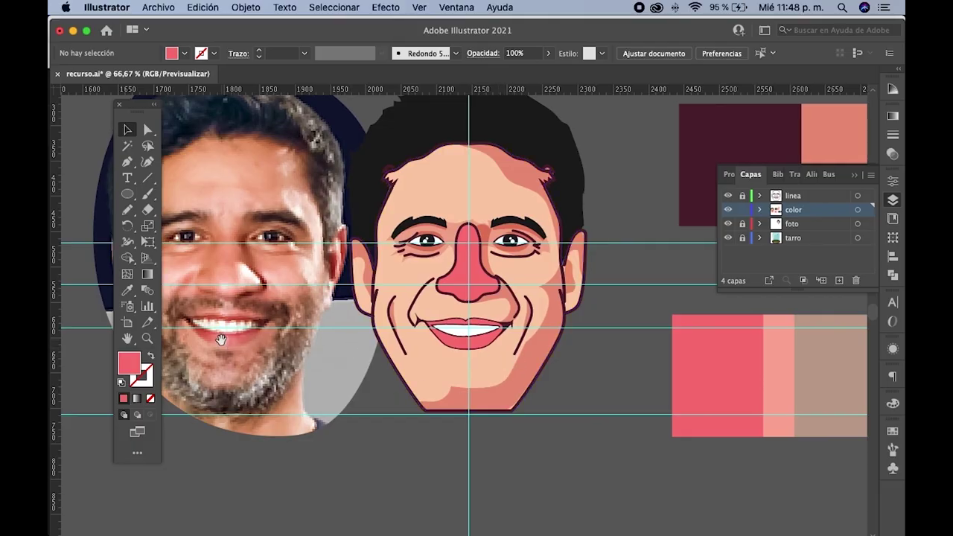
pyautogui.moveTo(222, 340); pyautogui.dragTo(283, 341)
pyautogui.scroll(1, 282, 340)
pyautogui.click(129, 211)
pyautogui.scroll(1, 262, 309)
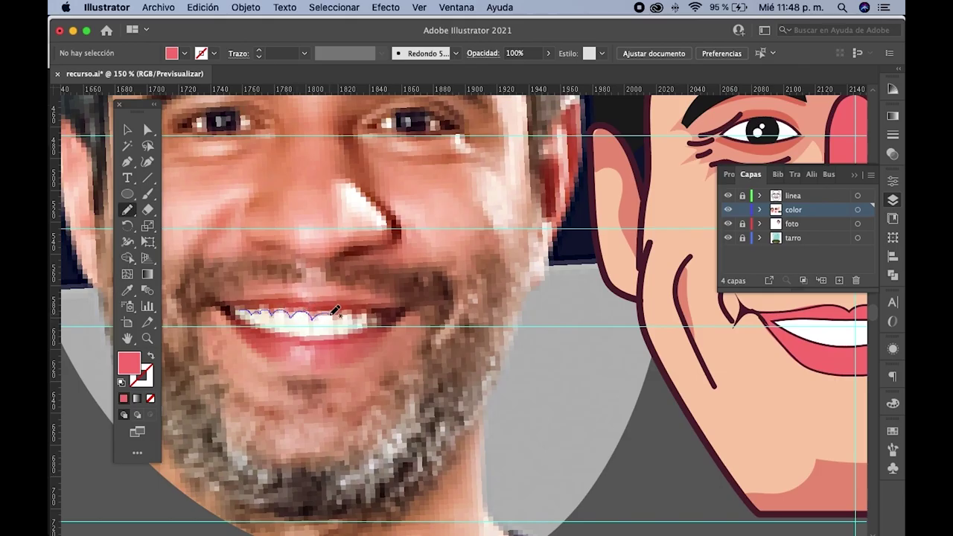
pyautogui.moveTo(334, 319); pyautogui.dragTo(343, 313)
pyautogui.moveTo(286, 301); pyautogui.dragTo(239, 303)
# - Paste the traced teeth path onto the cartoon mouth and fill it with the lip pink
pyautogui.click(127, 129)
pyautogui.click(319, 322)
pyautogui.hscroll(3, 253, 329)
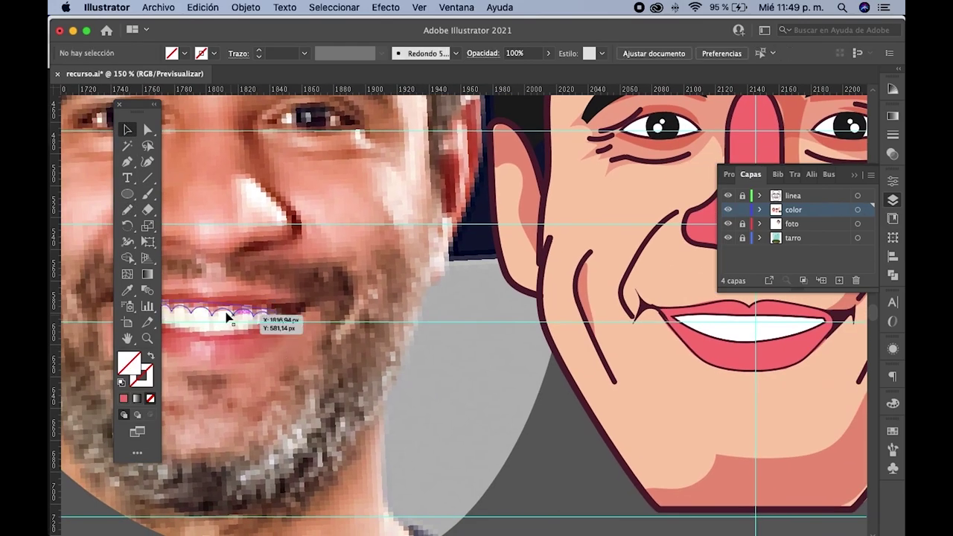
pyautogui.hscroll(10, 230, 317)
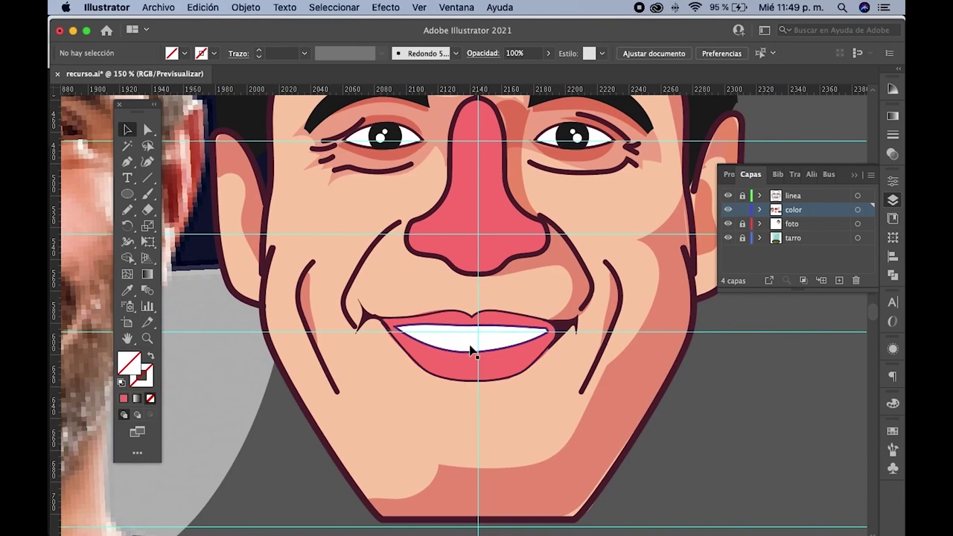
pyautogui.click(470, 347)
pyautogui.click(461, 365)
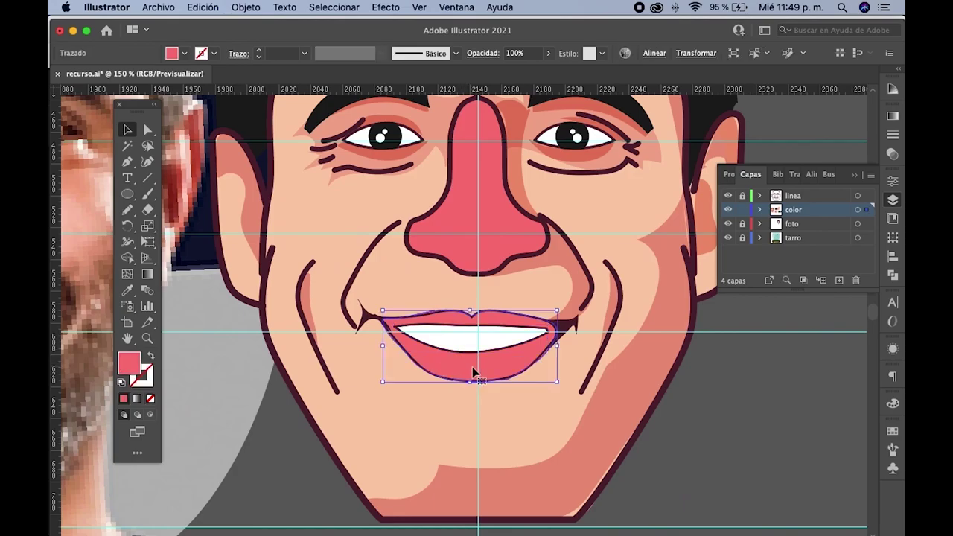
pyautogui.press('super+alt+bracketright')
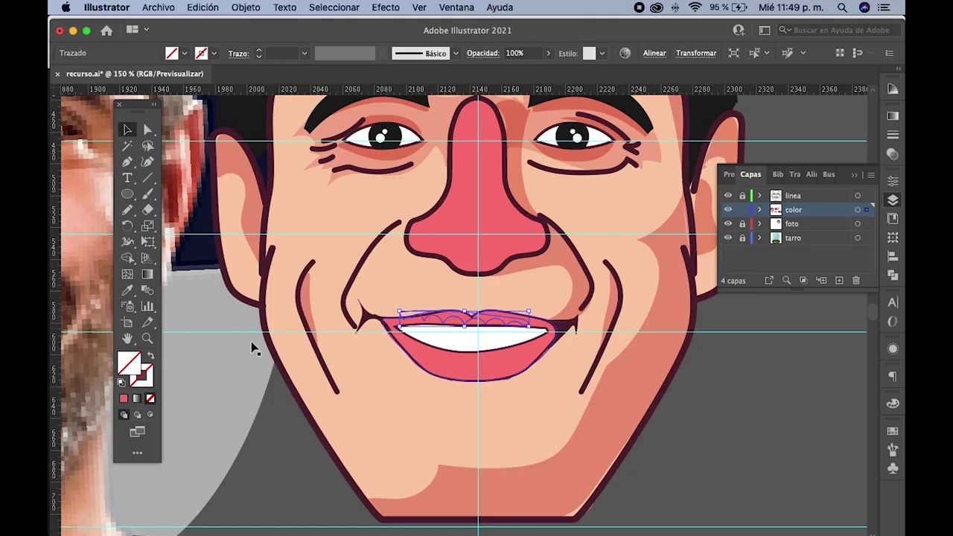
pyautogui.click(127, 291)
pyautogui.click(449, 362)
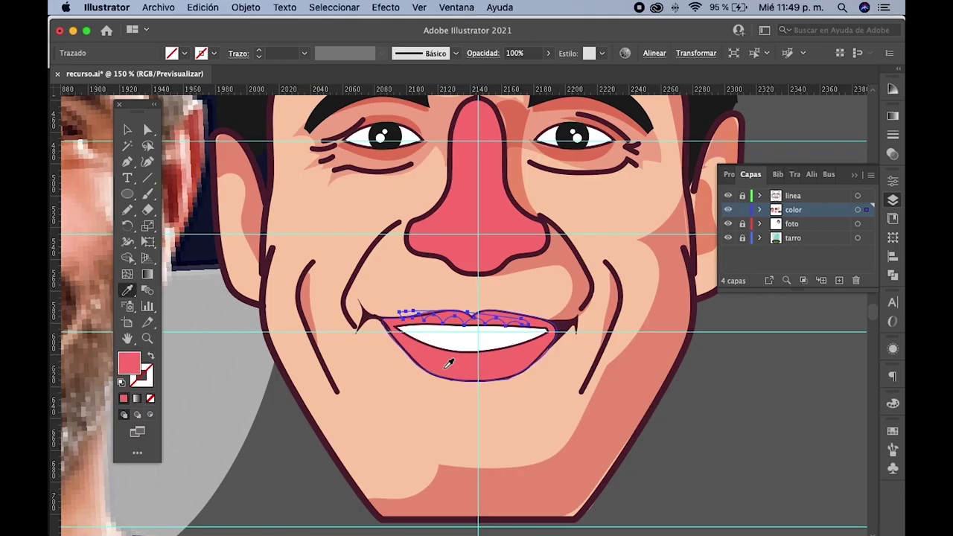
pyautogui.click(127, 131)
# - Move the gum shape down, tilt it about 3 degrees, and set opacity to 57%
pyautogui.press('super+plus')
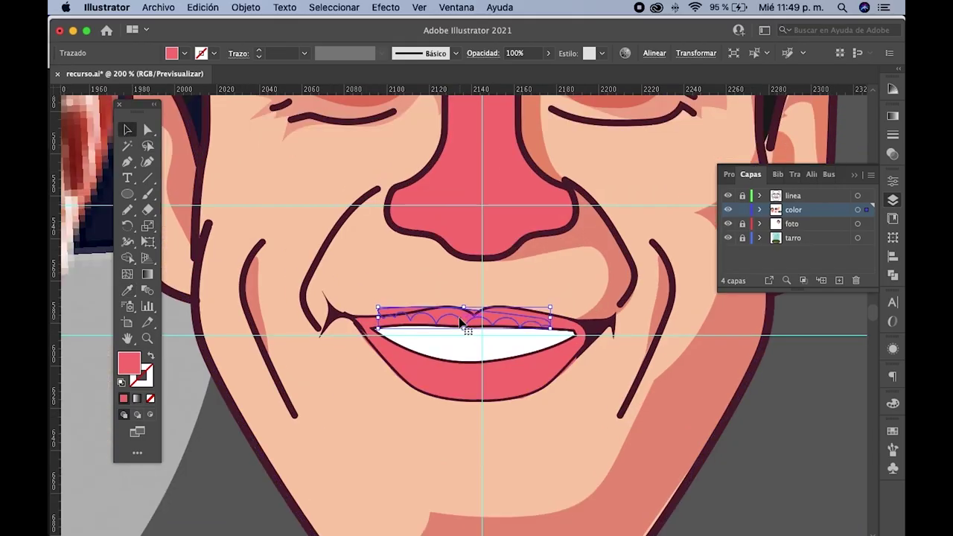
pyautogui.moveTo(476, 318); pyautogui.dragTo(480, 335)
pyautogui.moveTo(569, 336)
pyautogui.mouseDown()
pyautogui.moveTo(564, 328)
pyautogui.moveTo(572, 331)
pyautogui.mouseUp()
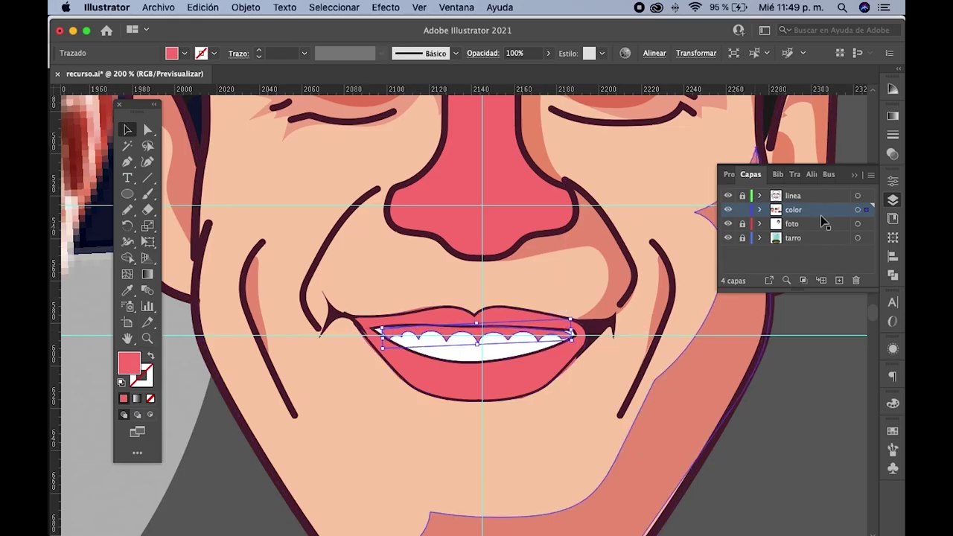
pyautogui.click(893, 154)
pyautogui.click(869, 132)
pyautogui.moveTo(855, 152); pyautogui.dragTo(850, 151)
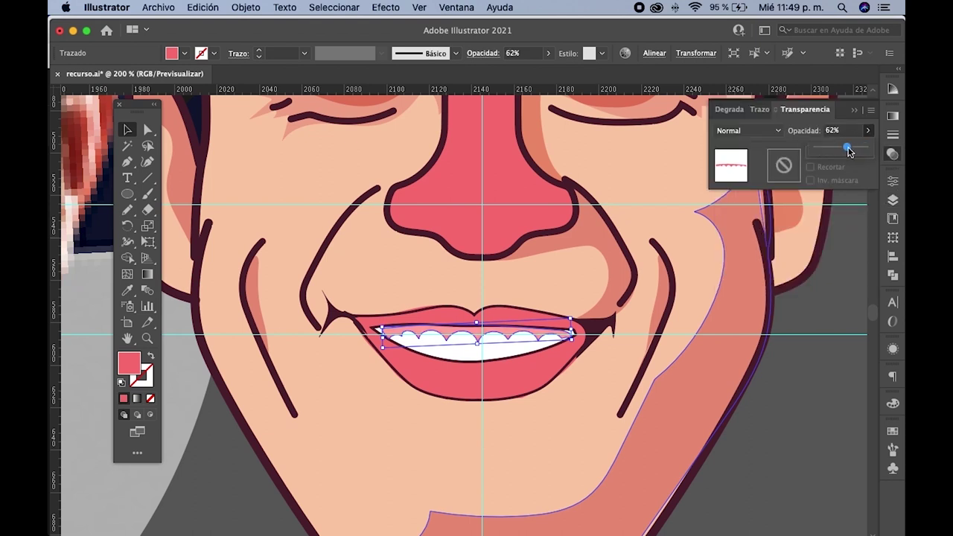
pyautogui.click(829, 318)
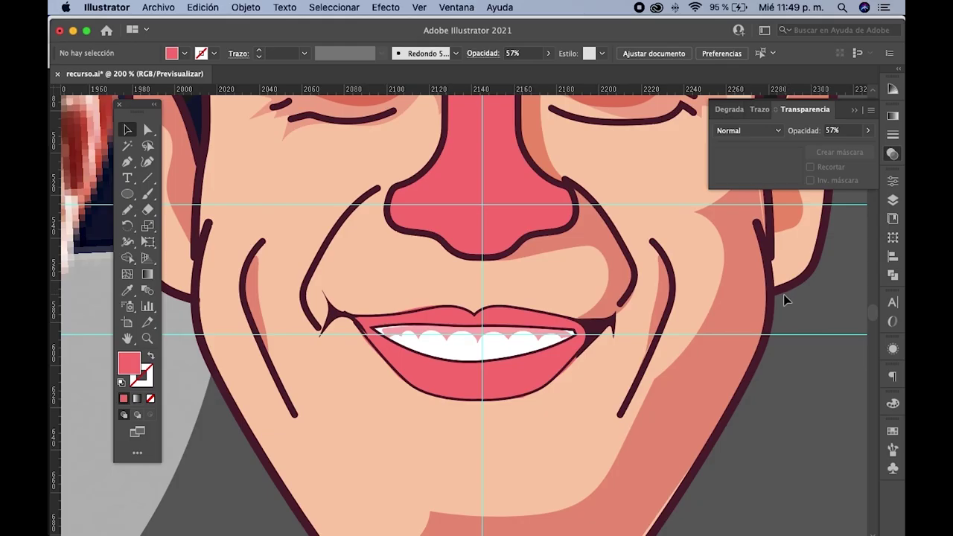
# - Redraw the gum shape's edges at the right and left mouth corners with the Pencil
pyautogui.scroll(-1, 783, 294)
pyautogui.scroll(5, 638, 323)
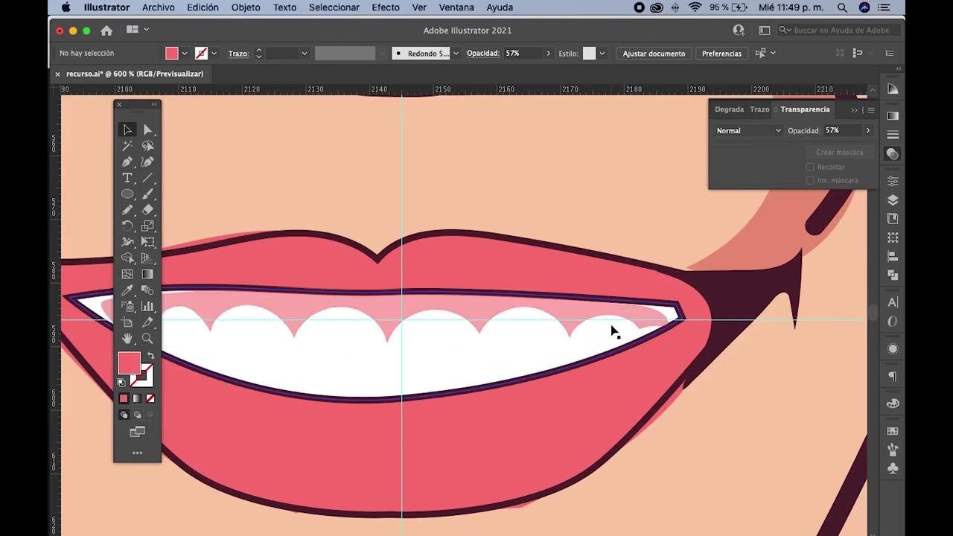
pyautogui.click(626, 320)
pyautogui.moveTo(624, 320); pyautogui.dragTo(419, 298)
pyautogui.press('n')
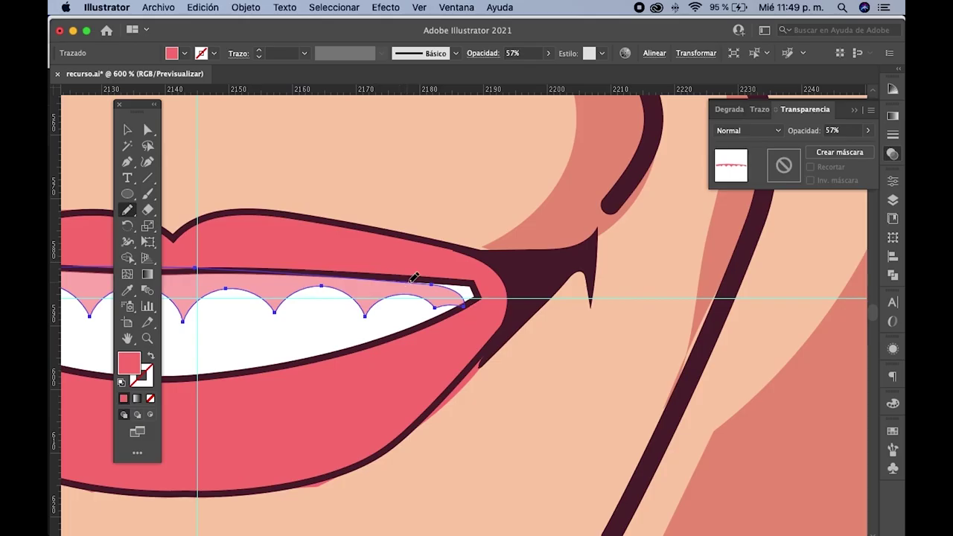
pyautogui.moveTo(477, 297); pyautogui.dragTo(449, 305)
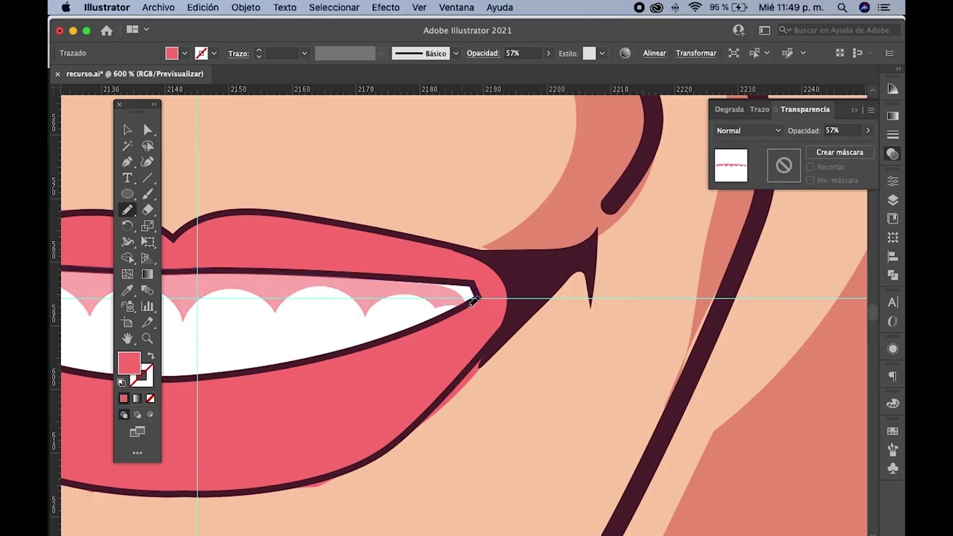
pyautogui.hscroll(-10, 449, 313)
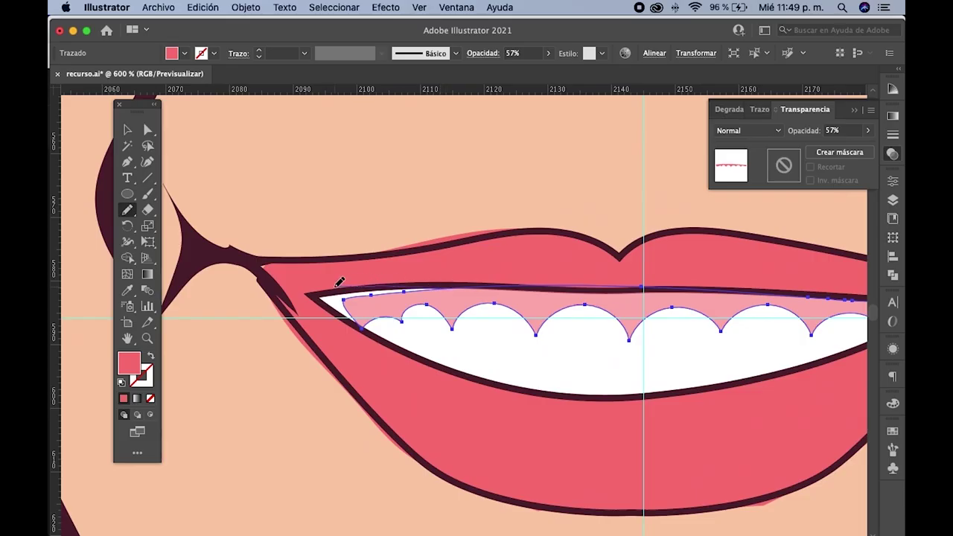
pyautogui.moveTo(361, 318); pyautogui.dragTo(376, 321)
pyautogui.scroll(-1, 377, 316)
pyautogui.scroll(-1, 378, 317)
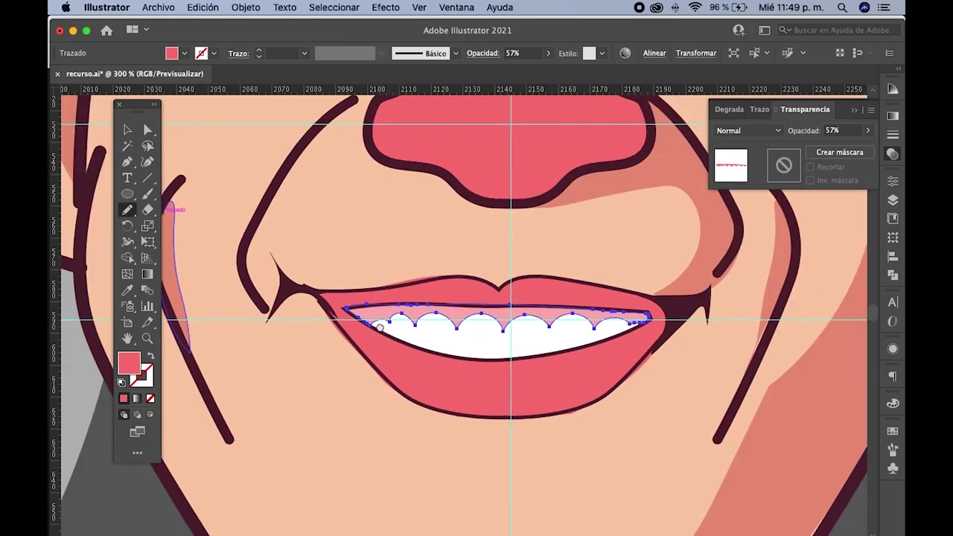
pyautogui.scroll(-1, 365, 315)
# - Move the white Luz suave rectangle beside the dark maroon swatch
pyautogui.click(128, 130)
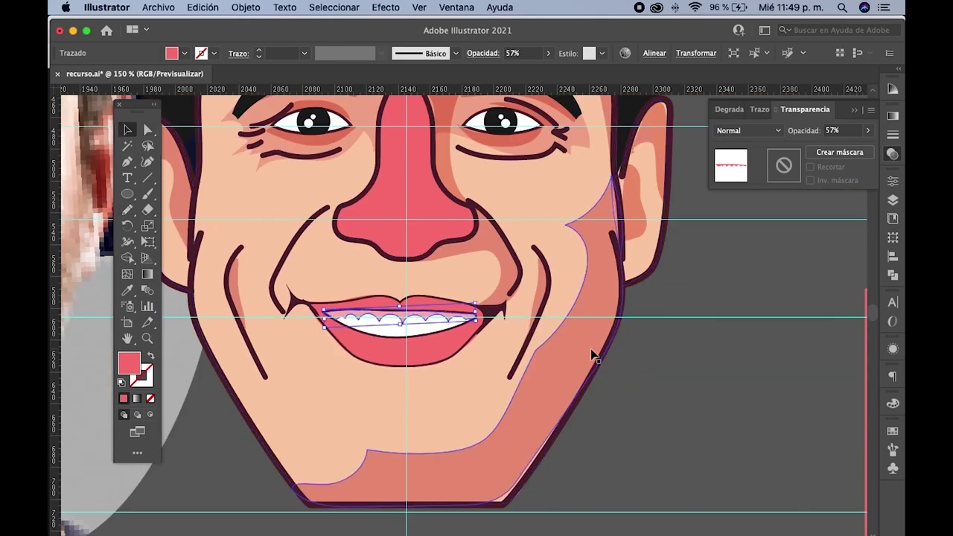
pyautogui.click(619, 347)
pyautogui.moveTo(626, 337); pyautogui.dragTo(632, 401)
pyautogui.moveTo(669, 330); pyautogui.dragTo(672, 375)
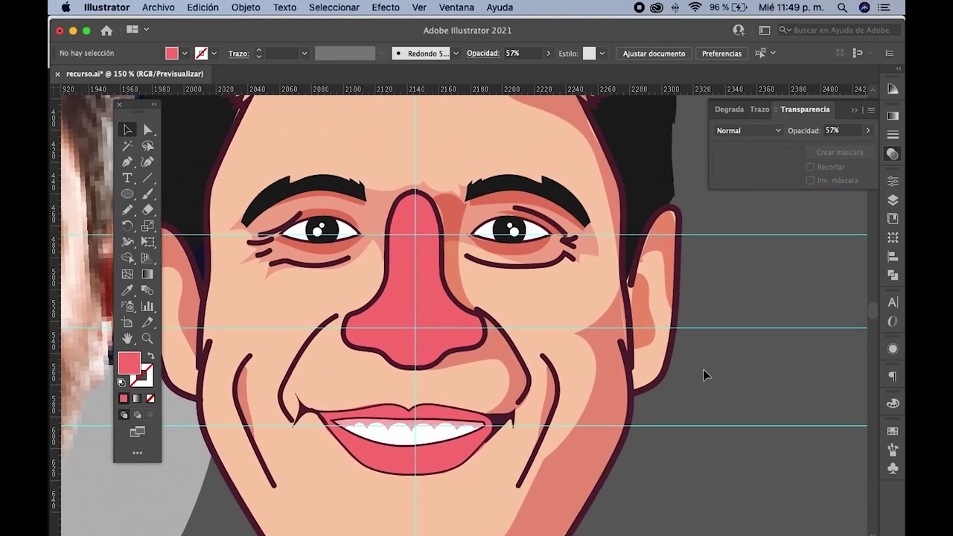
pyautogui.scroll(-2, 684, 373)
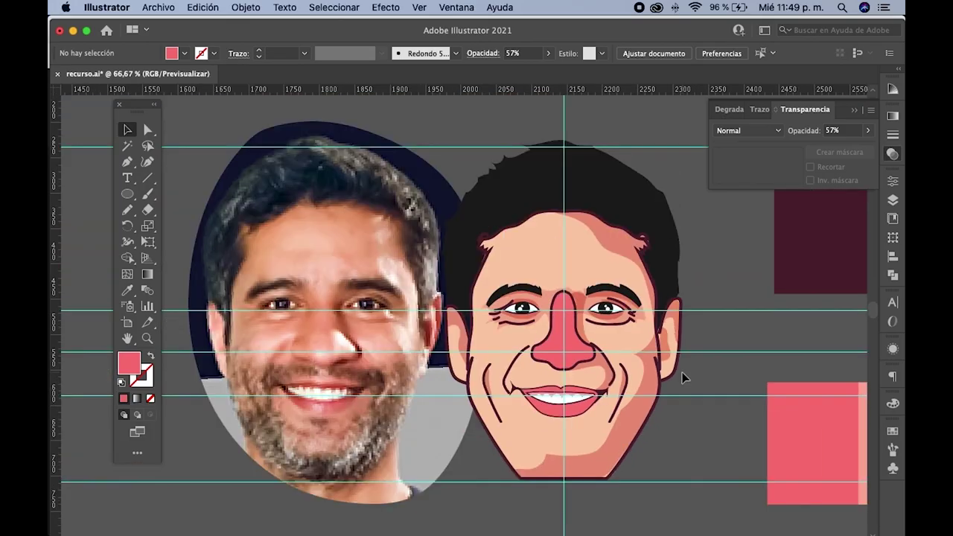
pyautogui.moveTo(663, 342); pyautogui.dragTo(480, 328)
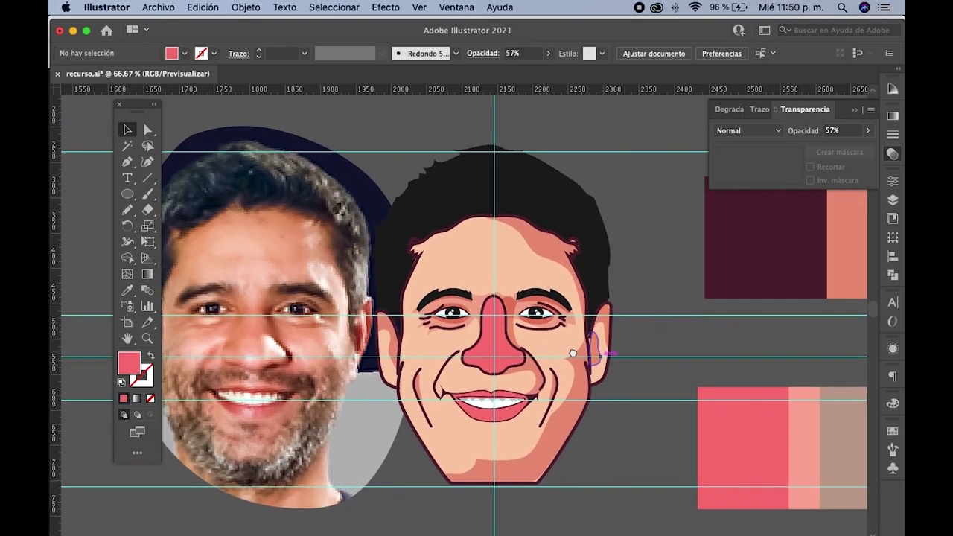
pyautogui.hscroll(2, 491, 331)
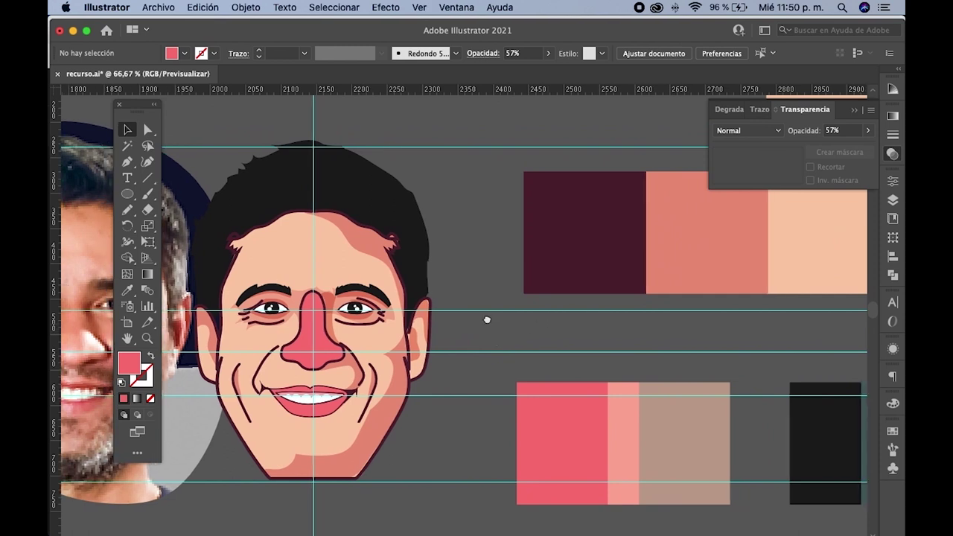
pyautogui.hscroll(5, 521, 313)
pyautogui.moveTo(827, 270)
pyautogui.mouseDown()
pyautogui.moveTo(385, 250)
pyautogui.moveTo(585, 263)
pyautogui.moveTo(568, 270)
pyautogui.moveTo(593, 274)
pyautogui.mouseUp()
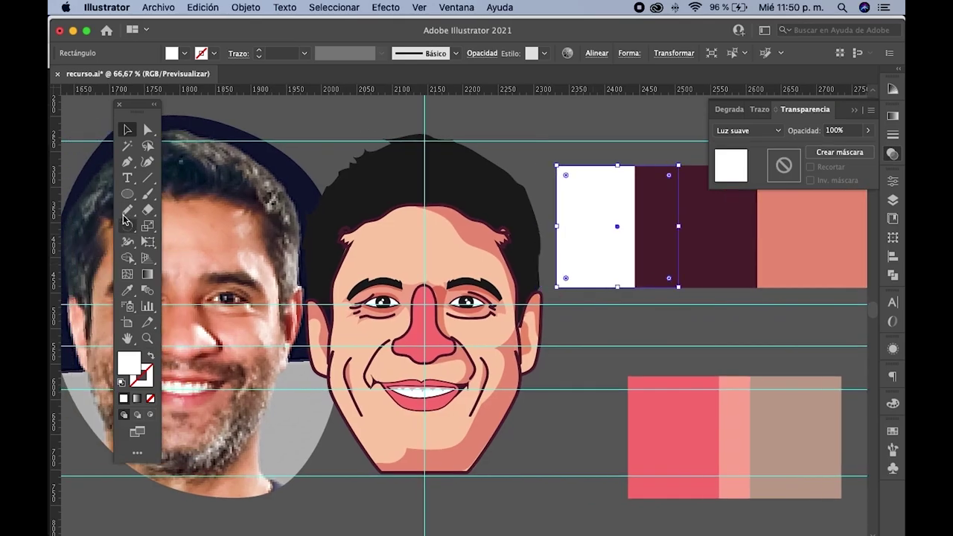
# - Draw a highlight shape just above the eyebrows and give it the white soft-light look
pyautogui.click(127, 210)
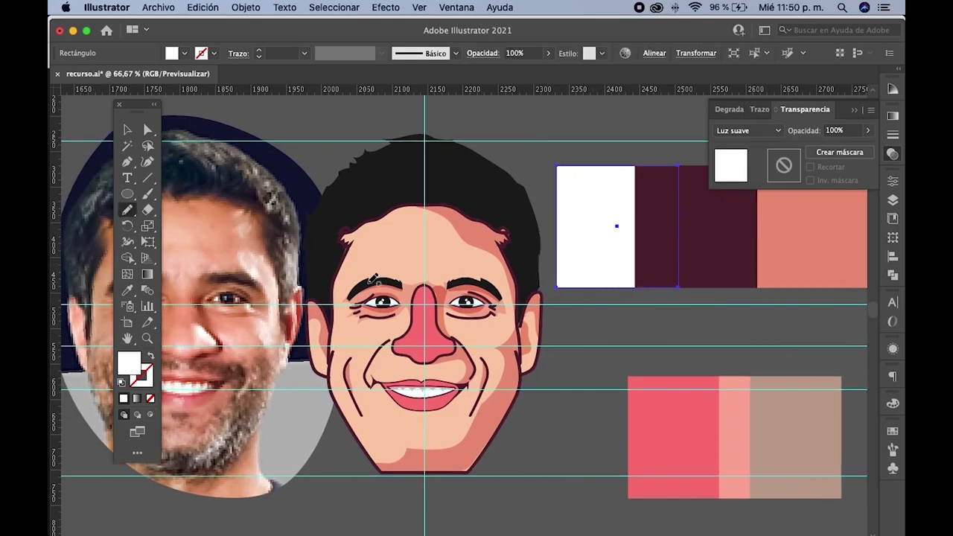
pyautogui.scroll(1, 419, 268)
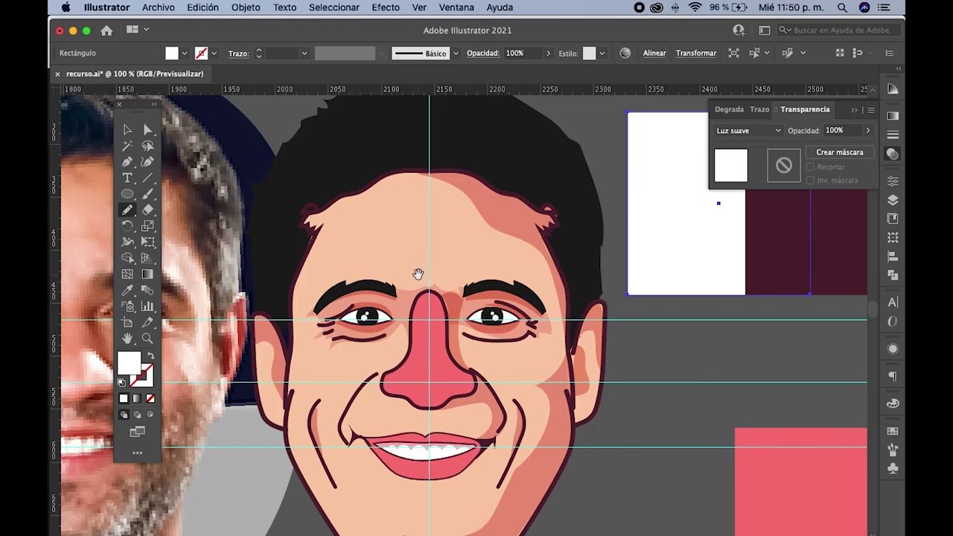
pyautogui.moveTo(419, 270); pyautogui.dragTo(400, 254)
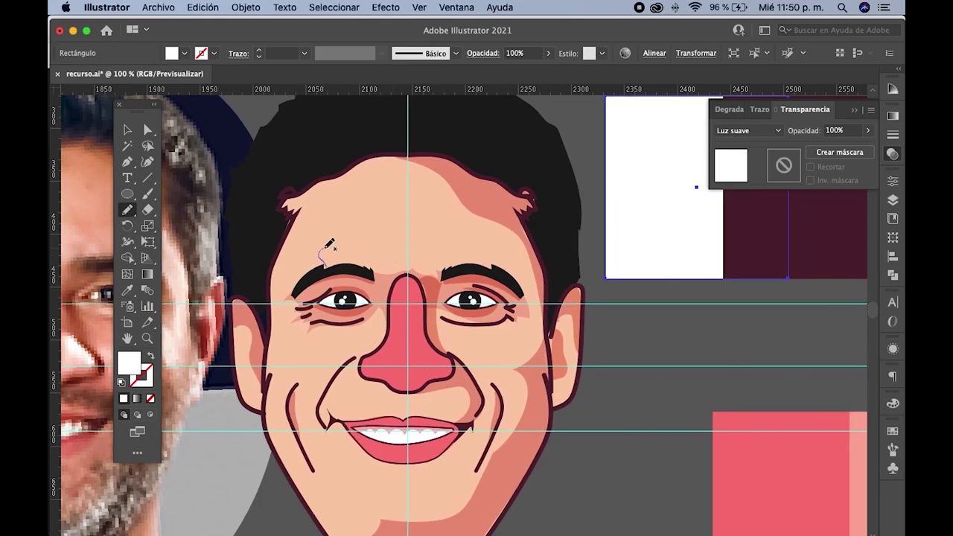
pyautogui.moveTo(352, 246); pyautogui.dragTo(463, 235)
pyautogui.moveTo(477, 255); pyautogui.dragTo(436, 272)
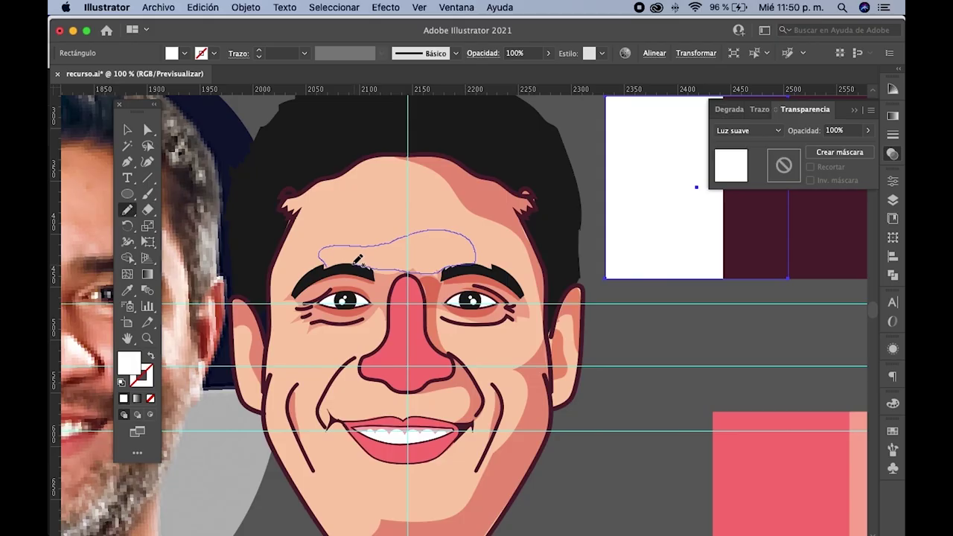
pyautogui.moveTo(377, 264); pyautogui.dragTo(324, 258)
pyautogui.click(127, 290)
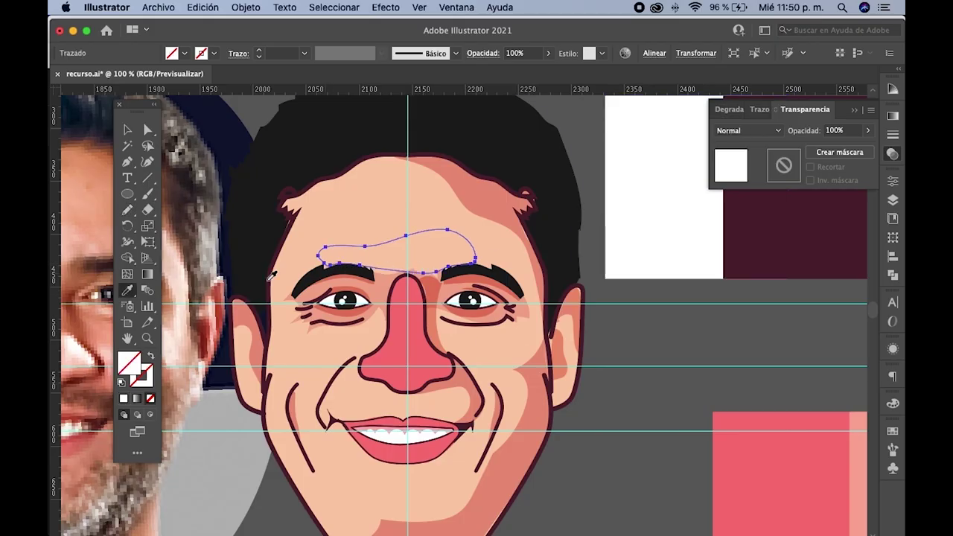
pyautogui.click(623, 219)
# - Draw a larger highlight shape across the upper forehead with the same soft-light look
pyautogui.click(131, 211)
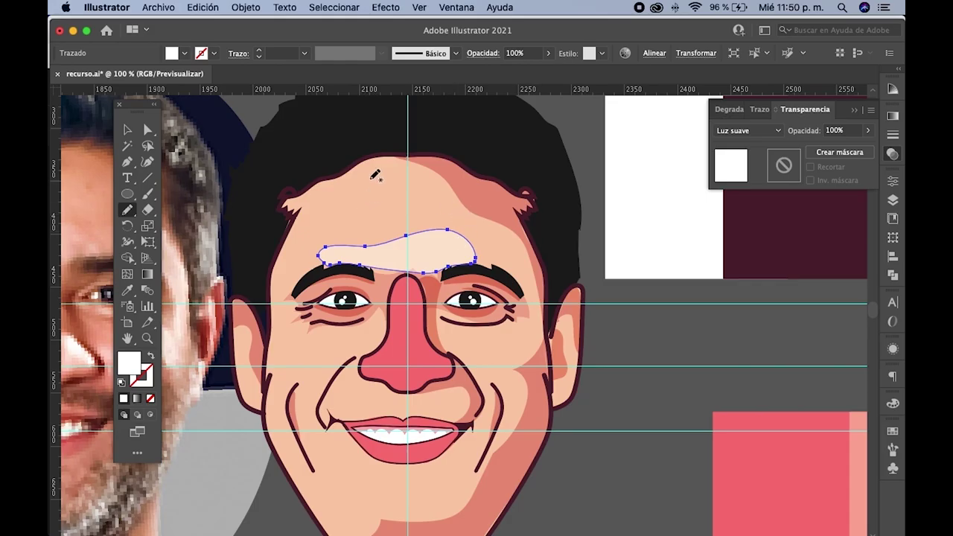
pyautogui.moveTo(344, 227)
pyautogui.mouseDown()
pyautogui.moveTo(481, 207)
pyautogui.moveTo(473, 183)
pyautogui.moveTo(440, 165)
pyautogui.moveTo(373, 169)
pyautogui.mouseUp()
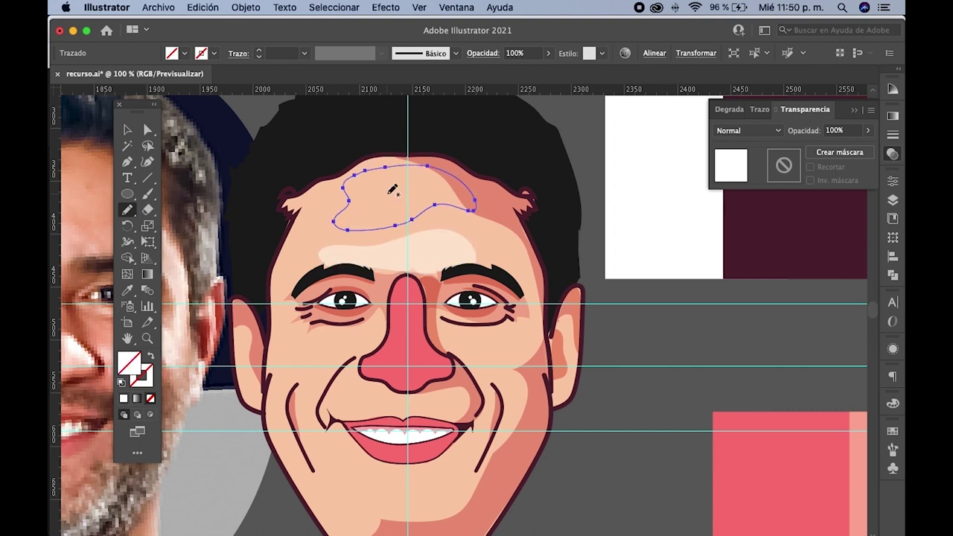
pyautogui.click(127, 290)
pyautogui.click(452, 253)
pyautogui.scroll(-2, 453, 254)
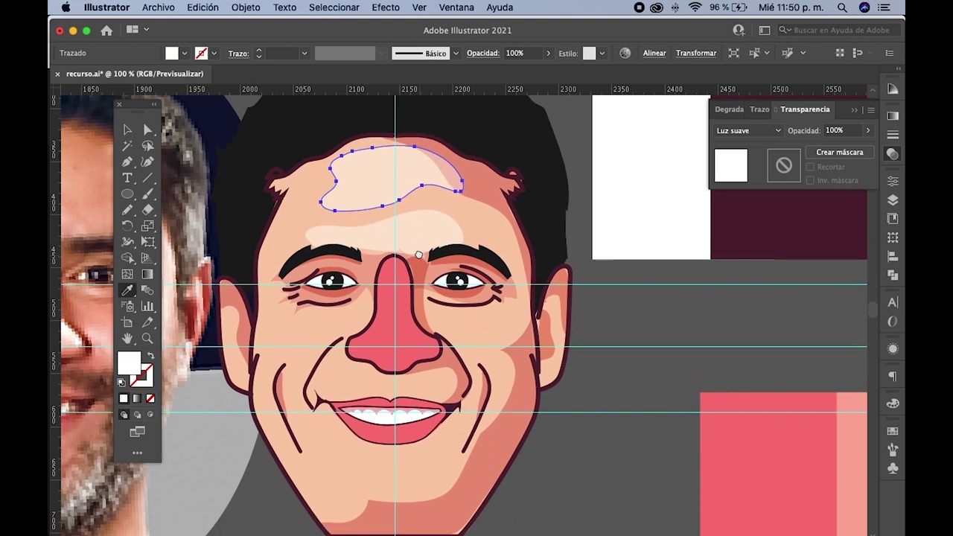
pyautogui.hscroll(2, 453, 253)
# - Check the arrange options of the forehead skin shape without changing anything, then deselect
pyautogui.click(127, 130)
pyautogui.click(465, 178)
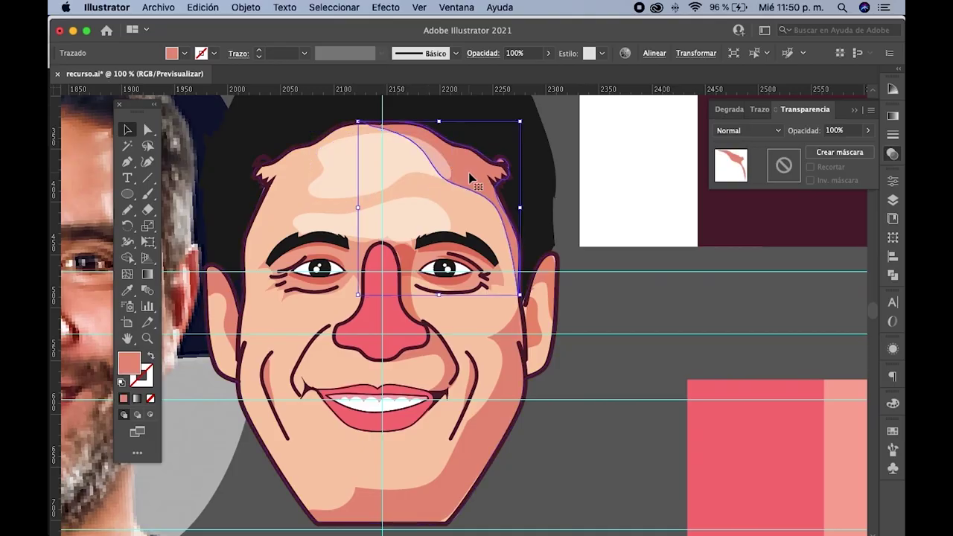
pyautogui.rightClick(466, 179)
pyautogui.moveTo(501, 417)
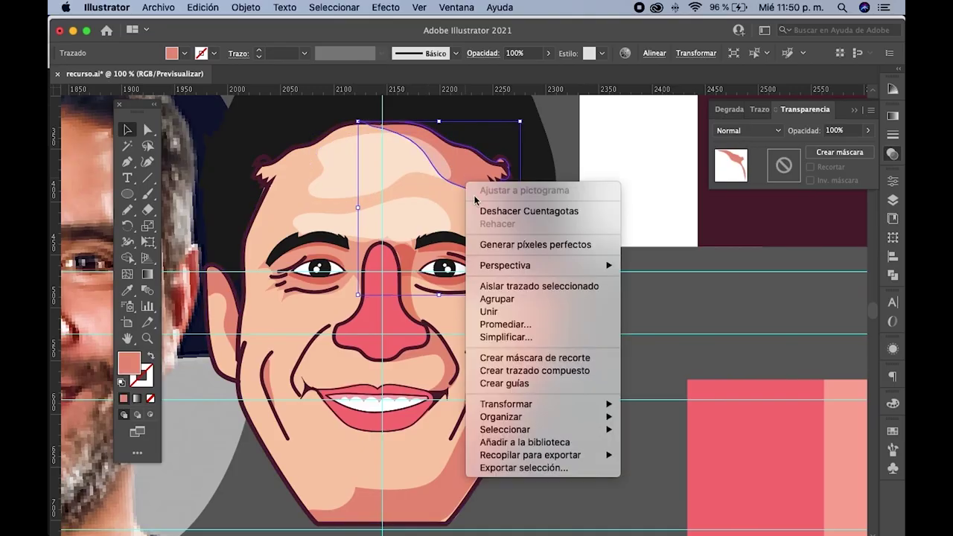
pyautogui.press('Escape')
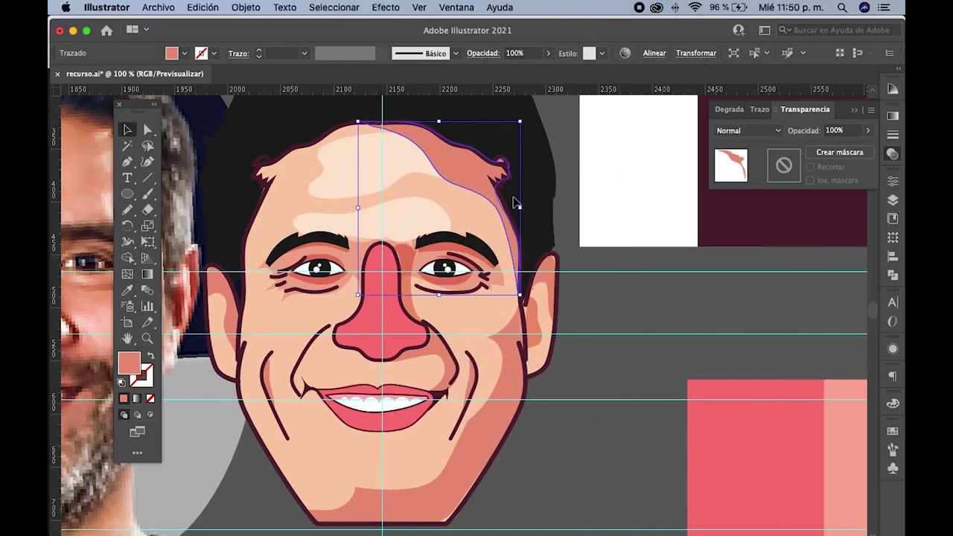
pyautogui.click(421, 178)
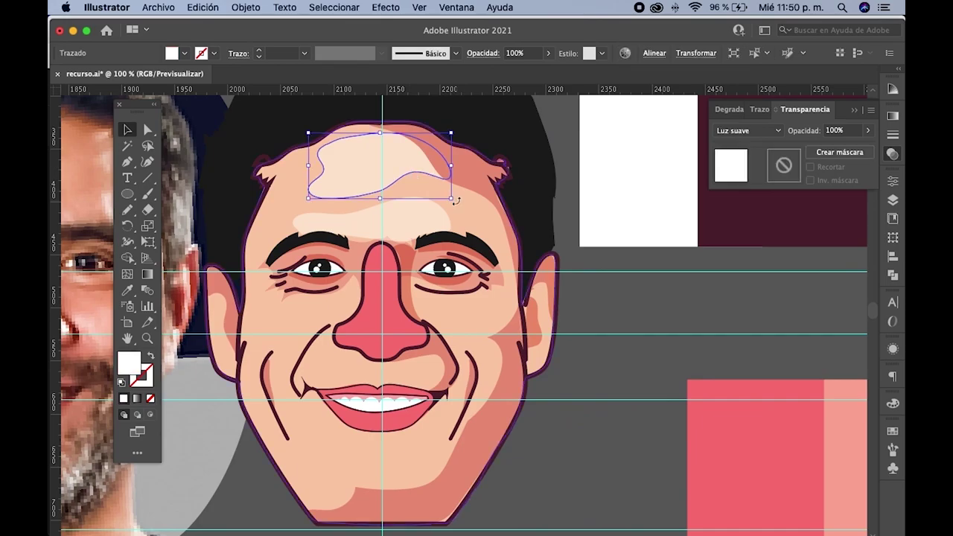
pyautogui.scroll(-2, 521, 224)
pyautogui.click(614, 242)
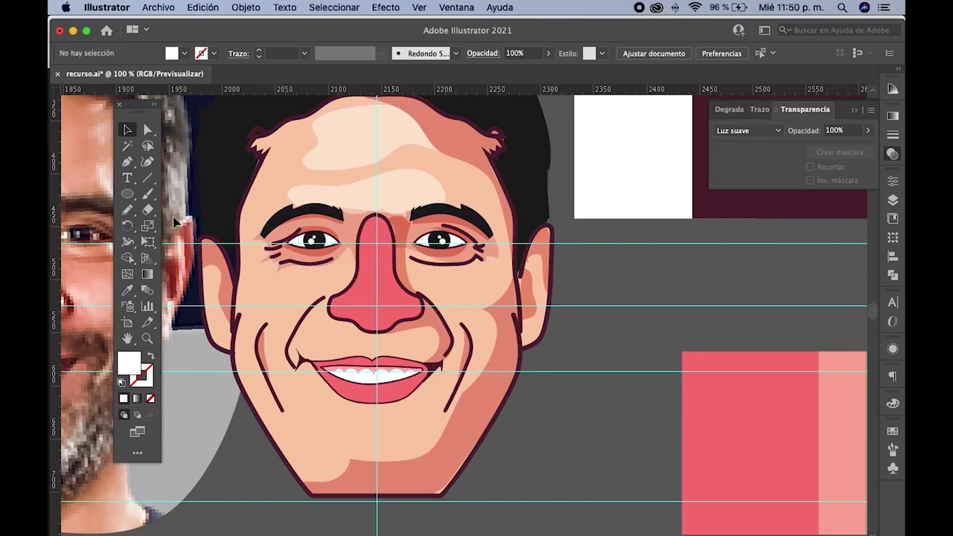
# - Pencil-draw highlight shapes on both cheeks and eyedrop the white soft-light highlight look onto them
pyautogui.click(128, 210)
pyautogui.moveTo(350, 305); pyautogui.dragTo(428, 263)
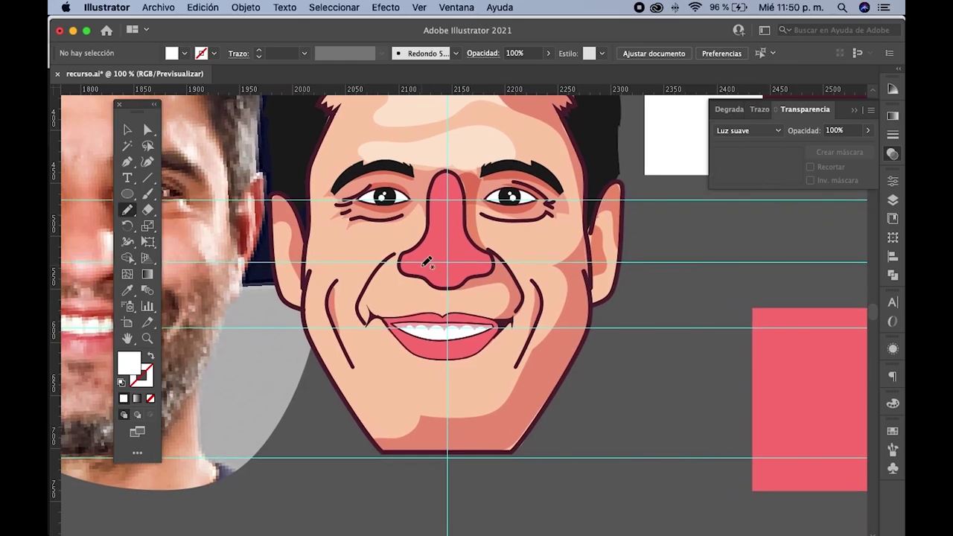
pyautogui.hscroll(-3, 427, 263)
pyautogui.hscroll(-3, 462, 276)
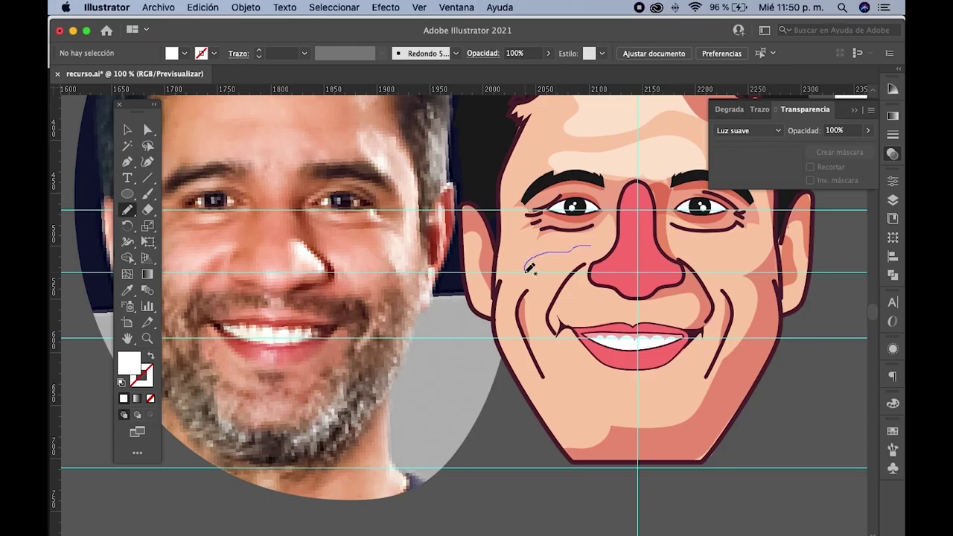
pyautogui.moveTo(595, 244); pyautogui.dragTo(480, 289)
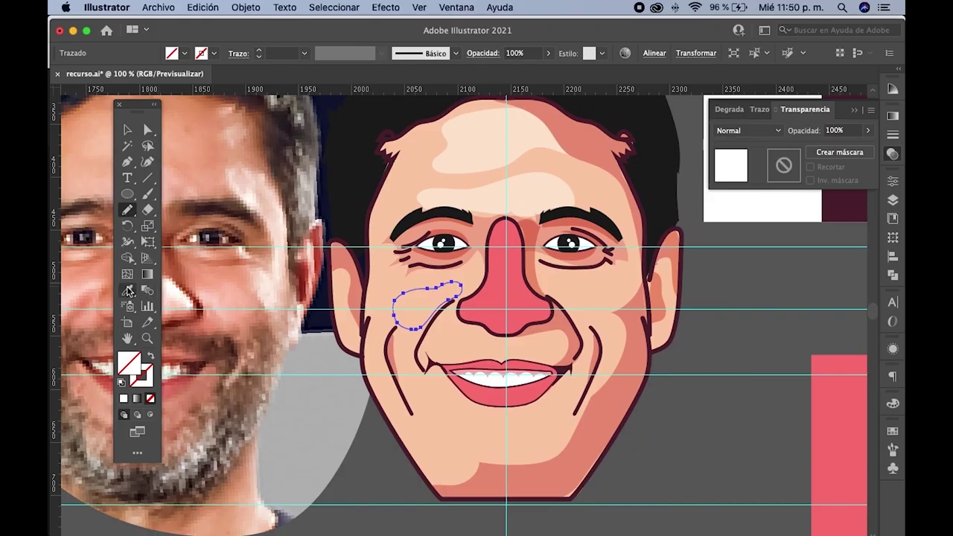
pyautogui.hscroll(5, 464, 244)
pyautogui.press('super+shift+a')
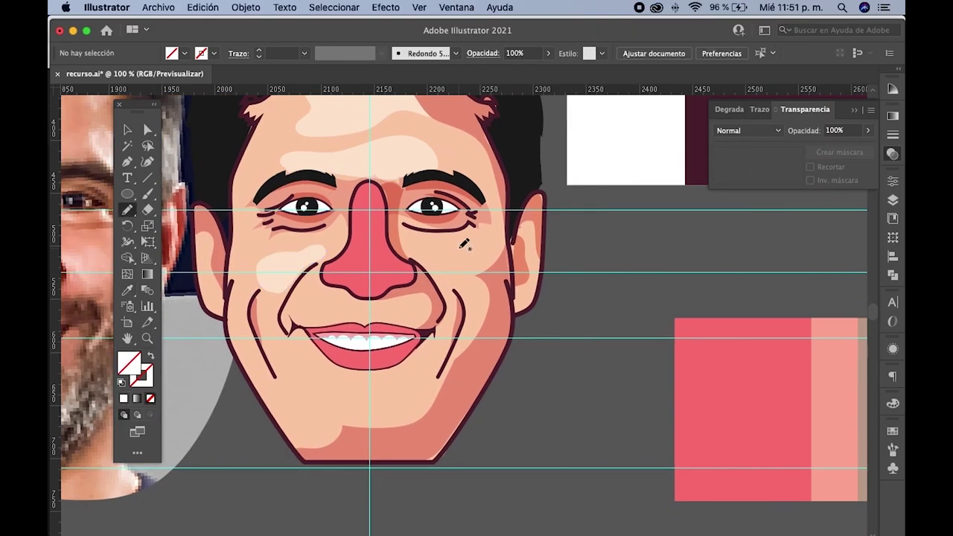
pyautogui.moveTo(428, 262); pyautogui.dragTo(450, 289)
pyautogui.moveTo(456, 244); pyautogui.dragTo(467, 253)
pyautogui.click(127, 290)
pyautogui.click(294, 269)
# - Draw a long highlight from the cheek up to the eye corner and give it the soft-light look
pyautogui.click(127, 210)
pyautogui.scroll(2, 372, 254)
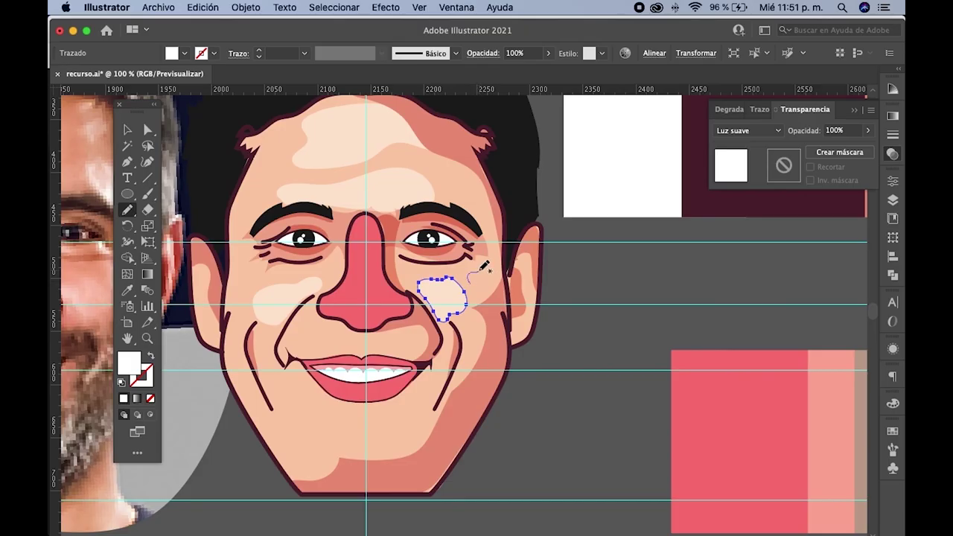
pyautogui.moveTo(487, 259); pyautogui.dragTo(489, 239)
pyautogui.moveTo(459, 167)
pyautogui.mouseDown()
pyautogui.moveTo(481, 181)
pyautogui.moveTo(508, 257)
pyautogui.moveTo(483, 282)
pyautogui.mouseUp()
pyautogui.click(128, 289)
pyautogui.click(288, 295)
pyautogui.scroll(-2, 287, 295)
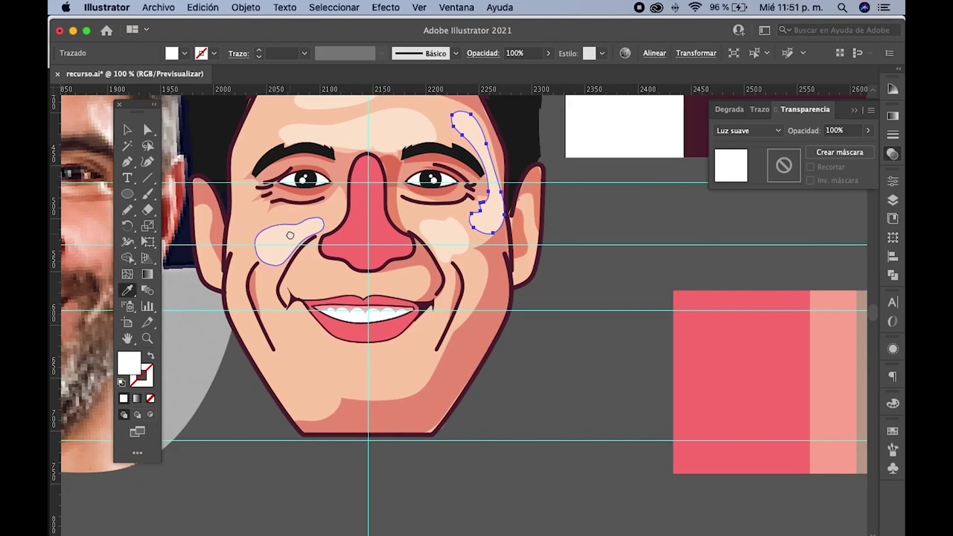
# - Add a small soft-light highlight between the nose and upper lip
pyautogui.click(127, 209)
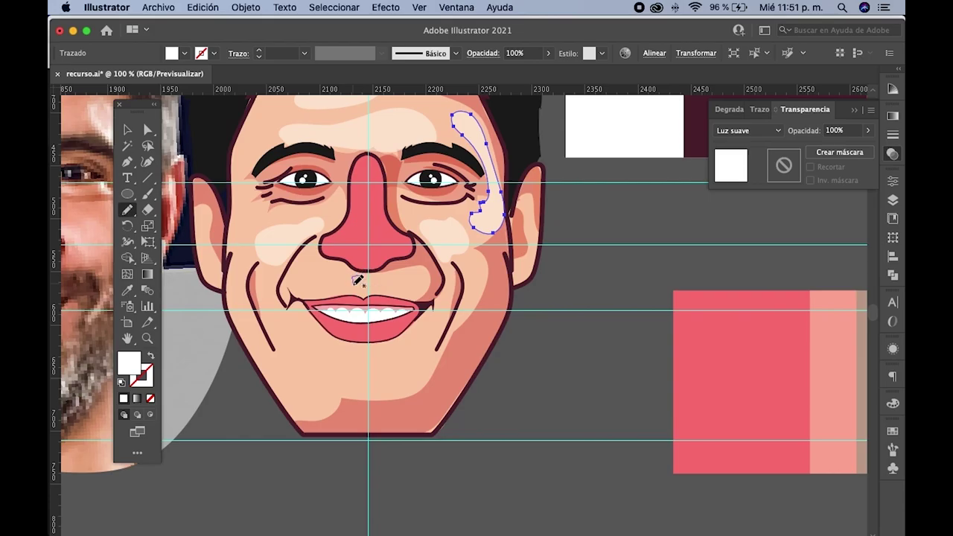
pyautogui.moveTo(368, 272); pyautogui.dragTo(368, 274)
pyautogui.click(128, 290)
pyautogui.click(273, 244)
pyautogui.scroll(-2, 222, 225)
# - Draw a highlight shape on the chin below the lower lip with the soft-light look
pyautogui.click(127, 211)
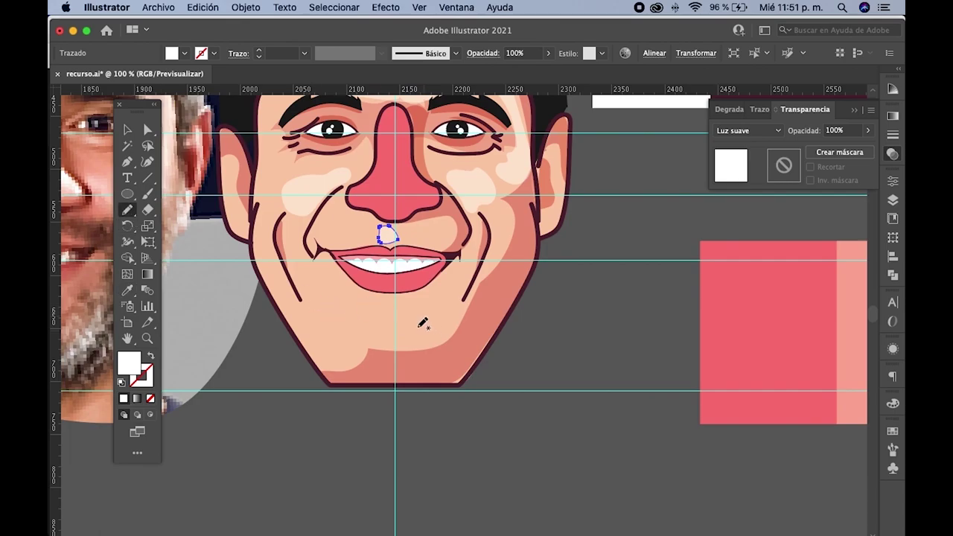
pyautogui.moveTo(407, 297); pyautogui.dragTo(375, 298)
pyautogui.moveTo(408, 294); pyautogui.dragTo(408, 296)
pyautogui.hscroll(-5, 408, 295)
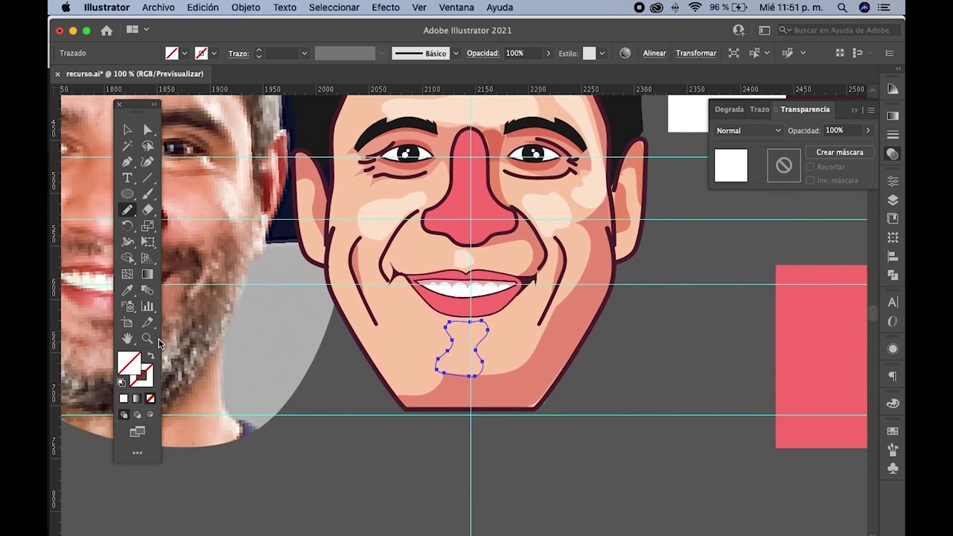
pyautogui.click(127, 290)
pyautogui.click(387, 223)
pyautogui.hscroll(2, 279, 285)
pyautogui.scroll(1, 278, 284)
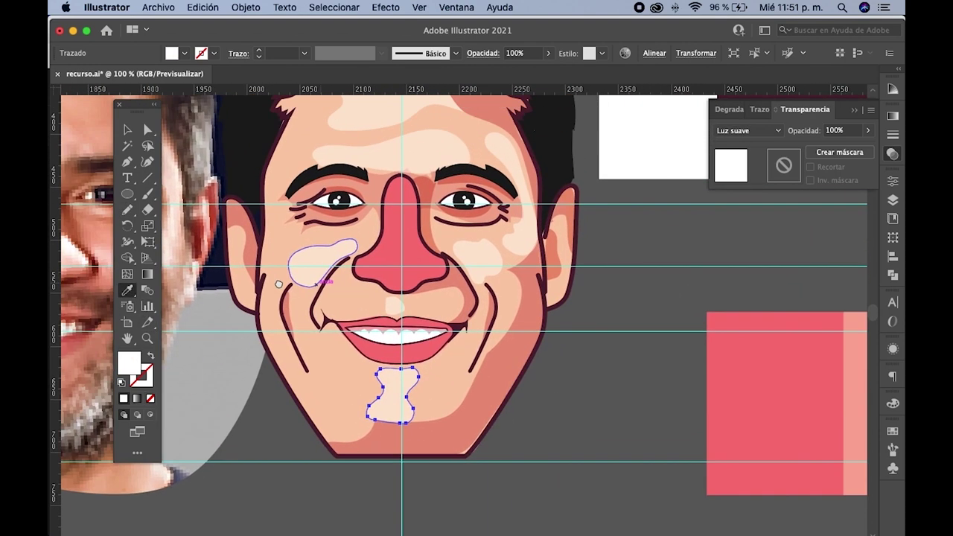
pyautogui.hscroll(2, 279, 284)
# - Draw highlight shapes inside the right and left ears, each given the white soft-light look
pyautogui.click(130, 211)
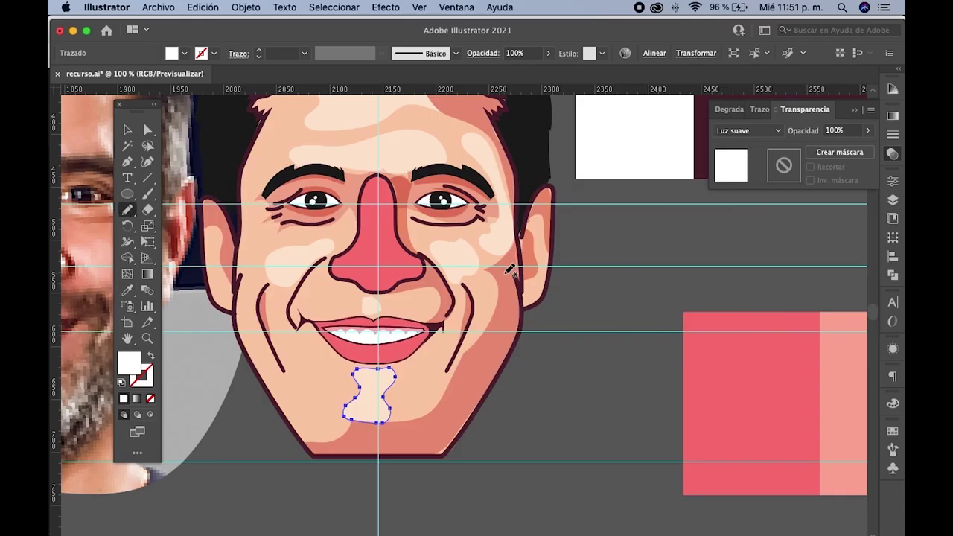
pyautogui.scroll(3, 537, 256)
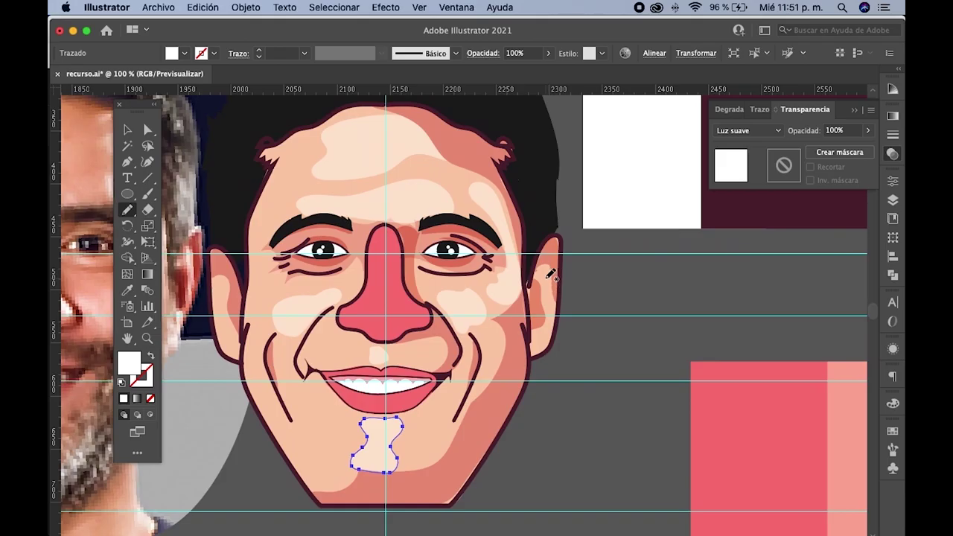
pyautogui.moveTo(549, 296); pyautogui.dragTo(544, 274)
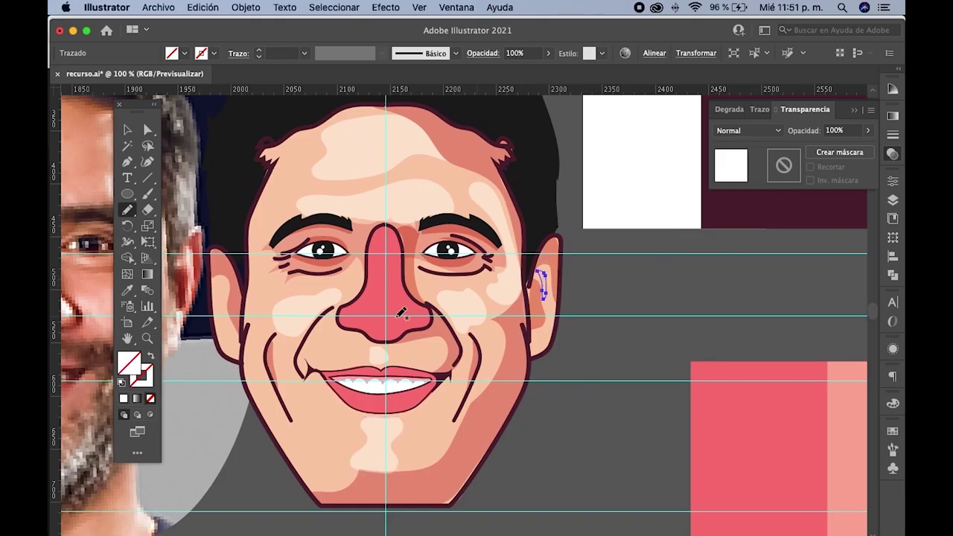
pyautogui.click(127, 290)
pyautogui.click(374, 169)
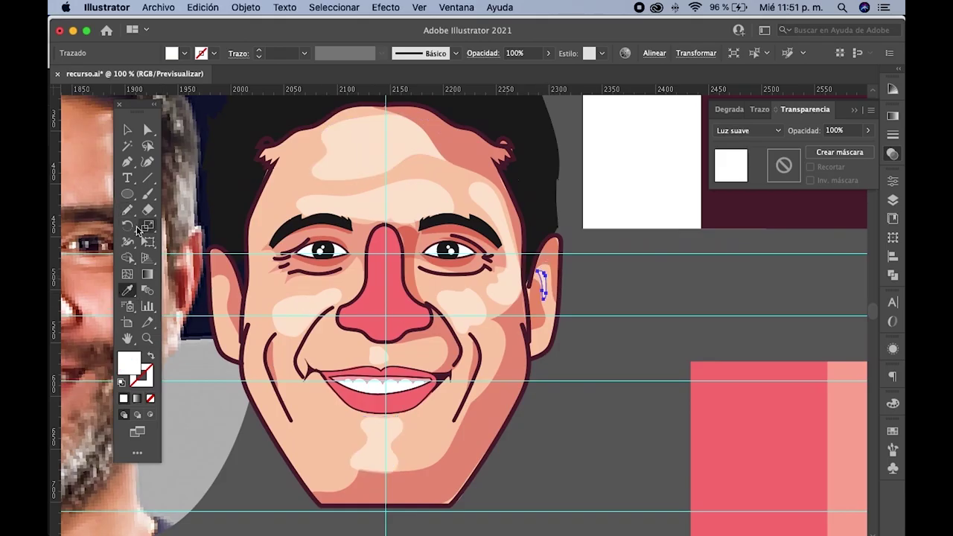
pyautogui.click(127, 210)
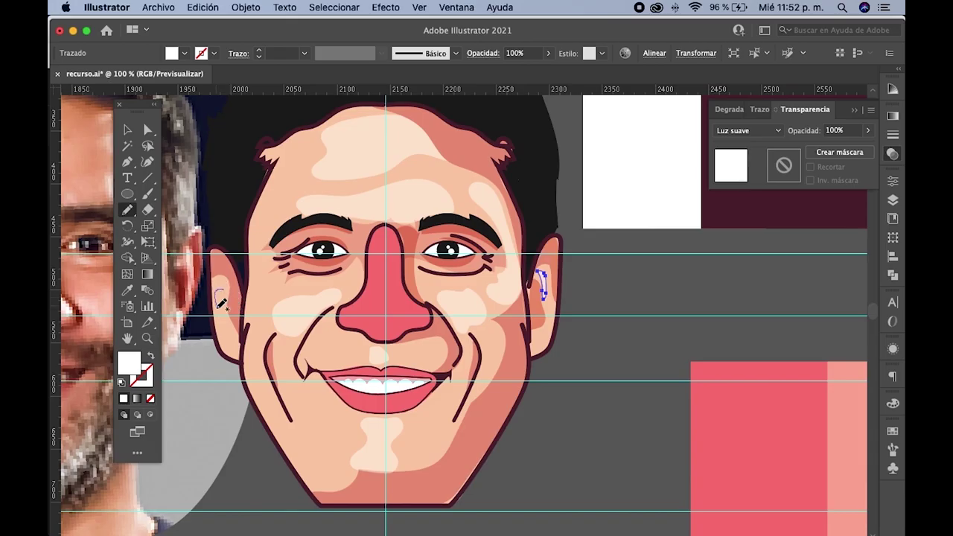
pyautogui.moveTo(228, 339); pyautogui.dragTo(233, 328)
pyautogui.click(127, 290)
pyautogui.click(298, 307)
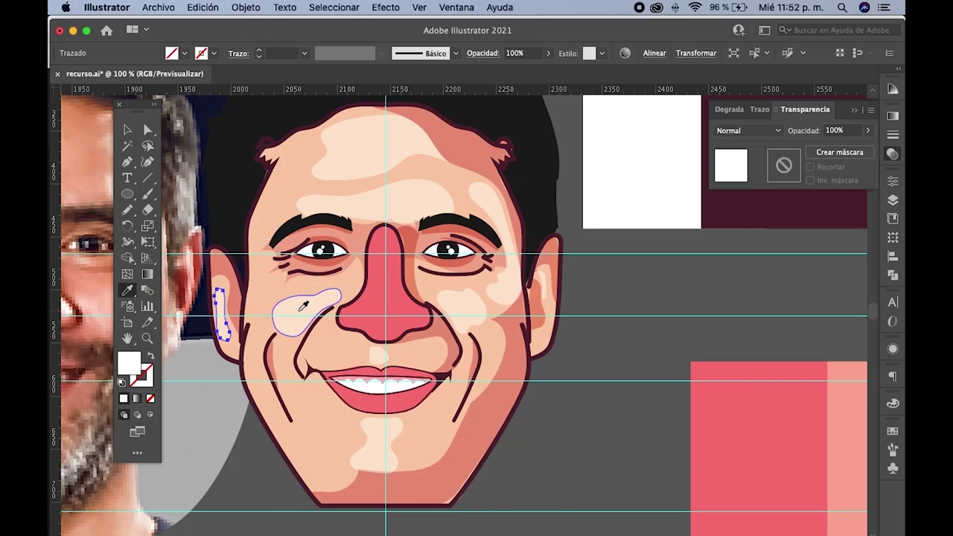
pyautogui.scroll(-2, 298, 308)
# - Deselect, zoom out to view the whole caricature, and select the main face skin shape
pyautogui.press('v')
pyautogui.hotkey('ctrl', 'shift', 'a')
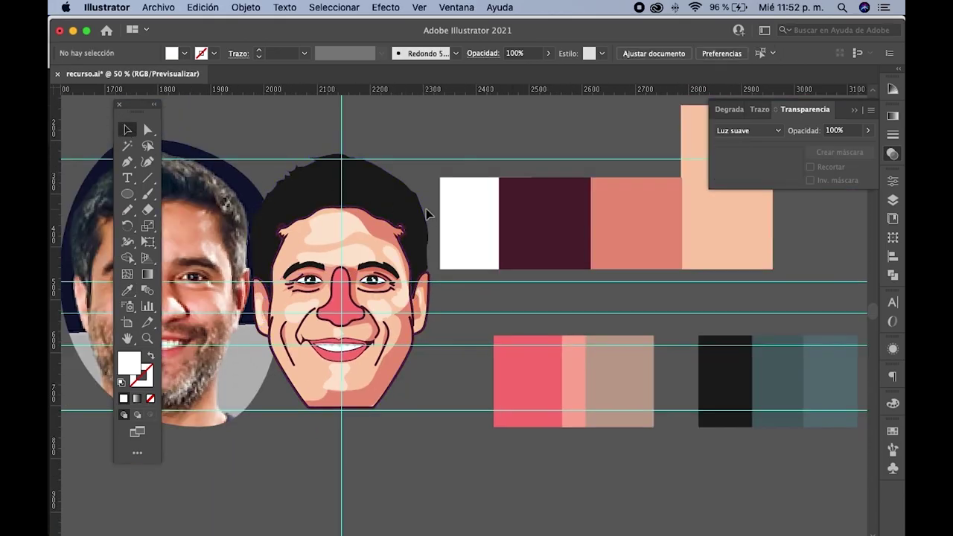
pyautogui.hscroll(-2, 460, 253)
pyautogui.hscroll(-3, 460, 253)
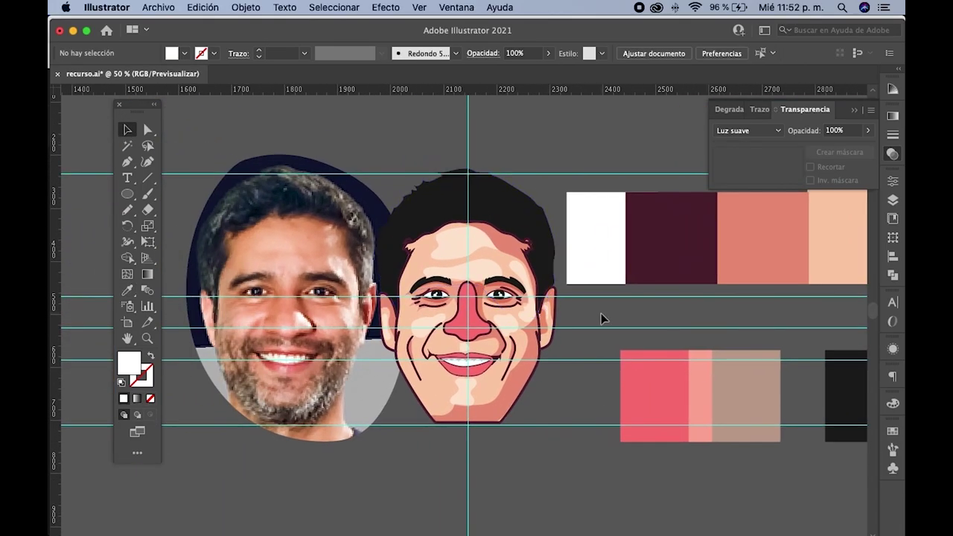
pyautogui.scroll(2, 492, 339)
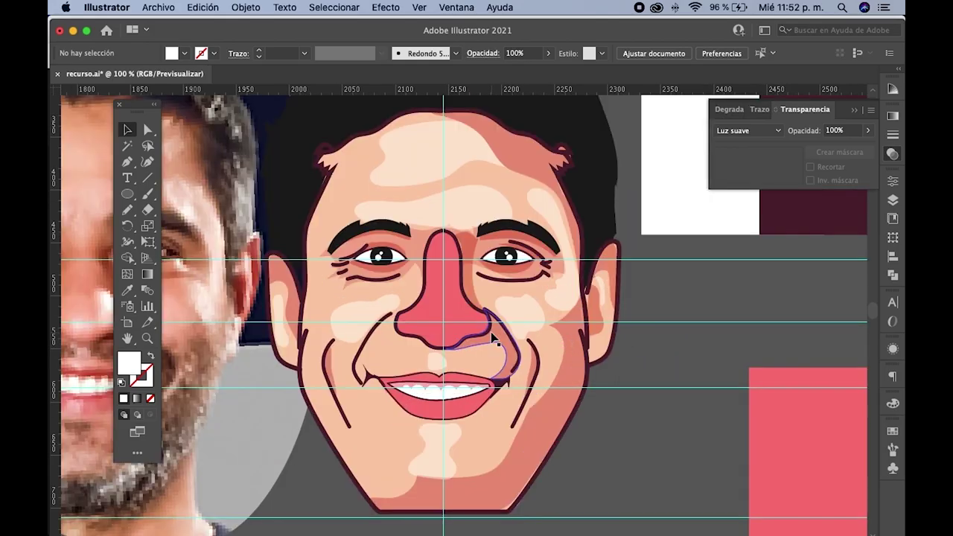
pyautogui.scroll(-2, 492, 339)
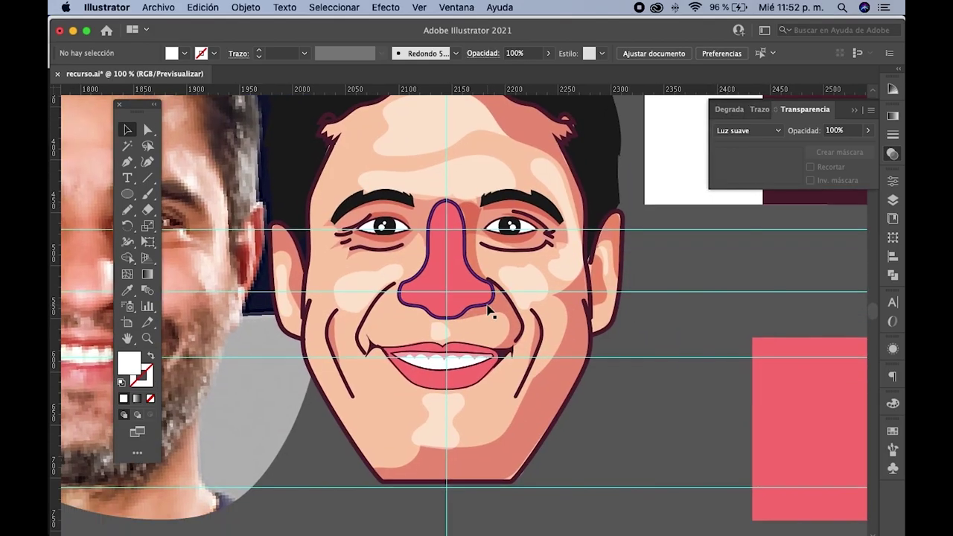
pyautogui.click(513, 255)
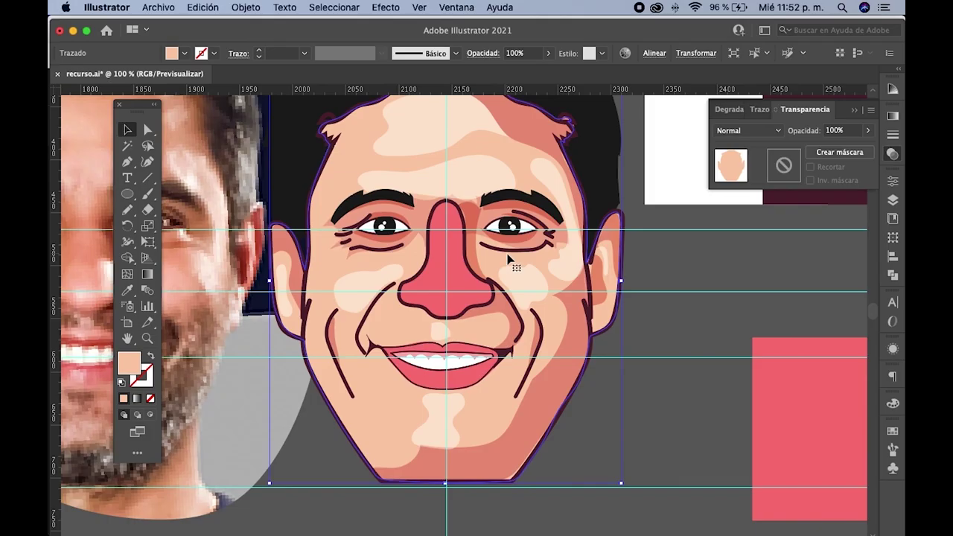
# - Draw a small oval on the nose tip and give it the cheek's light soft-light highlight style
pyautogui.scroll(2, 660, 291)
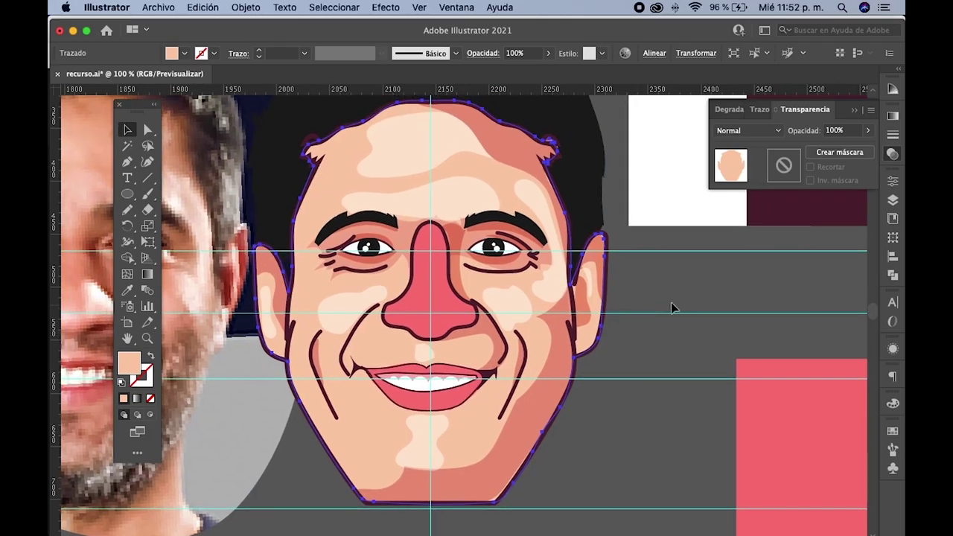
pyautogui.click(675, 308)
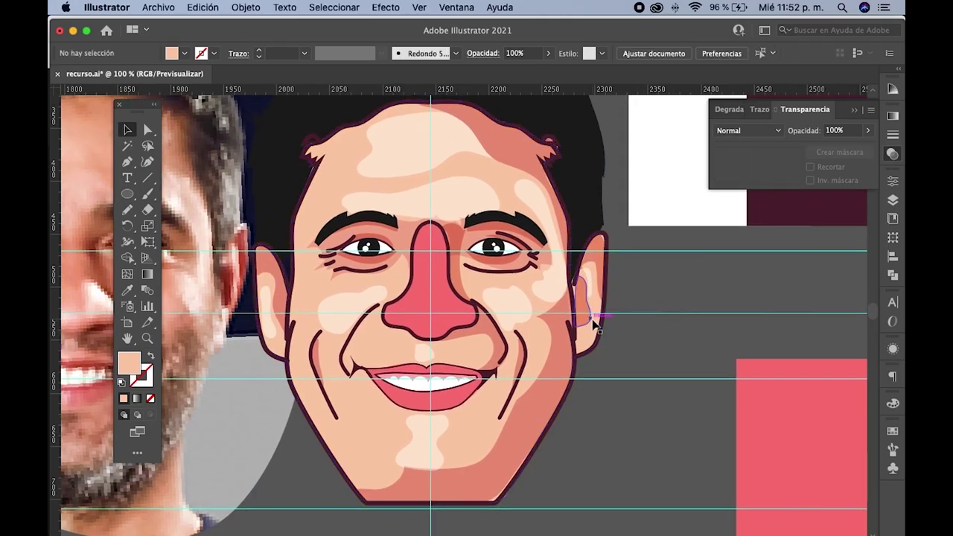
pyautogui.scroll(-1, 544, 317)
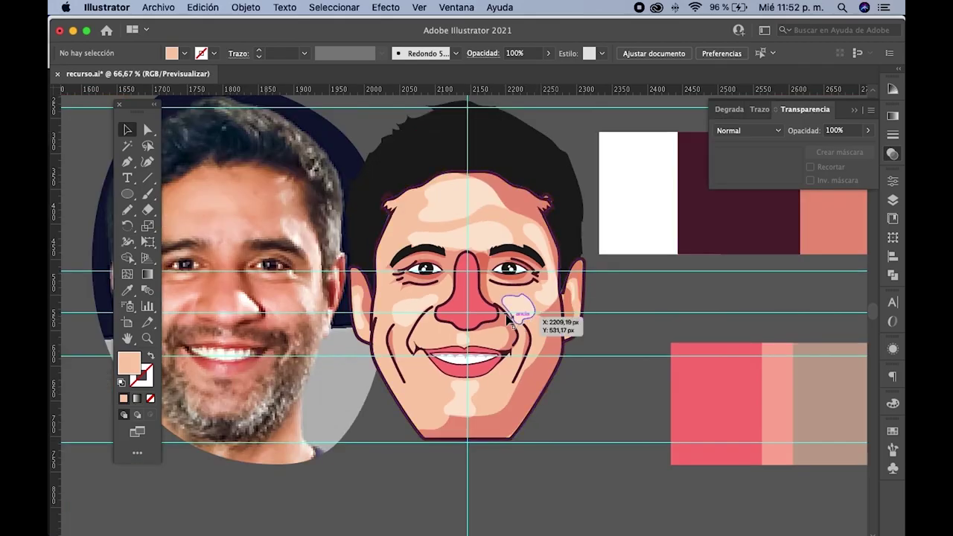
pyautogui.press('n')
pyautogui.scroll(1, 435, 329)
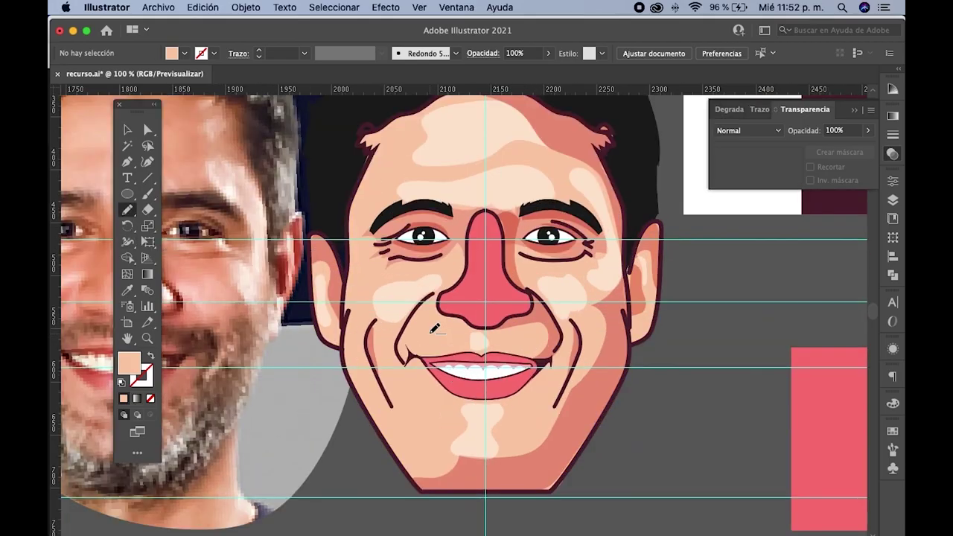
pyautogui.scroll(1, 445, 340)
pyautogui.hscroll(-5, 530, 293)
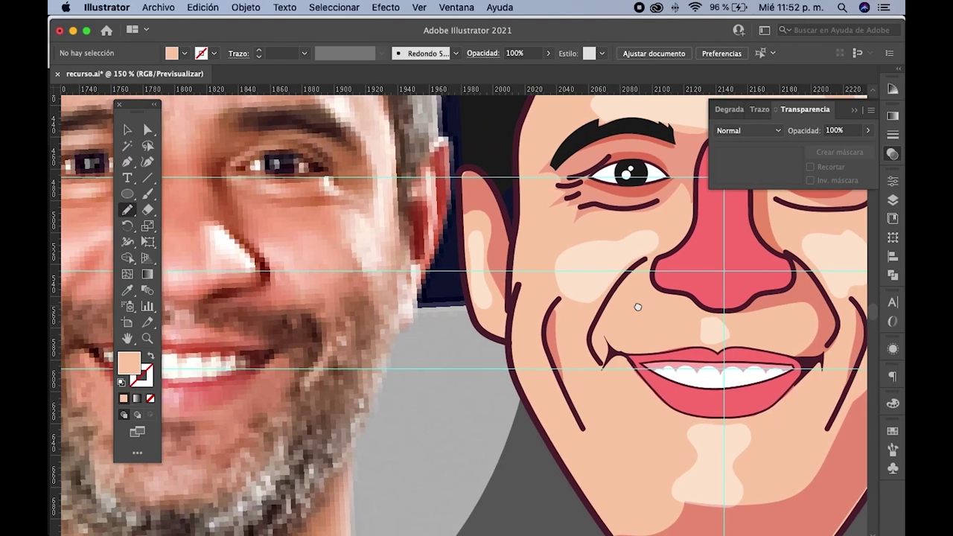
pyautogui.hscroll(3, 693, 311)
pyautogui.hscroll(2, 521, 319)
pyautogui.moveTo(605, 297)
pyautogui.mouseDown()
pyautogui.moveTo(597, 304)
pyautogui.moveTo(603, 298)
pyautogui.mouseUp()
pyautogui.press('i')
pyautogui.click(456, 270)
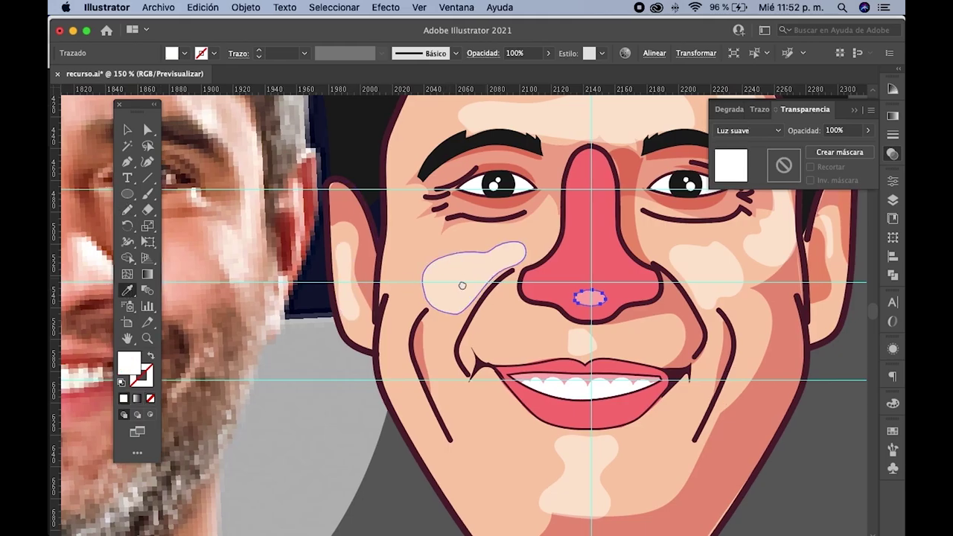
# - Pencil-draw a highlight shape along the right side of the nose
pyautogui.hscroll(4, 417, 297)
pyautogui.scroll(1, 417, 298)
pyautogui.press('n')
pyautogui.moveTo(489, 315)
pyautogui.mouseDown()
pyautogui.moveTo(752, 319)
pyautogui.moveTo(541, 330)
pyautogui.moveTo(569, 330)
pyautogui.moveTo(552, 339)
pyautogui.moveTo(560, 315)
pyautogui.mouseUp()
# - Eyedrop the nose-tip highlight fill onto the new right-side nose shape
pyautogui.click(127, 290)
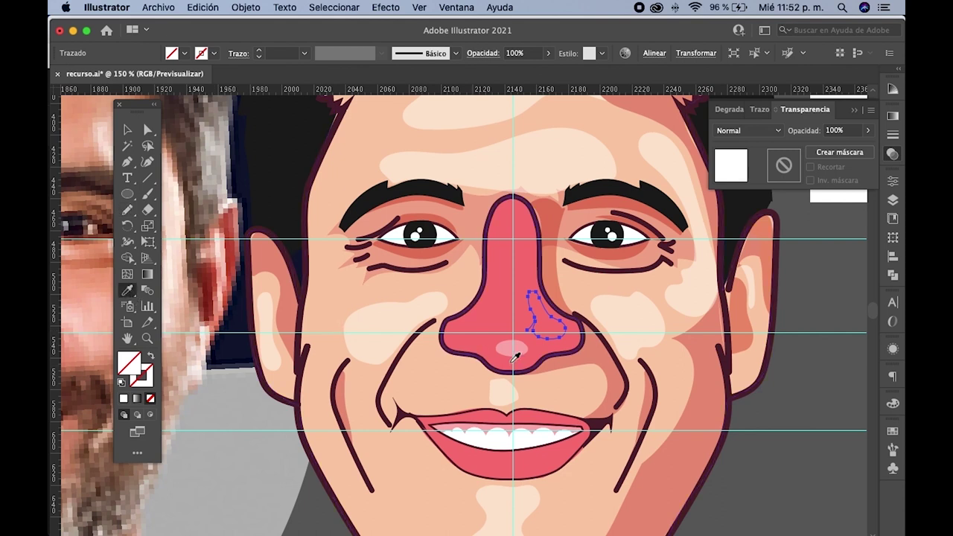
pyautogui.click(511, 349)
pyautogui.scroll(2, 561, 329)
pyautogui.scroll(2, 562, 330)
pyautogui.scroll(2, 508, 314)
# - Pencil-redraw the highlight's inner edge, then deselect it
pyautogui.click(128, 212)
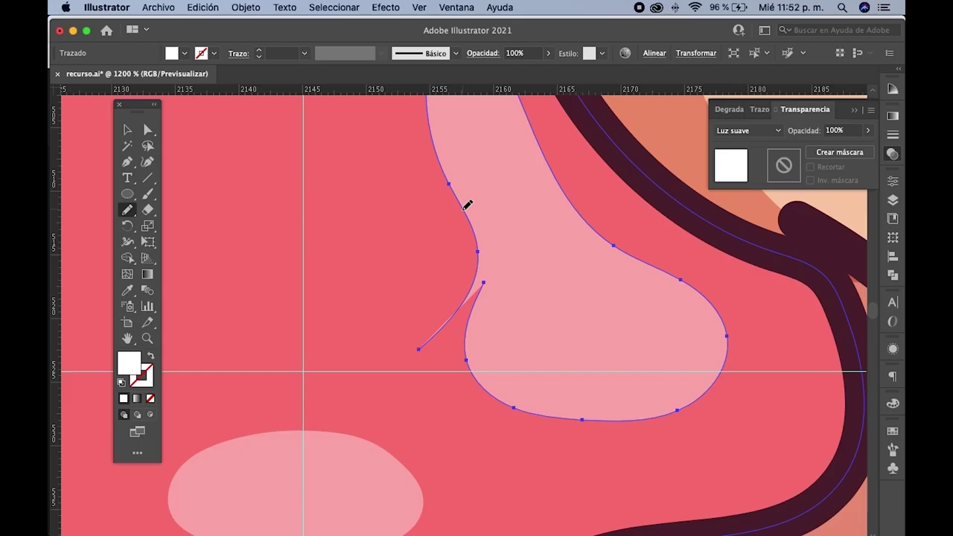
pyautogui.moveTo(479, 300); pyautogui.dragTo(489, 316)
pyautogui.scroll(-4, 489, 316)
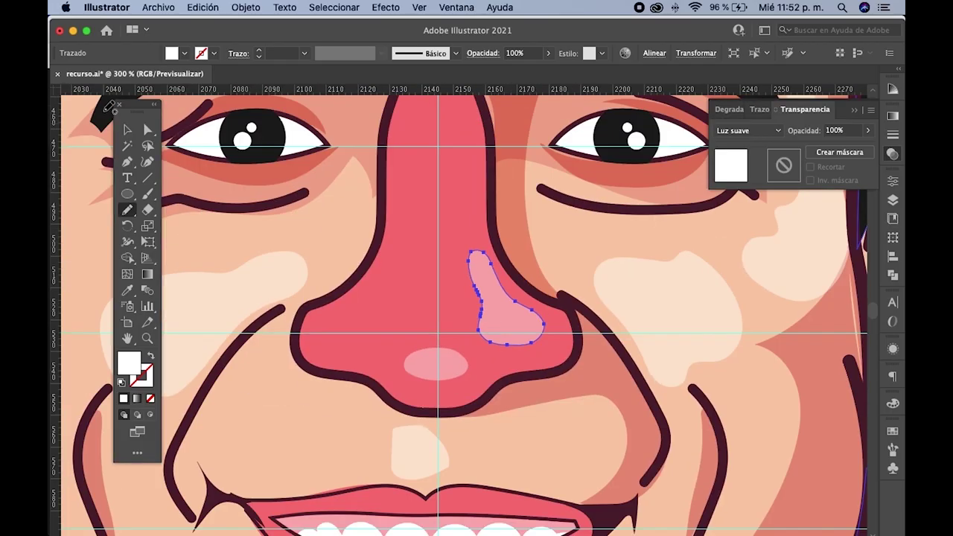
pyautogui.click(127, 130)
pyautogui.scroll(-2, 485, 277)
pyautogui.scroll(-2, 485, 277)
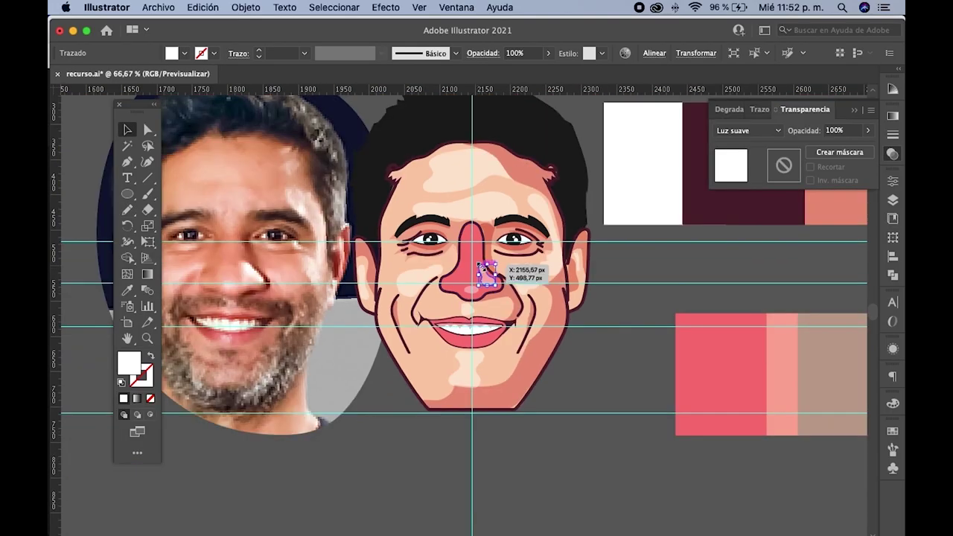
pyautogui.click(647, 315)
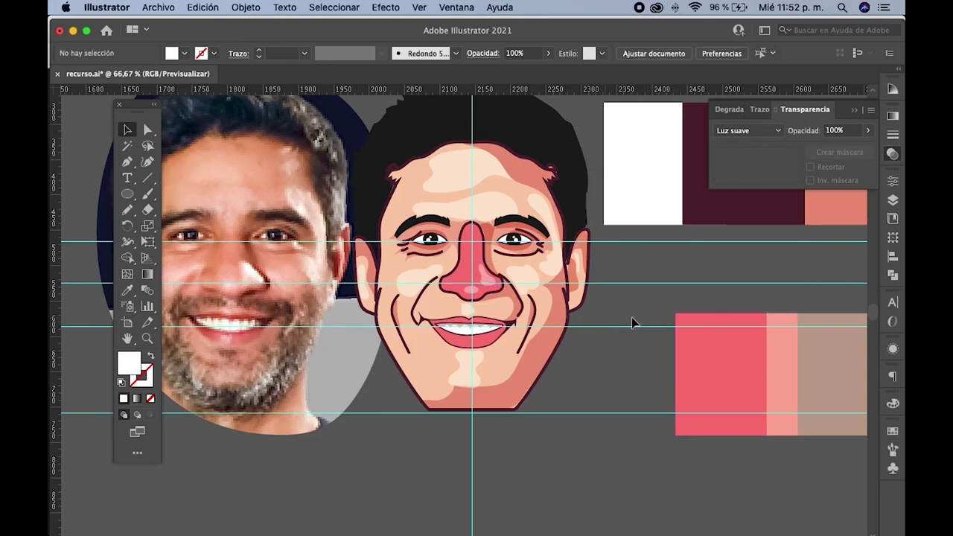
# - Pencil-trace the hairline across the reference photo's hair in two strokes
pyautogui.scroll(-1, 631, 320)
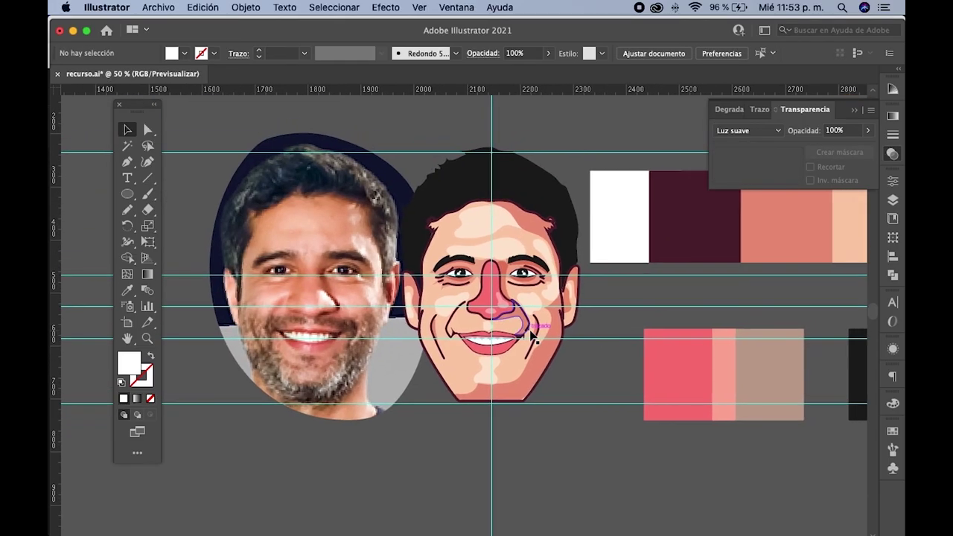
pyautogui.scroll(1, 531, 328)
pyautogui.scroll(1, 521, 313)
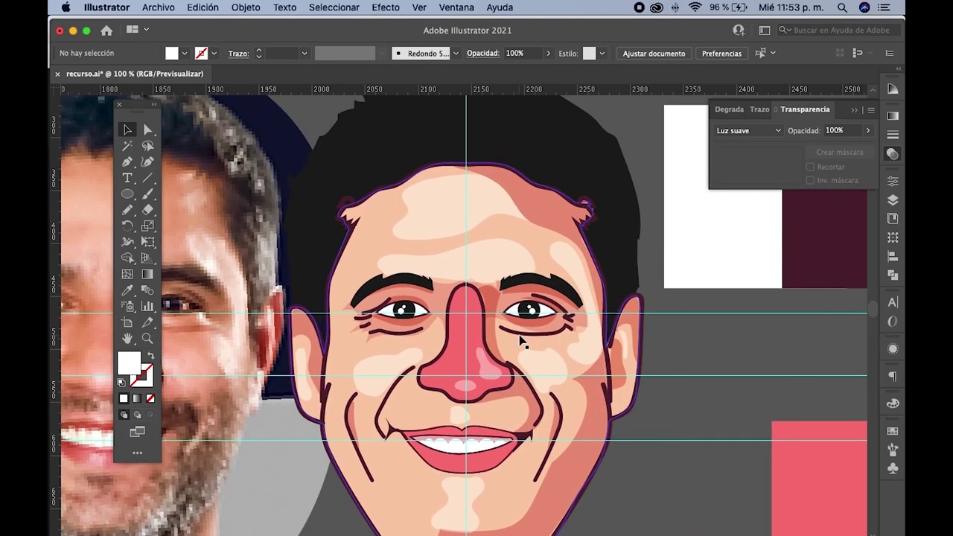
pyautogui.scroll(3, 521, 341)
pyautogui.press('i')
pyautogui.click(128, 210)
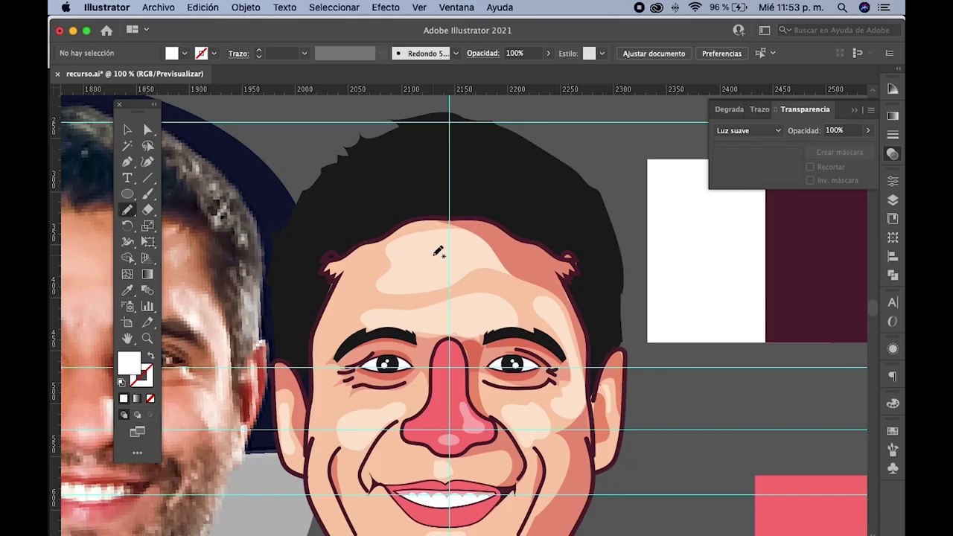
pyautogui.scroll(-2, 453, 249)
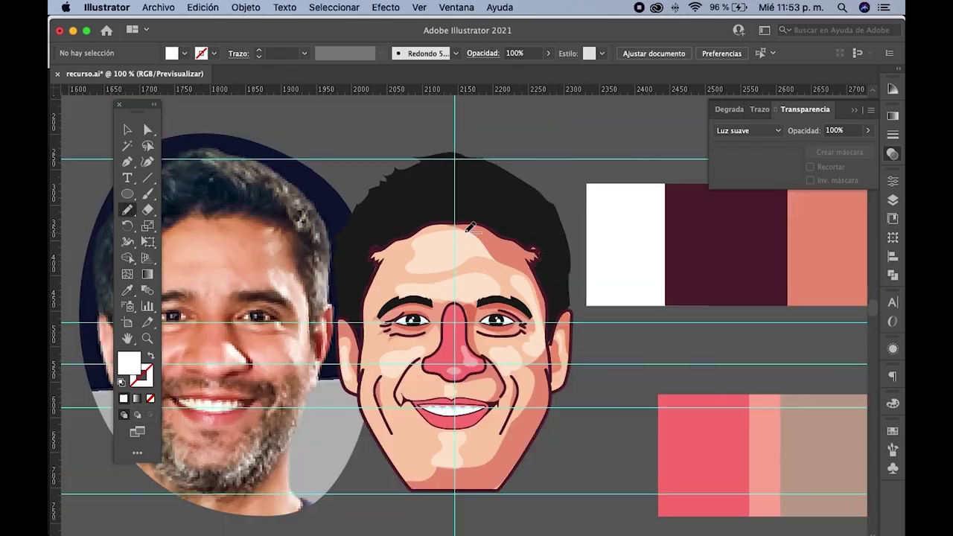
pyautogui.scroll(1, 459, 204)
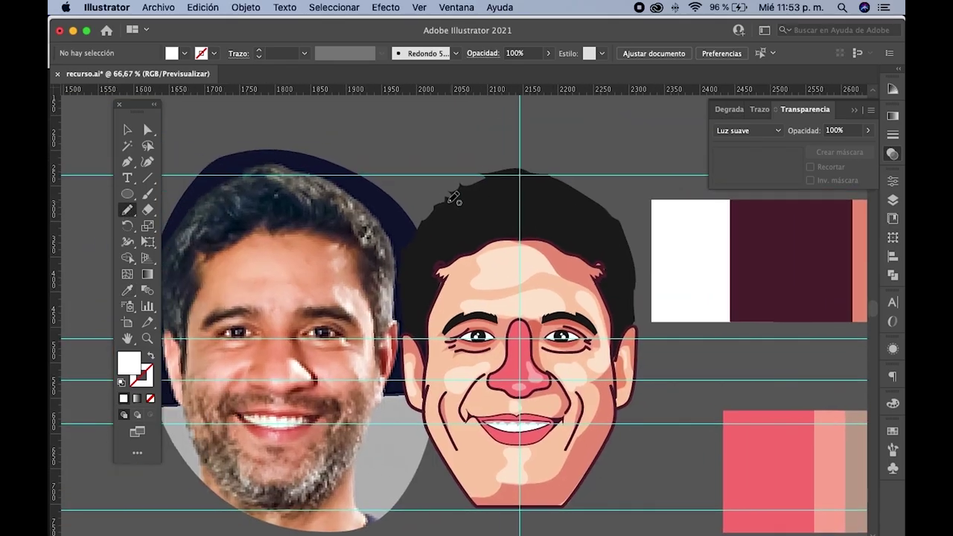
pyautogui.moveTo(252, 211)
pyautogui.mouseDown()
pyautogui.moveTo(265, 176)
pyautogui.moveTo(337, 199)
pyautogui.moveTo(380, 248)
pyautogui.moveTo(385, 303)
pyautogui.moveTo(367, 259)
pyautogui.mouseUp()
pyautogui.moveTo(324, 230)
pyautogui.mouseDown()
pyautogui.moveTo(256, 228)
pyautogui.moveTo(210, 254)
pyautogui.moveTo(201, 246)
pyautogui.moveTo(257, 203)
pyautogui.moveTo(240, 237)
pyautogui.mouseUp()
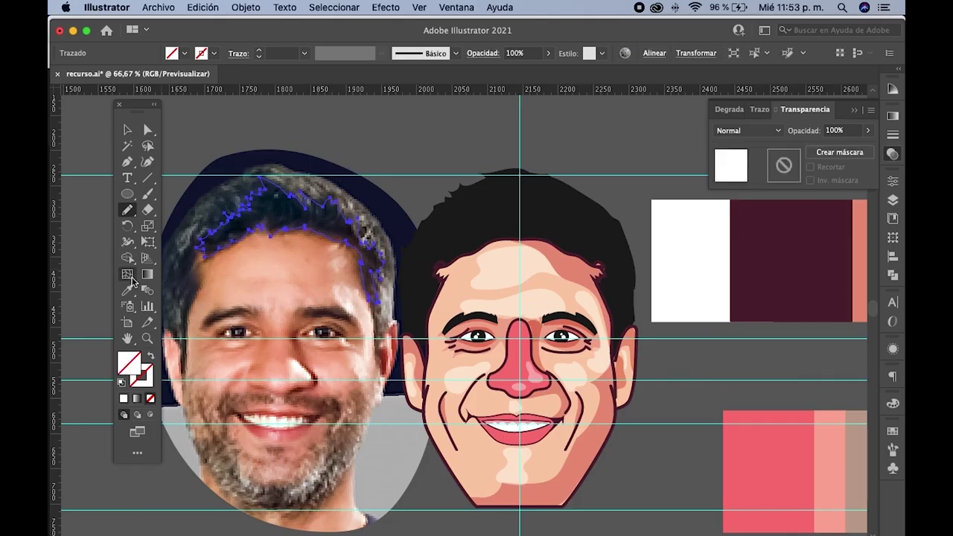
# - Move the traced hairline path onto the cartoon head and fine-tune its position
pyautogui.click(128, 129)
pyautogui.click(196, 126)
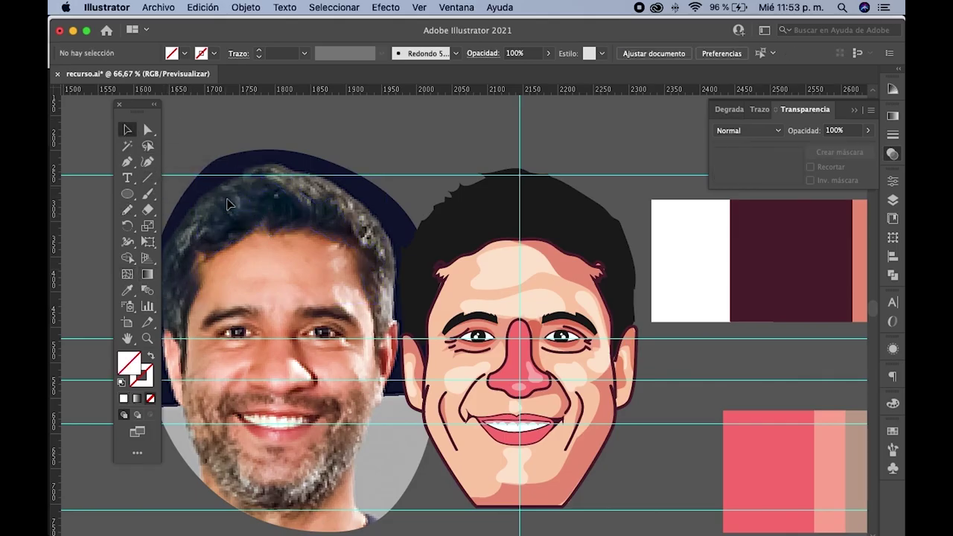
pyautogui.moveTo(239, 217); pyautogui.dragTo(485, 218)
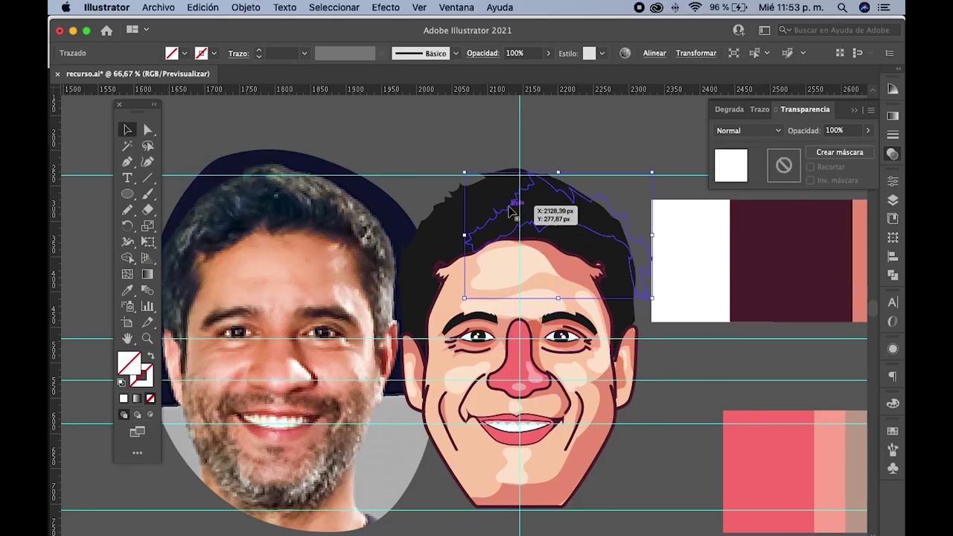
pyautogui.moveTo(484, 218)
pyautogui.mouseDown()
pyautogui.moveTo(480, 231)
pyautogui.moveTo(480, 222)
pyautogui.mouseUp()
pyautogui.hscroll(2, 447, 224)
# - Fill the hair shape near-black with C, M, Y at 0 and K at 96%, then deselect
pyautogui.press('i')
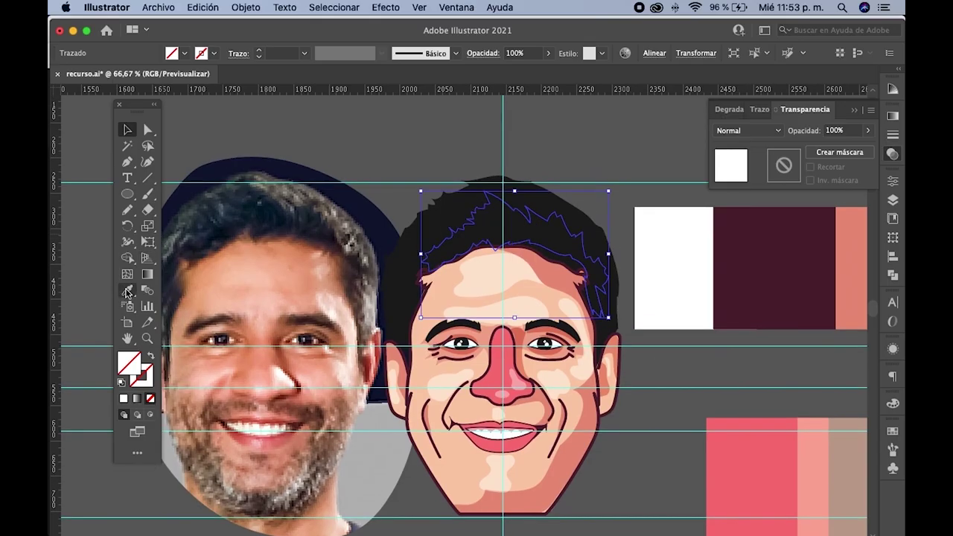
pyautogui.click(233, 211)
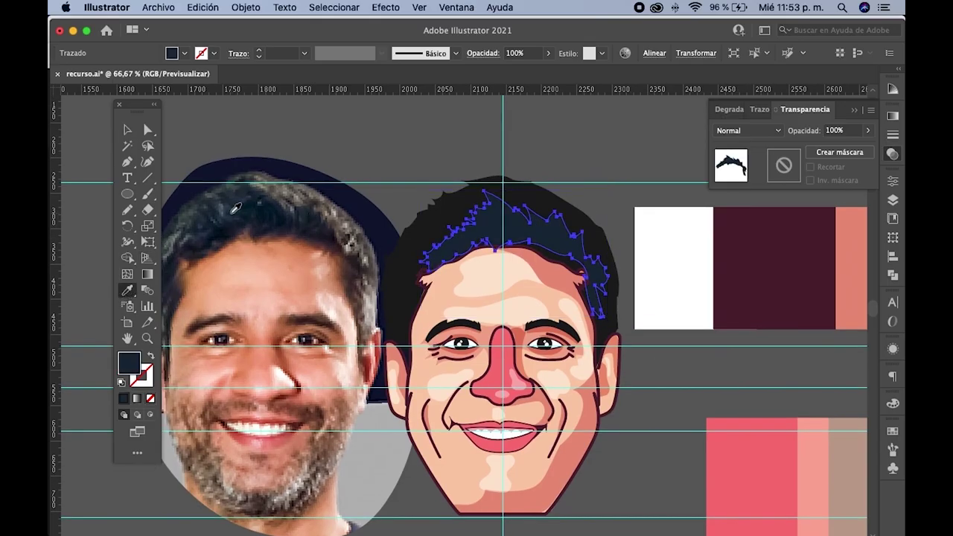
pyautogui.click(599, 220)
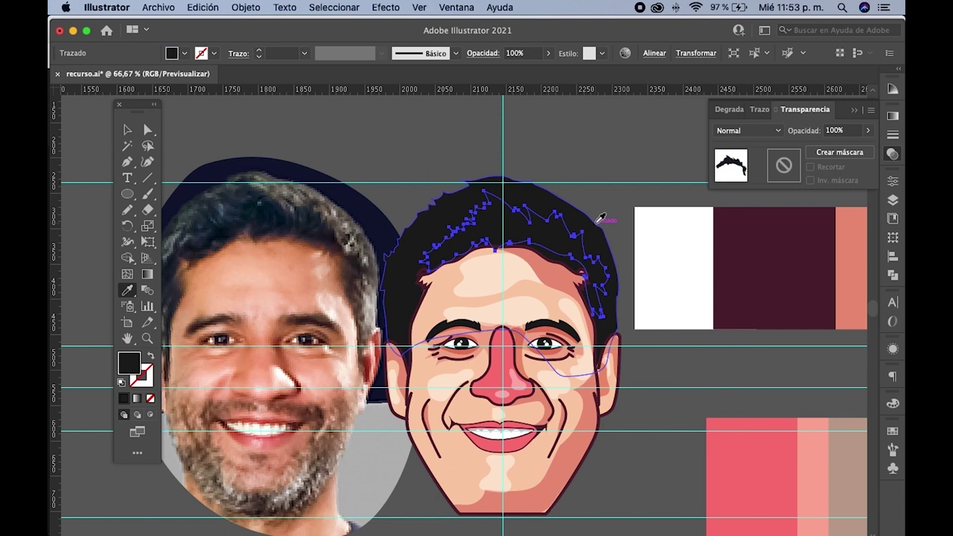
pyautogui.click(893, 405)
pyautogui.moveTo(811, 458); pyautogui.dragTo(760, 456)
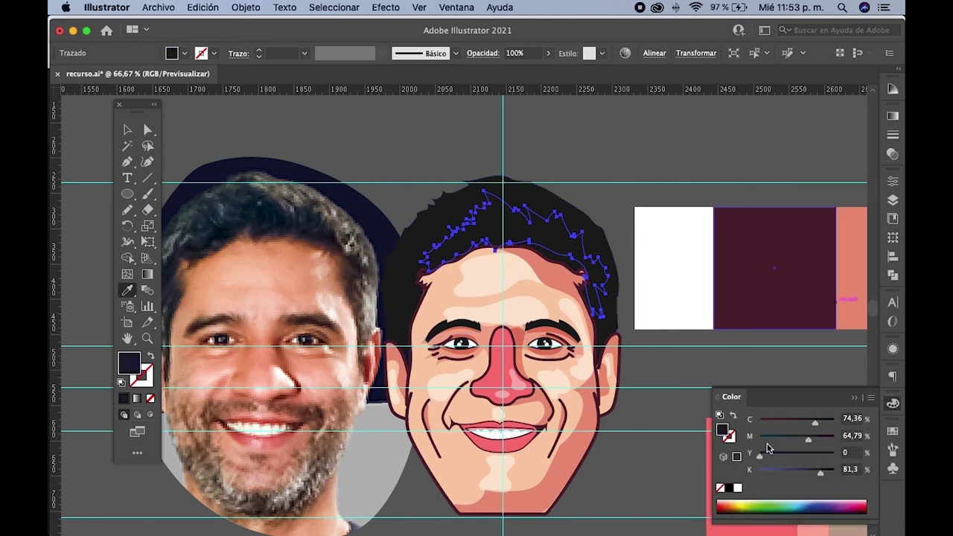
pyautogui.moveTo(823, 477); pyautogui.dragTo(831, 477)
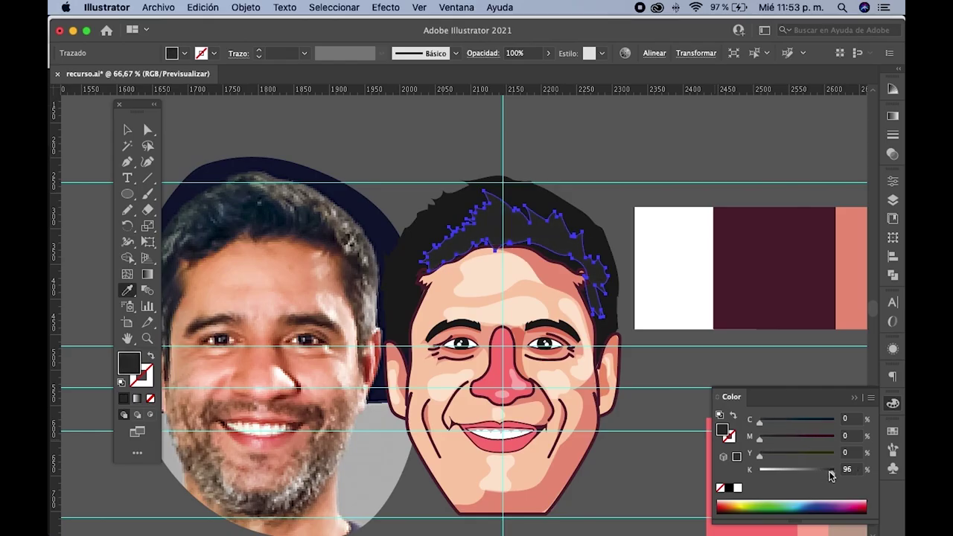
pyautogui.click(127, 130)
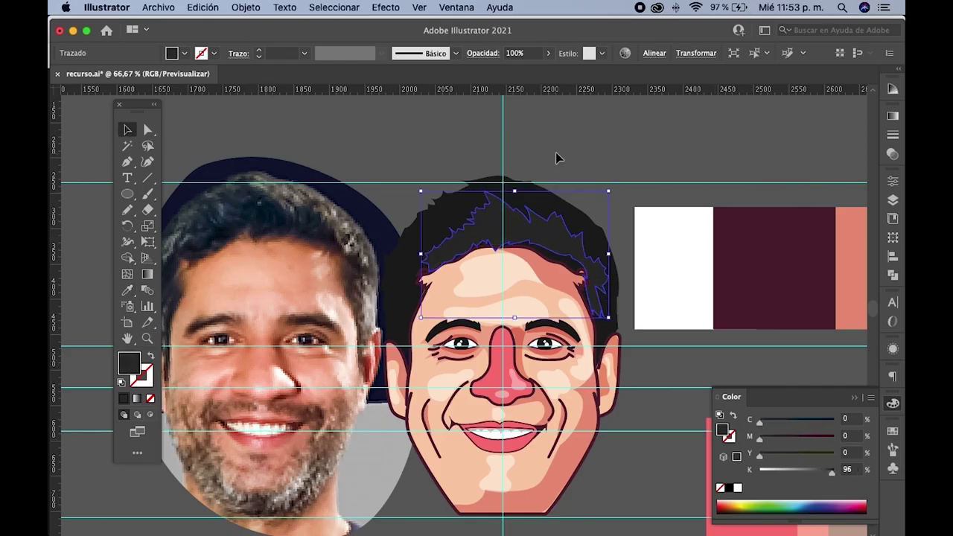
pyautogui.click(557, 158)
pyautogui.moveTo(563, 185); pyautogui.dragTo(593, 172)
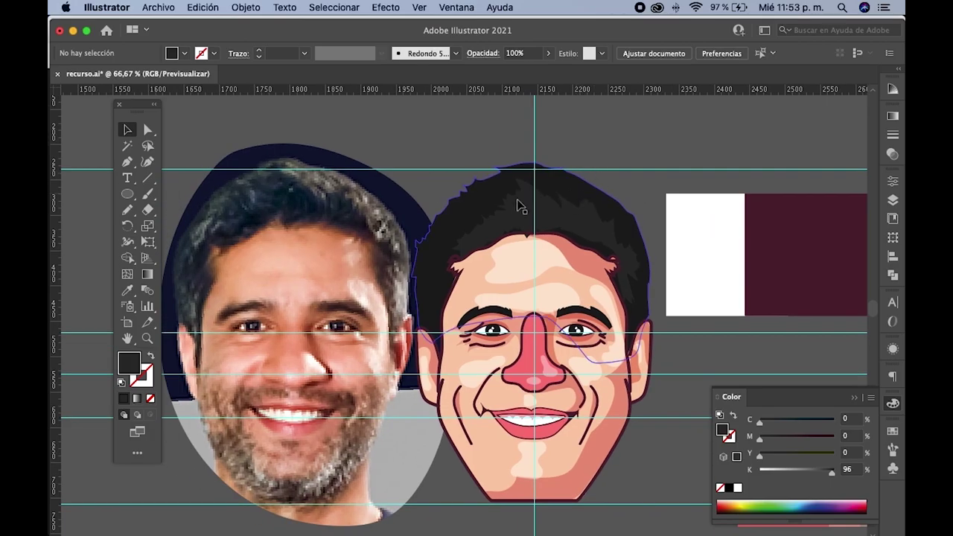
# - Draw extra strands along the left hair edge and give them the dark hair fill
pyautogui.press('n')
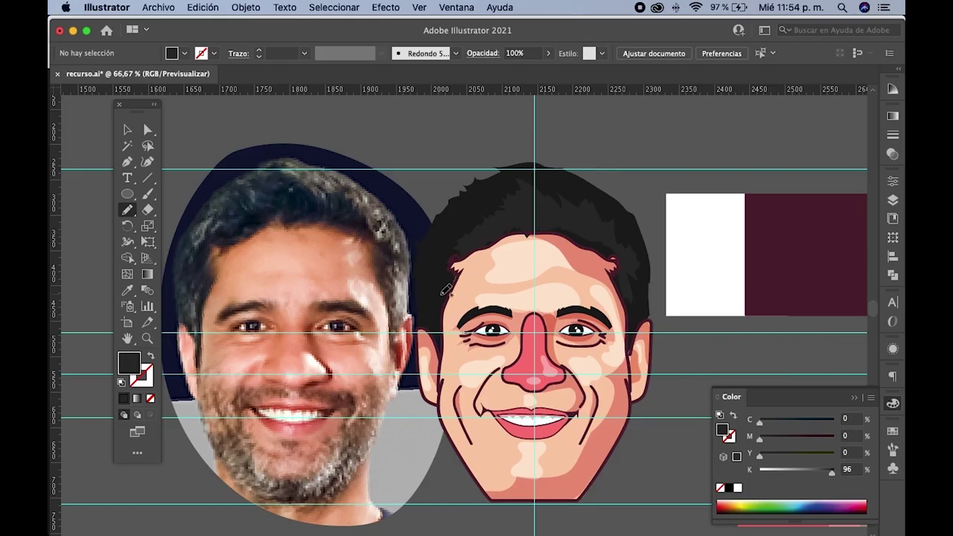
pyautogui.moveTo(439, 292)
pyautogui.mouseDown()
pyautogui.moveTo(426, 283)
pyautogui.moveTo(451, 218)
pyautogui.moveTo(449, 240)
pyautogui.mouseUp()
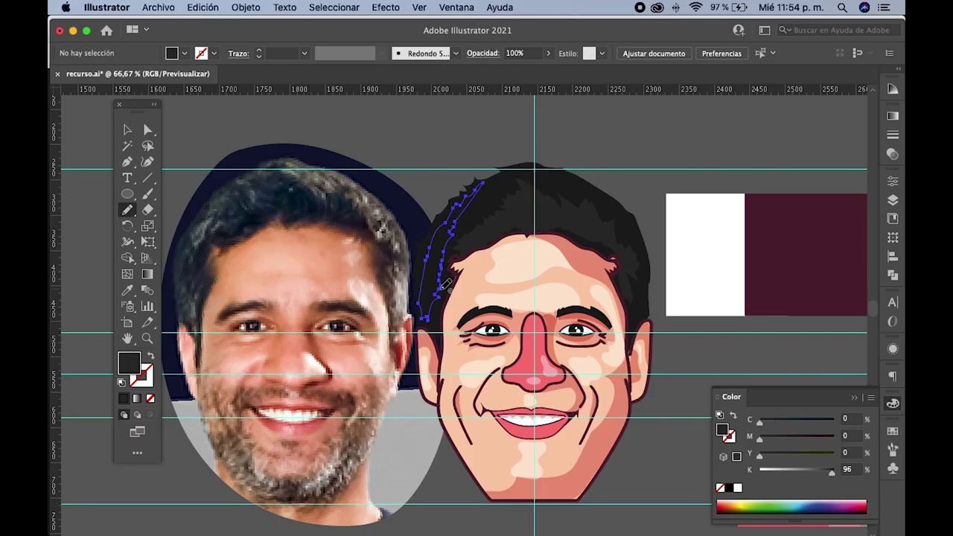
pyautogui.moveTo(453, 237); pyautogui.dragTo(438, 292)
pyautogui.click(127, 290)
pyautogui.click(517, 213)
pyautogui.hscroll(5, 517, 213)
pyautogui.click(130, 131)
pyautogui.click(304, 198)
# - Pencil-draw a new strand stroke up the right side of the hair
pyautogui.scroll(-2, 261, 169)
pyautogui.hscroll(3, 261, 168)
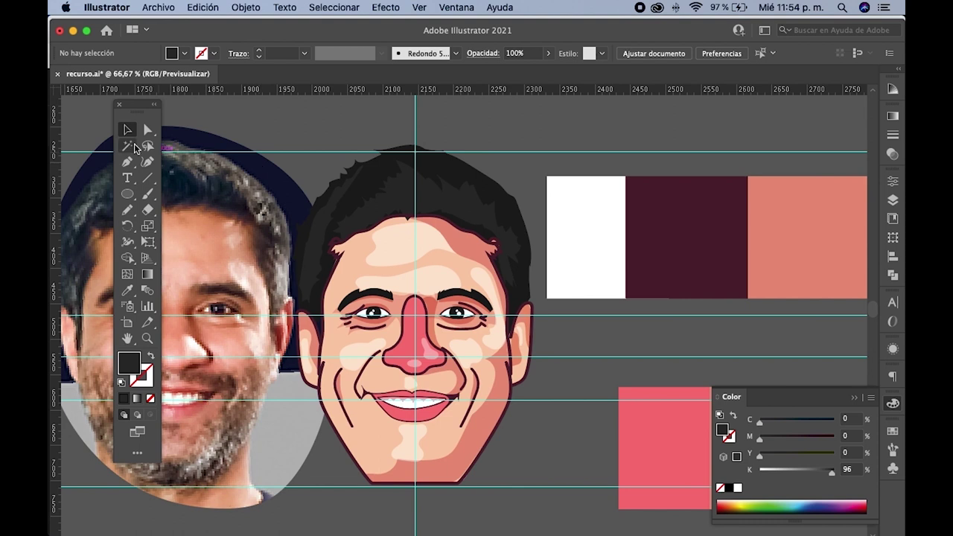
pyautogui.click(127, 210)
pyautogui.moveTo(321, 223); pyautogui.dragTo(367, 230)
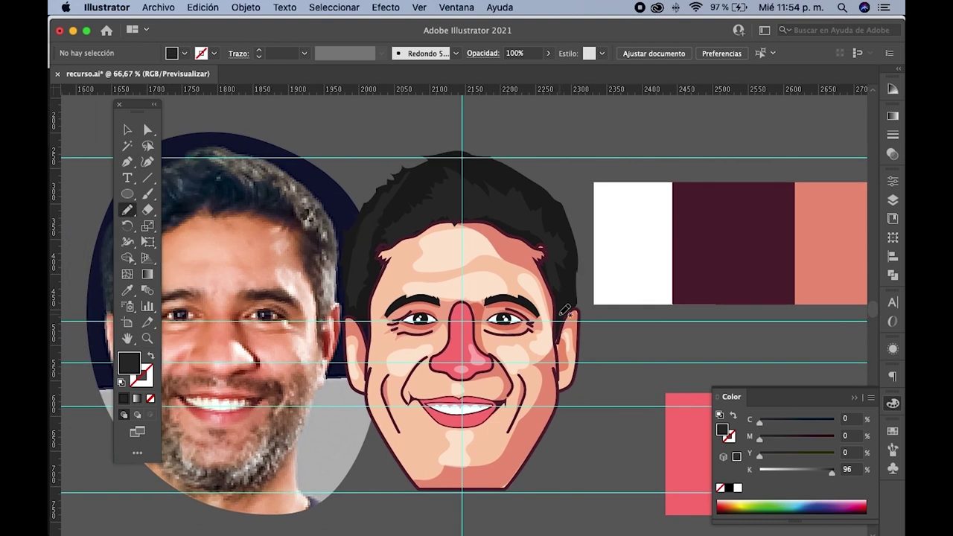
pyautogui.moveTo(571, 292)
pyautogui.mouseDown()
pyautogui.moveTo(573, 260)
pyautogui.moveTo(568, 313)
pyautogui.mouseUp()
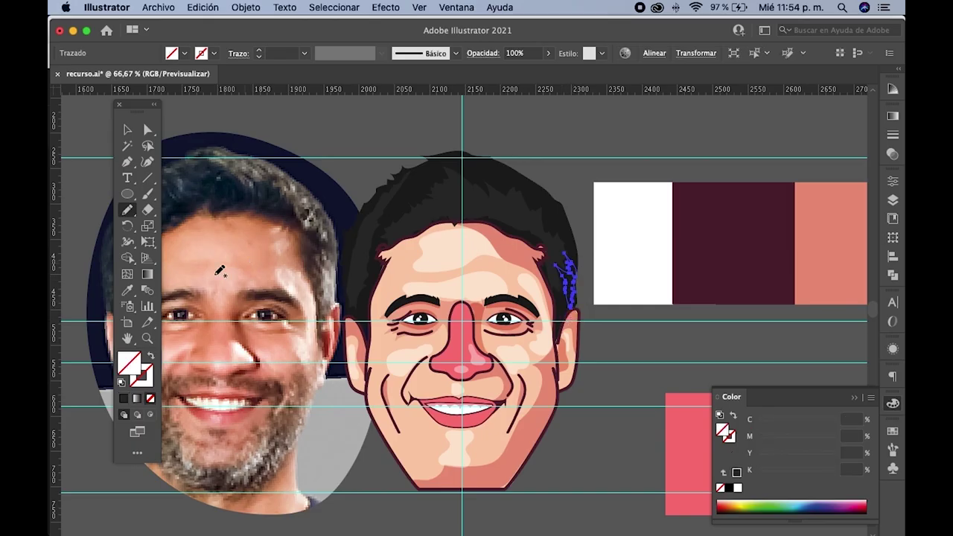
# - Give the right-side hair stroke a light grey fill at 49% opacity
pyautogui.click(127, 290)
pyautogui.click(328, 257)
pyautogui.click(128, 130)
pyautogui.click(864, 252)
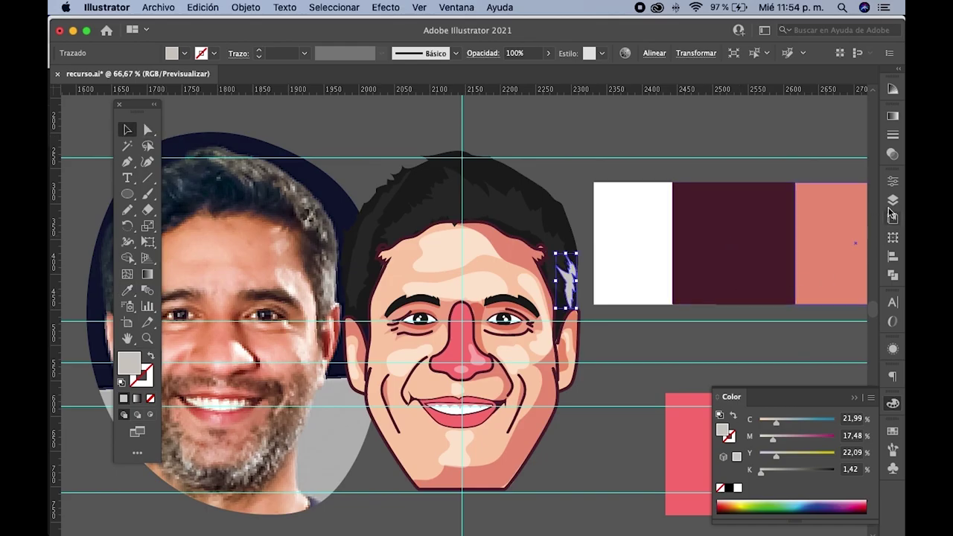
pyautogui.click(893, 155)
pyautogui.click(867, 131)
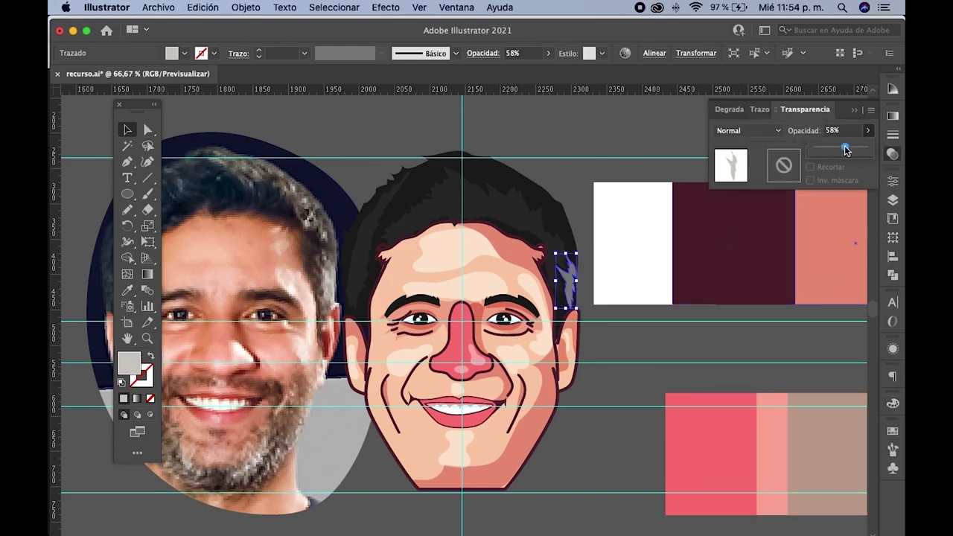
pyautogui.moveTo(842, 150); pyautogui.dragTo(838, 150)
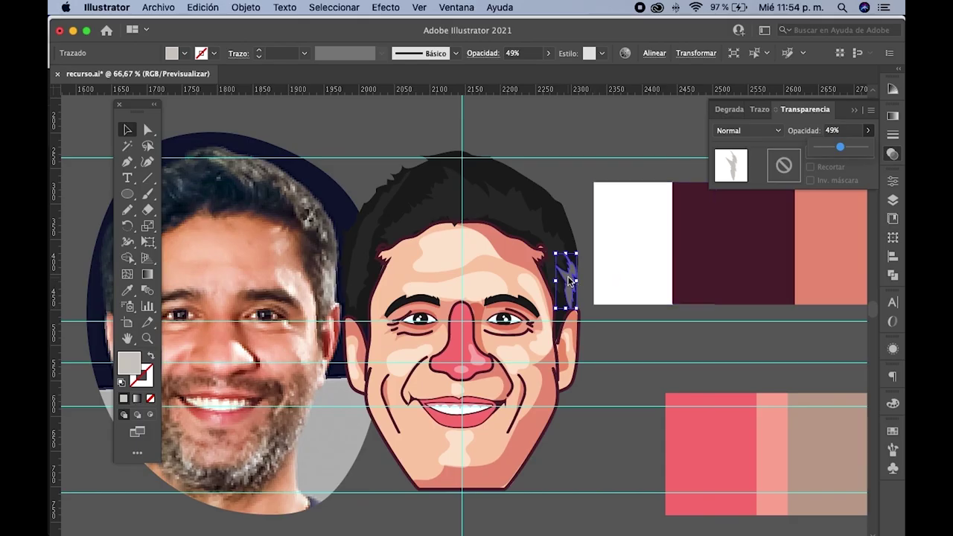
# - Nudge the grey hair highlight into place and deselect it
pyautogui.hotkey('ctrl', '+')
pyautogui.hotkey('ctrl', '+')
pyautogui.moveTo(574, 287)
pyautogui.mouseDown()
pyautogui.moveTo(563, 283)
pyautogui.moveTo(574, 285)
pyautogui.mouseUp()
pyautogui.click(615, 319)
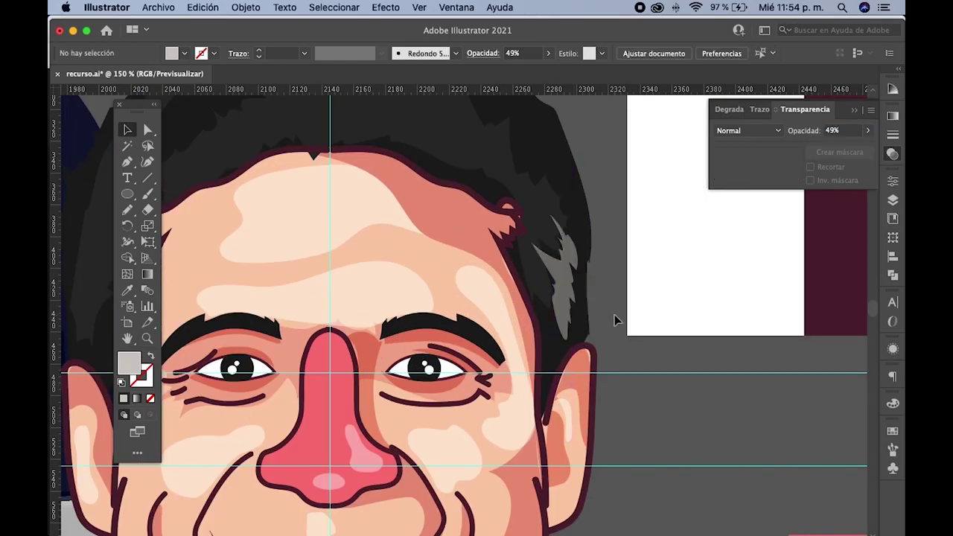
pyautogui.hotkey('ctrl', '-')
pyautogui.hotkey('ctrl', '-')
pyautogui.click(125, 211)
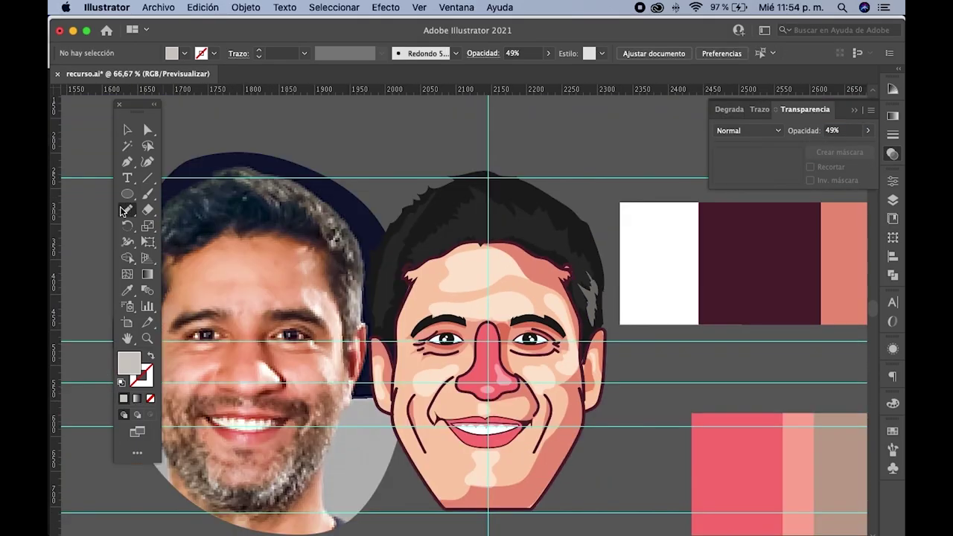
pyautogui.hotkey('ctrl', '+')
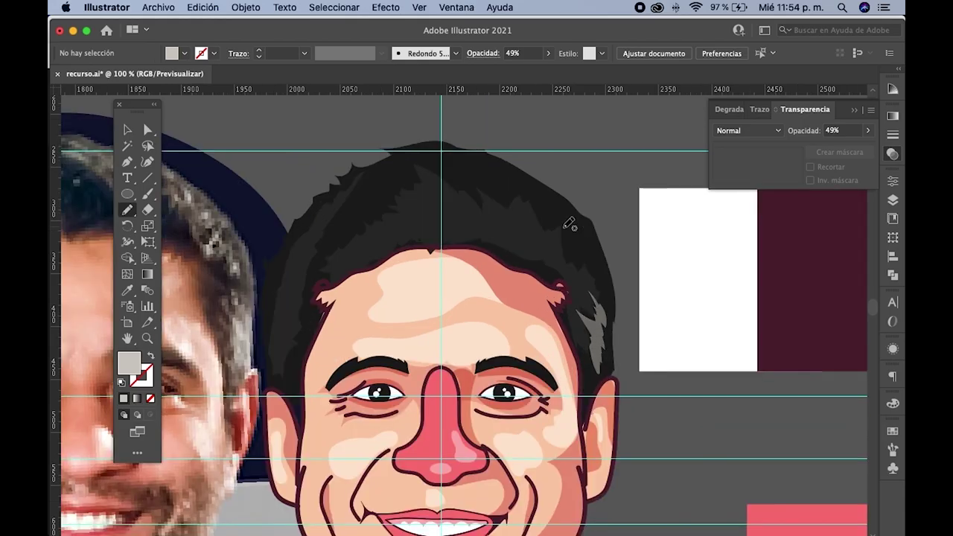
# - Draw a short hair highlight stroke and give it the grey 49% fill
pyautogui.moveTo(523, 227)
pyautogui.mouseDown()
pyautogui.moveTo(544, 244)
pyautogui.moveTo(514, 214)
pyautogui.mouseUp()
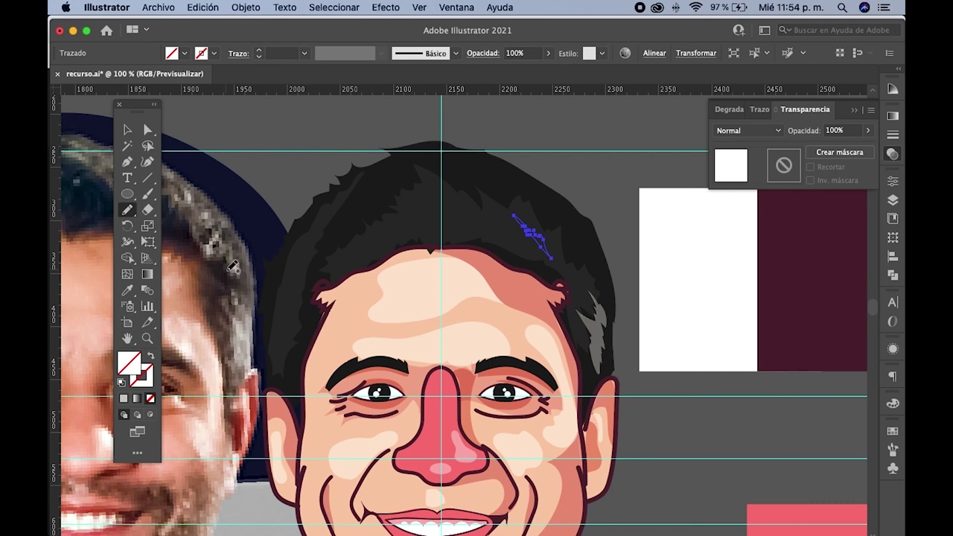
pyautogui.click(127, 289)
pyautogui.click(590, 314)
pyautogui.click(128, 225)
pyautogui.hscroll(-3, 407, 219)
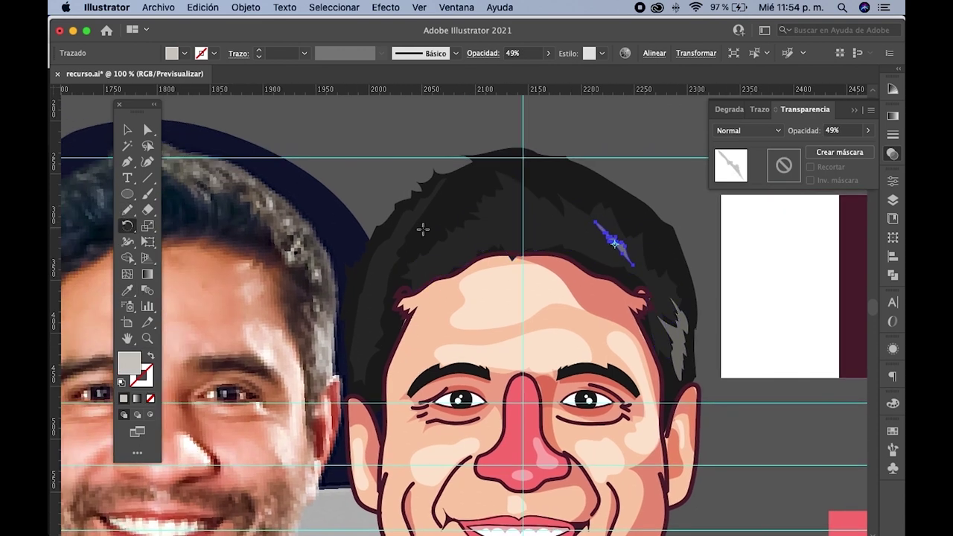
pyautogui.scroll(2, 540, 213)
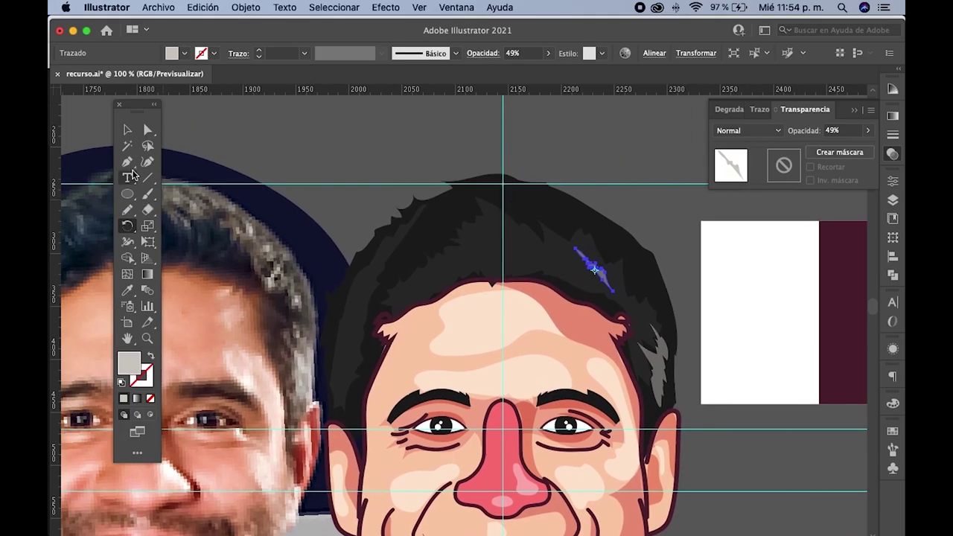
pyautogui.click(127, 209)
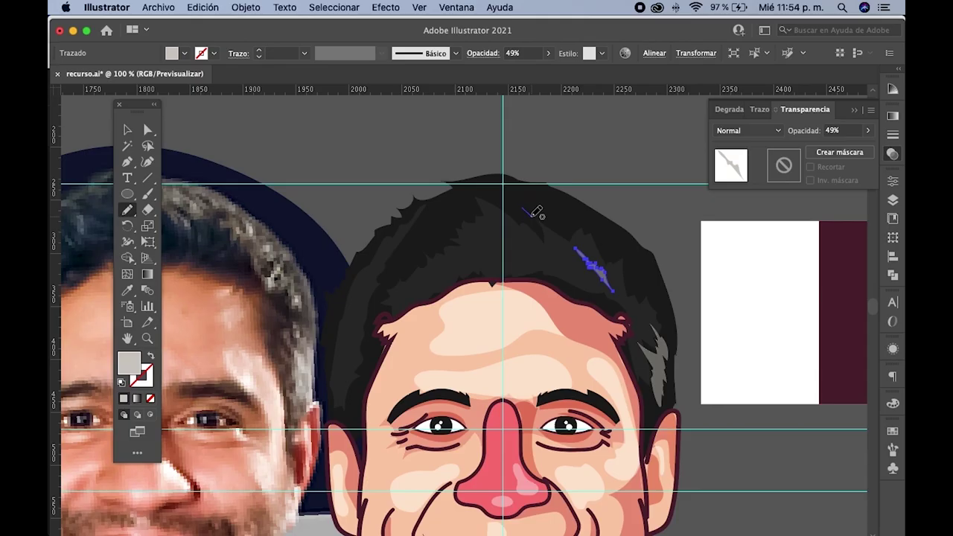
# - Add a second grey 49% highlight stroke near the crown
pyautogui.moveTo(514, 199); pyautogui.dragTo(541, 215)
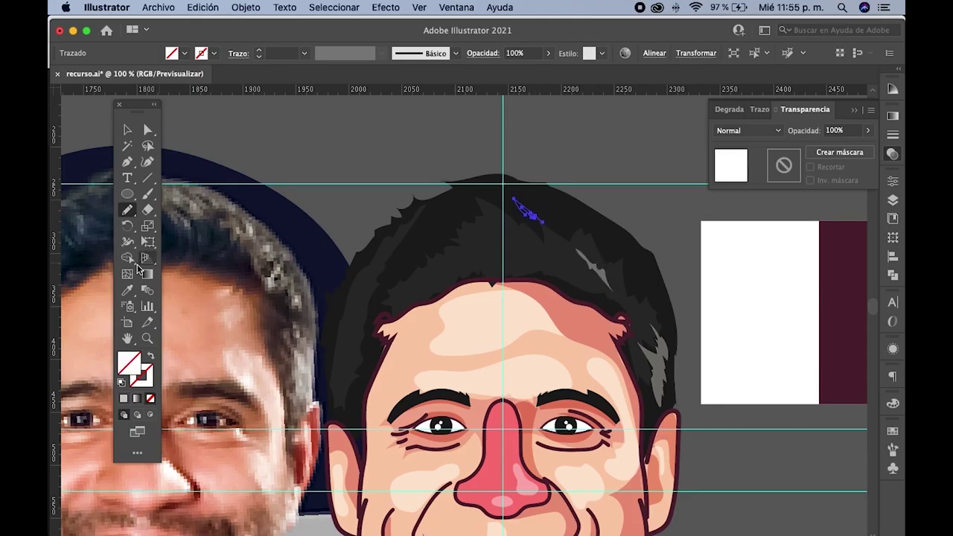
pyautogui.click(128, 289)
pyautogui.click(579, 258)
pyautogui.click(127, 209)
# - Add a third grey 49% highlight stroke, then clear the selection
pyautogui.hscroll(-3, 365, 268)
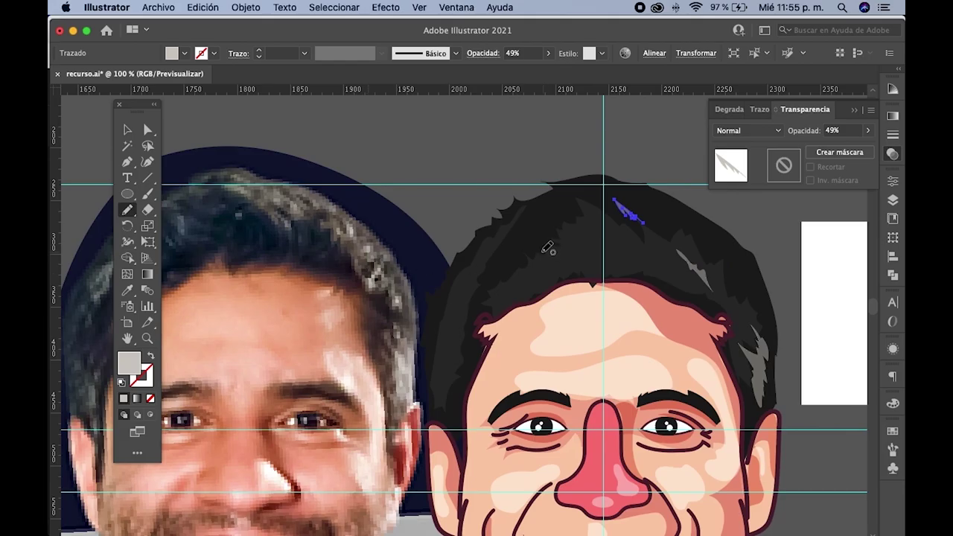
pyautogui.moveTo(526, 238); pyautogui.dragTo(550, 251)
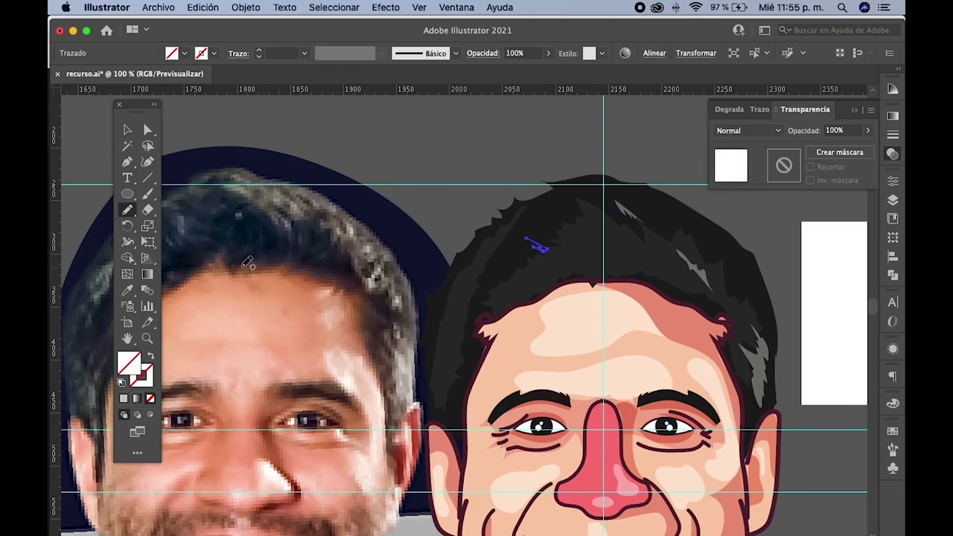
pyautogui.click(127, 292)
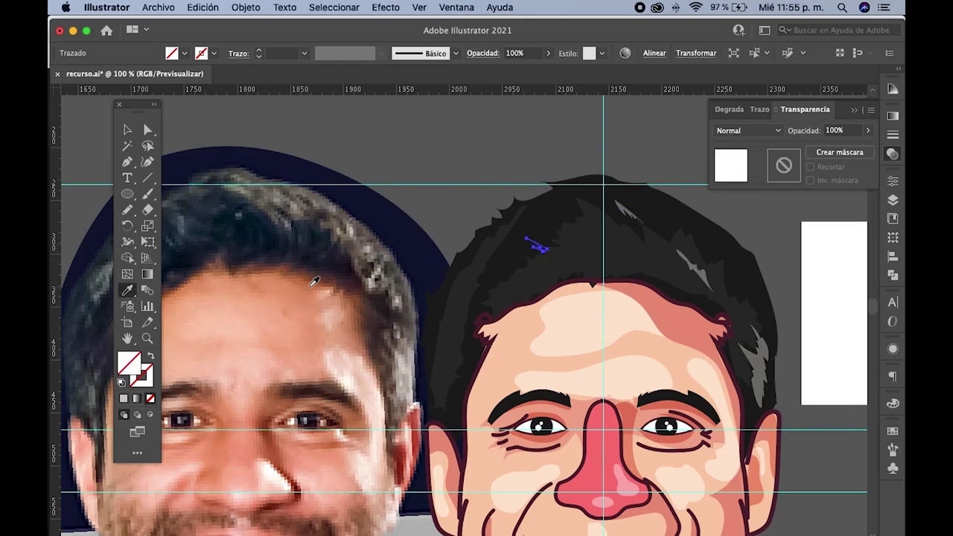
pyautogui.click(633, 205)
pyautogui.moveTo(608, 244); pyautogui.dragTo(492, 197)
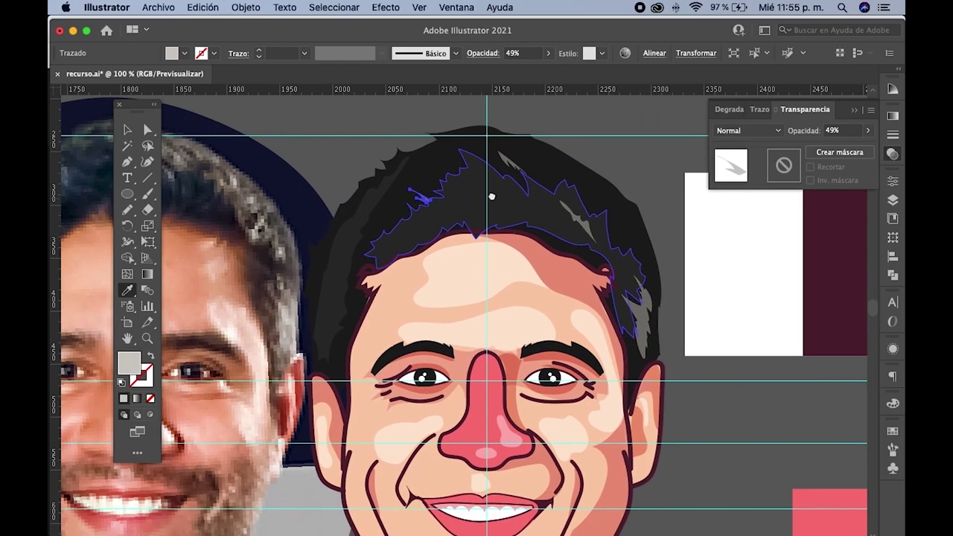
pyautogui.press('super+minus')
pyautogui.press('super+minus')
pyautogui.press('super+minus')
pyautogui.press('super+minus')
pyautogui.press('super+plus')
pyautogui.press('super+plus')
pyautogui.press('super+plus')
pyautogui.press('v')
pyautogui.click(363, 138)
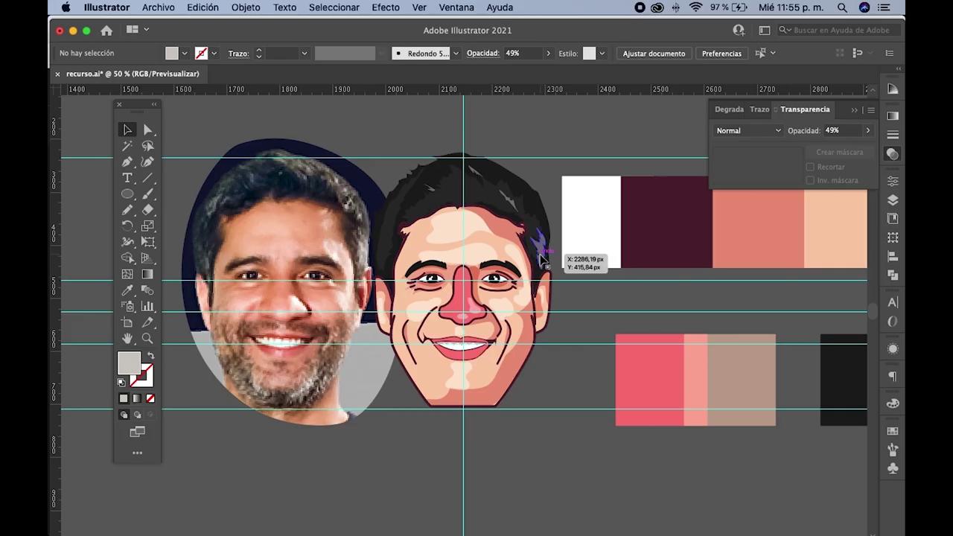
# - Zoom around the face and briefly select the eyebrow to inspect it
pyautogui.scroll(1, 454, 363)
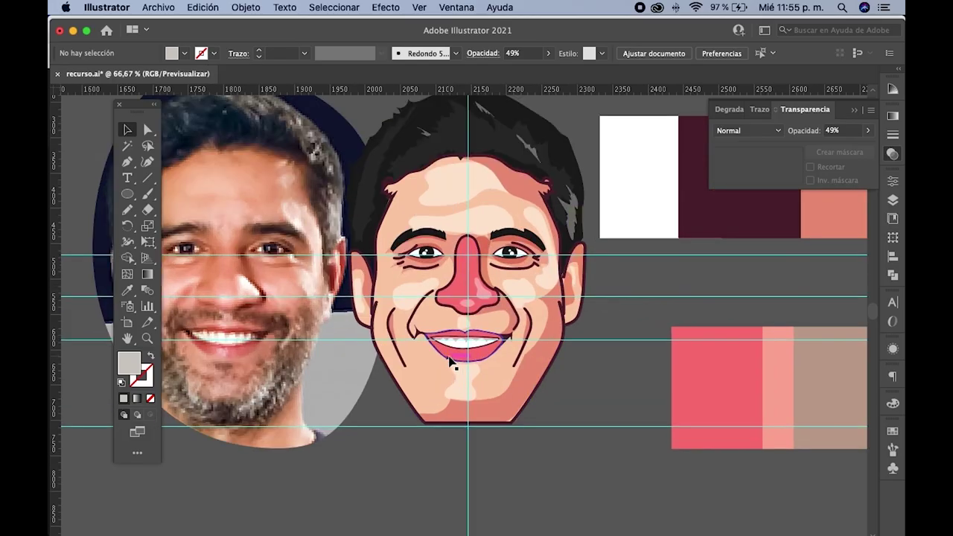
pyautogui.scroll(2, 469, 357)
pyautogui.scroll(-1, 471, 356)
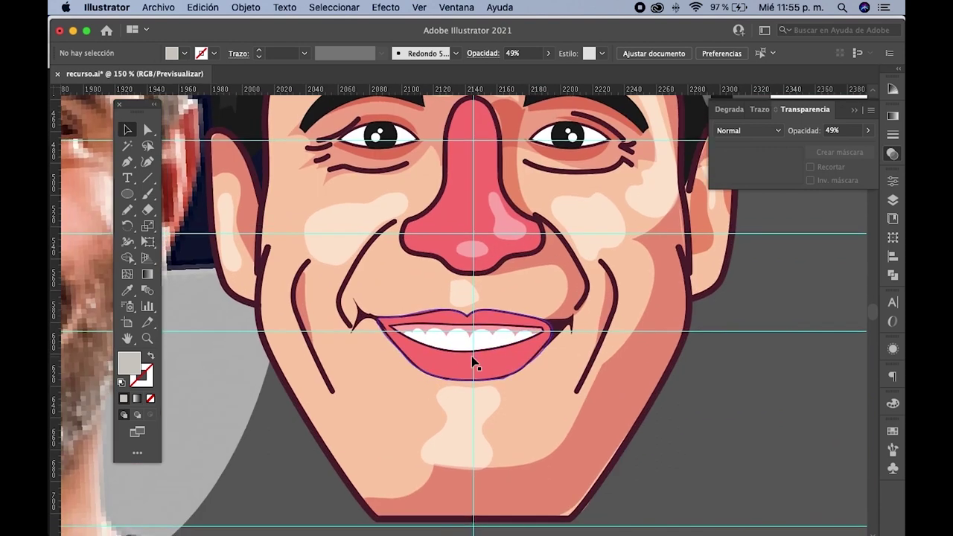
pyautogui.scroll(-3, 471, 356)
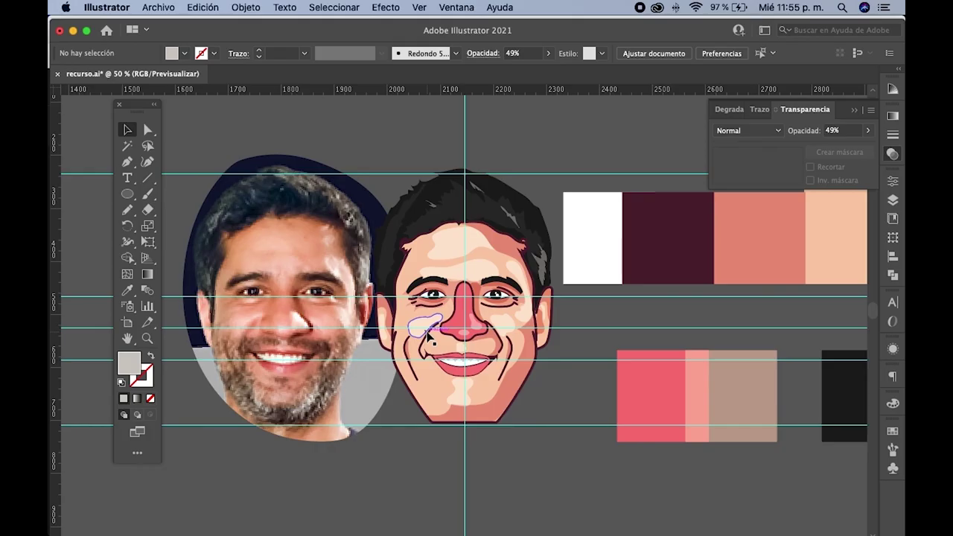
pyautogui.click(483, 278)
pyautogui.scroll(-1, 501, 294)
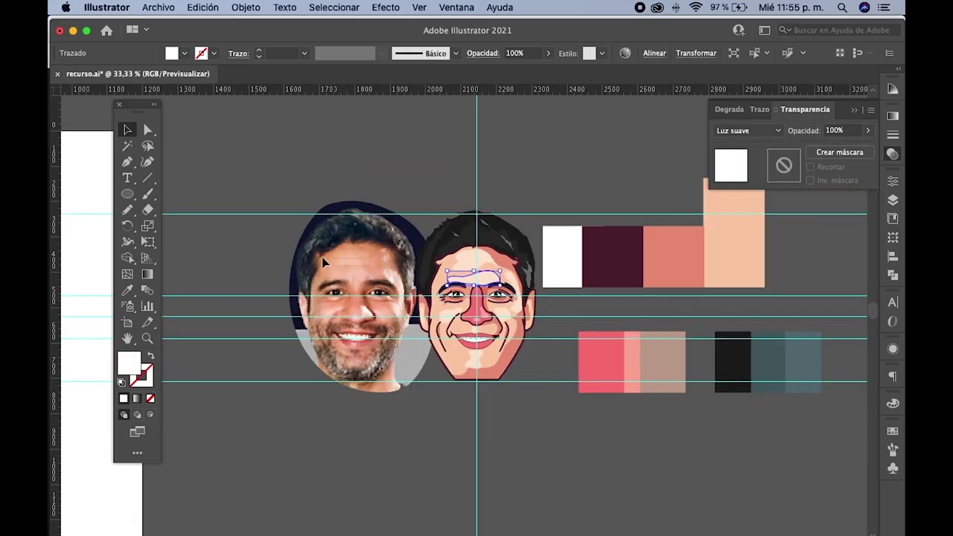
pyautogui.click(288, 261)
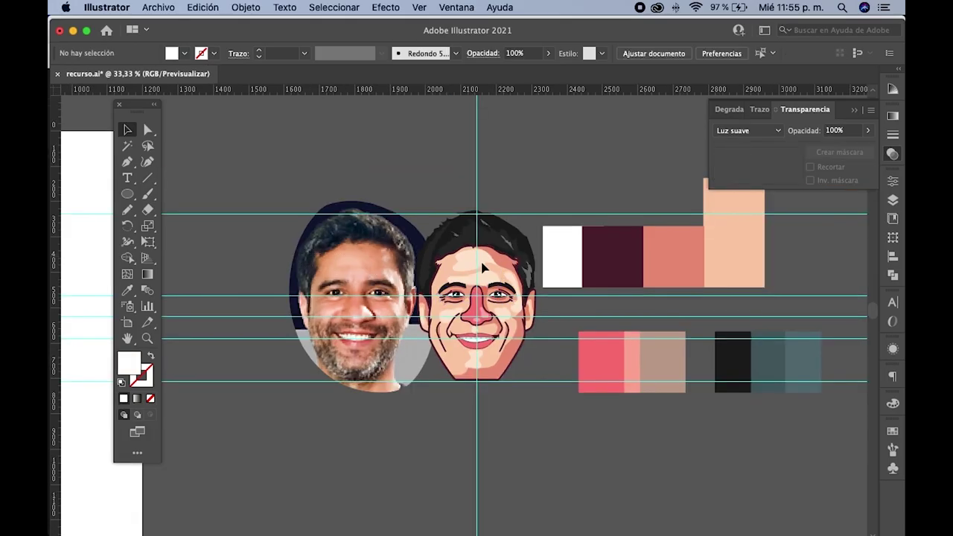
# - Bring up the Layers panel listing linea, color, foto and tarro
pyautogui.click(443, 235)
pyautogui.click(607, 198)
pyautogui.click(893, 275)
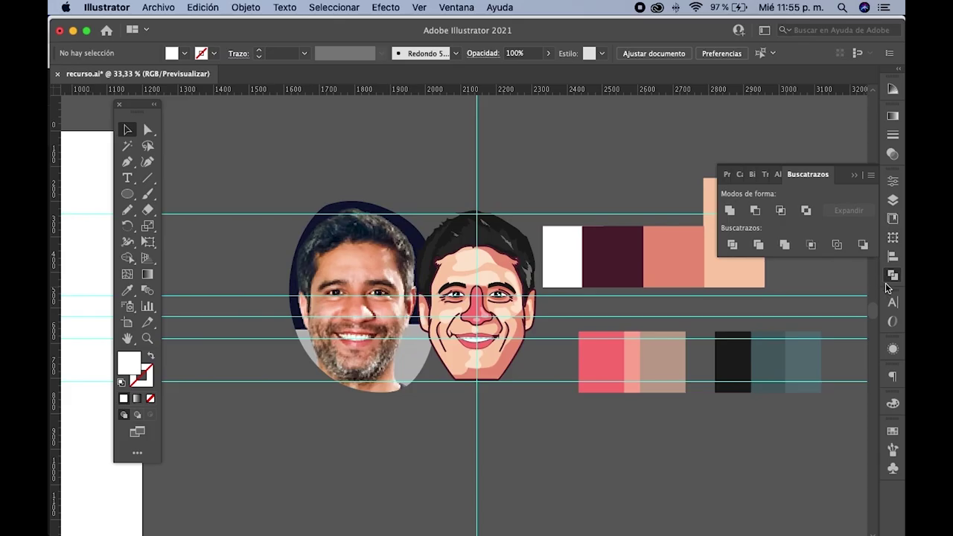
pyautogui.click(893, 200)
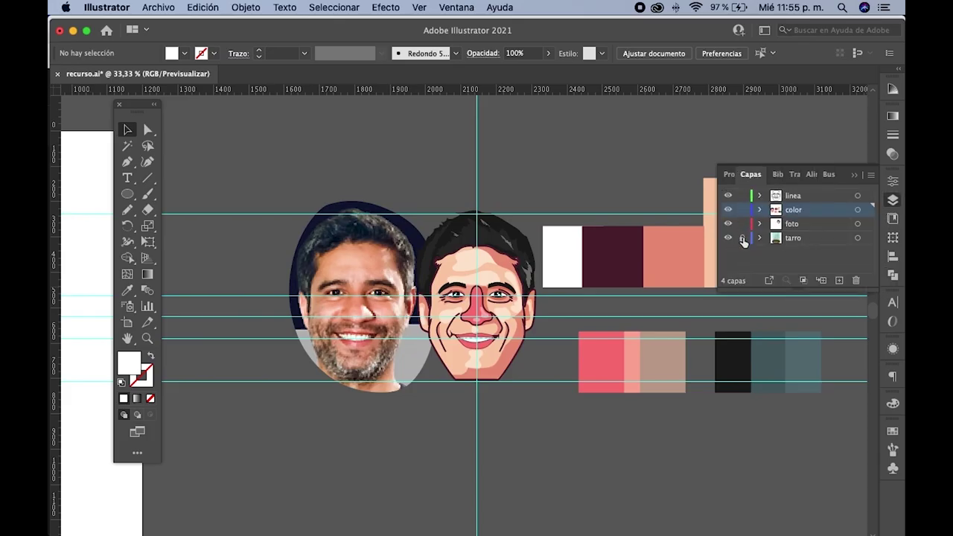
# - Lock the tarro layer and move the whole caricature face onto the jar artboard
pyautogui.click(743, 238)
pyautogui.moveTo(424, 223); pyautogui.dragTo(392, 184)
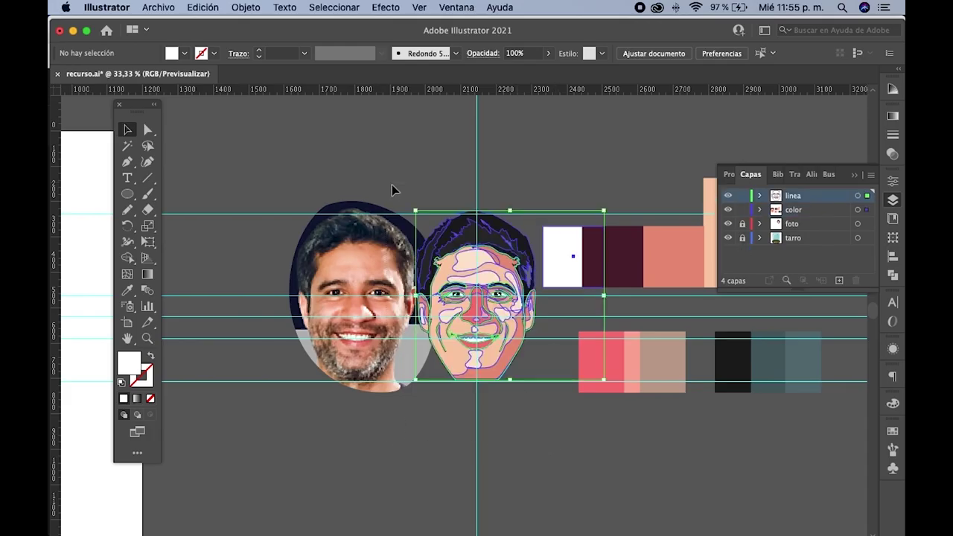
pyautogui.moveTo(483, 245); pyautogui.dragTo(262, 246)
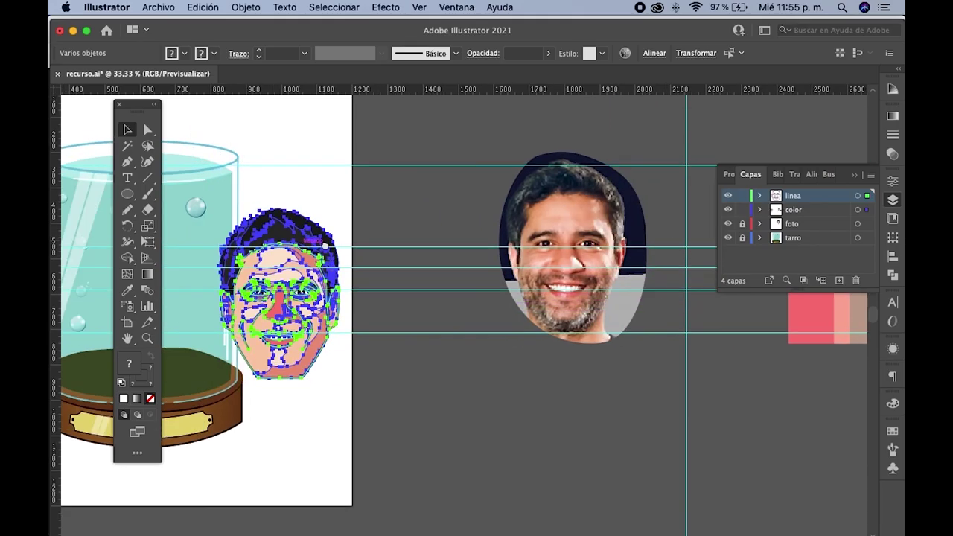
pyautogui.hscroll(-10, 477, 298)
pyautogui.moveTo(527, 231)
pyautogui.mouseDown()
pyautogui.moveTo(491, 229)
pyautogui.moveTo(435, 195)
pyautogui.mouseUp()
# - Fine-position the face inside the jar and stretch it taller to about 352 × 498 px
pyautogui.press('super+plus')
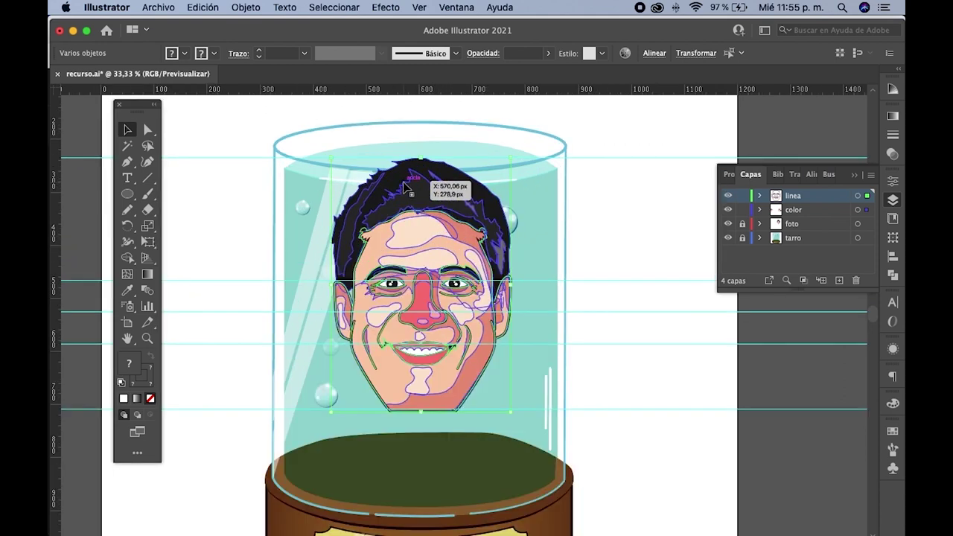
pyautogui.moveTo(409, 186); pyautogui.dragTo(409, 187)
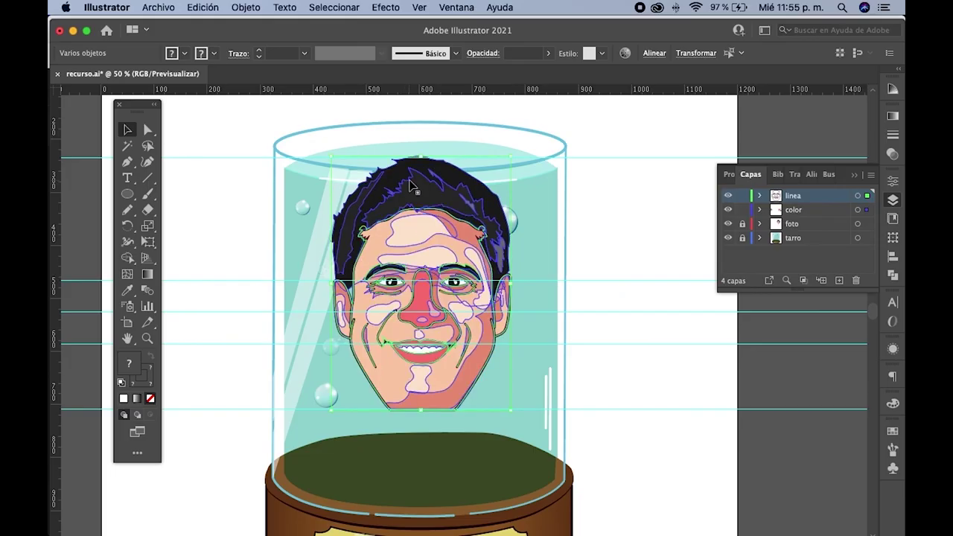
pyautogui.moveTo(425, 195); pyautogui.dragTo(425, 197)
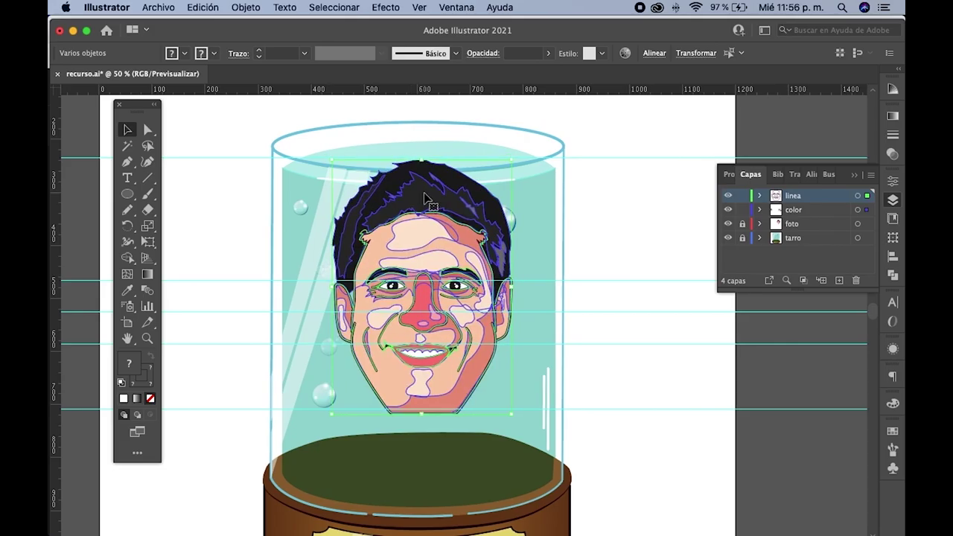
pyautogui.press('Left')
pyautogui.press('Left')
pyautogui.press('Left')
pyautogui.press('Left')
pyautogui.press('Left')
pyautogui.press('Left')
pyautogui.press('Left')
pyautogui.press('Left')
pyautogui.press('Left')
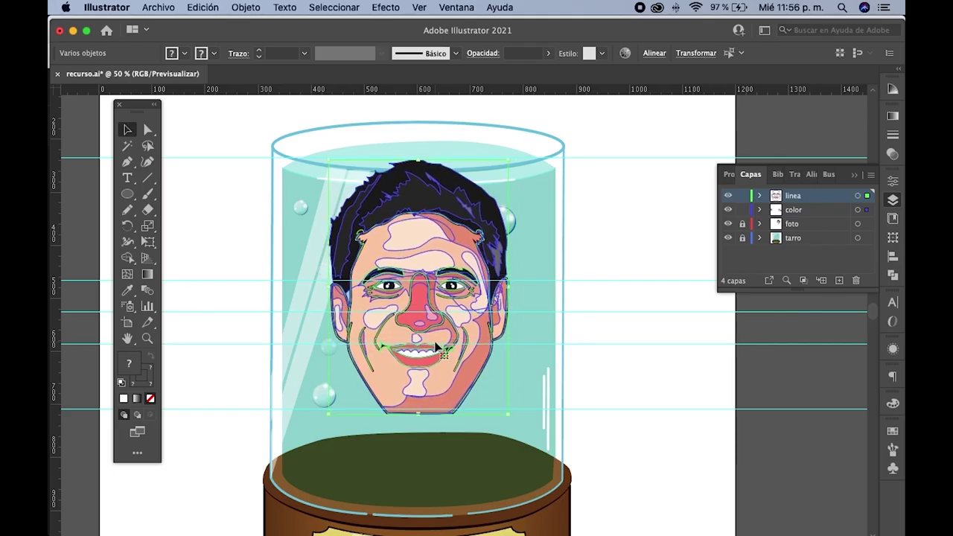
pyautogui.moveTo(416, 418); pyautogui.dragTo(414, 424)
# - Select all the guide lines around the artboard and delete them
pyautogui.click(591, 394)
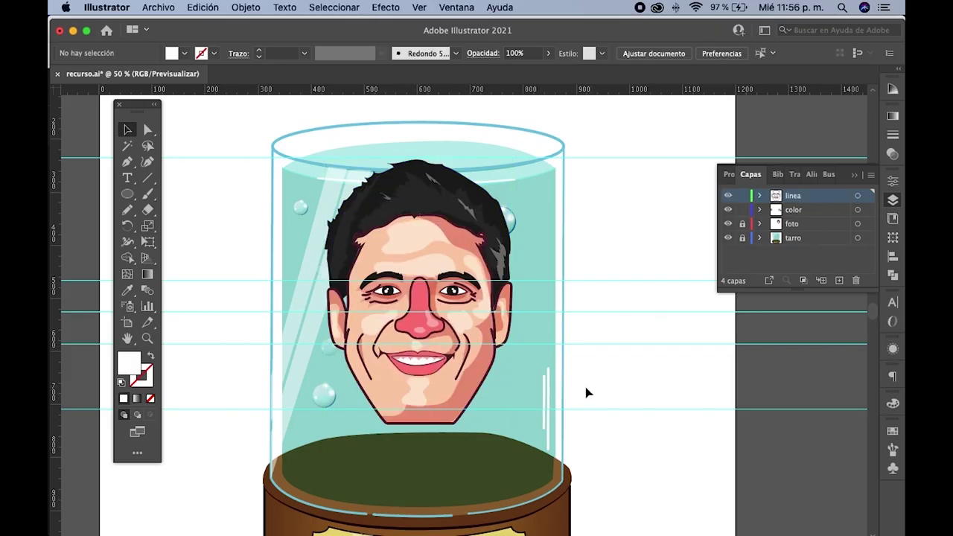
pyautogui.moveTo(589, 394); pyautogui.dragTo(558, 343)
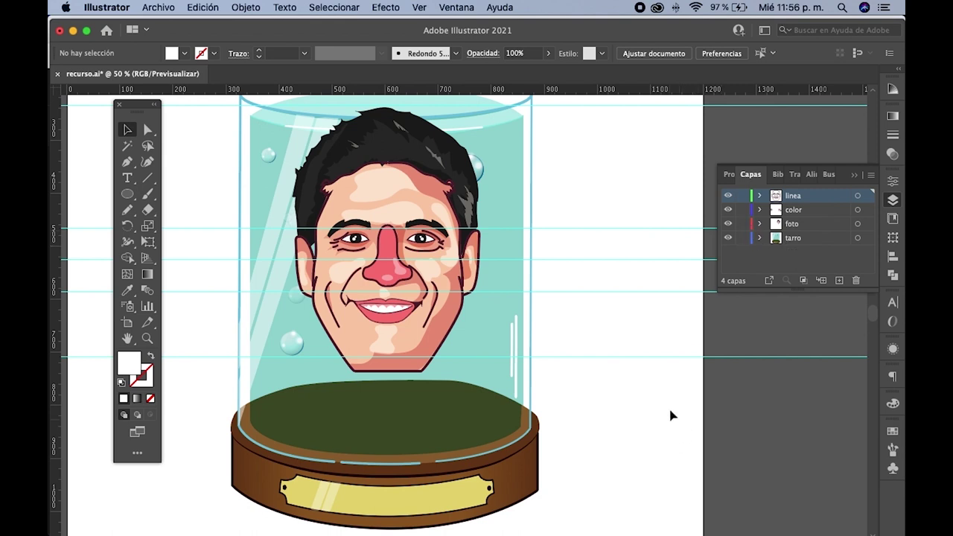
pyautogui.press('super+minus')
pyautogui.press('super+minus')
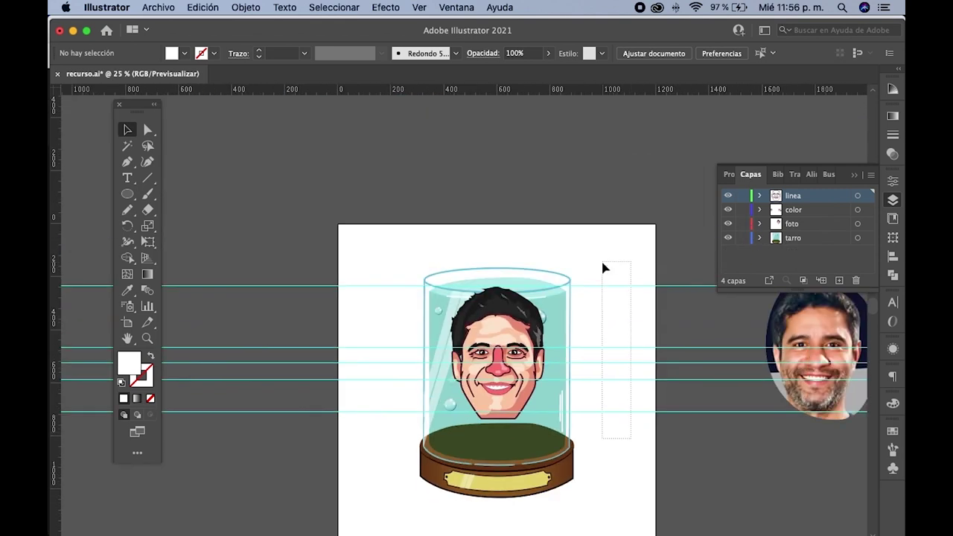
pyautogui.moveTo(629, 439); pyautogui.dragTo(602, 268)
pyautogui.press('Delete')
# - Move the reference photo closer, beside the jar
pyautogui.moveTo(637, 310); pyautogui.dragTo(560, 296)
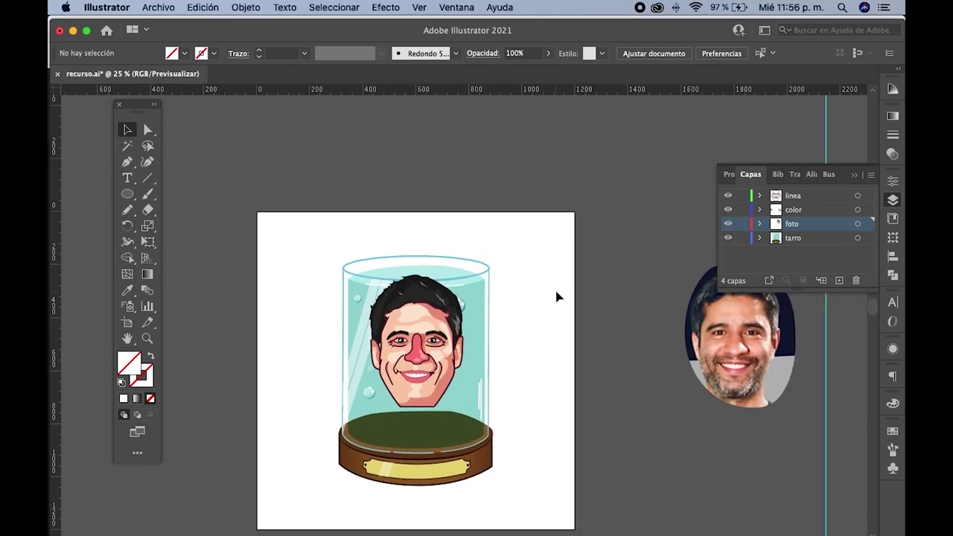
pyautogui.moveTo(738, 359)
pyautogui.mouseDown()
pyautogui.moveTo(570, 356)
pyautogui.moveTo(554, 371)
pyautogui.mouseUp()
pyautogui.press('super+plus')
pyautogui.scroll(-2, 432, 365)
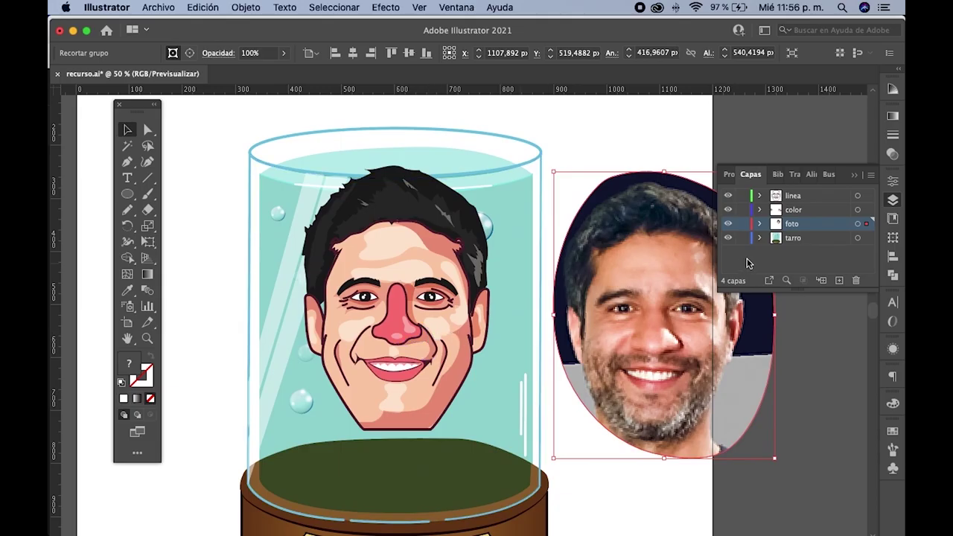
# - Lock the tarro and foto layers and add a new layer, Capa 5
pyautogui.click(730, 239)
pyautogui.click(729, 240)
pyautogui.click(742, 239)
pyautogui.click(742, 224)
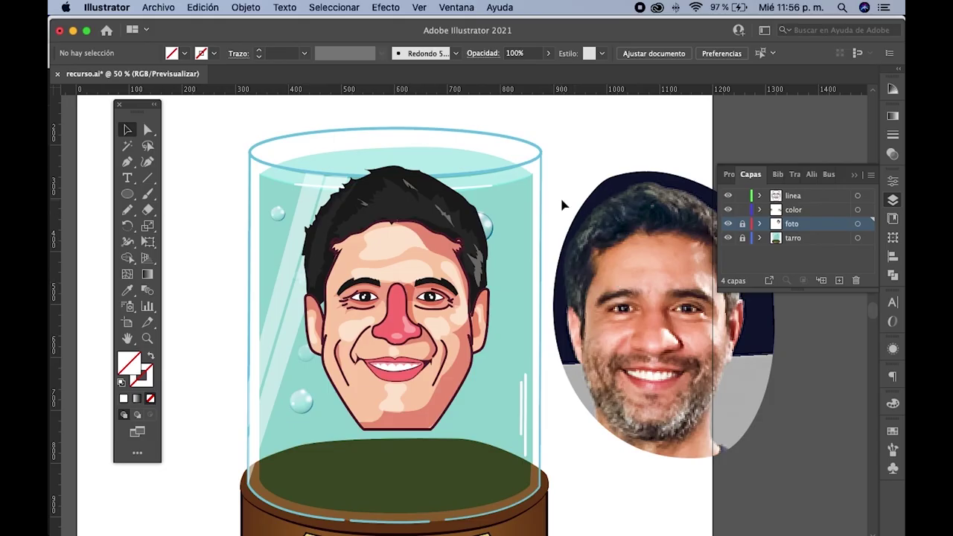
pyautogui.click(820, 198)
# - Add a new layer named 'detalle' with default fill and stroke
pyautogui.click(839, 280)
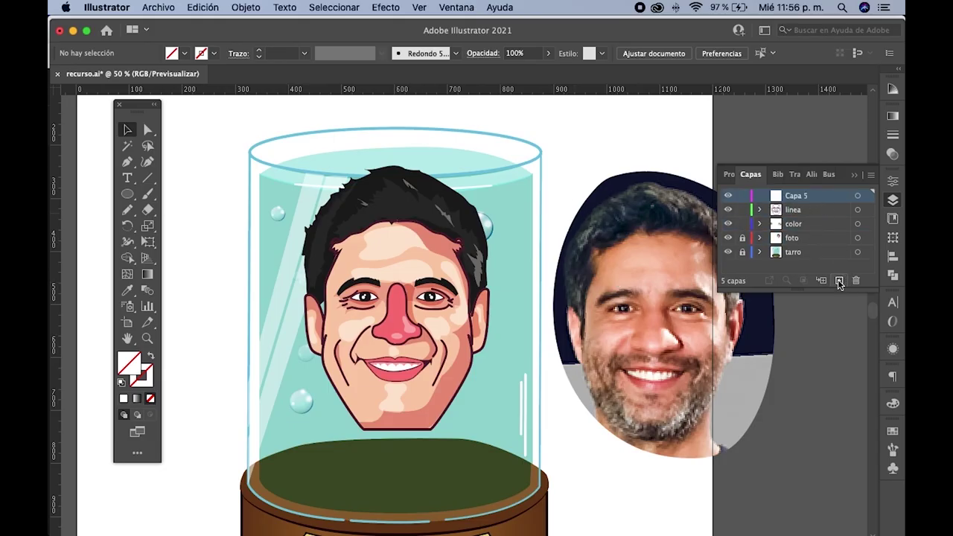
pyautogui.press('d')
pyautogui.press('e')
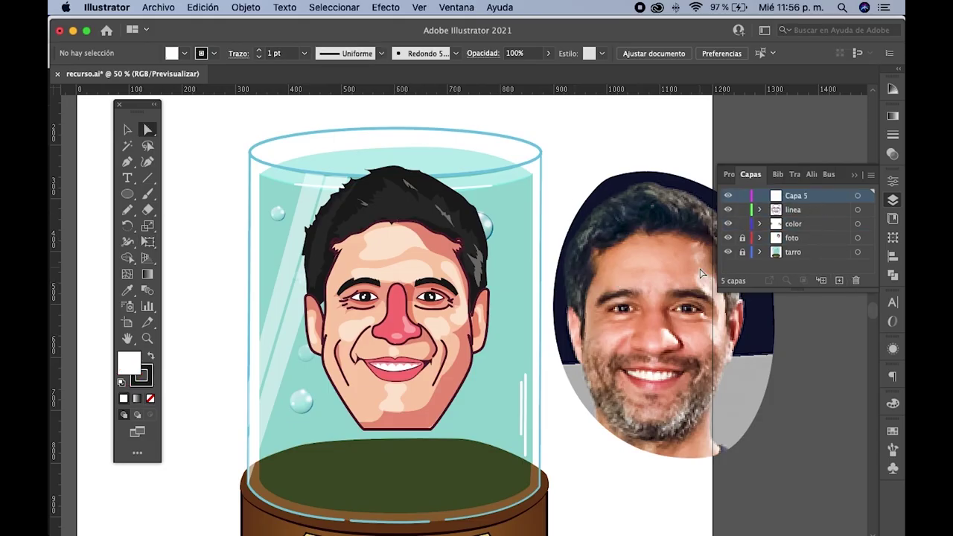
pyautogui.doubleClick(797, 196)
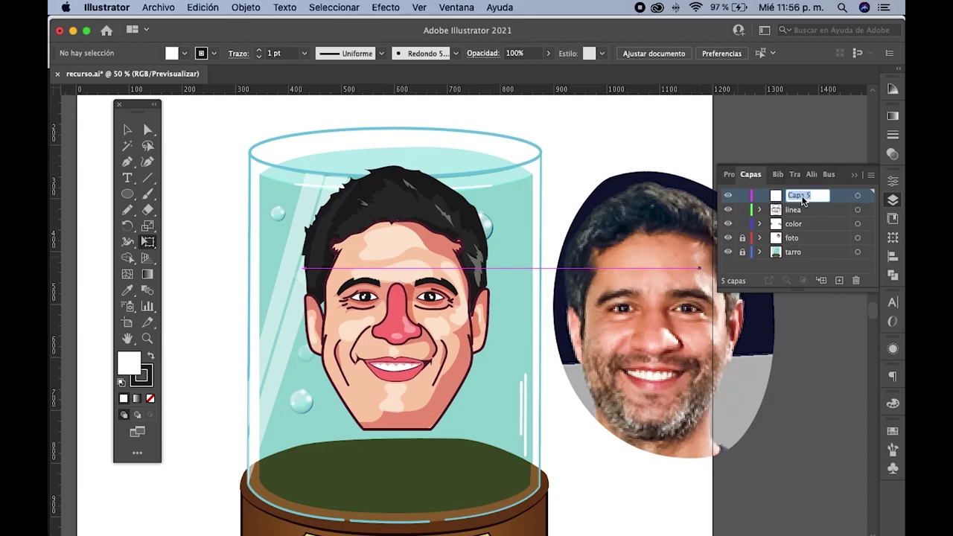
pyautogui.write('det')
pyautogui.press('Return')
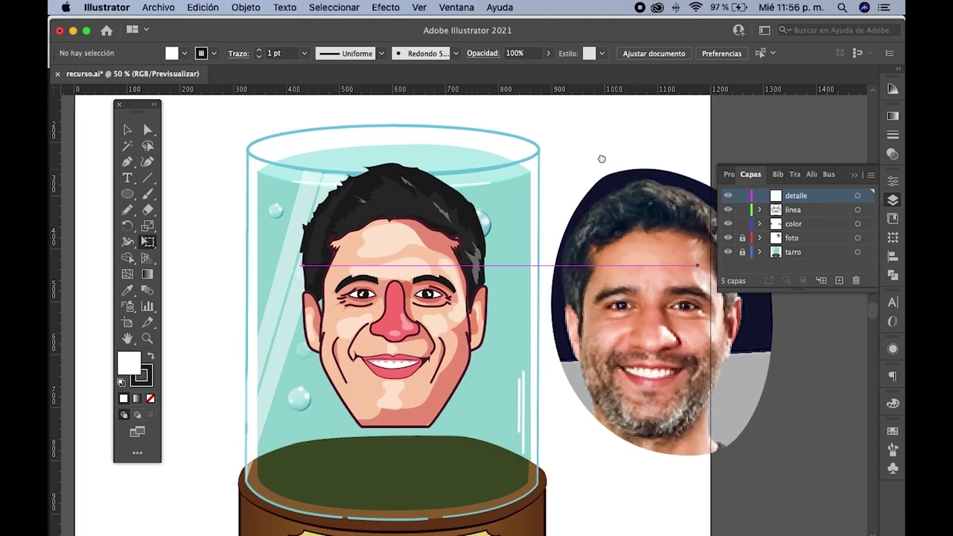
# - Draw a small highlight loop on the nose tip and fill it white
pyautogui.scroll(-2, 602, 159)
pyautogui.hscroll(2, 602, 159)
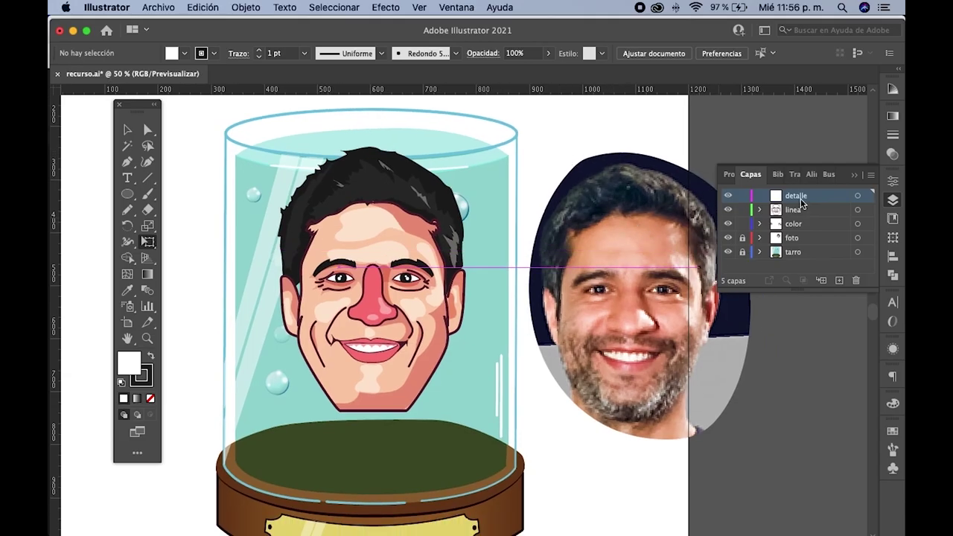
pyautogui.press('n')
pyautogui.scroll(3, 390, 301)
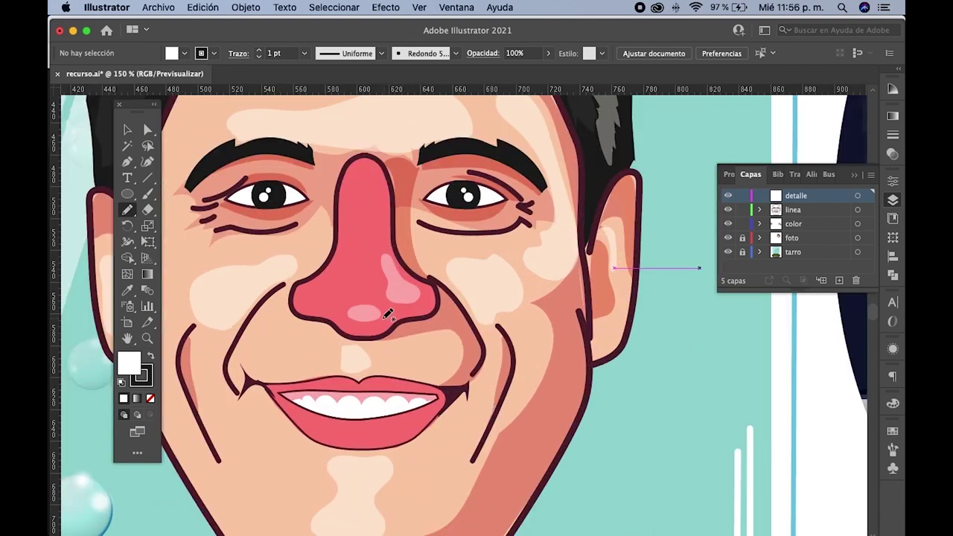
pyautogui.moveTo(386, 313); pyautogui.dragTo(379, 315)
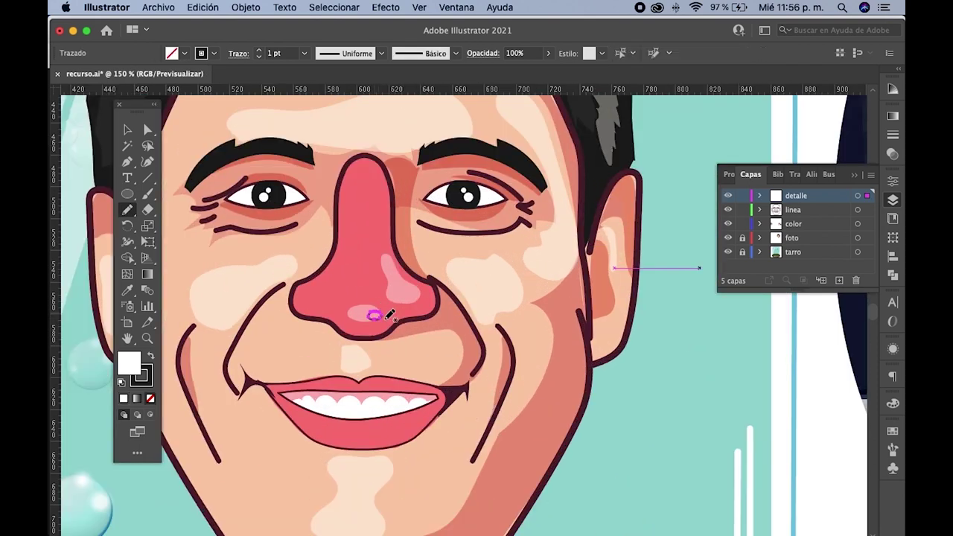
pyautogui.click(893, 403)
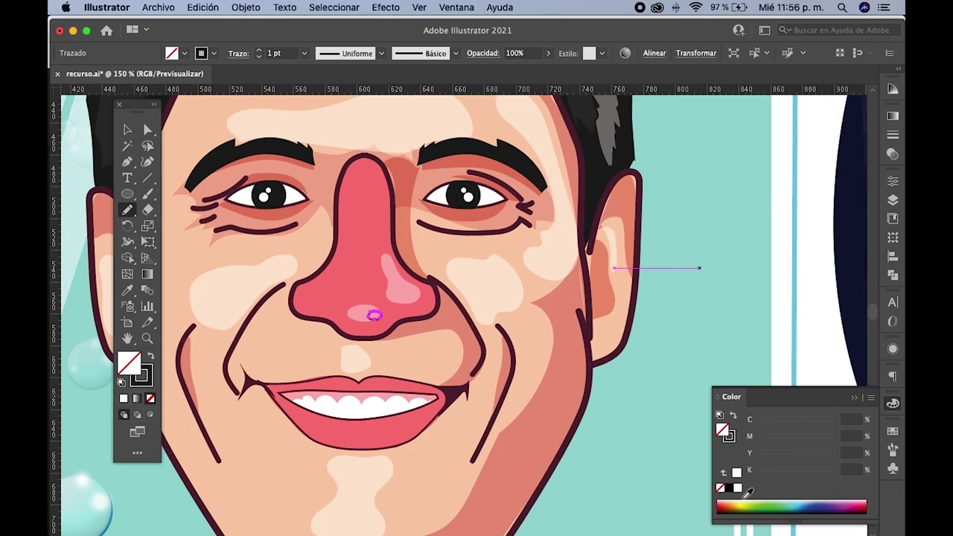
pyautogui.click(738, 488)
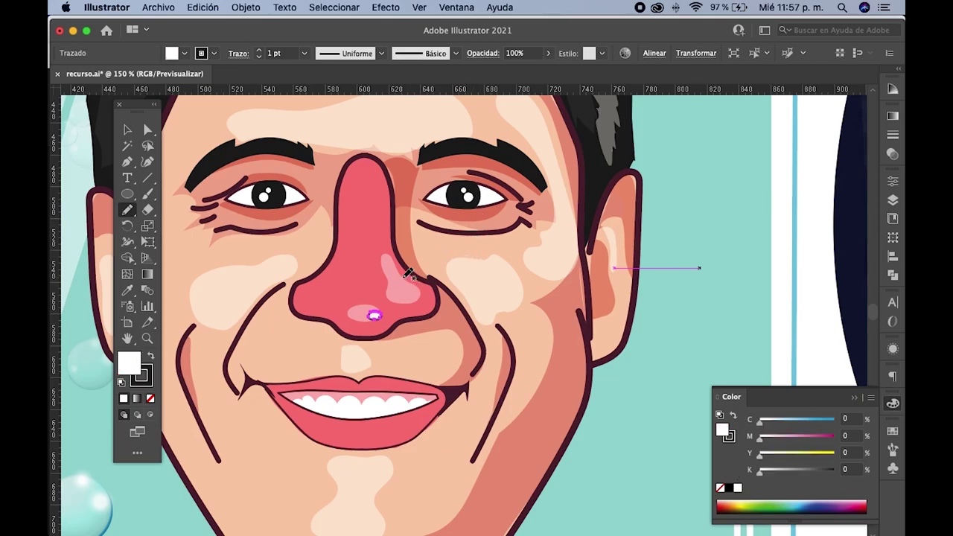
# - Add a second nose highlight and make both highlights white with no outline
pyautogui.moveTo(419, 279); pyautogui.dragTo(418, 276)
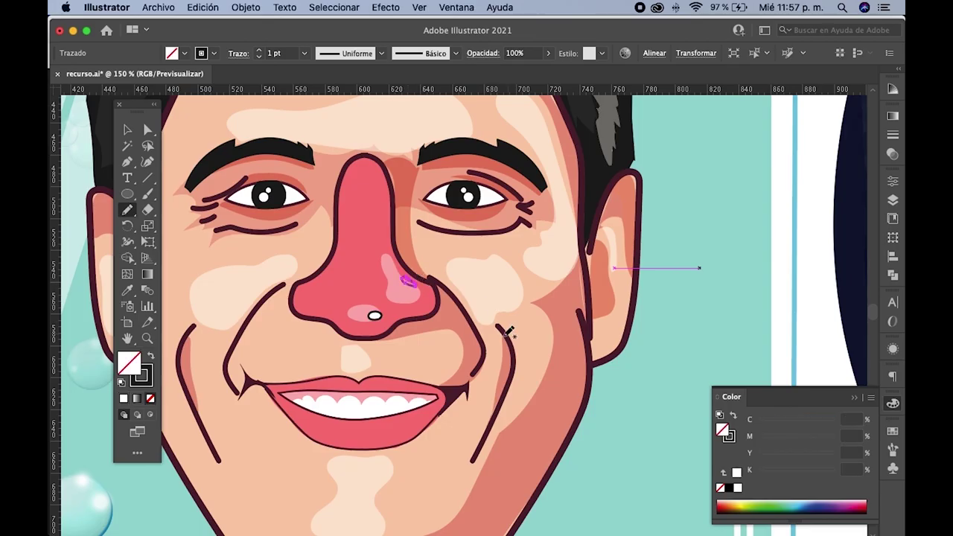
pyautogui.click(128, 130)
pyautogui.moveTo(462, 339); pyautogui.dragTo(372, 275)
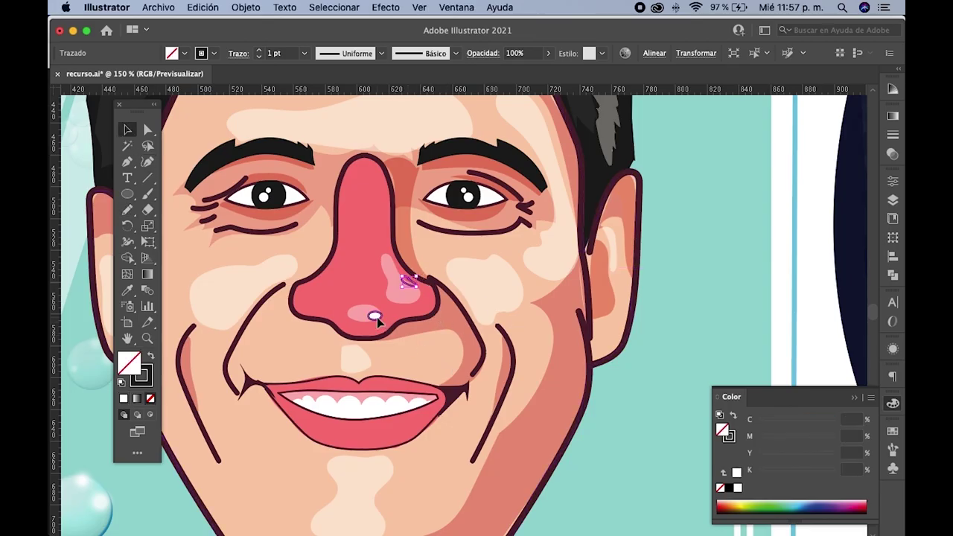
pyautogui.click(730, 438)
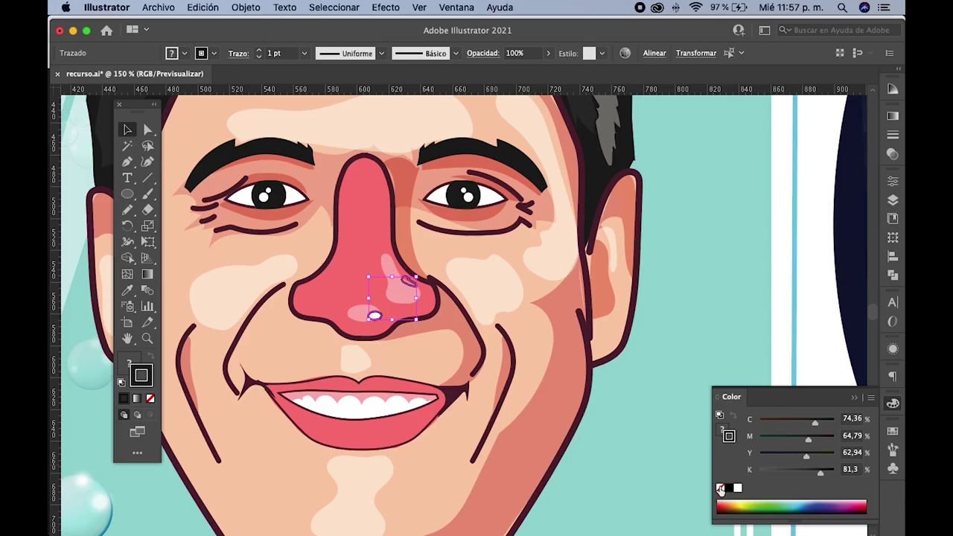
pyautogui.click(720, 488)
pyautogui.click(737, 488)
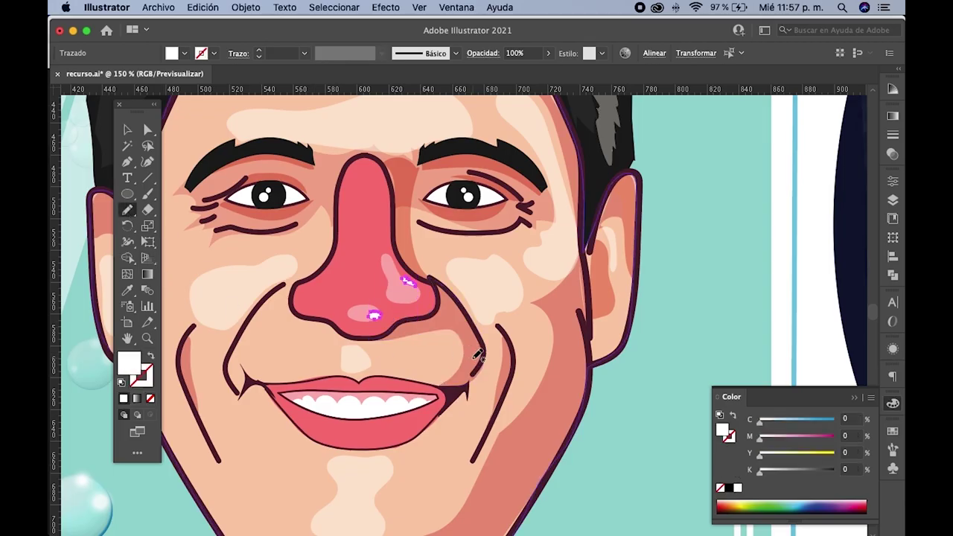
# - Draw two white highlights on the lower lip and one on the upper lip
pyautogui.moveTo(463, 387); pyautogui.dragTo(481, 283)
pyautogui.press('super+plus')
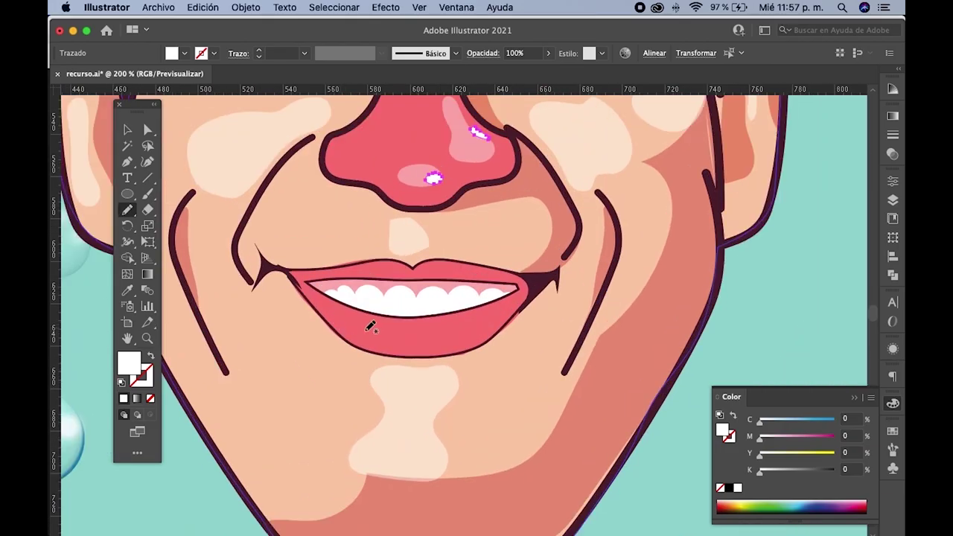
pyautogui.moveTo(395, 327); pyautogui.dragTo(395, 333)
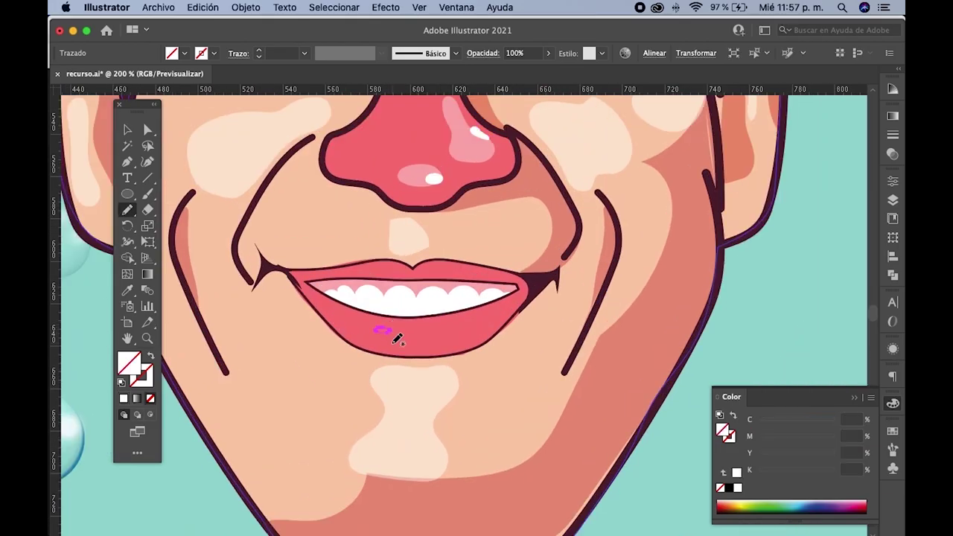
pyautogui.click(127, 290)
pyautogui.click(432, 180)
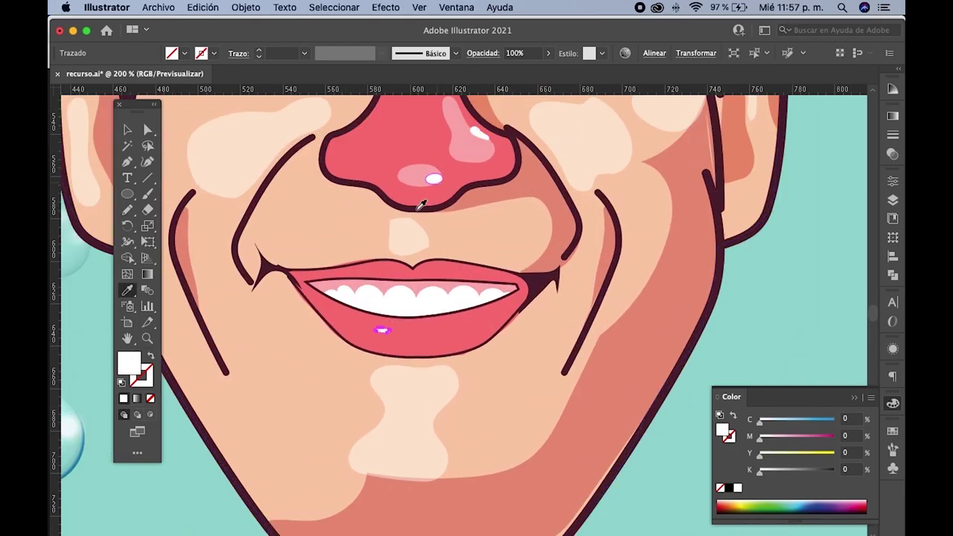
pyautogui.click(128, 210)
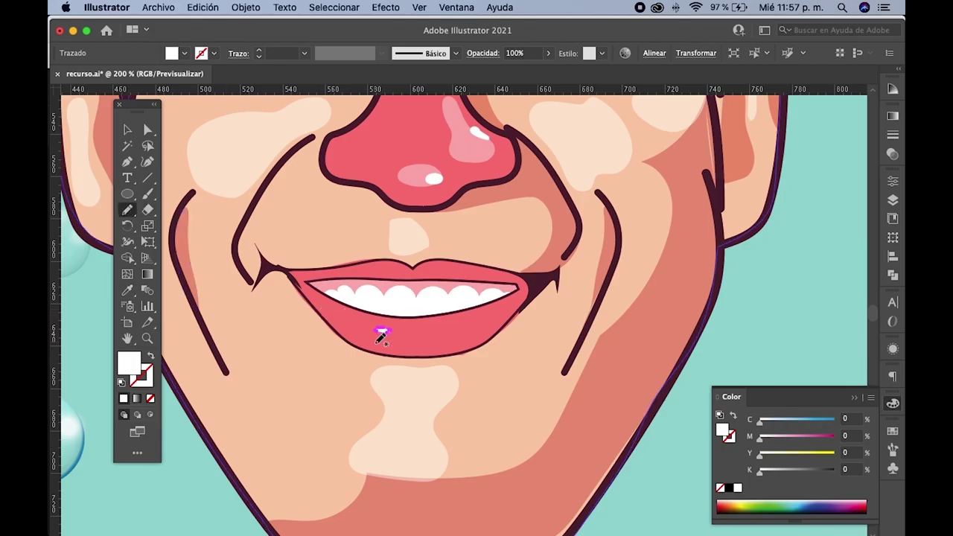
pyautogui.moveTo(378, 333); pyautogui.dragTo(390, 329)
pyautogui.click(127, 290)
pyautogui.click(128, 212)
pyautogui.moveTo(404, 268); pyautogui.dragTo(408, 267)
pyautogui.click(127, 290)
pyautogui.click(436, 184)
# - Draw a white crease at the right eye's outer corner
pyautogui.hotkey('ctrl', '-')
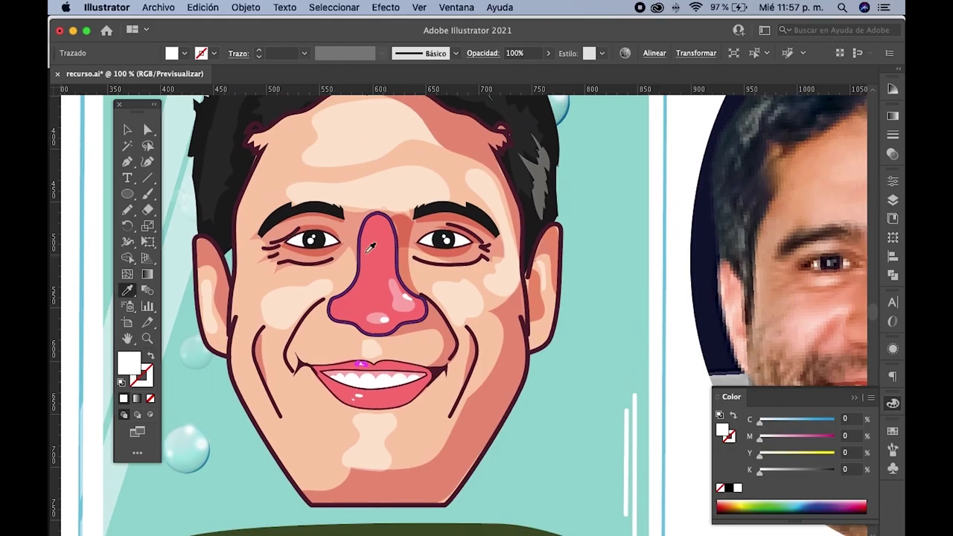
pyautogui.click(129, 133)
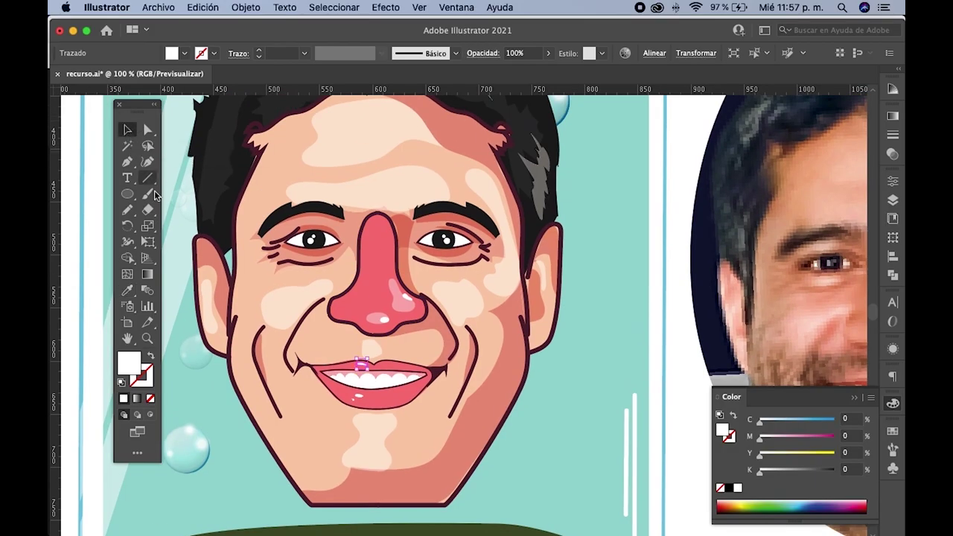
pyautogui.click(127, 210)
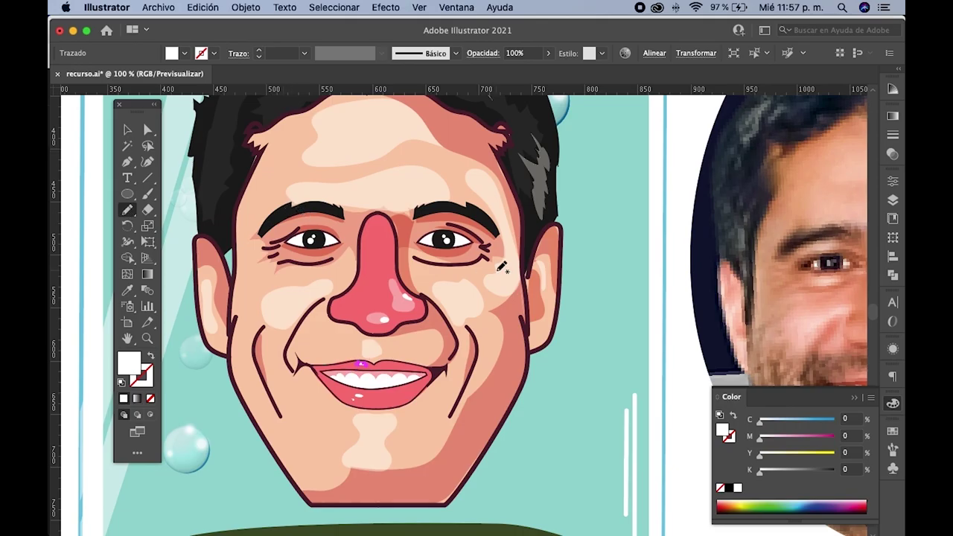
pyautogui.hscroll(10, 508, 254)
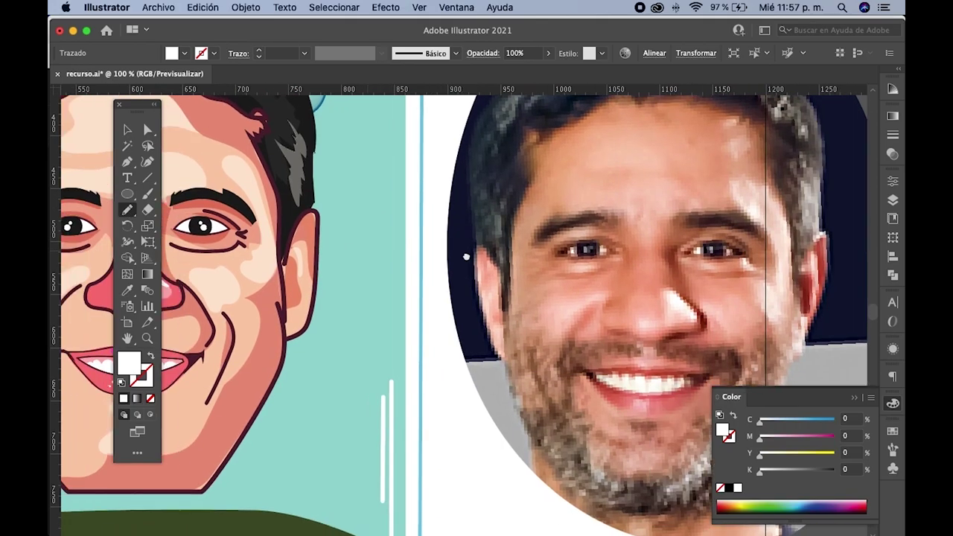
pyautogui.hscroll(-10, 466, 255)
pyautogui.scroll(2, 481, 242)
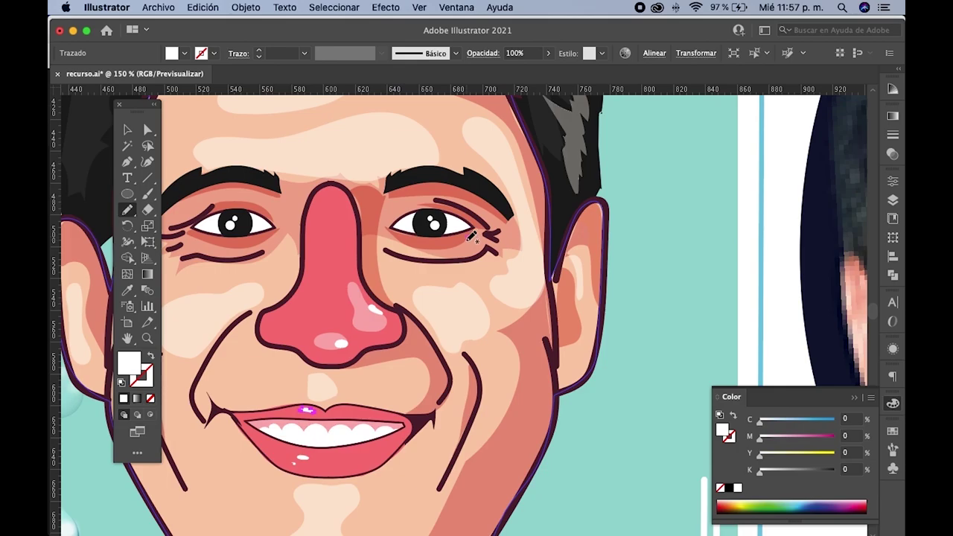
pyautogui.moveTo(472, 245); pyautogui.dragTo(488, 246)
pyautogui.click(128, 290)
pyautogui.click(340, 342)
# - Draw a small white highlight near the right eyebrow
pyautogui.press('n')
pyautogui.scroll(-2, 333, 277)
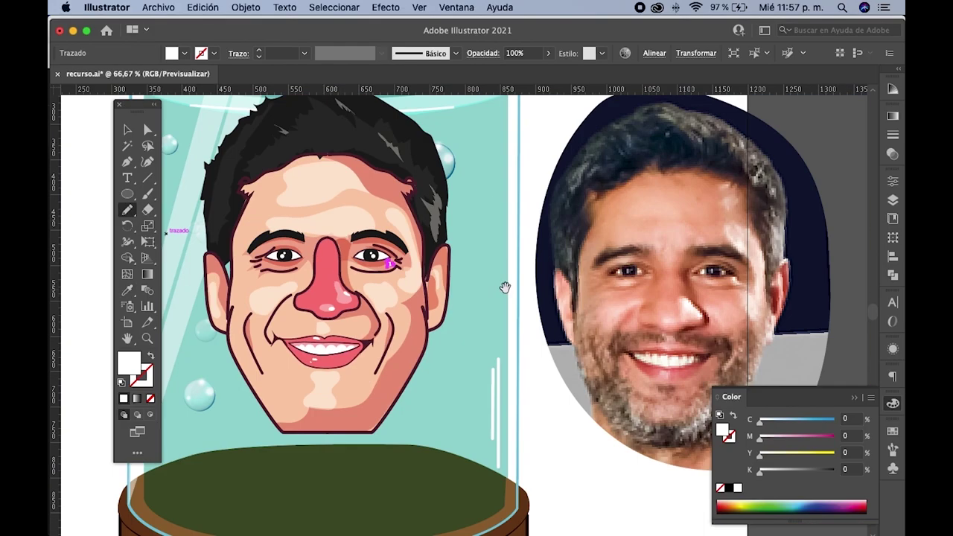
pyautogui.hscroll(2, 505, 288)
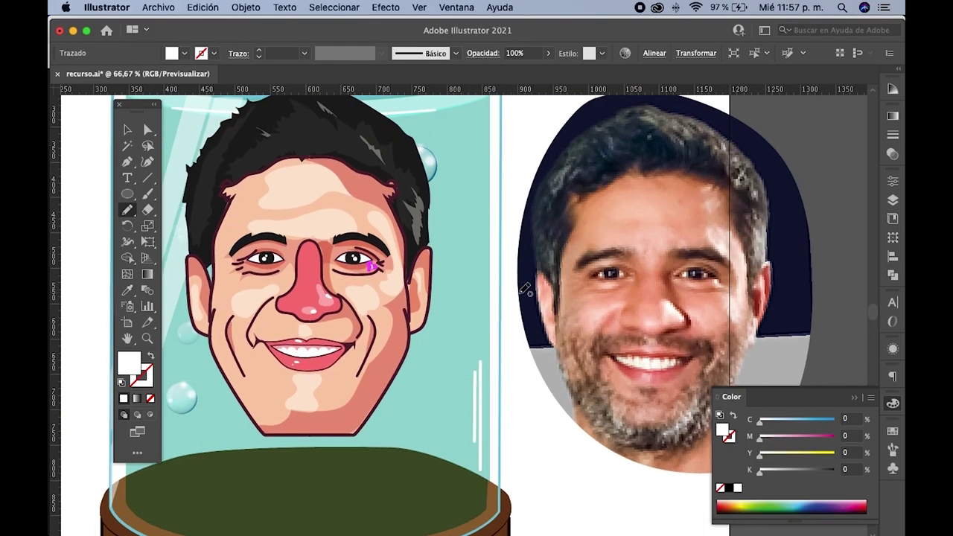
pyautogui.scroll(2, 383, 235)
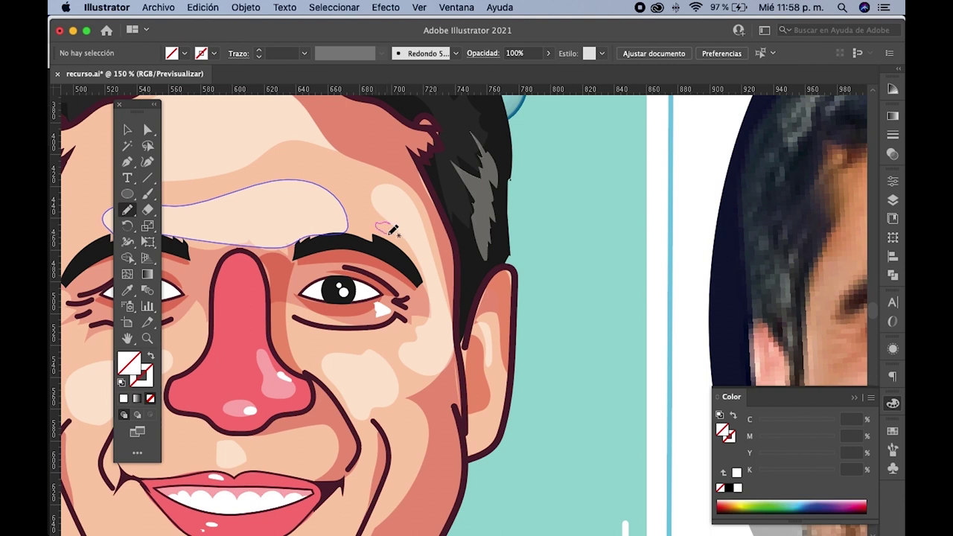
pyautogui.moveTo(403, 226); pyautogui.dragTo(391, 222)
pyautogui.click(128, 290)
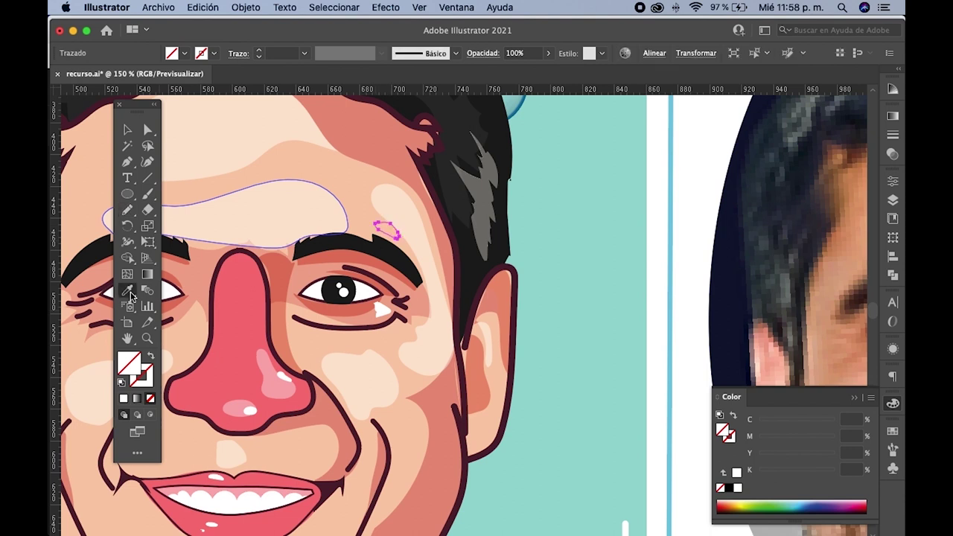
pyautogui.click(385, 308)
# - Pull the shading path's left anchor down near the temple with Direct Selection
pyautogui.scroll(-2, 383, 308)
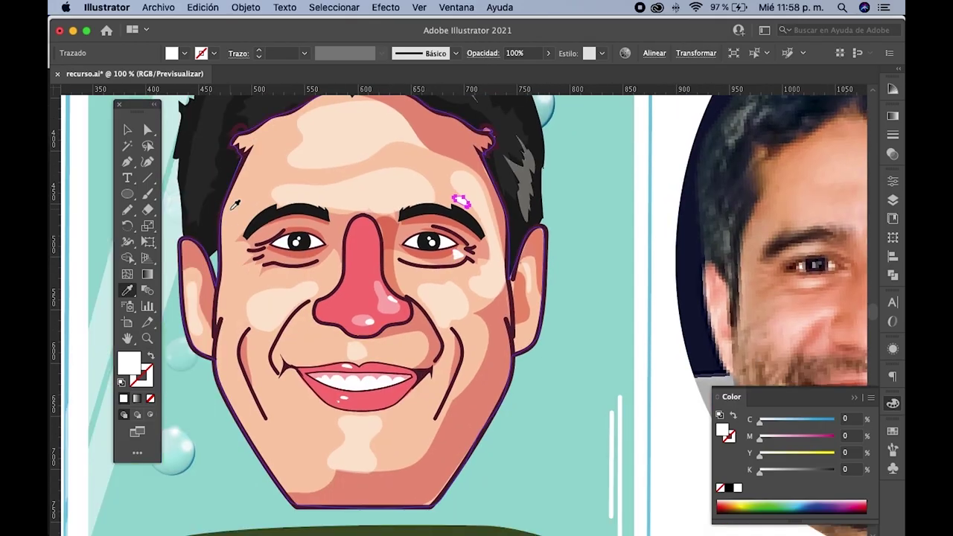
pyautogui.click(127, 129)
pyautogui.scroll(-1, 324, 253)
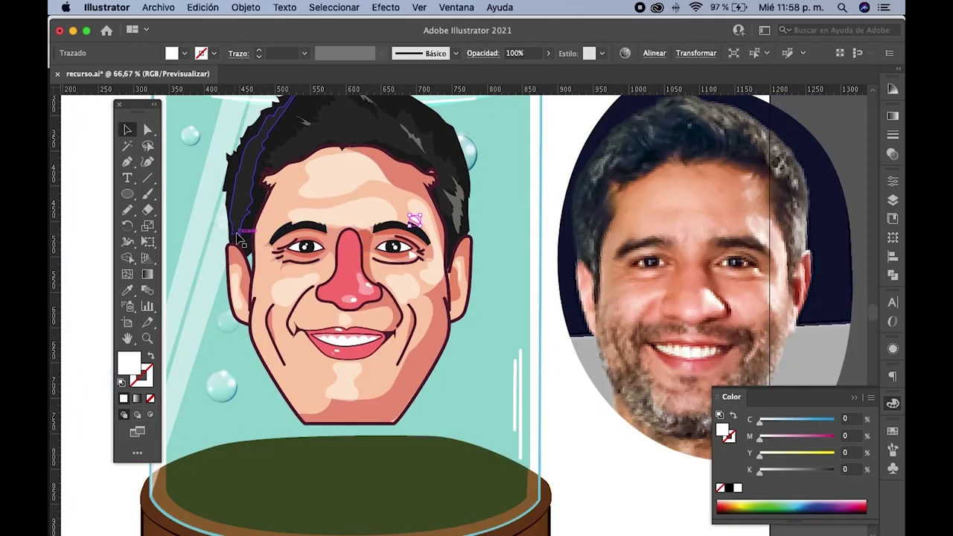
pyautogui.click(249, 243)
pyautogui.click(147, 130)
pyautogui.click(259, 264)
pyautogui.scroll(2, 262, 272)
pyautogui.scroll(1, 255, 260)
pyautogui.moveTo(248, 272); pyautogui.dragTo(253, 319)
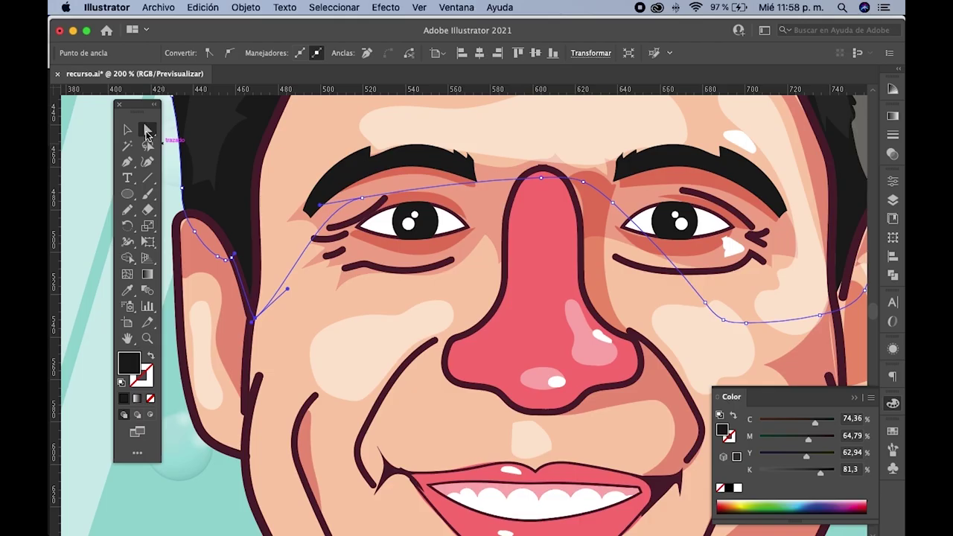
# - Nudge the anchor beside the ear into place and zoom out to the whole face
pyautogui.moveTo(234, 262)
pyautogui.mouseDown()
pyautogui.moveTo(249, 260)
pyautogui.moveTo(228, 288)
pyautogui.mouseUp()
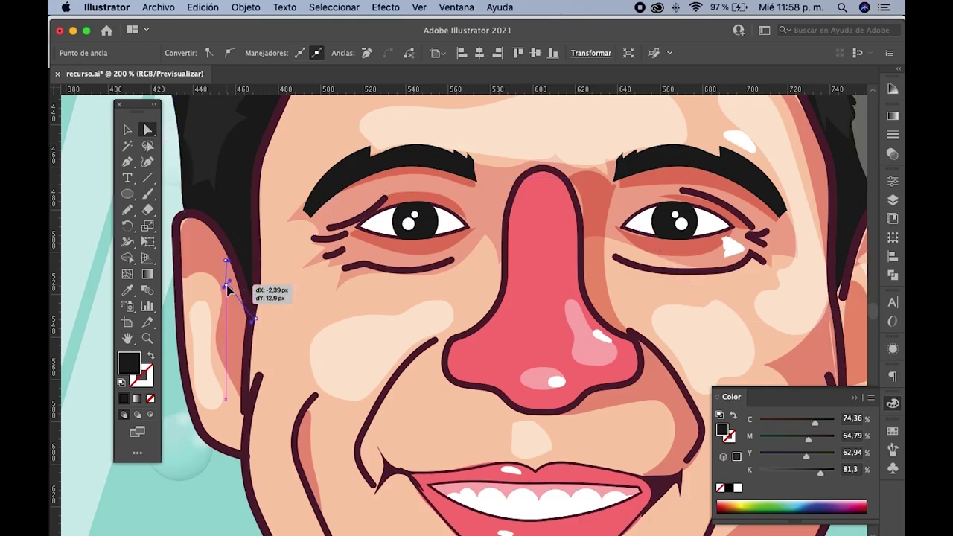
pyautogui.press('super+1')
pyautogui.press('super+minus')
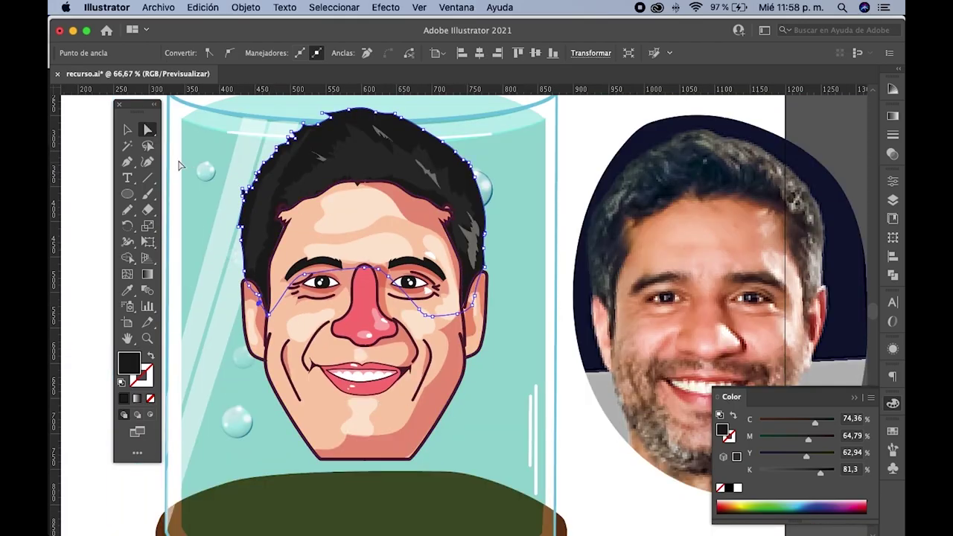
pyautogui.press('v')
pyautogui.press('super+shift+a')
# - Erase the small loop of the forehead skin shape at the left temple
pyautogui.scroll(3, 272, 201)
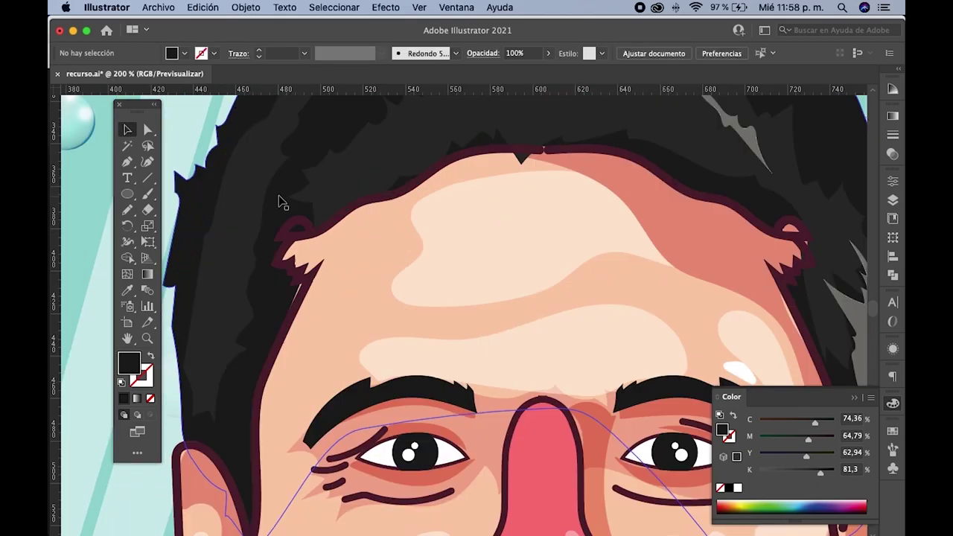
pyautogui.click(328, 224)
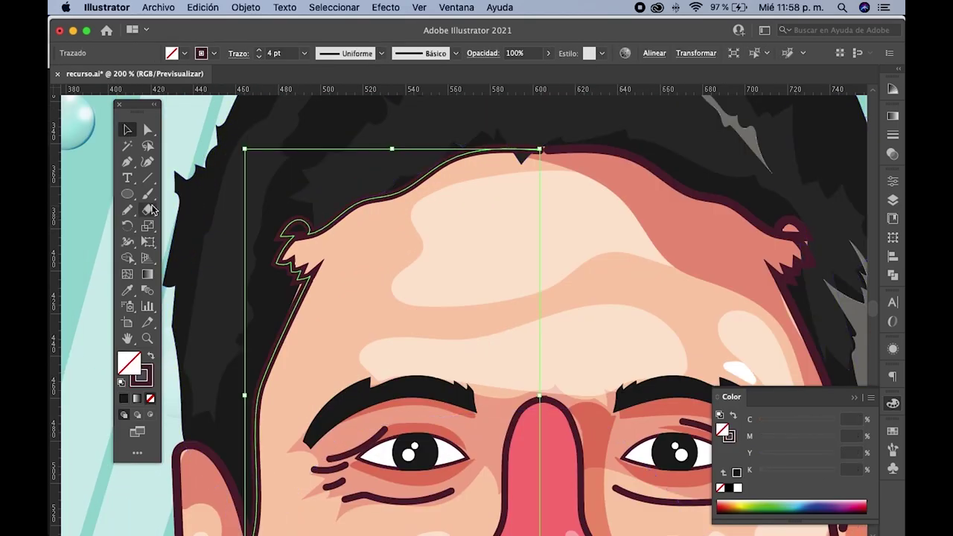
pyautogui.moveTo(147, 210); pyautogui.dragTo(216, 209)
pyautogui.moveTo(283, 218); pyautogui.dragTo(311, 201)
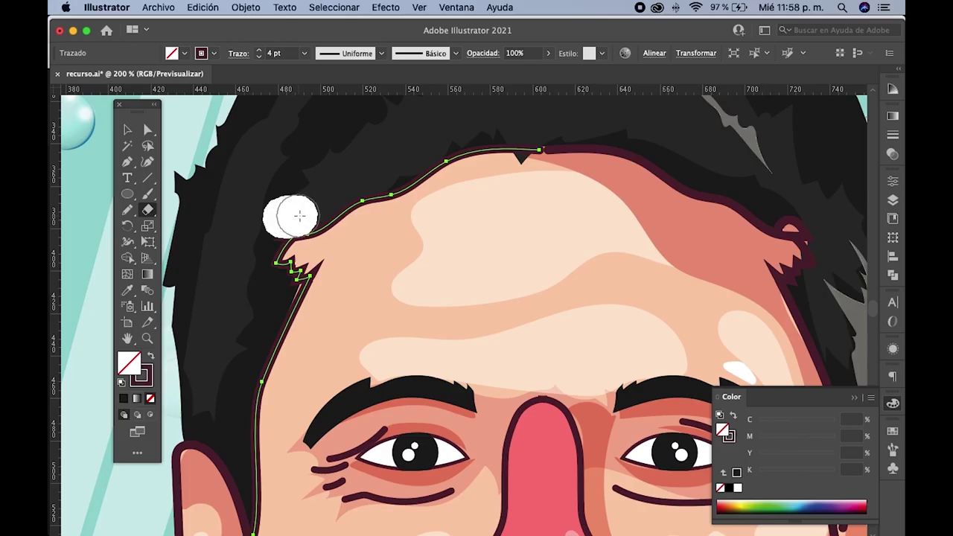
# - Redraw the forehead outline's edge along the hairline with the Pencil
pyautogui.click(127, 210)
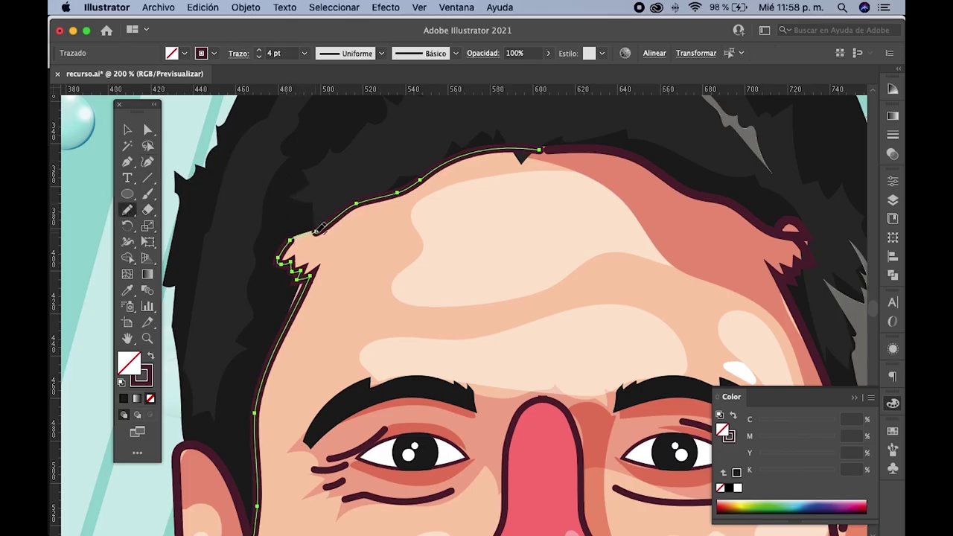
pyautogui.scroll(-3, 316, 229)
pyautogui.hscroll(2, 447, 246)
pyautogui.scroll(3, 497, 248)
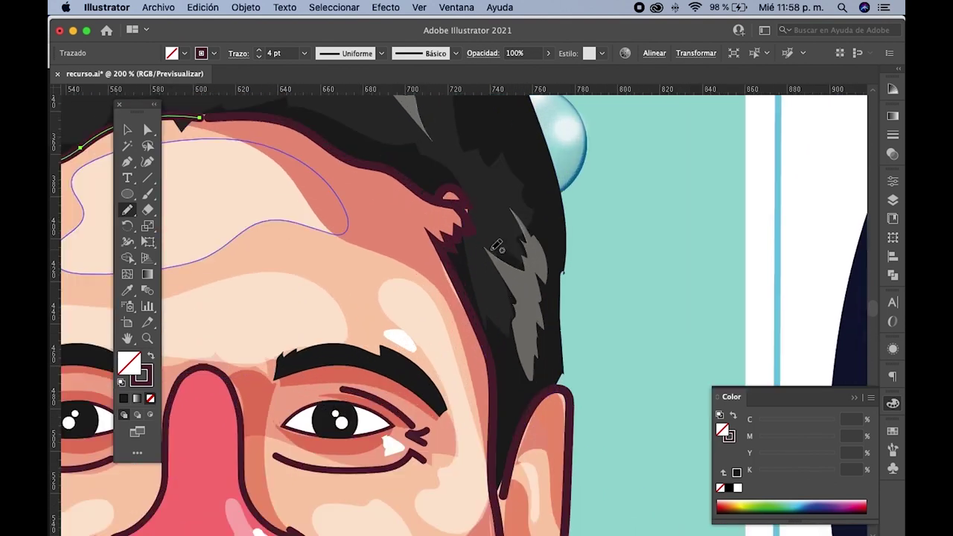
pyautogui.click(127, 129)
pyautogui.click(442, 200)
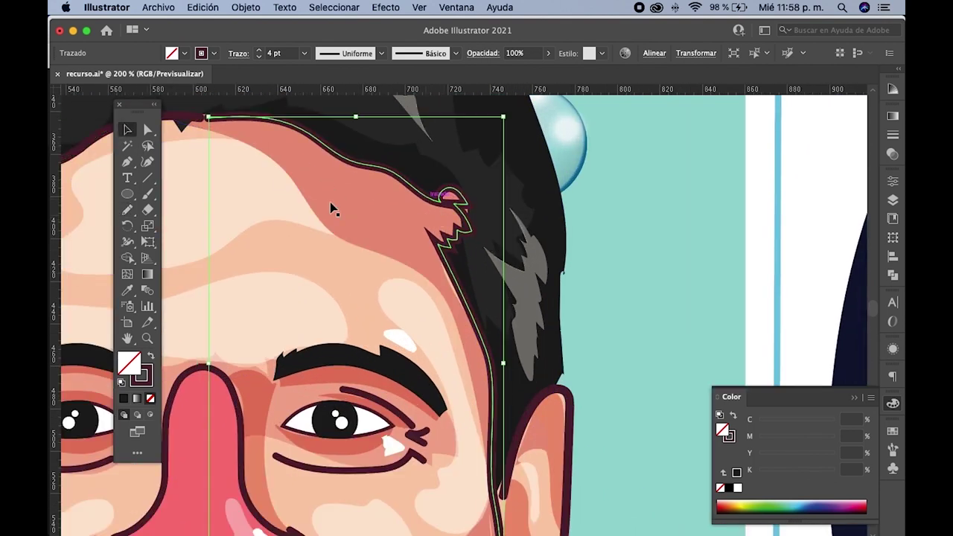
pyautogui.click(148, 211)
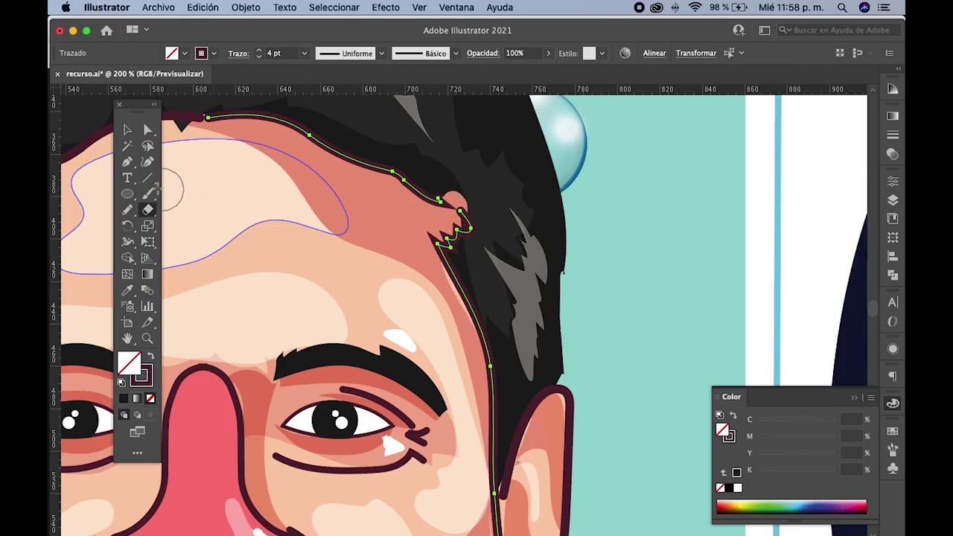
pyautogui.click(127, 208)
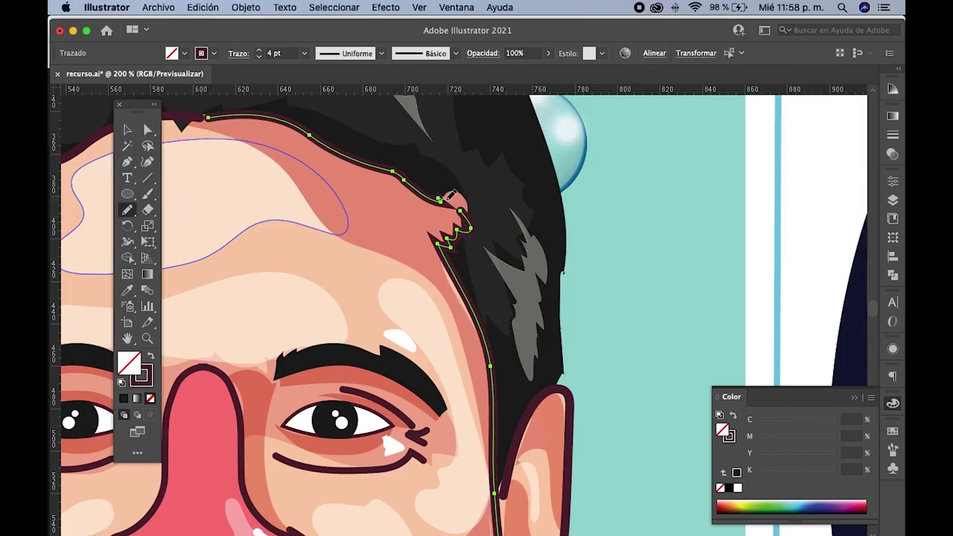
pyautogui.moveTo(460, 203); pyautogui.dragTo(179, 125)
# - Erase the salmon forehead shape's tip poking into the hair
pyautogui.click(127, 129)
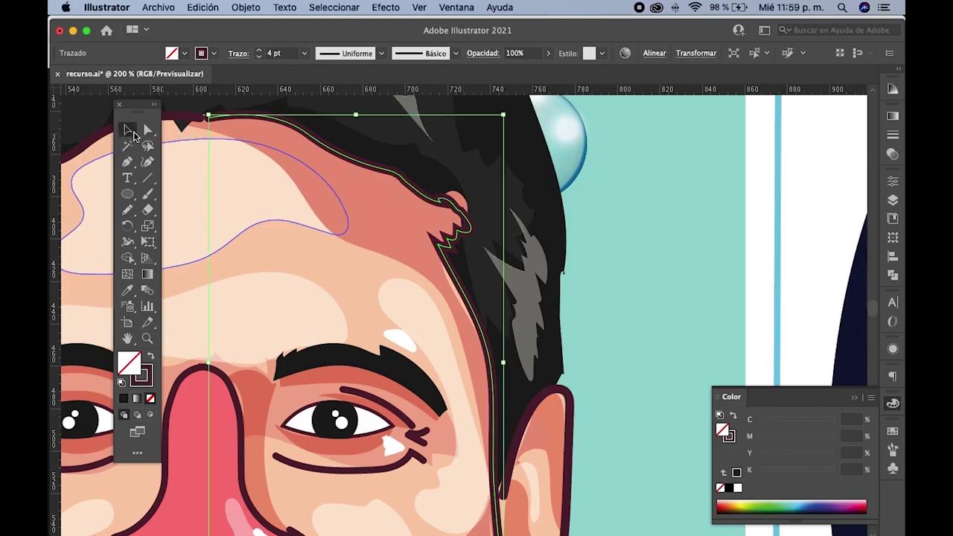
pyautogui.click(404, 244)
pyautogui.click(148, 210)
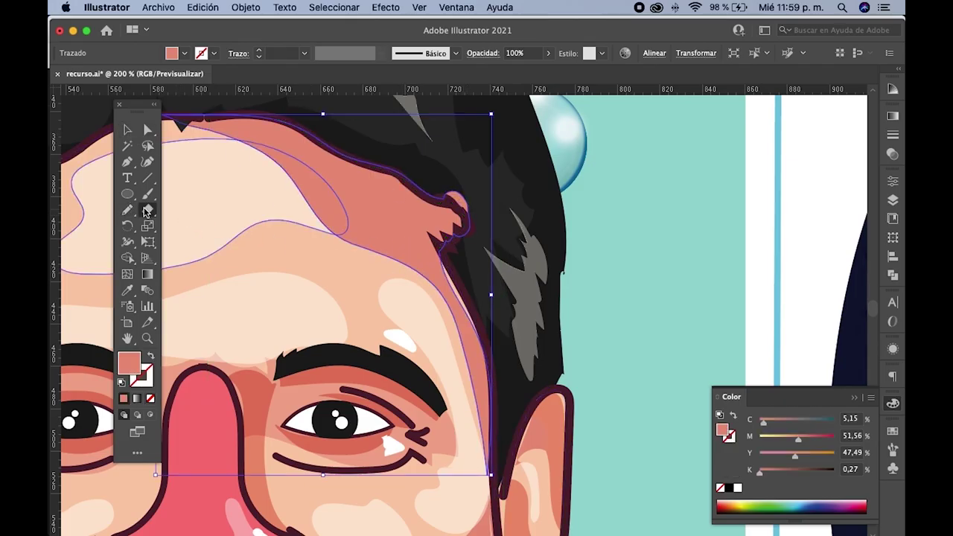
pyautogui.moveTo(451, 178); pyautogui.dragTo(489, 199)
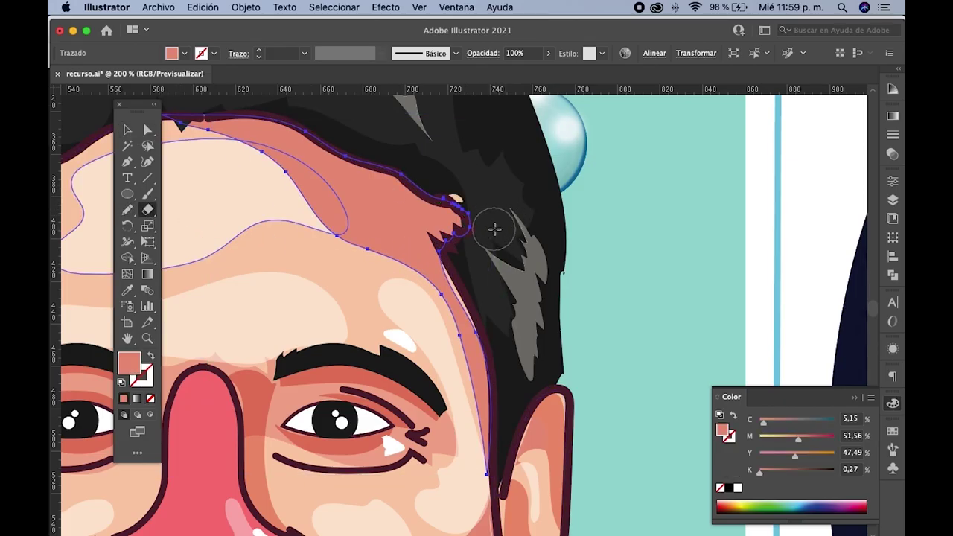
pyautogui.scroll(-1, 494, 228)
# - Trim the light peach forehead shape's tip at the right temple, then deselect
pyautogui.click(127, 130)
pyautogui.click(293, 255)
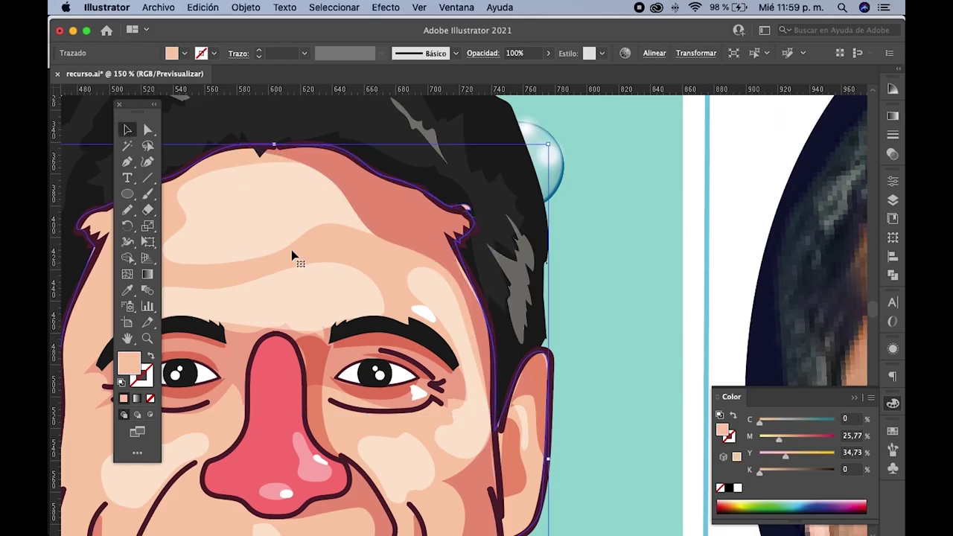
pyautogui.click(148, 209)
pyautogui.moveTo(464, 198); pyautogui.dragTo(495, 229)
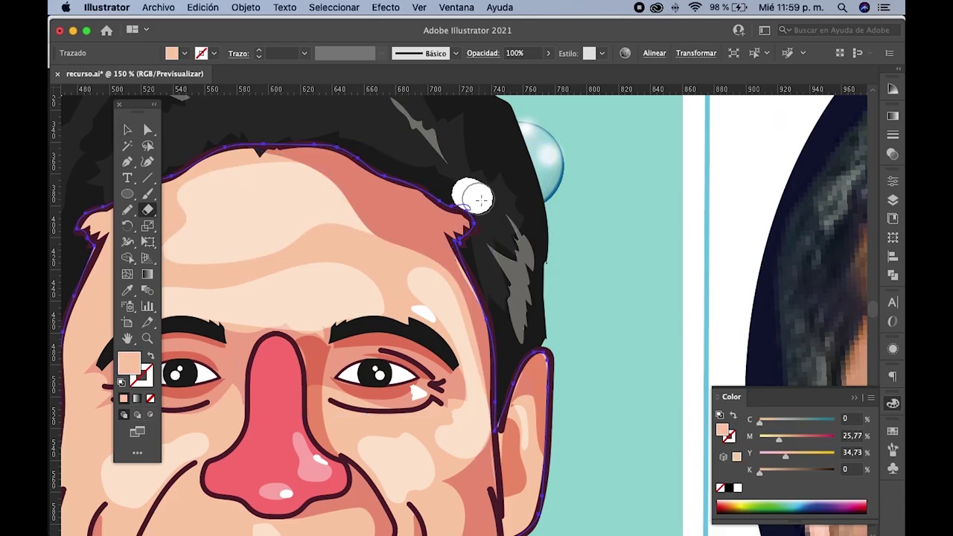
pyautogui.scroll(-2, 496, 268)
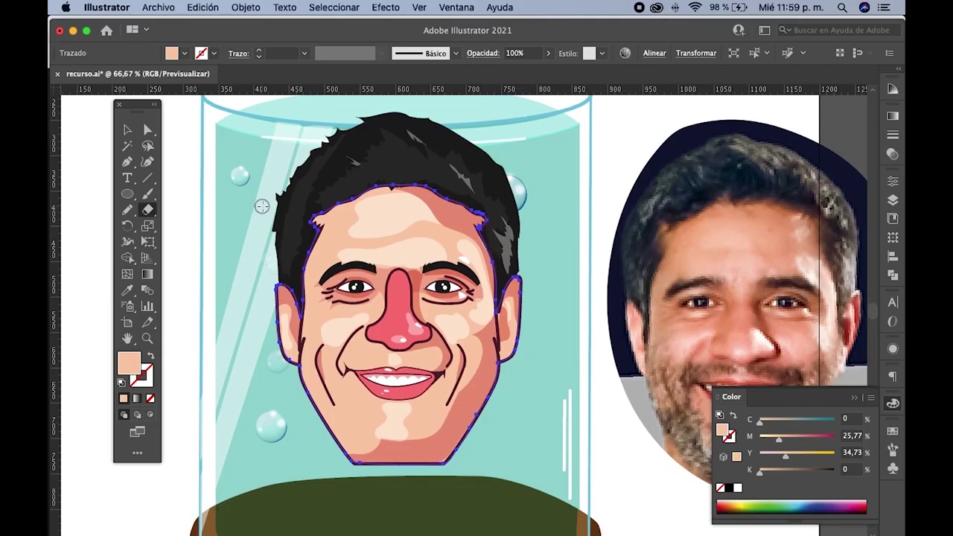
pyautogui.click(127, 129)
pyautogui.click(186, 189)
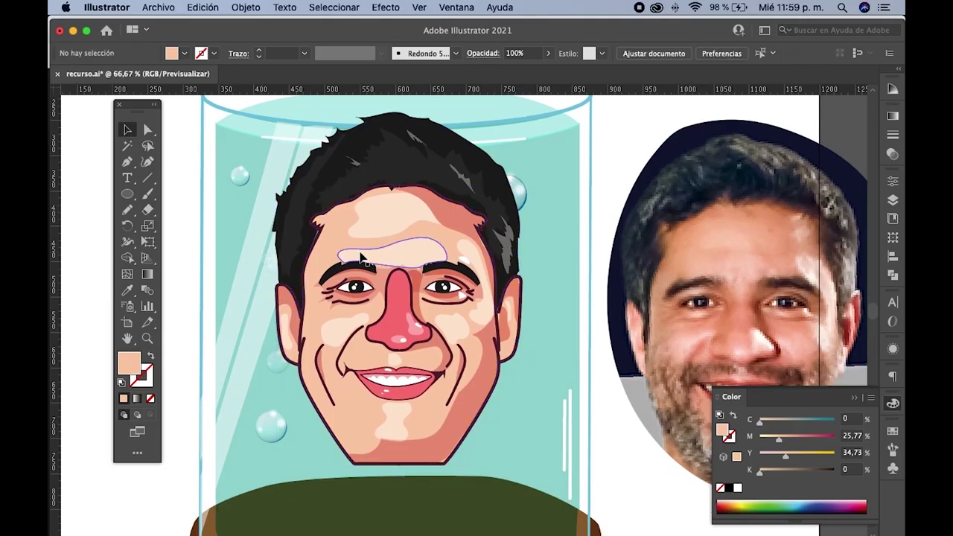
pyautogui.scroll(-3, 475, 293)
pyautogui.hscroll(1, 440, 276)
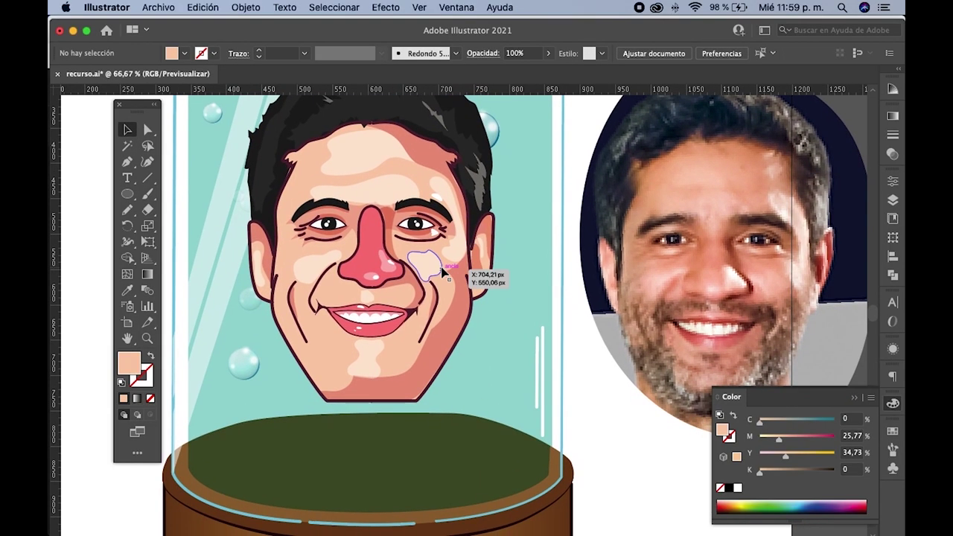
pyautogui.scroll(-1, 431, 295)
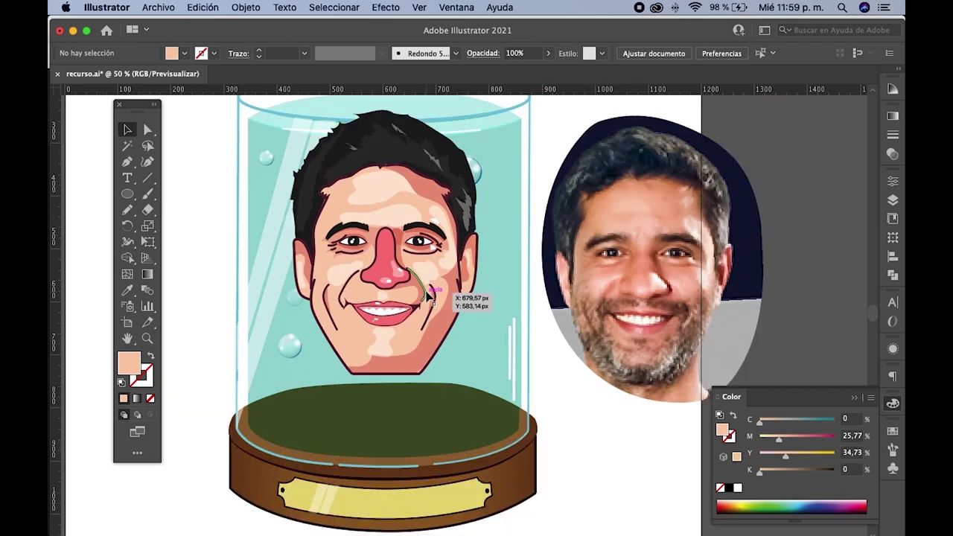
pyautogui.scroll(2, 387, 307)
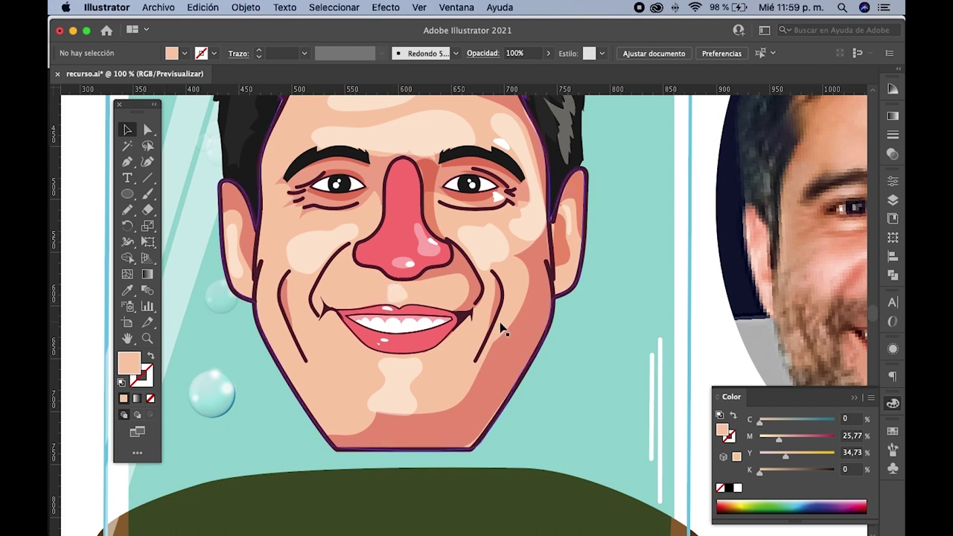
# - Target the detalle layer and draw a short stubble stroke above the lip
pyautogui.click(892, 204)
pyautogui.click(797, 196)
pyautogui.press('b')
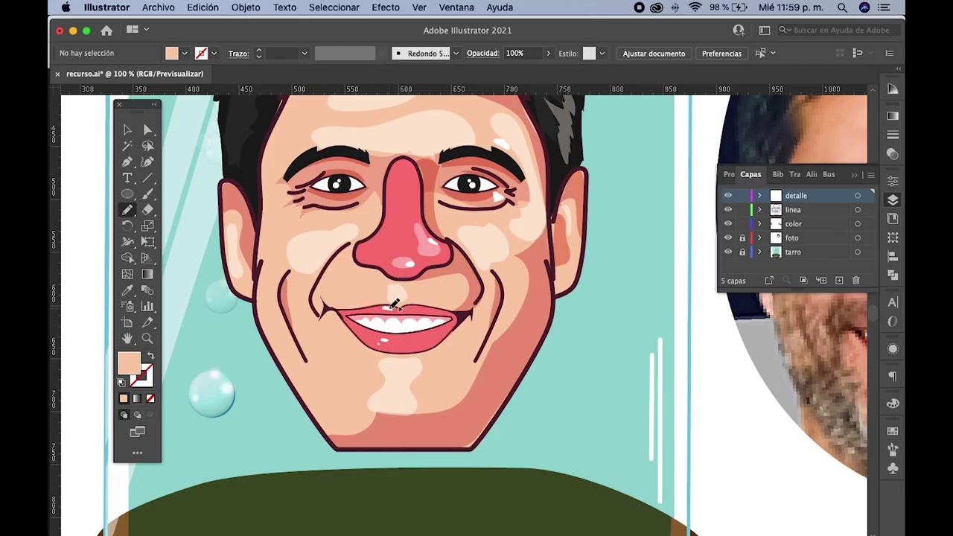
pyautogui.scroll(-2, 395, 302)
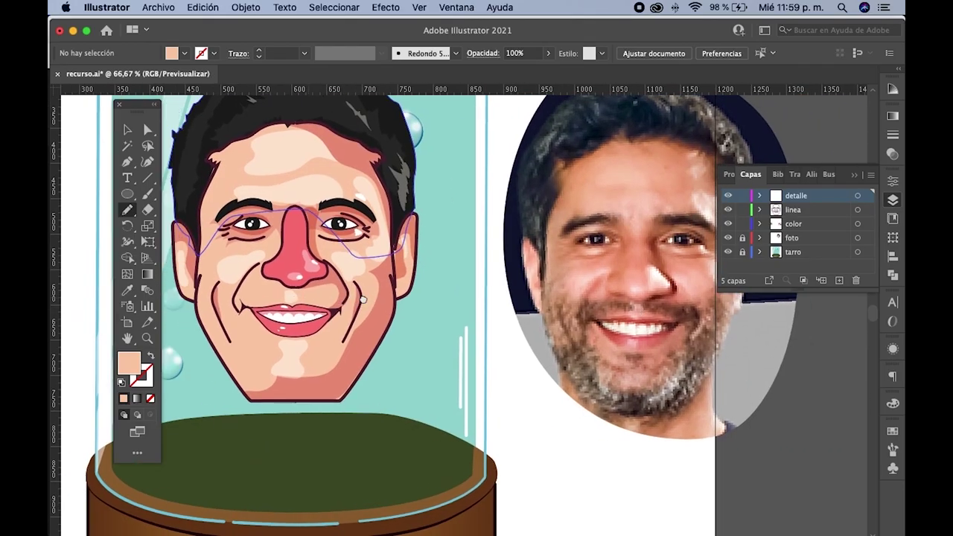
pyautogui.scroll(2, 316, 298)
pyautogui.scroll(2, 402, 290)
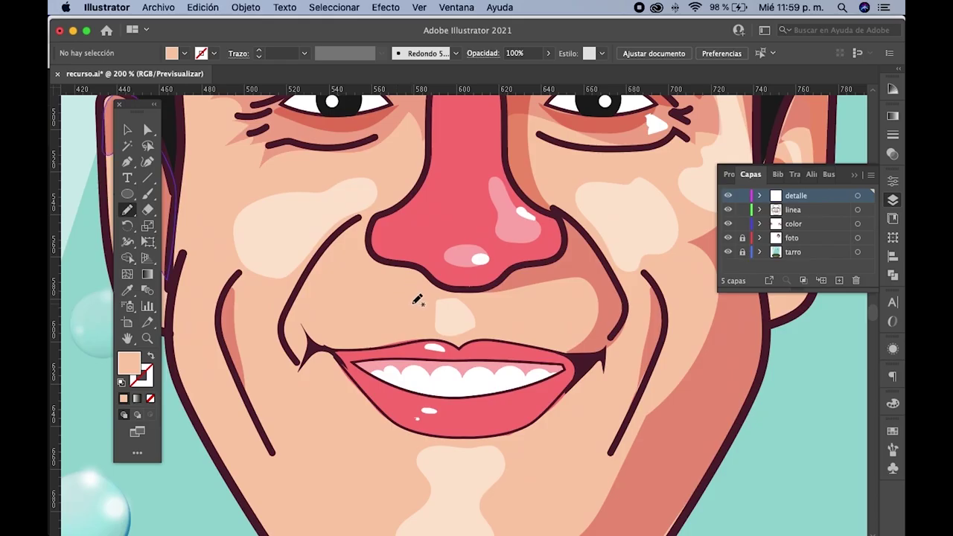
pyautogui.moveTo(402, 296)
pyautogui.mouseDown()
pyautogui.moveTo(410, 302)
pyautogui.moveTo(388, 294)
pyautogui.mouseUp()
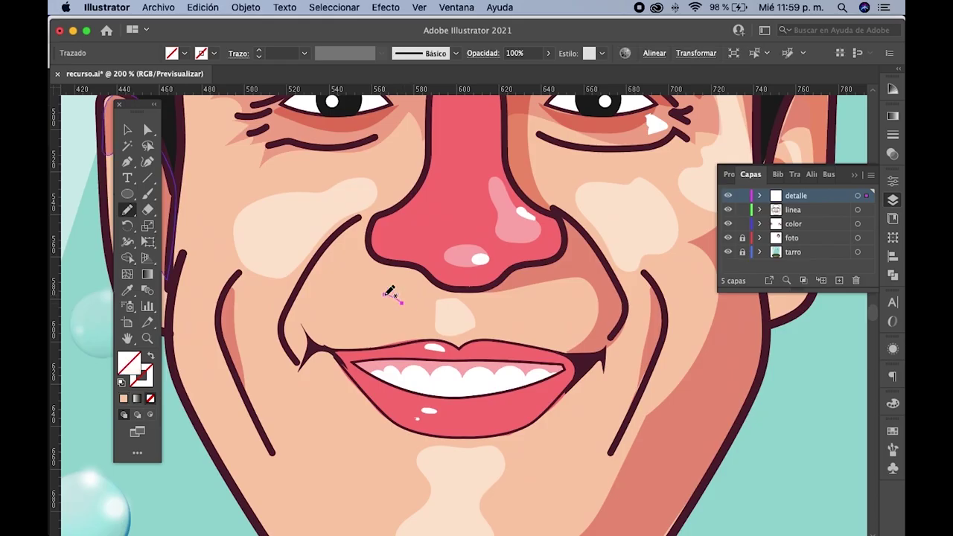
# - Check the new stroke in Outline view and select the curves under the nose
pyautogui.click(128, 130)
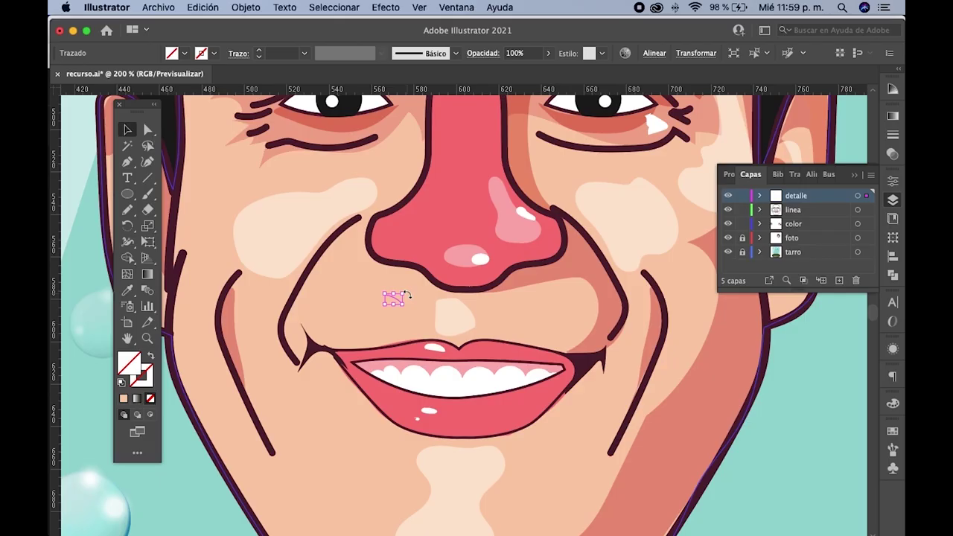
pyautogui.hotkey('ctrl', 'y')
pyautogui.scroll(-1, 413, 304)
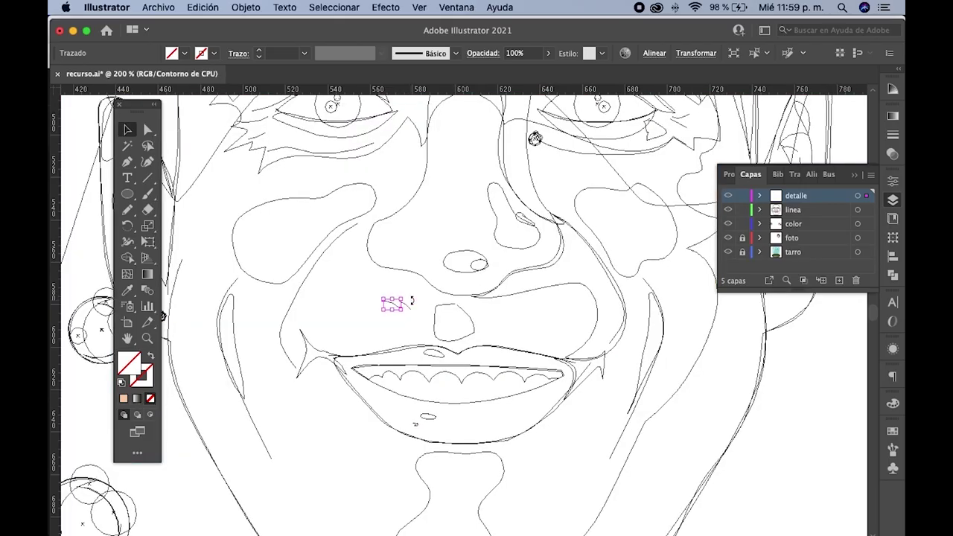
pyautogui.hotkey('ctrl', '+')
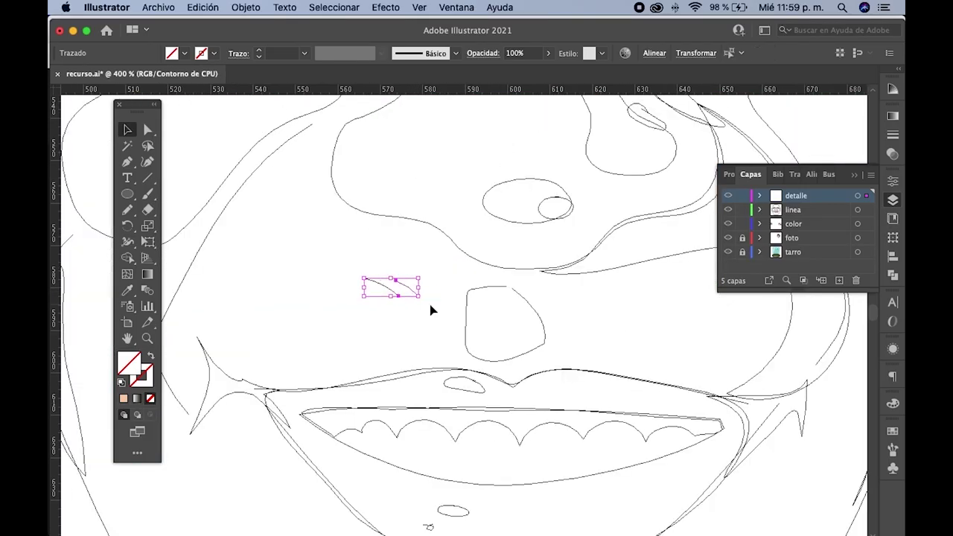
pyautogui.hotkey('ctrl', 'y')
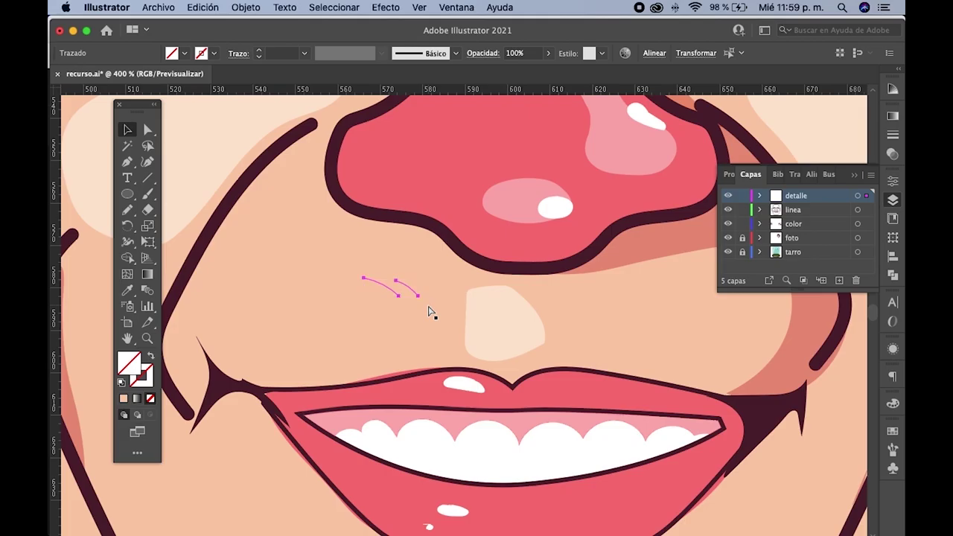
pyautogui.click(424, 316)
pyautogui.click(387, 291)
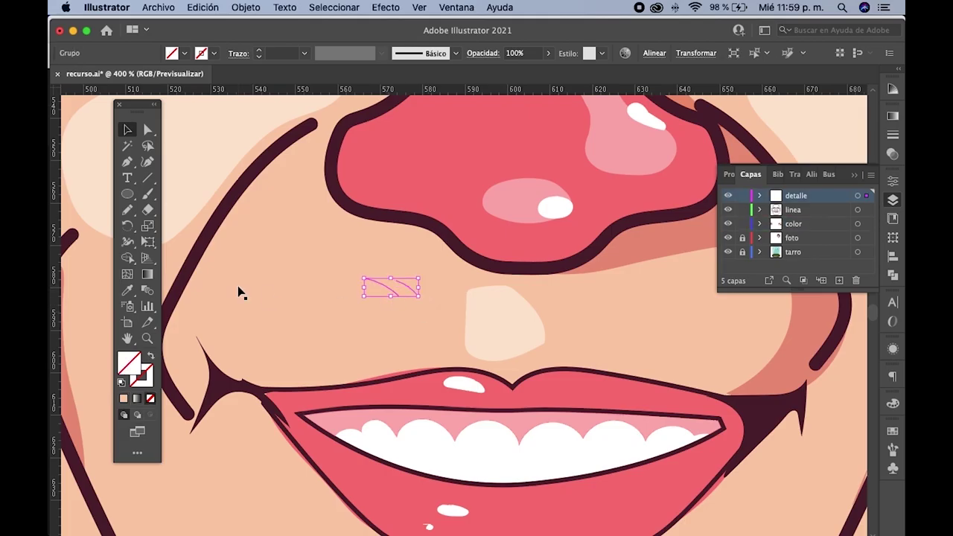
# - Give the curves the dark outline's stroke style at 1 pt weight
pyautogui.click(128, 290)
pyautogui.click(214, 237)
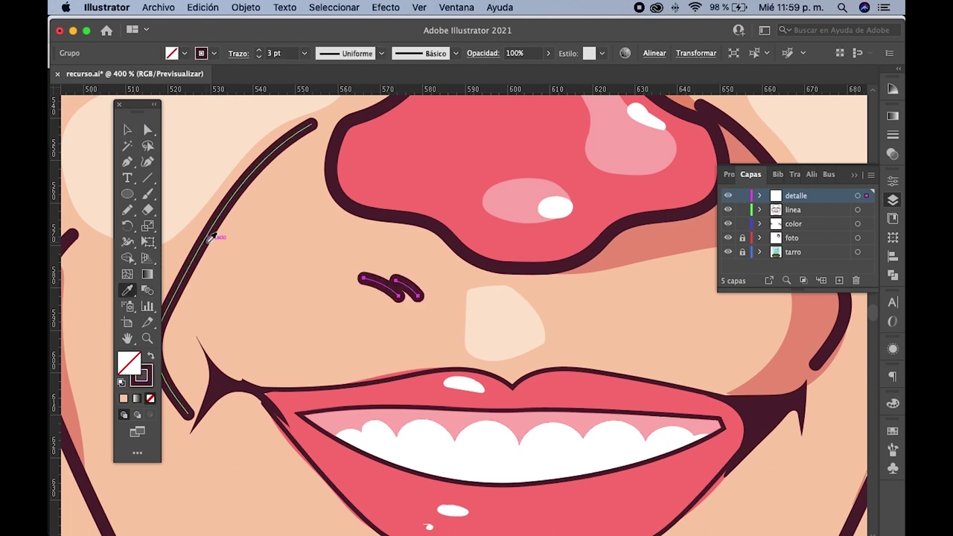
pyautogui.click(149, 356)
pyautogui.click(150, 356)
pyautogui.click(304, 53)
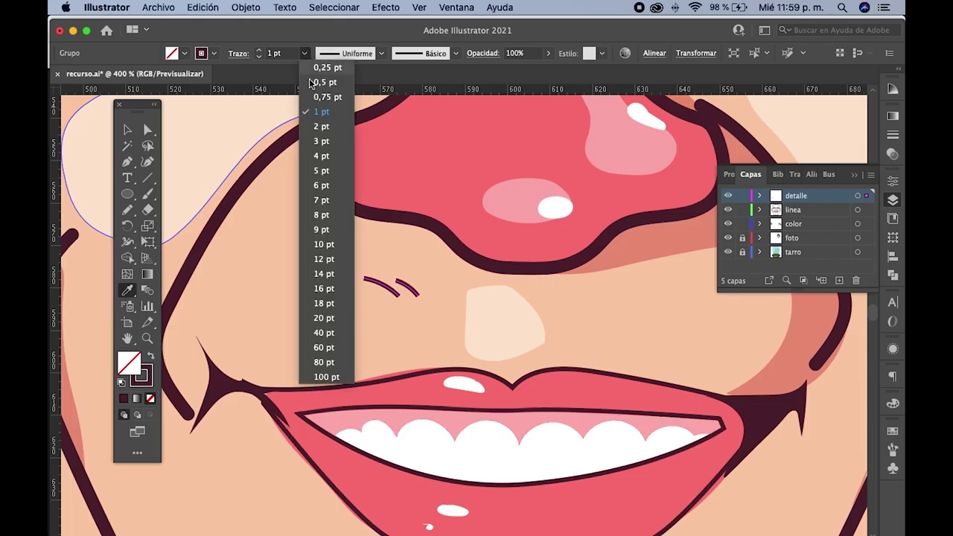
pyautogui.click(326, 110)
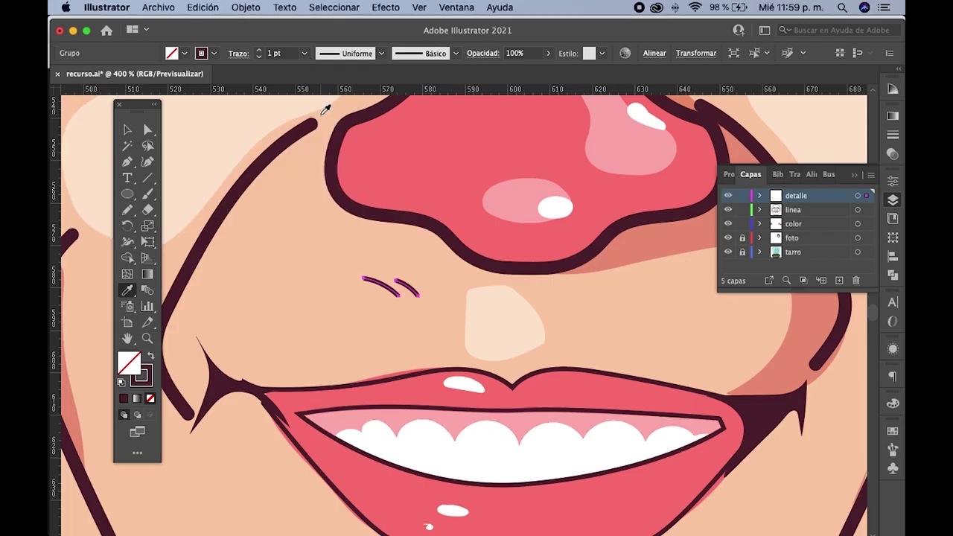
# - Isolate the detail group under the nose for editing and zoom out
pyautogui.click(128, 129)
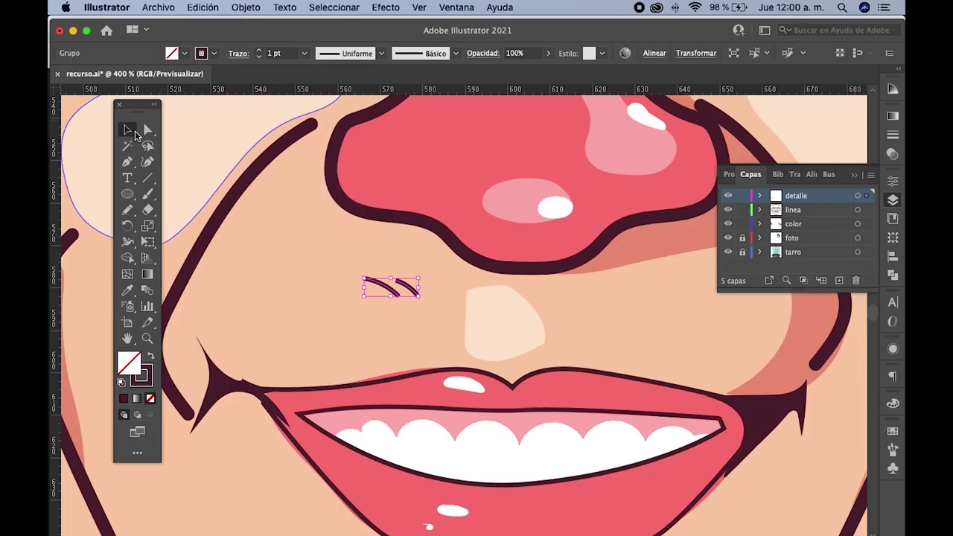
pyautogui.click(460, 320)
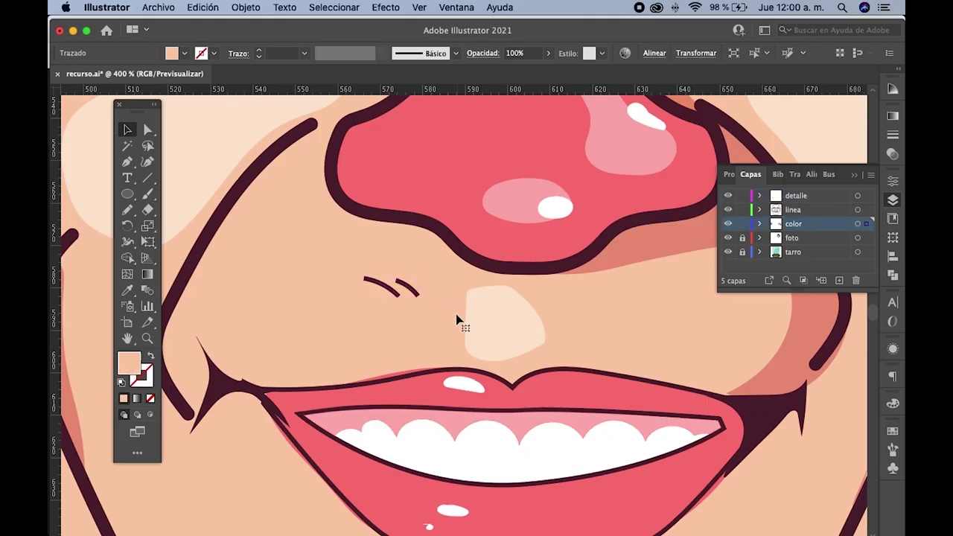
pyautogui.click(418, 292)
pyautogui.doubleClick(413, 292)
pyautogui.click(415, 297)
pyautogui.hotkey('ctrl', '-')
pyautogui.hotkey('ctrl', '-')
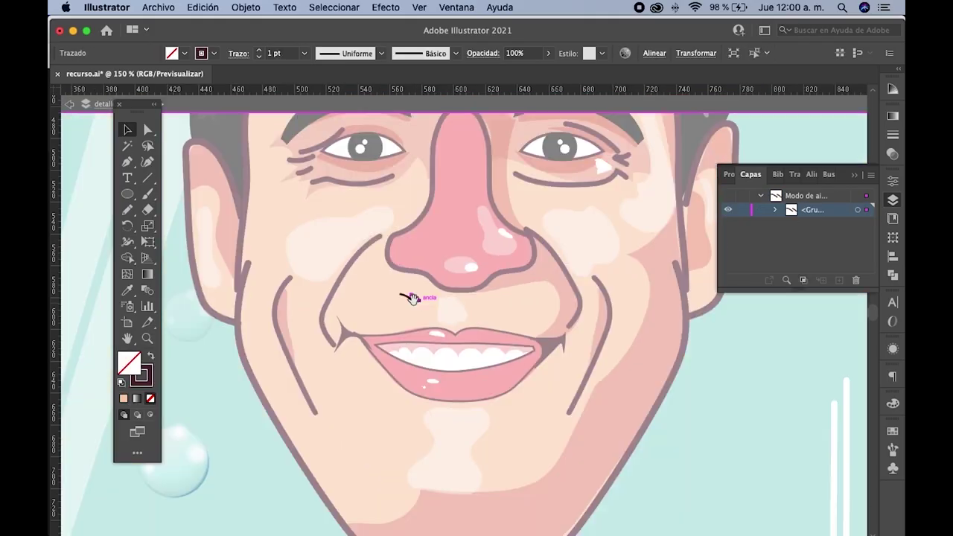
pyautogui.hotkey('ctrl', '-')
# - Draw stubble dashes across the upper lip with the Pencil
pyautogui.click(127, 210)
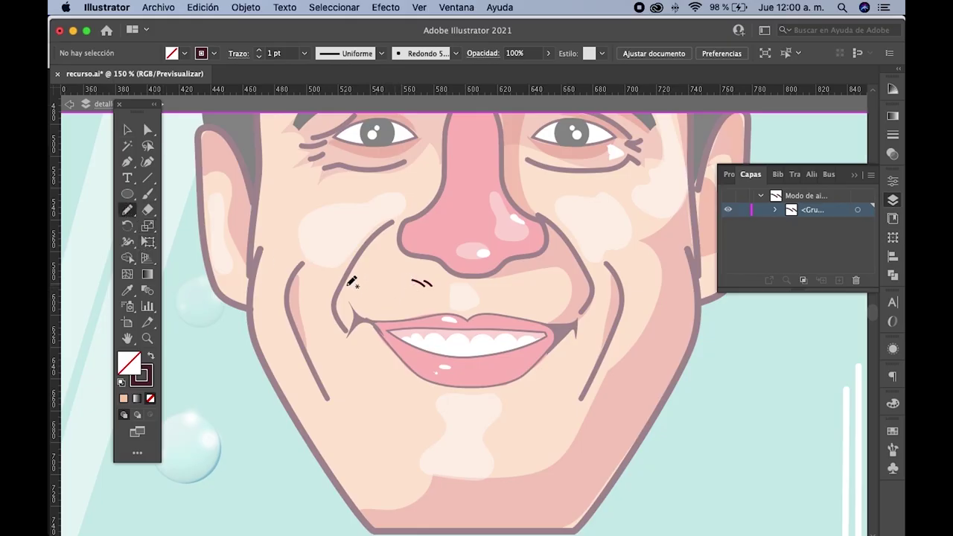
pyautogui.moveTo(348, 283)
pyautogui.mouseDown()
pyautogui.moveTo(346, 290)
pyautogui.moveTo(404, 288)
pyautogui.mouseUp()
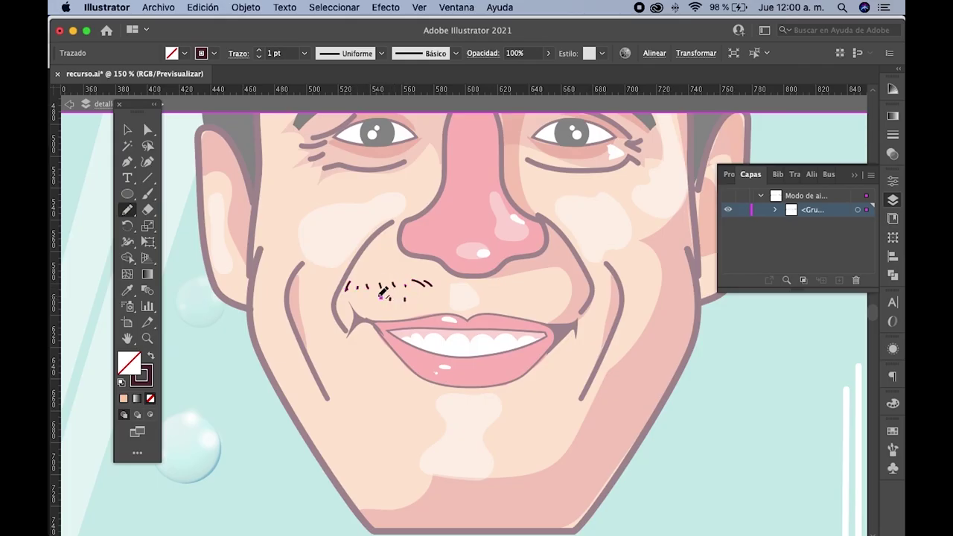
pyautogui.moveTo(347, 298); pyautogui.dragTo(345, 305)
pyautogui.moveTo(337, 319)
pyautogui.mouseDown()
pyautogui.moveTo(381, 317)
pyautogui.moveTo(380, 304)
pyautogui.moveTo(402, 316)
pyautogui.moveTo(435, 303)
pyautogui.moveTo(422, 296)
pyautogui.mouseUp()
pyautogui.hotkey('ctrl', '-')
pyautogui.hotkey('ctrl', '-')
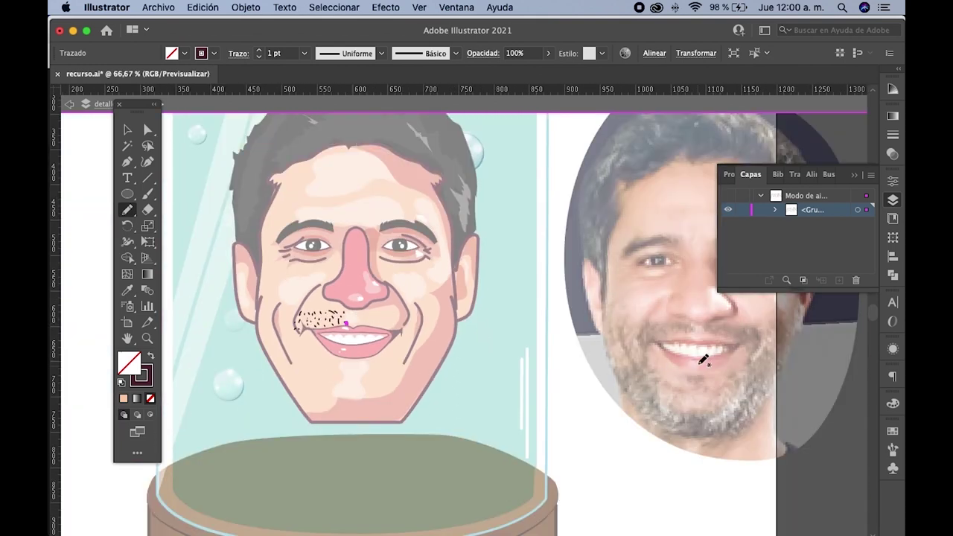
pyautogui.hotkey('ctrl', '+')
pyautogui.hscroll(-5, 501, 366)
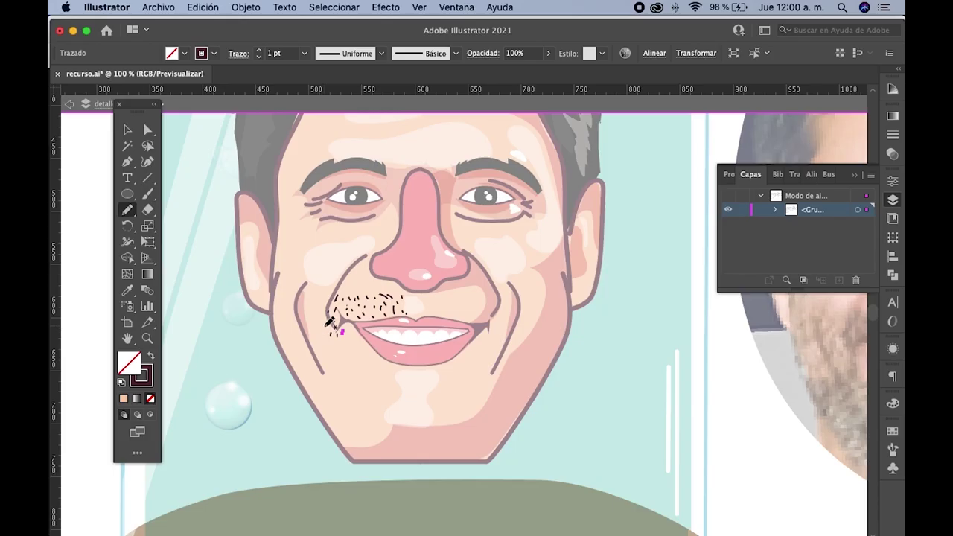
# - Scatter stubble dashes over the left cheek, mouth corner, mustache area and jaw
pyautogui.moveTo(322, 326); pyautogui.dragTo(274, 308)
pyautogui.moveTo(276, 345)
pyautogui.mouseDown()
pyautogui.moveTo(265, 320)
pyautogui.moveTo(287, 300)
pyautogui.mouseUp()
pyautogui.scroll(3, 278, 344)
pyautogui.moveTo(309, 342)
pyautogui.mouseDown()
pyautogui.moveTo(306, 351)
pyautogui.moveTo(298, 332)
pyautogui.moveTo(314, 332)
pyautogui.moveTo(312, 311)
pyautogui.moveTo(328, 352)
pyautogui.mouseUp()
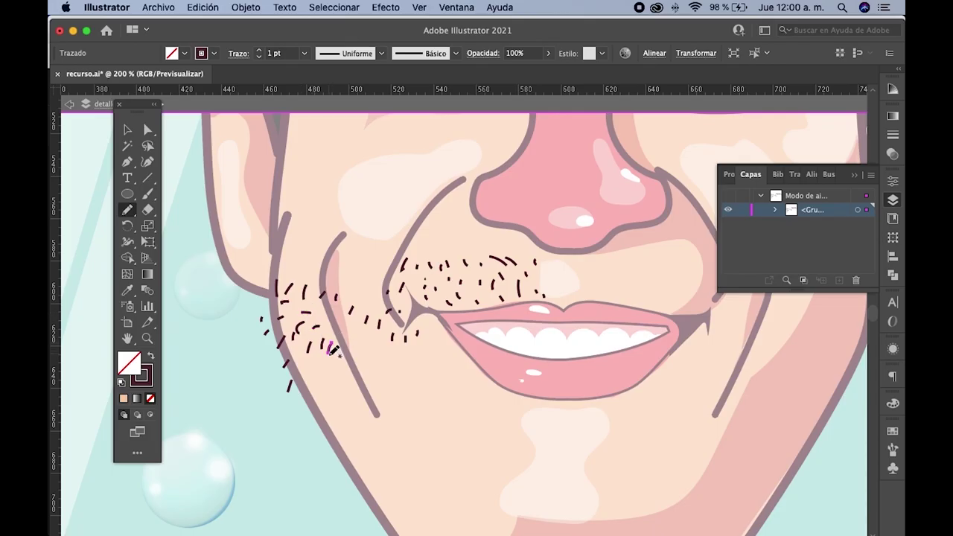
pyautogui.scroll(-5, 346, 393)
pyautogui.moveTo(338, 304); pyautogui.dragTo(333, 314)
pyautogui.moveTo(342, 352)
pyautogui.mouseDown()
pyautogui.moveTo(339, 366)
pyautogui.moveTo(328, 347)
pyautogui.mouseUp()
pyautogui.moveTo(319, 315)
pyautogui.mouseDown()
pyautogui.moveTo(316, 324)
pyautogui.moveTo(307, 286)
pyautogui.moveTo(333, 300)
pyautogui.moveTo(348, 342)
pyautogui.mouseUp()
pyautogui.moveTo(334, 266)
pyautogui.mouseDown()
pyautogui.moveTo(336, 275)
pyautogui.moveTo(365, 263)
pyautogui.moveTo(358, 246)
pyautogui.moveTo(380, 280)
pyautogui.moveTo(368, 295)
pyautogui.moveTo(377, 318)
pyautogui.mouseUp()
pyautogui.moveTo(395, 307)
pyautogui.mouseDown()
pyautogui.moveTo(394, 319)
pyautogui.moveTo(400, 306)
pyautogui.mouseUp()
pyautogui.moveTo(393, 252)
pyautogui.mouseDown()
pyautogui.moveTo(391, 263)
pyautogui.moveTo(378, 257)
pyautogui.mouseUp()
pyautogui.moveTo(387, 336)
pyautogui.mouseDown()
pyautogui.moveTo(387, 346)
pyautogui.moveTo(364, 330)
pyautogui.mouseUp()
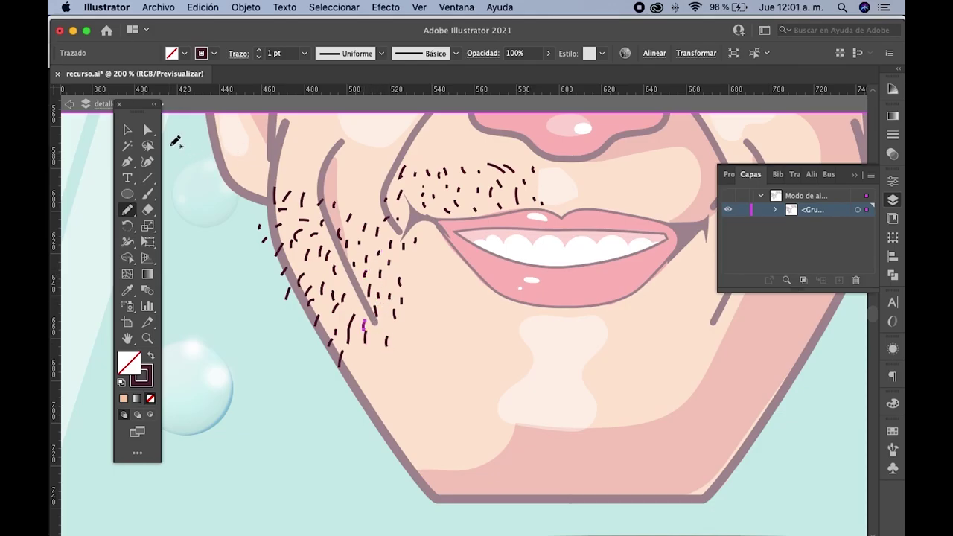
# - Erase most of the badly drawn stray hair stroke with the Eraser tool
pyautogui.click(127, 130)
pyautogui.scroll(1, 332, 316)
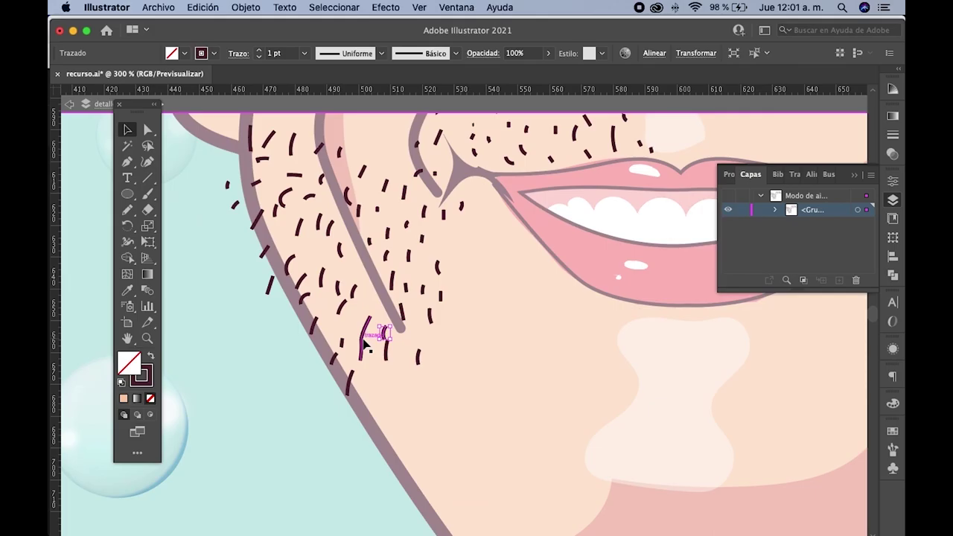
pyautogui.scroll(1, 365, 331)
pyautogui.click(147, 209)
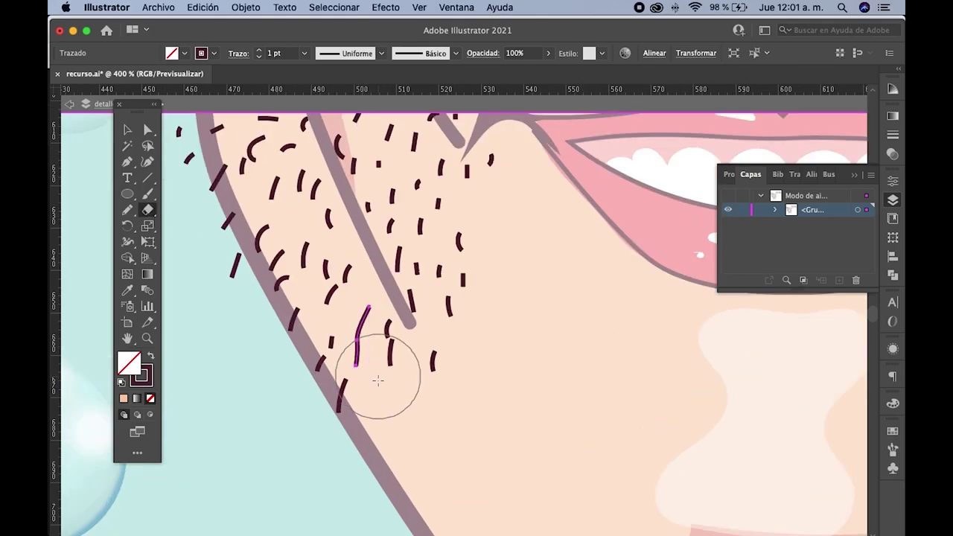
pyautogui.moveTo(350, 381)
pyautogui.mouseDown()
pyautogui.moveTo(346, 356)
pyautogui.moveTo(361, 359)
pyautogui.mouseUp()
# - Draw short stubble strokes along the jawline and the chin edge with the Pencil
pyautogui.click(128, 210)
pyautogui.moveTo(357, 414)
pyautogui.mouseDown()
pyautogui.moveTo(358, 431)
pyautogui.moveTo(381, 436)
pyautogui.mouseUp()
pyautogui.moveTo(375, 394); pyautogui.dragTo(374, 403)
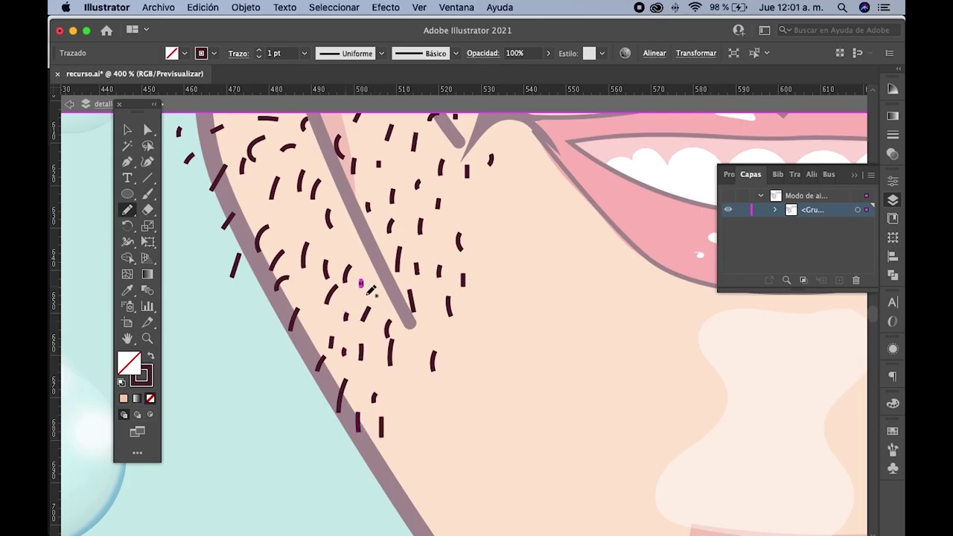
pyautogui.press('super+minus')
pyautogui.press('super+minus')
pyautogui.scroll(-3, 335, 298)
pyautogui.moveTo(320, 280)
pyautogui.mouseDown()
pyautogui.moveTo(330, 319)
pyautogui.moveTo(308, 325)
pyautogui.moveTo(297, 312)
pyautogui.mouseUp()
pyautogui.moveTo(326, 346)
pyautogui.mouseDown()
pyautogui.moveTo(334, 378)
pyautogui.moveTo(347, 343)
pyautogui.moveTo(324, 321)
pyautogui.mouseUp()
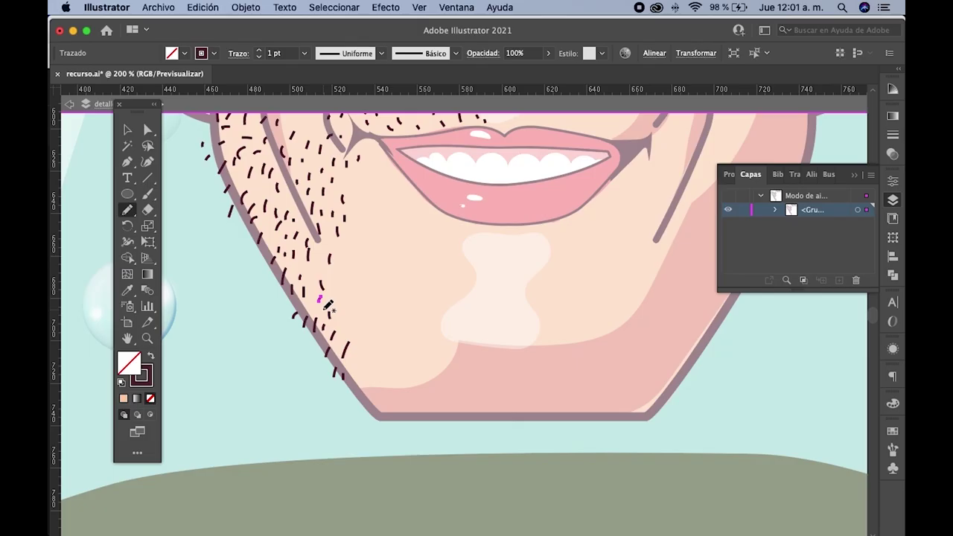
# - Add more hair dashes down the left jaw to the bottom of the chin
pyautogui.press('super+minus')
pyautogui.press('super+minus')
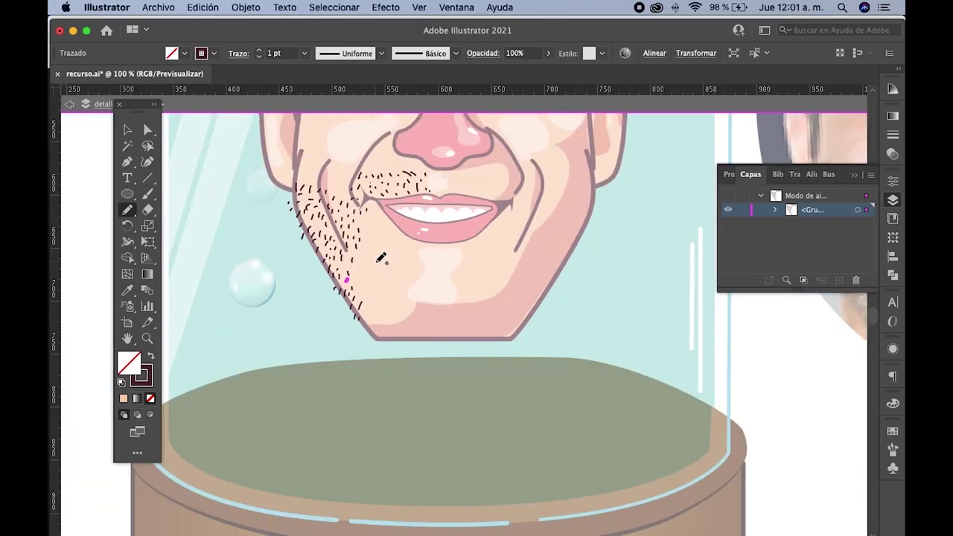
pyautogui.press('super+minus')
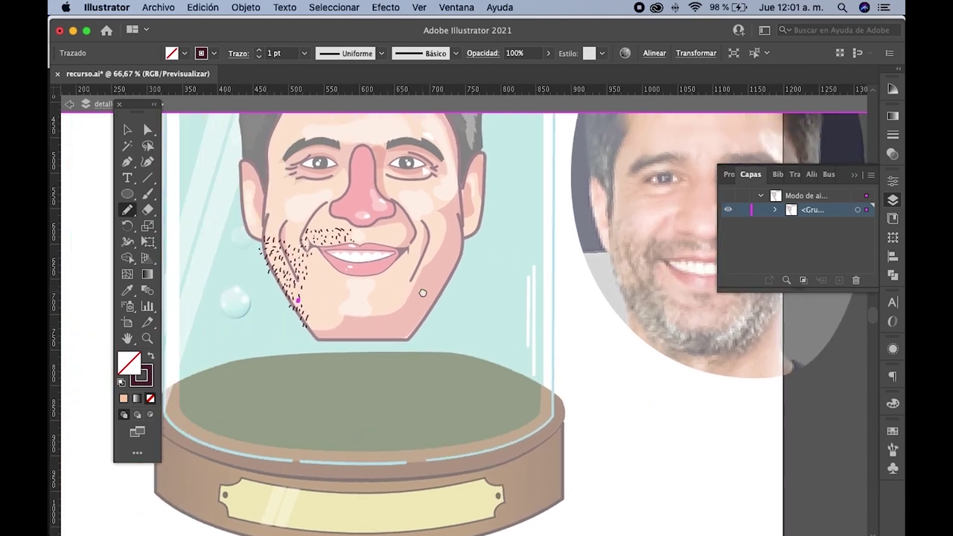
pyautogui.moveTo(317, 285); pyautogui.dragTo(336, 296)
pyautogui.moveTo(329, 304)
pyautogui.mouseDown()
pyautogui.moveTo(312, 293)
pyautogui.moveTo(309, 311)
pyautogui.moveTo(315, 298)
pyautogui.mouseUp()
pyautogui.moveTo(322, 341); pyautogui.dragTo(324, 335)
pyautogui.moveTo(321, 313)
pyautogui.mouseDown()
pyautogui.moveTo(311, 288)
pyautogui.moveTo(331, 313)
pyautogui.moveTo(334, 338)
pyautogui.mouseUp()
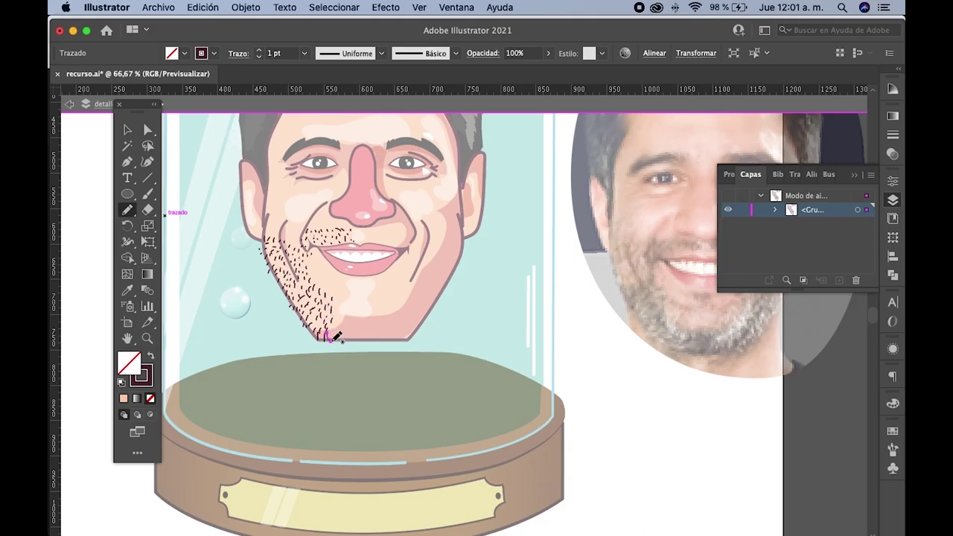
# - Add stubble strokes at the chin bottom and across toward the chin centre
pyautogui.press('super+equal')
pyautogui.press('super+equal')
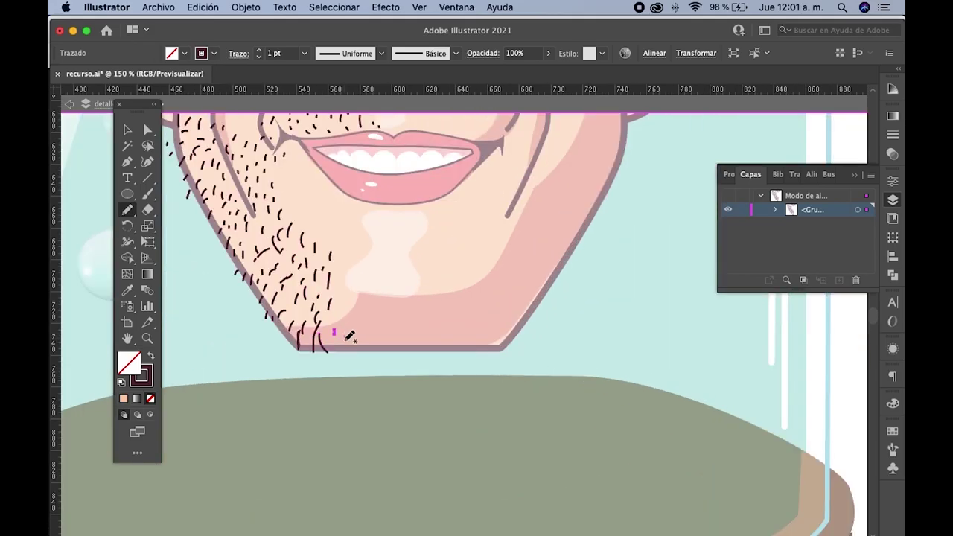
pyautogui.moveTo(355, 344); pyautogui.dragTo(353, 355)
pyautogui.moveTo(355, 292); pyautogui.dragTo(351, 305)
pyautogui.moveTo(342, 270)
pyautogui.mouseDown()
pyautogui.moveTo(338, 283)
pyautogui.moveTo(371, 265)
pyautogui.mouseUp()
pyautogui.moveTo(379, 233); pyautogui.dragTo(377, 247)
pyautogui.moveTo(362, 216)
pyautogui.mouseDown()
pyautogui.moveTo(372, 226)
pyautogui.moveTo(393, 223)
pyautogui.moveTo(383, 264)
pyautogui.moveTo(359, 282)
pyautogui.moveTo(385, 292)
pyautogui.moveTo(369, 322)
pyautogui.moveTo(384, 324)
pyautogui.moveTo(380, 350)
pyautogui.moveTo(396, 347)
pyautogui.moveTo(349, 332)
pyautogui.moveTo(337, 354)
pyautogui.moveTo(280, 338)
pyautogui.mouseUp()
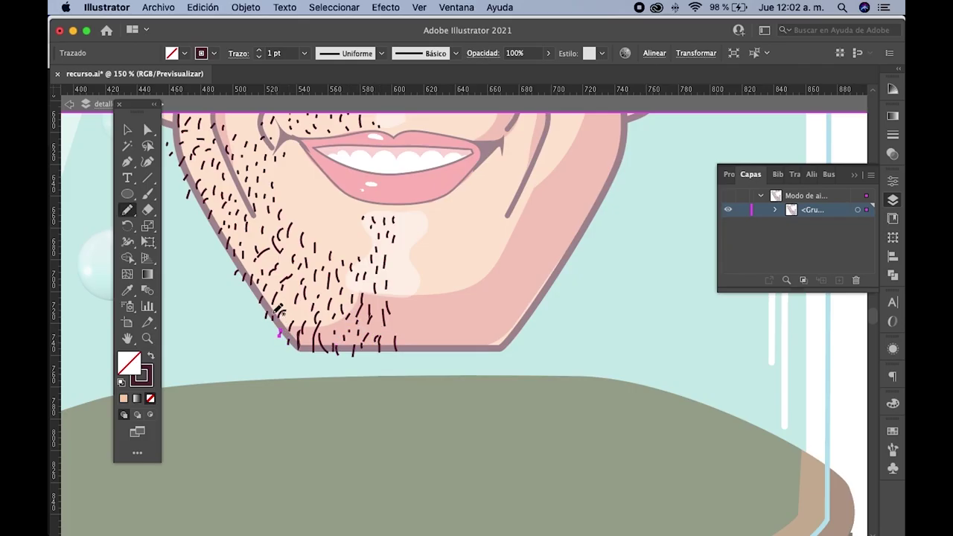
# - Draw hair strokes up the left jaw and just below the mouth
pyautogui.moveTo(262, 300); pyautogui.dragTo(260, 309)
pyautogui.moveTo(242, 261); pyautogui.dragTo(245, 272)
pyautogui.moveTo(225, 238)
pyautogui.mouseDown()
pyautogui.moveTo(220, 248)
pyautogui.moveTo(194, 207)
pyautogui.mouseUp()
pyautogui.moveTo(272, 212); pyautogui.dragTo(273, 217)
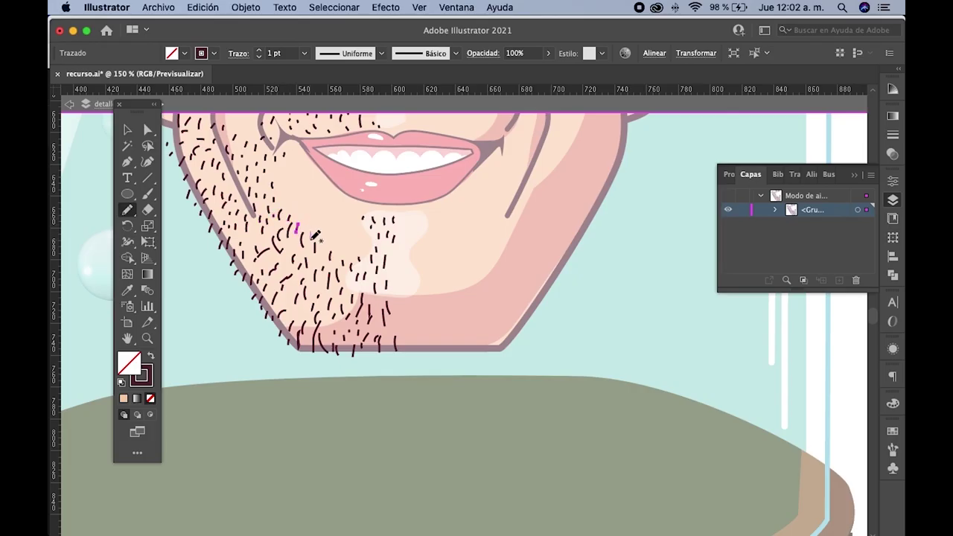
pyautogui.moveTo(320, 243); pyautogui.dragTo(335, 269)
# - Add stubble on the upper cheek and near the mouth, then zoom out to review
pyautogui.scroll(-3, 327, 264)
pyautogui.scroll(2, 315, 226)
pyautogui.scroll(-2, 256, 215)
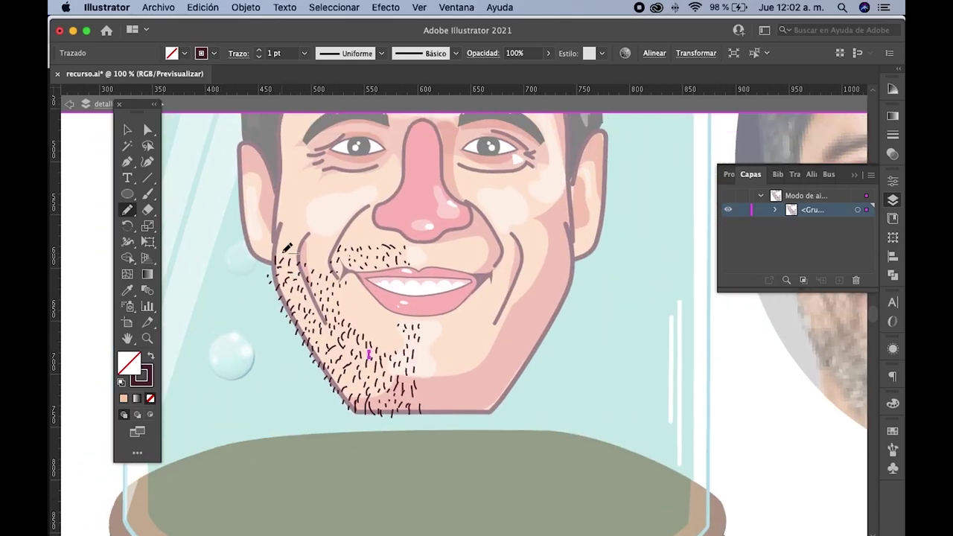
pyautogui.scroll(4, 256, 215)
pyautogui.moveTo(281, 236); pyautogui.dragTo(282, 241)
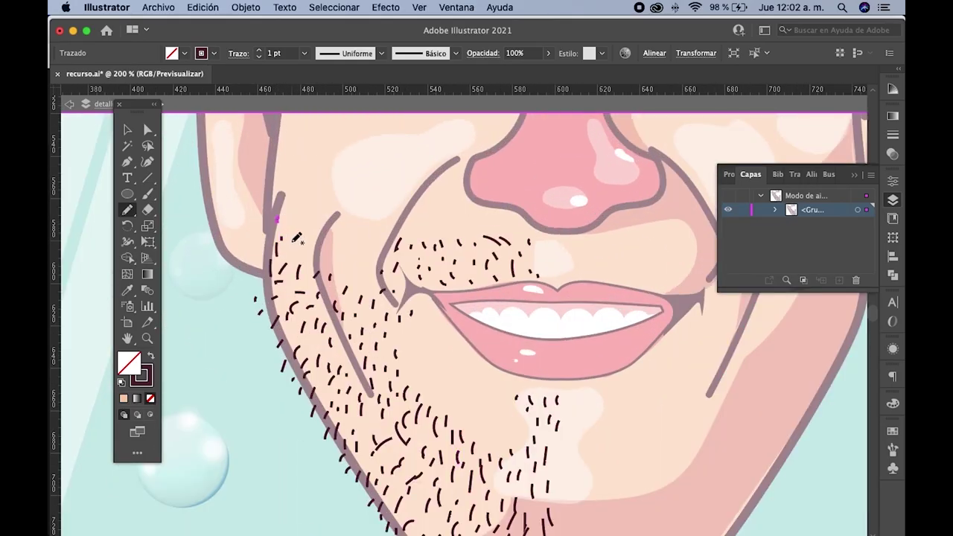
pyautogui.scroll(-4, 311, 272)
pyautogui.scroll(2, 309, 272)
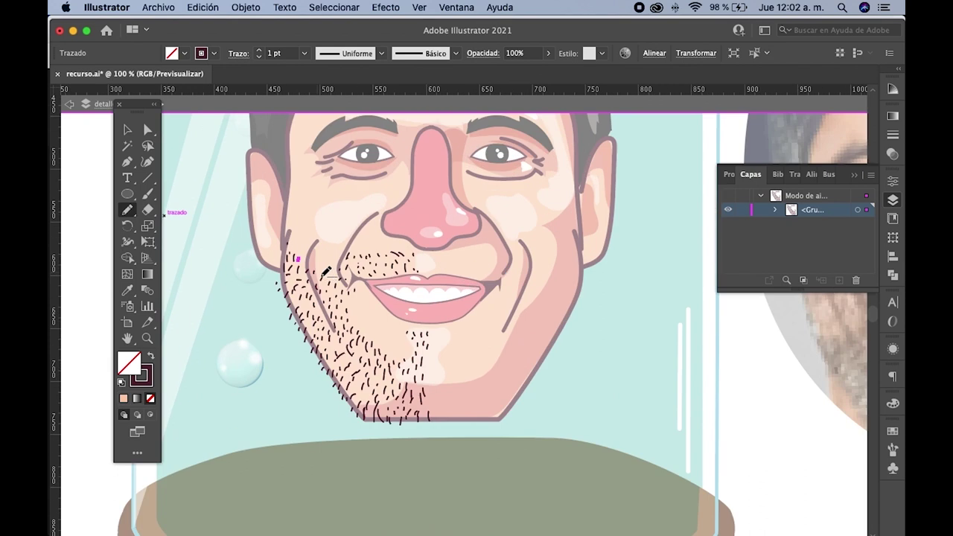
pyautogui.scroll(-2, 343, 283)
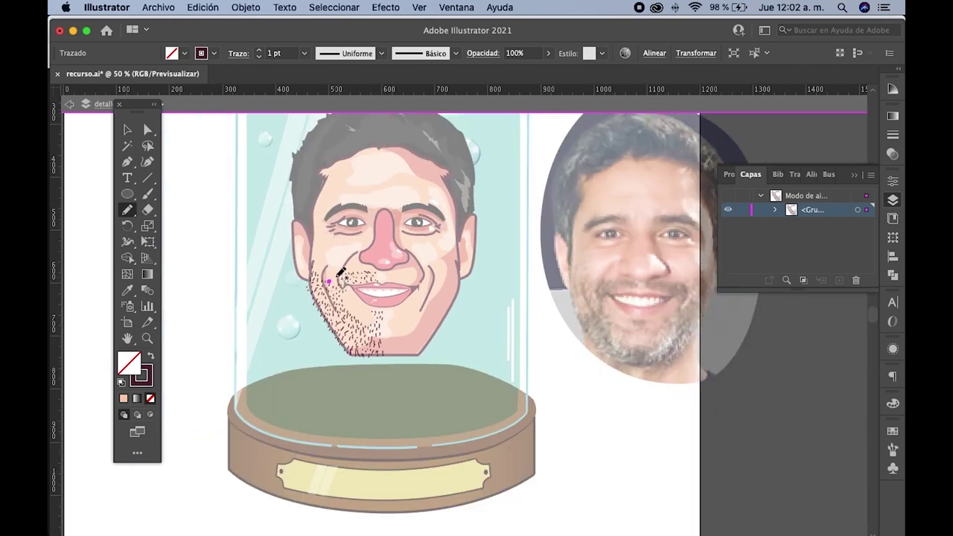
pyautogui.scroll(3, 343, 279)
pyautogui.moveTo(347, 256)
pyautogui.mouseDown()
pyautogui.moveTo(344, 266)
pyautogui.moveTo(448, 267)
pyautogui.moveTo(464, 282)
pyautogui.moveTo(457, 274)
pyautogui.moveTo(421, 291)
pyautogui.moveTo(411, 268)
pyautogui.moveTo(402, 287)
pyautogui.moveTo(356, 296)
pyautogui.mouseUp()
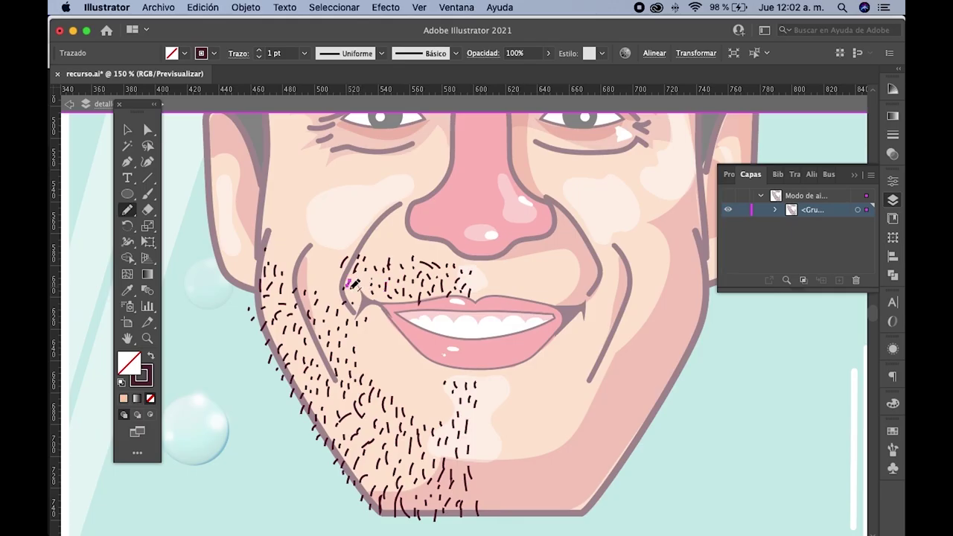
pyautogui.press('super+minus')
pyautogui.press('super+minus')
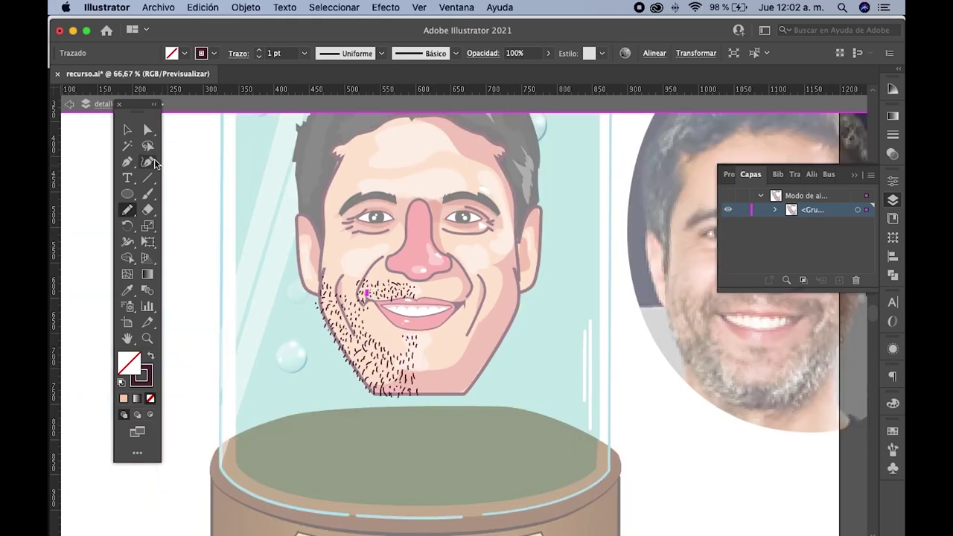
# - Select the beard stubble group and reflect a copy vertically
pyautogui.click(128, 131)
pyautogui.moveTo(291, 260)
pyautogui.mouseDown()
pyautogui.moveTo(389, 313)
pyautogui.moveTo(482, 312)
pyautogui.mouseUp()
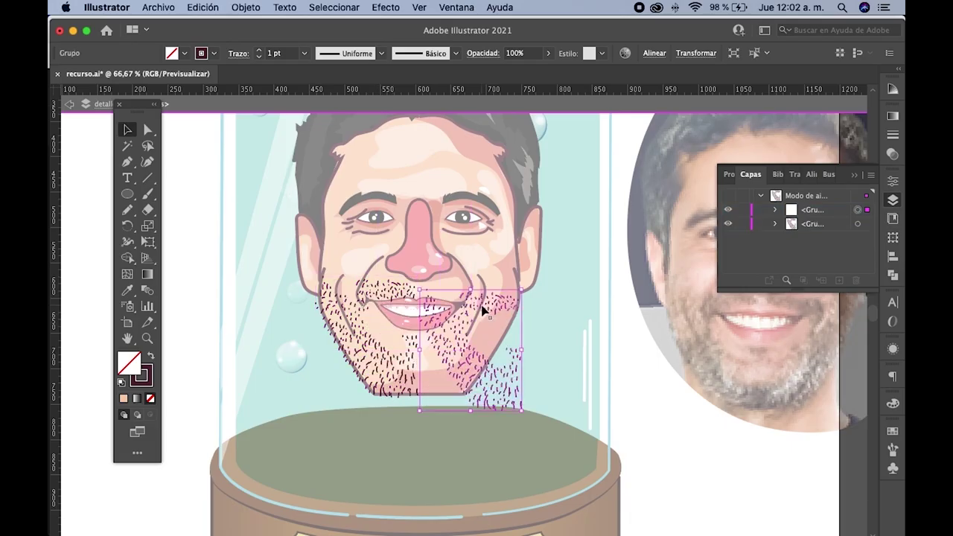
pyautogui.rightClick(482, 300)
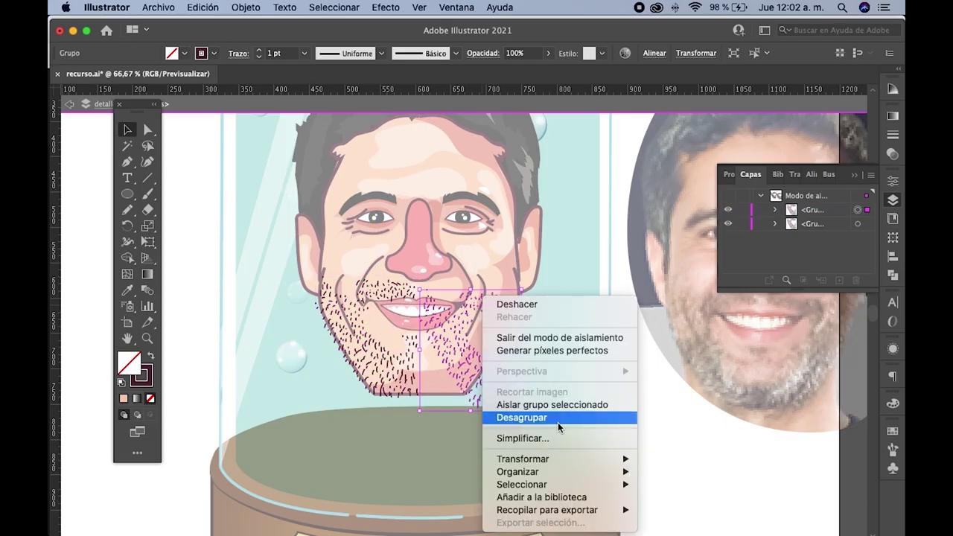
pyautogui.moveTo(523, 459)
pyautogui.click(668, 456)
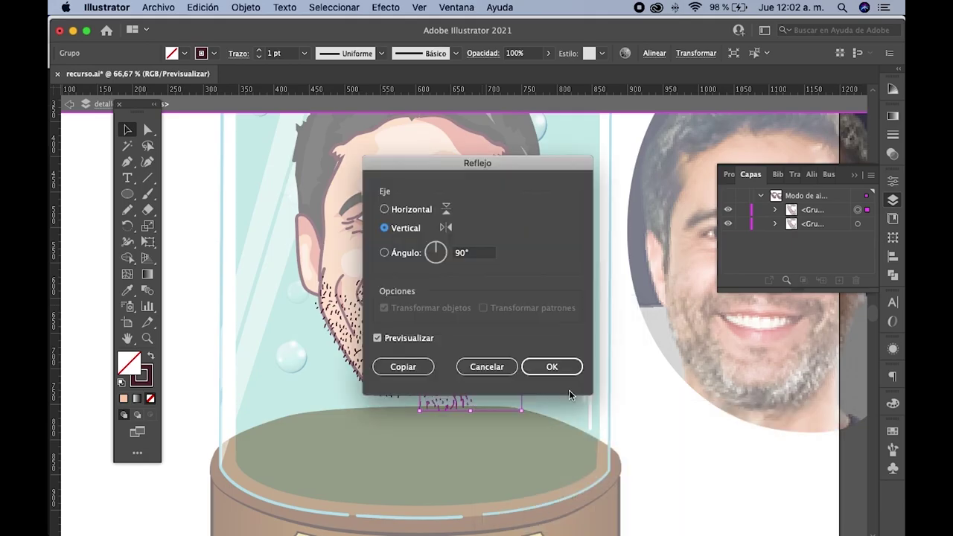
pyautogui.click(553, 367)
# - Move and nudge the mirrored stubble onto the right cheek, then deselect it
pyautogui.scroll(3, 430, 298)
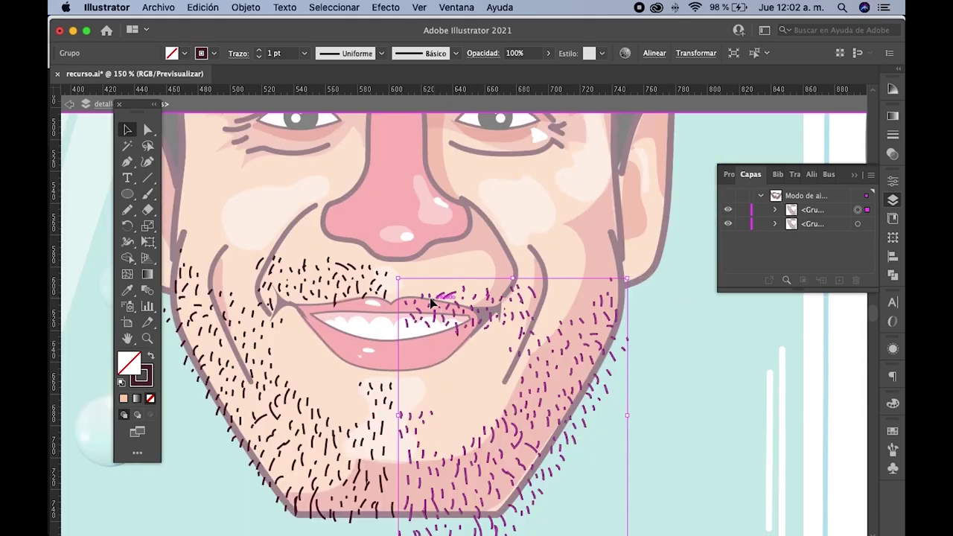
pyautogui.moveTo(429, 298); pyautogui.dragTo(414, 272)
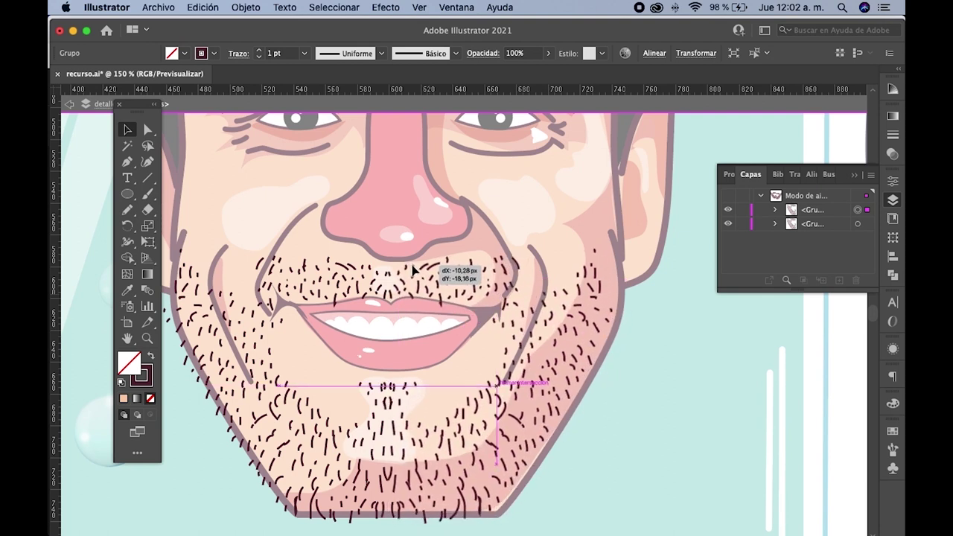
pyautogui.moveTo(415, 272); pyautogui.dragTo(415, 272)
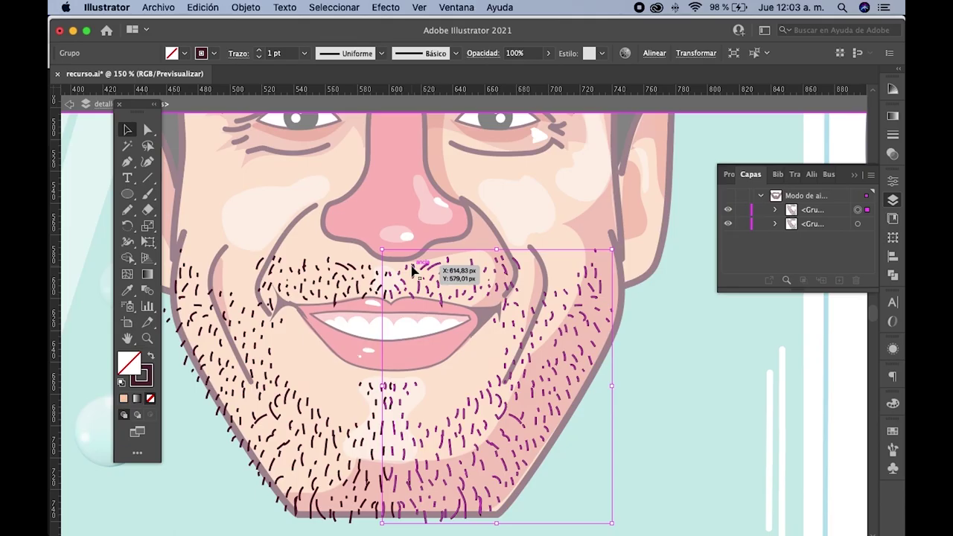
pyautogui.hotkey('shift', 'Right')
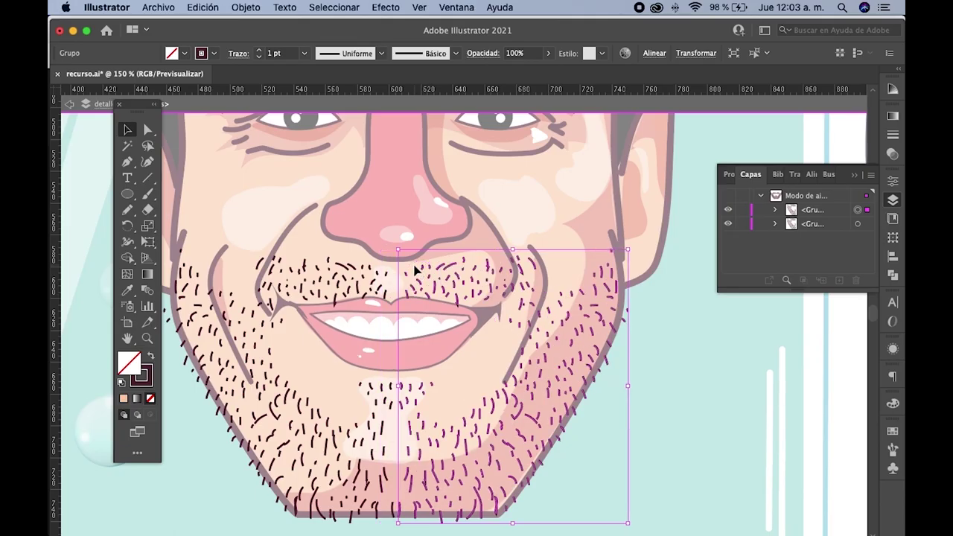
pyautogui.hotkey('shift', 'Right')
pyautogui.press('Right')
pyautogui.press('Right')
pyautogui.press('Right')
pyautogui.click(645, 350)
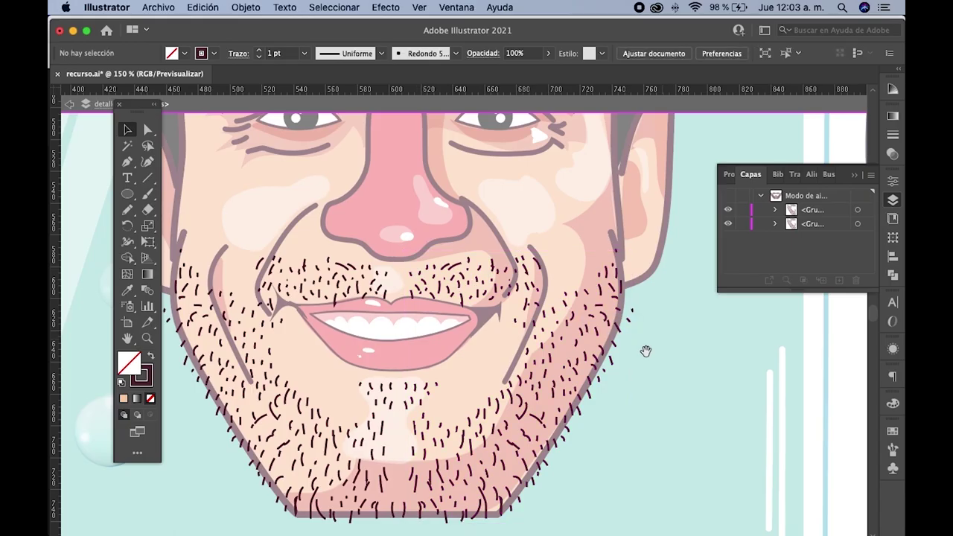
pyautogui.moveTo(646, 351); pyautogui.dragTo(613, 269)
# - Draw extra short stubble hairs on the chin and in the moustache area
pyautogui.click(128, 211)
pyautogui.moveTo(378, 326)
pyautogui.mouseDown()
pyautogui.moveTo(376, 336)
pyautogui.moveTo(362, 325)
pyautogui.moveTo(367, 316)
pyautogui.moveTo(368, 400)
pyautogui.mouseUp()
pyautogui.moveTo(369, 391)
pyautogui.mouseDown()
pyautogui.moveTo(354, 422)
pyautogui.moveTo(372, 417)
pyautogui.moveTo(378, 440)
pyautogui.moveTo(349, 438)
pyautogui.mouseUp()
pyautogui.moveTo(375, 201)
pyautogui.mouseDown()
pyautogui.moveTo(371, 214)
pyautogui.moveTo(364, 192)
pyautogui.mouseUp()
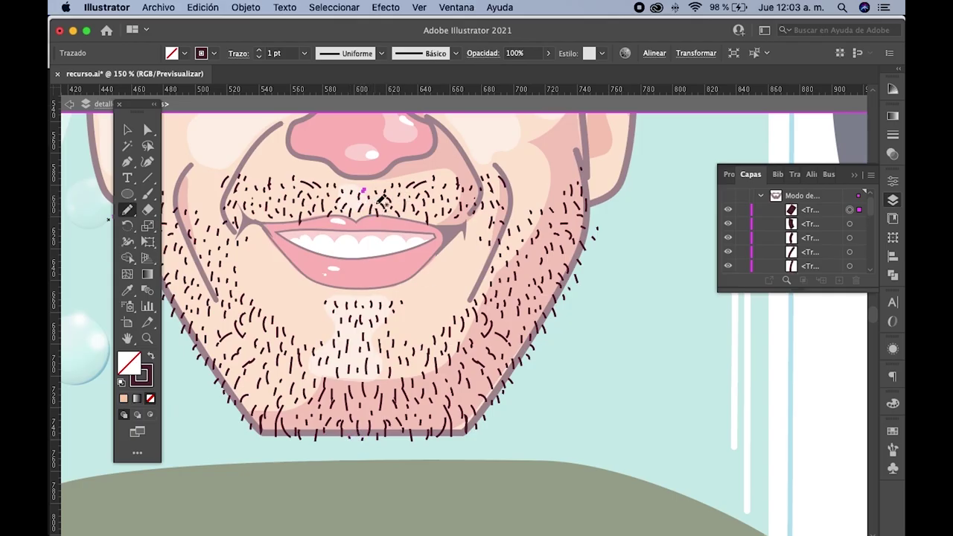
pyautogui.press('super+minus')
pyautogui.press('super+minus')
pyautogui.press('super+minus')
pyautogui.press('super+minus')
# - Give the right-side stubble group the tapered Width Profile 1
pyautogui.click(127, 131)
pyautogui.click(230, 206)
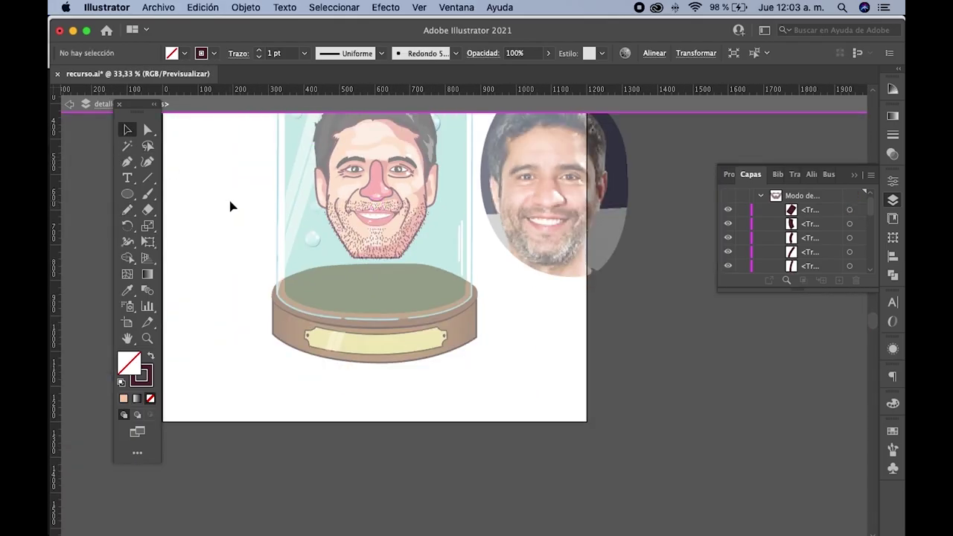
pyautogui.press('super+plus')
pyautogui.press('super+plus')
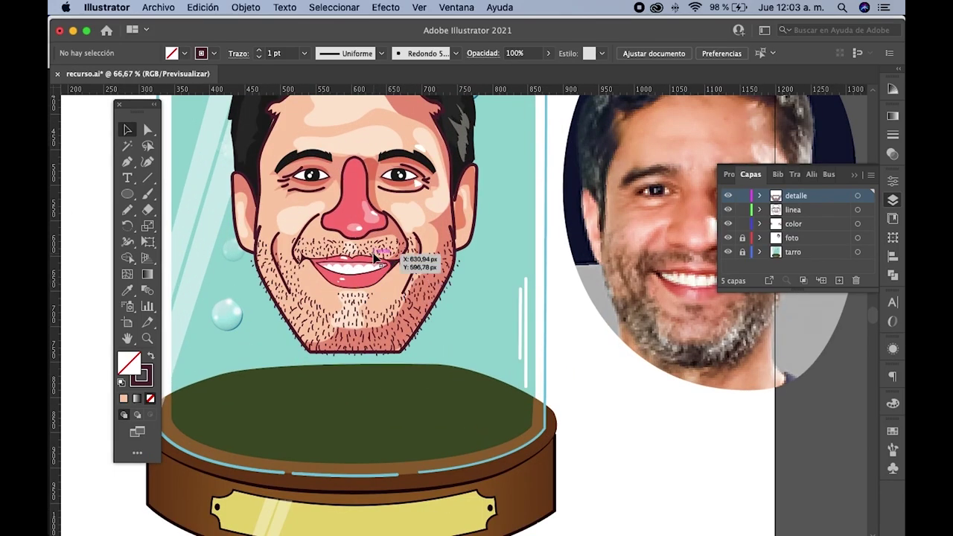
pyautogui.click(376, 257)
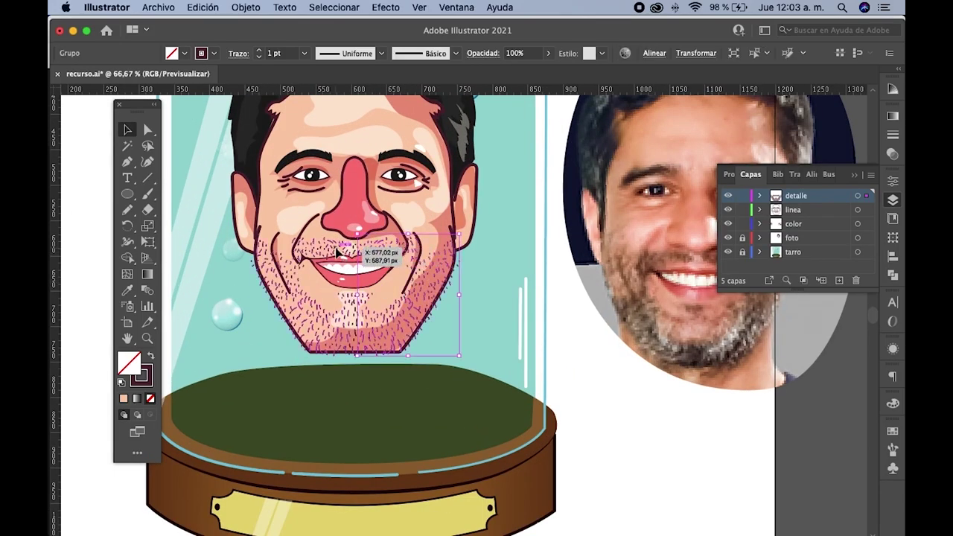
pyautogui.click(513, 332)
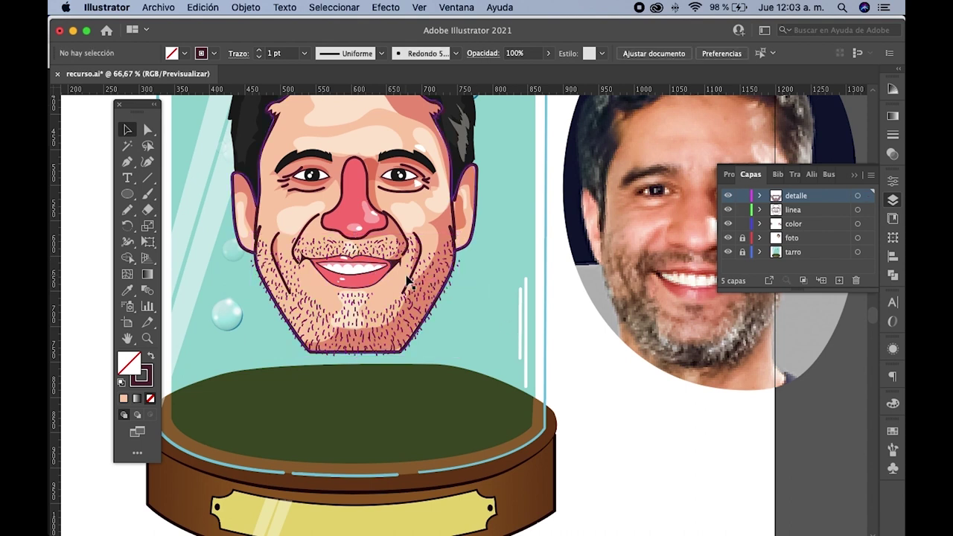
pyautogui.press('super+plus')
pyautogui.click(385, 239)
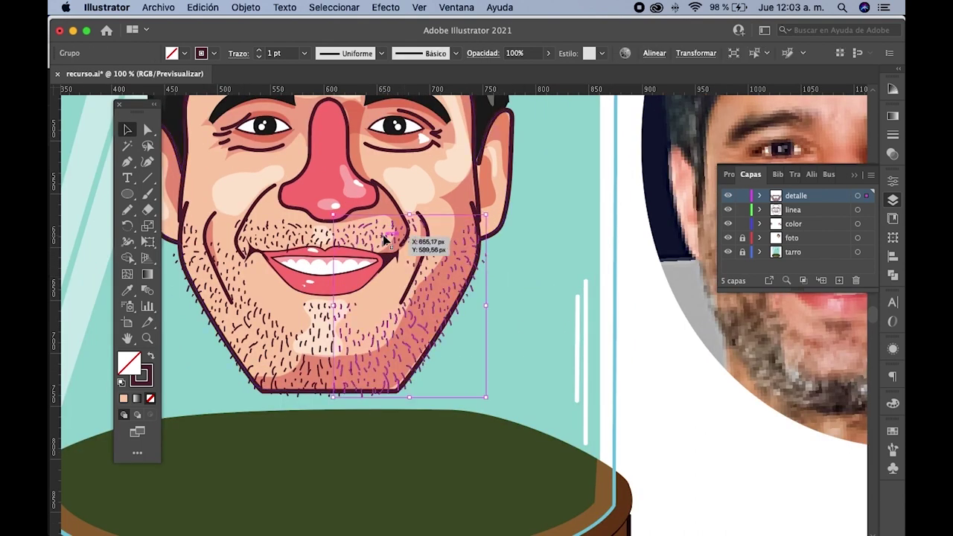
pyautogui.press('super+plus')
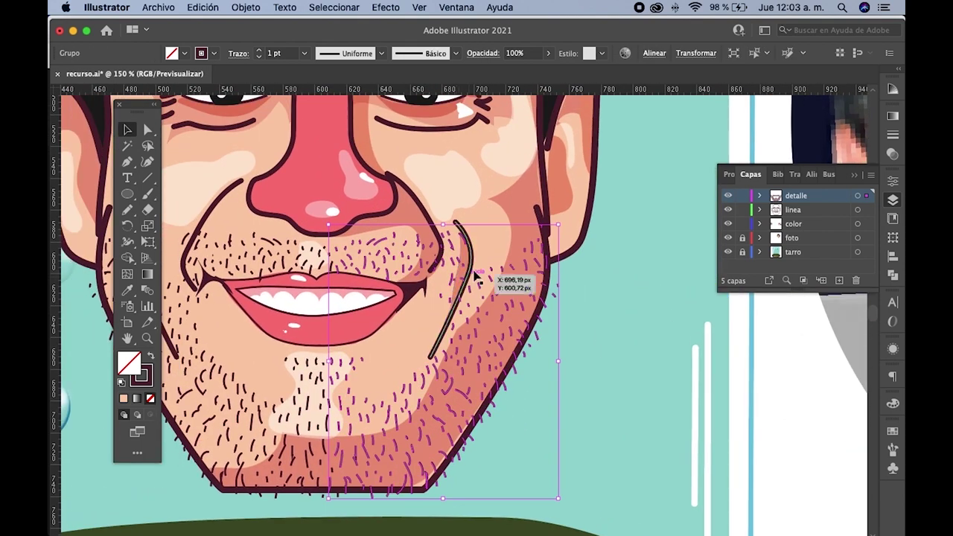
pyautogui.click(383, 55)
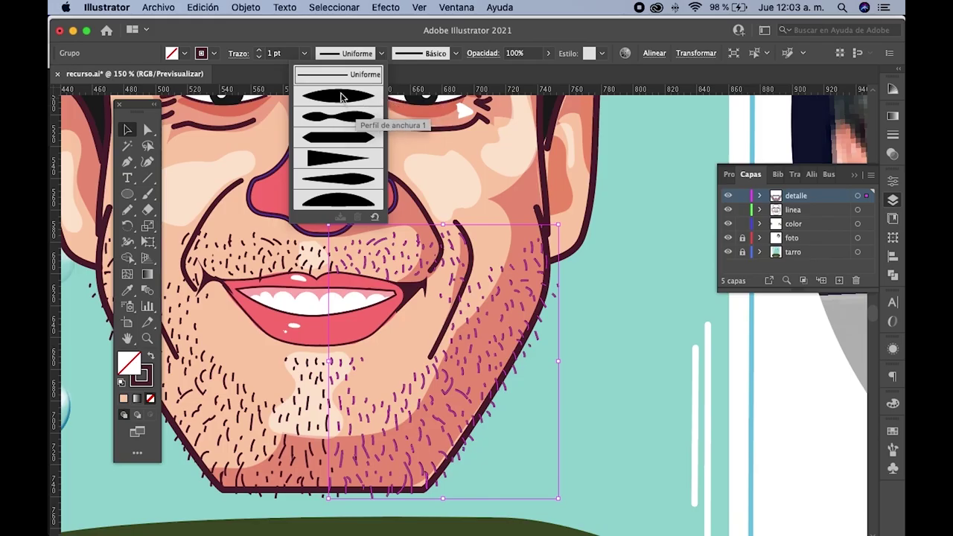
pyautogui.click(339, 95)
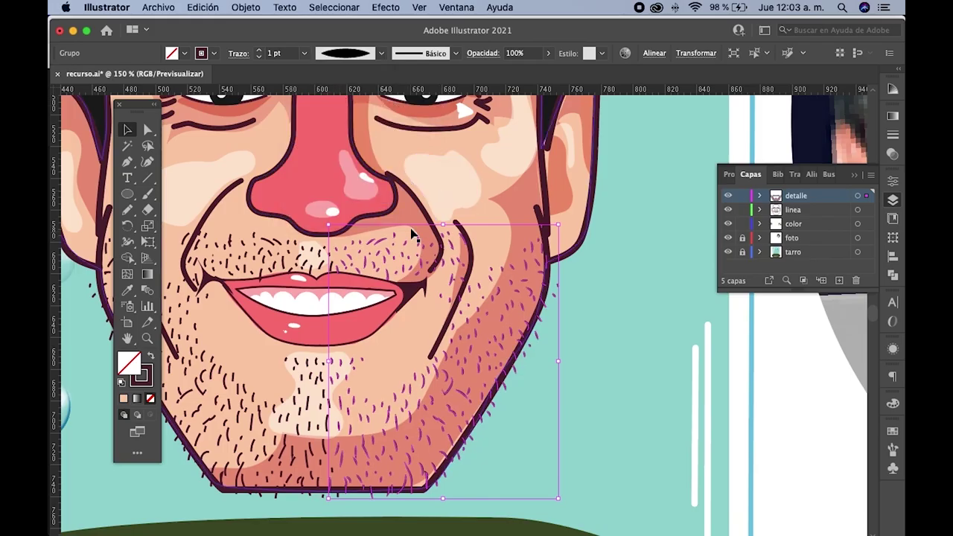
# - Apply the same tapered width profile to the left-side and moustache stubble group
pyautogui.click(404, 257)
pyautogui.scroll(5, 394, 252)
pyautogui.scroll(-5, 393, 252)
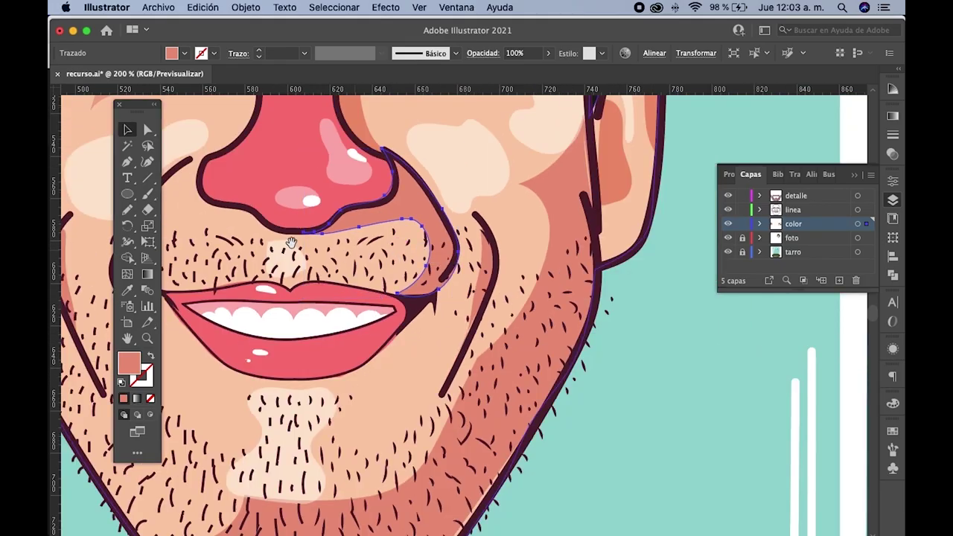
pyautogui.scroll(3, 437, 254)
pyautogui.scroll(2, 438, 253)
pyautogui.scroll(1, 440, 250)
pyautogui.scroll(2, 443, 253)
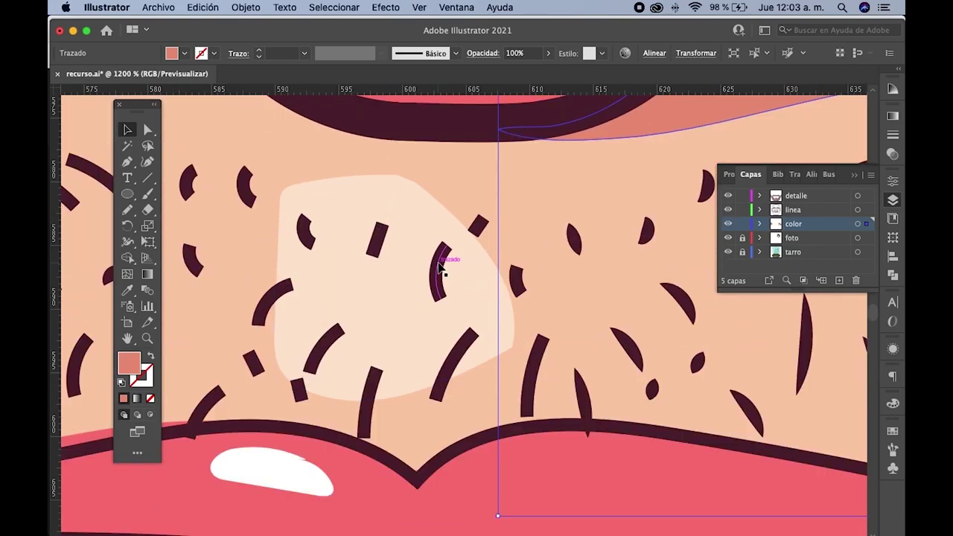
pyautogui.click(443, 259)
pyautogui.hscroll(3, 424, 268)
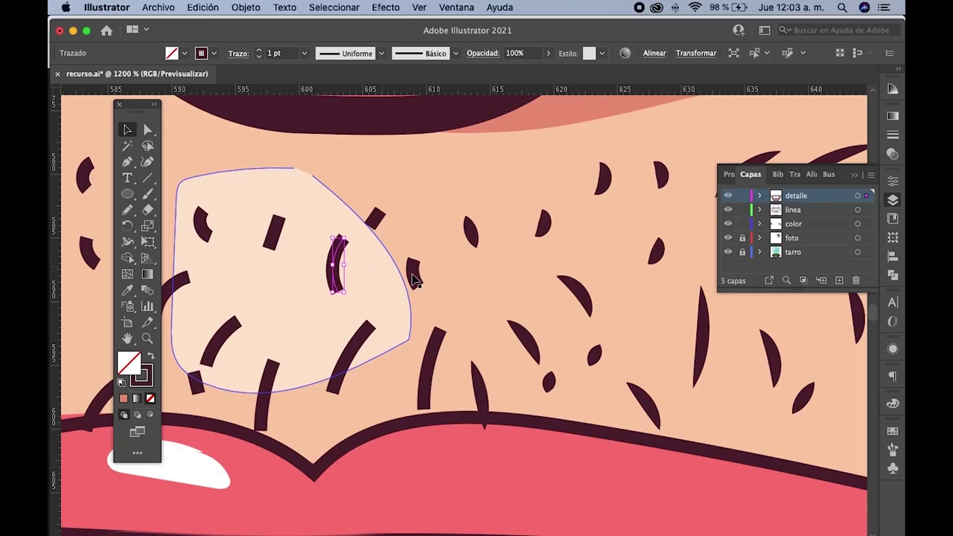
pyautogui.click(476, 238)
pyautogui.scroll(-5, 470, 253)
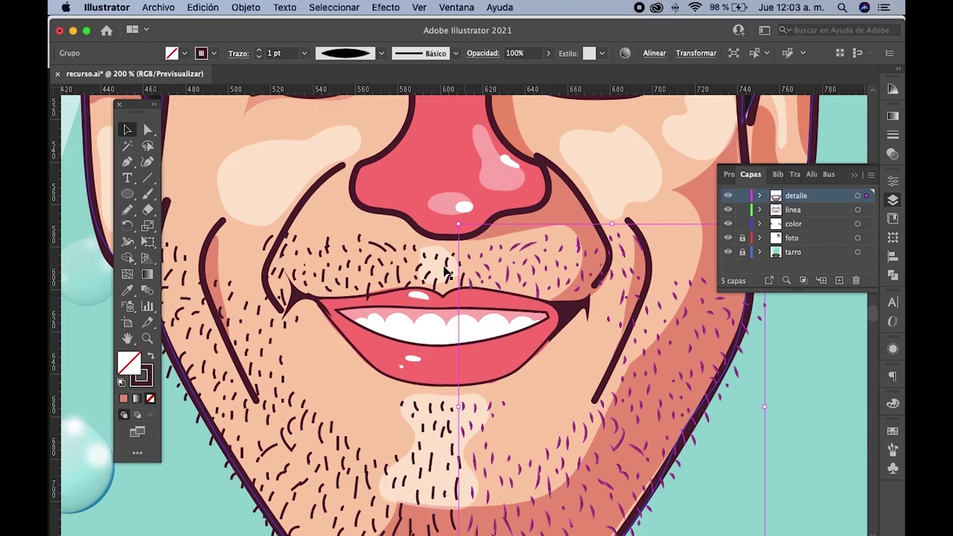
pyautogui.click(451, 261)
pyautogui.scroll(-1, 456, 298)
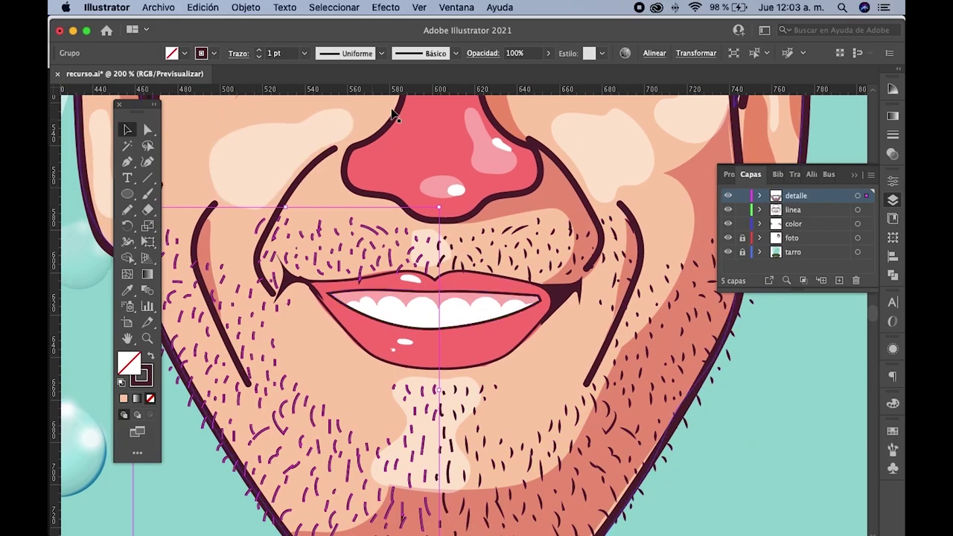
pyautogui.click(381, 53)
pyautogui.click(372, 100)
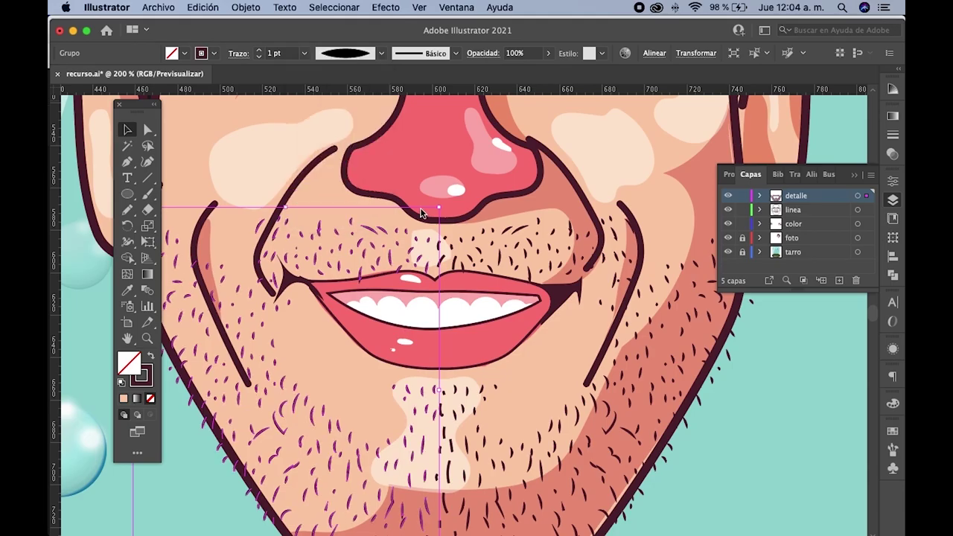
# - Select the chin's light patch, a chin hair and the face shape to inspect them
pyautogui.scroll(-3, 420, 214)
pyautogui.scroll(2, 395, 272)
pyautogui.click(396, 273)
pyautogui.scroll(2, 395, 276)
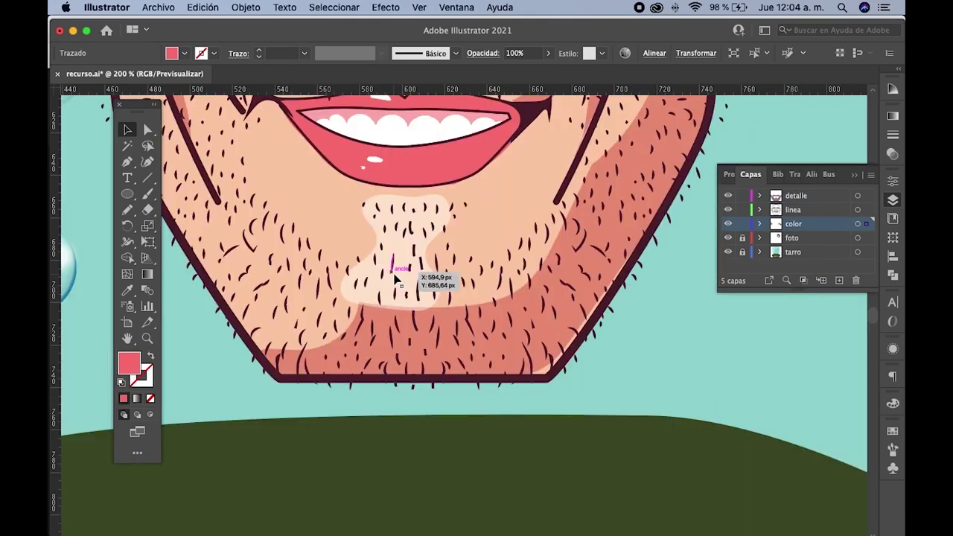
pyautogui.scroll(1, 395, 278)
pyautogui.click(431, 261)
pyautogui.scroll(-1, 429, 260)
pyautogui.scroll(-1, 426, 258)
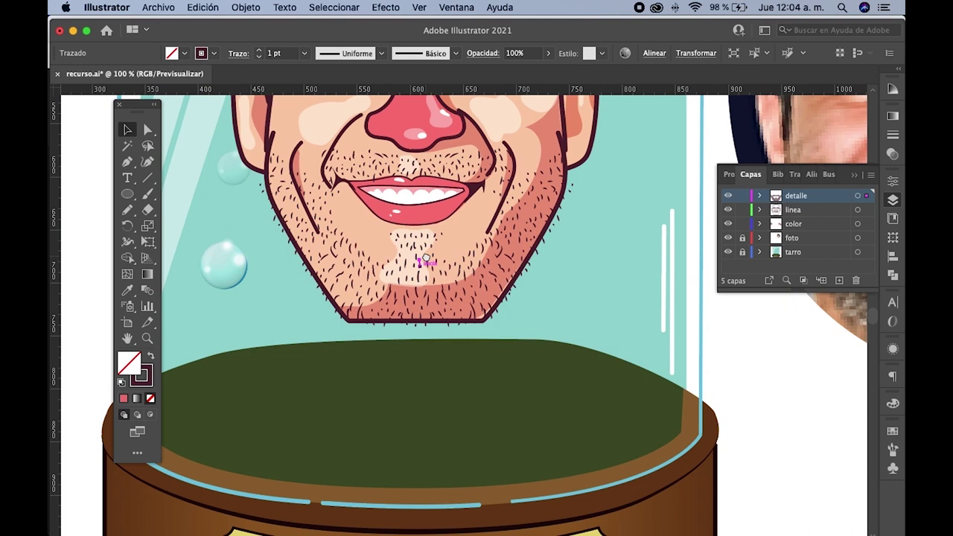
pyautogui.scroll(-1, 426, 258)
pyautogui.click(457, 271)
pyautogui.scroll(-1, 437, 308)
pyautogui.scroll(-1, 434, 308)
pyautogui.hscroll(1, 447, 312)
pyautogui.scroll(1, 521, 318)
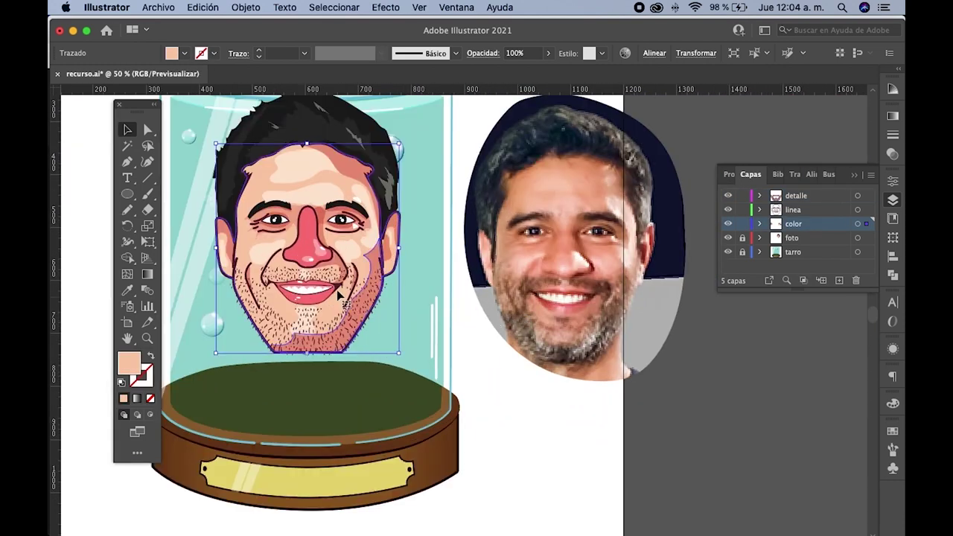
# - Draw one more hair stroke on the chin
pyautogui.click(128, 211)
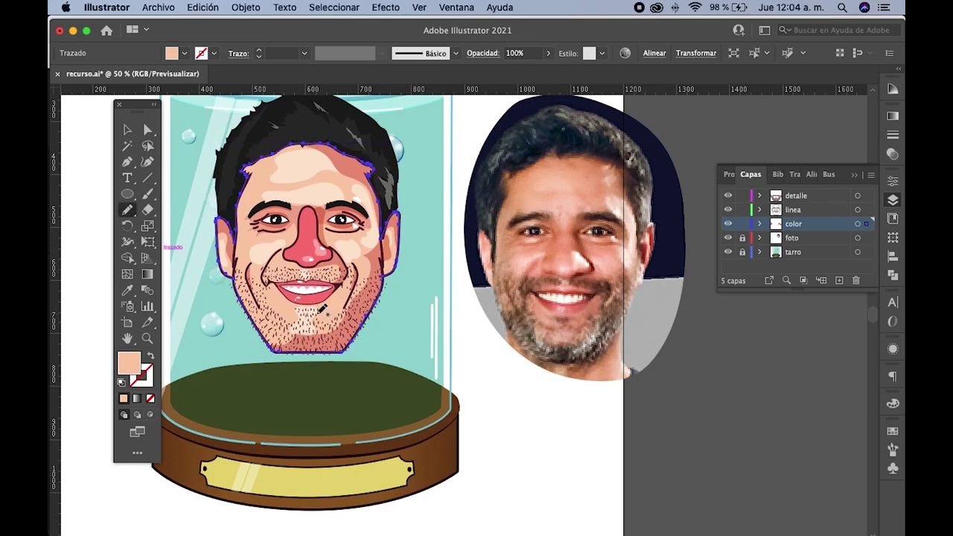
pyautogui.scroll(1, 322, 310)
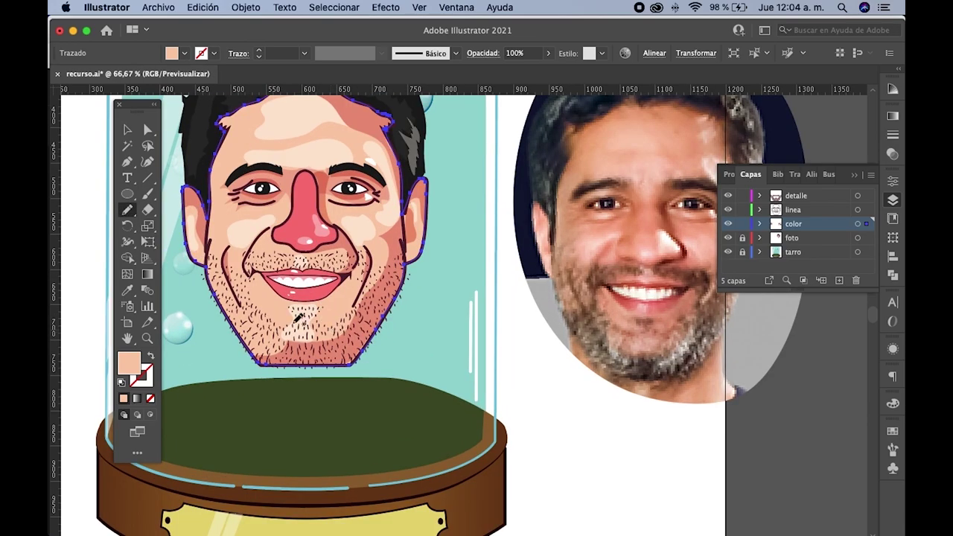
pyautogui.hscroll(-2, 298, 318)
pyautogui.press('v')
pyautogui.scroll(1, 309, 314)
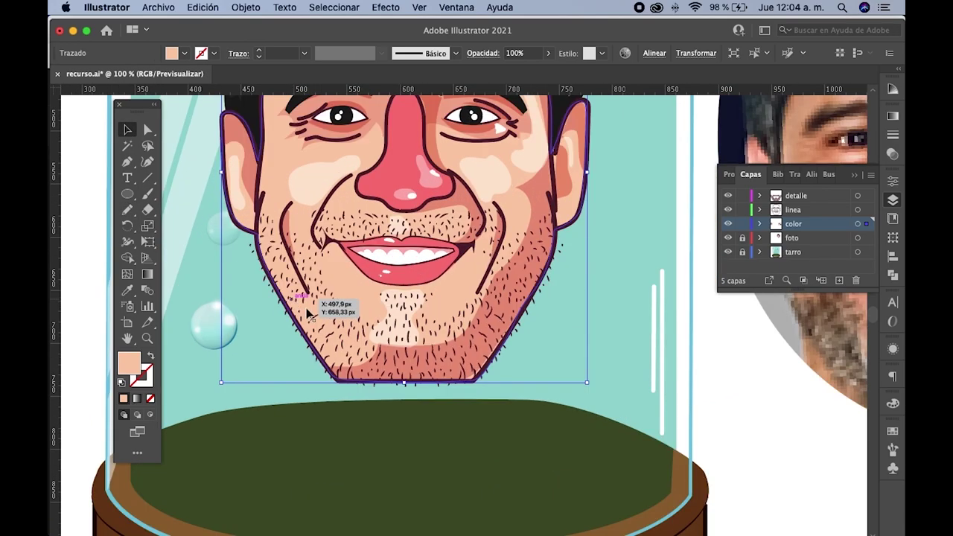
pyautogui.click(307, 316)
pyautogui.click(268, 344)
pyautogui.click(128, 211)
pyautogui.scroll(2, 363, 342)
pyautogui.scroll(2, 377, 332)
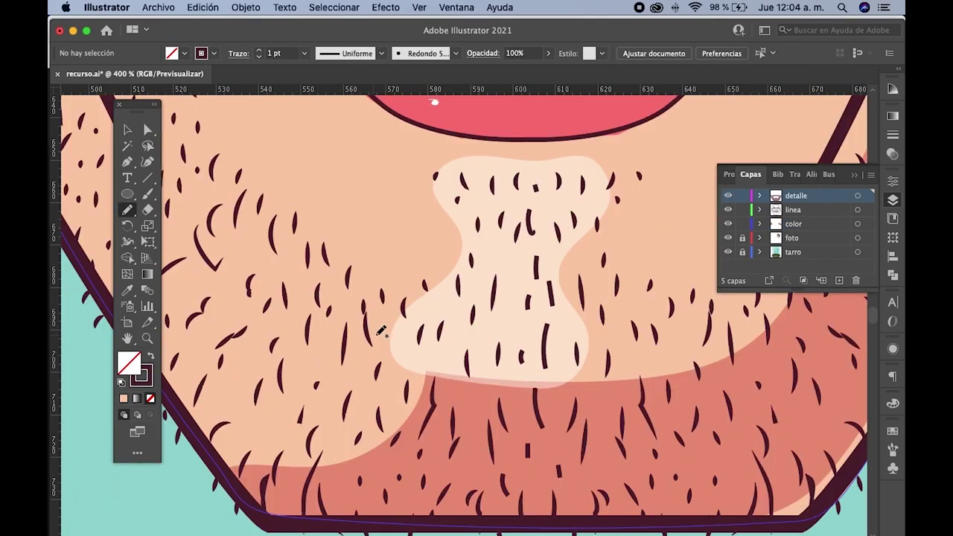
pyautogui.moveTo(361, 274); pyautogui.dragTo(358, 289)
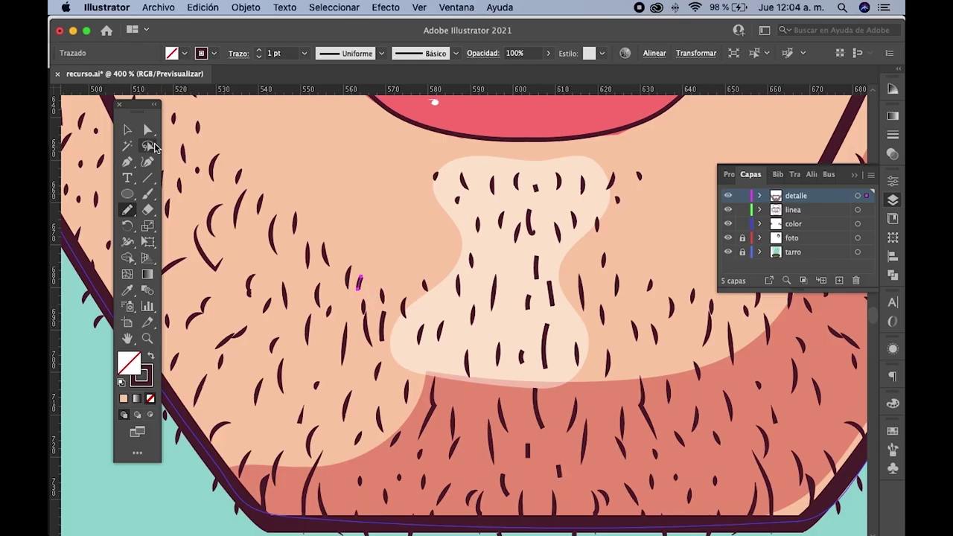
# - Group the new chin stroke with a neighbouring hair and isolate the stubble group
pyautogui.click(128, 130)
pyautogui.keyDown('shift'); pyautogui.click(385, 328); pyautogui.keyUp('shift')
pyautogui.hotkey('ctrl', 'g')
pyautogui.scroll(-5, 389, 339)
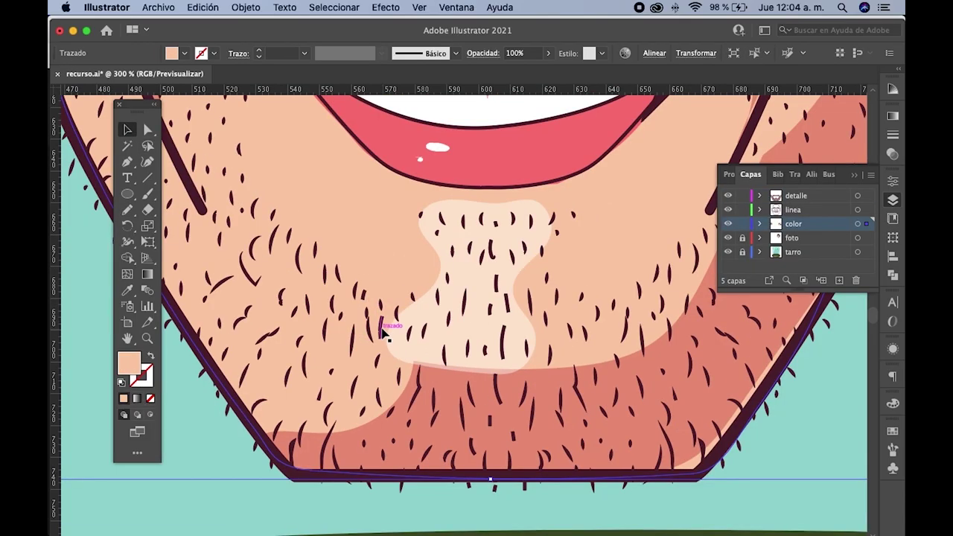
pyautogui.doubleClick(380, 322)
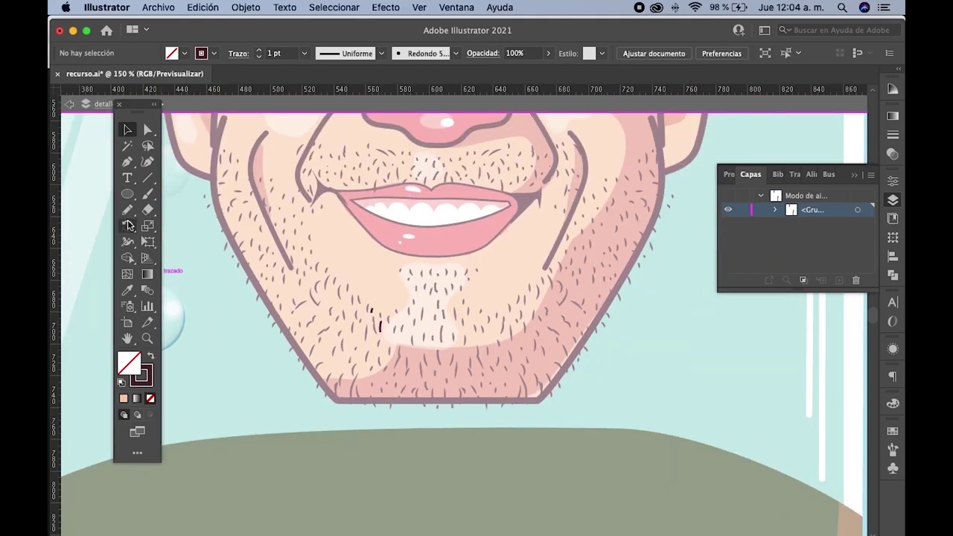
# - With the Pencil, draw short stubble hairs along the beard, lower cheek and left jaw
pyautogui.click(127, 210)
pyautogui.scroll(-1, 451, 365)
pyautogui.scroll(-1, 358, 392)
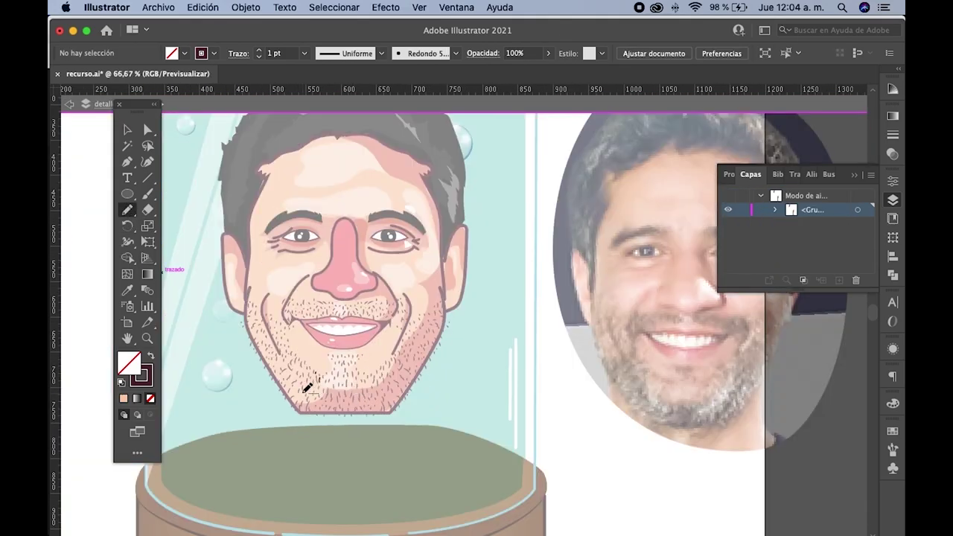
pyautogui.scroll(1, 306, 388)
pyautogui.moveTo(322, 373); pyautogui.dragTo(314, 365)
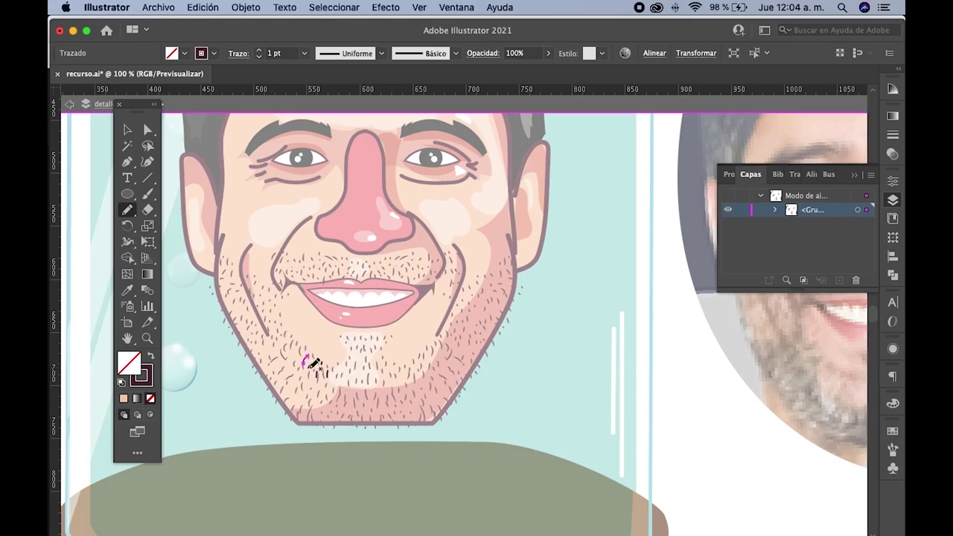
pyautogui.moveTo(329, 381)
pyautogui.mouseDown()
pyautogui.moveTo(327, 372)
pyautogui.moveTo(335, 375)
pyautogui.moveTo(290, 341)
pyautogui.mouseUp()
pyautogui.moveTo(332, 403); pyautogui.dragTo(334, 388)
pyautogui.moveTo(289, 351); pyautogui.dragTo(283, 329)
pyautogui.moveTo(394, 395)
pyautogui.mouseDown()
pyautogui.moveTo(280, 393)
pyautogui.moveTo(409, 395)
pyautogui.mouseUp()
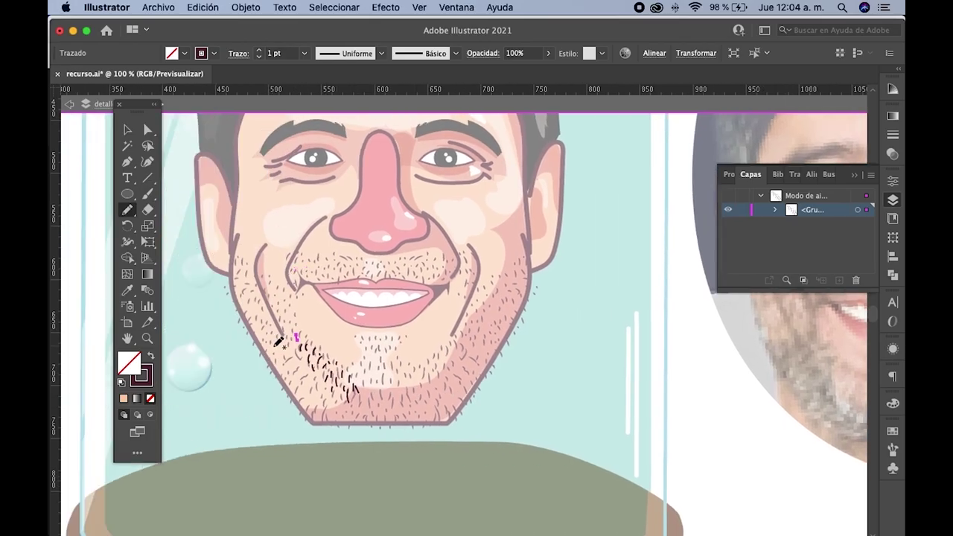
pyautogui.moveTo(272, 348); pyautogui.dragTo(261, 338)
pyautogui.moveTo(242, 301); pyautogui.dragTo(239, 292)
pyautogui.moveTo(271, 344); pyautogui.dragTo(266, 335)
# - Add more short stubble hairs across the chin and the right jawline
pyautogui.moveTo(352, 393); pyautogui.dragTo(339, 342)
pyautogui.scroll(2, 313, 365)
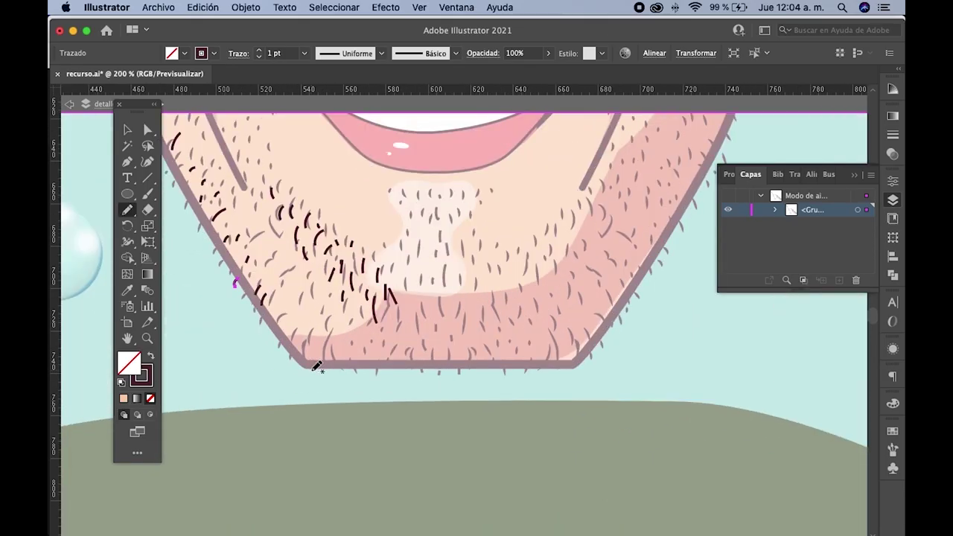
pyautogui.scroll(-2, 347, 368)
pyautogui.scroll(-2, 366, 378)
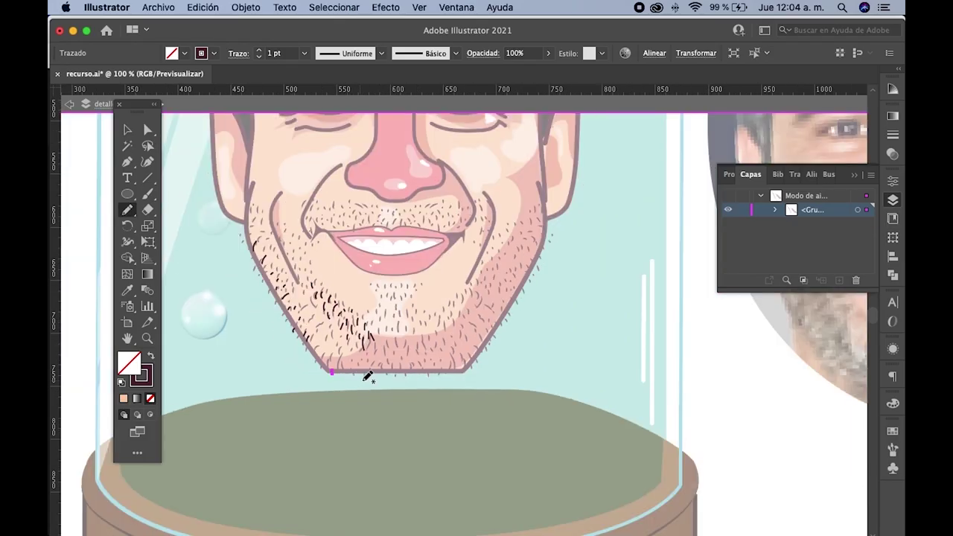
pyautogui.scroll(1, 358, 372)
pyautogui.scroll(2, 350, 363)
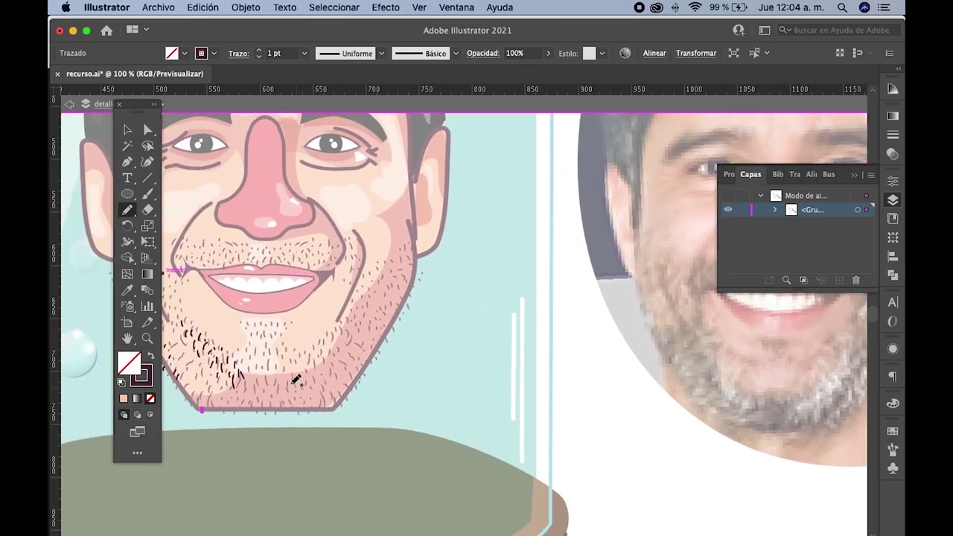
pyautogui.moveTo(322, 353)
pyautogui.mouseDown()
pyautogui.moveTo(320, 363)
pyautogui.moveTo(344, 343)
pyautogui.moveTo(326, 351)
pyautogui.moveTo(321, 373)
pyautogui.moveTo(292, 382)
pyautogui.moveTo(460, 354)
pyautogui.mouseUp()
pyautogui.hscroll(5, 283, 383)
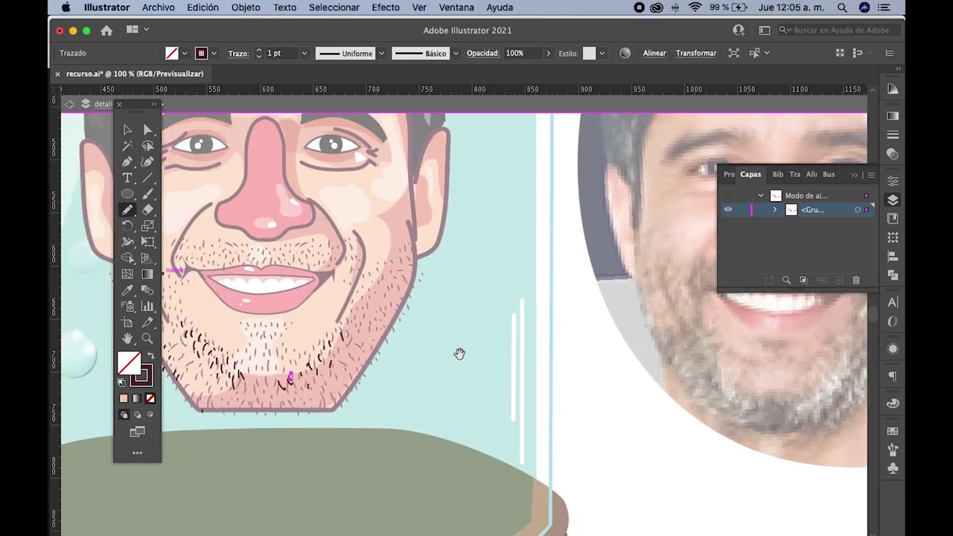
pyautogui.moveTo(376, 340); pyautogui.dragTo(377, 331)
pyautogui.moveTo(403, 285); pyautogui.dragTo(402, 278)
pyautogui.moveTo(395, 311)
pyautogui.mouseDown()
pyautogui.moveTo(393, 302)
pyautogui.moveTo(351, 388)
pyautogui.mouseUp()
pyautogui.moveTo(367, 329); pyautogui.dragTo(356, 342)
pyautogui.moveTo(391, 299); pyautogui.dragTo(388, 305)
pyautogui.scroll(-1, 409, 324)
# - Draw short moustache hairs above the upper lip and near the mouth corners
pyautogui.click(127, 130)
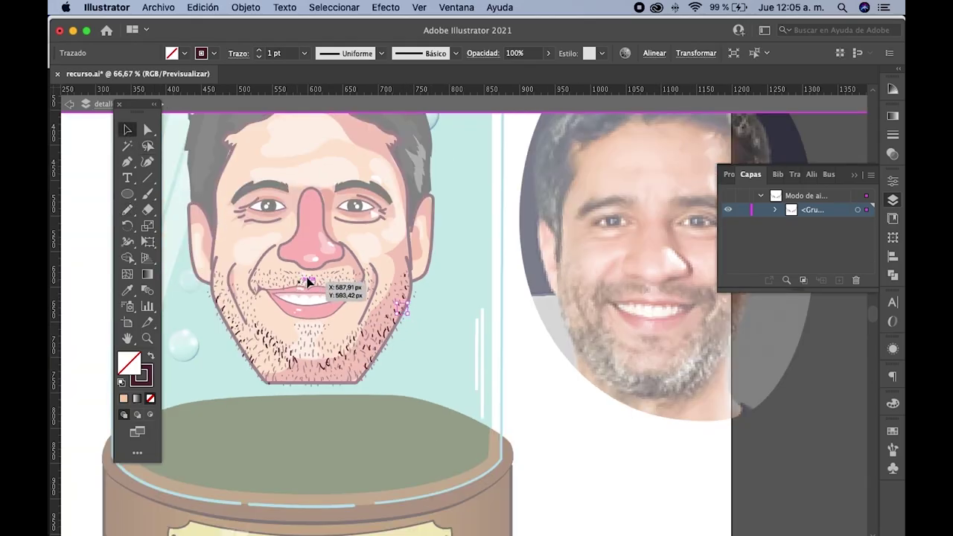
pyautogui.scroll(1, 647, 310)
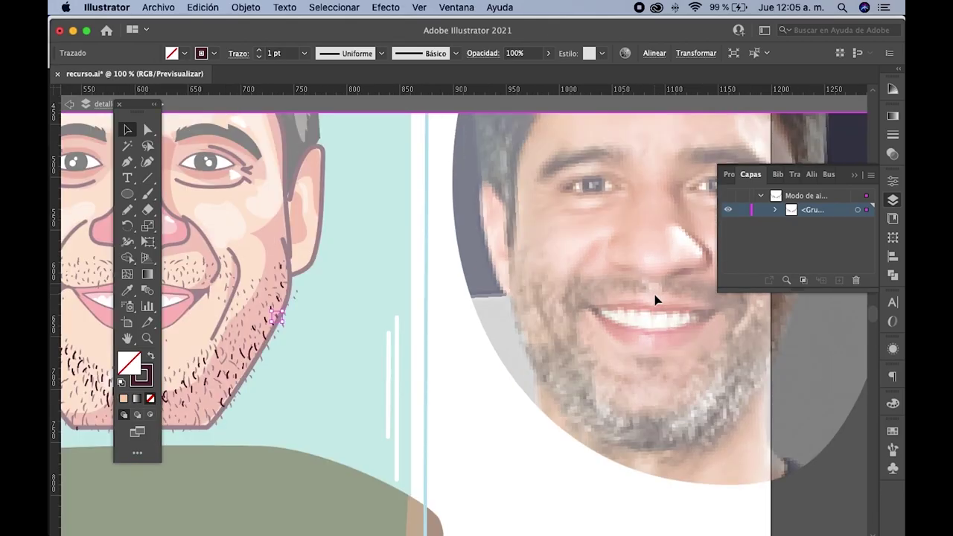
pyautogui.scroll(1, 466, 302)
pyautogui.scroll(1, 536, 316)
pyautogui.scroll(-1, 418, 325)
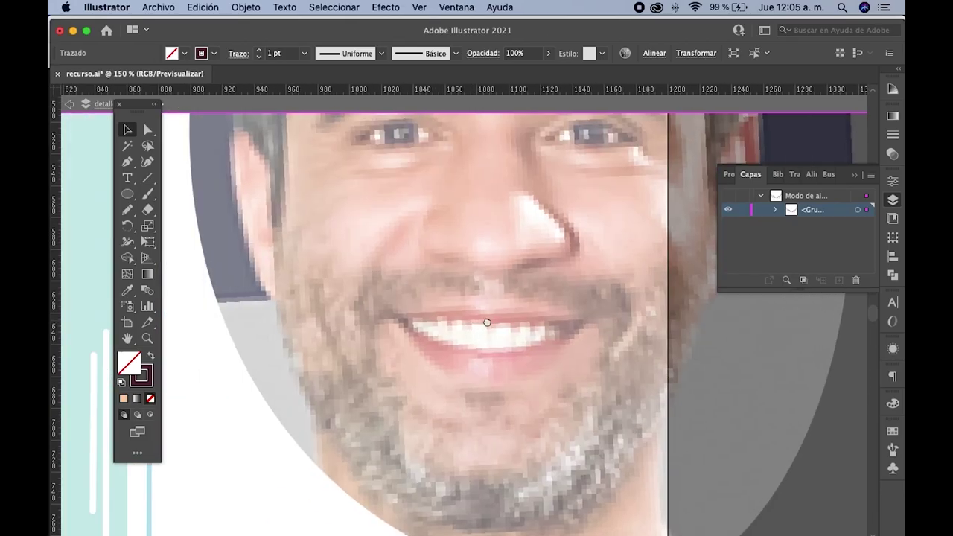
pyautogui.scroll(-1, 487, 330)
pyautogui.scroll(-1, 576, 319)
pyautogui.scroll(2, 481, 323)
pyautogui.scroll(2, 481, 323)
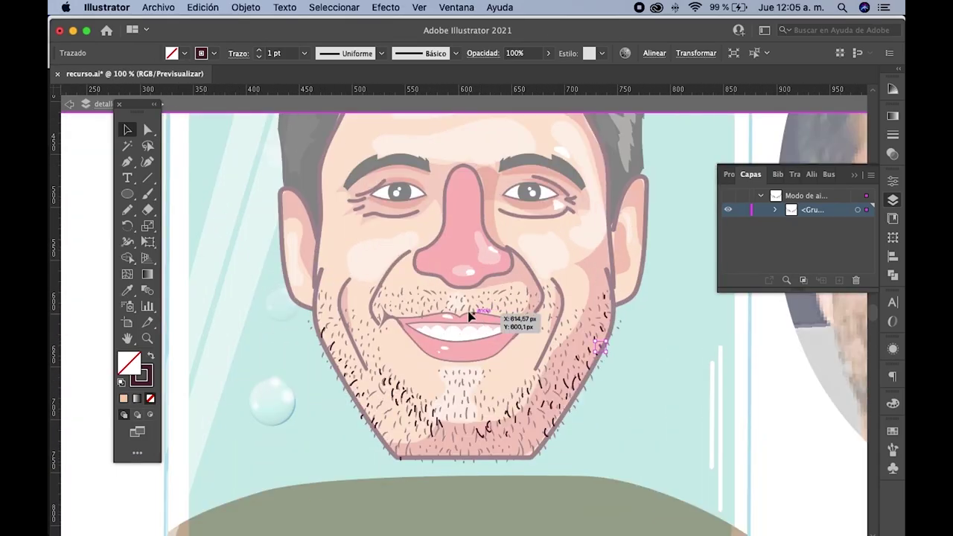
pyautogui.scroll(1, 473, 315)
pyautogui.click(135, 213)
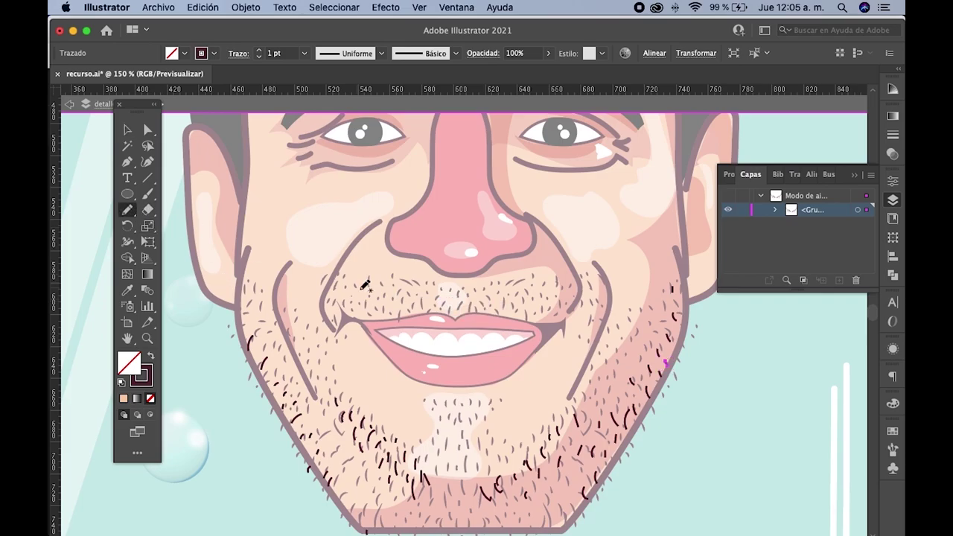
pyautogui.moveTo(385, 285)
pyautogui.mouseDown()
pyautogui.moveTo(383, 294)
pyautogui.moveTo(406, 295)
pyautogui.moveTo(339, 297)
pyautogui.mouseUp()
pyautogui.moveTo(424, 290); pyautogui.dragTo(422, 300)
pyautogui.moveTo(330, 300); pyautogui.dragTo(329, 311)
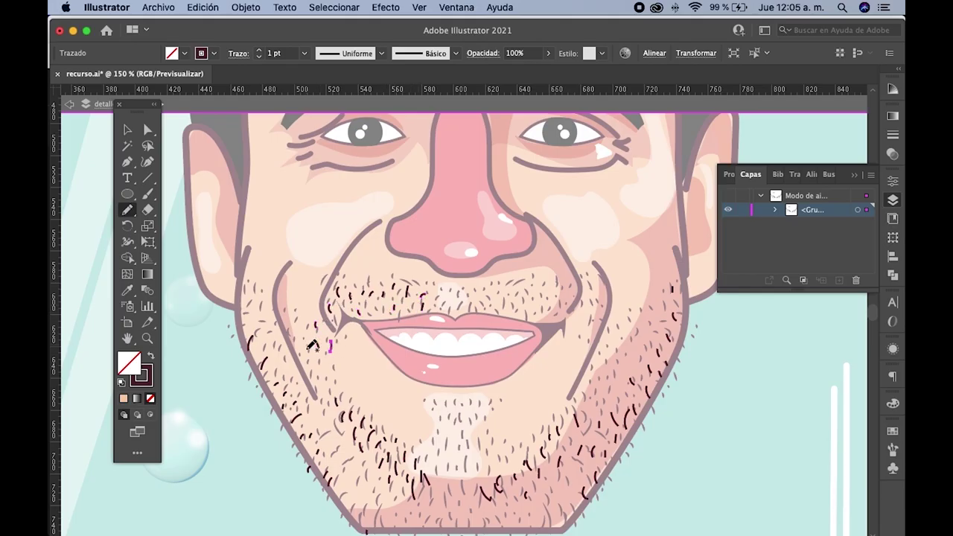
pyautogui.moveTo(433, 297)
pyautogui.mouseDown()
pyautogui.moveTo(430, 305)
pyautogui.moveTo(431, 293)
pyautogui.moveTo(460, 314)
pyautogui.moveTo(472, 310)
pyautogui.moveTo(456, 337)
pyautogui.moveTo(481, 342)
pyautogui.moveTo(517, 332)
pyautogui.mouseUp()
pyautogui.hscroll(5, 467, 299)
pyautogui.hotkey('ctrl', '-')
pyautogui.hotkey('ctrl', '-')
# - Exit isolation mode and give the selected beard hair group a white stroke
pyautogui.click(128, 130)
pyautogui.doubleClick(206, 210)
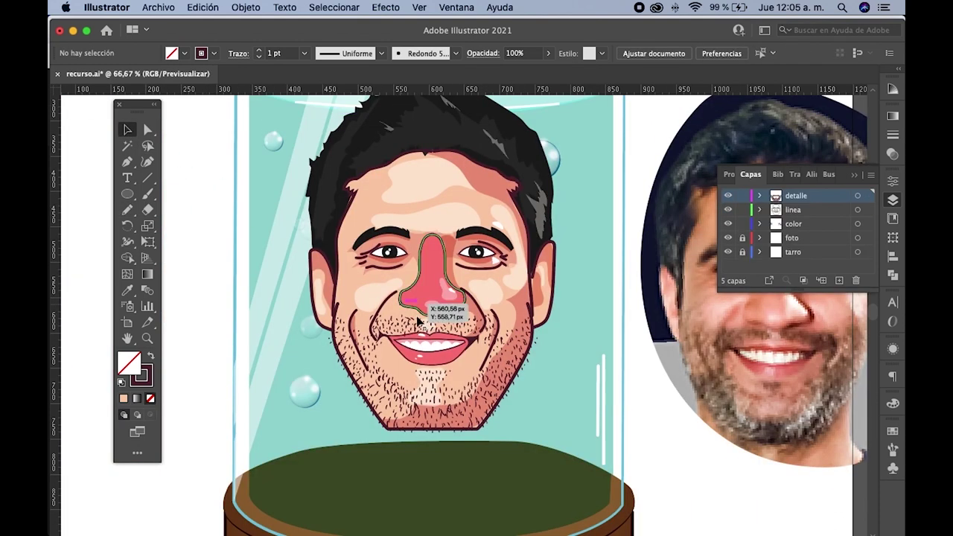
pyautogui.click(418, 336)
pyautogui.hotkey('ctrl', '+')
pyautogui.hotkey('ctrl', '+')
pyautogui.hotkey('ctrl', '+')
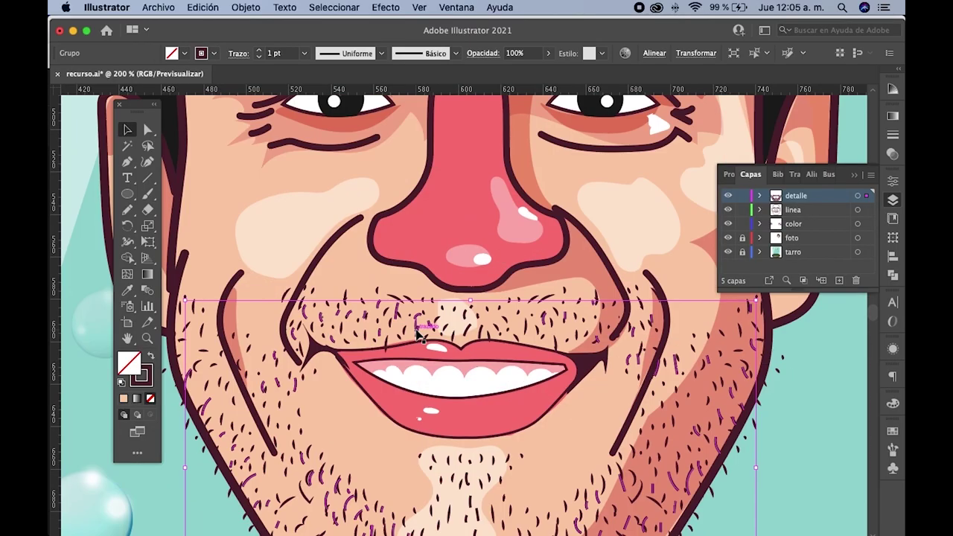
pyautogui.click(893, 403)
pyautogui.click(733, 439)
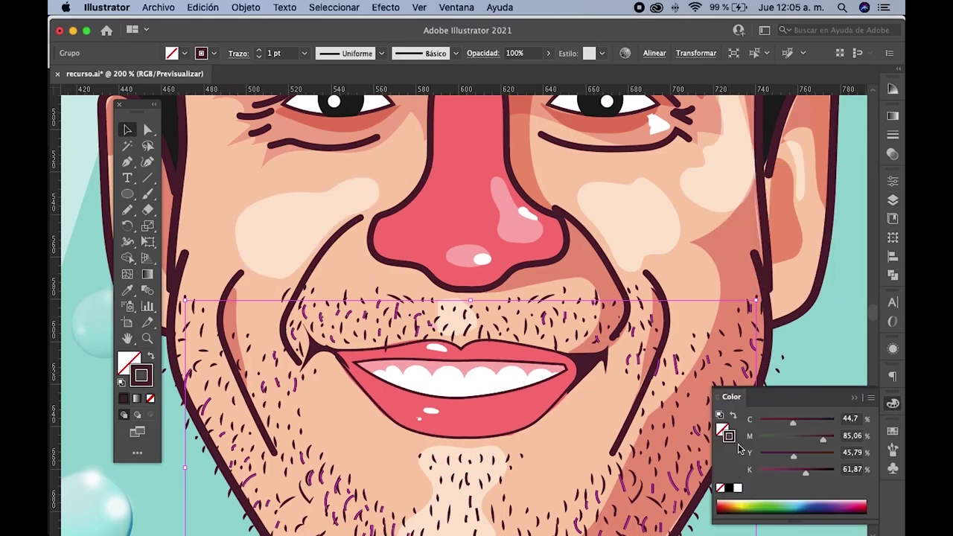
pyautogui.click(738, 487)
# - Check the stroke width profile list, then select the face's skin shape
pyautogui.click(381, 53)
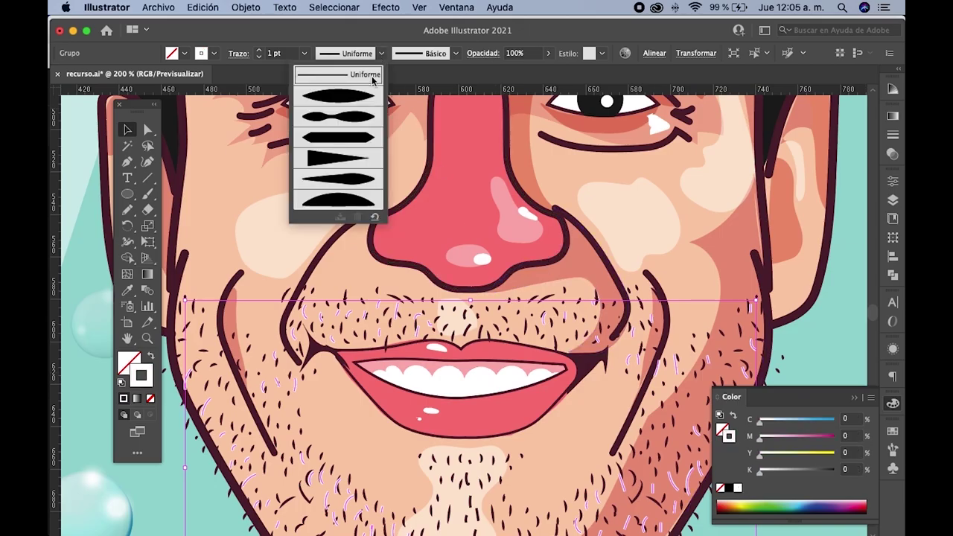
pyautogui.click(373, 80)
pyautogui.click(372, 228)
pyautogui.scroll(-3, 380, 246)
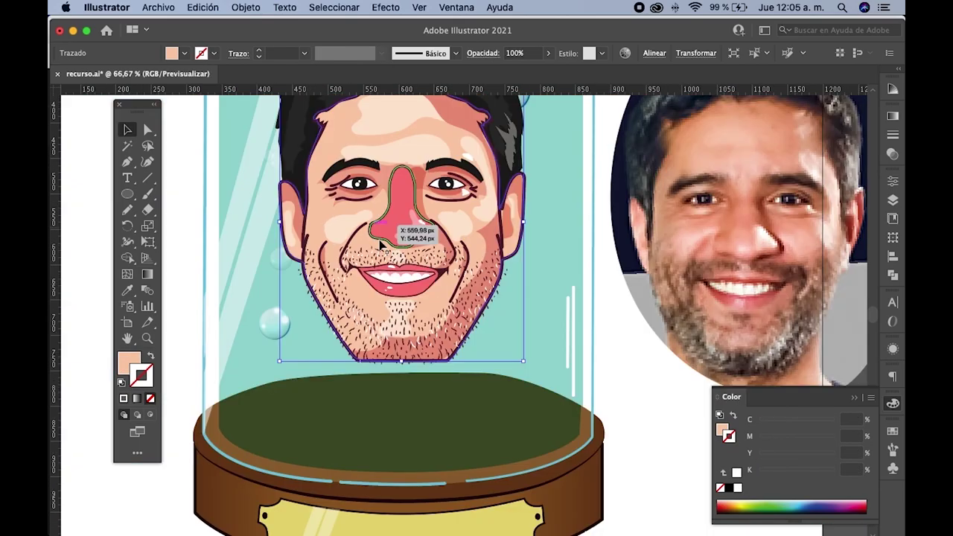
pyautogui.scroll(3, 380, 245)
pyautogui.scroll(3, 564, 300)
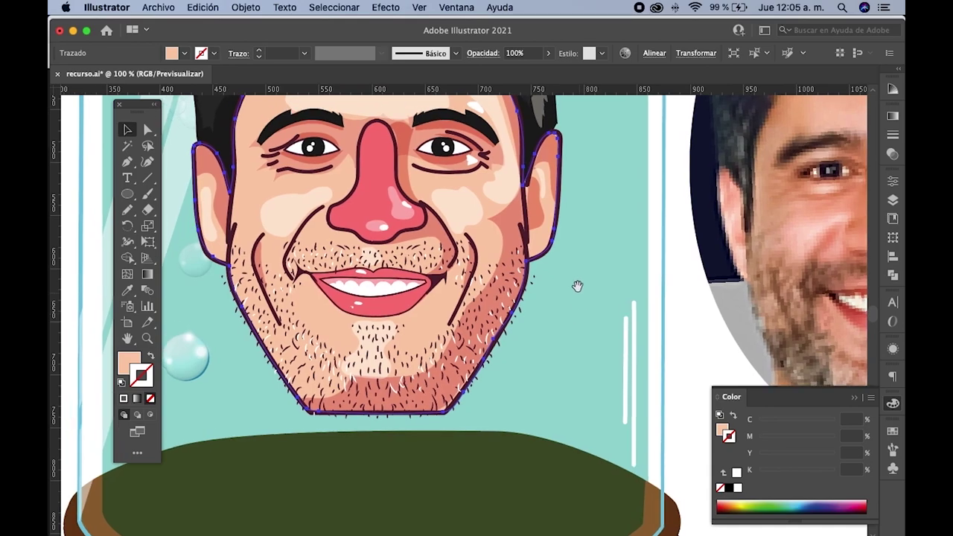
pyautogui.scroll(-2, 593, 323)
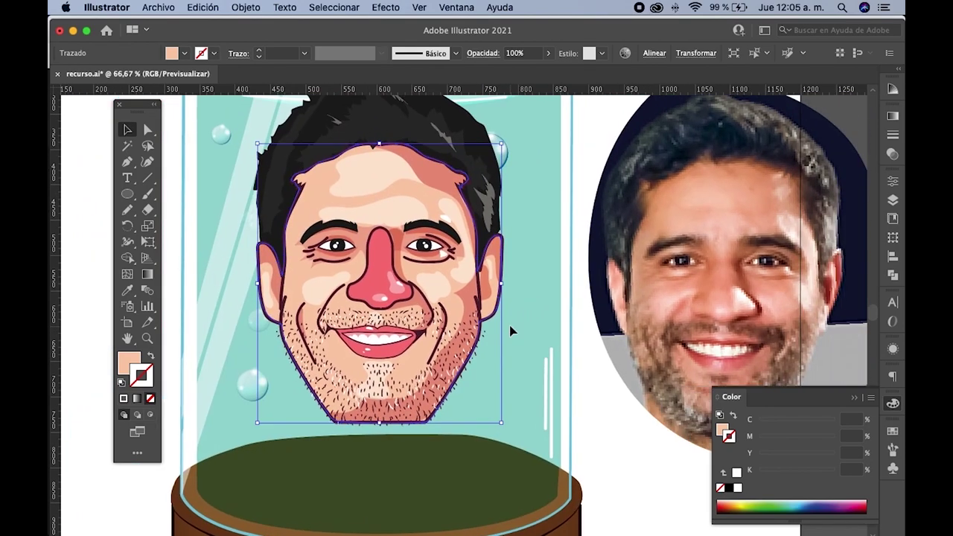
pyautogui.hscroll(2, 511, 331)
pyautogui.click(126, 212)
pyautogui.scroll(3, 321, 255)
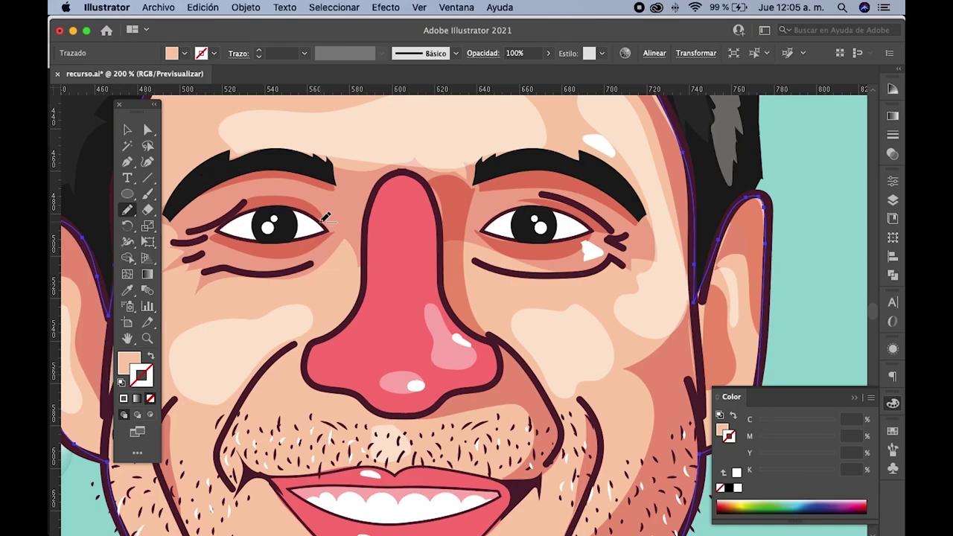
# - Draw a pointed shape at the left eye's inner corner and fill it with the eyelid's maroon
pyautogui.scroll(2, 325, 216)
pyautogui.moveTo(312, 212)
pyautogui.mouseDown()
pyautogui.moveTo(352, 231)
pyautogui.moveTo(331, 243)
pyautogui.mouseUp()
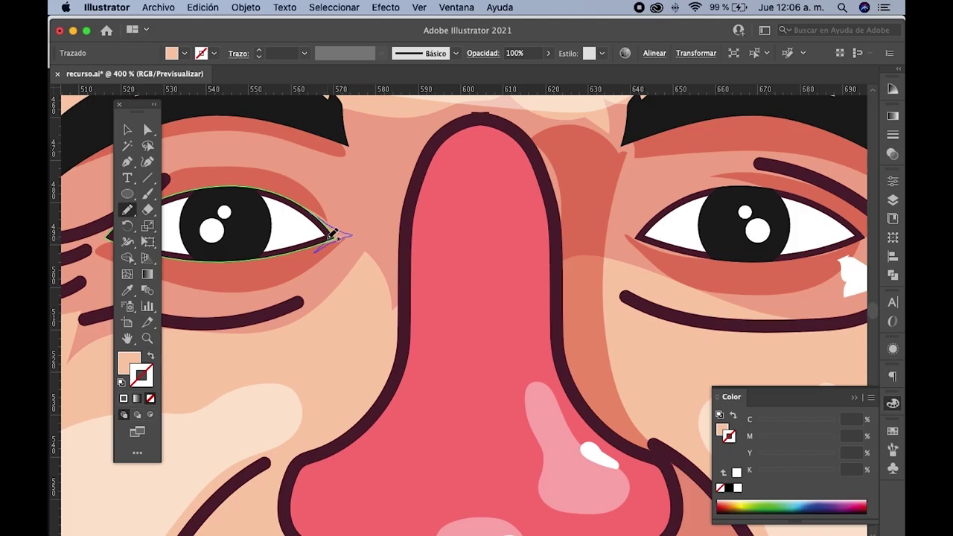
pyautogui.press('/')
pyautogui.press('i')
pyautogui.click(247, 319)
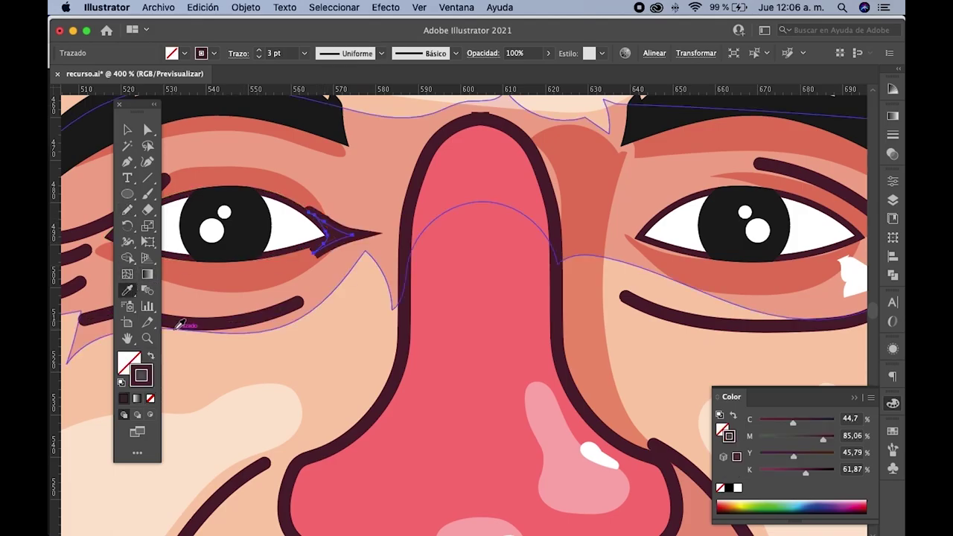
pyautogui.hotkey('ctrl', '0')
# - Add a matching maroon pointed shape at the right eye's inner corner, then deselect it
pyautogui.press('n')
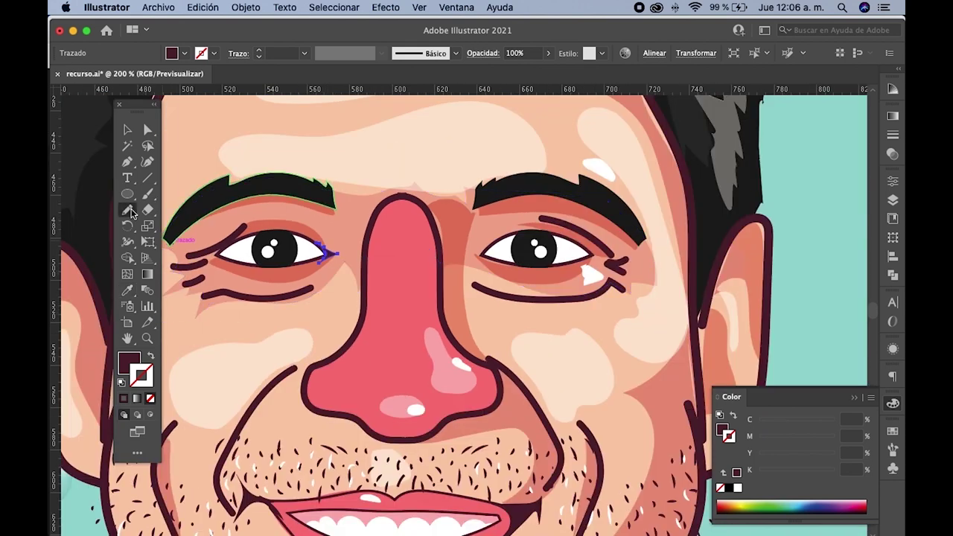
pyautogui.hotkey('ctrl', '+')
pyautogui.hotkey('ctrl', '+')
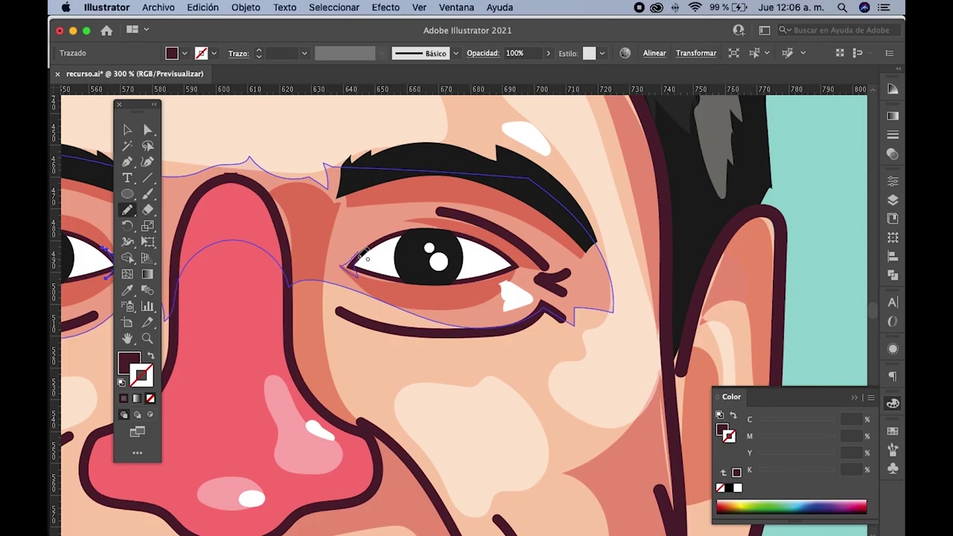
pyautogui.press('/')
pyautogui.press('i')
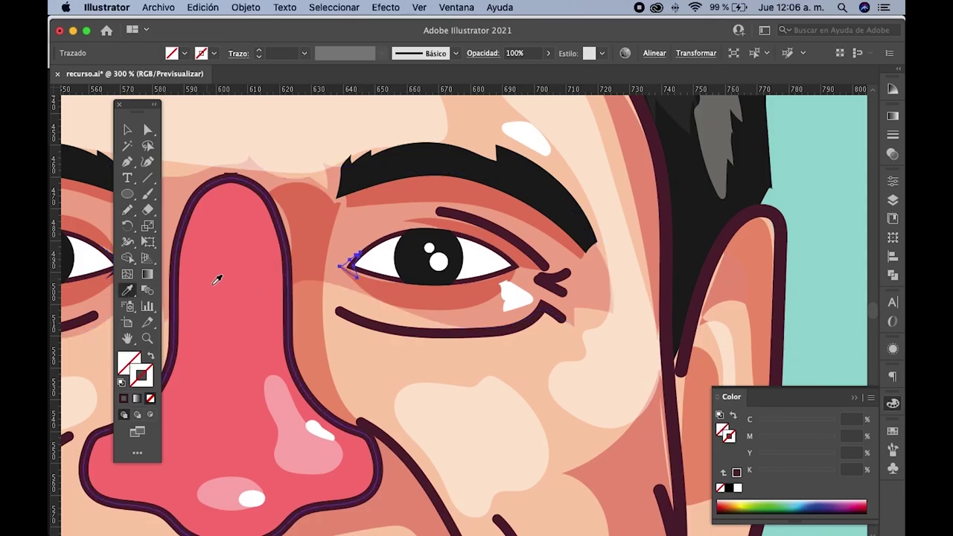
pyautogui.hscroll(-5, 213, 276)
pyautogui.click(254, 268)
pyautogui.hotkey('ctrl', '-')
pyautogui.hotkey('ctrl', '-')
pyautogui.hotkey('ctrl', '-')
pyautogui.hotkey('ctrl', '-')
pyautogui.click(128, 131)
pyautogui.hscroll(-2, 340, 223)
pyautogui.click(423, 246)
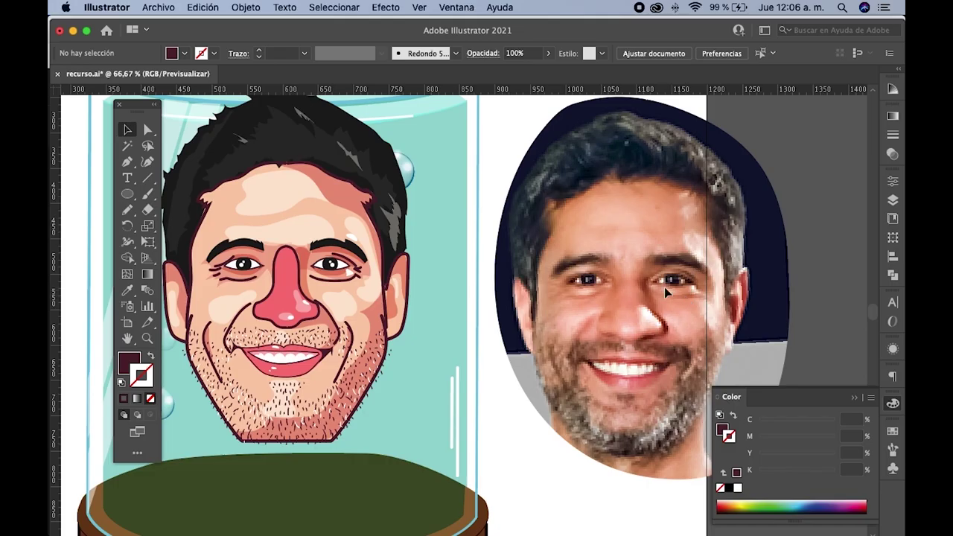
# - Pencil a crease above the left eye and give it the salmon shading style and transparency
pyautogui.scroll(3, 186, 255)
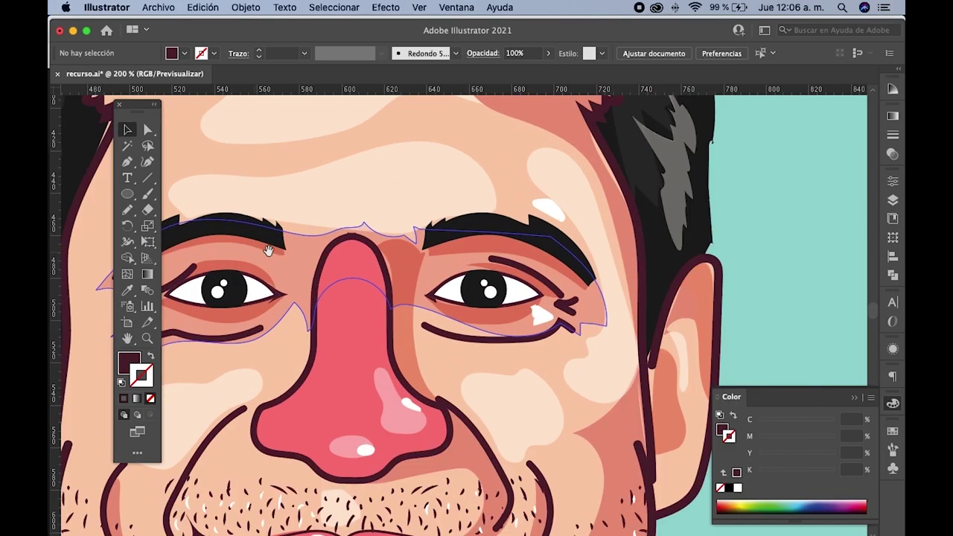
pyautogui.click(128, 210)
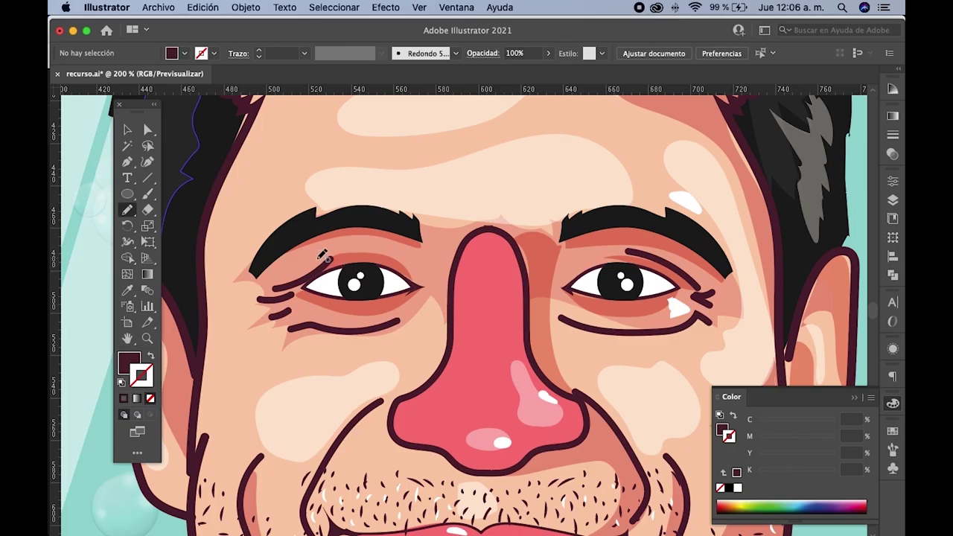
pyautogui.moveTo(283, 281); pyautogui.dragTo(324, 257)
pyautogui.click(127, 290)
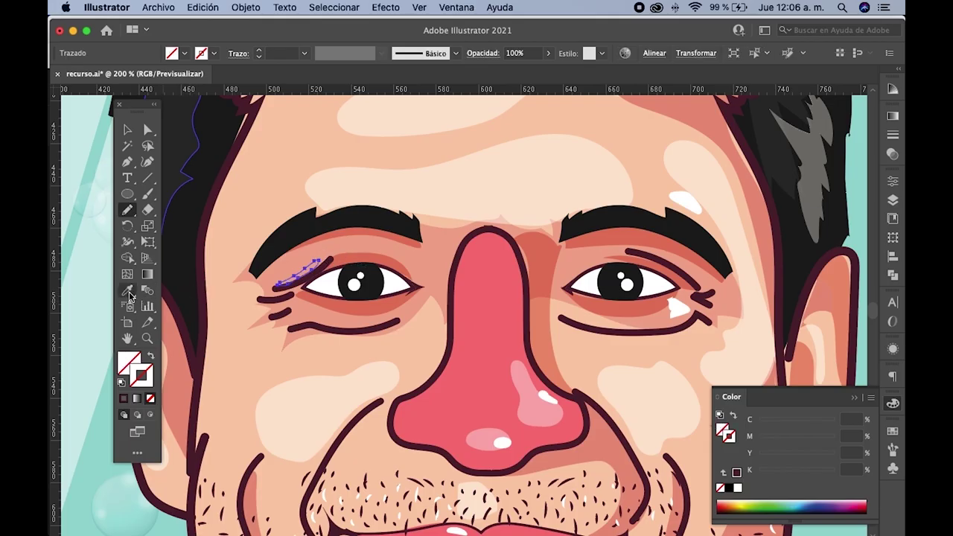
pyautogui.click(365, 253)
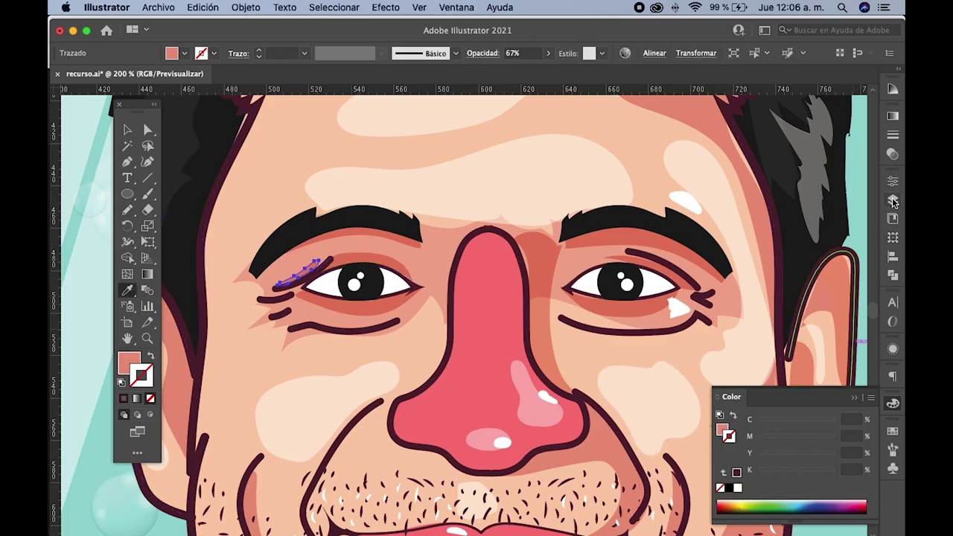
pyautogui.click(893, 154)
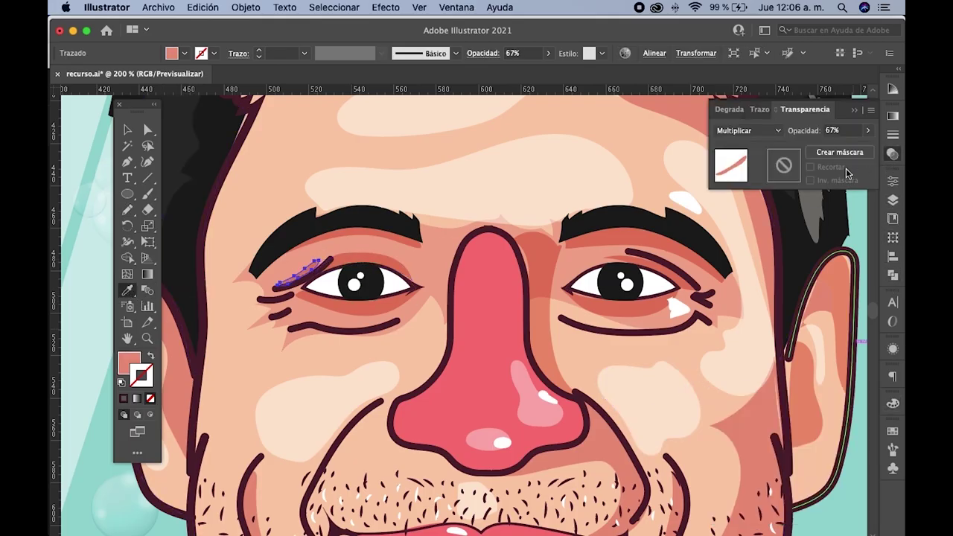
pyautogui.click(865, 134)
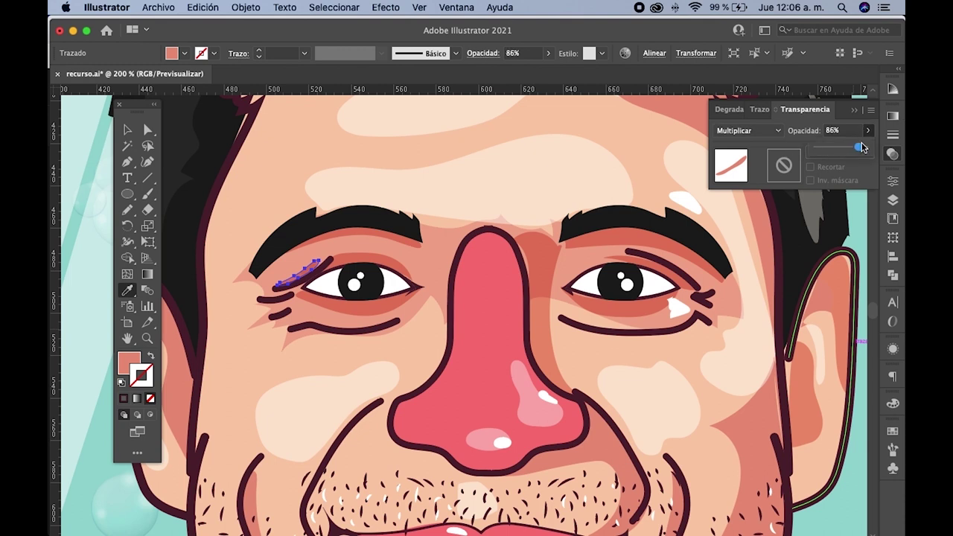
# - Draw a second salmon shading crease near the right eye
pyautogui.click(127, 130)
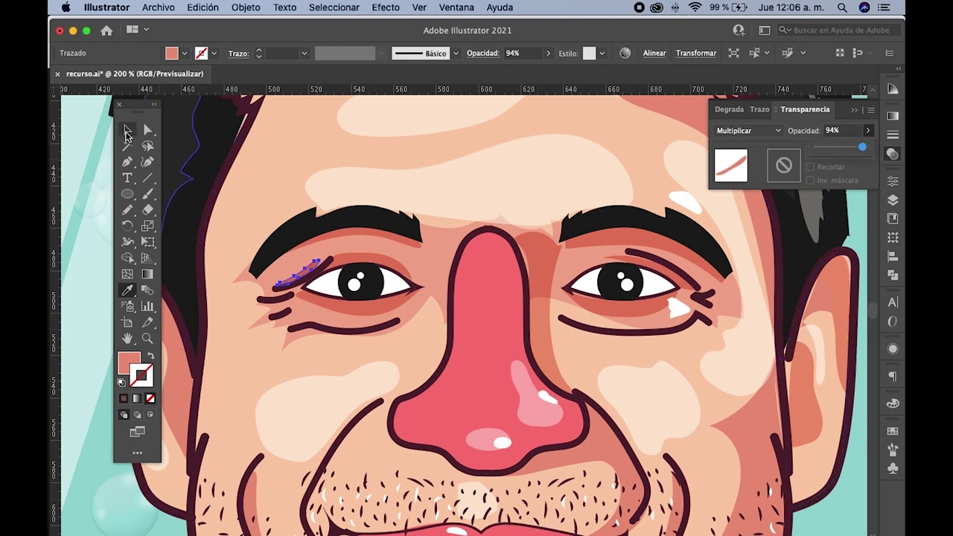
pyautogui.click(309, 180)
pyautogui.press('super+minus')
pyautogui.hscroll(3, 121, 211)
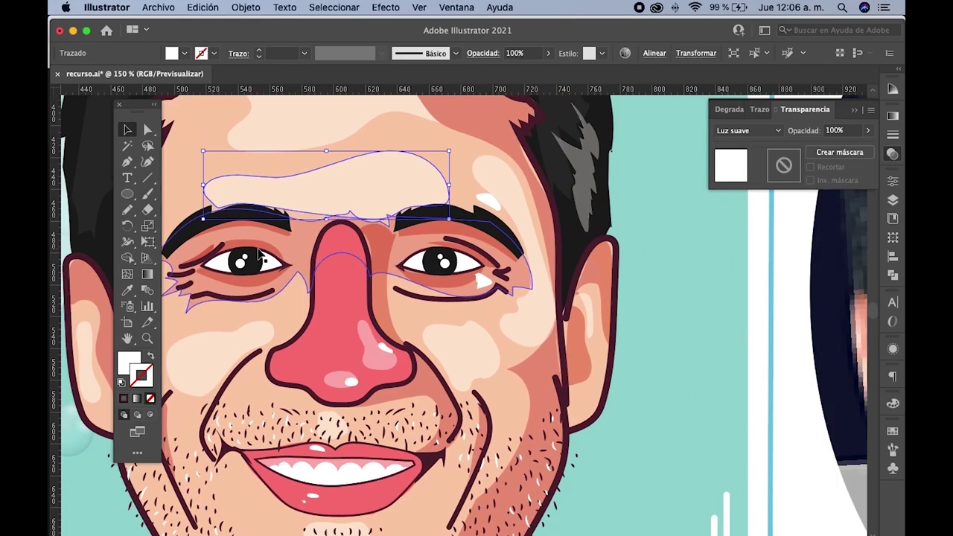
pyautogui.click(121, 210)
pyautogui.moveTo(478, 236)
pyautogui.mouseDown()
pyautogui.moveTo(498, 250)
pyautogui.moveTo(488, 235)
pyautogui.mouseUp()
pyautogui.press('i')
pyautogui.click(210, 252)
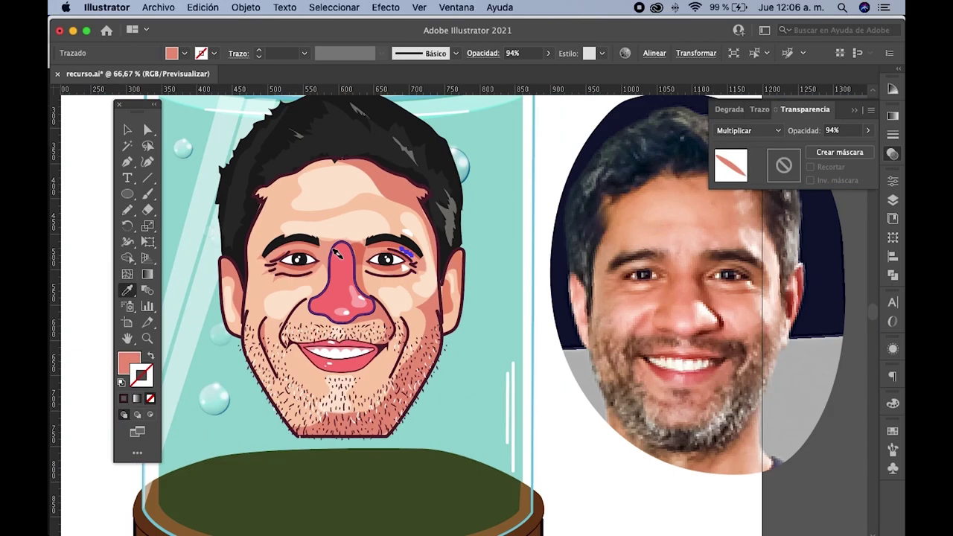
# - Bring the lips into view and pencil a highlight shape on the lower lip
pyautogui.click(127, 130)
pyautogui.press('super+minus')
pyautogui.press('super+minus')
pyautogui.moveTo(408, 242); pyautogui.dragTo(387, 253)
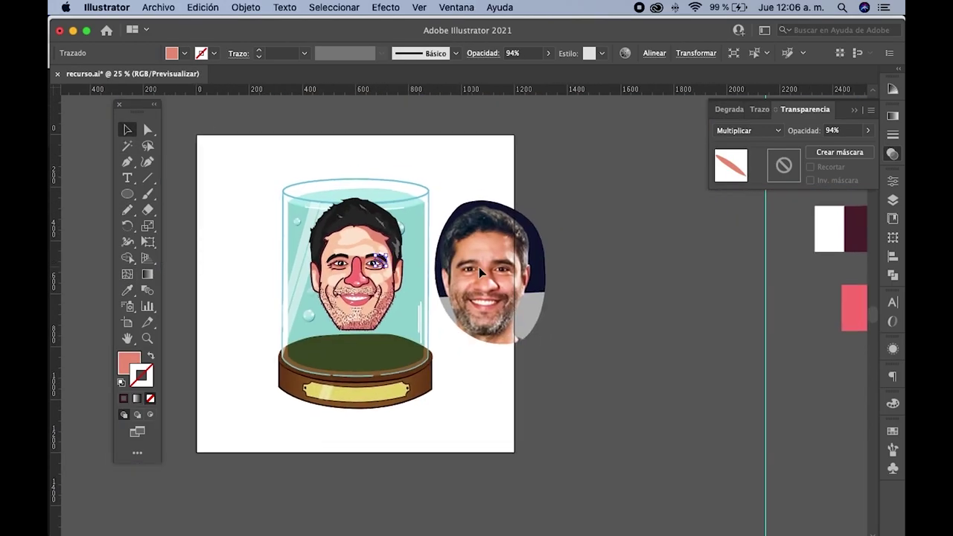
pyautogui.click(596, 267)
pyautogui.keyDown('alt'); pyautogui.scroll(1, 380, 295); pyautogui.keyUp('alt')
pyautogui.keyDown('alt'); pyautogui.scroll(1, 346, 292); pyautogui.keyUp('alt')
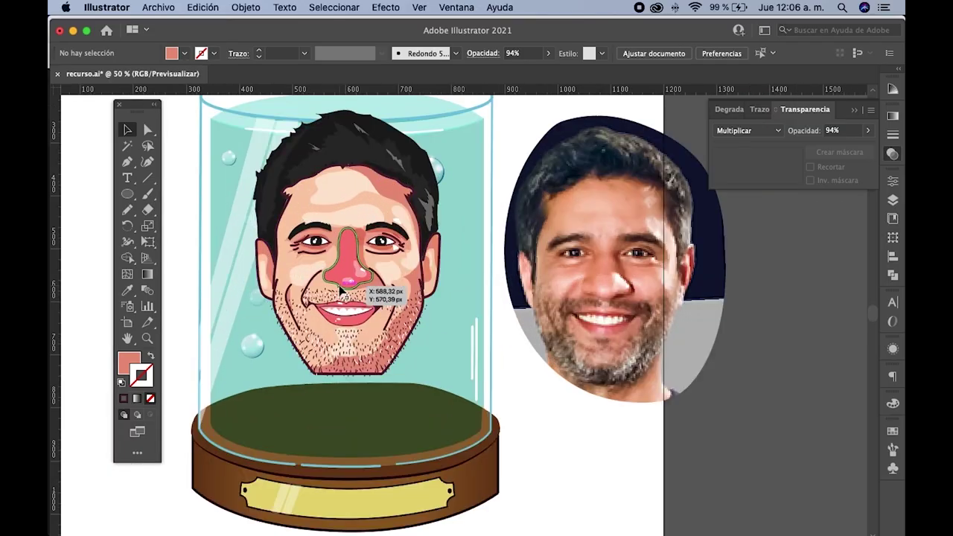
pyautogui.keyDown('alt'); pyautogui.scroll(2, 340, 290); pyautogui.keyUp('alt')
pyautogui.keyDown('alt'); pyautogui.scroll(-1, 339, 287); pyautogui.keyUp('alt')
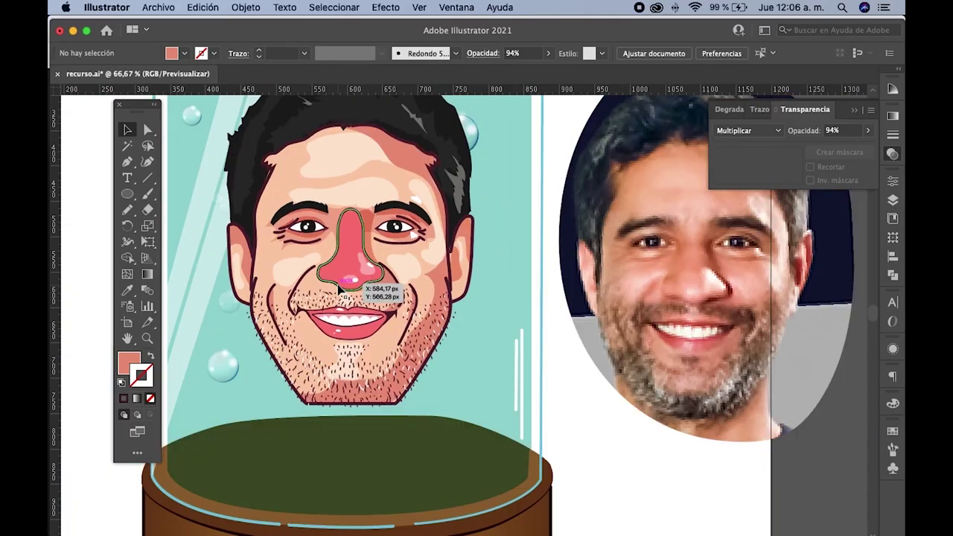
pyautogui.keyDown('alt'); pyautogui.scroll(3, 356, 347); pyautogui.keyUp('alt')
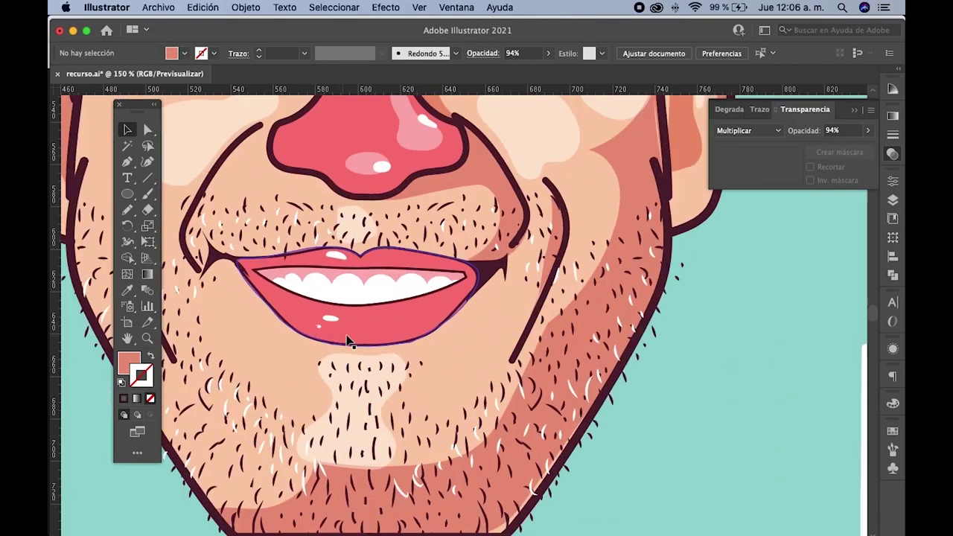
pyautogui.keyDown('alt'); pyautogui.scroll(1, 351, 340); pyautogui.keyUp('alt')
pyautogui.press('n')
pyautogui.moveTo(328, 299)
pyautogui.mouseDown()
pyautogui.moveTo(353, 312)
pyautogui.moveTo(332, 299)
pyautogui.mouseUp()
# - Make the lower- and upper-lip highlights white at 29% opacity
pyautogui.keyDown('alt'); pyautogui.scroll(-1, 342, 306); pyautogui.keyUp('alt')
pyautogui.click(128, 292)
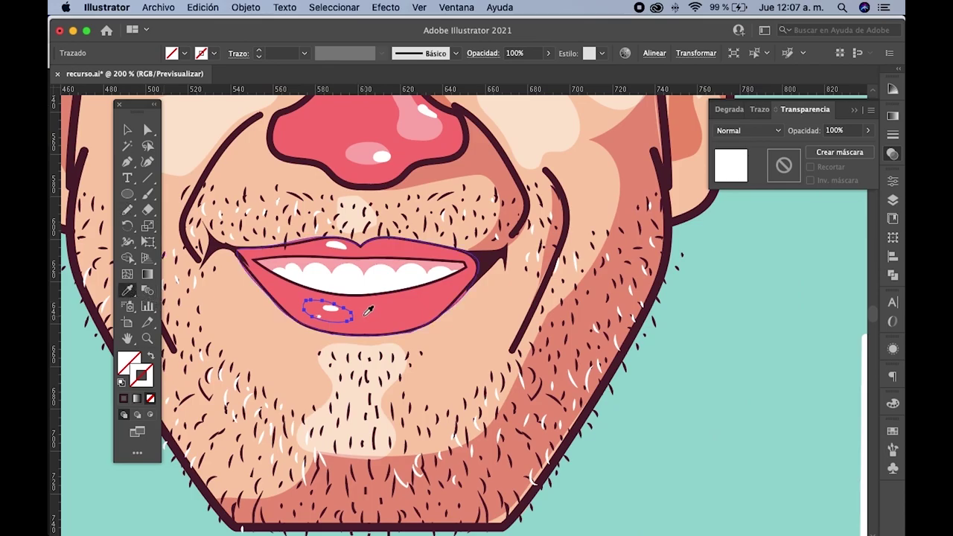
pyautogui.click(330, 308)
pyautogui.click(867, 131)
pyautogui.moveTo(863, 151); pyautogui.dragTo(830, 151)
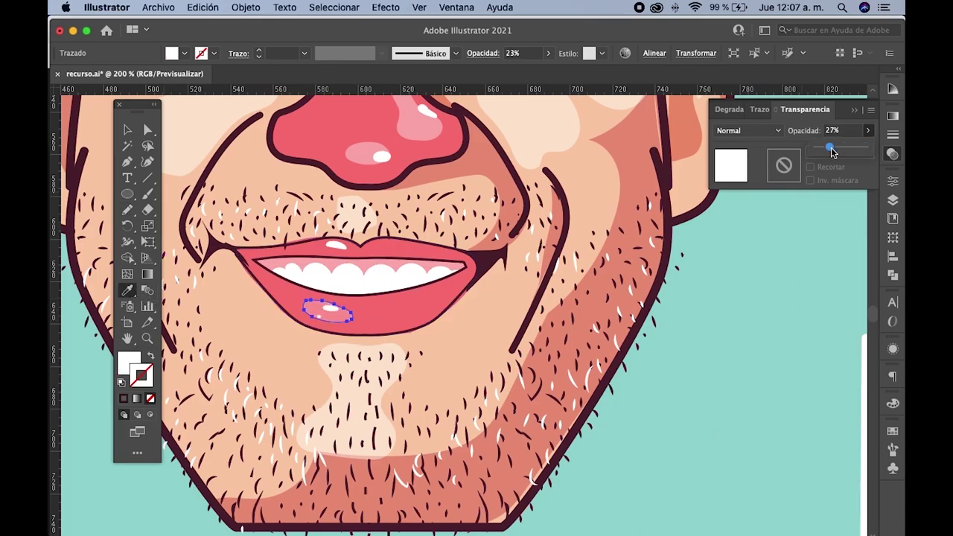
pyautogui.click(325, 237)
pyautogui.click(332, 244)
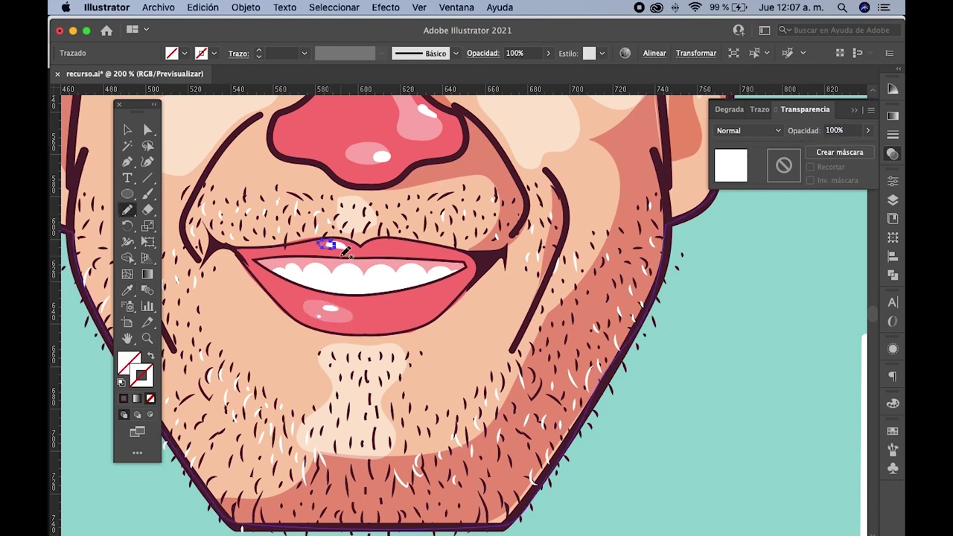
pyautogui.click(127, 291)
# - Pencil a shading shape along the teeth and fill it with dark grey
pyautogui.press('n')
pyautogui.scroll(2, 362, 272)
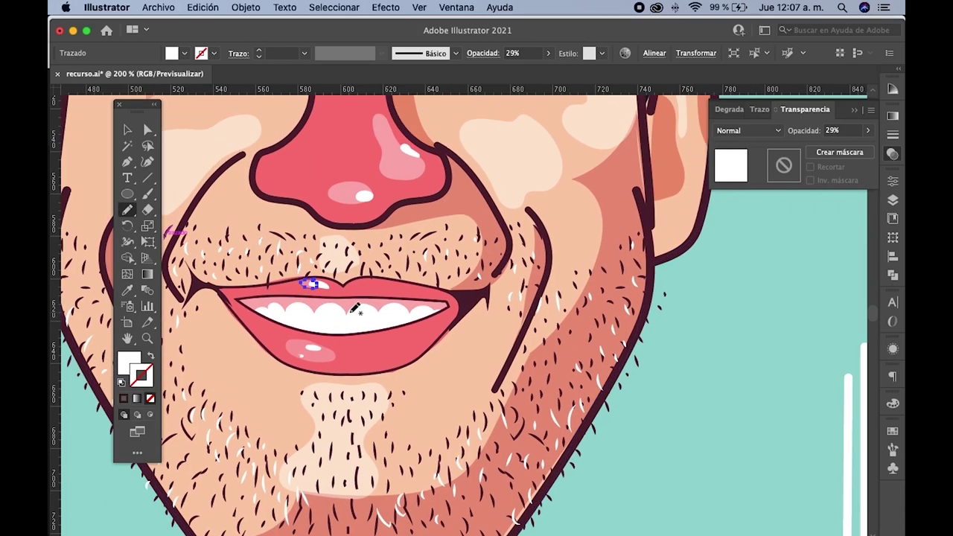
pyautogui.scroll(-3, 354, 308)
pyautogui.moveTo(547, 319); pyautogui.dragTo(309, 296)
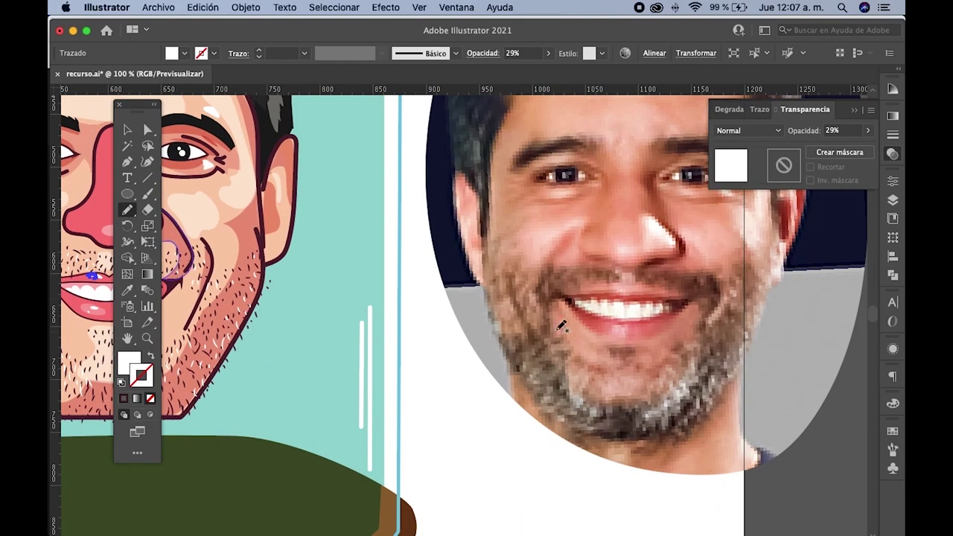
pyautogui.hscroll(-5, 633, 328)
pyautogui.hscroll(-5, 521, 335)
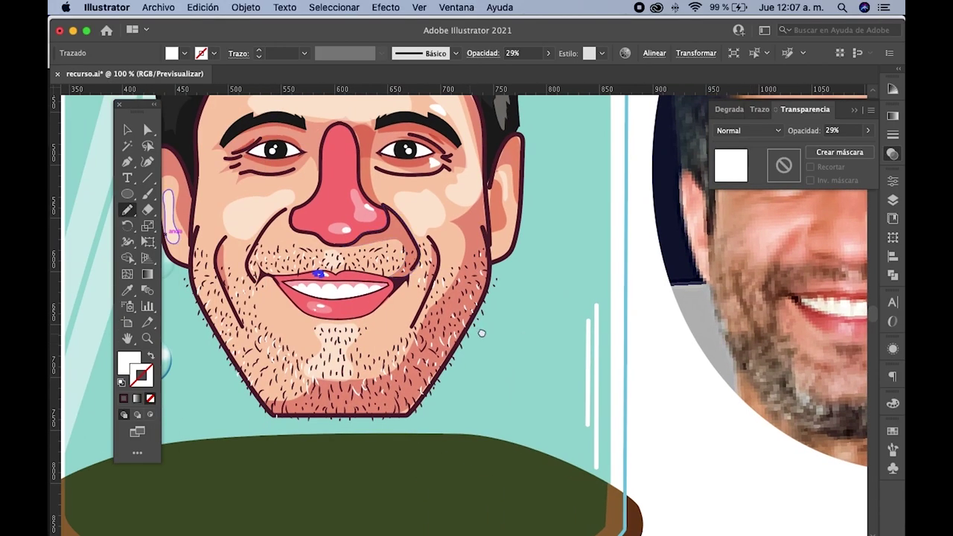
pyautogui.scroll(2, 447, 313)
pyautogui.scroll(1, 416, 304)
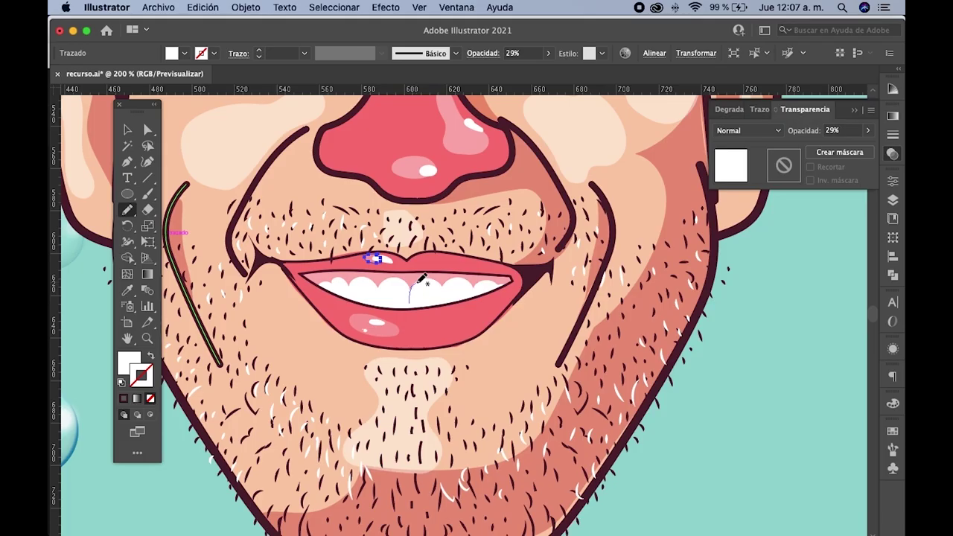
pyautogui.hotkey('ctrl', 'shift', 'a')
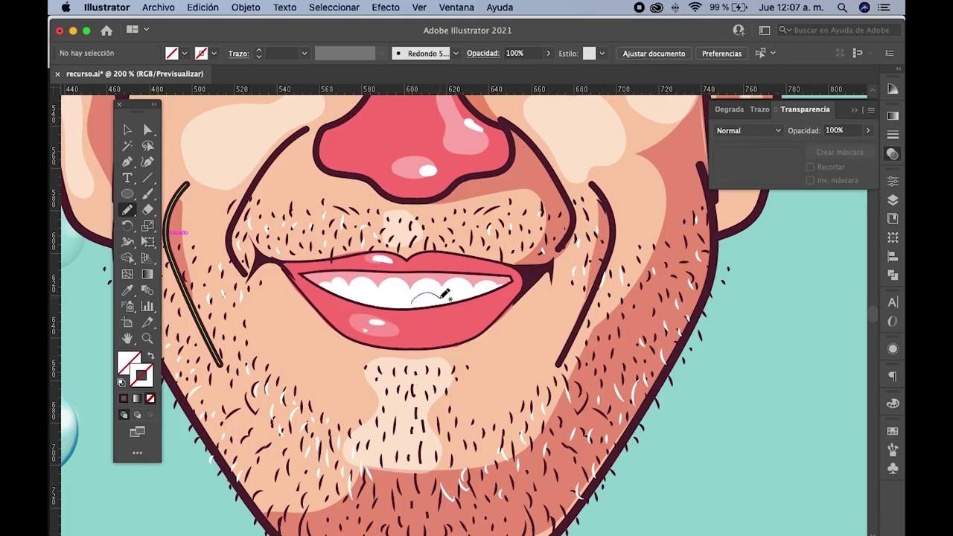
pyautogui.moveTo(473, 292)
pyautogui.mouseDown()
pyautogui.moveTo(489, 288)
pyautogui.moveTo(407, 273)
pyautogui.mouseUp()
pyautogui.moveTo(417, 297); pyautogui.dragTo(414, 301)
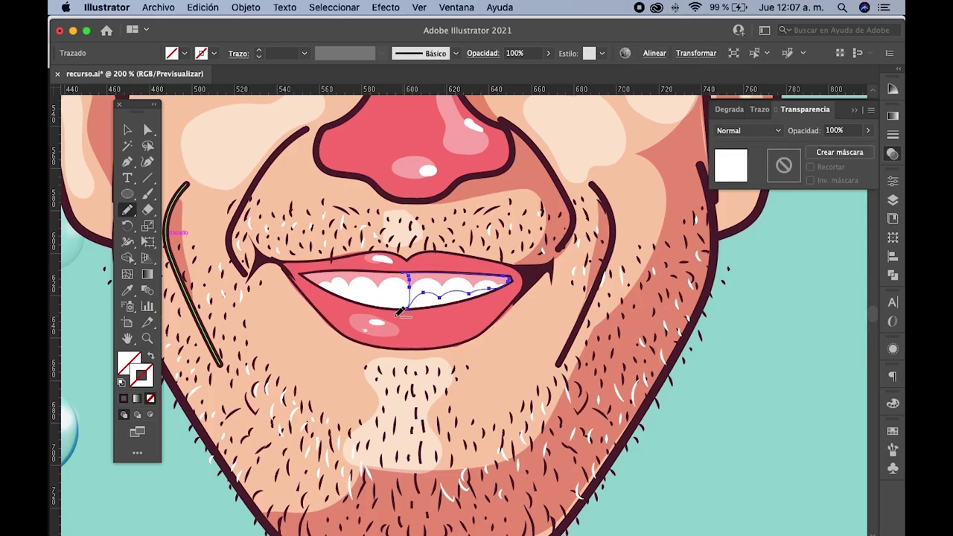
pyautogui.press('super+minus')
pyautogui.press('super+minus')
pyautogui.press('super+minus')
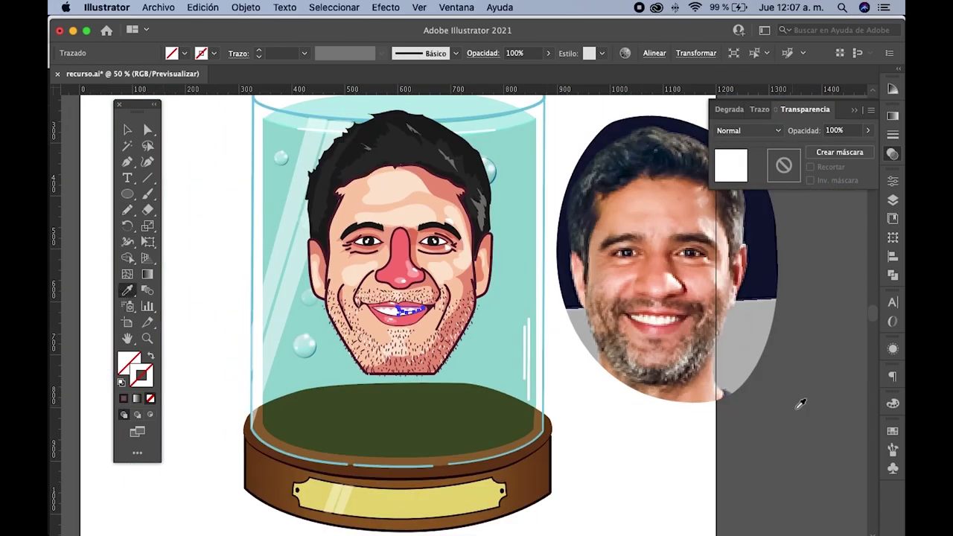
pyautogui.click(801, 404)
pyautogui.press('super+plus')
pyautogui.press('super+plus')
# - Fade the teeth shading shape to 15% opacity
pyautogui.moveTo(867, 141); pyautogui.dragTo(822, 147)
pyautogui.click(125, 132)
pyautogui.click(192, 174)
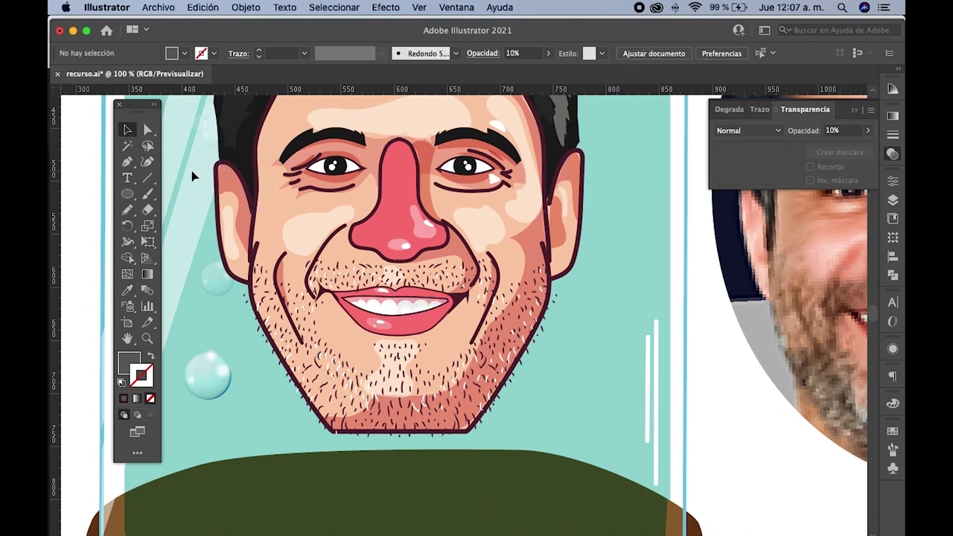
pyautogui.click(421, 305)
pyautogui.click(867, 131)
pyautogui.moveTo(832, 151); pyautogui.dragTo(832, 152)
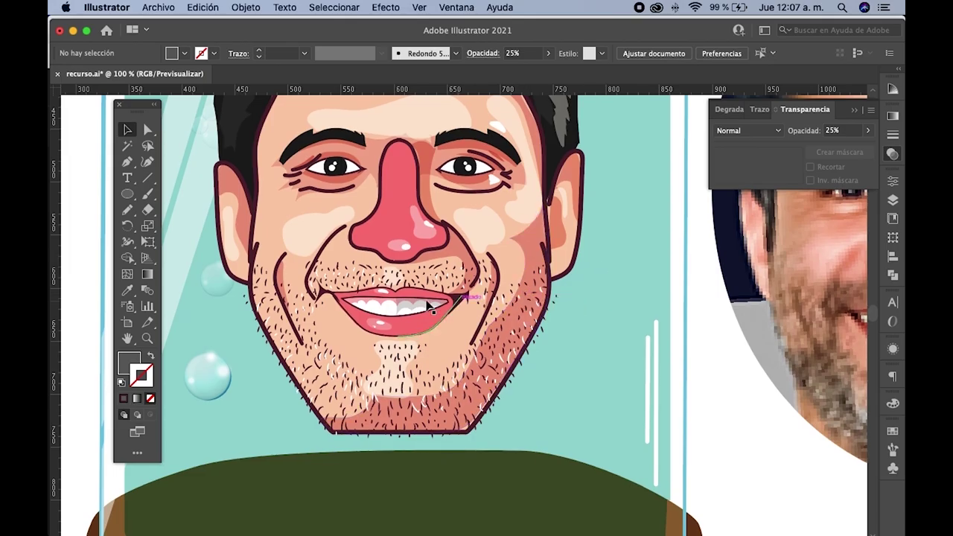
pyautogui.click(842, 131)
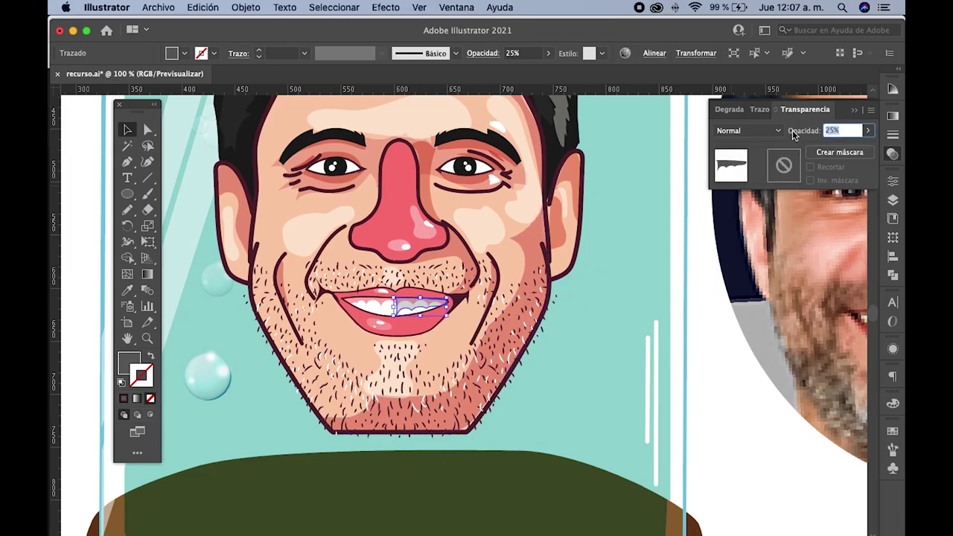
pyautogui.write('15')
pyautogui.press('Return')
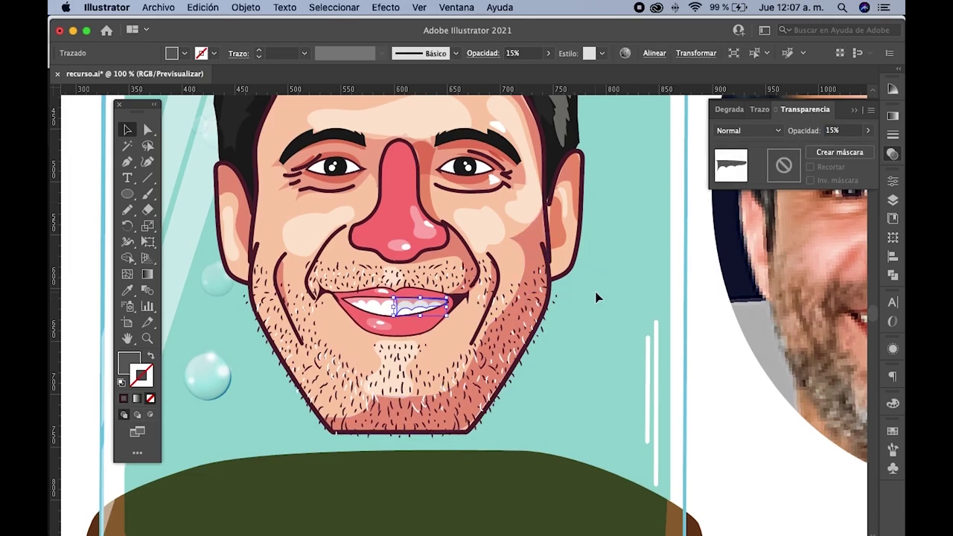
pyautogui.click(596, 298)
# - Pencil a shading shape over the upper lip and give it the nose's pink style
pyautogui.click(127, 210)
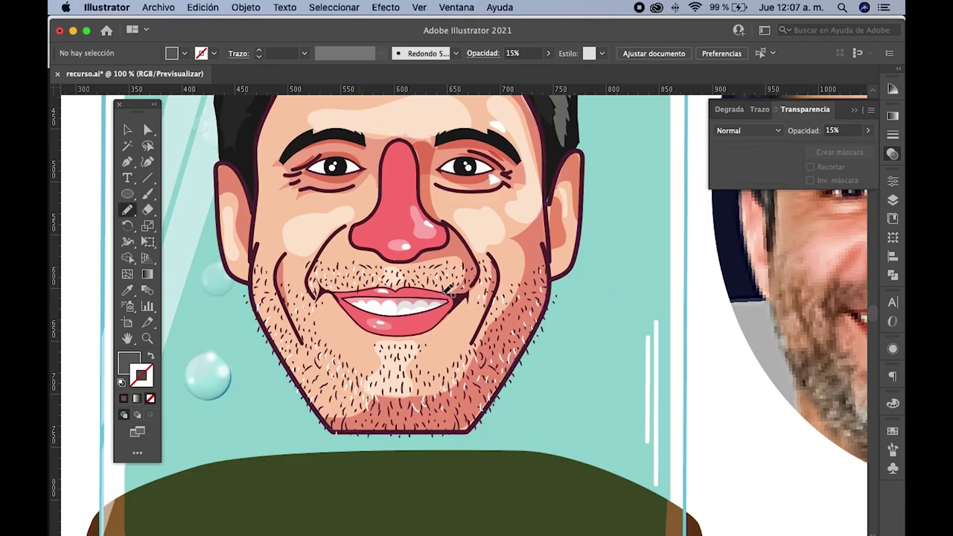
pyautogui.moveTo(454, 296); pyautogui.dragTo(367, 300)
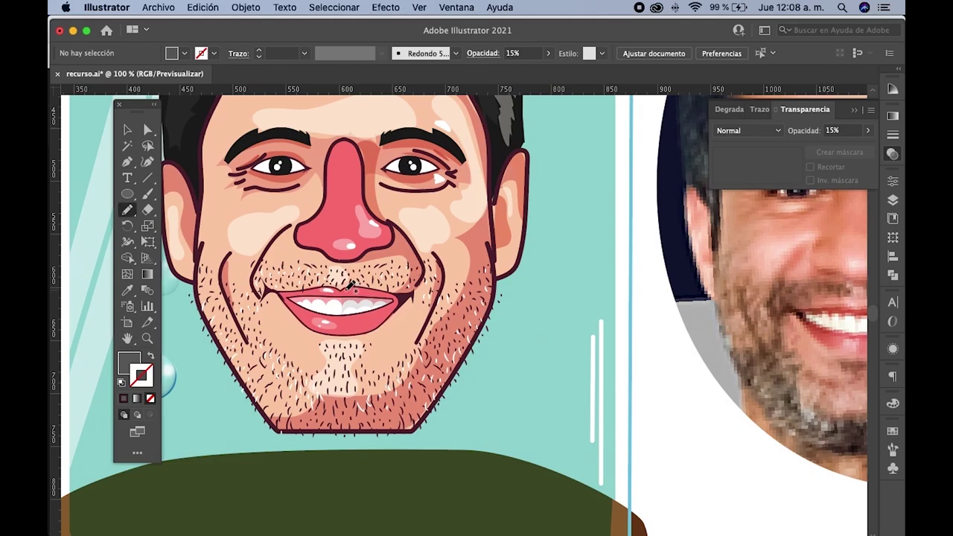
pyautogui.moveTo(347, 293)
pyautogui.mouseDown()
pyautogui.moveTo(372, 295)
pyautogui.moveTo(376, 306)
pyautogui.moveTo(357, 311)
pyautogui.mouseUp()
pyautogui.moveTo(348, 283); pyautogui.dragTo(388, 301)
pyautogui.click(127, 289)
pyautogui.click(322, 233)
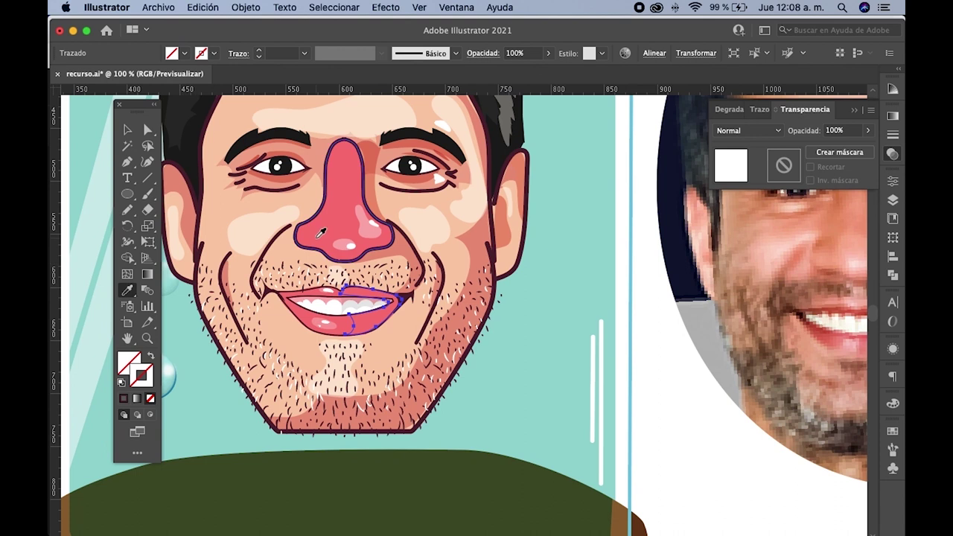
# - Set the lip shape's blend mode to Multiplicar with 38% opacity
pyautogui.click(770, 134)
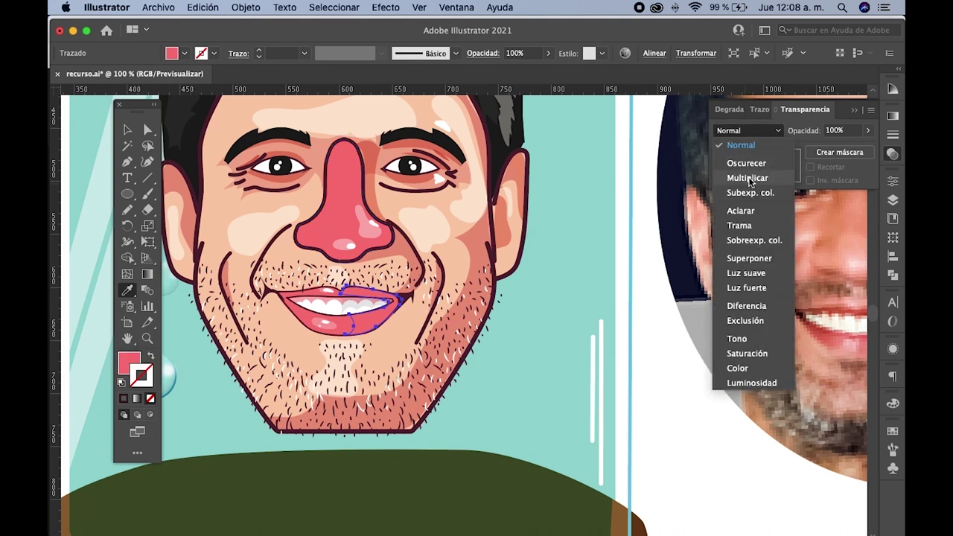
pyautogui.click(748, 178)
pyautogui.click(868, 132)
pyautogui.moveTo(866, 149); pyautogui.dragTo(825, 151)
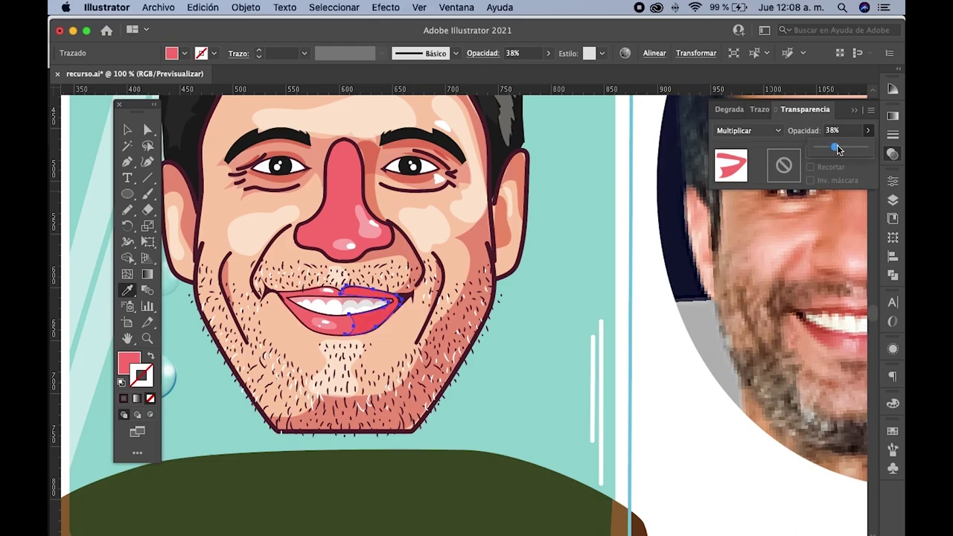
pyautogui.click(127, 130)
pyautogui.click(512, 266)
# - Select the small wrinkle stroke by the left eye and nudge it up and right
pyautogui.scroll(-1, 514, 270)
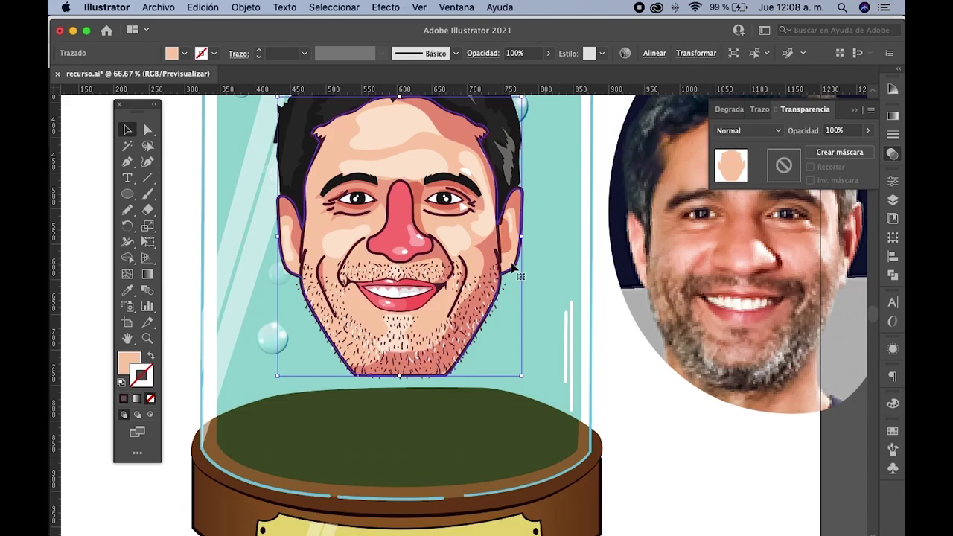
pyautogui.click(484, 293)
pyautogui.scroll(2, 469, 295)
pyautogui.hscroll(2, 450, 298)
pyautogui.click(447, 299)
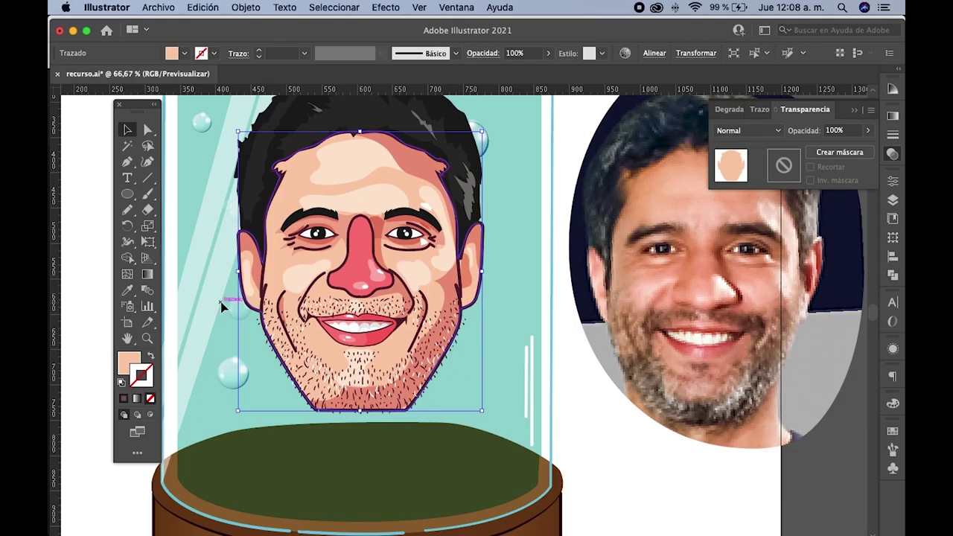
pyautogui.scroll(-2, 221, 304)
pyautogui.scroll(1, 275, 296)
pyautogui.scroll(1, 282, 293)
pyautogui.scroll(1, 282, 292)
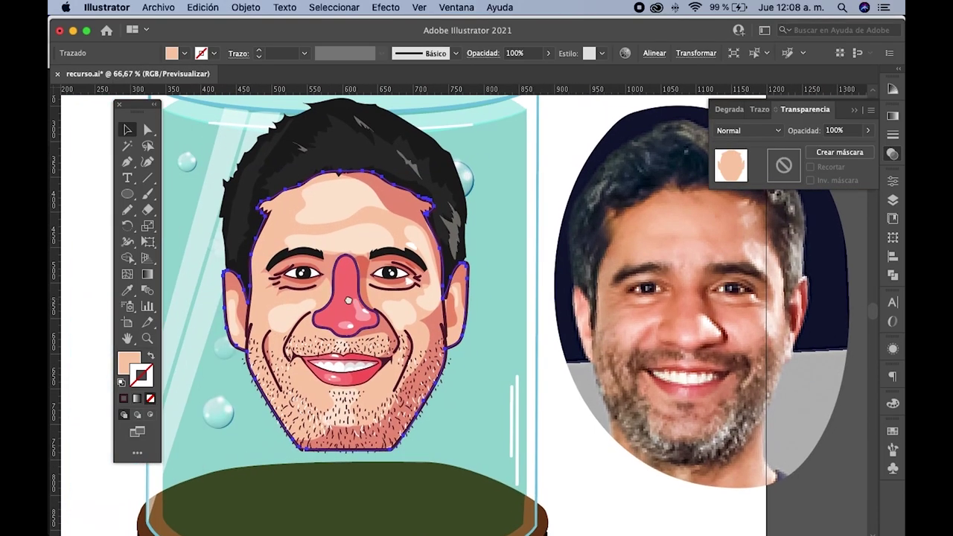
pyautogui.scroll(2, 302, 287)
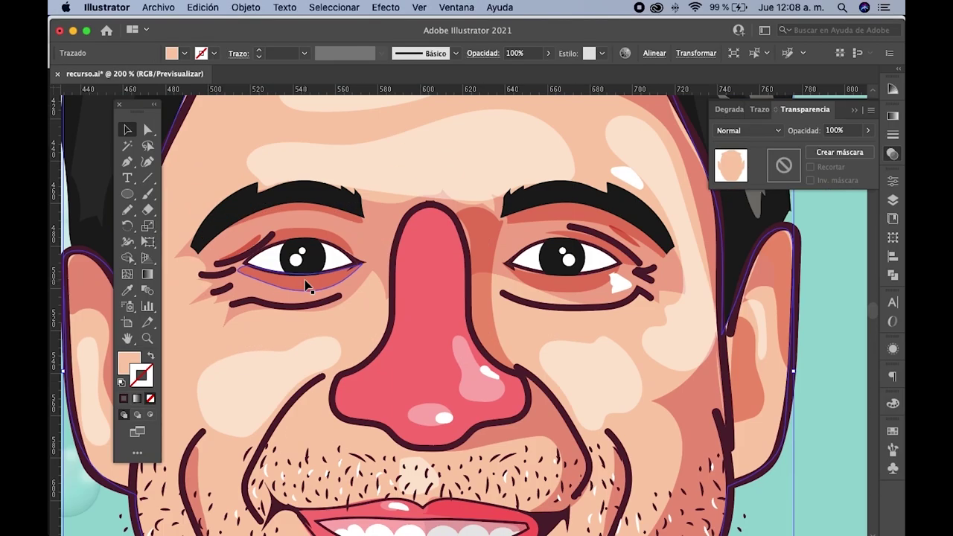
pyautogui.click(224, 282)
pyautogui.scroll(1, 231, 275)
pyautogui.scroll(2, 234, 272)
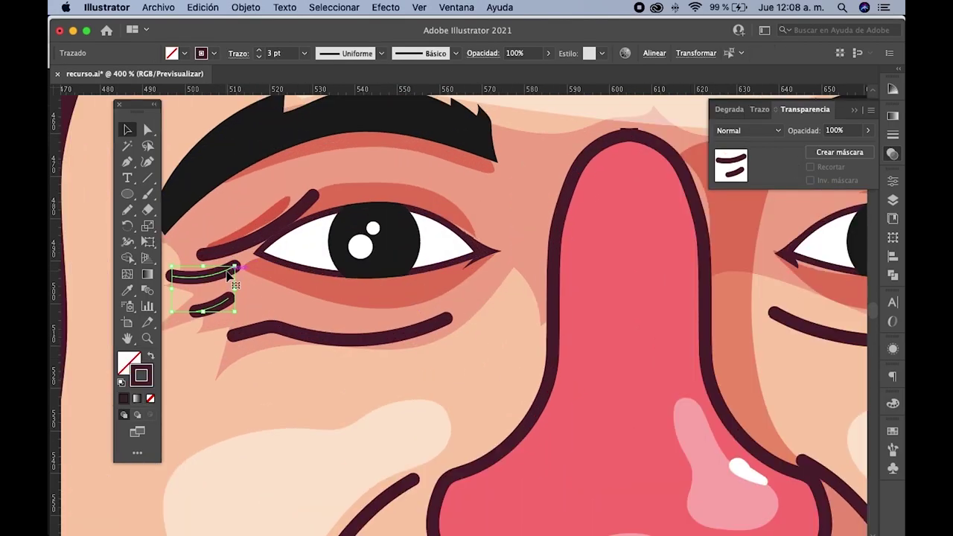
pyautogui.click(260, 297)
pyautogui.moveTo(239, 297); pyautogui.dragTo(244, 284)
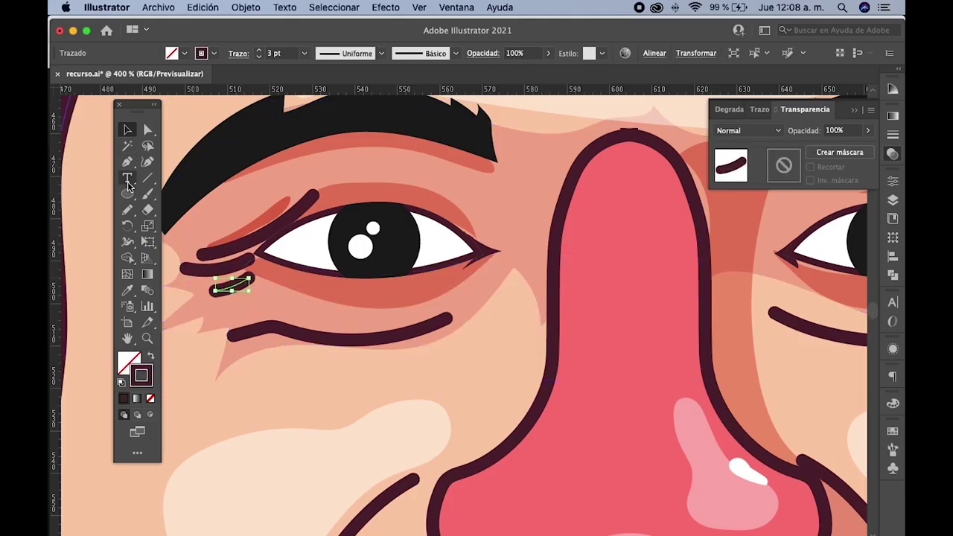
# - Redraw the left-eye wrinkle and pencil a new wrinkle at the right eye's outer corner
pyautogui.click(127, 210)
pyautogui.moveTo(257, 267); pyautogui.dragTo(214, 290)
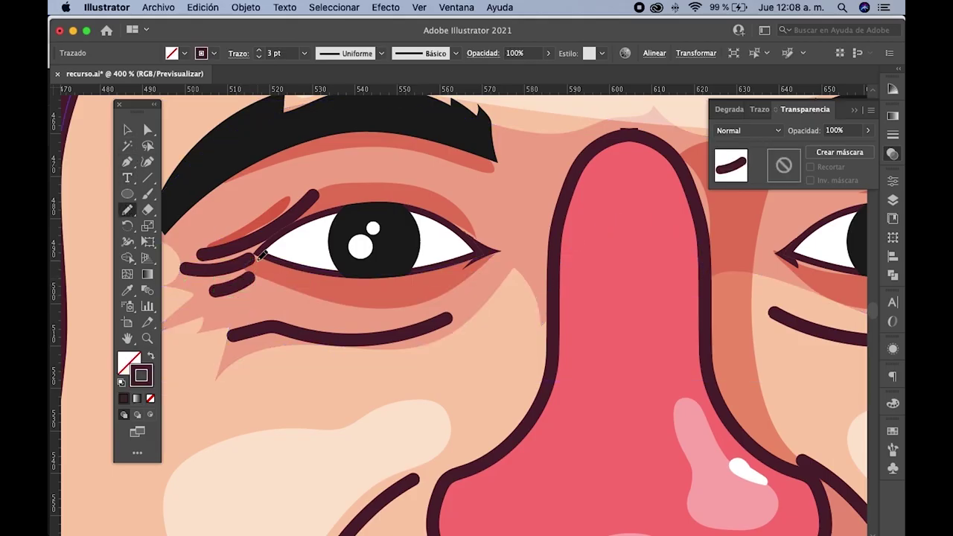
pyautogui.scroll(-2, 266, 266)
pyautogui.scroll(1, 521, 272)
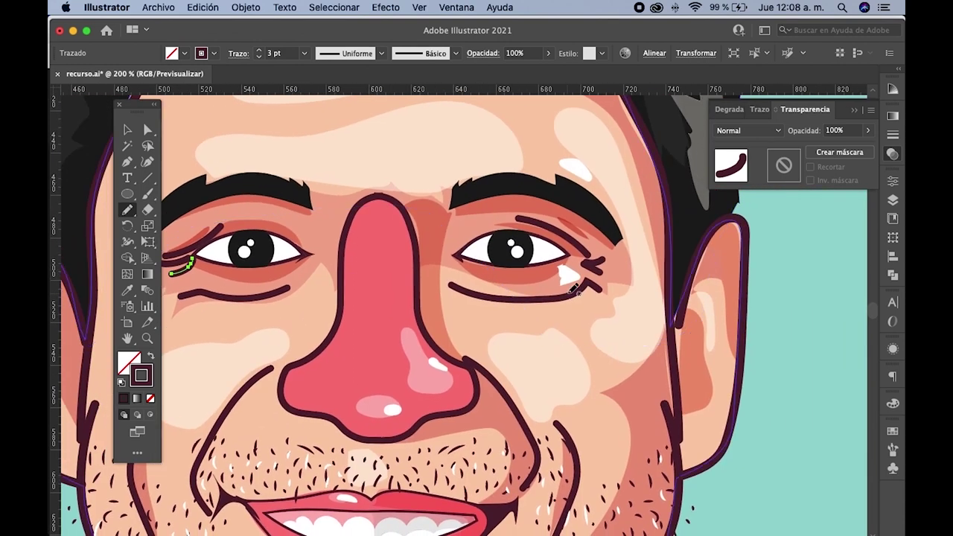
pyautogui.scroll(1, 642, 263)
pyautogui.moveTo(553, 258); pyautogui.dragTo(557, 259)
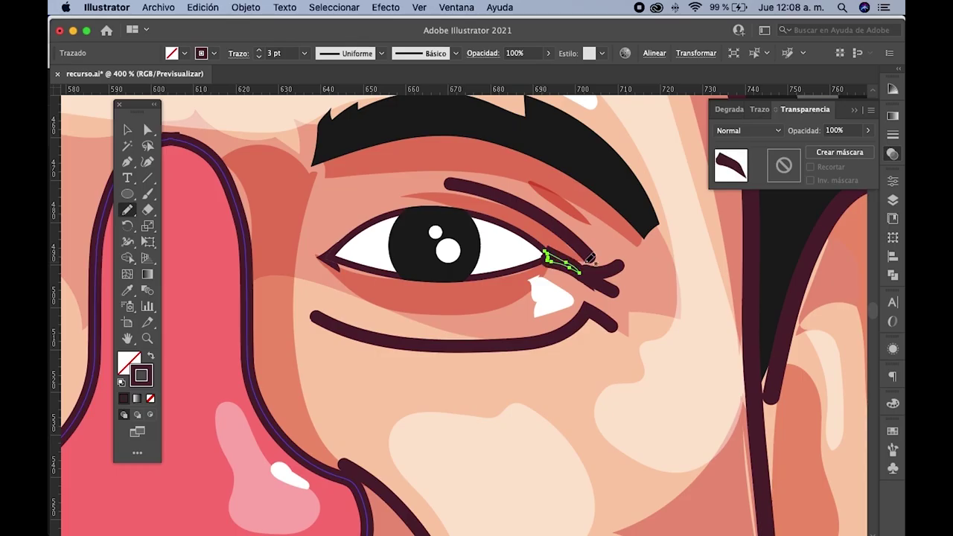
pyautogui.scroll(-1, 564, 260)
pyautogui.scroll(-1, 573, 262)
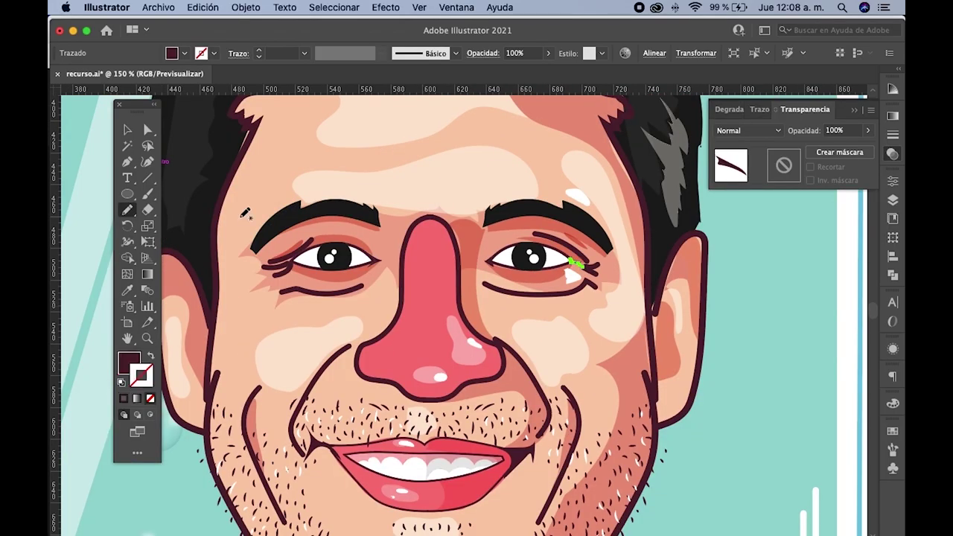
pyautogui.click(128, 130)
pyautogui.click(268, 159)
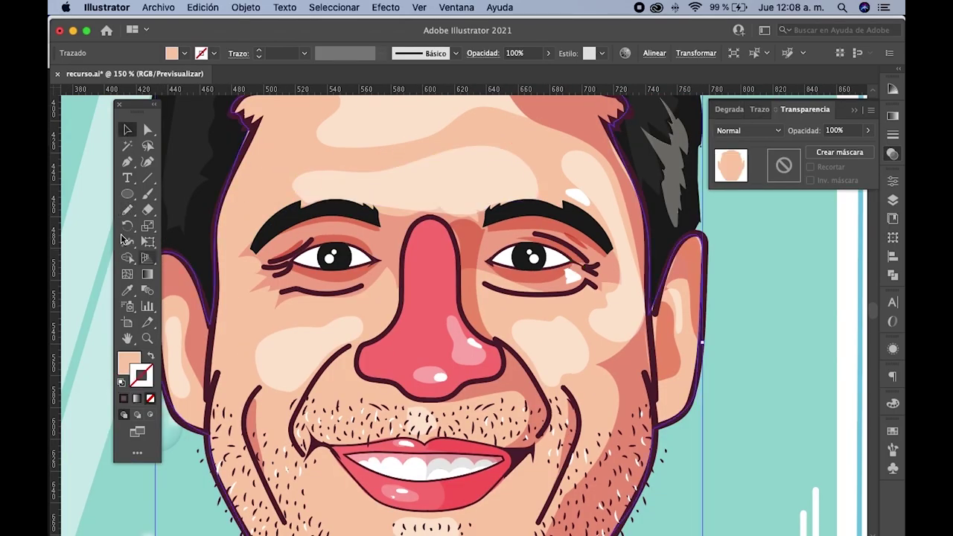
# - Pencil a line at the left eye's outer corner with the dark maroon style
pyautogui.click(127, 210)
pyautogui.scroll(3, 294, 257)
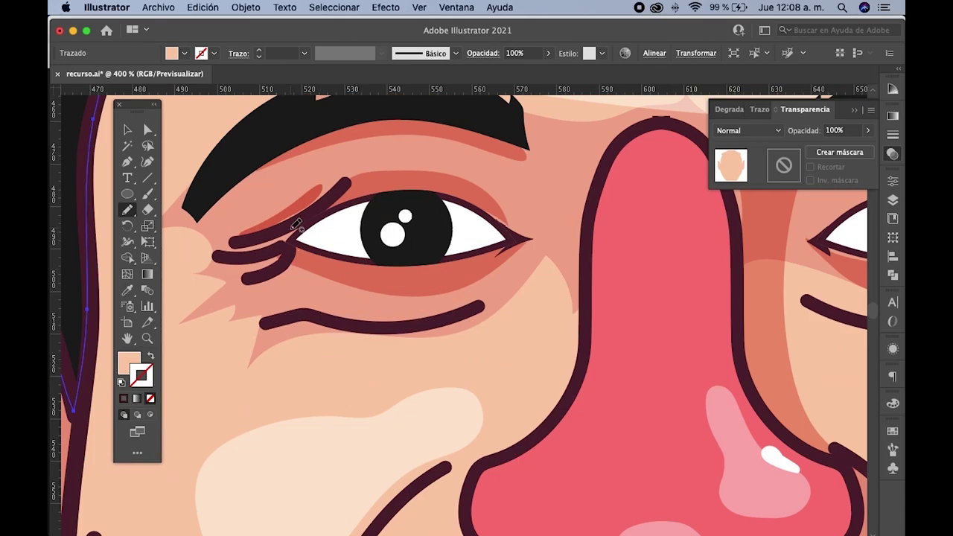
pyautogui.moveTo(272, 248); pyautogui.dragTo(301, 237)
pyautogui.press('i')
pyautogui.click(284, 267)
pyautogui.click(284, 267)
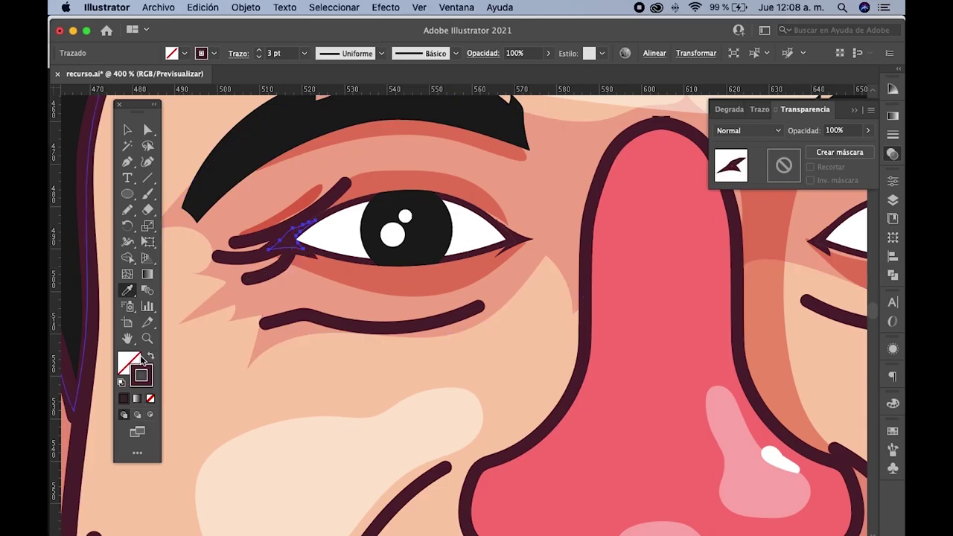
pyautogui.keyDown('alt'); pyautogui.scroll(-2, 276, 304); pyautogui.keyUp('alt')
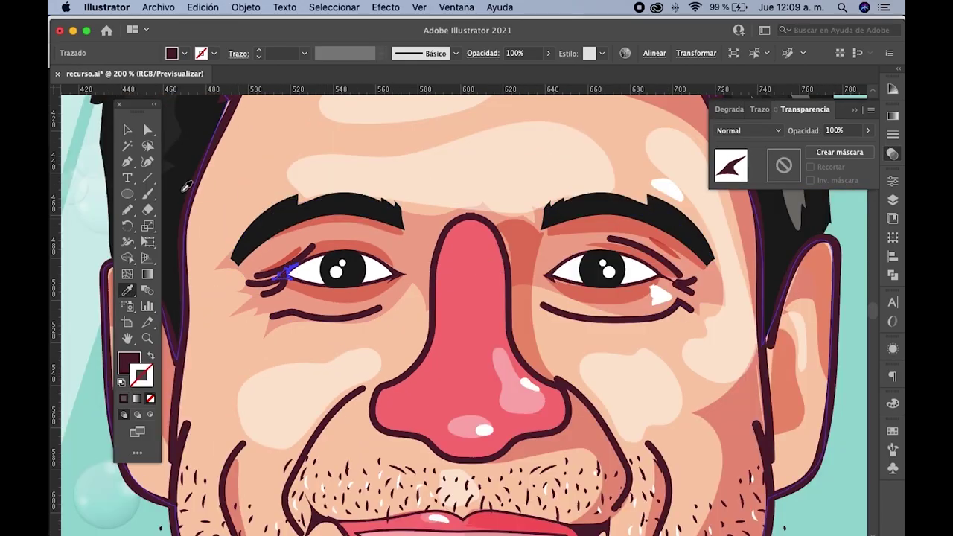
pyautogui.click(125, 130)
# - Add a dark 3 pt tapered lash line above the left eye's inner corner, rotated slightly
pyautogui.click(128, 210)
pyautogui.scroll(1, 369, 271)
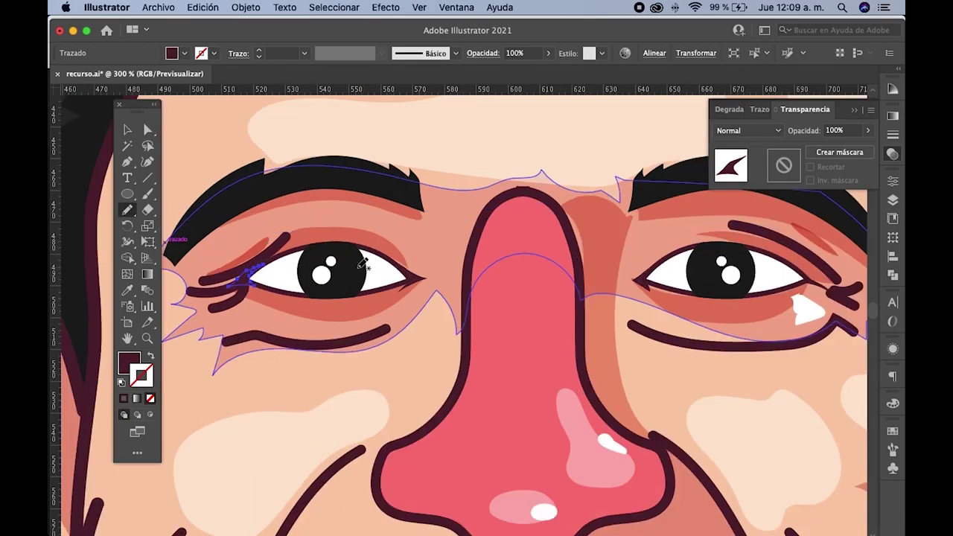
pyautogui.moveTo(360, 238); pyautogui.dragTo(414, 273)
pyautogui.click(127, 290)
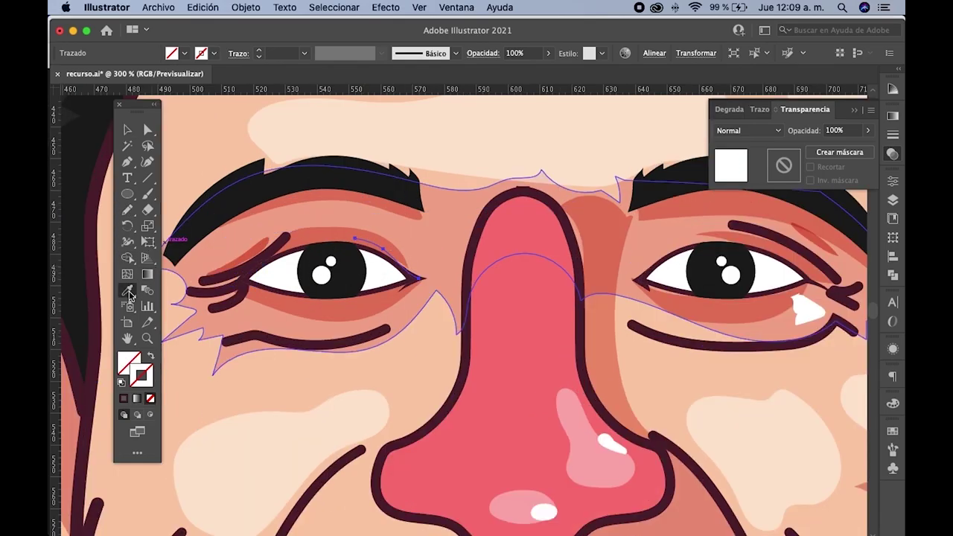
pyautogui.click(221, 270)
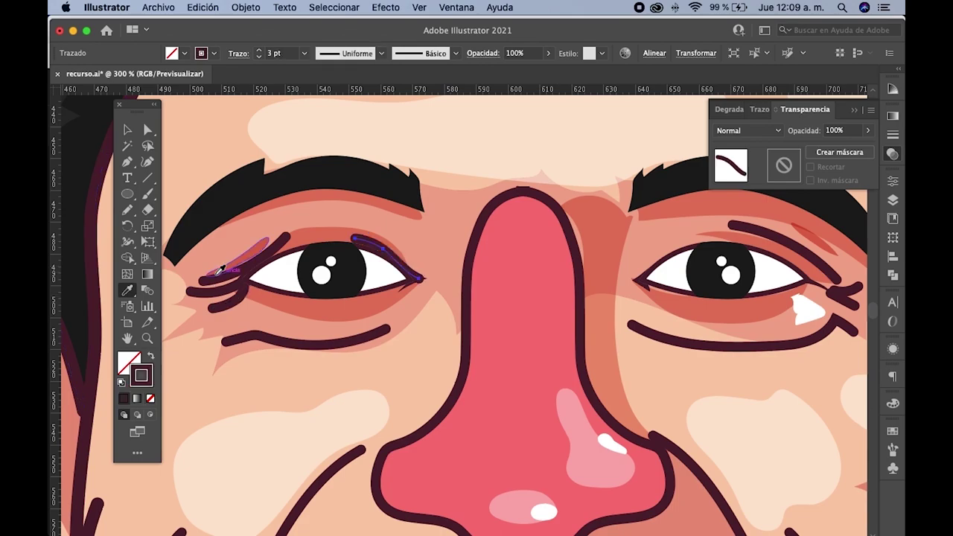
pyautogui.click(456, 53)
pyautogui.click(381, 53)
pyautogui.click(368, 93)
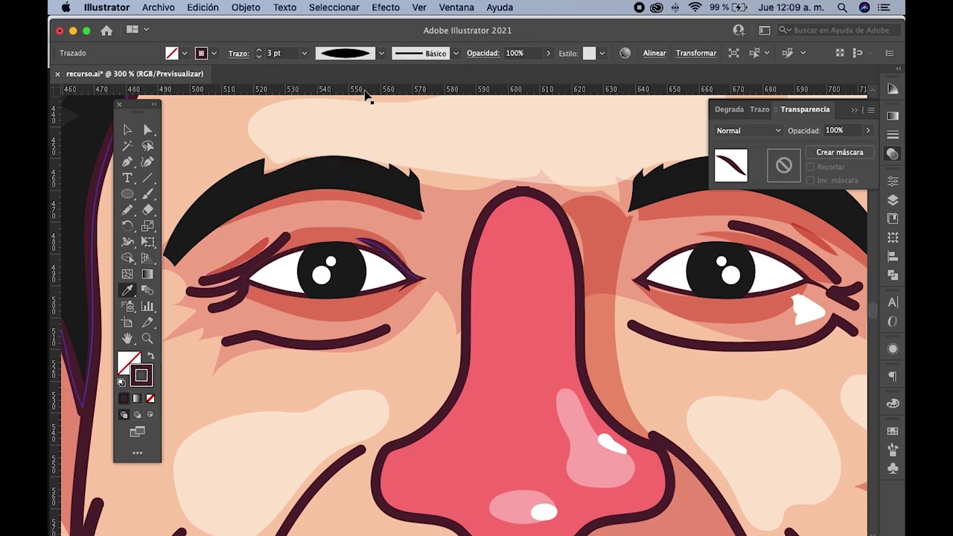
pyautogui.click(127, 130)
pyautogui.moveTo(402, 249); pyautogui.dragTo(428, 258)
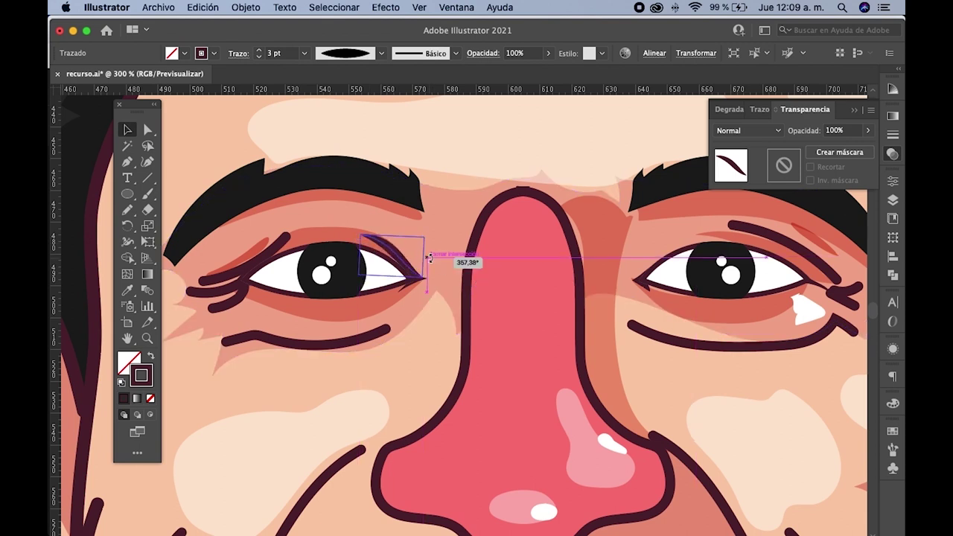
pyautogui.click(443, 251)
# - Add a dark 3 pt tapered line at the right eye's inner corner
pyautogui.scroll(-5, 443, 251)
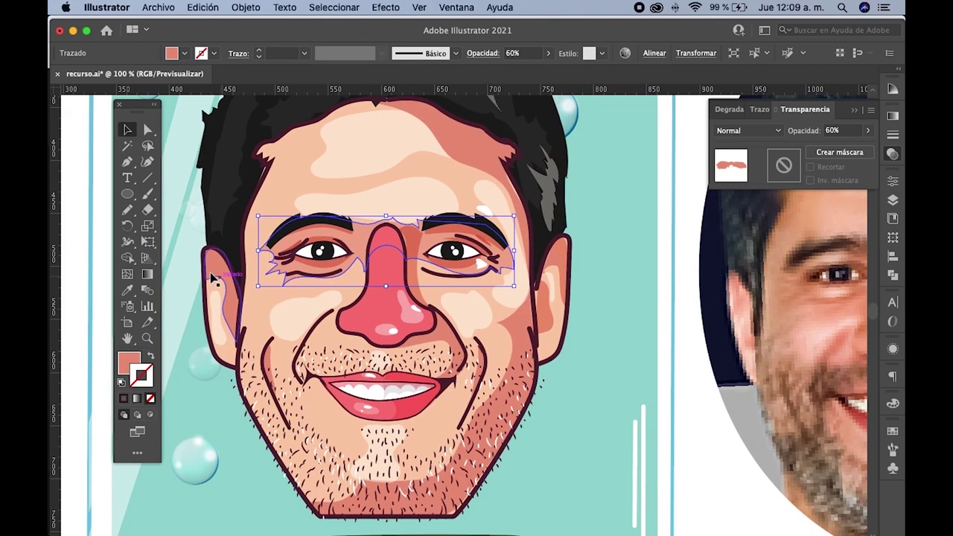
pyautogui.click(128, 210)
pyautogui.scroll(5, 483, 262)
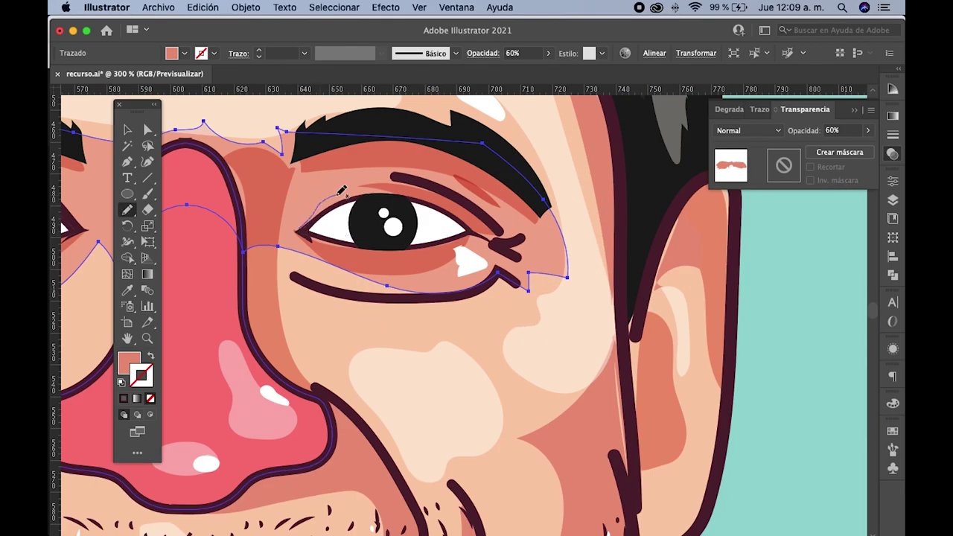
pyautogui.moveTo(341, 190); pyautogui.dragTo(322, 237)
pyautogui.press('i')
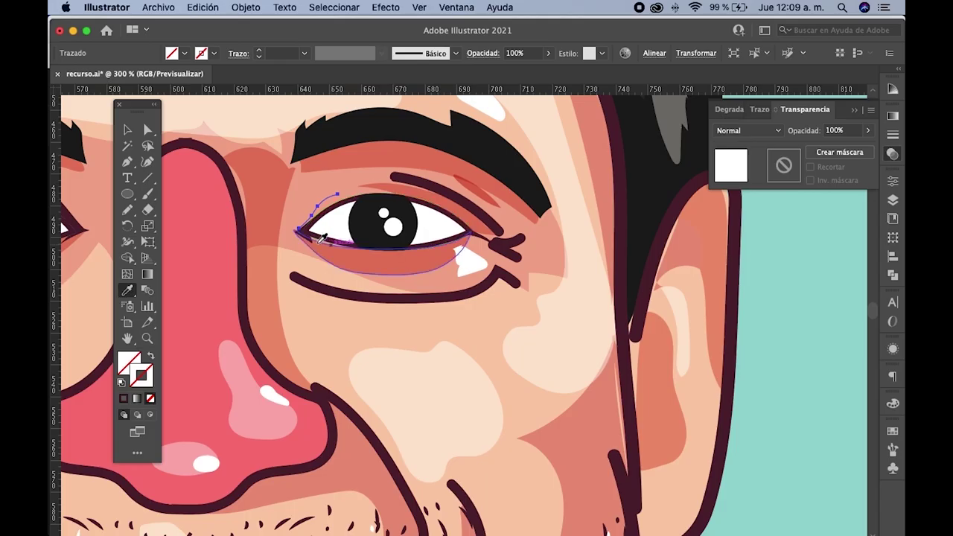
pyautogui.click(325, 284)
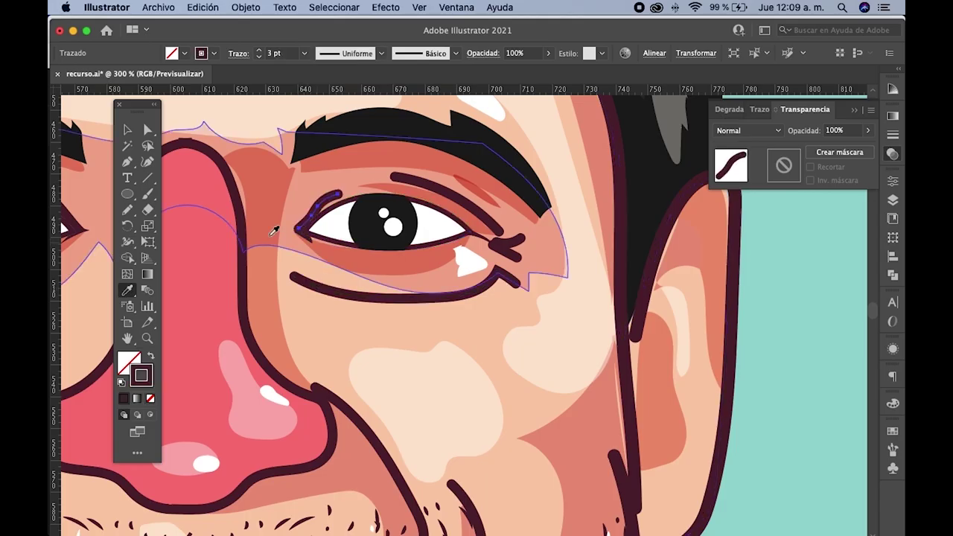
pyautogui.scroll(3, 274, 230)
pyautogui.click(304, 53)
pyautogui.click(386, 57)
pyautogui.click(382, 54)
pyautogui.click(368, 99)
# - Review the finished eye linework at actual size and clear the selection
pyautogui.click(134, 131)
pyautogui.click(303, 53)
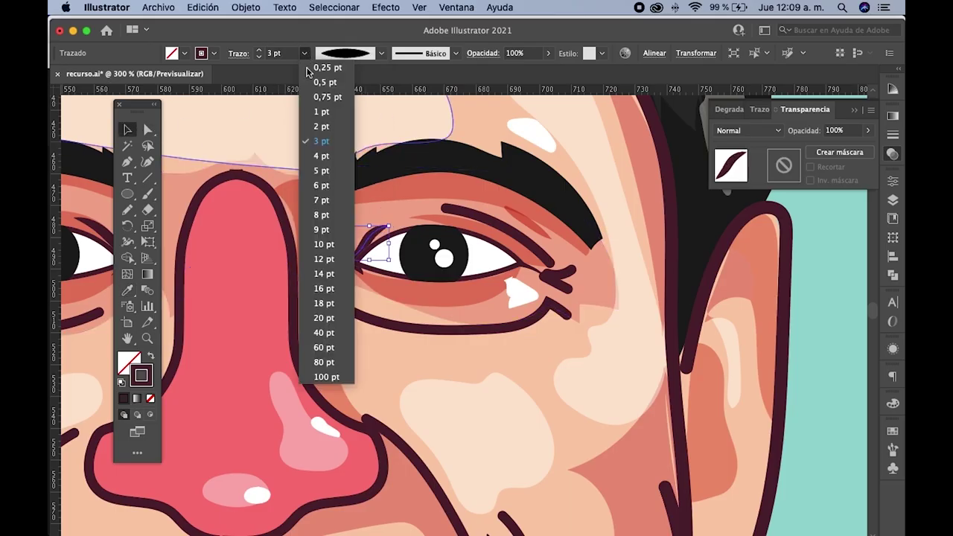
pyautogui.click(322, 128)
pyautogui.click(458, 170)
pyautogui.hotkey('ctrl', '1')
pyautogui.scroll(2, 462, 201)
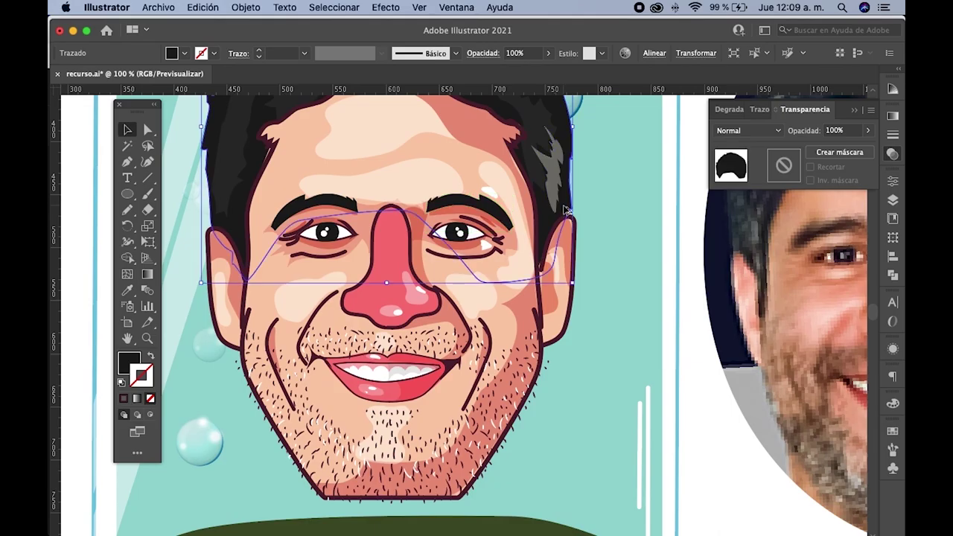
pyautogui.scroll(-2, 564, 211)
pyautogui.scroll(2, 616, 243)
pyautogui.click(617, 243)
pyautogui.scroll(2, 602, 274)
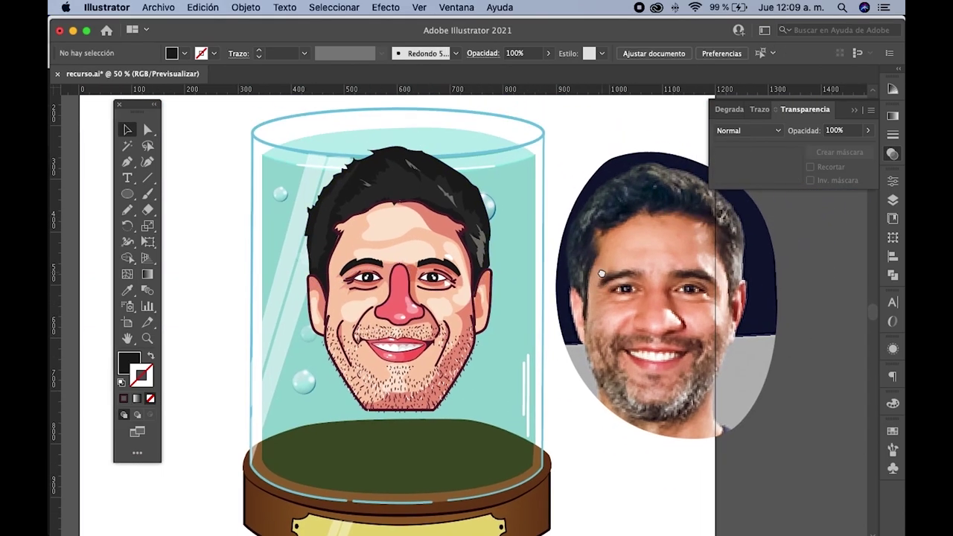
pyautogui.hscroll(2, 603, 275)
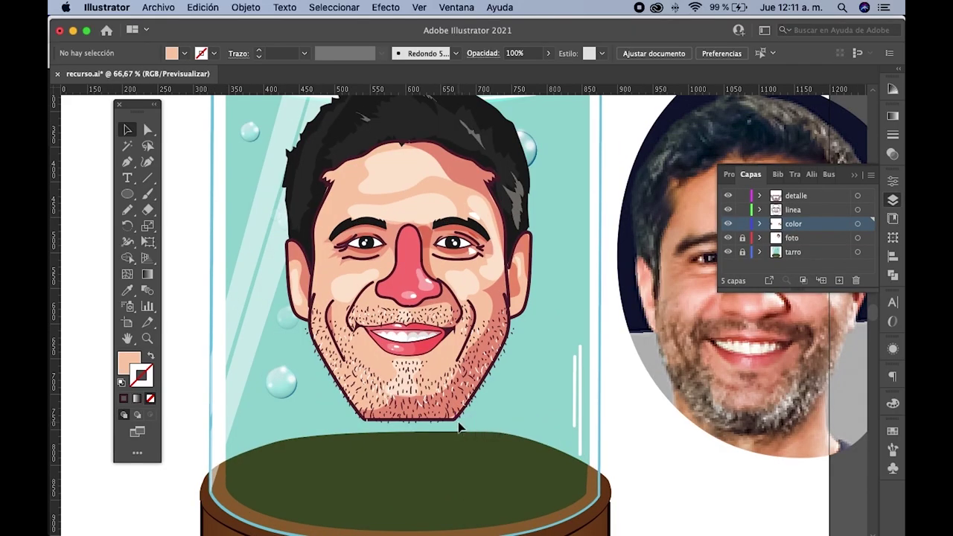
pyautogui.scroll(-3, 463, 429)
pyautogui.hscroll(1, 463, 429)
pyautogui.scroll(-1, 417, 362)
pyautogui.scroll(-1, 406, 365)
pyautogui.hscroll(1, 407, 365)
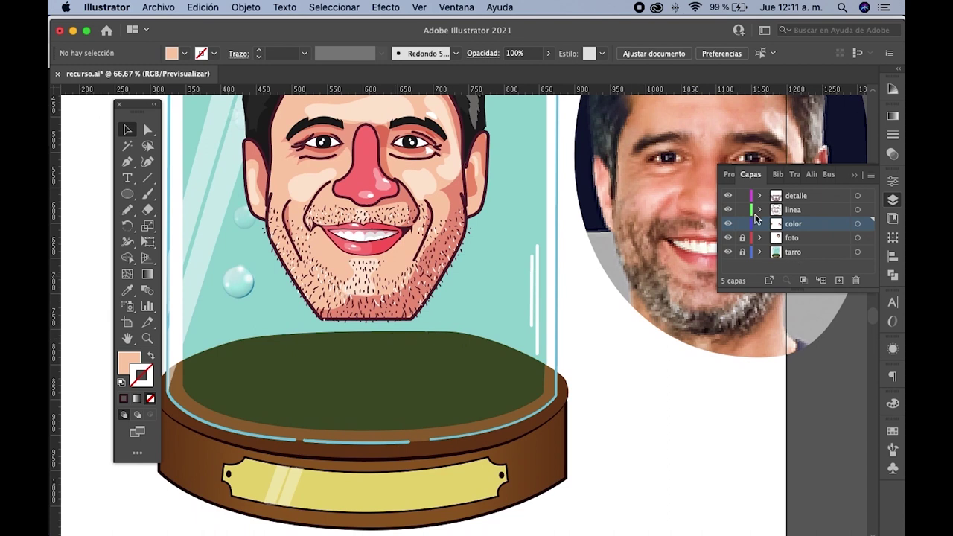
pyautogui.click(127, 210)
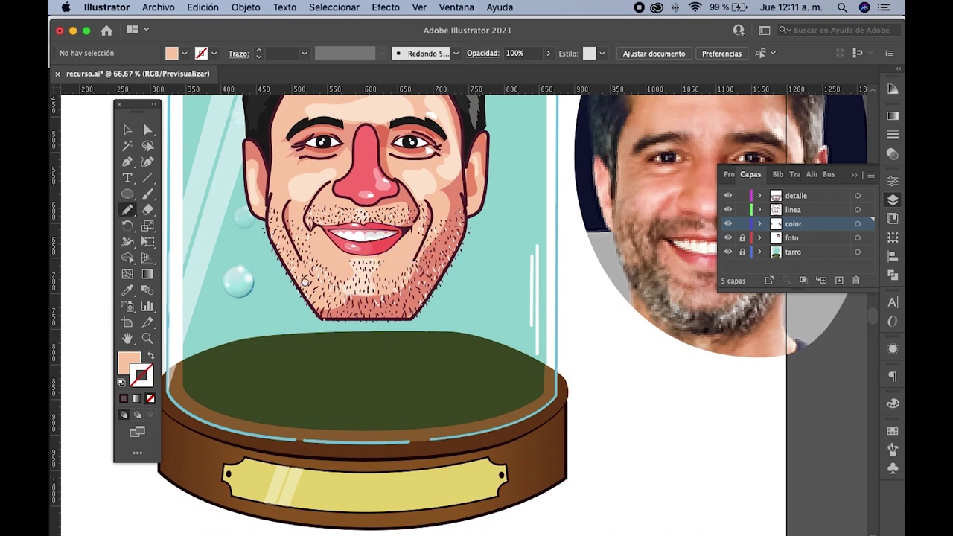
pyautogui.scroll(-1, 305, 283)
pyautogui.hscroll(-1, 306, 283)
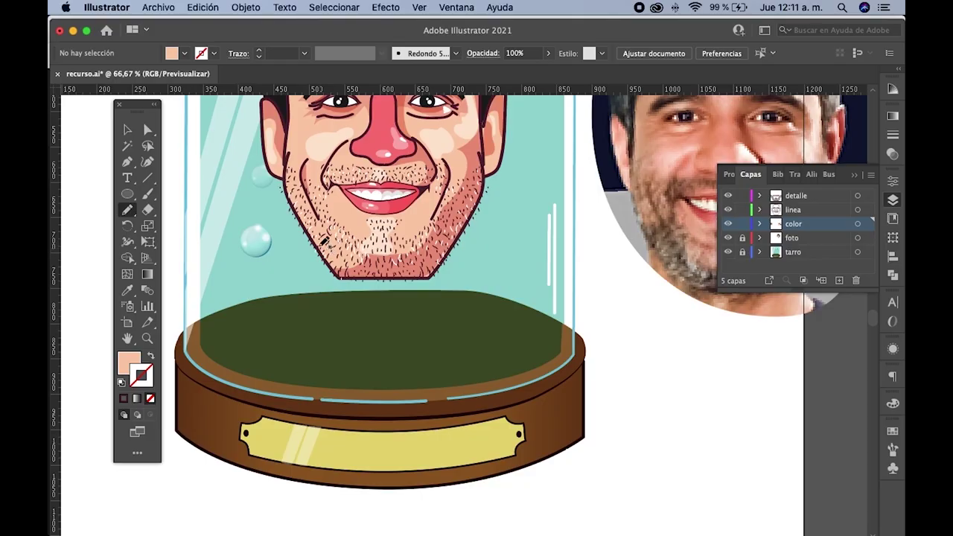
pyautogui.hscroll(2, 323, 242)
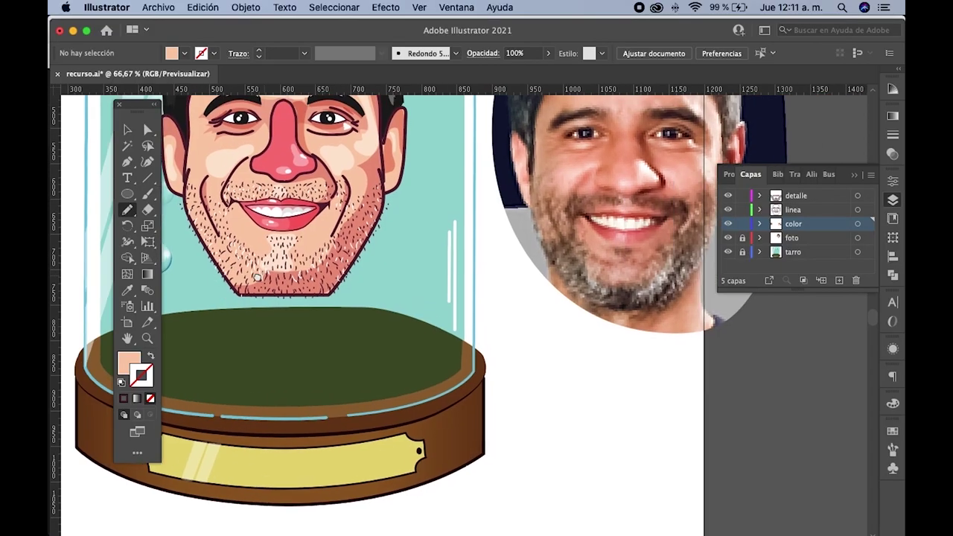
pyautogui.hscroll(-4, 358, 253)
pyautogui.hscroll(3, 363, 246)
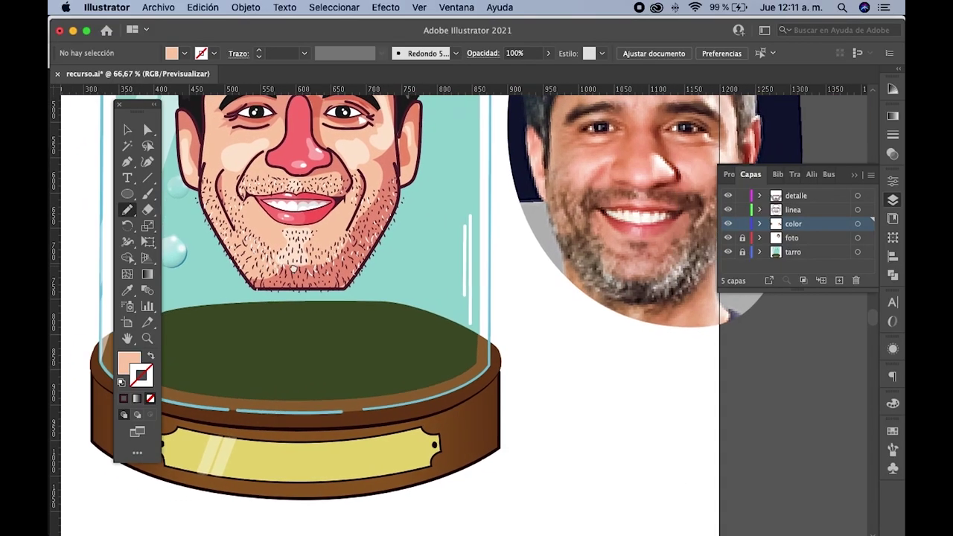
pyautogui.hscroll(-3, 435, 268)
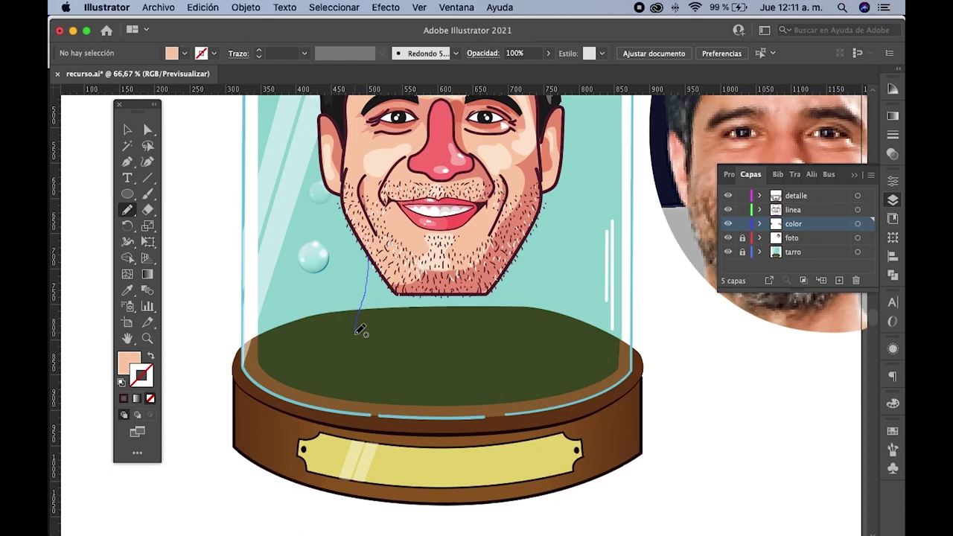
# - Pencil-draw the neck shape from the jaw down and fill it with the face's skin tone
pyautogui.moveTo(356, 333)
pyautogui.mouseDown()
pyautogui.moveTo(484, 353)
pyautogui.moveTo(522, 337)
pyautogui.moveTo(519, 317)
pyautogui.mouseUp()
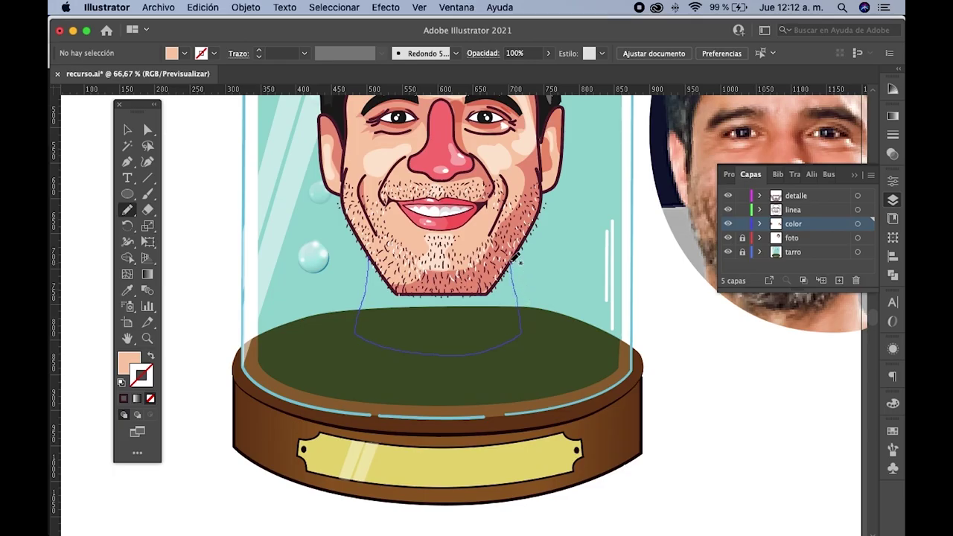
pyautogui.moveTo(517, 255); pyautogui.dragTo(371, 257)
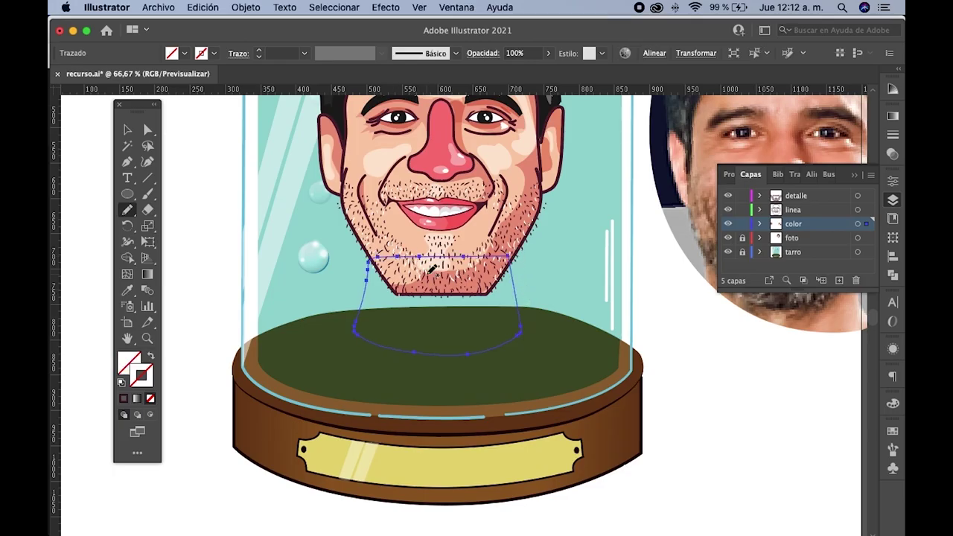
pyautogui.click(127, 290)
pyautogui.click(408, 233)
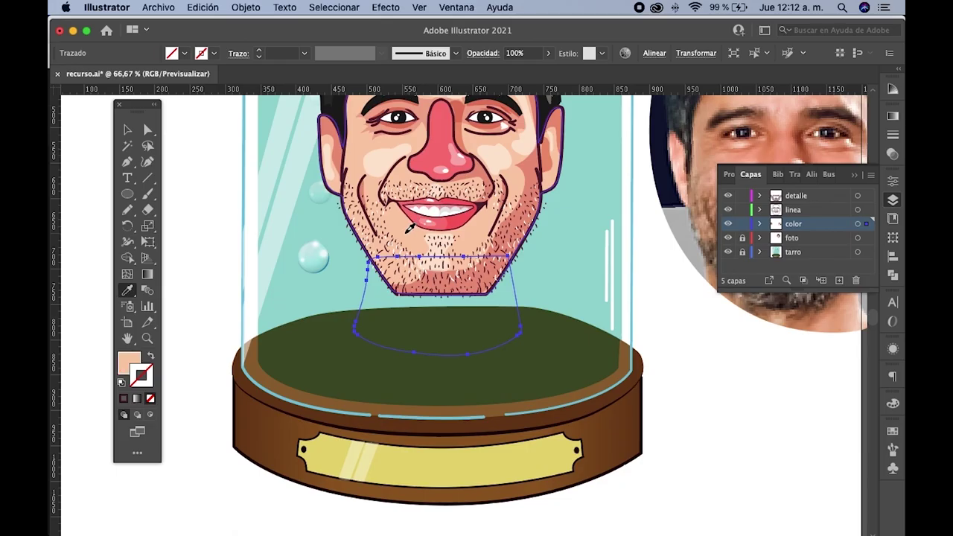
pyautogui.click(127, 129)
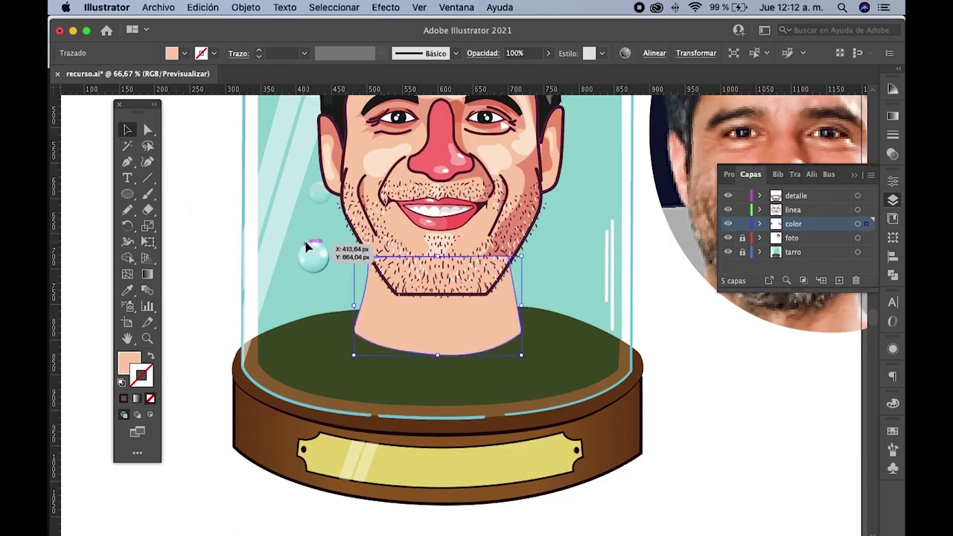
pyautogui.moveTo(309, 247); pyautogui.dragTo(237, 242)
# - Give the neck the jaw outline's dark stroke at 4 pt weight
pyautogui.click(127, 291)
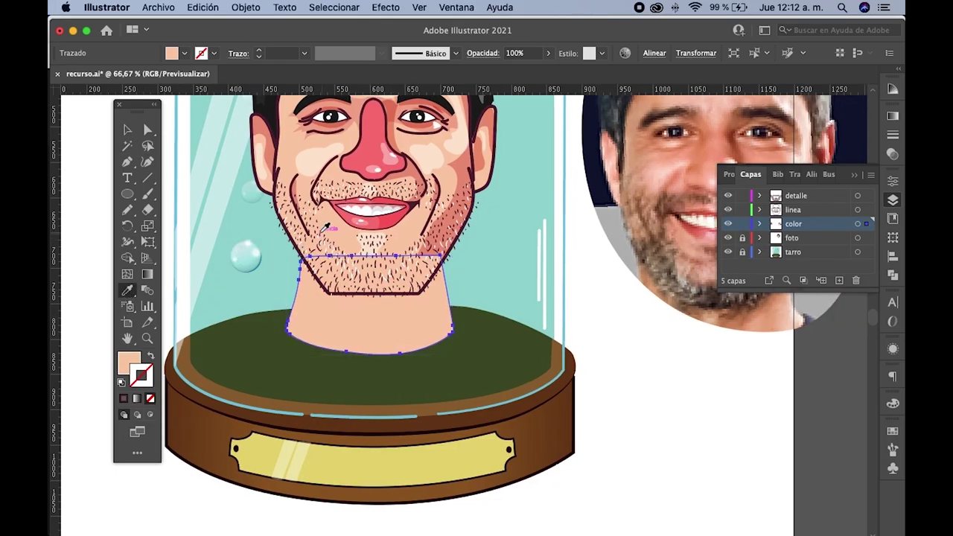
pyautogui.click(127, 129)
pyautogui.click(223, 286)
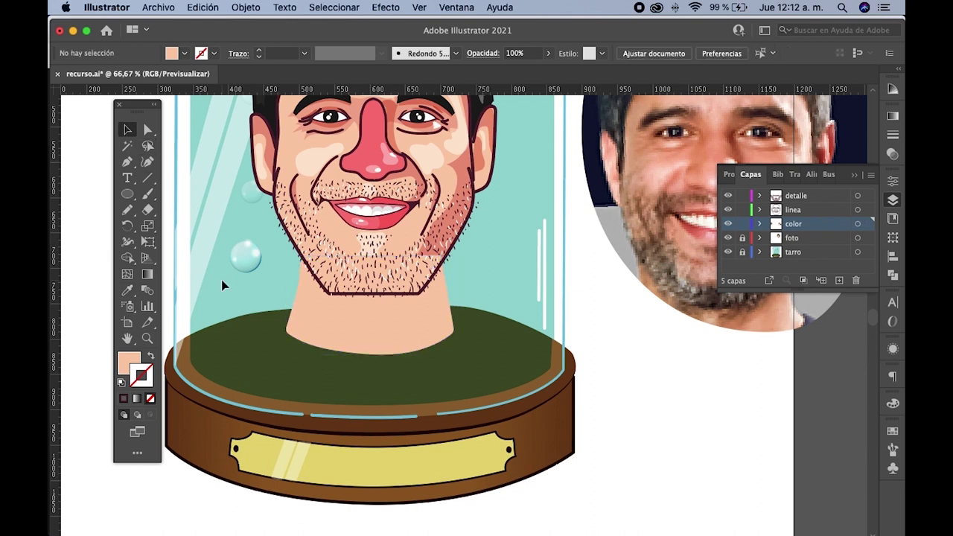
pyautogui.hotkey('ctrl', 'z')
pyautogui.click(128, 291)
pyautogui.scroll(2, 298, 237)
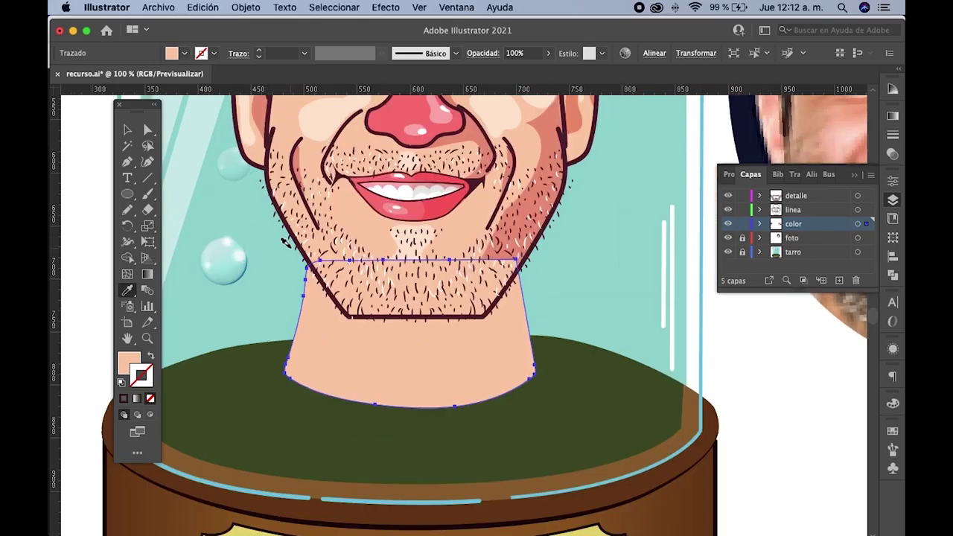
pyautogui.scroll(2, 298, 237)
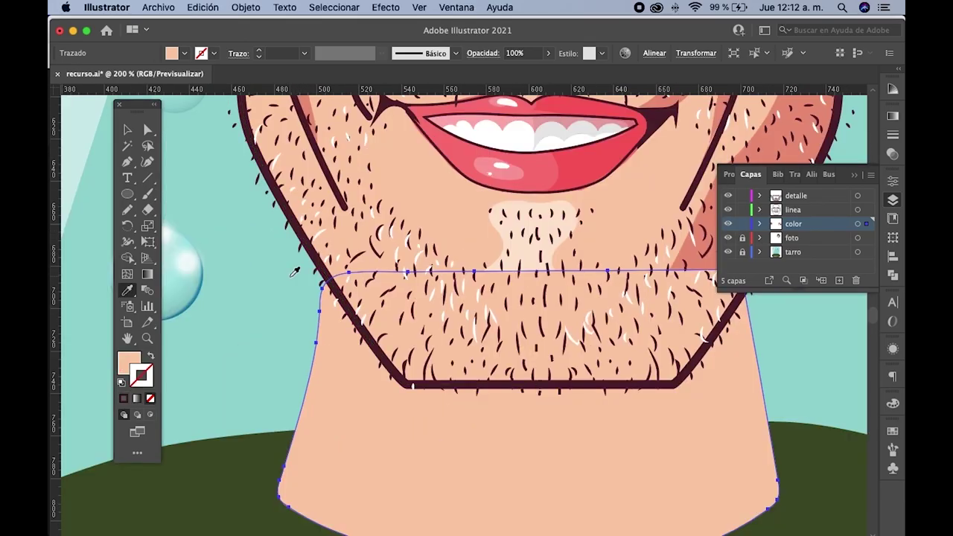
pyautogui.click(304, 226)
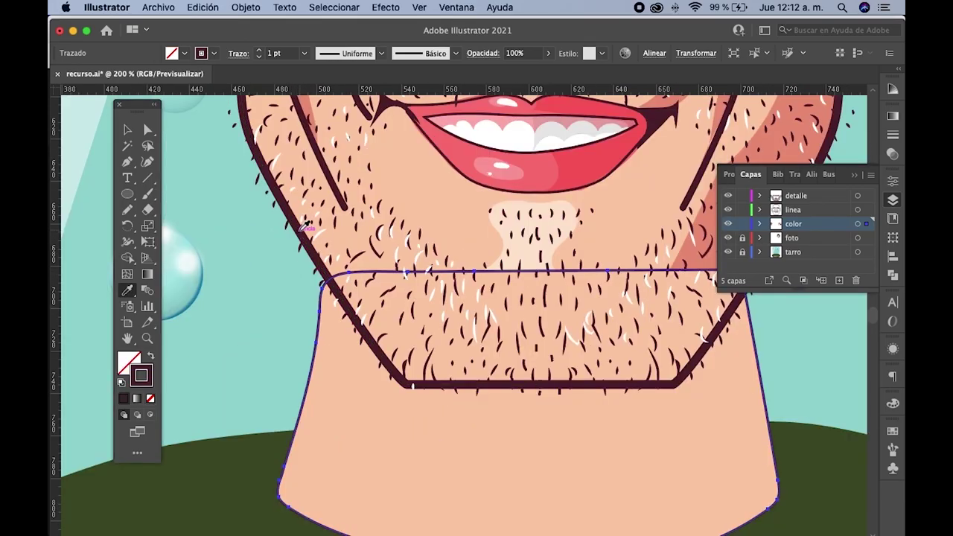
pyautogui.click(305, 53)
pyautogui.click(331, 159)
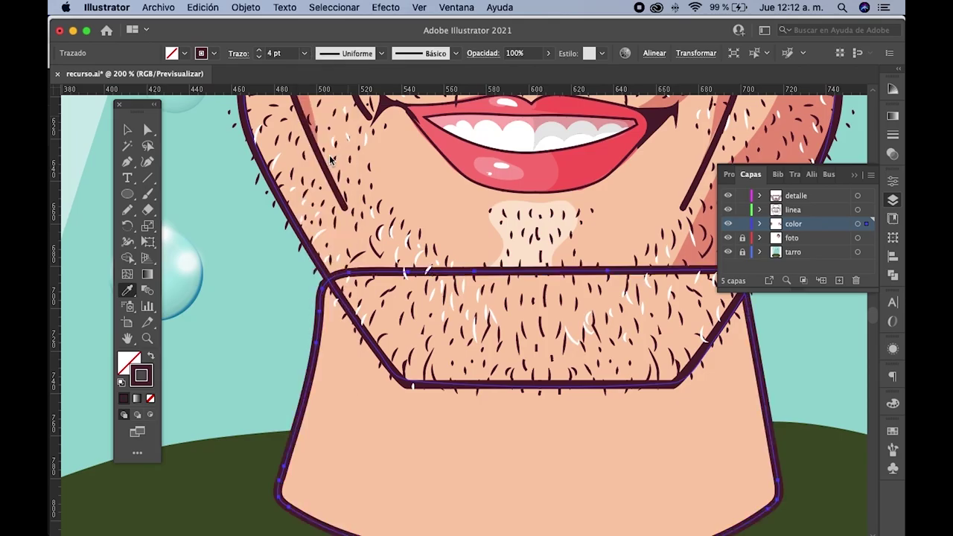
pyautogui.scroll(-5, 333, 157)
# - Send the neck behind the face with Organizar > Enviar detrás, then deselect it
pyautogui.press('v')
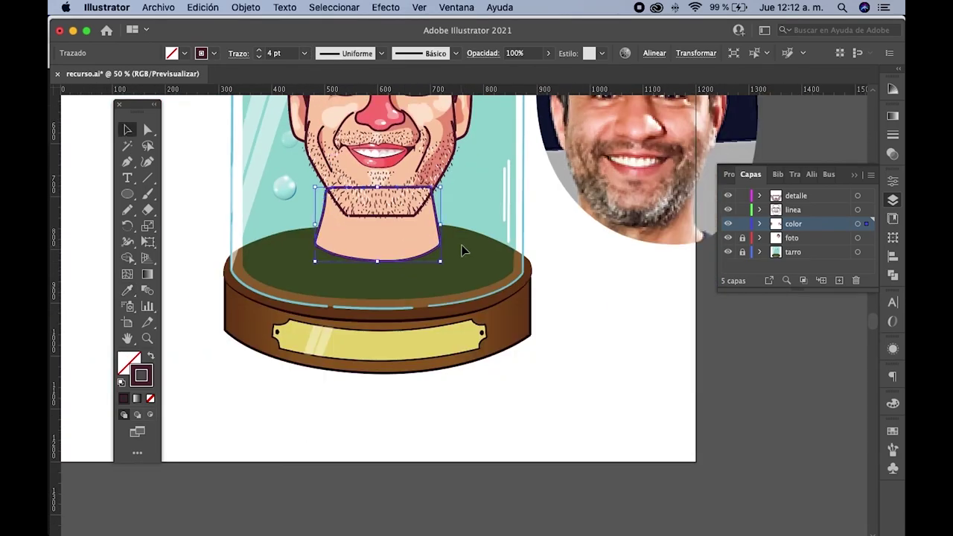
pyautogui.rightClick(408, 237)
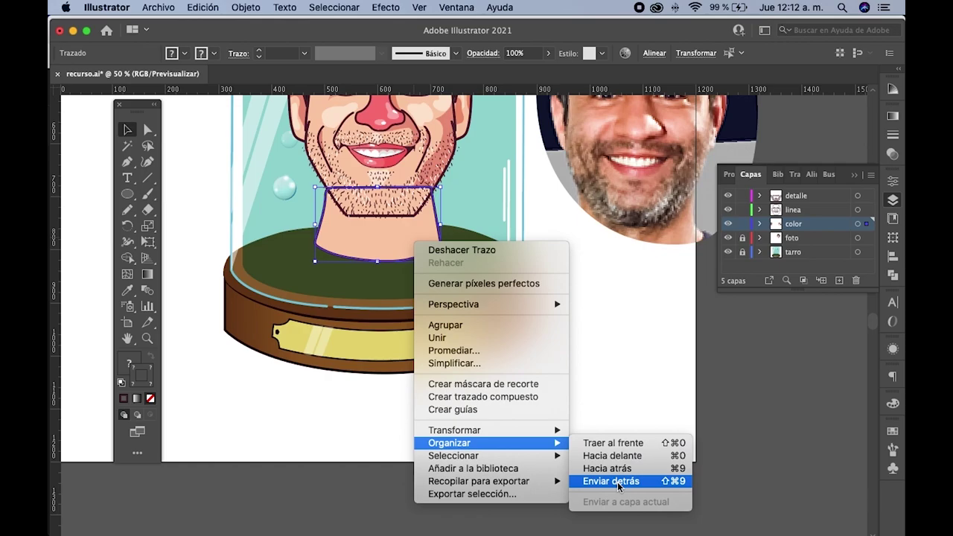
pyautogui.click(617, 481)
pyautogui.scroll(3, 499, 270)
pyautogui.click(480, 266)
pyautogui.scroll(2, 477, 283)
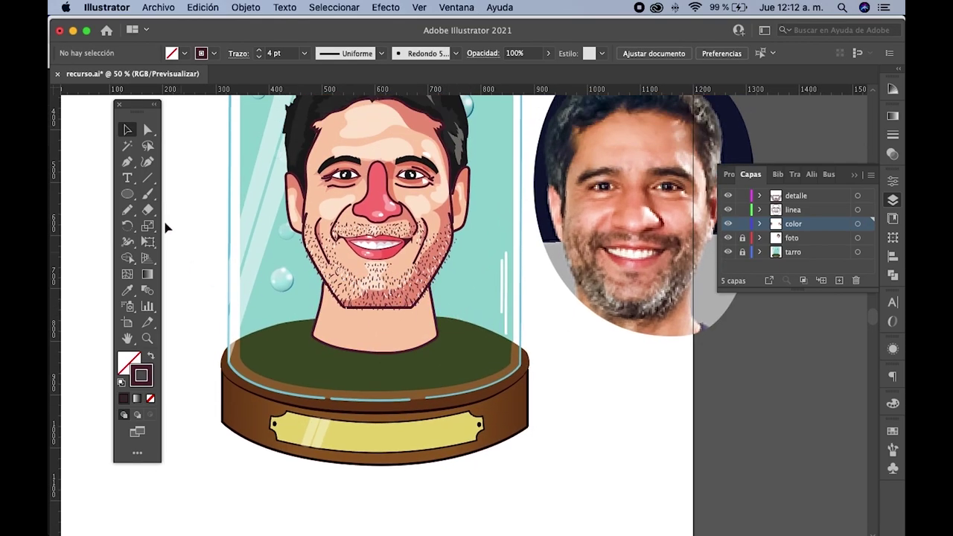
# - Select the face shape to check the stacking, then deselect it
pyautogui.click(127, 212)
pyautogui.scroll(2, 363, 320)
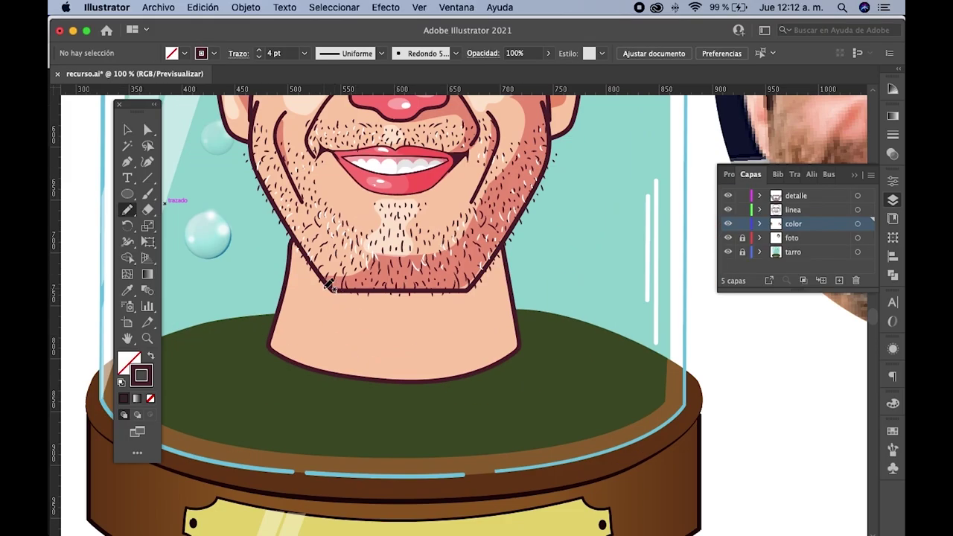
pyautogui.click(127, 130)
pyautogui.click(447, 198)
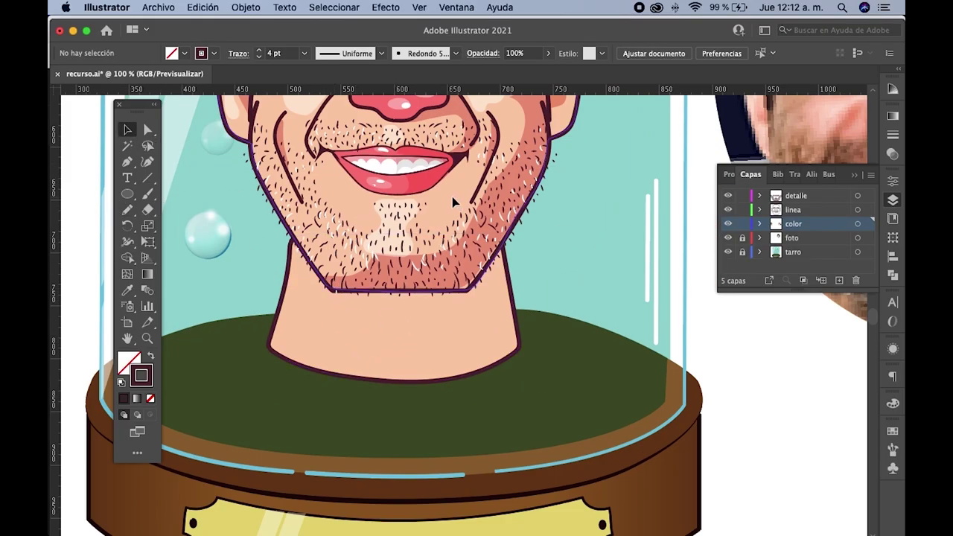
pyautogui.click(126, 211)
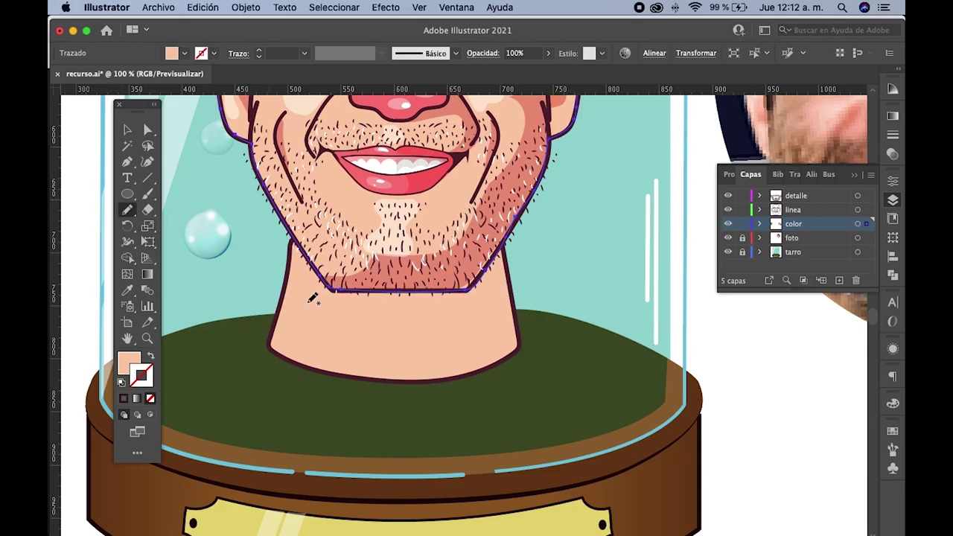
pyautogui.keyDown('super'); pyautogui.click(201, 201); pyautogui.keyUp('super')
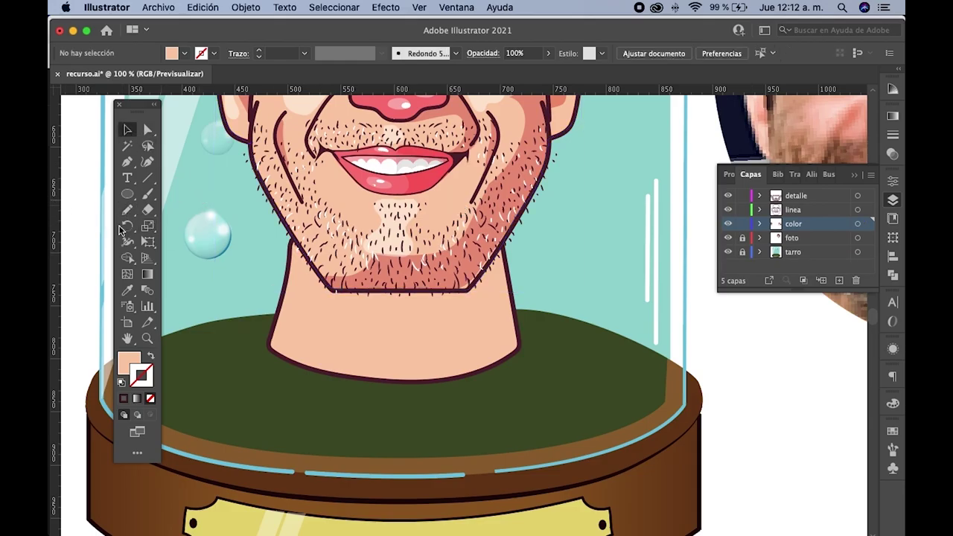
# - Pencil-draw a shadow shape under the jaw and fill it with the pink cheek colour
pyautogui.moveTo(300, 254); pyautogui.dragTo(307, 268)
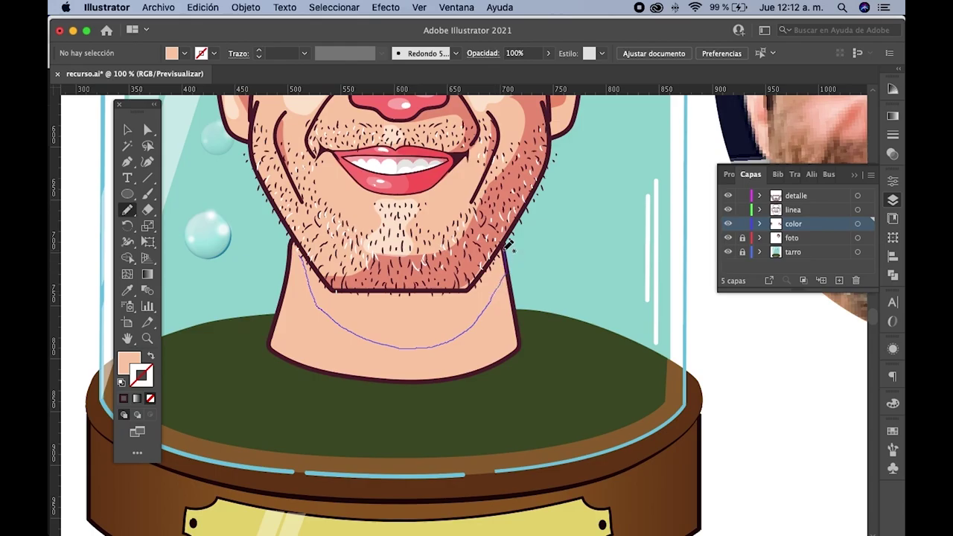
pyautogui.moveTo(469, 291); pyautogui.dragTo(344, 289)
pyautogui.moveTo(305, 259); pyautogui.dragTo(297, 248)
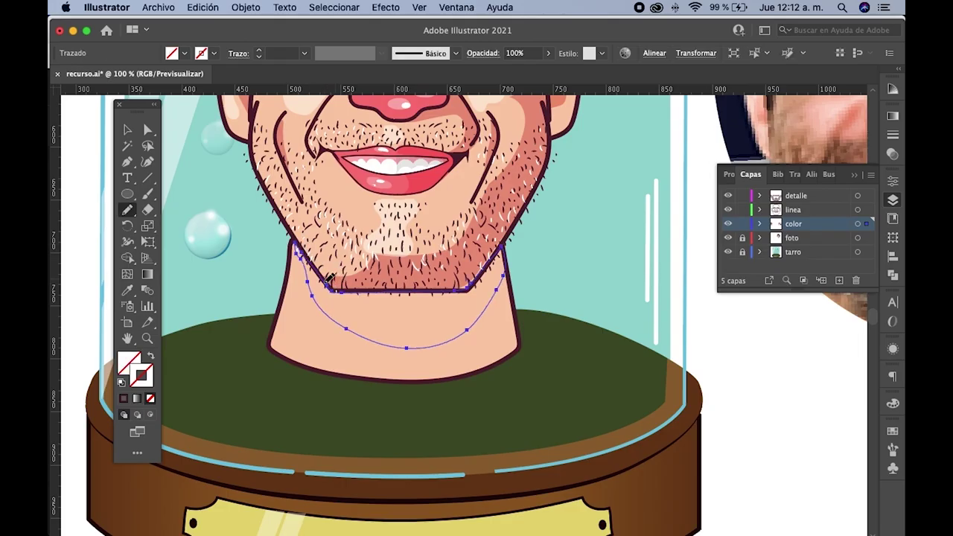
pyautogui.click(126, 290)
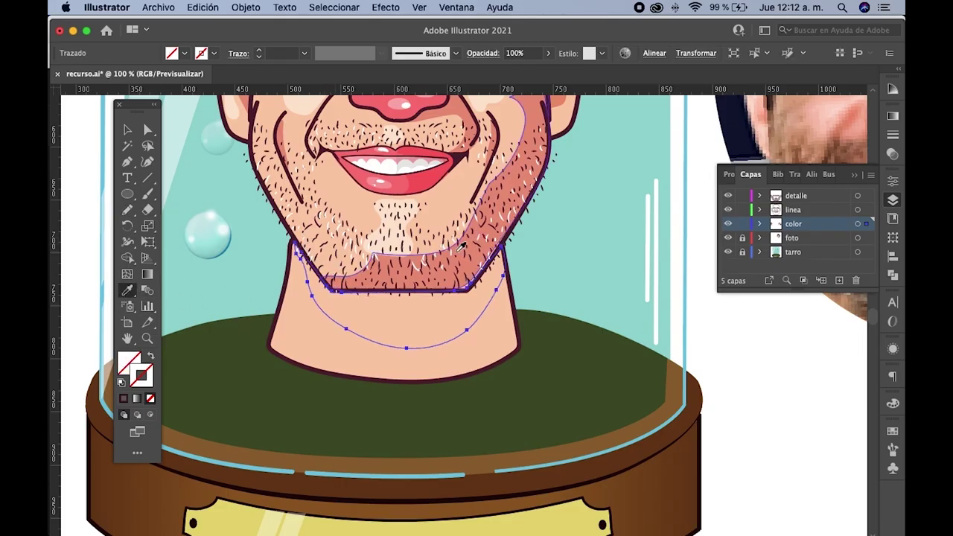
pyautogui.click(461, 247)
# - Reselect the neck shadow and erase its left edge near the jaw
pyautogui.click(127, 130)
pyautogui.click(224, 207)
pyautogui.scroll(2, 314, 287)
pyautogui.click(314, 287)
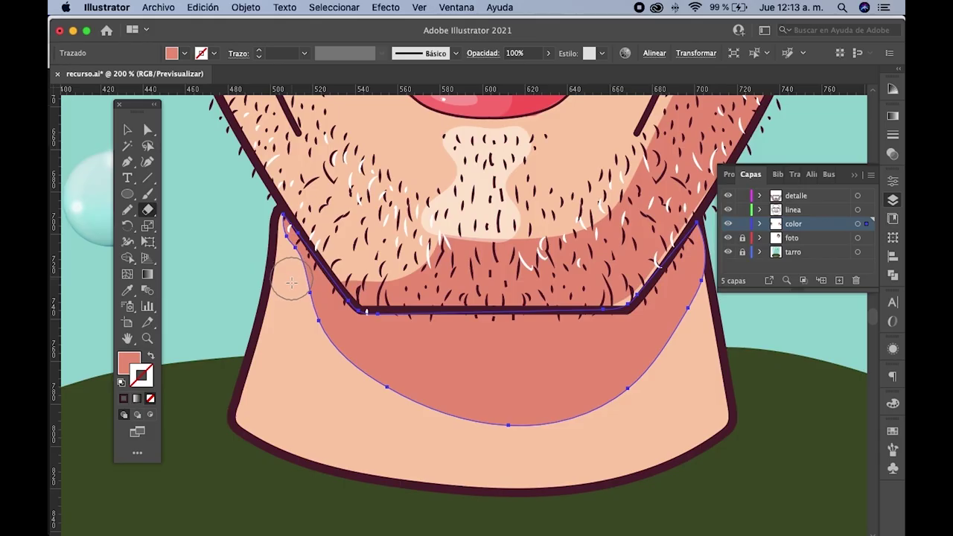
pyautogui.moveTo(288, 292); pyautogui.dragTo(277, 239)
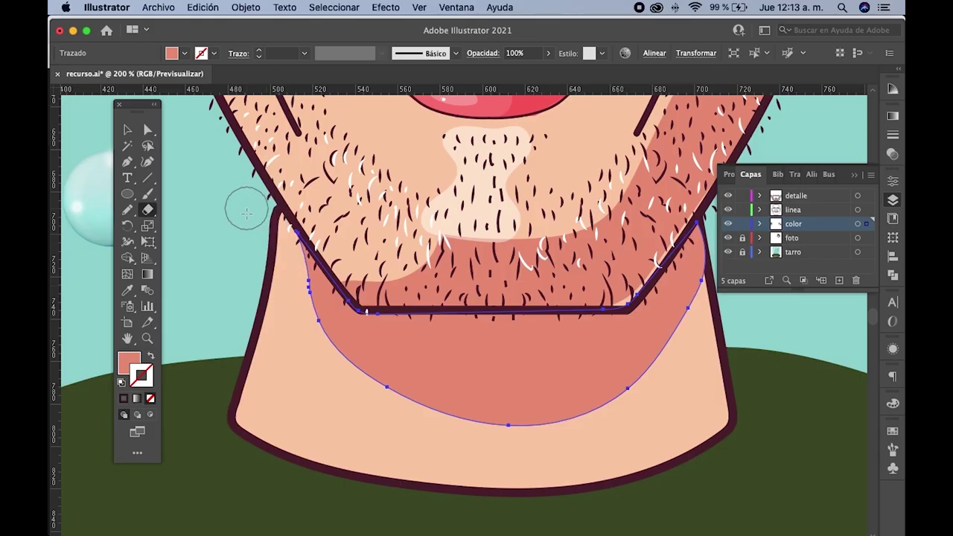
pyautogui.scroll(-3, 253, 212)
# - Deselect the shadow and move the view to the base of the neck
pyautogui.press('v')
pyautogui.click(209, 228)
pyautogui.scroll(-1, 213, 223)
pyautogui.scroll(-1, 253, 243)
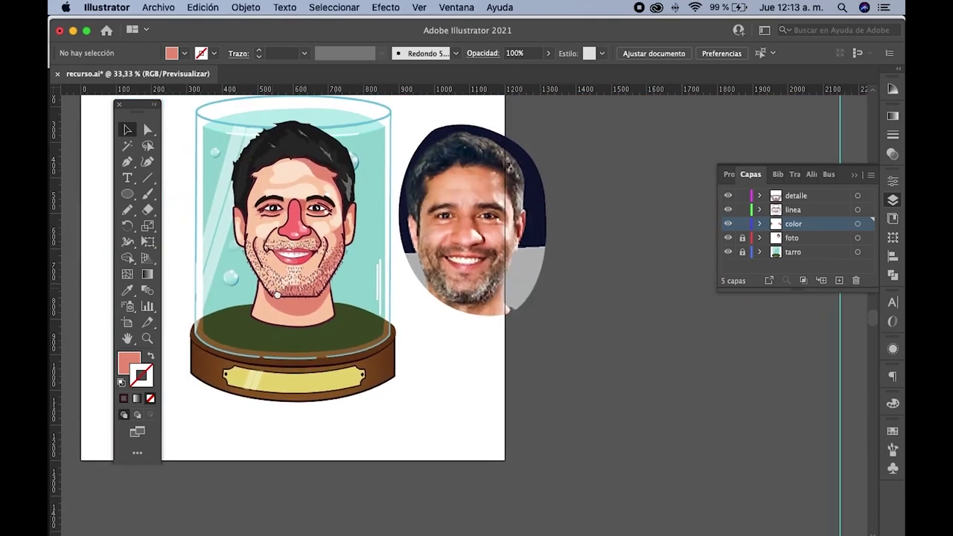
pyautogui.hscroll(-2, 405, 356)
pyautogui.scroll(2, 405, 357)
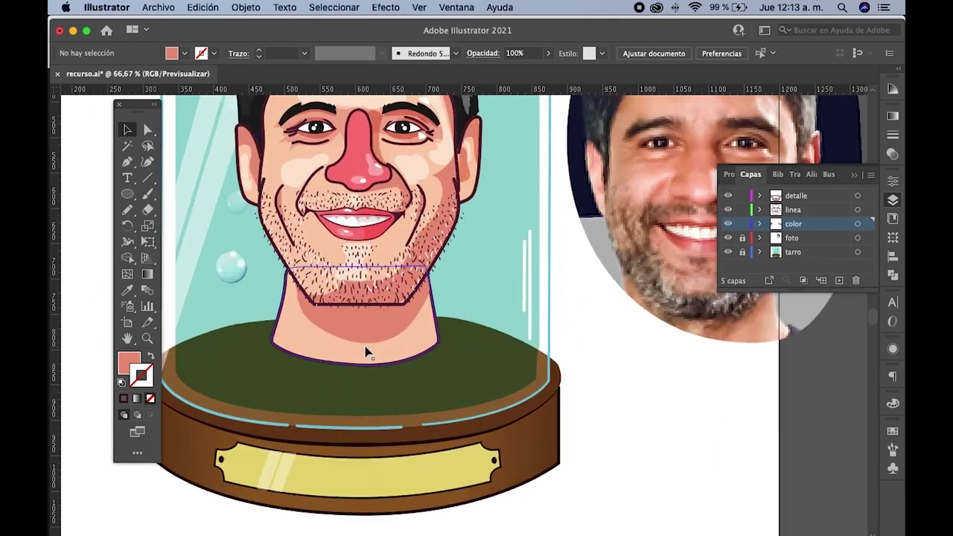
pyautogui.scroll(2, 372, 359)
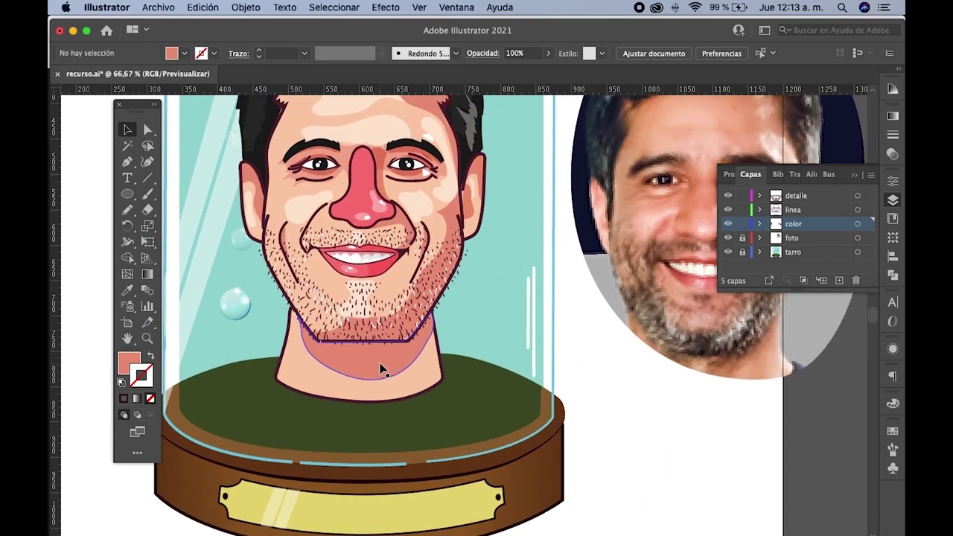
pyautogui.scroll(-3, 383, 368)
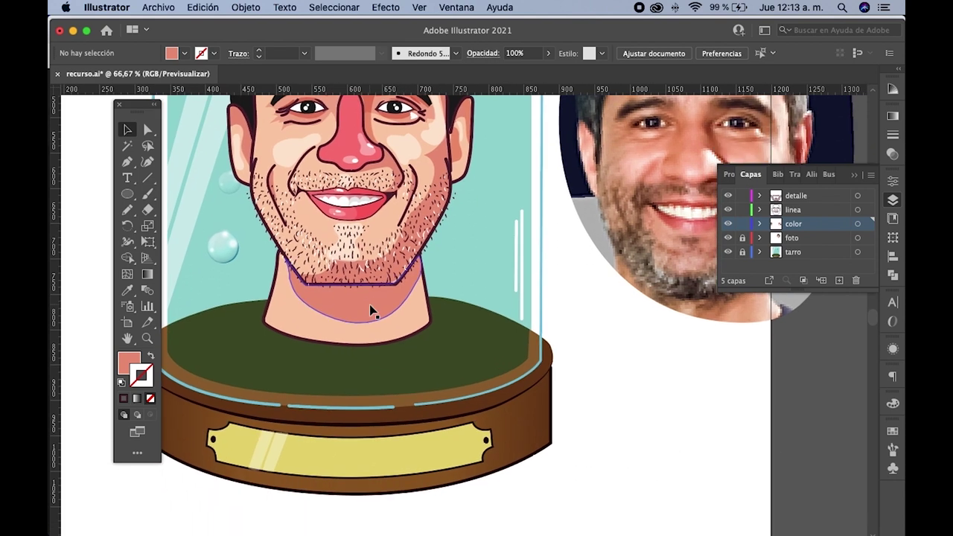
# - Pen-draw a curved path along the base of the neck
pyautogui.click(128, 210)
pyautogui.click(127, 162)
pyautogui.click(130, 132)
pyautogui.click(127, 163)
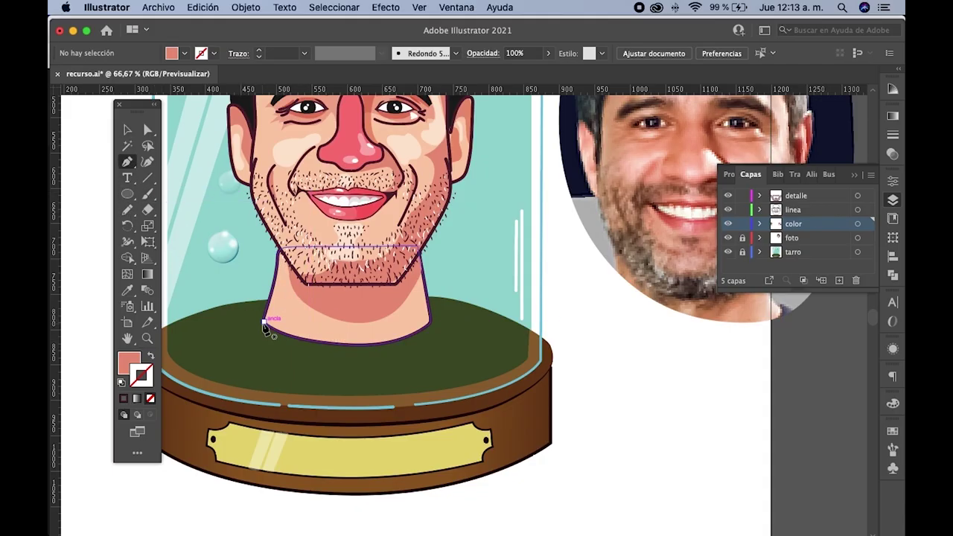
pyautogui.click(264, 323)
pyautogui.moveTo(431, 322)
pyautogui.mouseDown()
pyautogui.moveTo(456, 315)
pyautogui.moveTo(515, 270)
pyautogui.mouseUp()
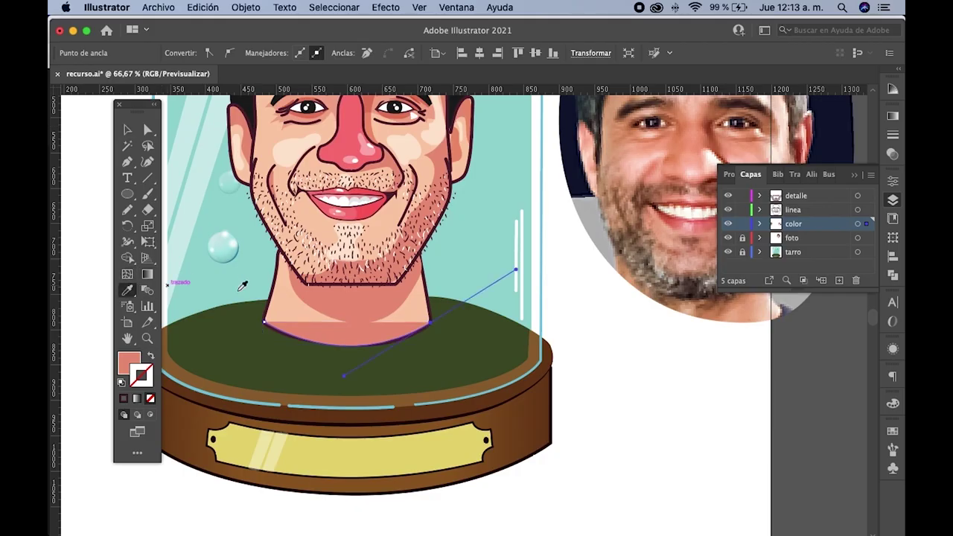
# - Color the neck path dark teal-grey and swap it from fill to stroke
pyautogui.hotkey('ctrl', '-')
pyautogui.hotkey('ctrl', '-')
pyautogui.hotkey('ctrl', '-')
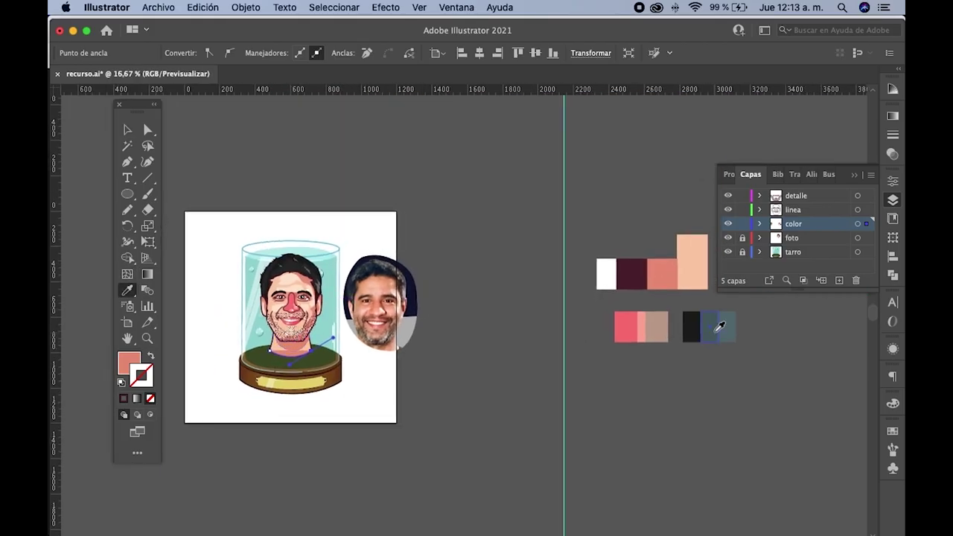
pyautogui.click(708, 329)
pyautogui.scroll(3, 312, 369)
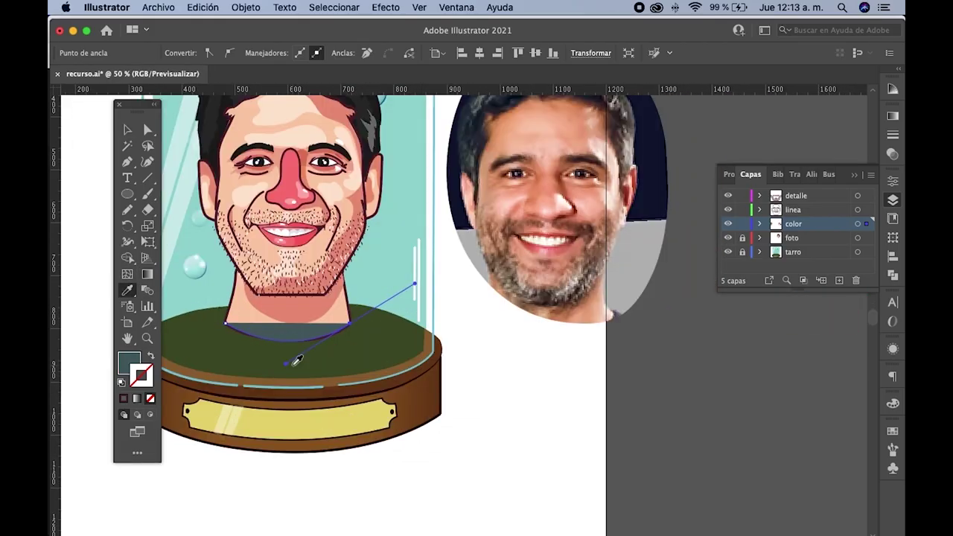
pyautogui.scroll(-2, 296, 361)
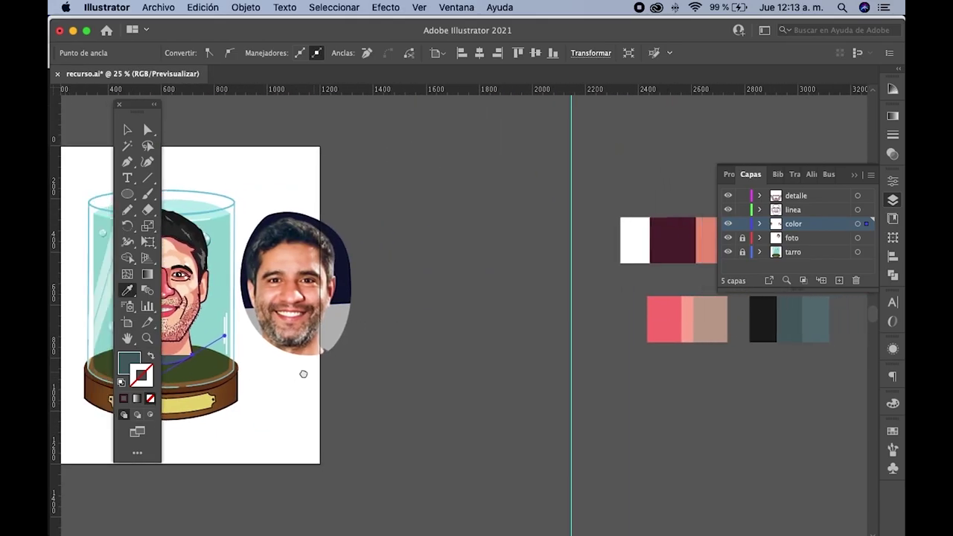
pyautogui.scroll(1, 585, 374)
pyautogui.hscroll(-1, 586, 374)
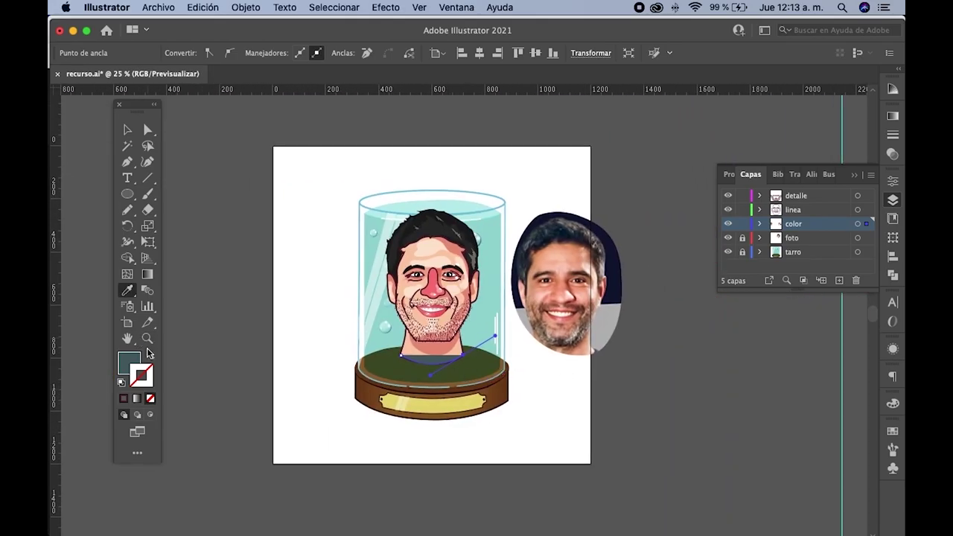
pyautogui.click(150, 356)
pyautogui.scroll(3, 484, 381)
# - Select the collar path and try stroke weights from 9 to 40 pt, settling on 30 pt
pyautogui.click(148, 132)
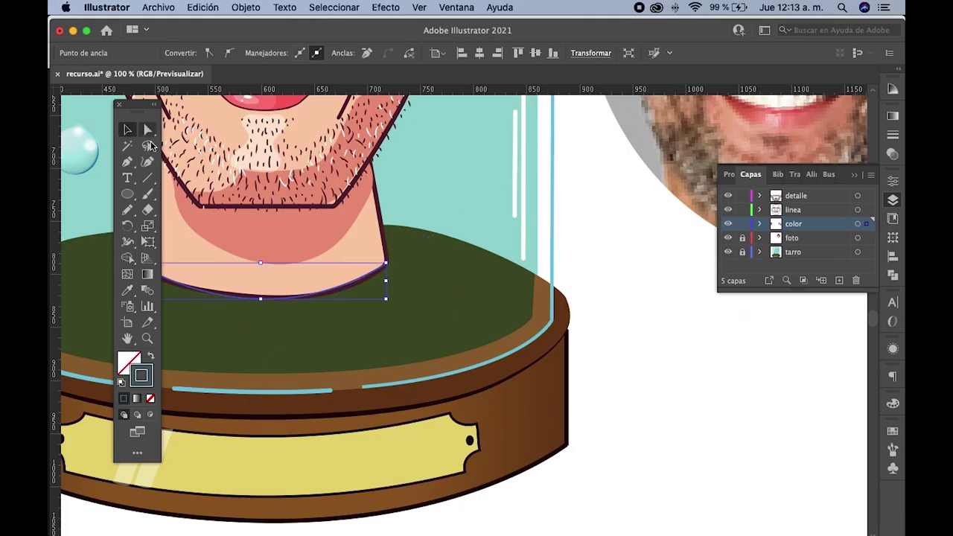
pyautogui.hotkey('ctrl', 'shift', 'a')
pyautogui.hscroll(-3, 440, 393)
pyautogui.click(368, 296)
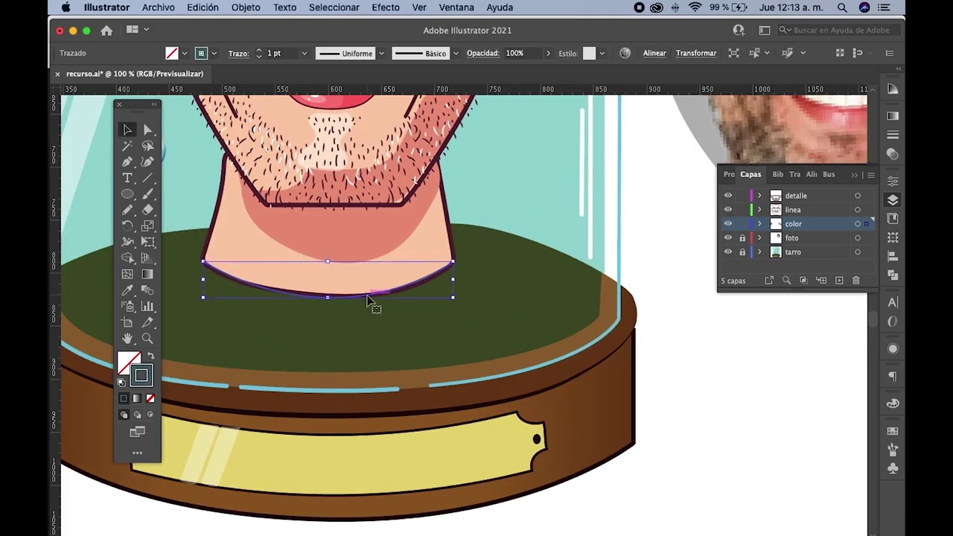
pyautogui.click(304, 53)
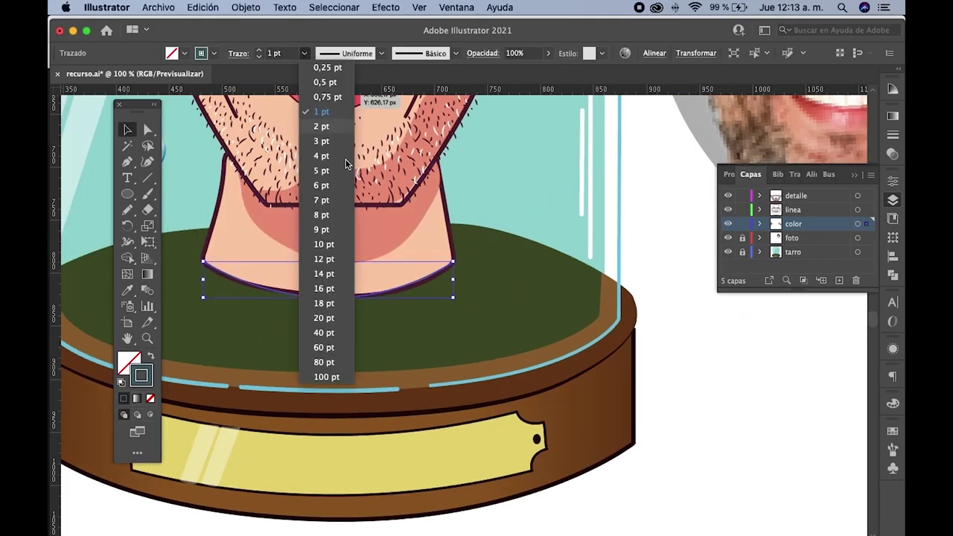
pyautogui.click(327, 229)
pyautogui.click(303, 53)
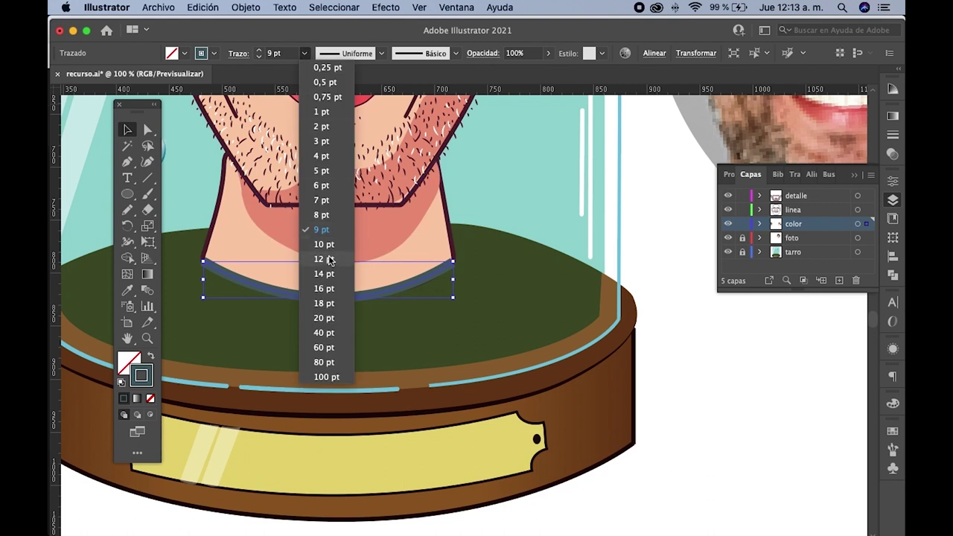
pyautogui.click(326, 273)
pyautogui.click(304, 53)
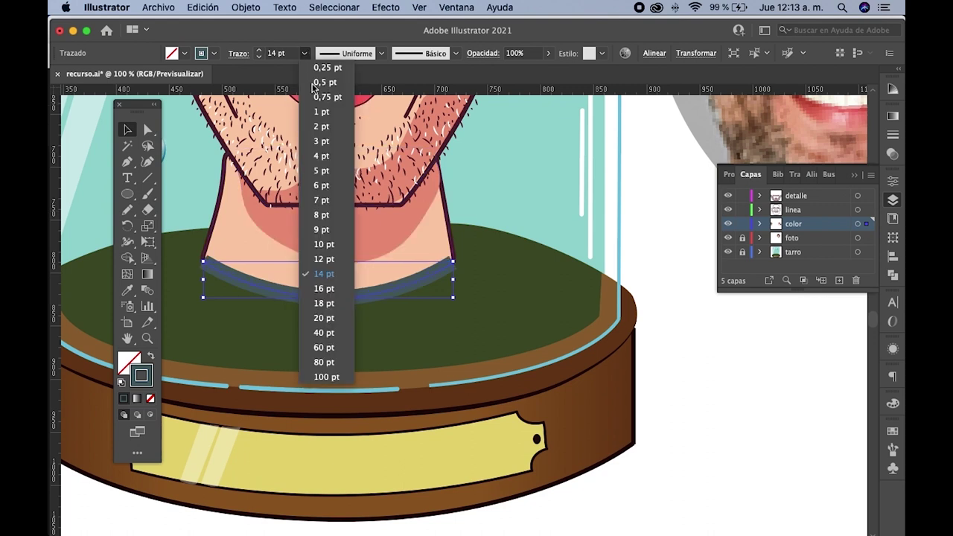
pyautogui.click(326, 288)
pyautogui.click(304, 53)
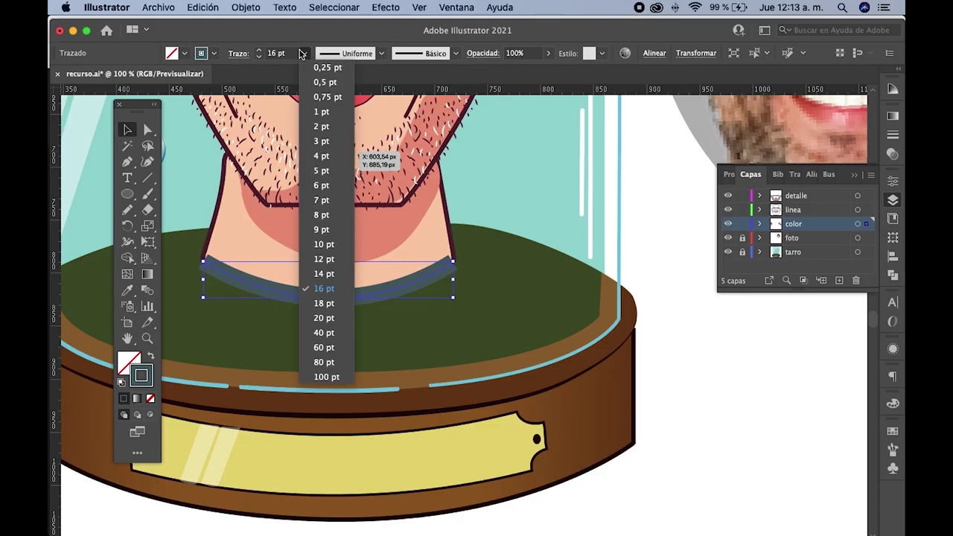
pyautogui.click(315, 328)
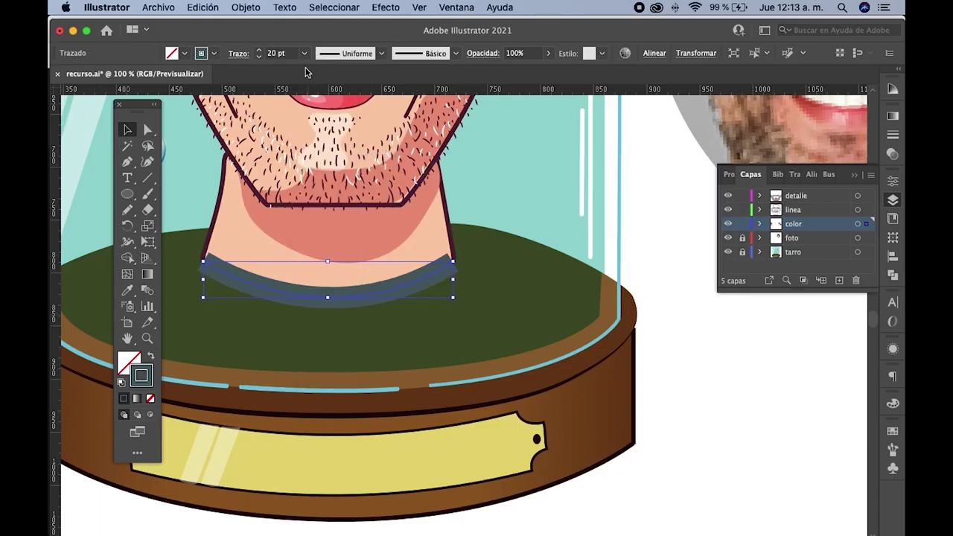
pyautogui.click(304, 53)
pyautogui.click(326, 331)
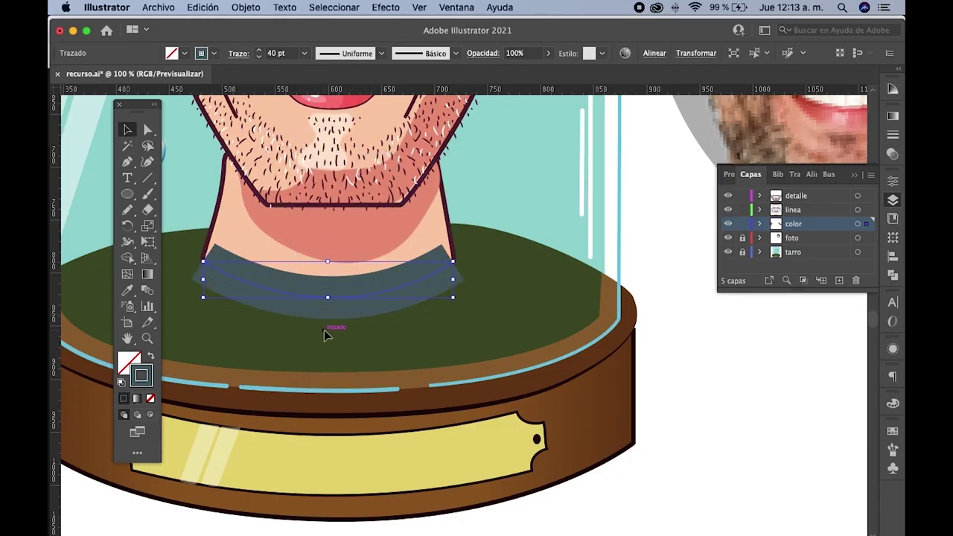
pyautogui.click(277, 53)
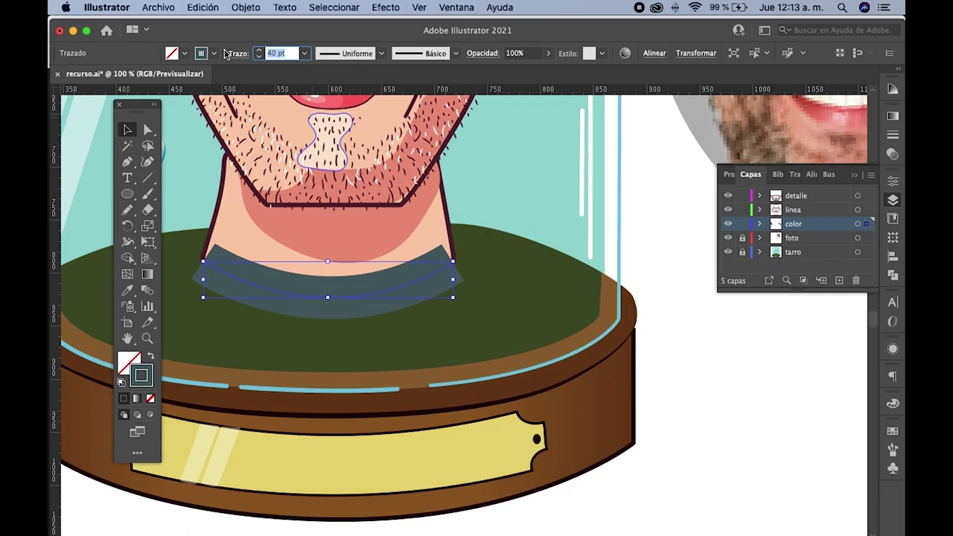
pyautogui.write('30')
pyautogui.press('Return')
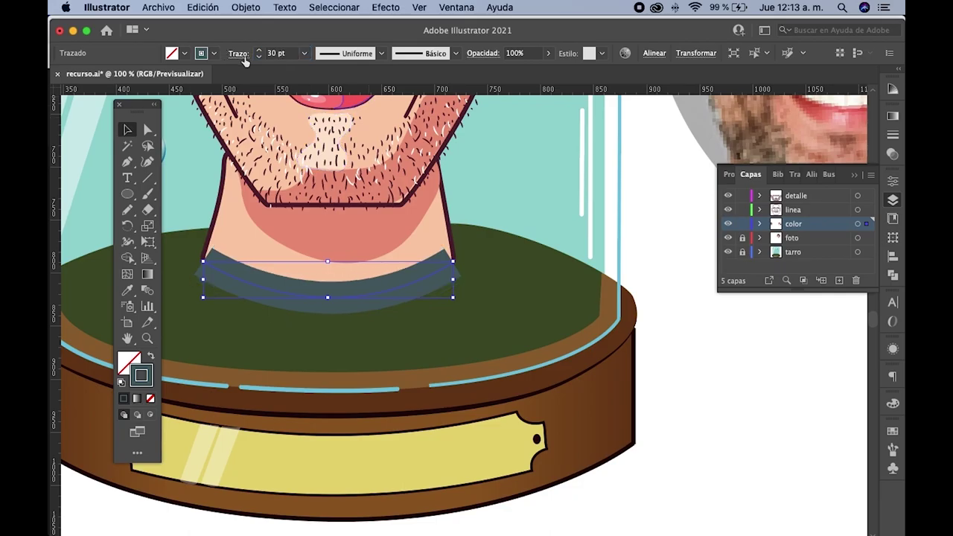
# - Give the collar stroke round caps, stretch it slightly right, and set it to 36 pt
pyautogui.click(239, 53)
pyautogui.click(159, 87)
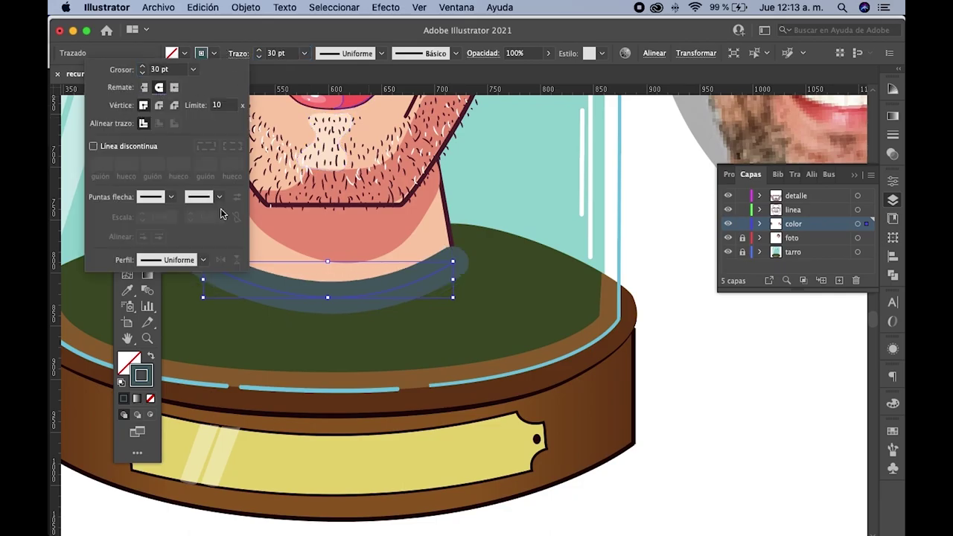
pyautogui.click(356, 306)
pyautogui.moveTo(453, 283); pyautogui.dragTo(429, 285)
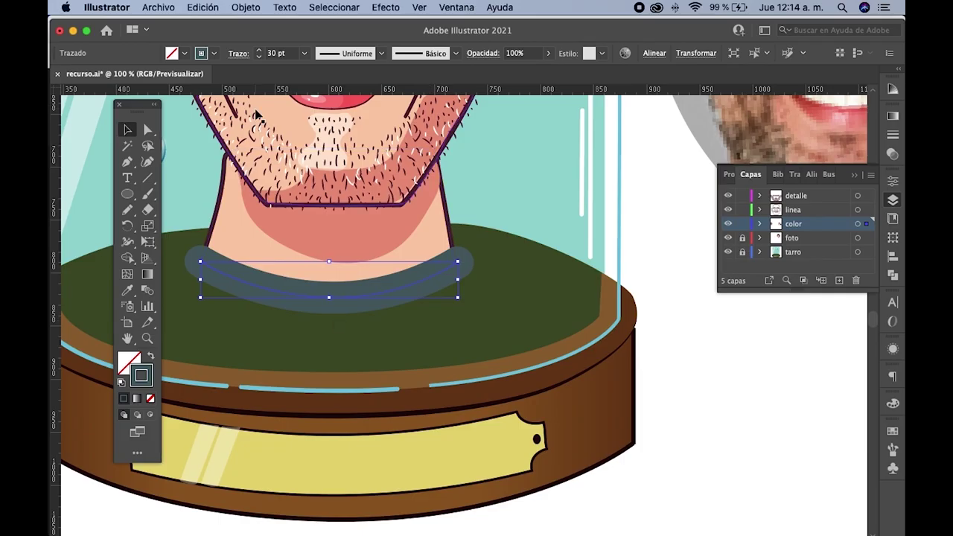
pyautogui.click(276, 53)
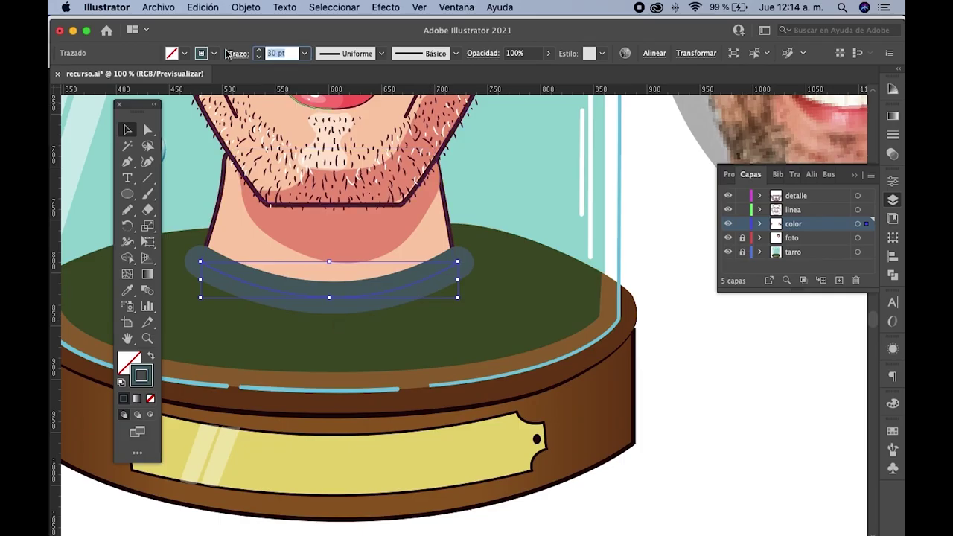
pyautogui.write('36')
pyautogui.press('Return')
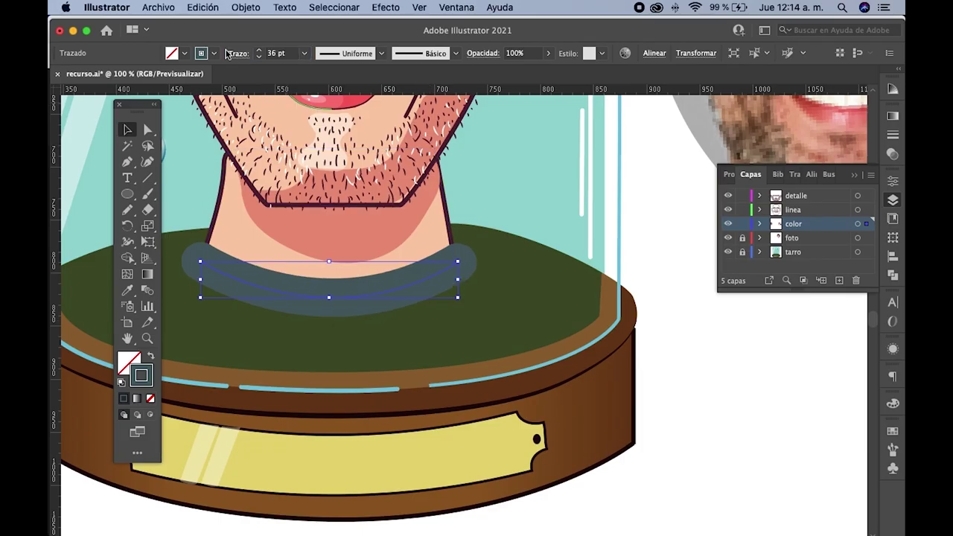
# - Narrow the collar stroke by dragging its left bounding-box handle inward
pyautogui.scroll(-1, 488, 269)
pyautogui.scroll(-2, 461, 276)
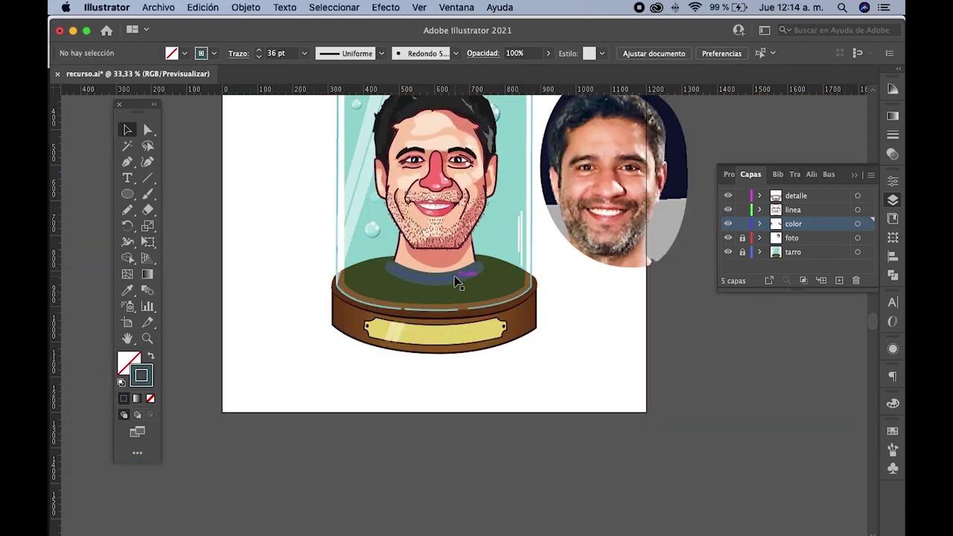
pyautogui.scroll(2, 474, 276)
pyautogui.scroll(2, 486, 275)
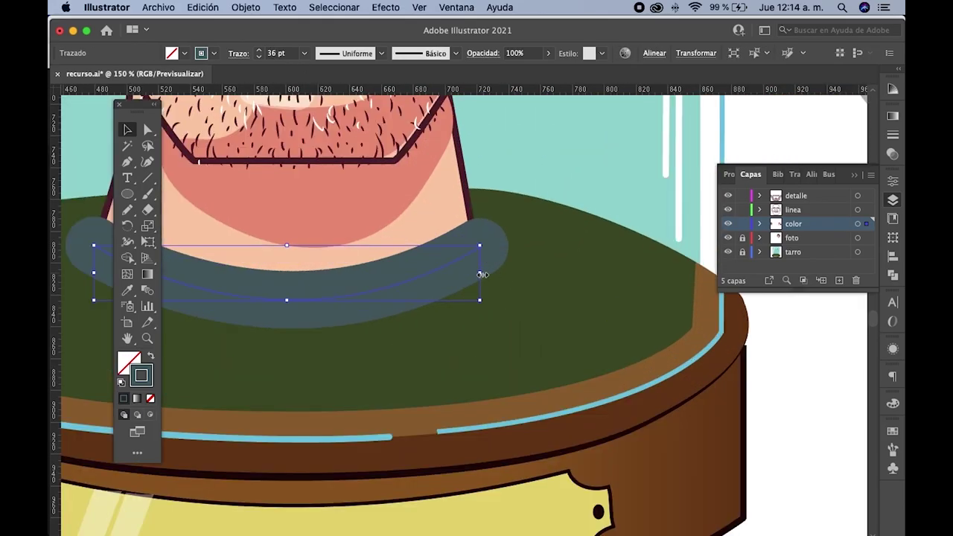
pyautogui.click(477, 272)
pyautogui.click(449, 271)
pyautogui.hscroll(-3, 449, 270)
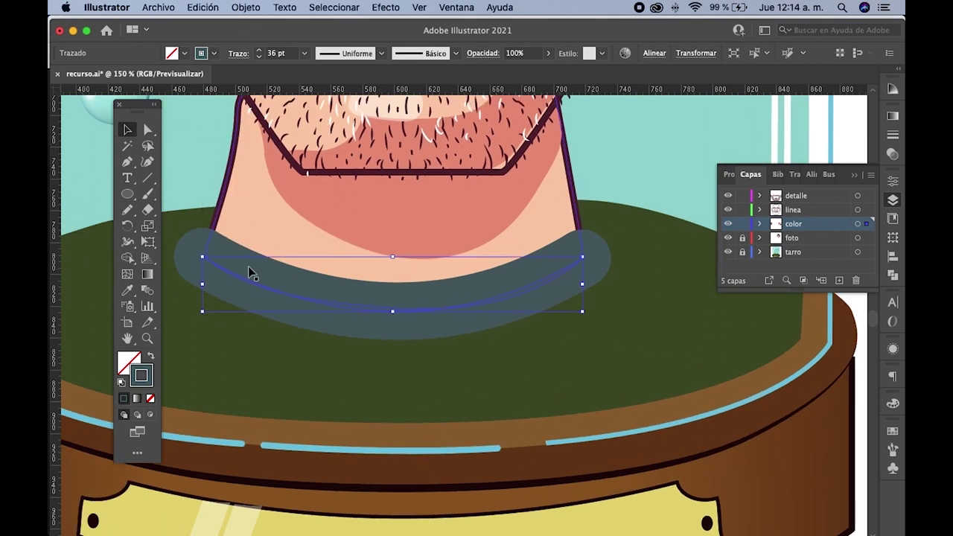
pyautogui.moveTo(202, 286); pyautogui.dragTo(221, 287)
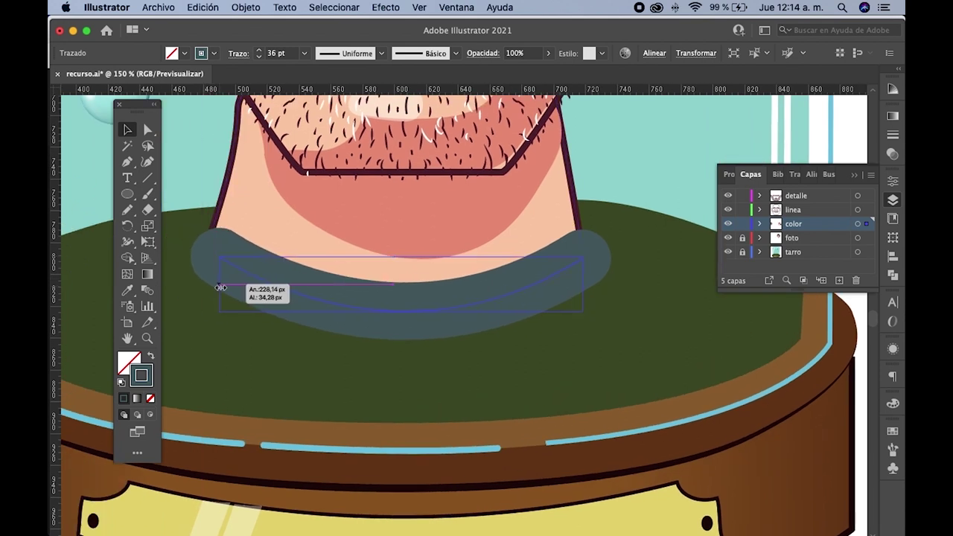
# - Convert the collar stroke into a filled shape with Objeto > Trazado > Contornear trazado
pyautogui.scroll(-2, 273, 289)
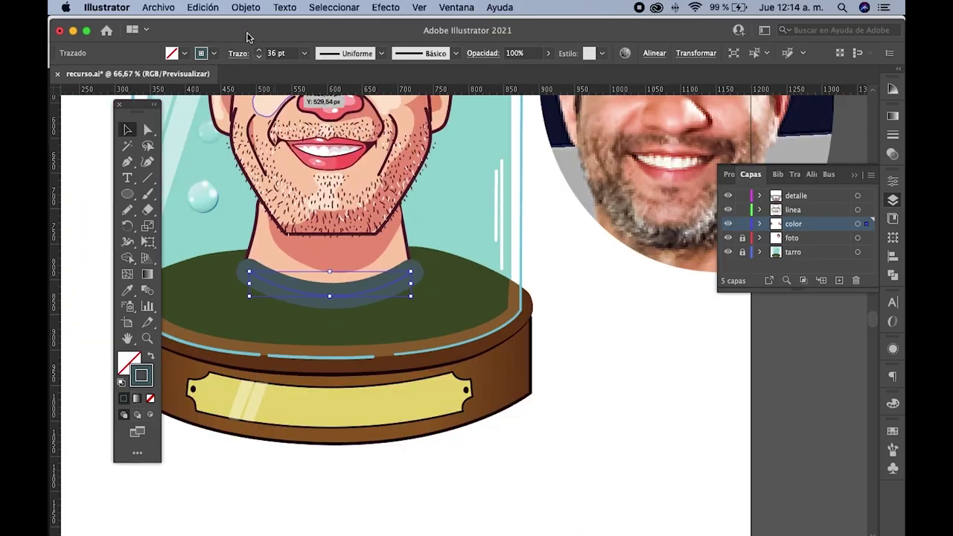
pyautogui.click(463, 278)
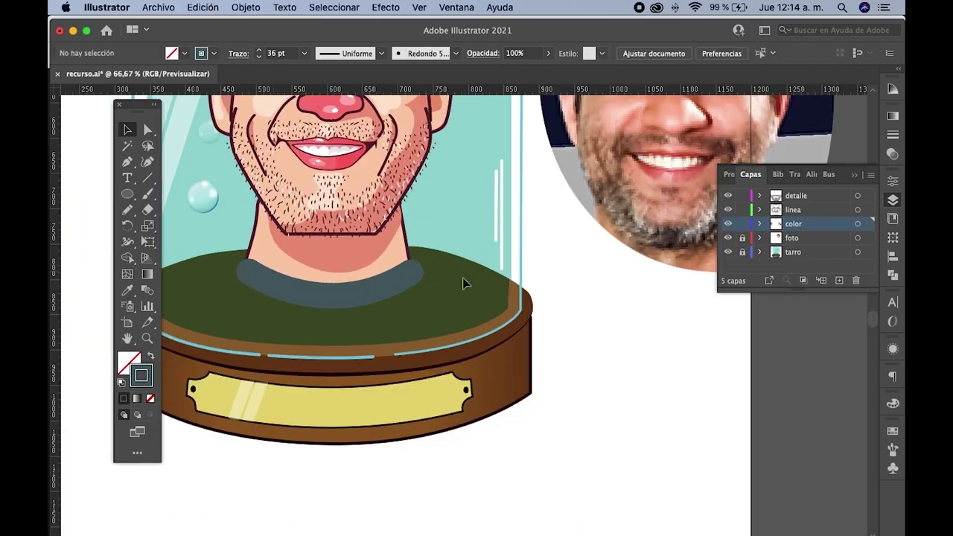
pyautogui.click(347, 302)
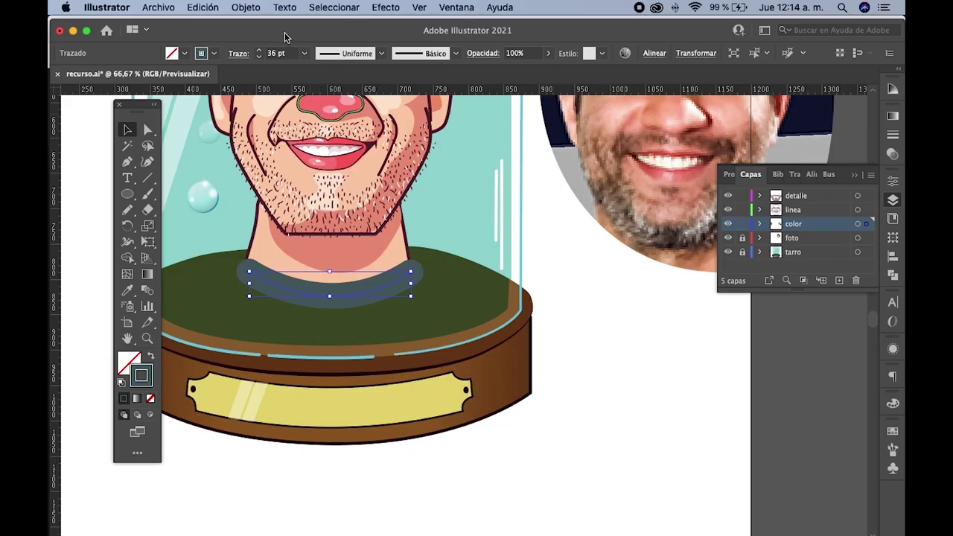
pyautogui.click(247, 9)
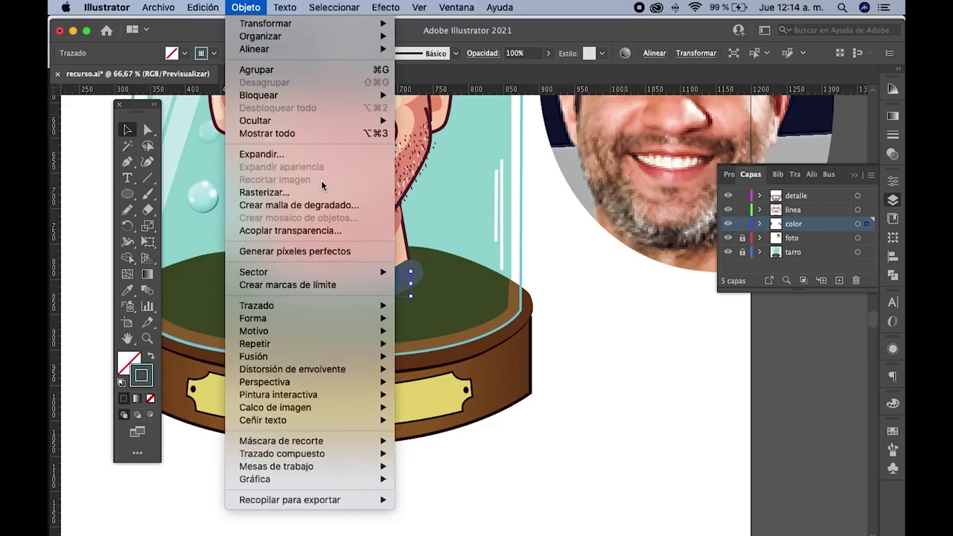
pyautogui.moveTo(257, 305)
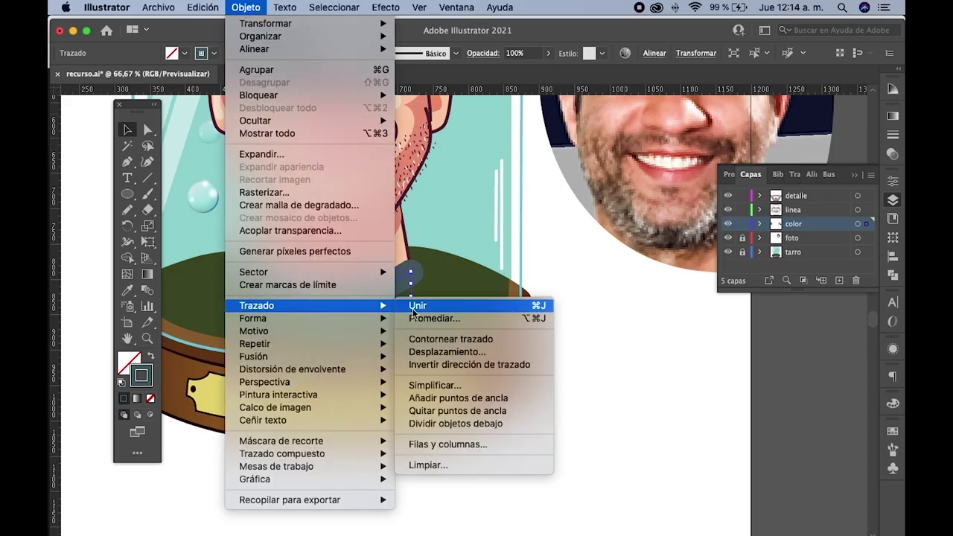
pyautogui.click(452, 341)
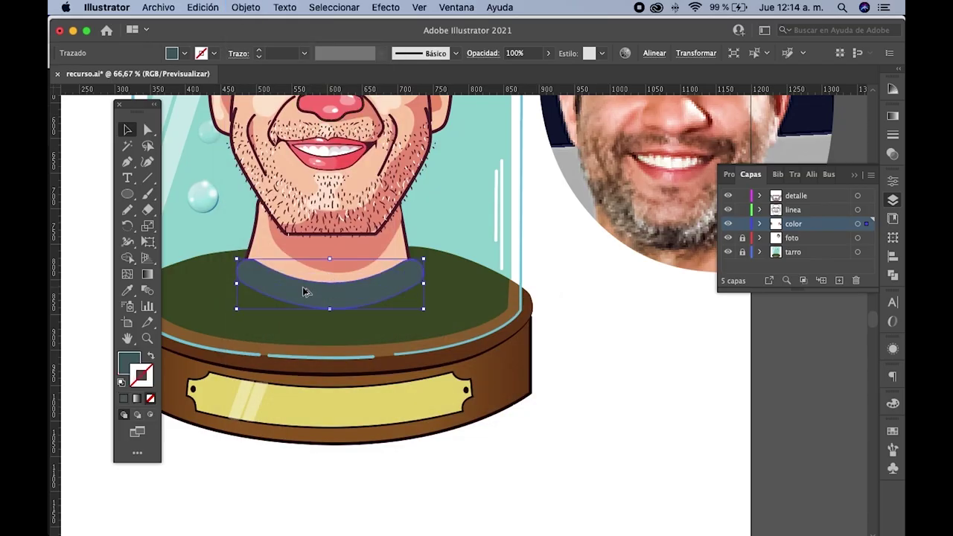
pyautogui.scroll(2, 304, 289)
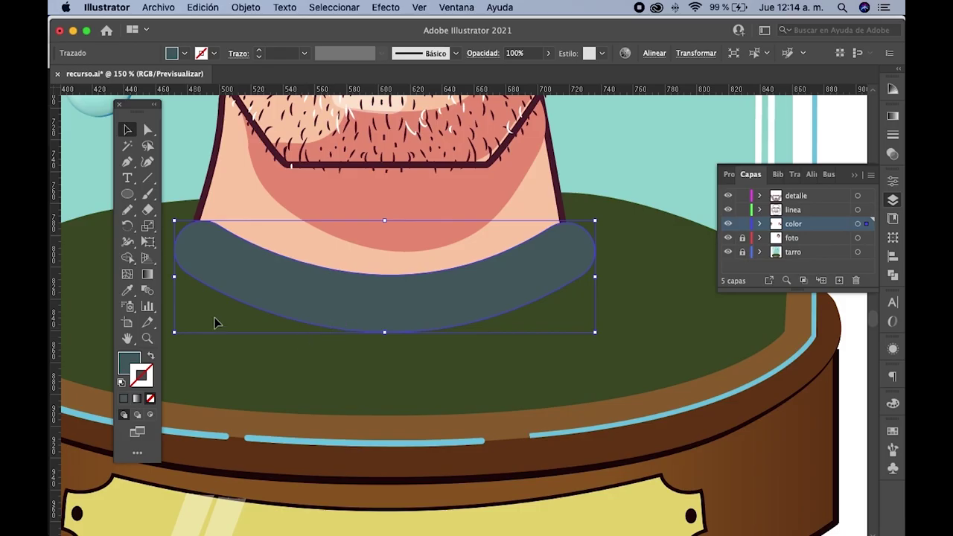
pyautogui.scroll(-2, 216, 321)
pyautogui.click(127, 292)
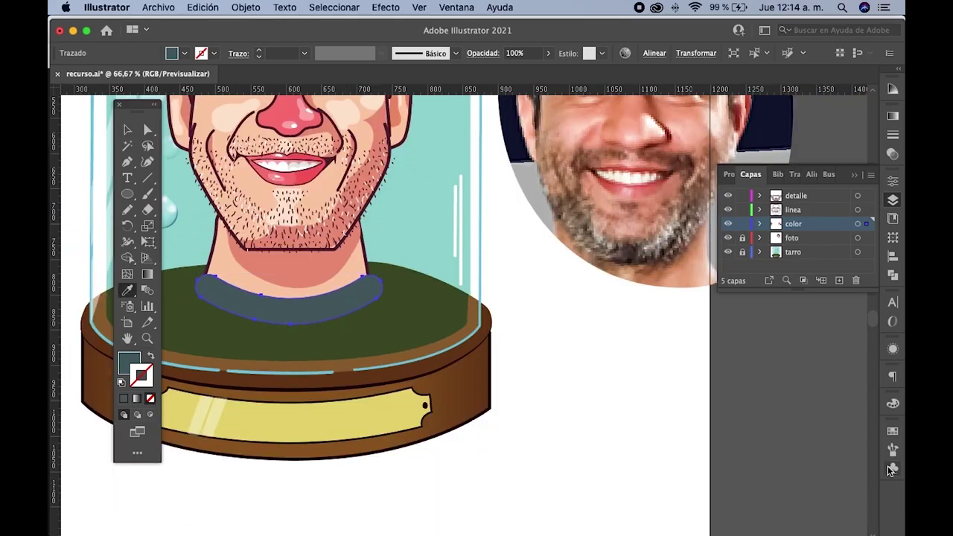
pyautogui.hscroll(10, 691, 391)
# - Give the collar a black 4 pt outline by sampling black and swapping it to stroke
pyautogui.scroll(-5, 585, 368)
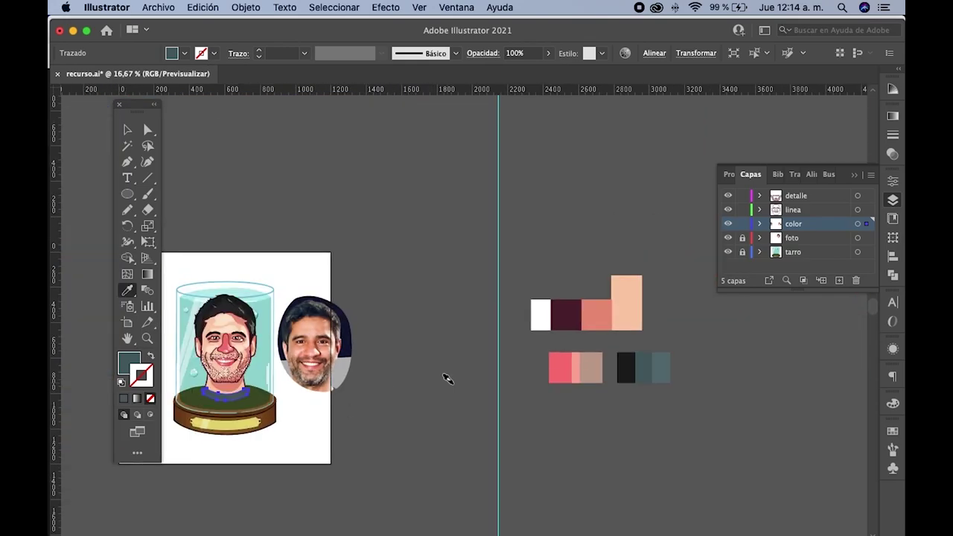
pyautogui.click(585, 368)
pyautogui.scroll(4, 280, 397)
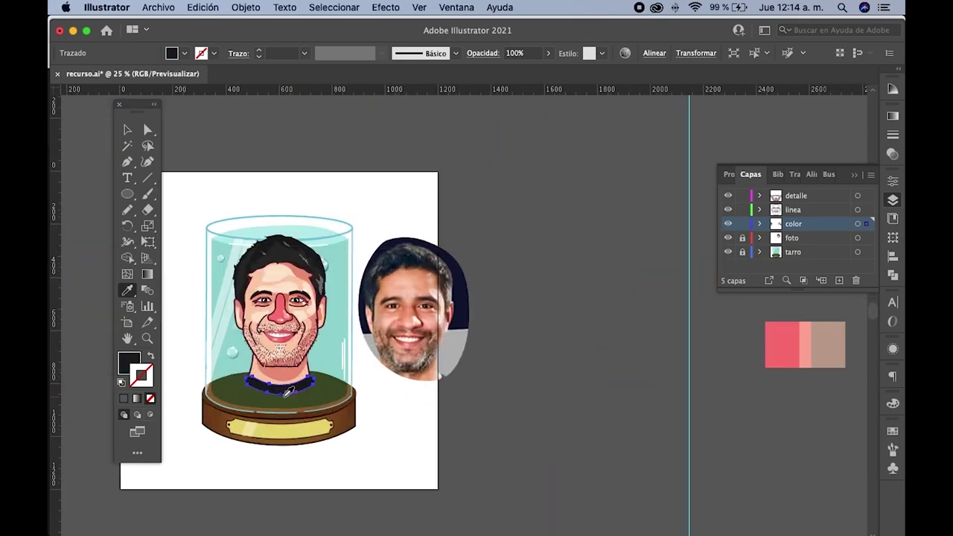
pyautogui.hscroll(-3, 279, 397)
pyautogui.click(150, 357)
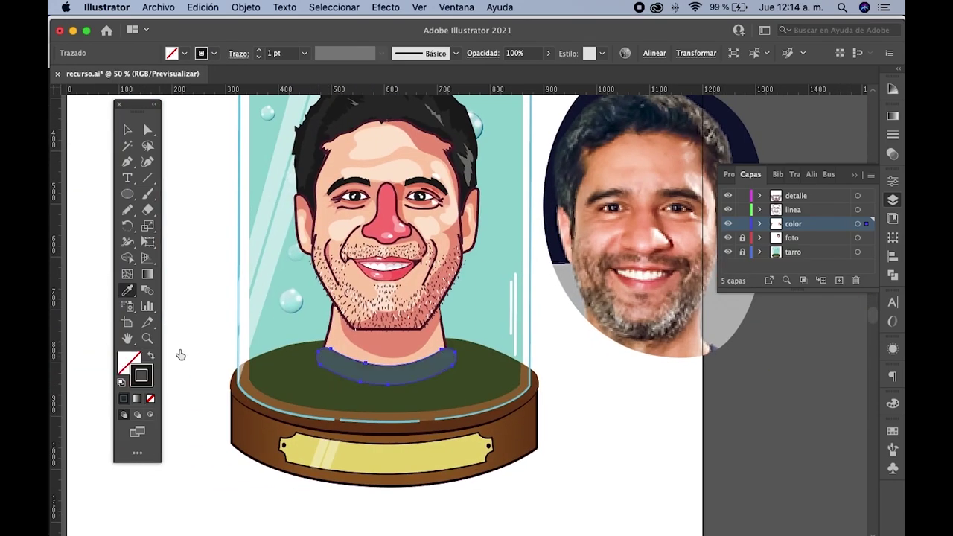
pyautogui.press('v')
pyautogui.click(306, 58)
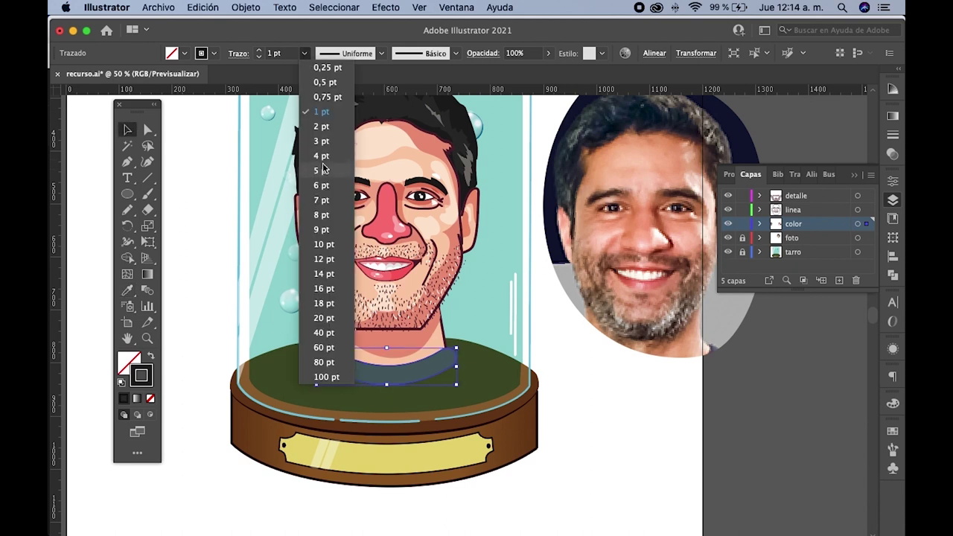
pyautogui.click(322, 153)
pyautogui.click(483, 352)
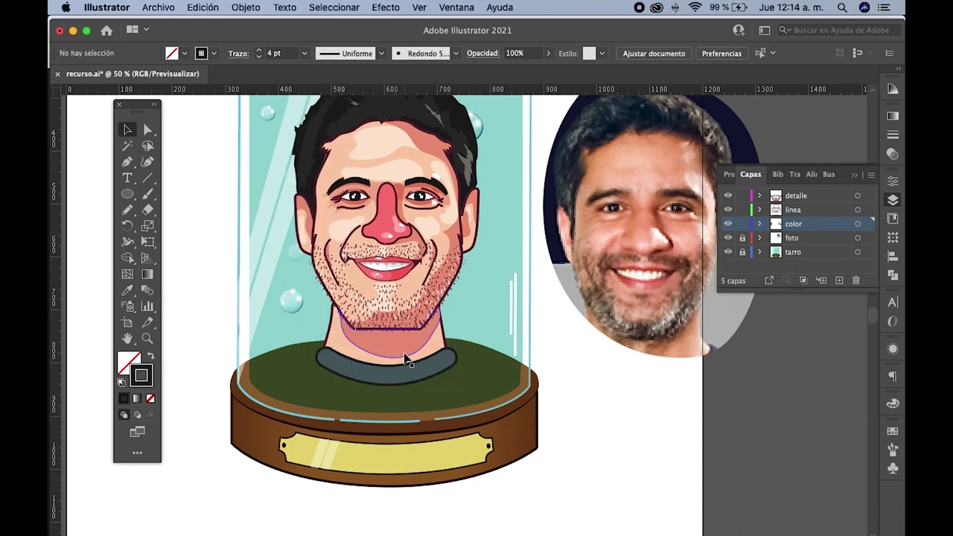
# - Widen the collar slightly to the left and check the neck and outline selections
pyautogui.scroll(2, 402, 361)
pyautogui.scroll(2, 206, 362)
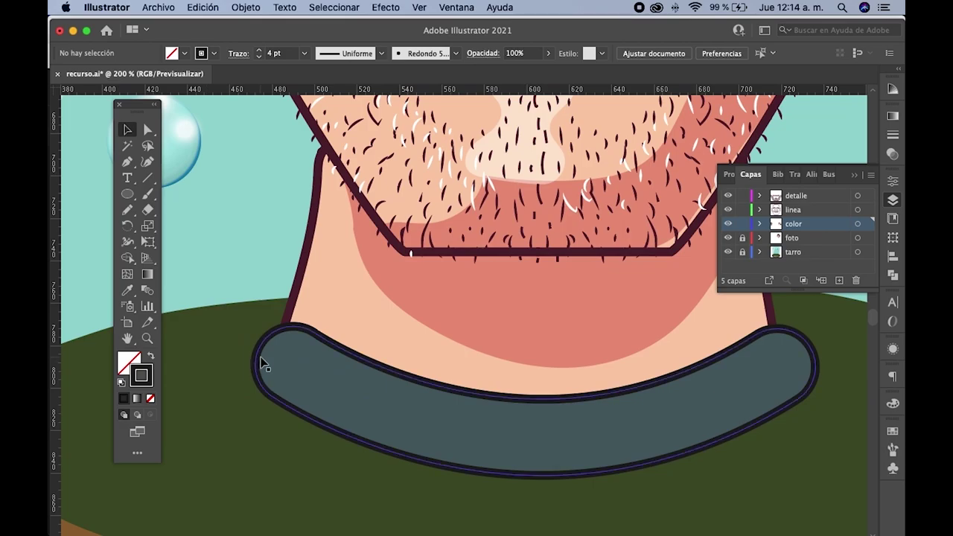
pyautogui.click(262, 364)
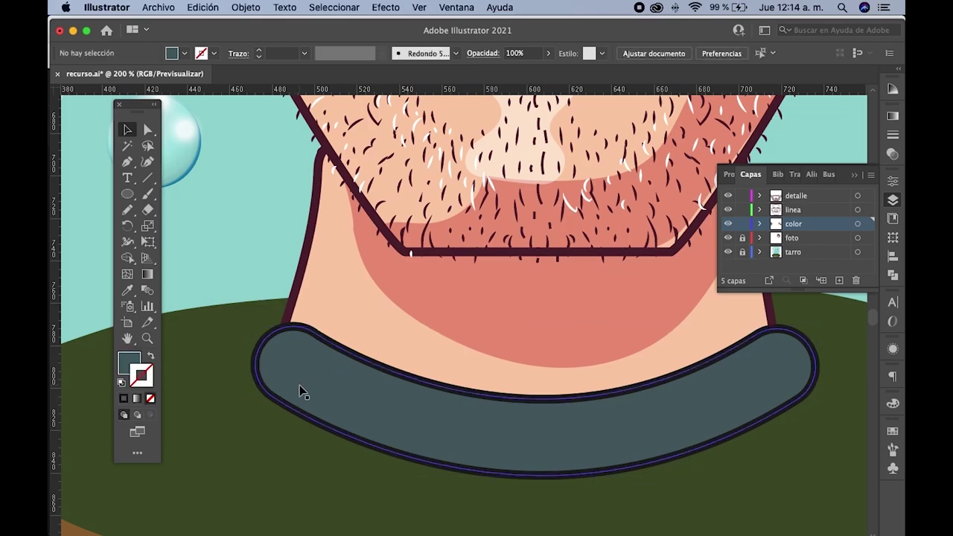
pyautogui.click(288, 391)
pyautogui.moveTo(255, 403); pyautogui.dragTo(244, 400)
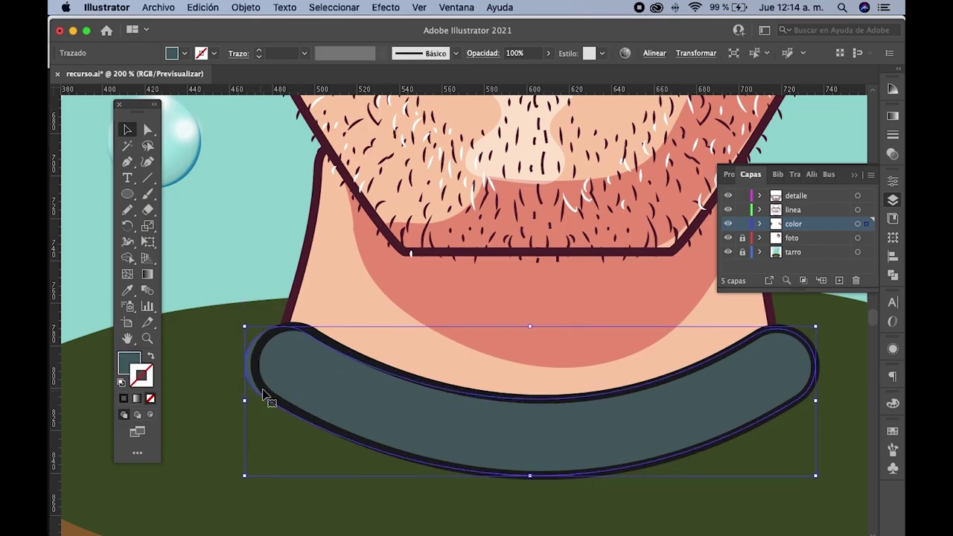
pyautogui.click(259, 378)
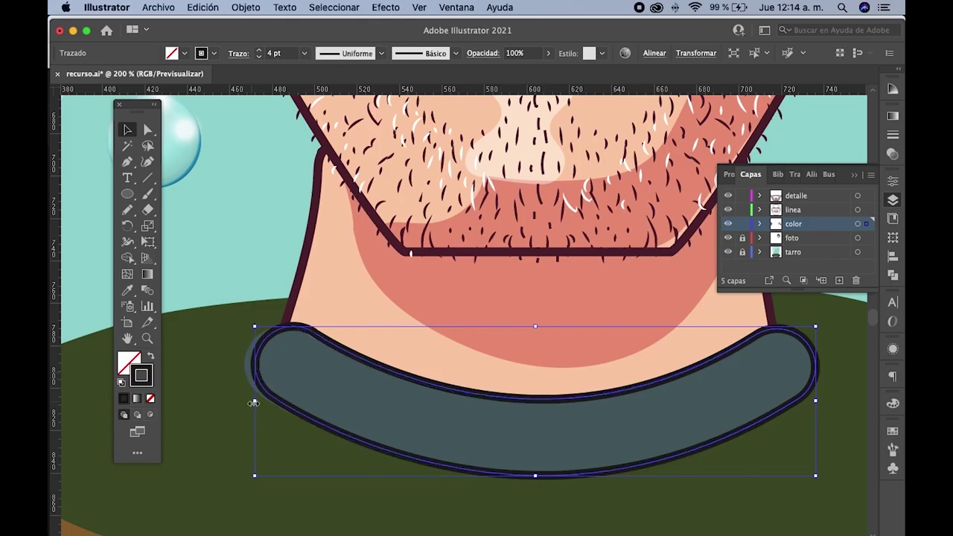
pyautogui.scroll(-4, 276, 394)
pyautogui.click(388, 386)
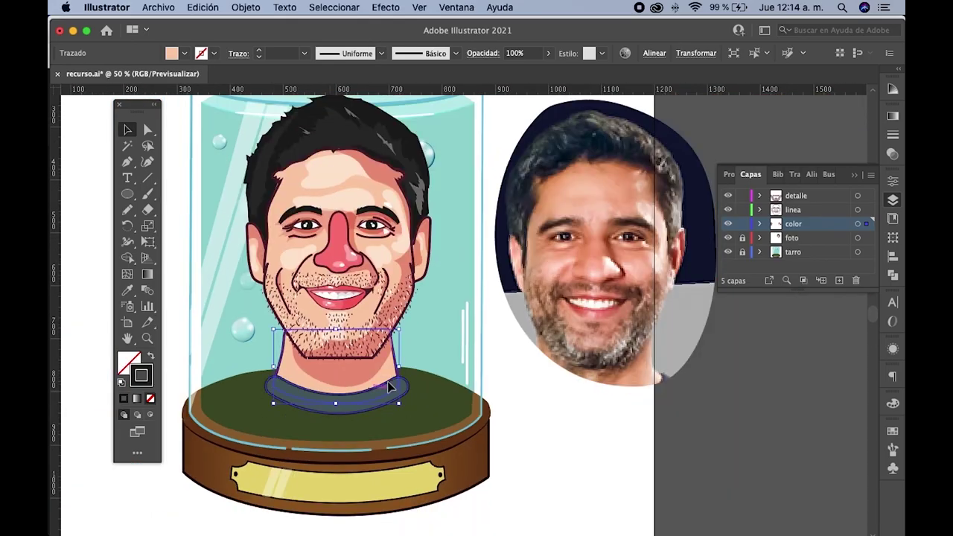
pyautogui.scroll(3, 388, 386)
pyautogui.scroll(2, 403, 386)
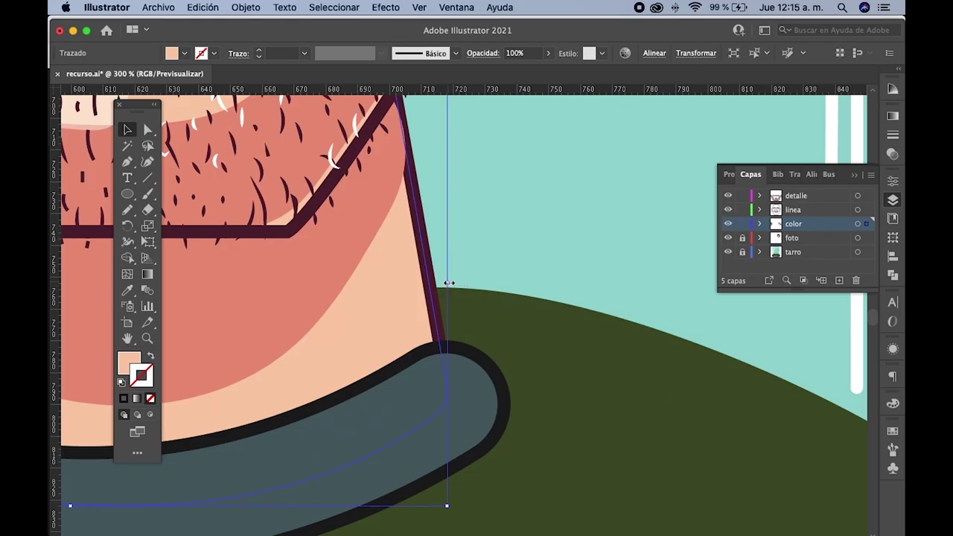
pyautogui.moveTo(448, 283); pyautogui.dragTo(449, 283)
# - Nudge the collar's right edge outward and bring the whole collar back into view
pyautogui.click(457, 368)
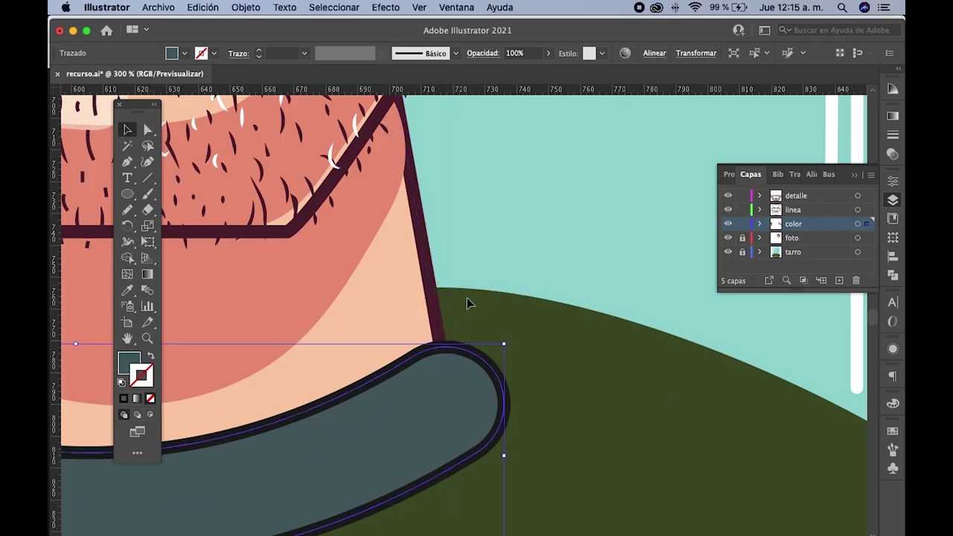
pyautogui.moveTo(507, 457); pyautogui.dragTo(508, 458)
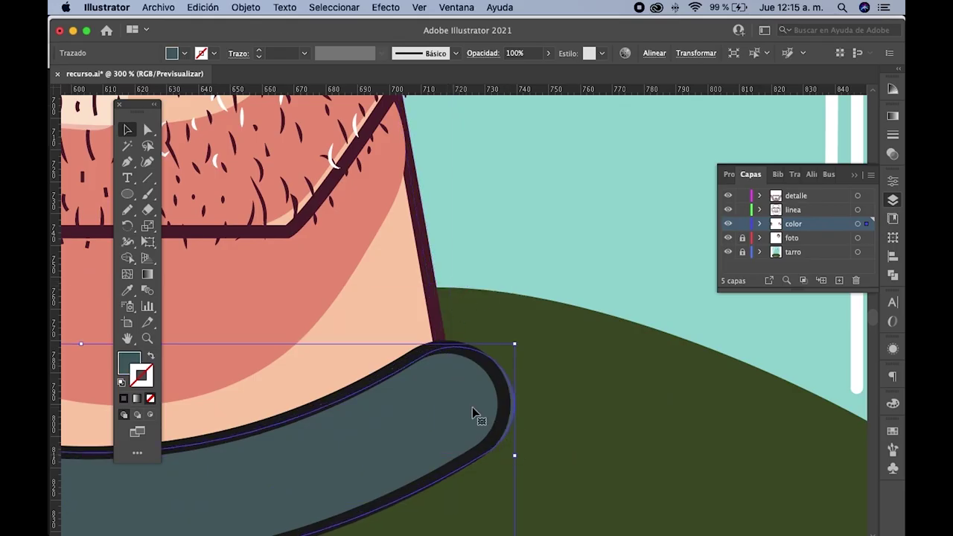
pyautogui.click(506, 386)
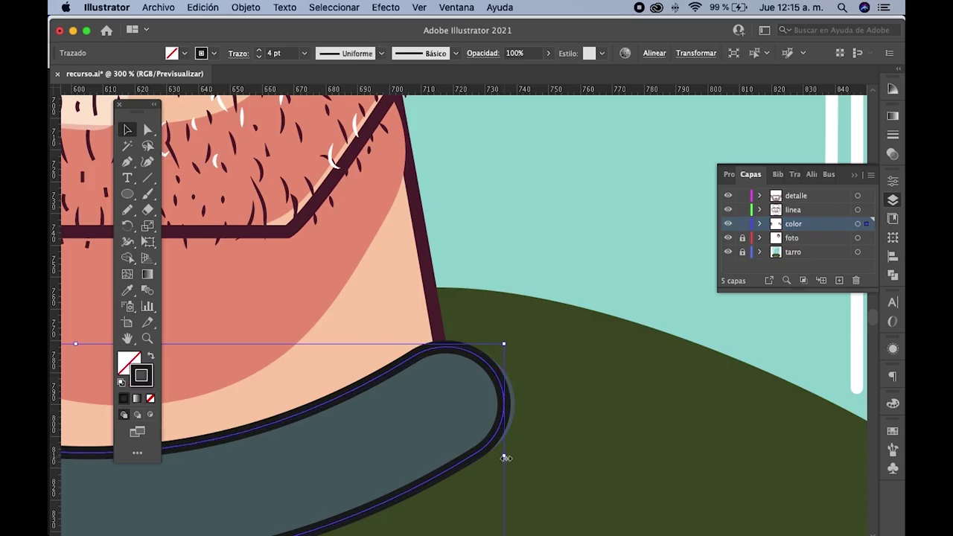
pyautogui.moveTo(505, 457); pyautogui.dragTo(517, 457)
pyautogui.scroll(-2, 507, 447)
pyautogui.scroll(-2, 440, 337)
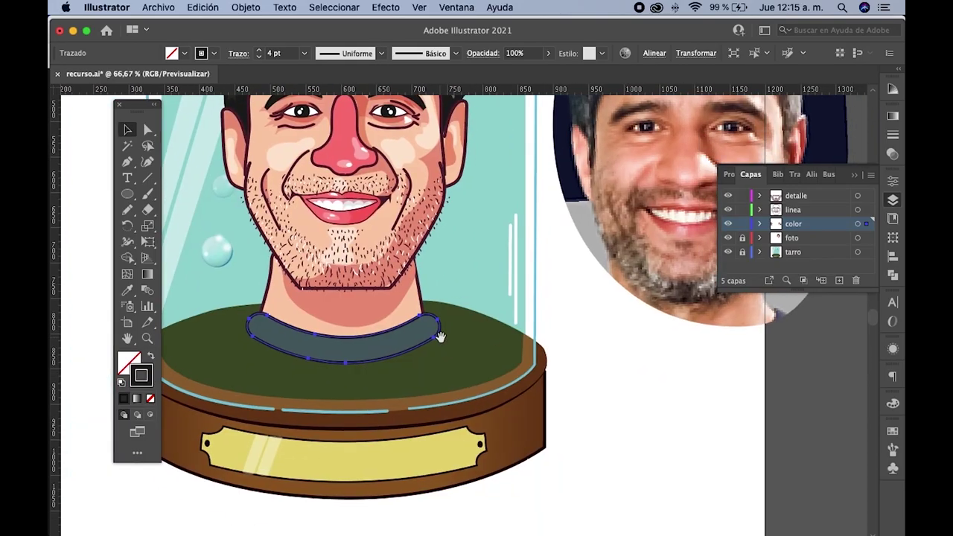
pyautogui.hscroll(5, 440, 337)
pyautogui.scroll(-1, 383, 362)
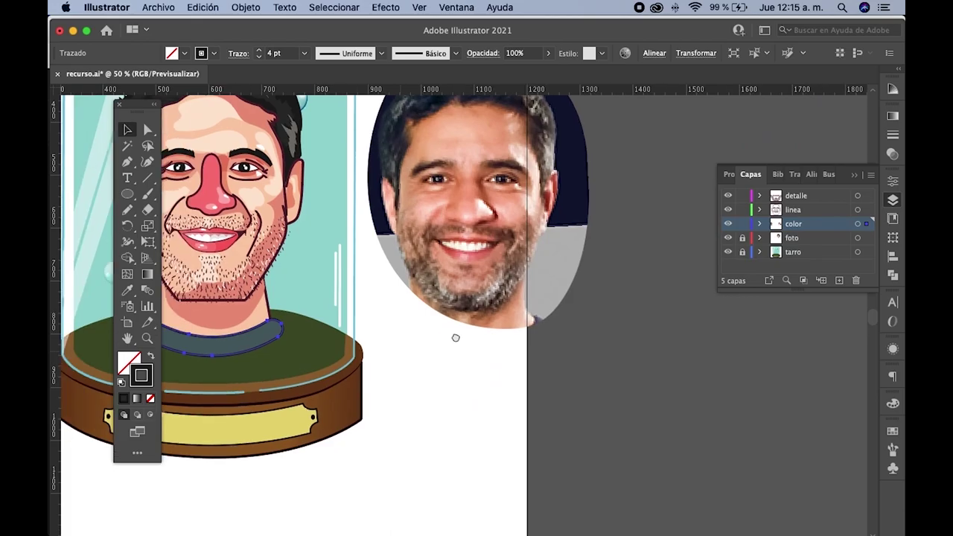
pyautogui.hscroll(-2, 456, 338)
pyautogui.hscroll(-3, 496, 330)
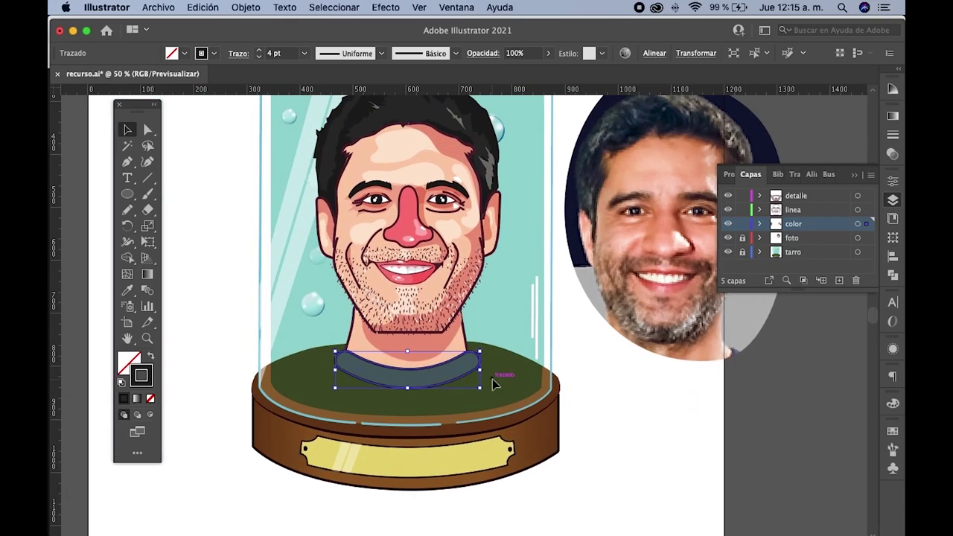
pyautogui.scroll(2, 344, 374)
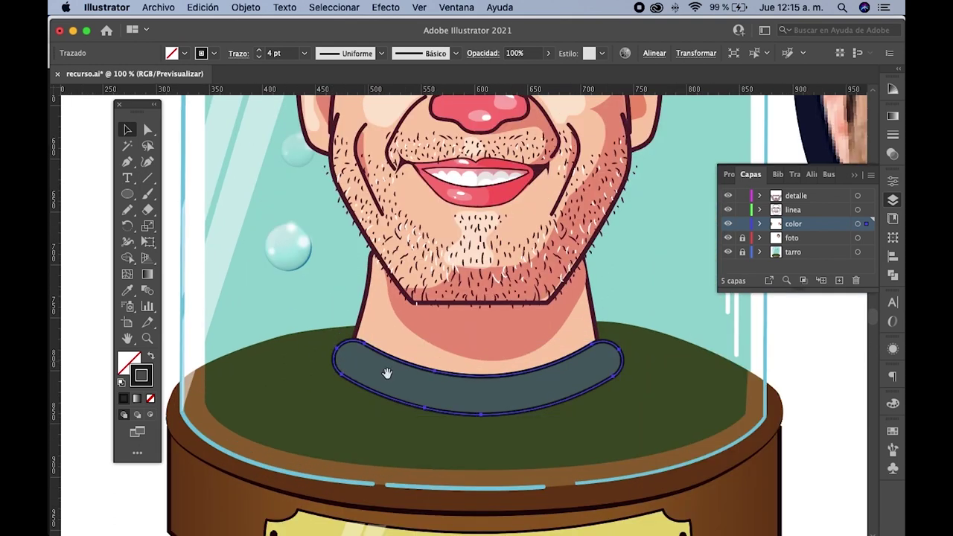
pyautogui.moveTo(385, 375); pyautogui.dragTo(340, 334)
# - Draw a small dark ring on the collar's left end and position the collar rings
pyautogui.hotkey('ctrl', 'shift', 'a')
pyautogui.moveTo(128, 193); pyautogui.dragTo(195, 226)
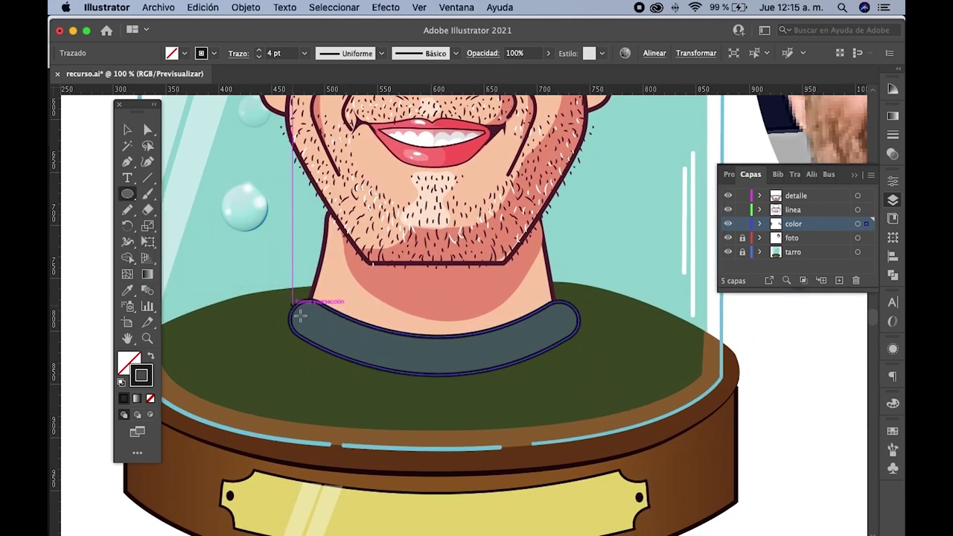
pyautogui.moveTo(300, 312); pyautogui.dragTo(323, 335)
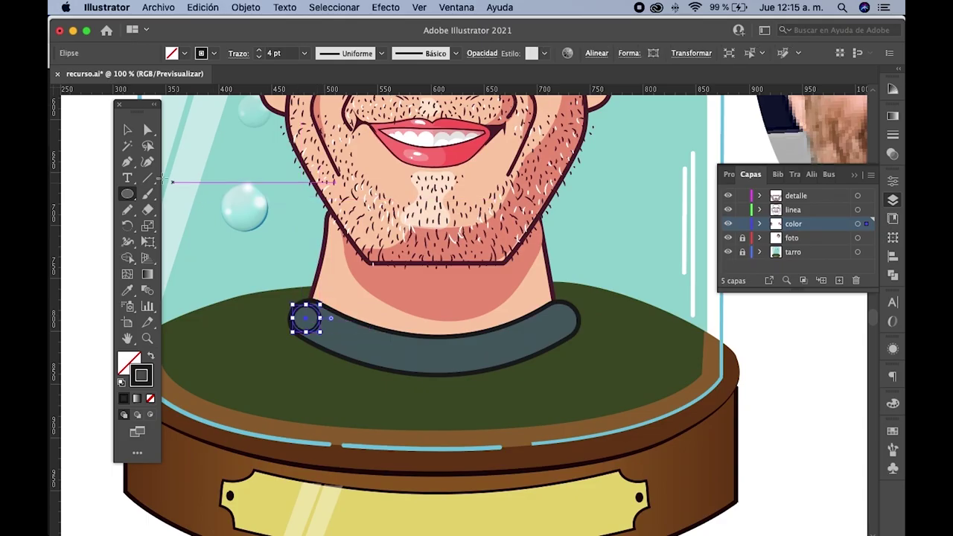
pyautogui.press('v')
pyautogui.scroll(2, 328, 339)
pyautogui.moveTo(303, 317)
pyautogui.mouseDown()
pyautogui.moveTo(330, 341)
pyautogui.moveTo(411, 369)
pyautogui.moveTo(409, 353)
pyautogui.moveTo(429, 378)
pyautogui.moveTo(606, 389)
pyautogui.moveTo(574, 383)
pyautogui.moveTo(567, 398)
pyautogui.moveTo(410, 379)
pyautogui.moveTo(566, 351)
pyautogui.moveTo(671, 283)
pyautogui.mouseUp()
pyautogui.moveTo(564, 337); pyautogui.dragTo(559, 336)
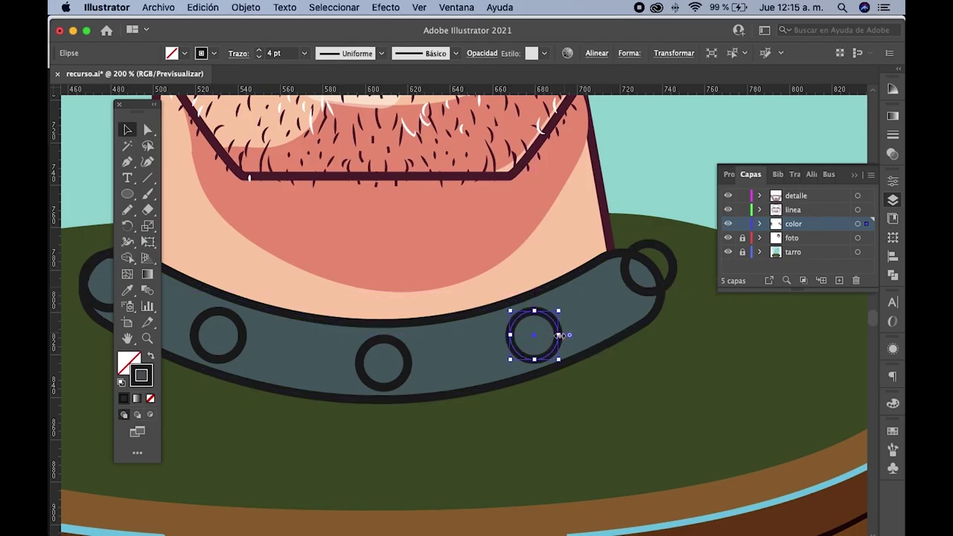
# - Cut the right-end ring with Scissors at the collar edge and delete its outer piece
pyautogui.scroll(-2, 558, 334)
pyautogui.scroll(-3, 536, 328)
pyautogui.scroll(3, 486, 317)
pyautogui.scroll(1, 483, 319)
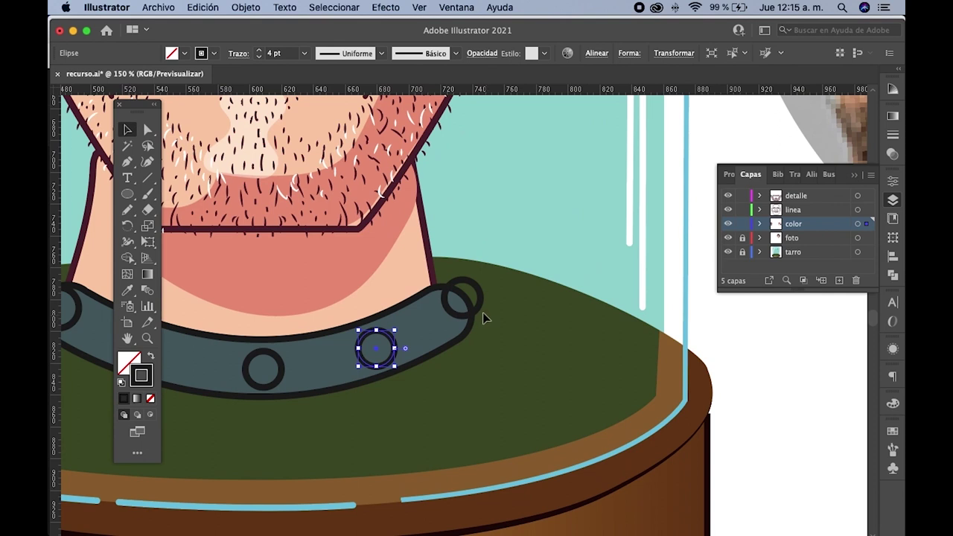
pyautogui.scroll(2, 484, 319)
pyautogui.click(478, 304)
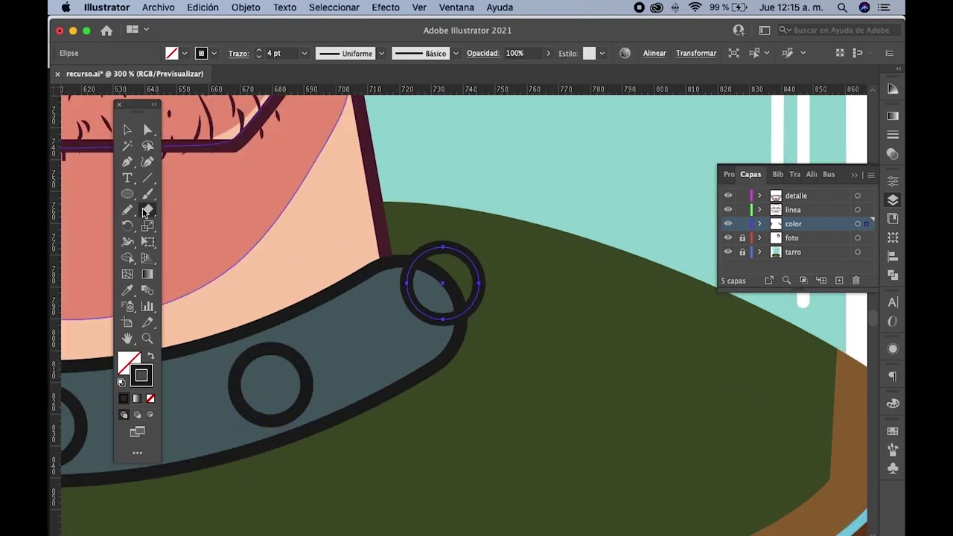
pyautogui.moveTo(145, 213); pyautogui.dragTo(195, 224)
pyautogui.click(419, 258)
pyautogui.click(466, 312)
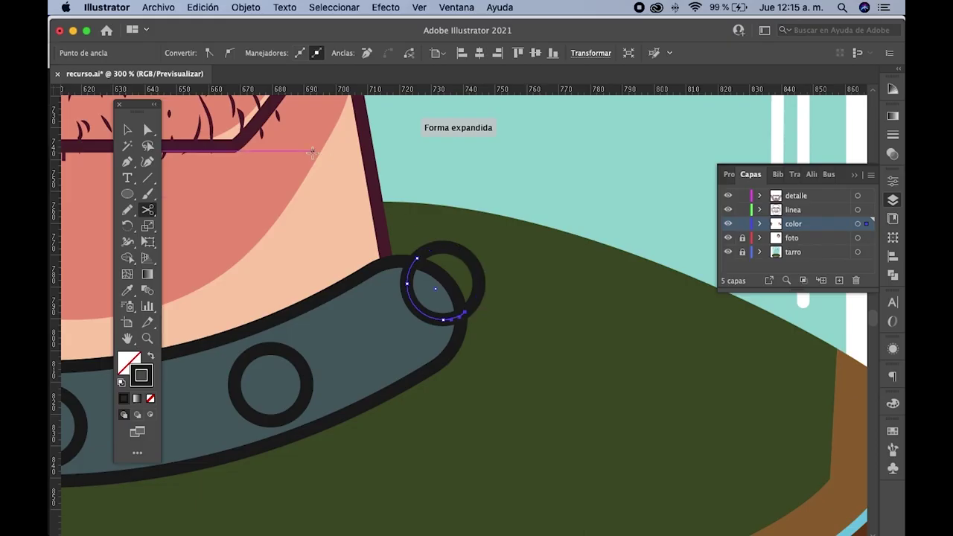
pyautogui.press('v')
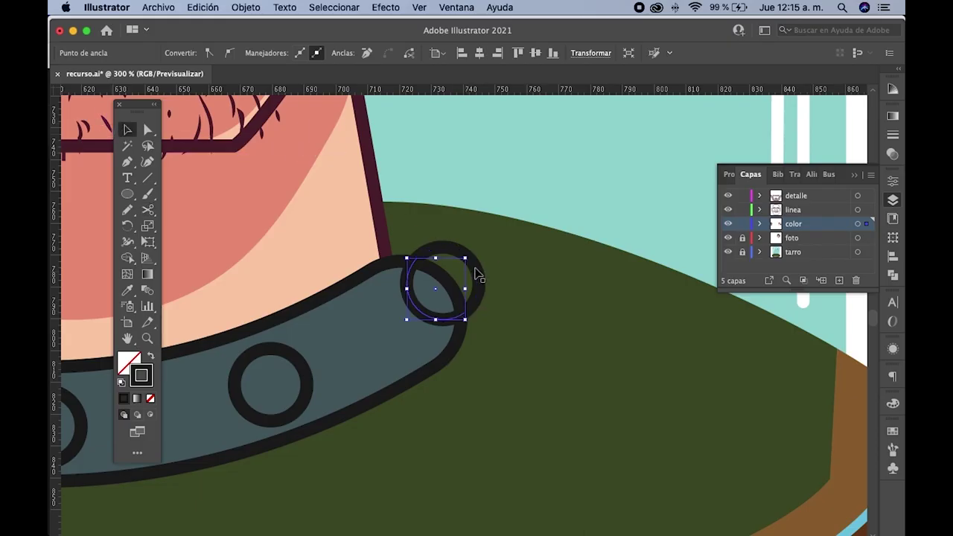
pyautogui.click(480, 269)
pyautogui.press('Delete')
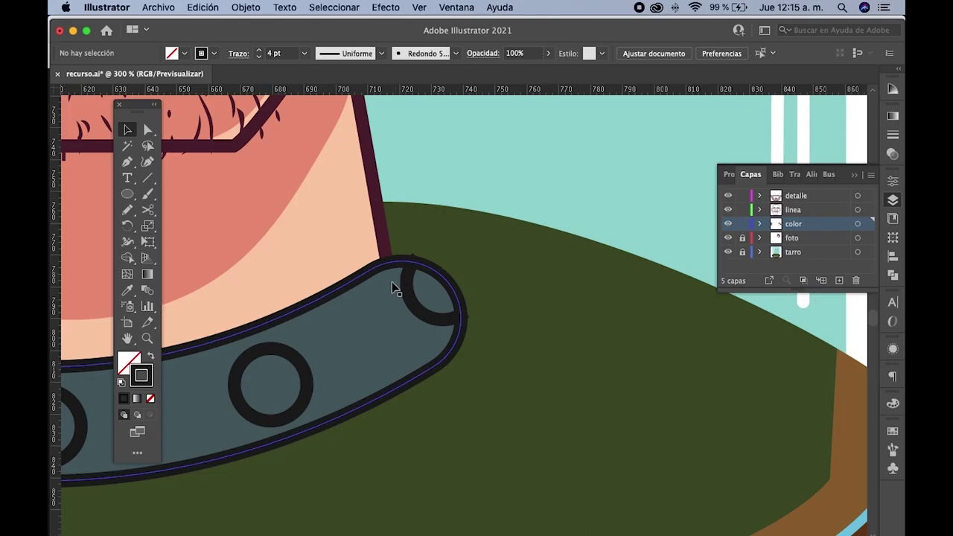
# - Shorten and narrow the remaining arc to follow the collar's rounded end
pyautogui.click(414, 260)
pyautogui.scroll(3, 418, 258)
pyautogui.moveTo(457, 261); pyautogui.dragTo(457, 271)
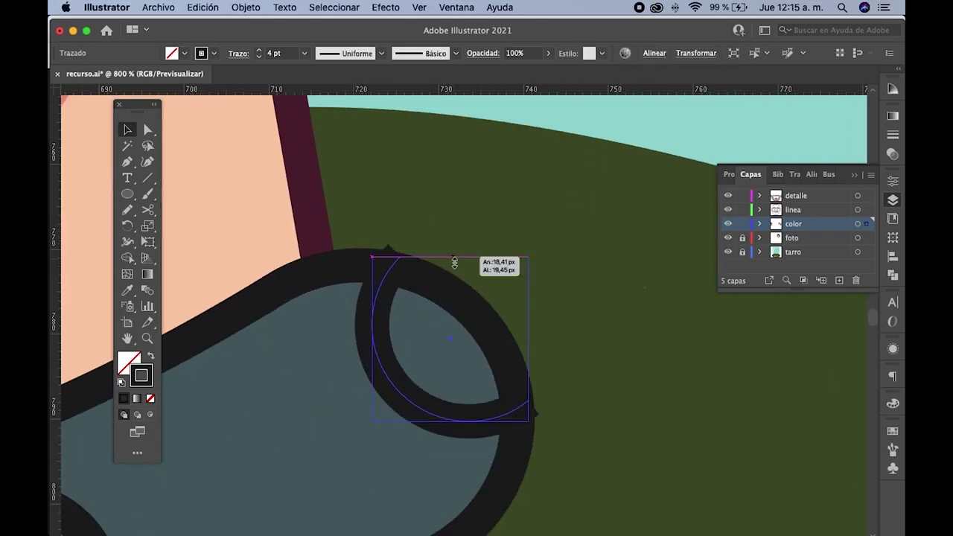
pyautogui.moveTo(528, 346); pyautogui.dragTo(521, 346)
pyautogui.hotkey('ctrl', 'shift', 'a')
pyautogui.hotkey('ctrl', '1')
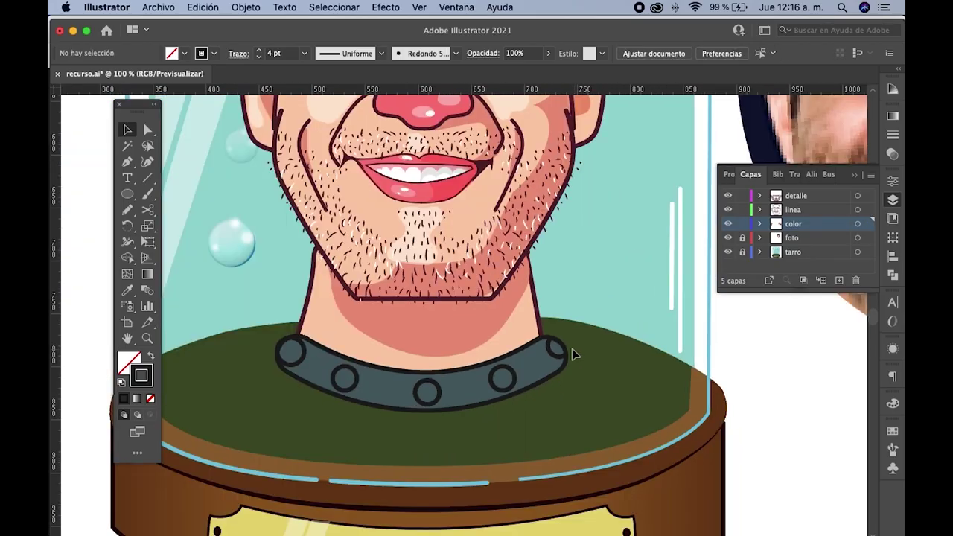
# - Select the five collar studs and set their stroke weight to 2 pt
pyautogui.scroll(-3, 574, 350)
pyautogui.scroll(1, 485, 344)
pyautogui.scroll(1, 485, 341)
pyautogui.scroll(2, 458, 335)
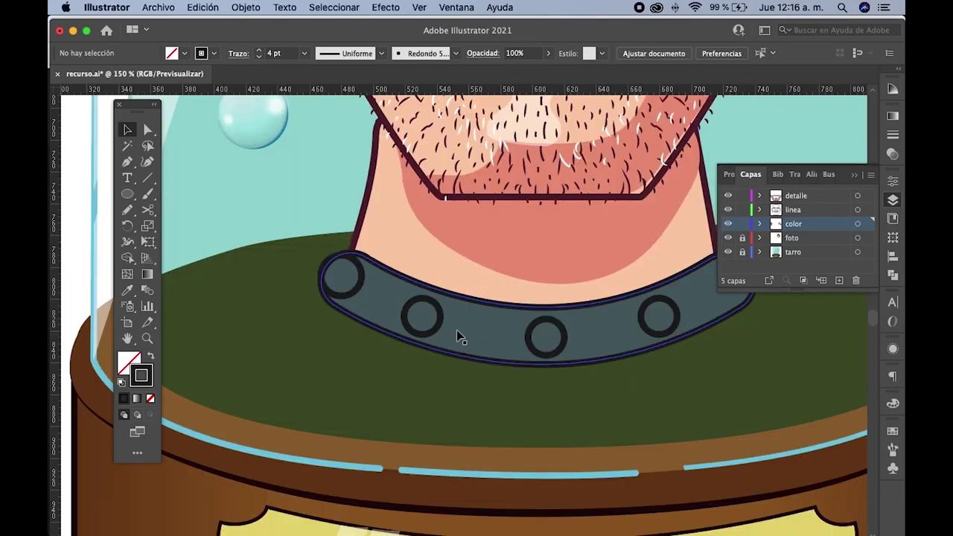
pyautogui.moveTo(458, 335); pyautogui.dragTo(397, 335)
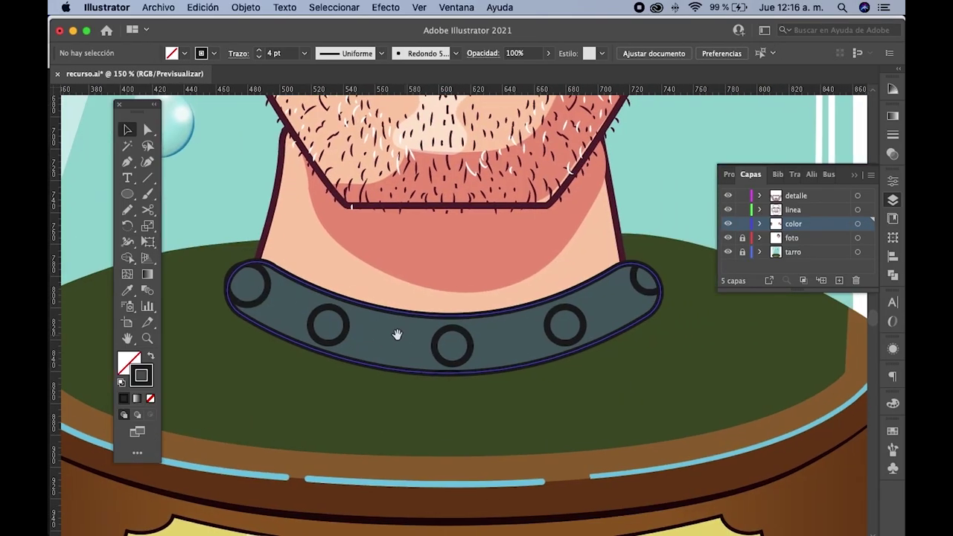
pyautogui.click(345, 336)
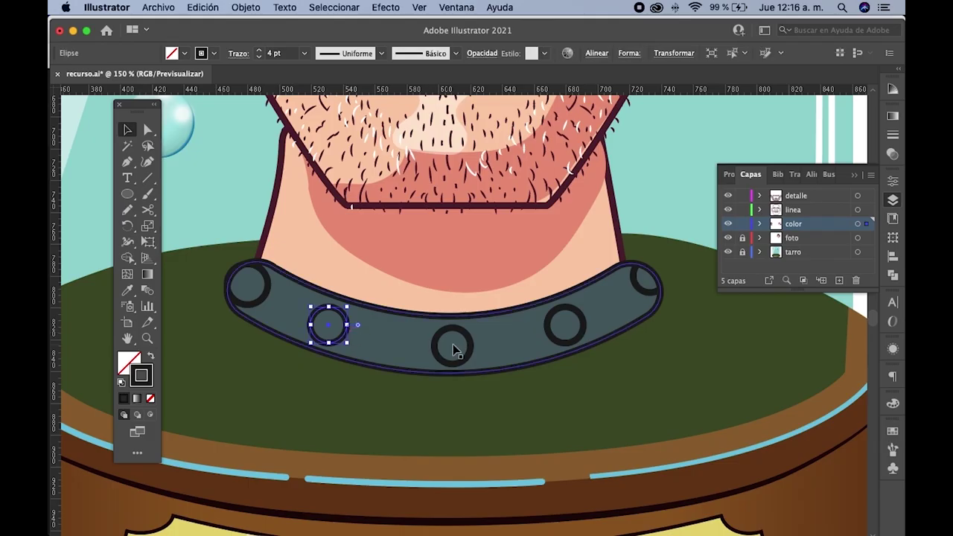
pyautogui.keyDown('shift'); pyautogui.click(469, 345); pyautogui.keyUp('shift')
pyautogui.keyDown('shift'); pyautogui.click(583, 326); pyautogui.keyUp('shift')
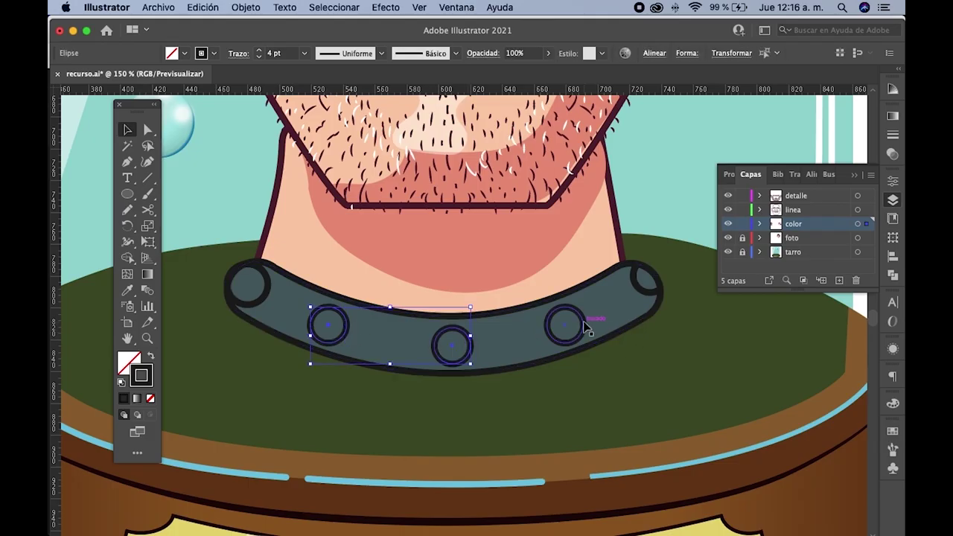
pyautogui.keyDown('shift'); pyautogui.click(650, 287); pyautogui.keyUp('shift')
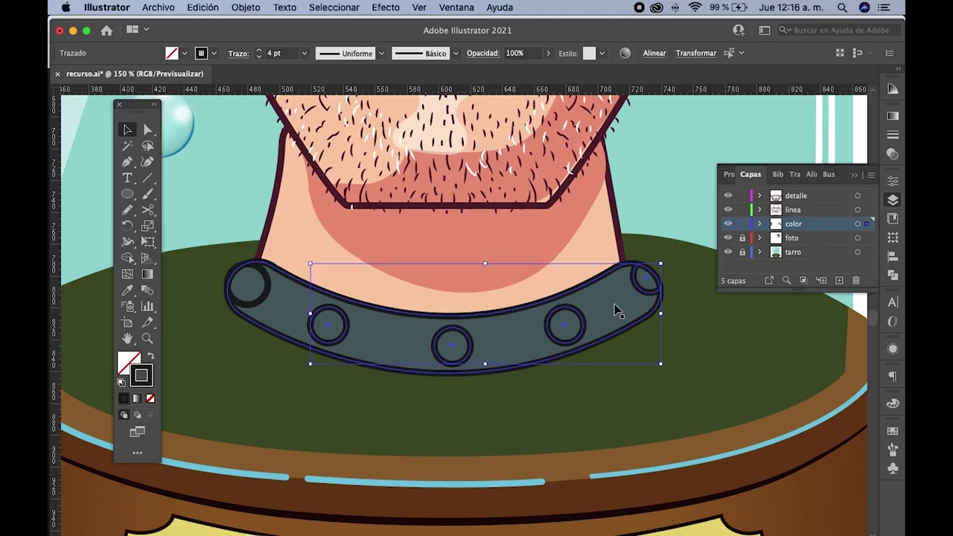
pyautogui.keyDown('shift'); pyautogui.click(265, 295); pyautogui.keyUp('shift')
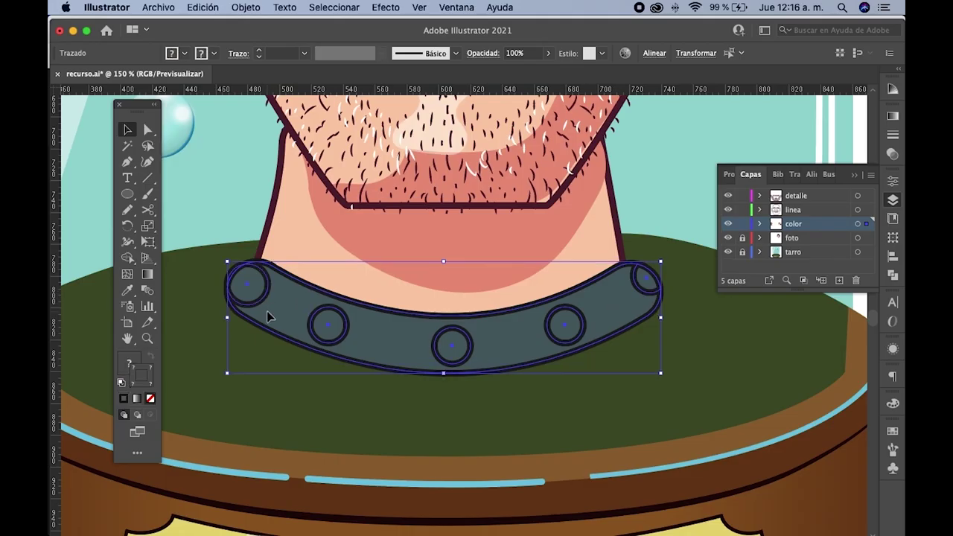
pyautogui.keyDown('shift'); pyautogui.click(270, 326); pyautogui.keyUp('shift')
pyautogui.keyDown('shift'); pyautogui.click(325, 338); pyautogui.keyUp('shift')
pyautogui.click(304, 53)
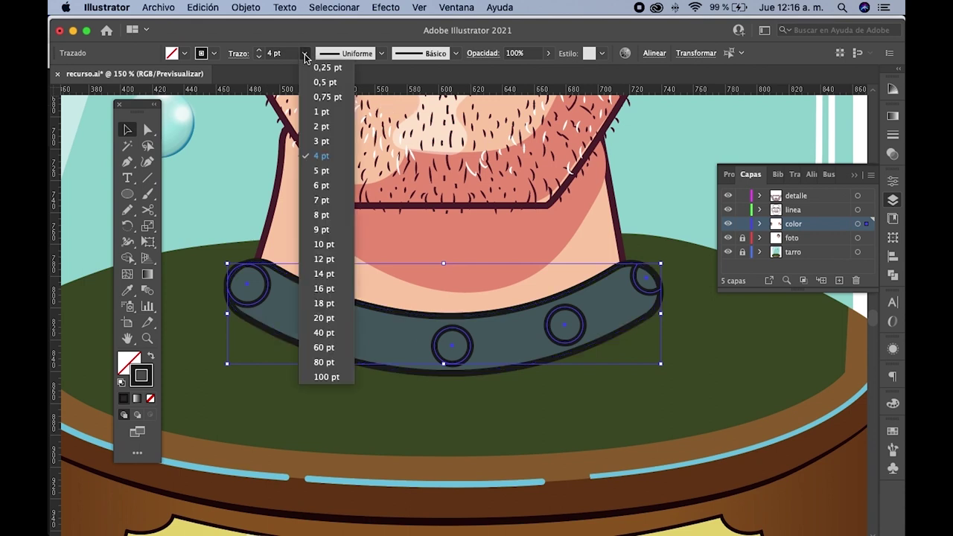
pyautogui.click(325, 132)
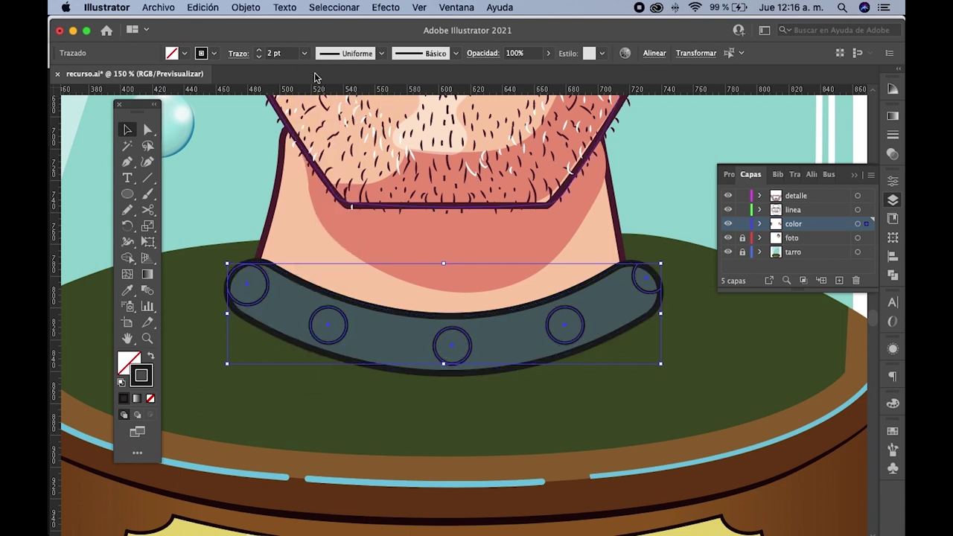
# - Zoom out to see the whole jar and clear the selection
pyautogui.click(447, 285)
pyautogui.click(344, 340)
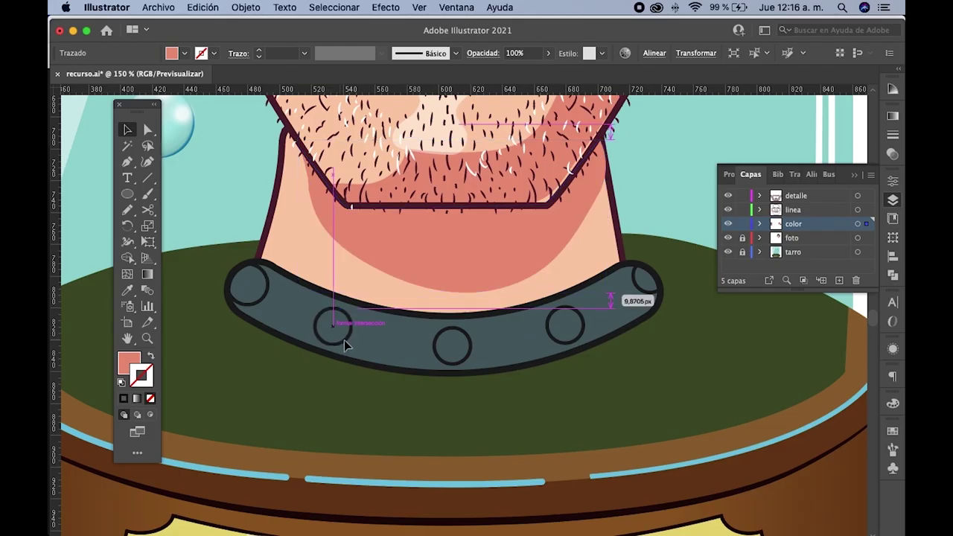
pyautogui.moveTo(331, 345)
pyautogui.mouseDown()
pyautogui.moveTo(348, 337)
pyautogui.moveTo(308, 333)
pyautogui.mouseUp()
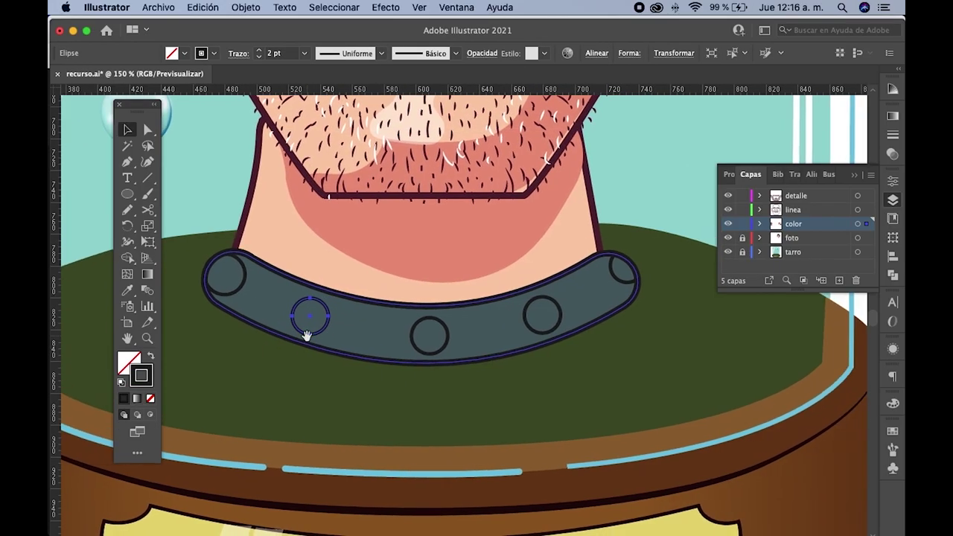
pyautogui.press('super+minus')
pyautogui.press('super+minus')
pyautogui.click(209, 290)
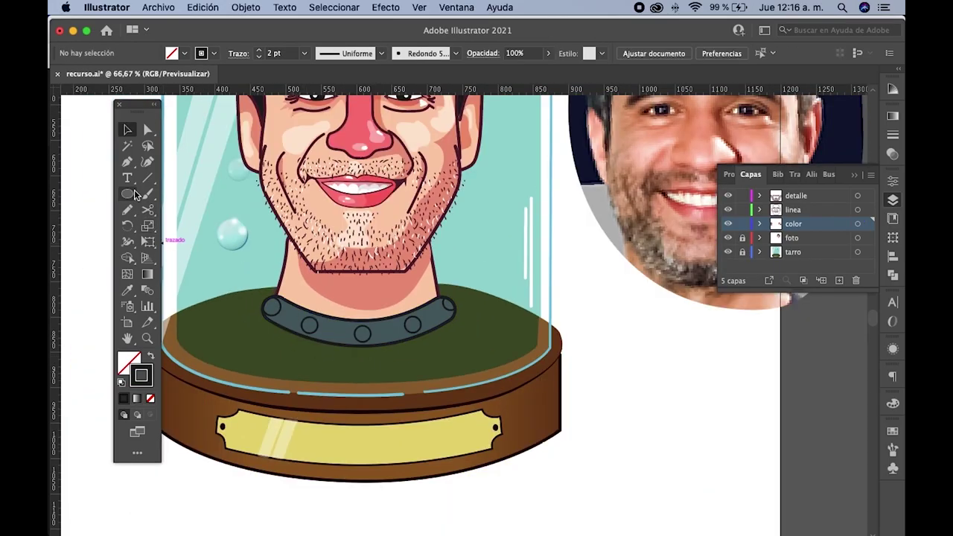
# - Draw a freehand highlight shape along the collar's lower half with the Pencil
pyautogui.click(128, 211)
pyautogui.scroll(2, 339, 330)
pyautogui.scroll(-2, 342, 329)
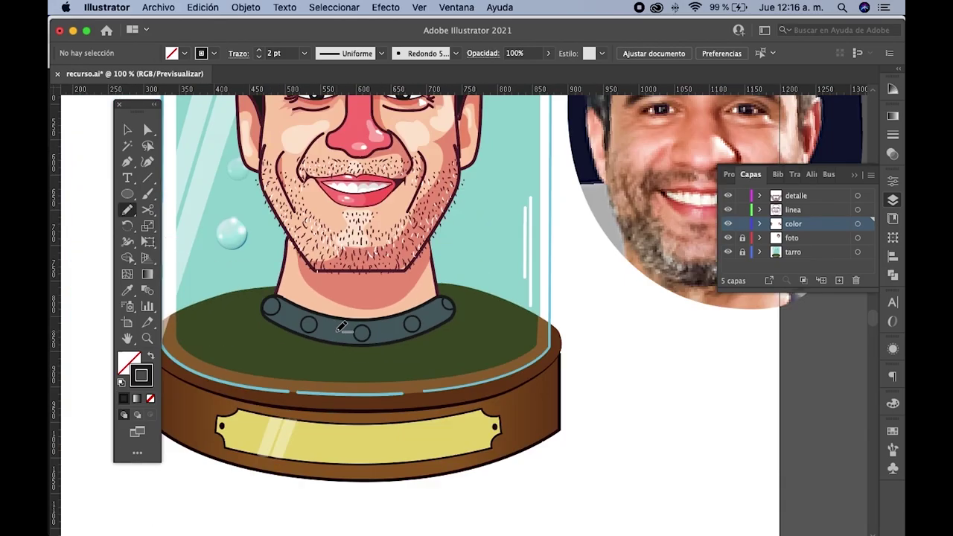
pyautogui.scroll(-3, 341, 329)
pyautogui.scroll(4, 309, 322)
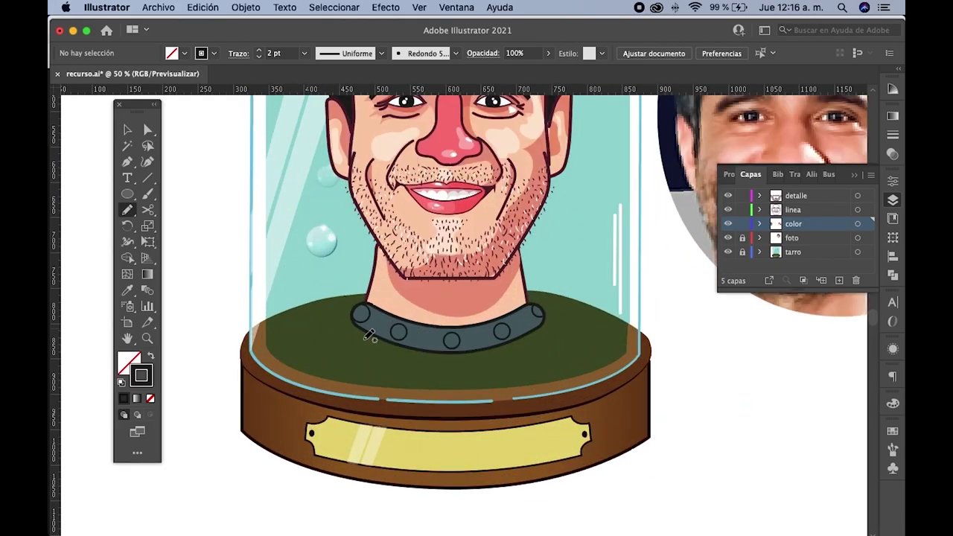
pyautogui.scroll(1, 394, 334)
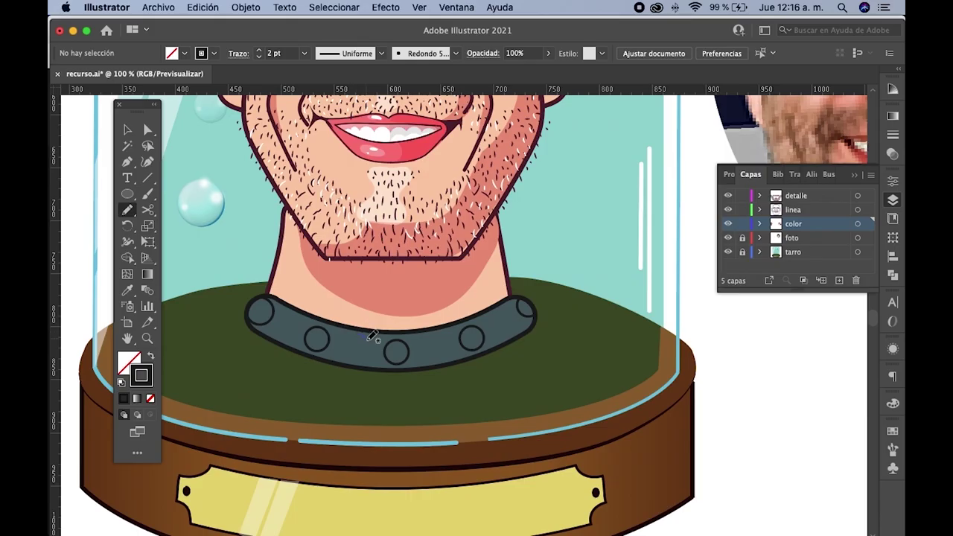
pyautogui.moveTo(376, 364)
pyautogui.mouseDown()
pyautogui.moveTo(420, 370)
pyautogui.moveTo(536, 311)
pyautogui.mouseUp()
pyautogui.moveTo(450, 325); pyautogui.dragTo(357, 330)
pyautogui.press('super+minus')
pyautogui.press('super+minus')
pyautogui.press('super+minus')
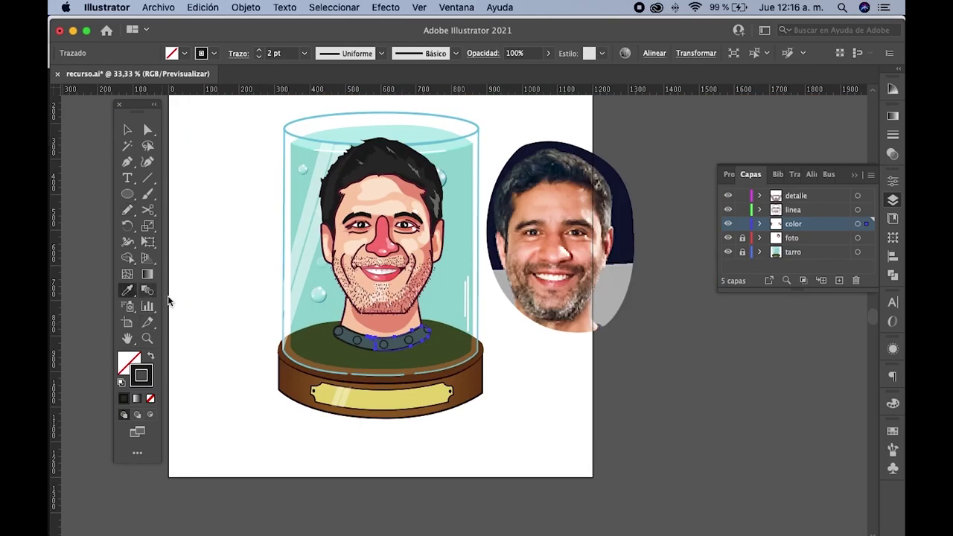
pyautogui.hscroll(15, 476, 336)
# - Fill the new collar shape with the lighter slate-teal swatch
pyautogui.click(619, 334)
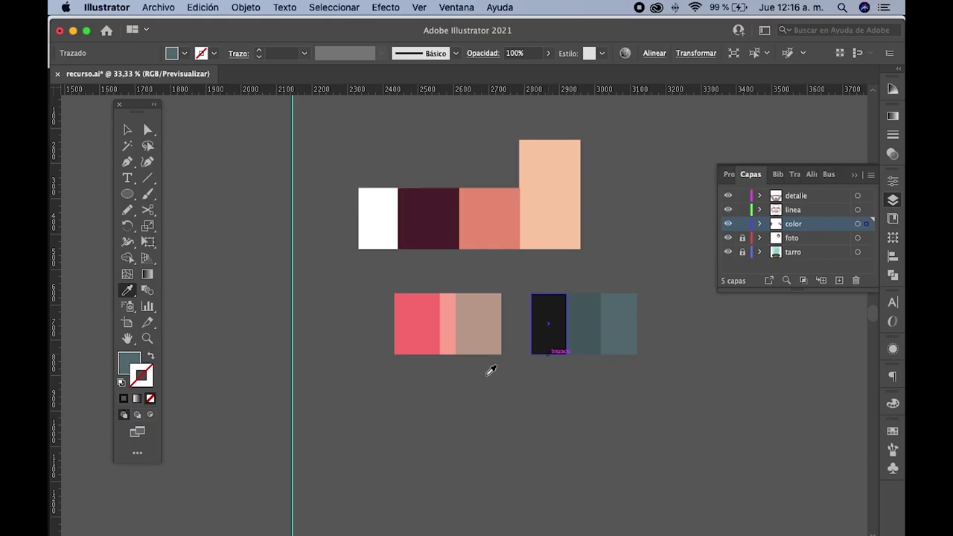
pyautogui.hscroll(-10, 492, 370)
pyautogui.hscroll(-5, 345, 420)
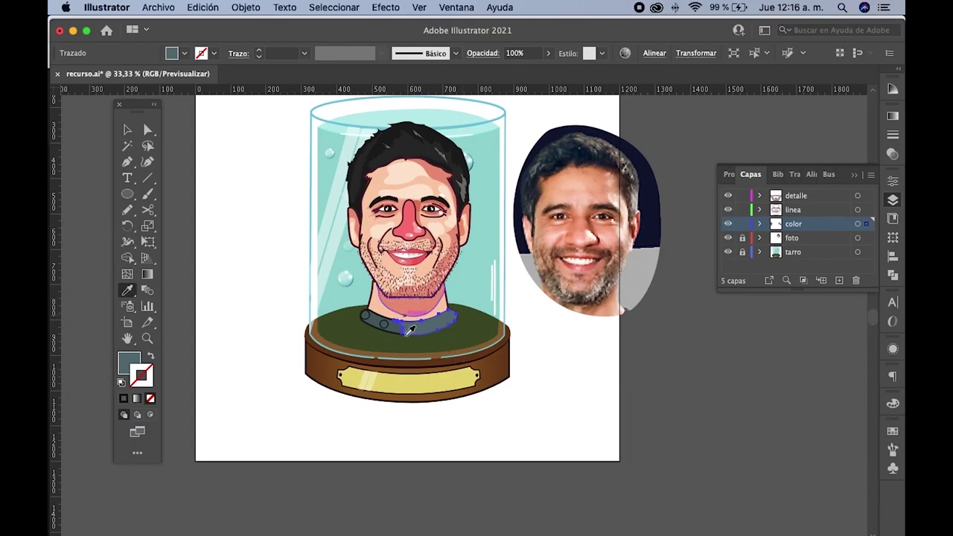
pyautogui.scroll(3, 409, 330)
# - Try Bring to Front on the collar shape, undo it, then reapply
pyautogui.press('v')
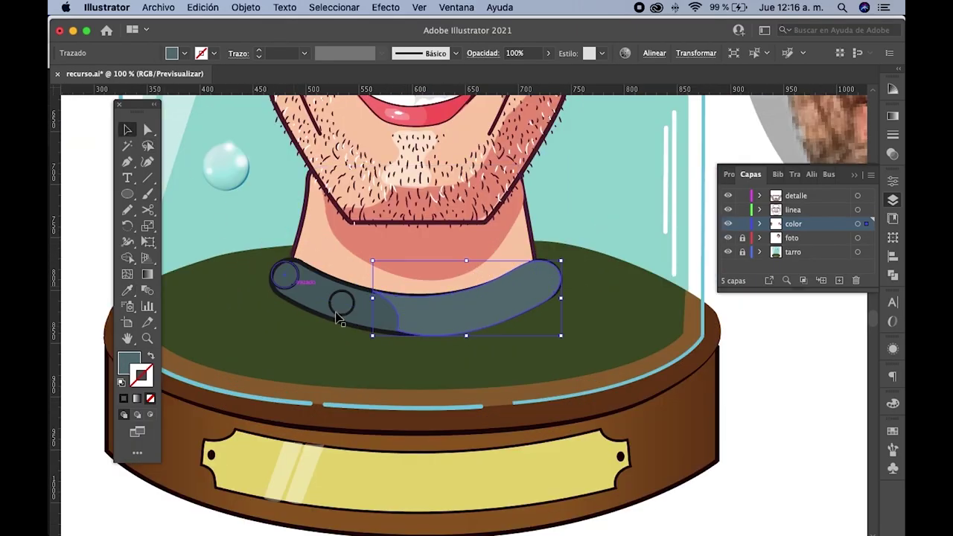
pyautogui.scroll(1, 342, 320)
pyautogui.scroll(1, 372, 337)
pyautogui.rightClick(373, 340)
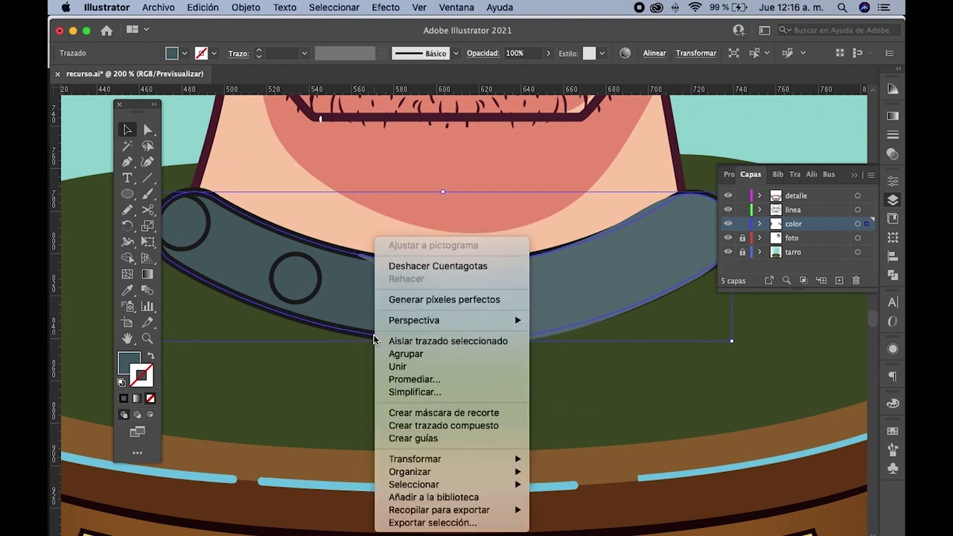
pyautogui.click(574, 462)
pyautogui.click(492, 421)
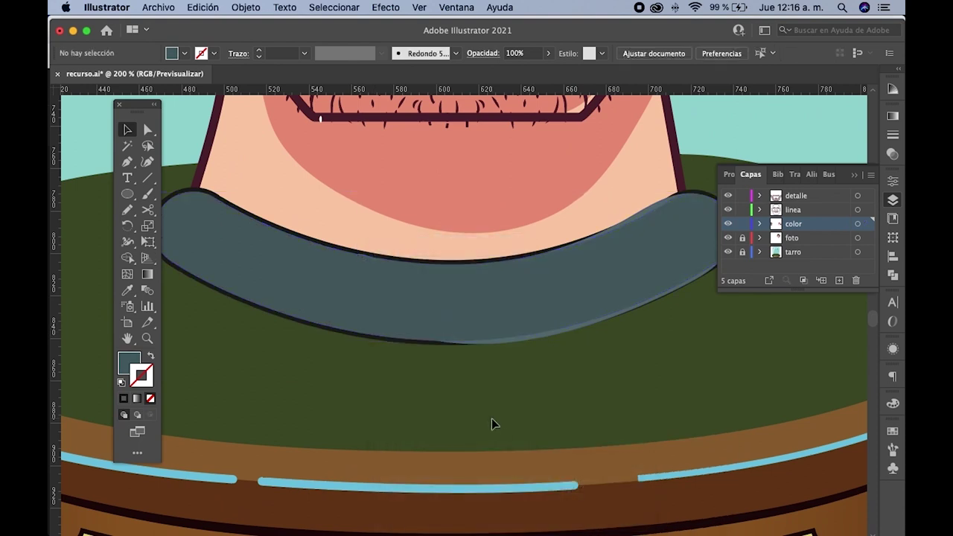
pyautogui.hotkey('ctrl', 'z')
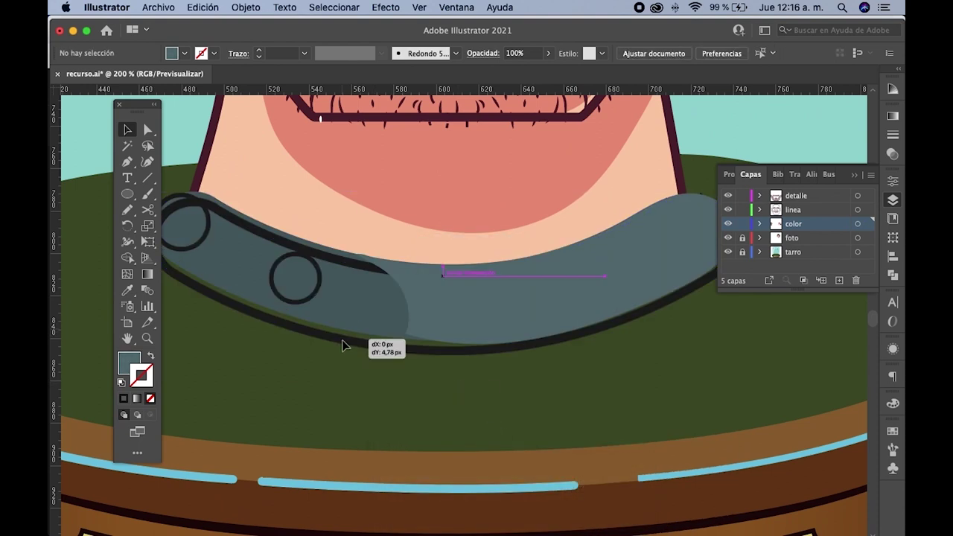
pyautogui.click(342, 339)
pyautogui.rightClick(341, 339)
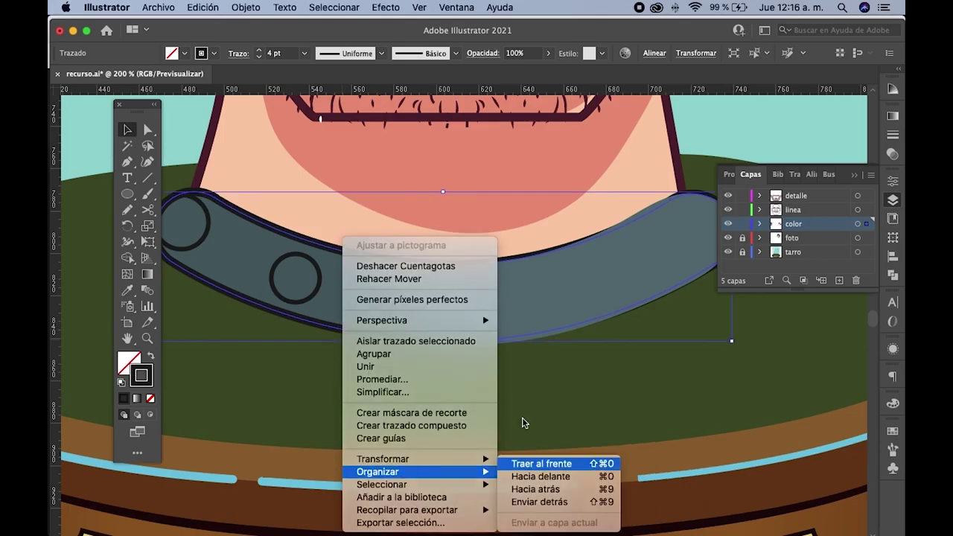
pyautogui.click(544, 459)
# - In outline view, select the hidden studs and bring them in front of the highlight
pyautogui.hotkey('ctrl', 'y')
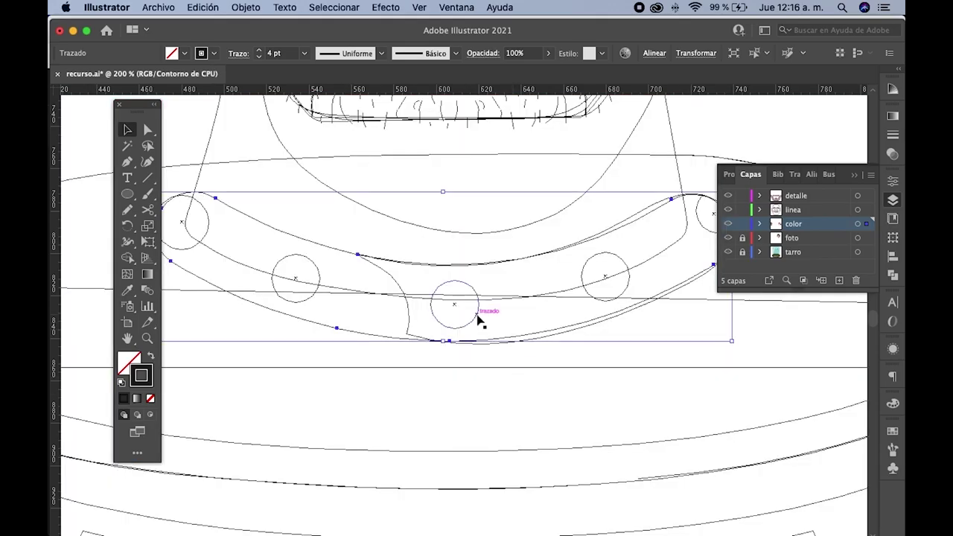
pyautogui.click(478, 316)
pyautogui.keyDown('shift'); pyautogui.click(629, 277); pyautogui.keyUp('shift')
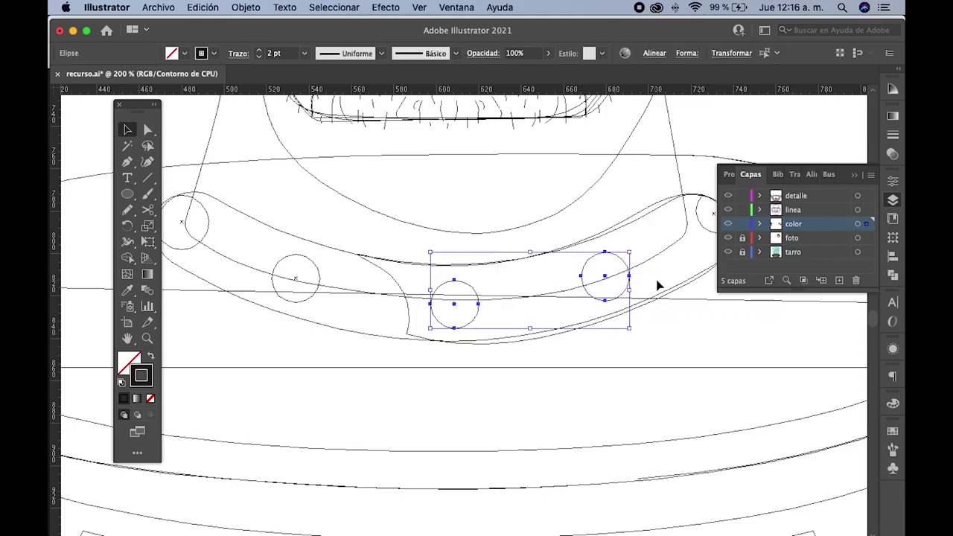
pyautogui.hscroll(3, 584, 282)
pyautogui.scroll(1, 584, 281)
pyautogui.keyDown('shift'); pyautogui.click(588, 277); pyautogui.keyUp('shift')
pyautogui.hotkey('ctrl', 'y')
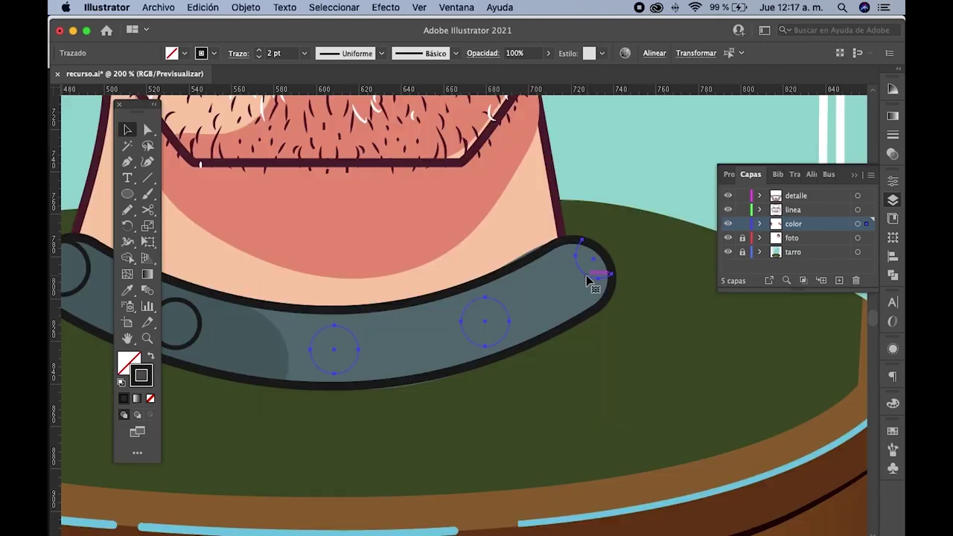
pyautogui.rightClick(586, 275)
pyautogui.click(786, 464)
pyautogui.click(675, 368)
pyautogui.scroll(-3, 674, 367)
pyautogui.scroll(1, 675, 368)
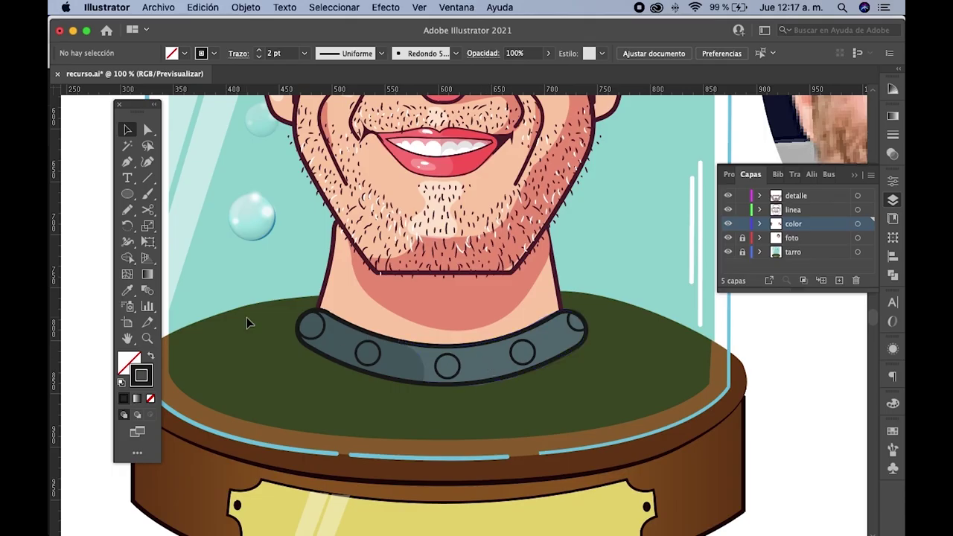
# - Draw a crescent highlight in the left stud and give it white sampled from the chin
pyautogui.click(127, 210)
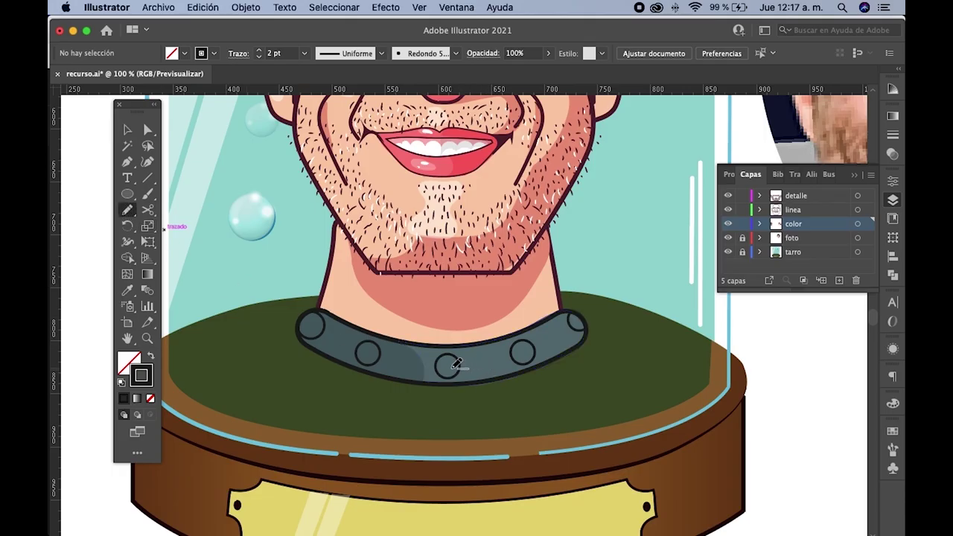
pyautogui.scroll(1, 462, 366)
pyautogui.hscroll(-3, 402, 354)
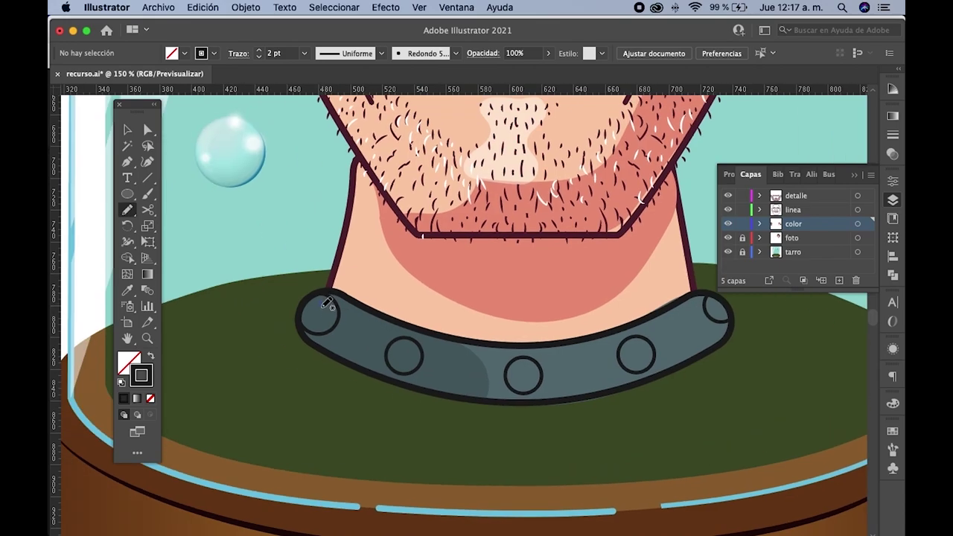
pyautogui.moveTo(328, 301); pyautogui.dragTo(322, 308)
pyautogui.click(128, 290)
pyautogui.scroll(-2, 262, 317)
pyautogui.scroll(2, 265, 315)
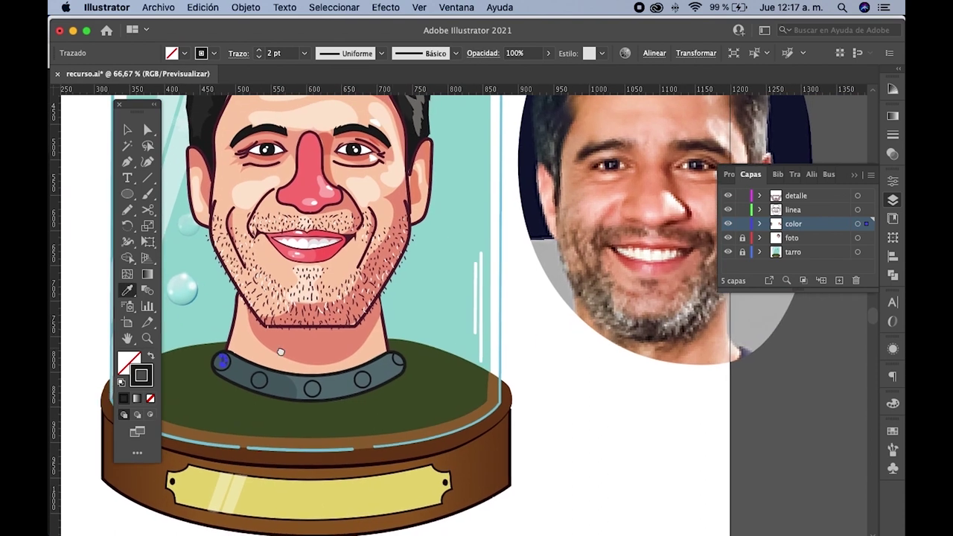
pyautogui.scroll(1, 298, 305)
pyautogui.click(301, 307)
pyautogui.scroll(-3, 246, 394)
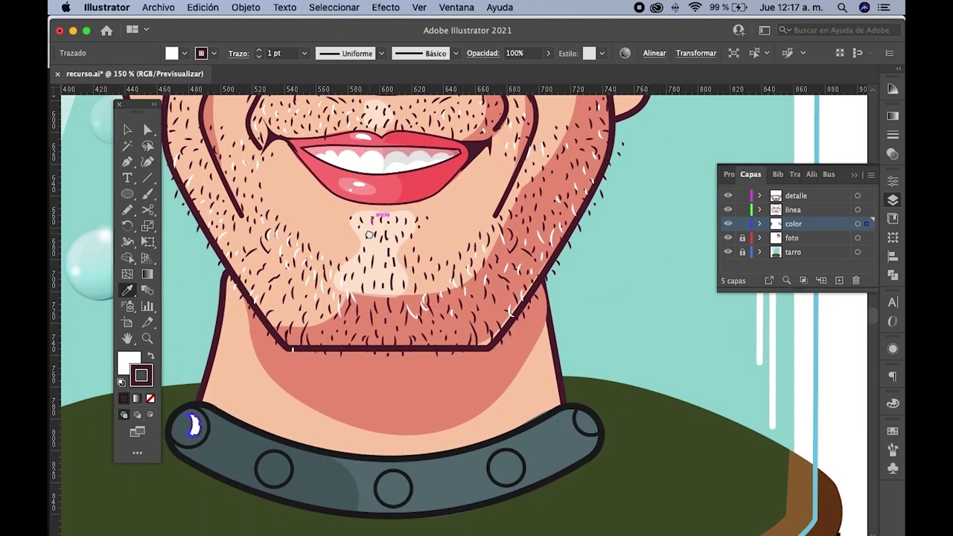
pyautogui.hscroll(-3, 268, 380)
pyautogui.scroll(3, 296, 365)
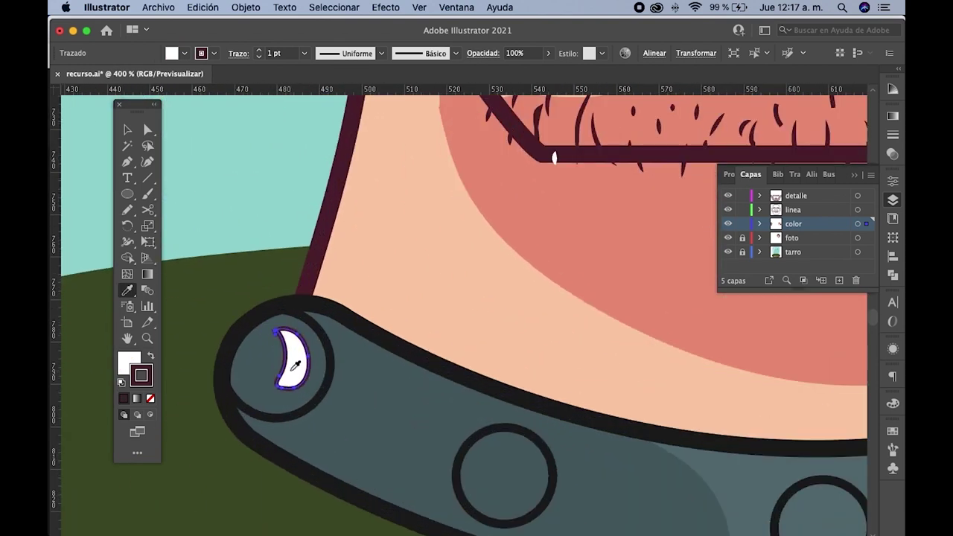
# - Remove the crescent's outline and lower its opacity to make it translucent
pyautogui.click(893, 404)
pyautogui.click(720, 488)
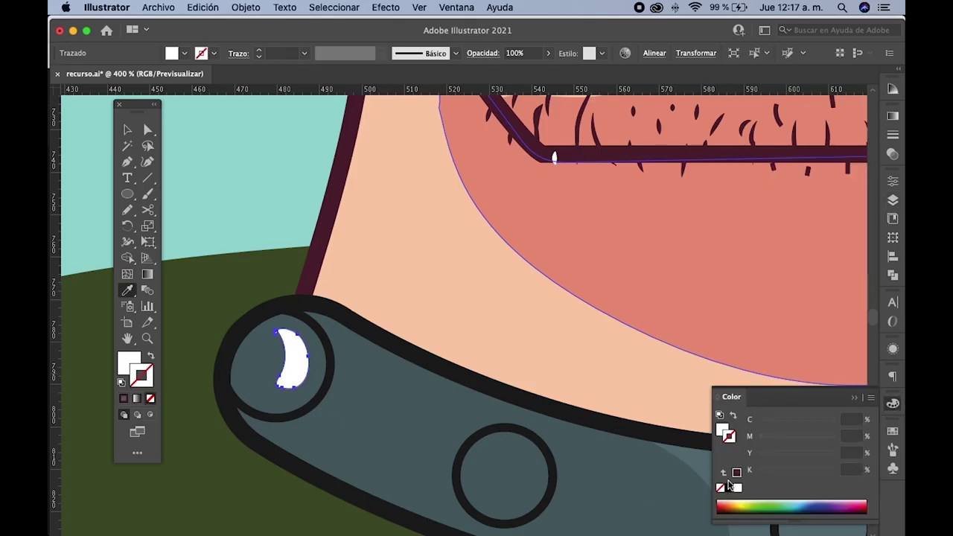
pyautogui.click(130, 132)
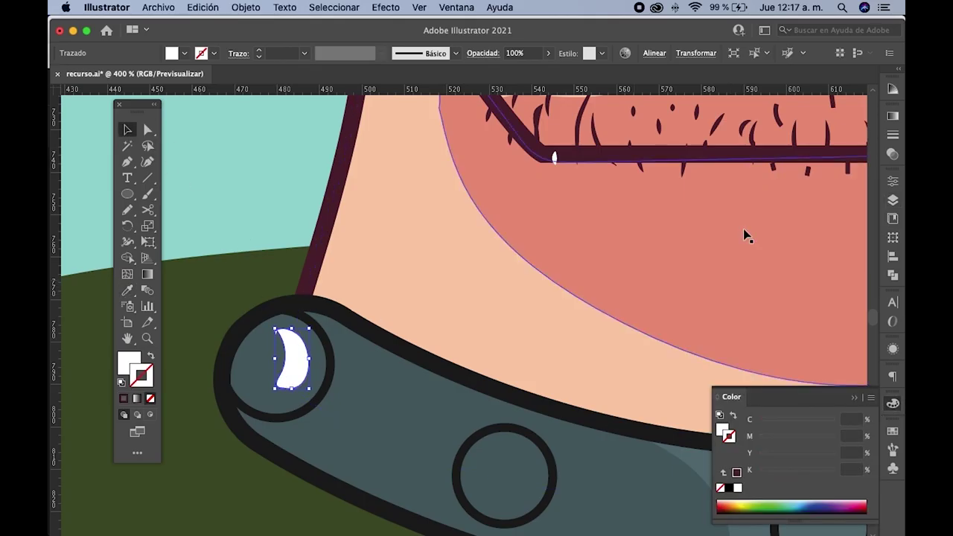
pyautogui.click(893, 154)
pyautogui.click(867, 130)
pyautogui.moveTo(860, 151); pyautogui.dragTo(832, 150)
pyautogui.scroll(-4, 528, 202)
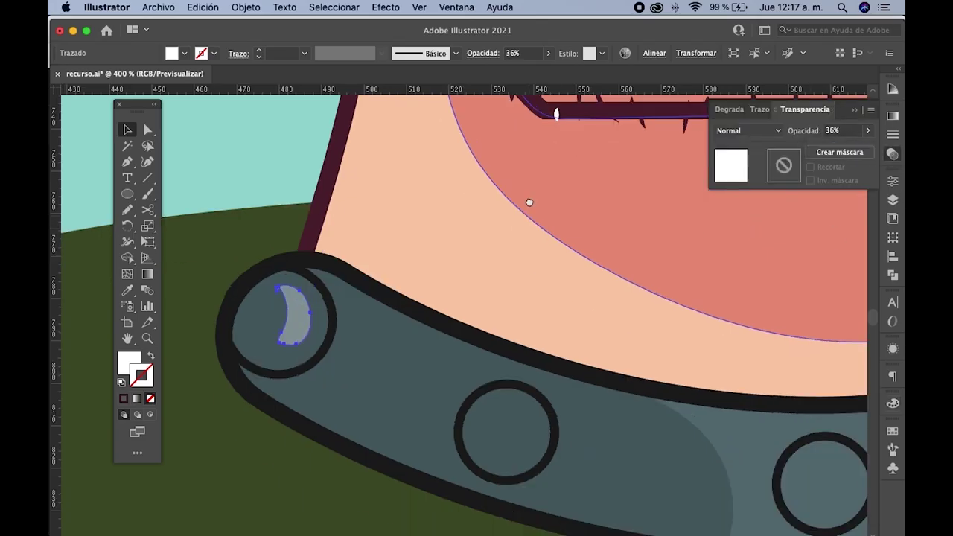
# - Draw a highlight in another collar stud and apply the translucent white style
pyautogui.click(128, 210)
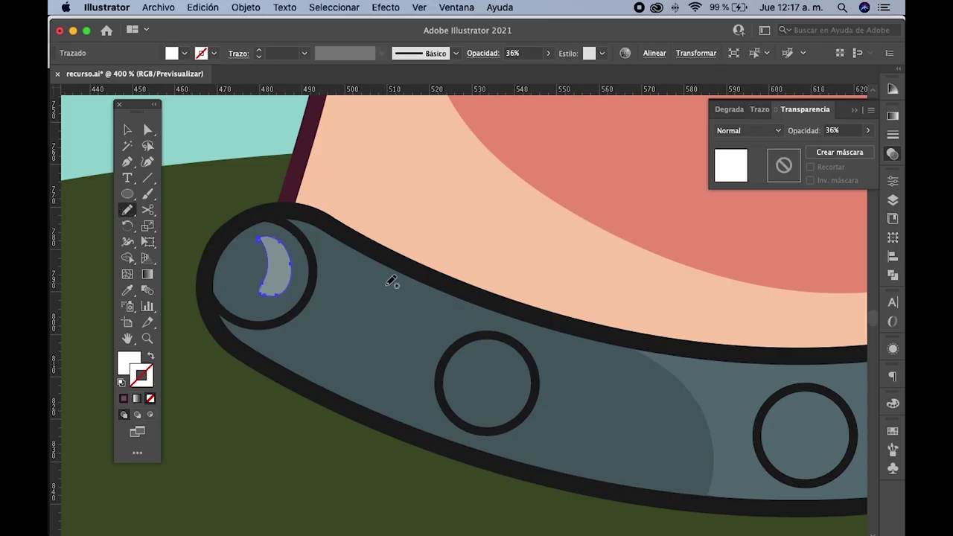
pyautogui.scroll(-5, 389, 279)
pyautogui.scroll(3, 386, 274)
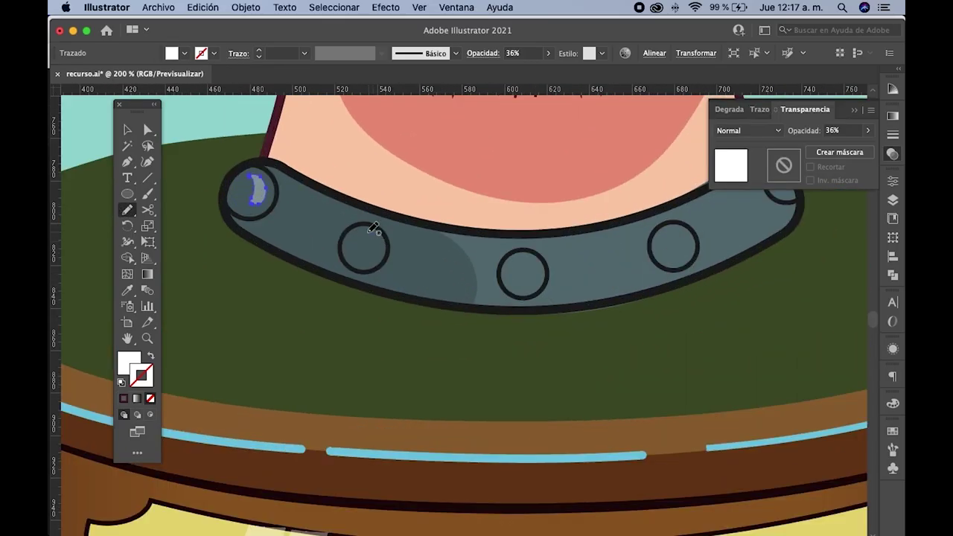
pyautogui.moveTo(372, 262); pyautogui.dragTo(381, 240)
pyautogui.hscroll(2, 385, 266)
pyautogui.click(128, 290)
pyautogui.click(218, 205)
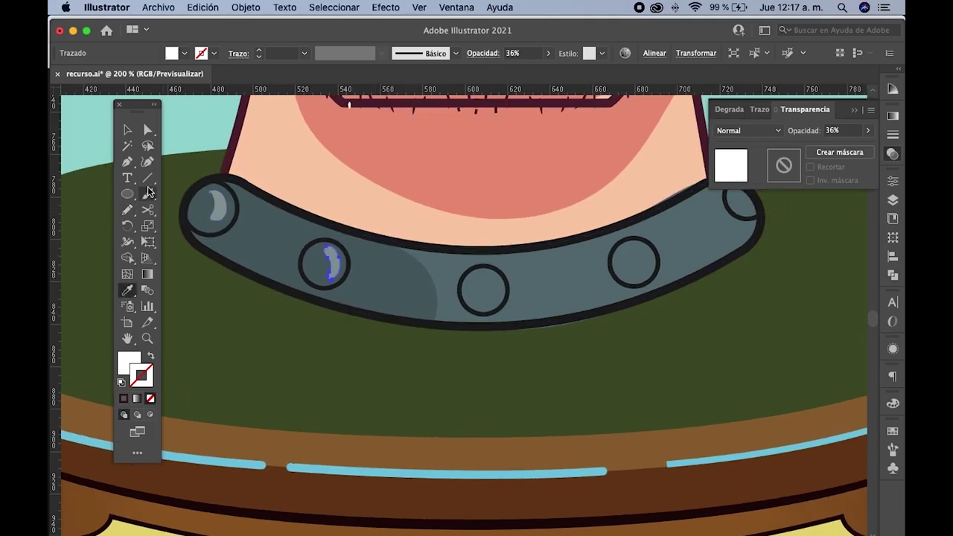
# - Add white 36% highlights inside the next stud and the right collar stud
pyautogui.click(127, 210)
pyautogui.hscroll(2, 352, 313)
pyautogui.hscroll(2, 352, 313)
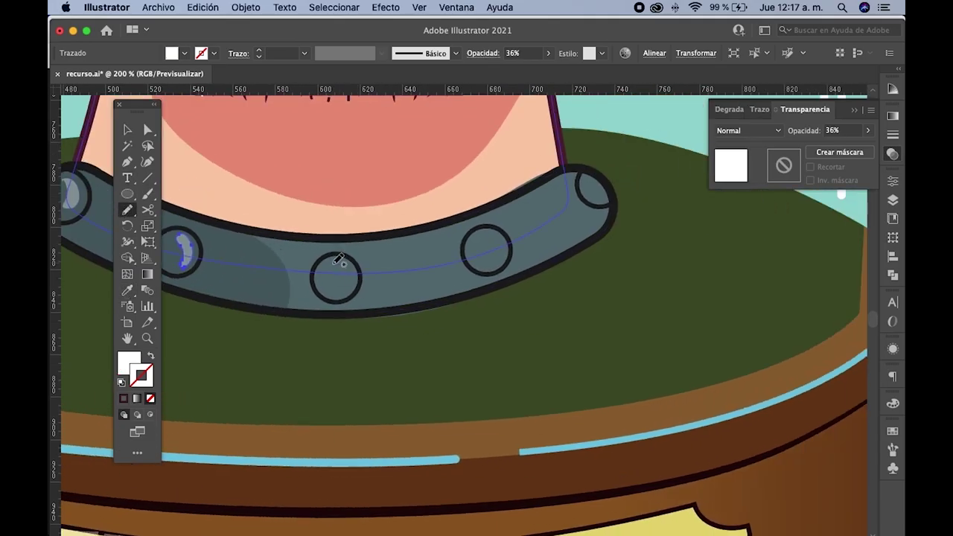
pyautogui.moveTo(355, 285); pyautogui.dragTo(341, 269)
pyautogui.click(127, 291)
pyautogui.click(186, 250)
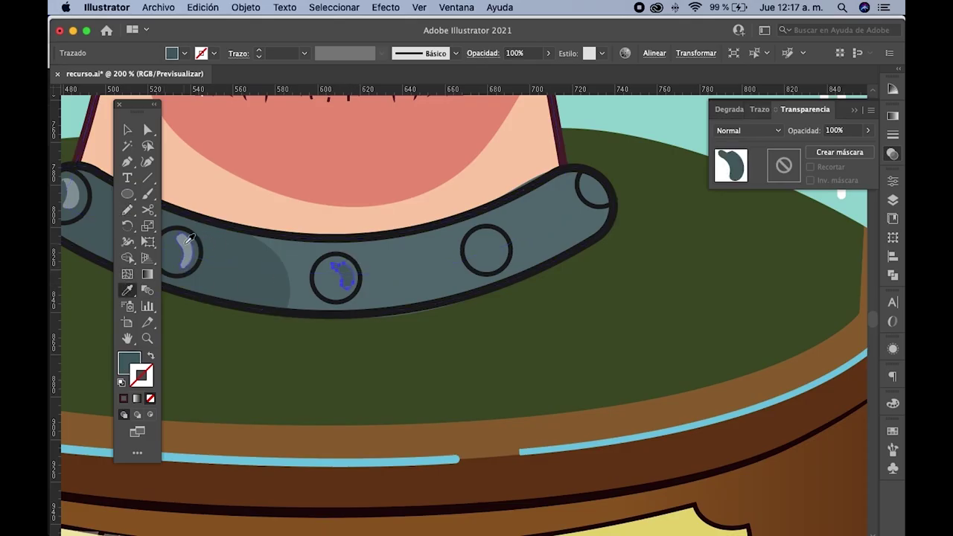
pyautogui.click(123, 211)
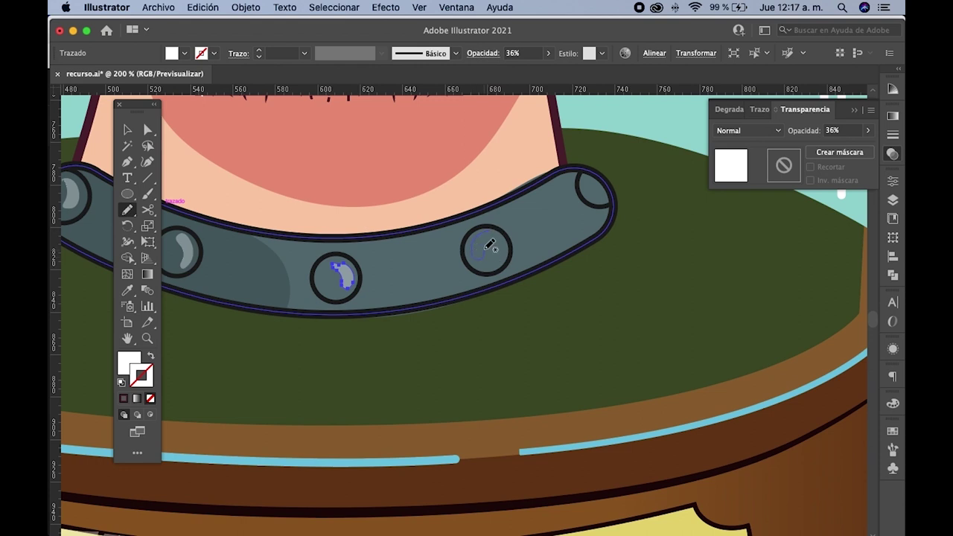
pyautogui.moveTo(492, 237); pyautogui.dragTo(488, 235)
pyautogui.click(127, 290)
pyautogui.click(345, 271)
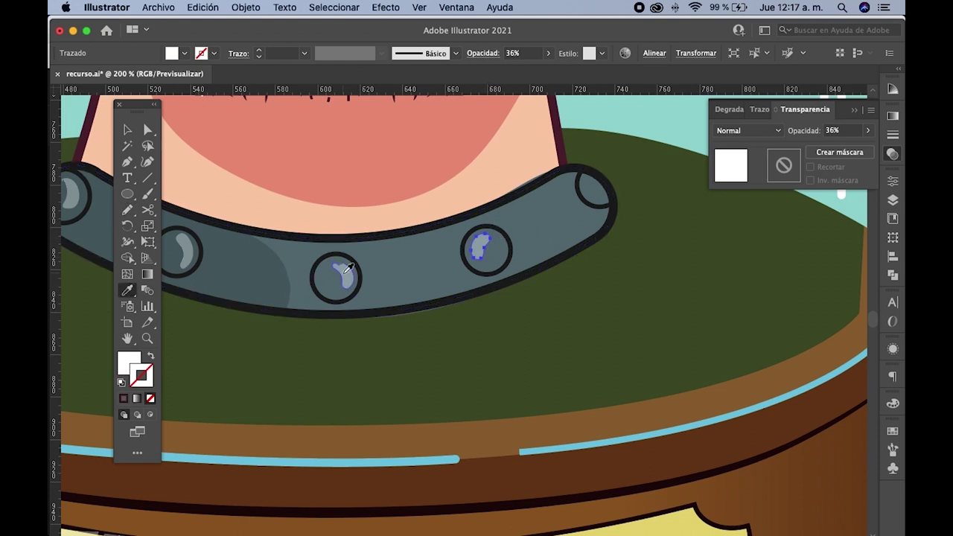
pyautogui.click(128, 210)
# - Round off the pointed tip of the left stud's highlight
pyautogui.scroll(3, 390, 268)
pyautogui.keyDown('super'); pyautogui.click(200, 233); pyautogui.keyUp('super')
pyautogui.moveTo(184, 218); pyautogui.dragTo(204, 213)
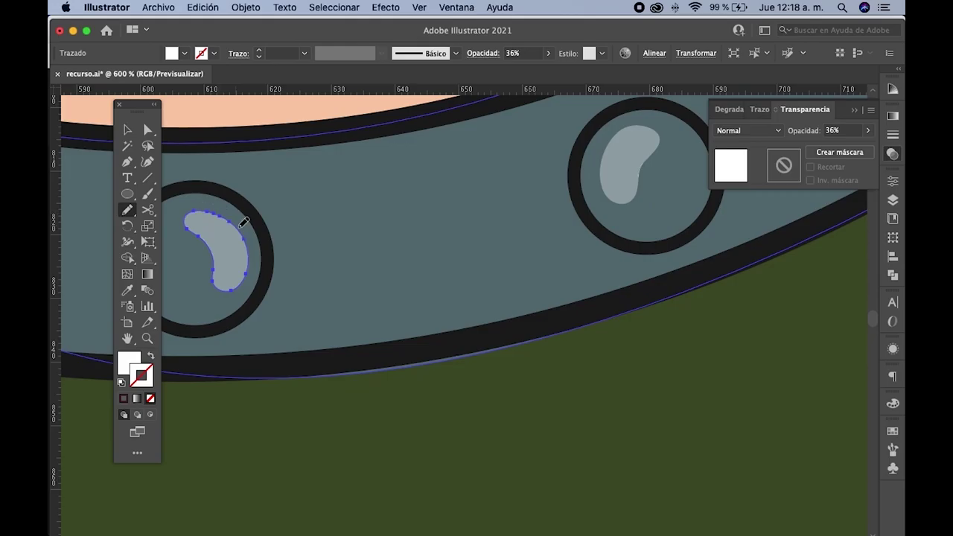
# - Add the same white highlight to the stud at the collar's right end
pyautogui.press('super+minus')
pyautogui.hscroll(5, 336, 268)
pyautogui.moveTo(343, 300); pyautogui.dragTo(334, 308)
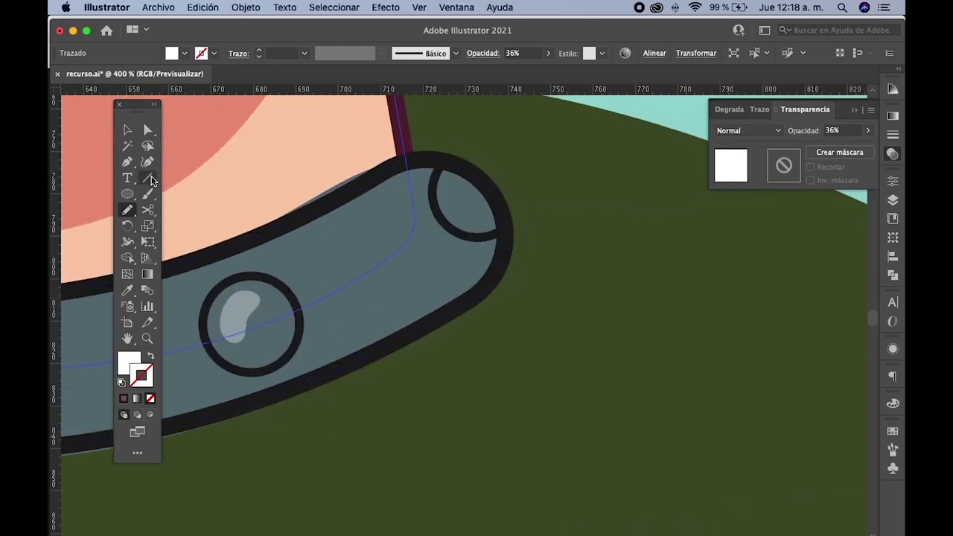
pyautogui.moveTo(447, 193); pyautogui.dragTo(461, 222)
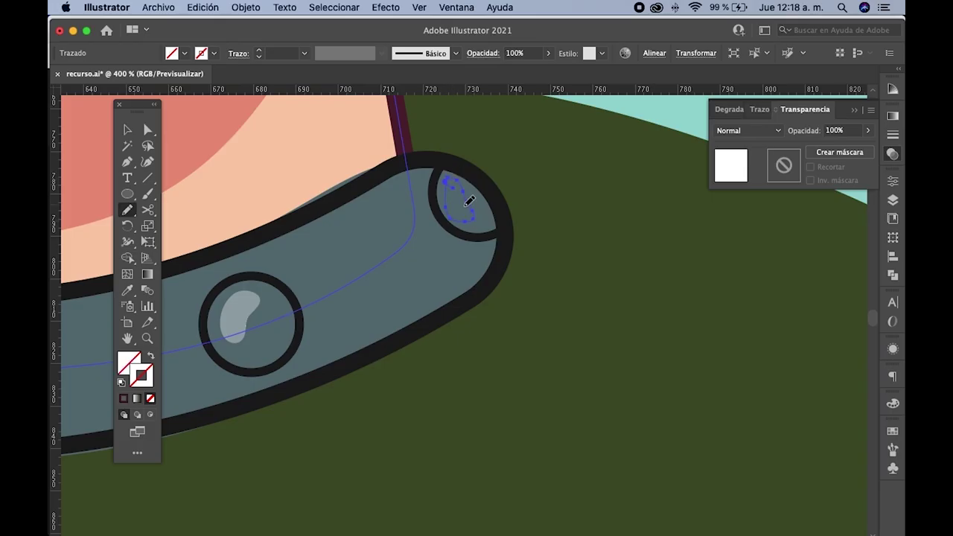
pyautogui.press('i')
pyautogui.click(255, 306)
pyautogui.scroll(-4, 255, 306)
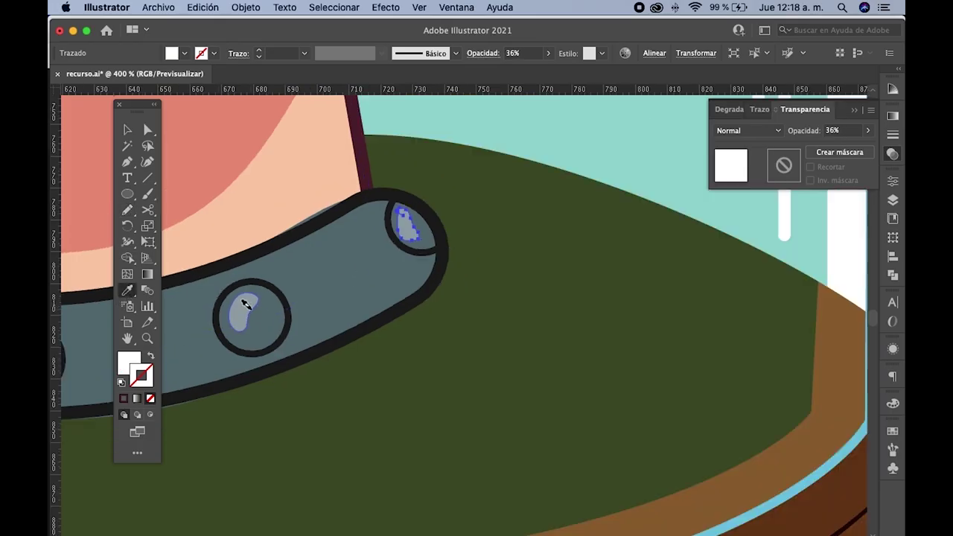
pyautogui.scroll(-4, 255, 307)
pyautogui.scroll(-2, 255, 306)
# - Draw a freehand shadow shape along the underside of the collar
pyautogui.press('v')
pyautogui.scroll(2, 429, 291)
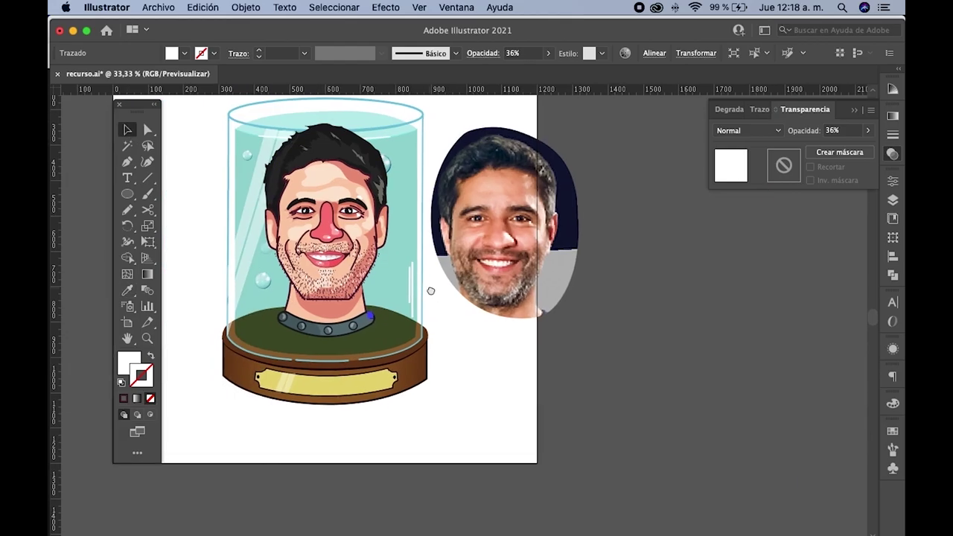
pyautogui.scroll(1, 429, 291)
pyautogui.click(439, 298)
pyautogui.scroll(2, 447, 304)
pyautogui.scroll(1, 382, 360)
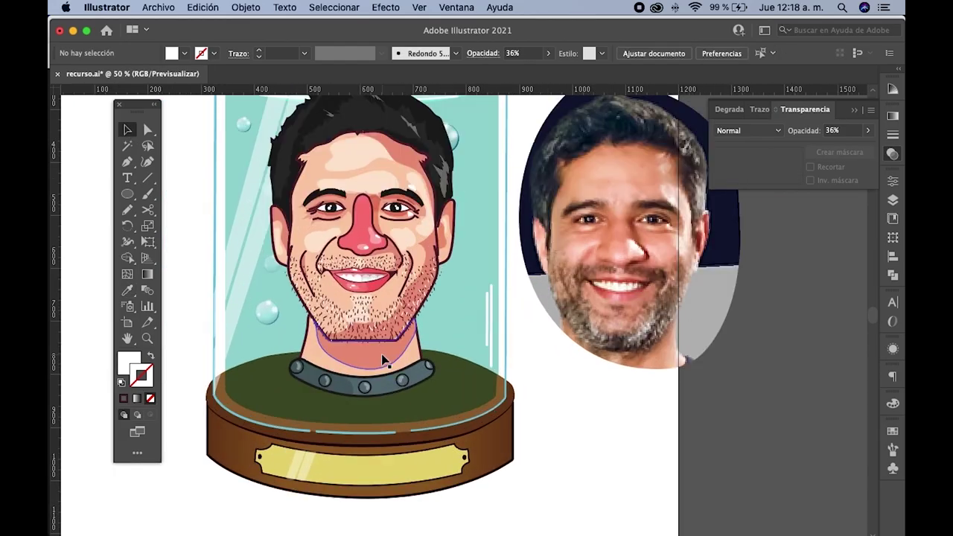
pyautogui.scroll(2, 402, 342)
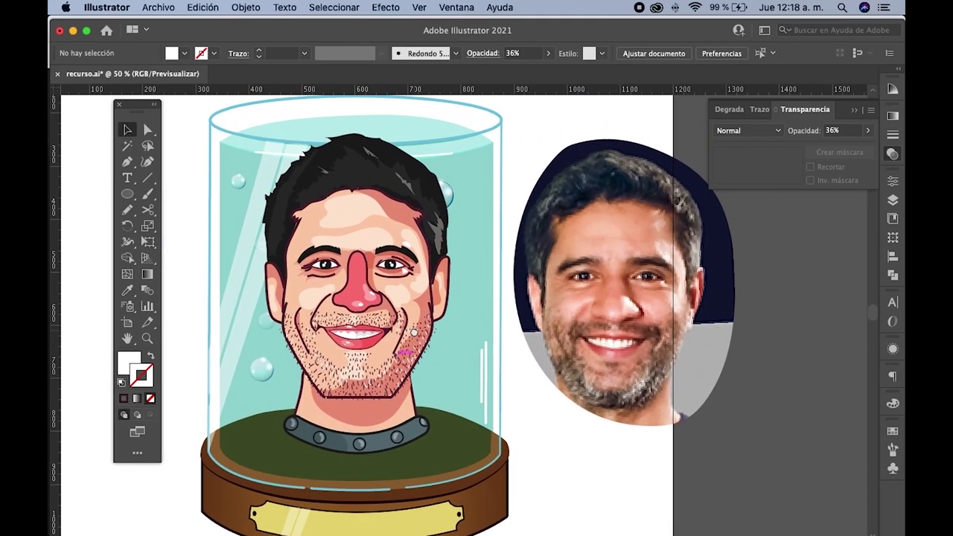
pyautogui.scroll(-2, 417, 328)
pyautogui.hscroll(1, 298, 332)
pyautogui.click(128, 210)
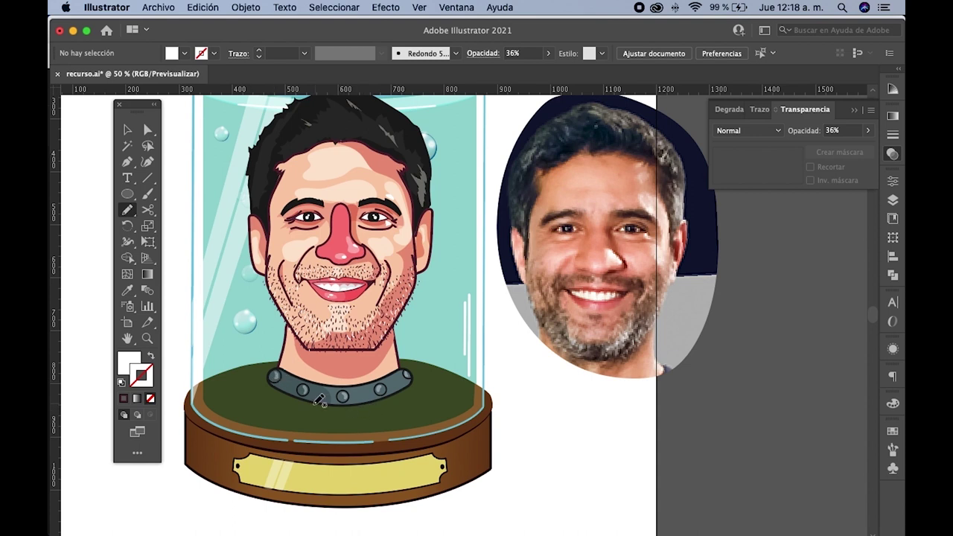
pyautogui.moveTo(358, 409); pyautogui.dragTo(427, 409)
# - Fill the shadow with the wooden base's brown, set it to Multiply, and send it to back
pyautogui.click(128, 290)
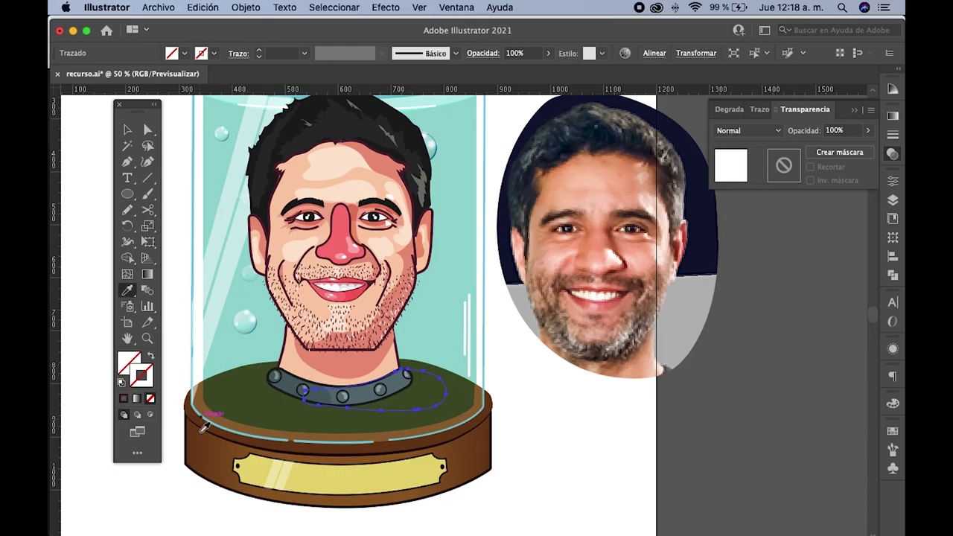
pyautogui.click(204, 449)
pyautogui.click(749, 130)
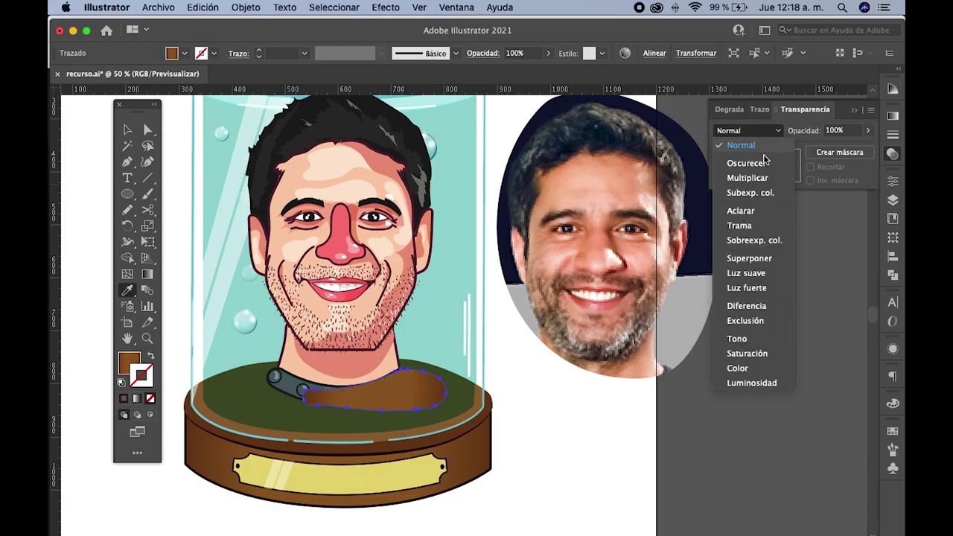
pyautogui.click(744, 174)
pyautogui.press('v')
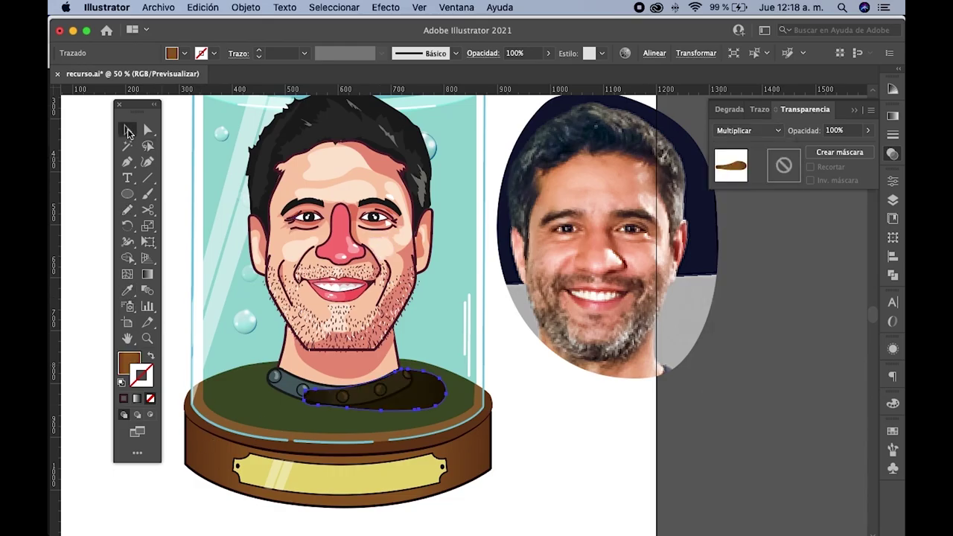
pyautogui.rightClick(361, 237)
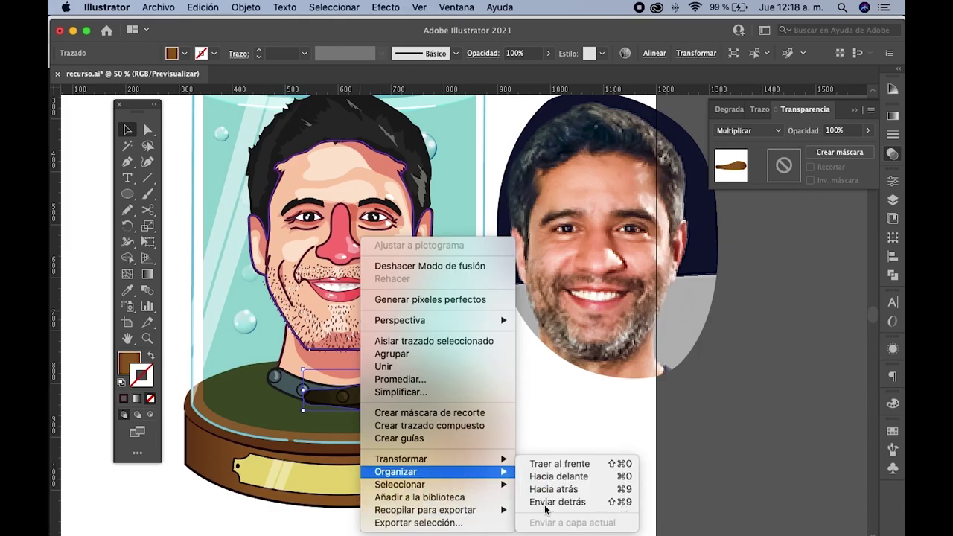
pyautogui.click(554, 501)
# - Widen the collar shadow to the right and erase the excess part under the collar
pyautogui.click(552, 416)
pyautogui.click(447, 396)
pyautogui.moveTo(447, 390); pyautogui.dragTo(454, 393)
pyautogui.click(519, 407)
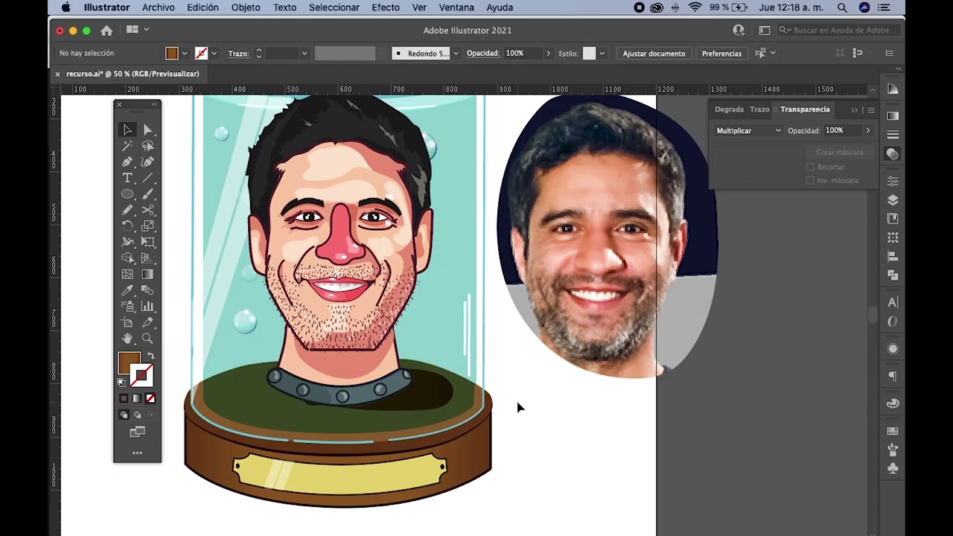
pyautogui.click(444, 398)
pyautogui.scroll(3, 334, 418)
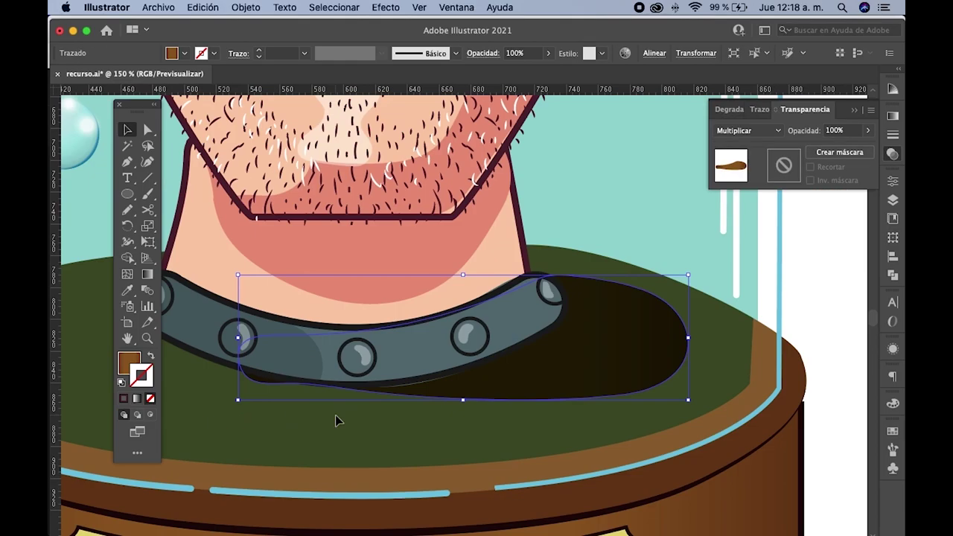
pyautogui.moveTo(148, 209); pyautogui.dragTo(189, 209)
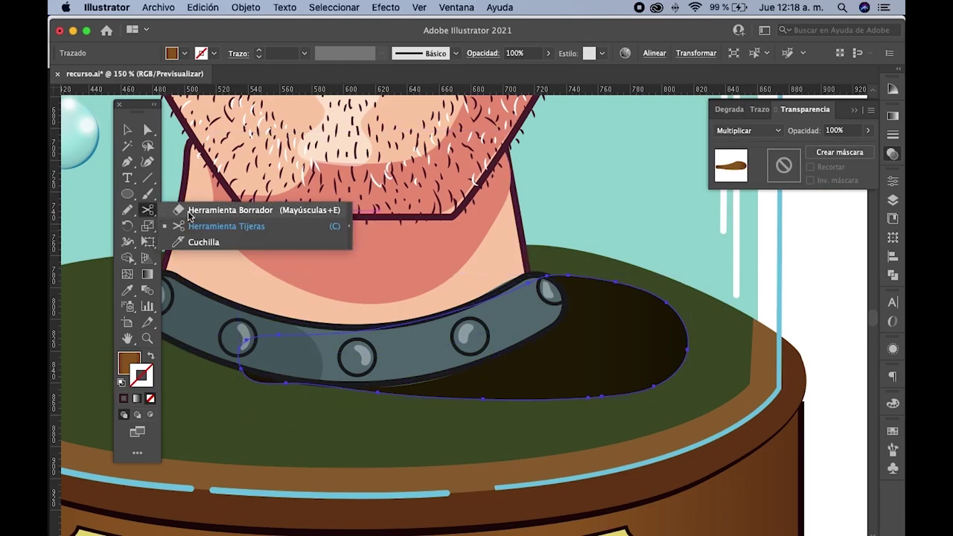
pyautogui.moveTo(237, 380); pyautogui.dragTo(391, 409)
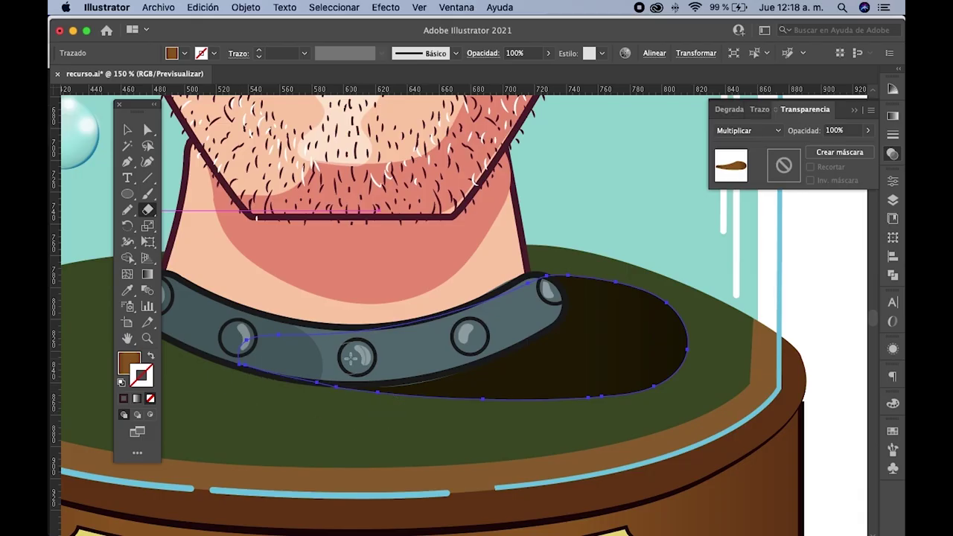
# - Lower the collar shadow's opacity to 59% with the whole artboard in view
pyautogui.press('super+minus')
pyautogui.press('super+minus')
pyautogui.click(127, 129)
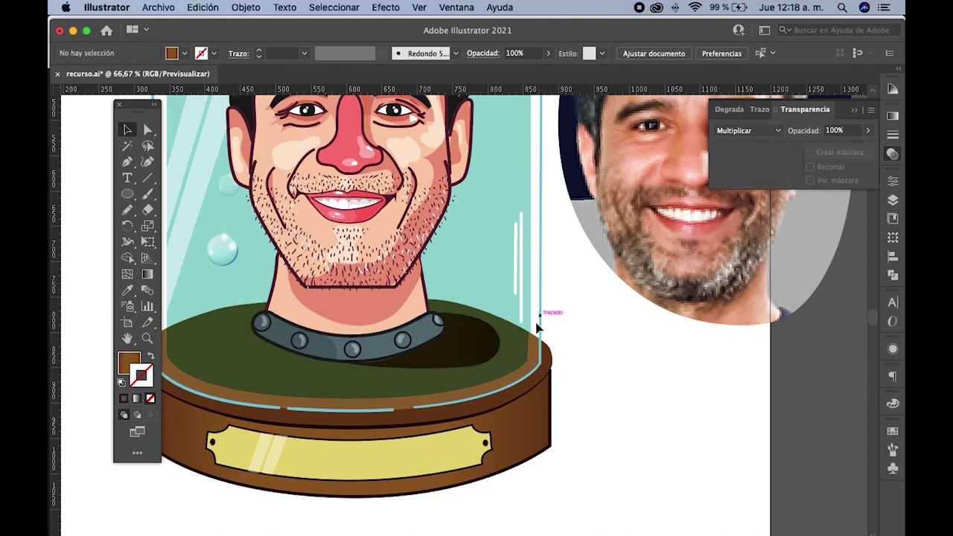
pyautogui.press('super+minus')
pyautogui.press('super+minus')
pyautogui.click(868, 130)
pyautogui.click(845, 149)
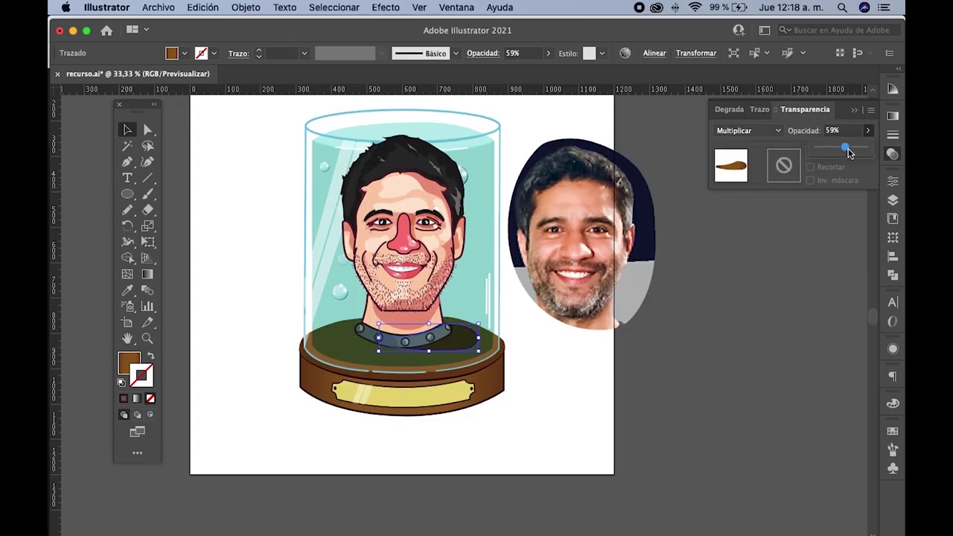
pyautogui.click(730, 294)
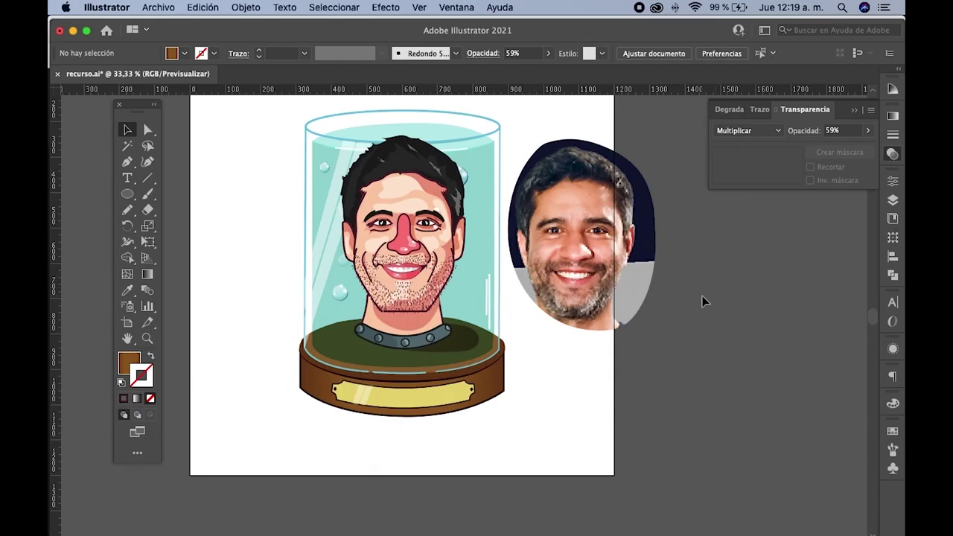
# - Nudge the neck shadow upward, trim its top edge, and refine the collar shadow's size and position
pyautogui.click(479, 349)
pyautogui.keyDown('alt'); pyautogui.scroll(1, 479, 350); pyautogui.keyUp('alt')
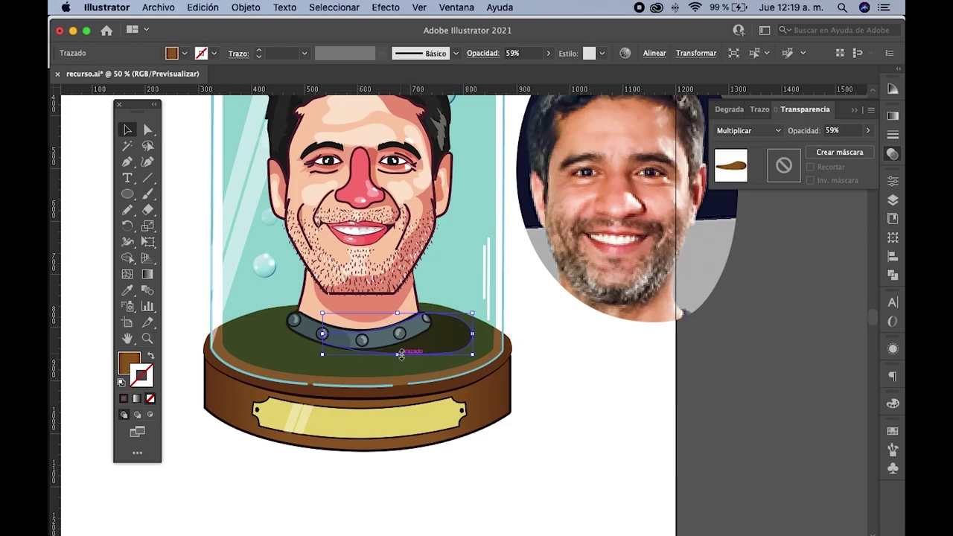
pyautogui.moveTo(401, 355); pyautogui.dragTo(400, 350)
pyautogui.keyDown('alt'); pyautogui.scroll(1, 420, 317); pyautogui.keyUp('alt')
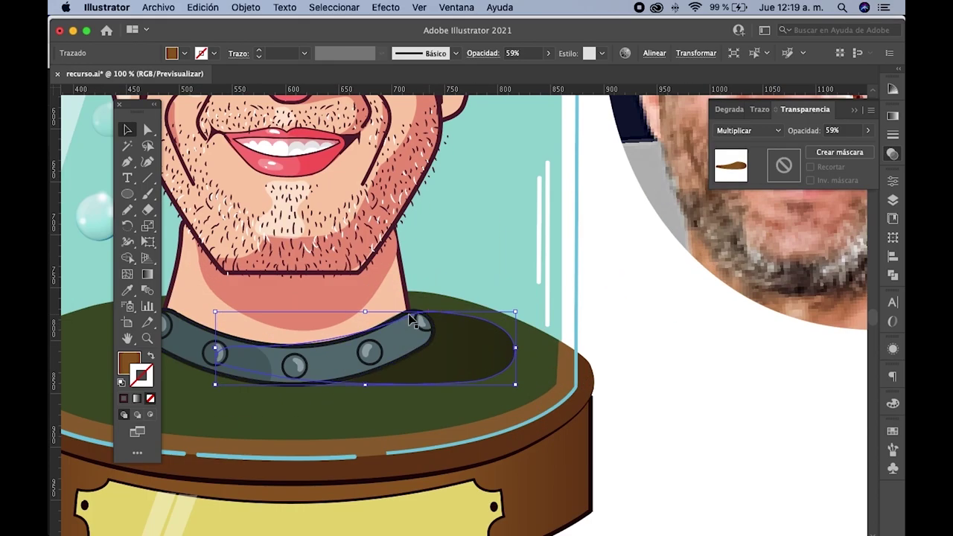
pyautogui.moveTo(368, 311); pyautogui.dragTo(368, 319)
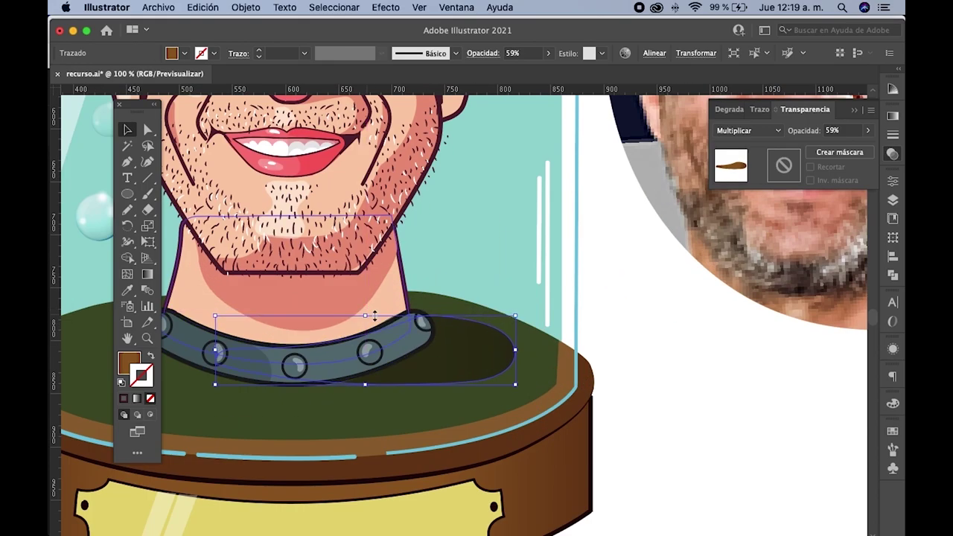
pyautogui.click(560, 312)
pyautogui.keyDown('alt'); pyautogui.scroll(-1, 560, 311); pyautogui.keyUp('alt')
pyautogui.keyDown('alt'); pyautogui.scroll(-1, 560, 313); pyautogui.keyUp('alt')
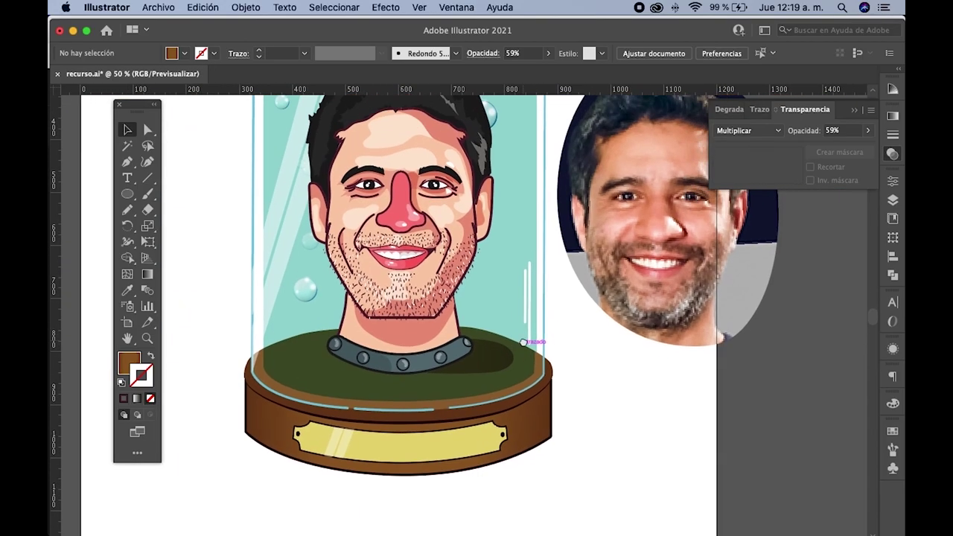
pyautogui.moveTo(485, 363); pyautogui.dragTo(518, 358)
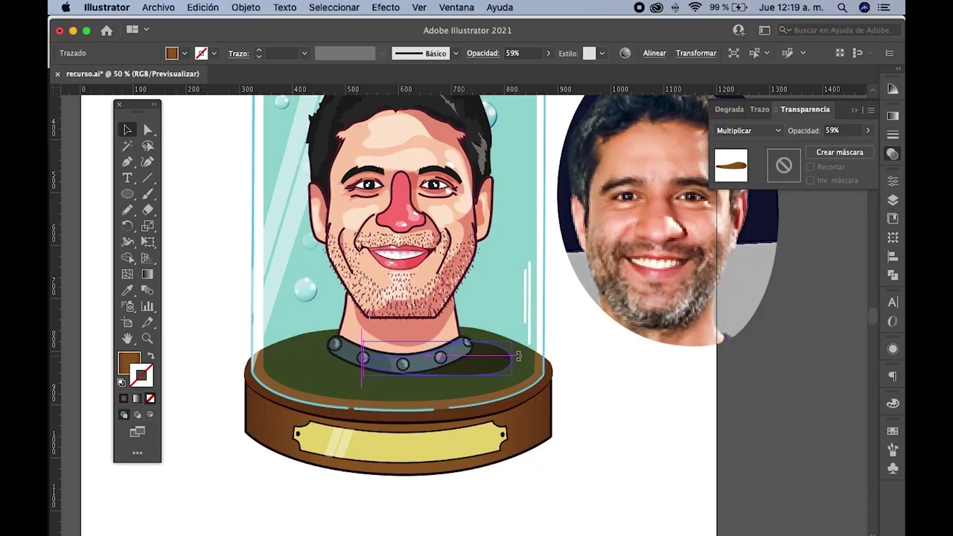
pyautogui.click(624, 358)
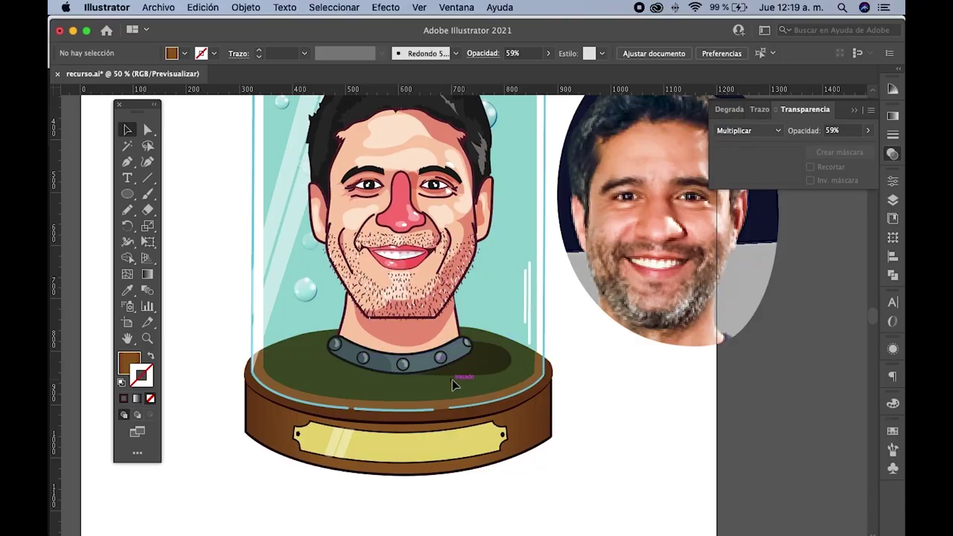
pyautogui.scroll(1, 452, 380)
pyautogui.scroll(-2, 452, 384)
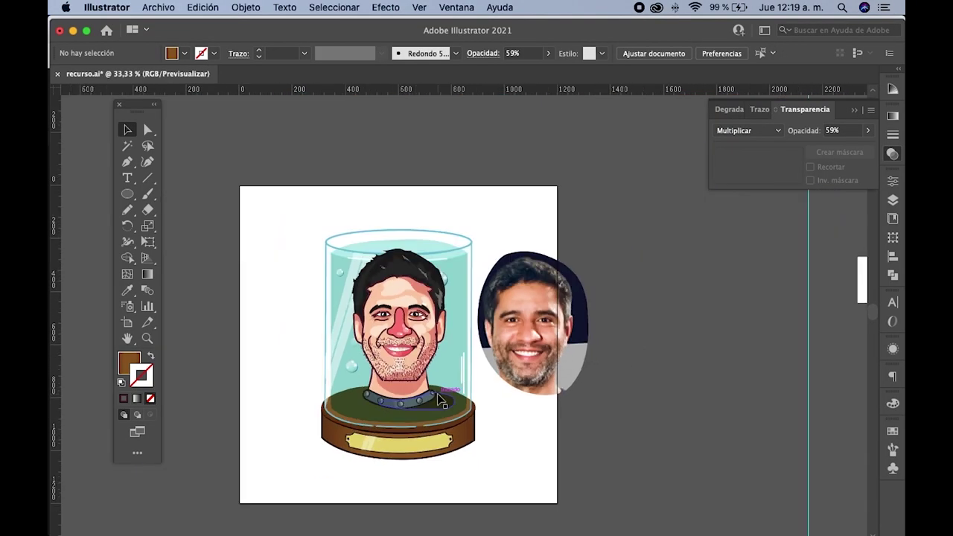
pyautogui.scroll(-2, 437, 392)
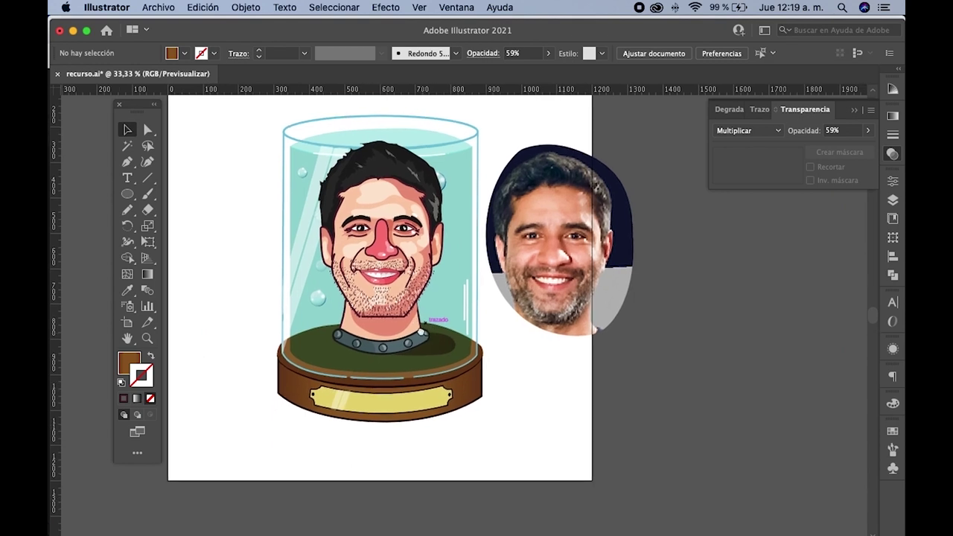
pyautogui.hscroll(3, 487, 317)
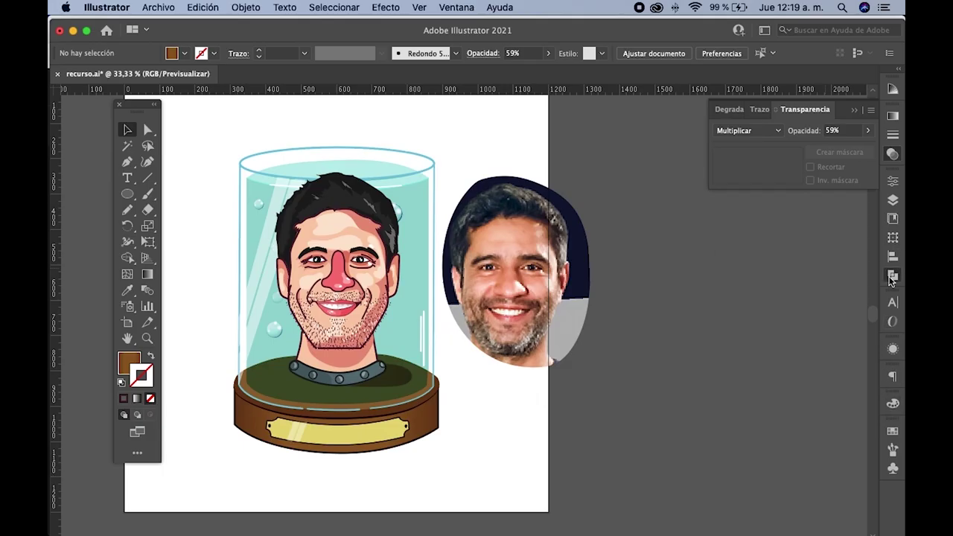
# - Make the tarro layer active and isolate the jar group for editing
pyautogui.click(893, 274)
pyautogui.click(894, 200)
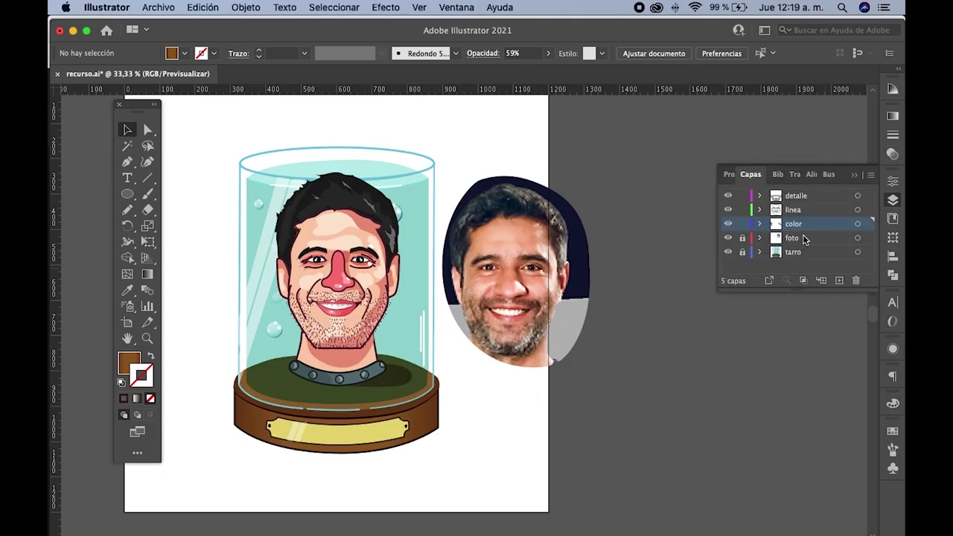
pyautogui.click(784, 257)
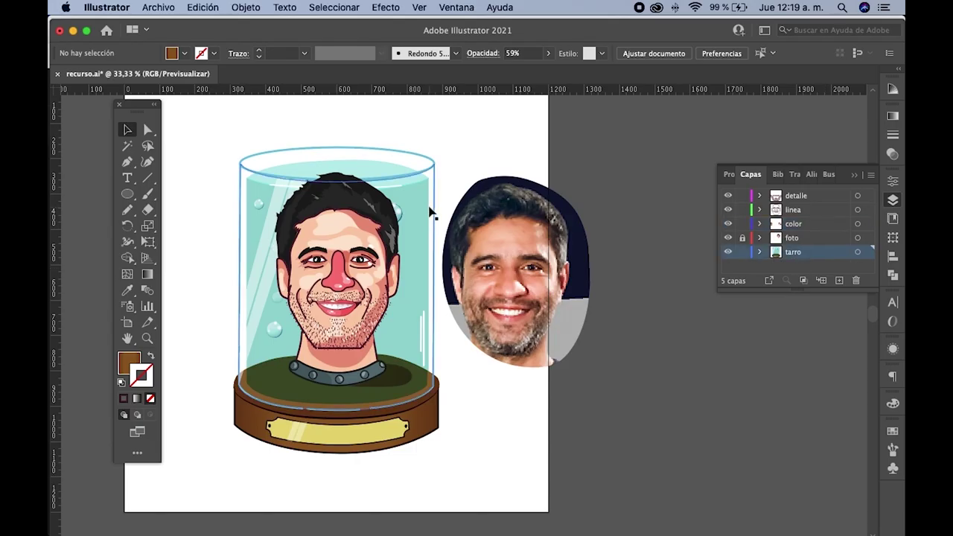
pyautogui.click(403, 181)
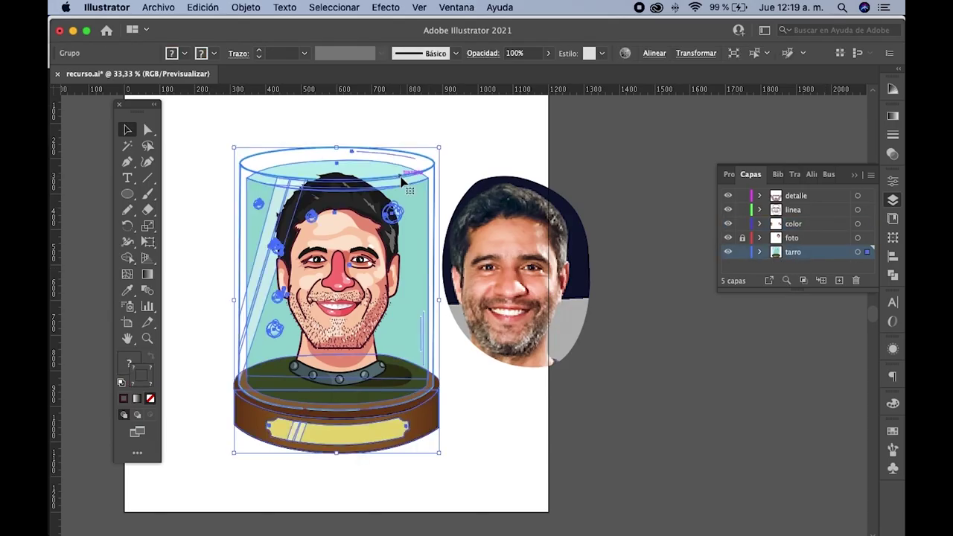
pyautogui.doubleClick(402, 181)
# - Move the top-right bubble down to the lower left of the jar
pyautogui.click(393, 213)
pyautogui.moveTo(274, 333); pyautogui.dragTo(274, 333)
pyautogui.press('super+1')
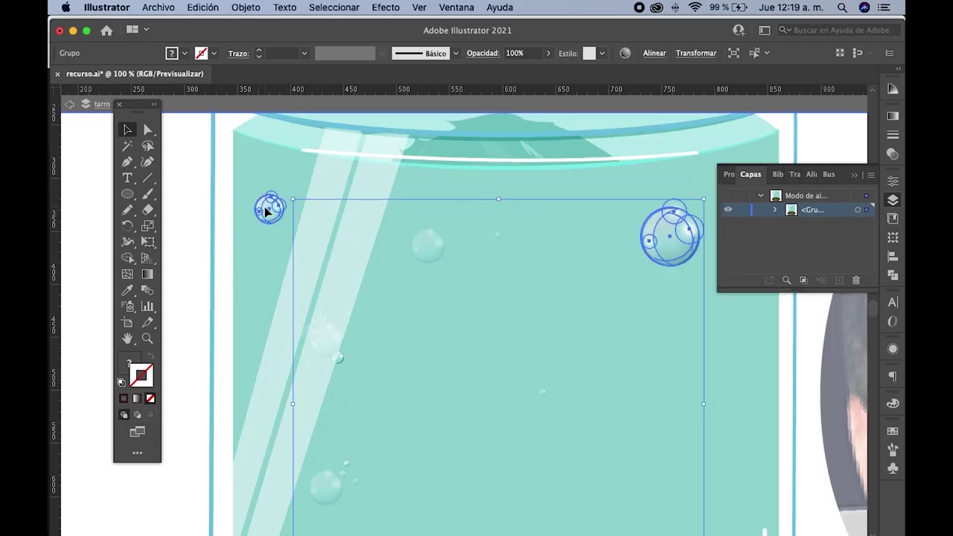
pyautogui.click(428, 261)
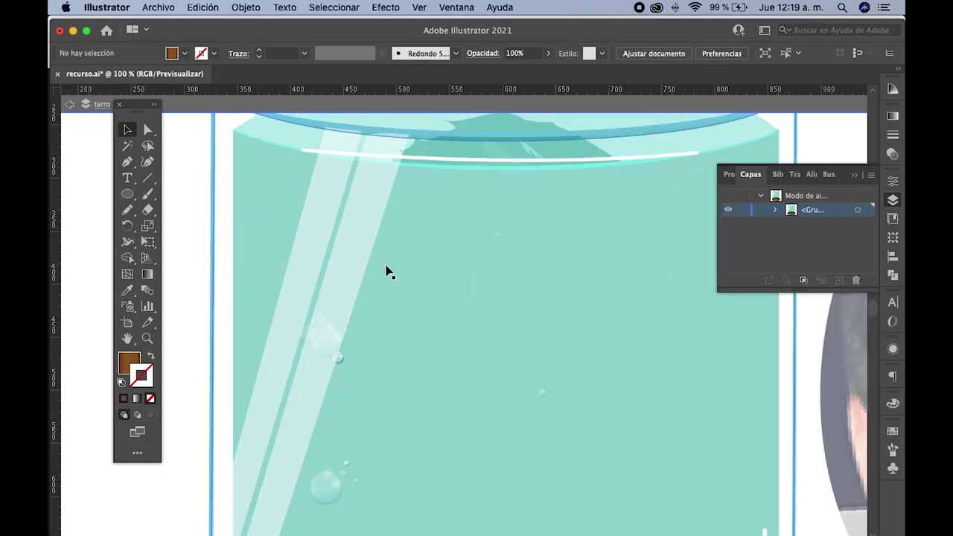
pyautogui.scroll(-2, 386, 271)
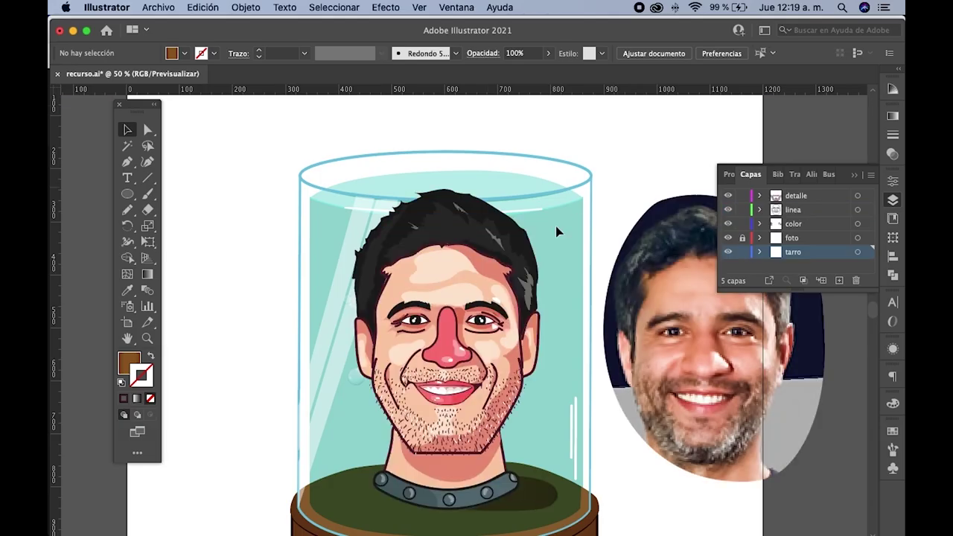
# - Move the forehead highlight shape onto the detalle layer
pyautogui.click(482, 261)
pyautogui.moveTo(866, 224); pyautogui.dragTo(866, 195)
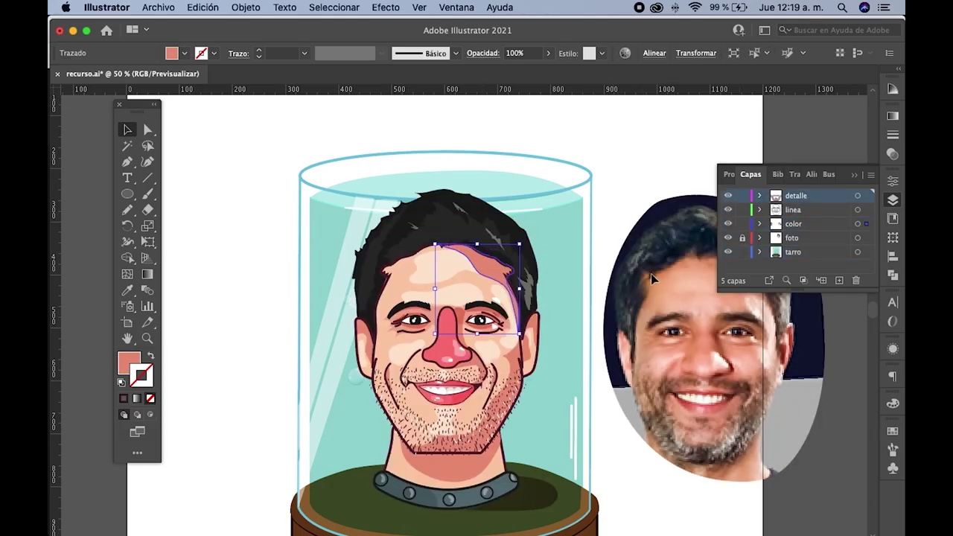
pyautogui.click(624, 176)
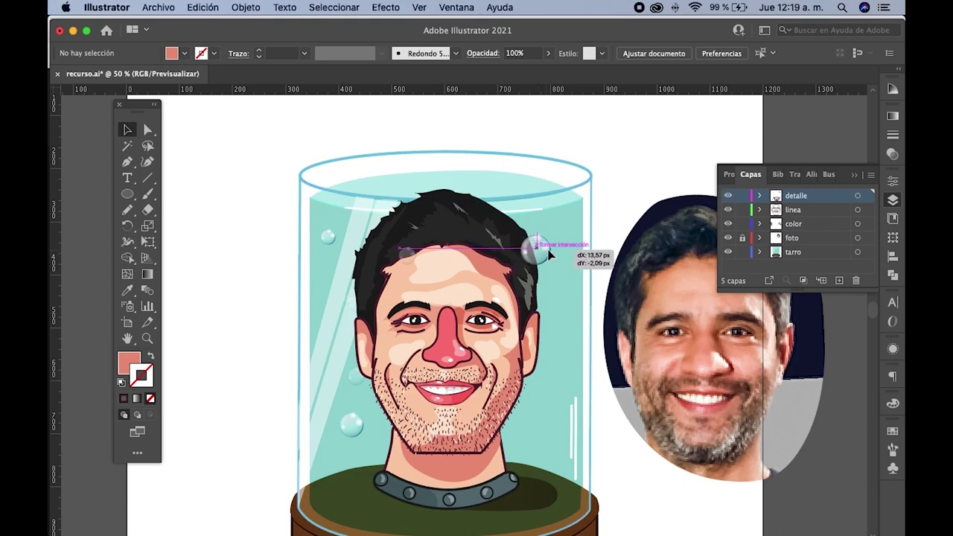
# - Place a small translucent bubble on the hairline and adjust its opacity
pyautogui.moveTo(540, 256); pyautogui.dragTo(548, 254)
pyautogui.moveTo(407, 257); pyautogui.dragTo(409, 258)
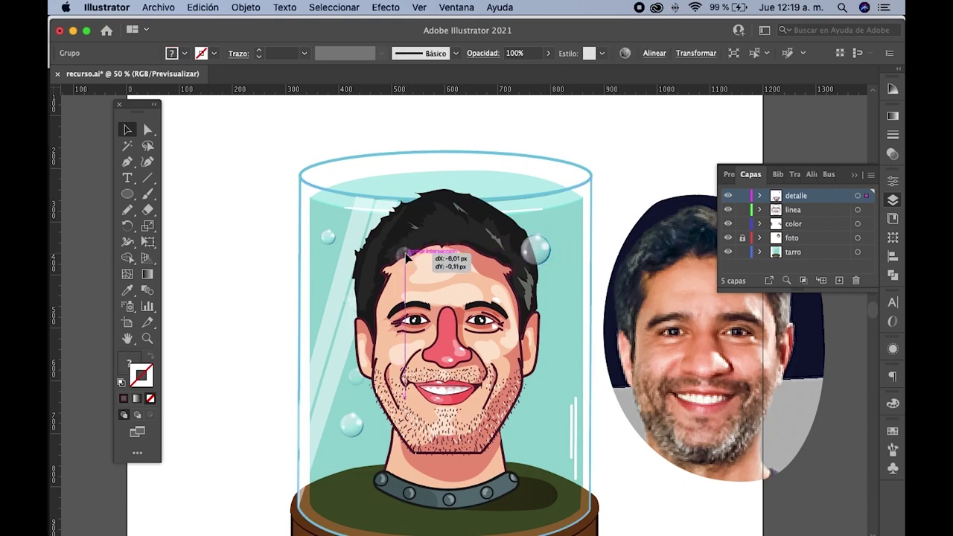
pyautogui.click(893, 154)
pyautogui.click(869, 130)
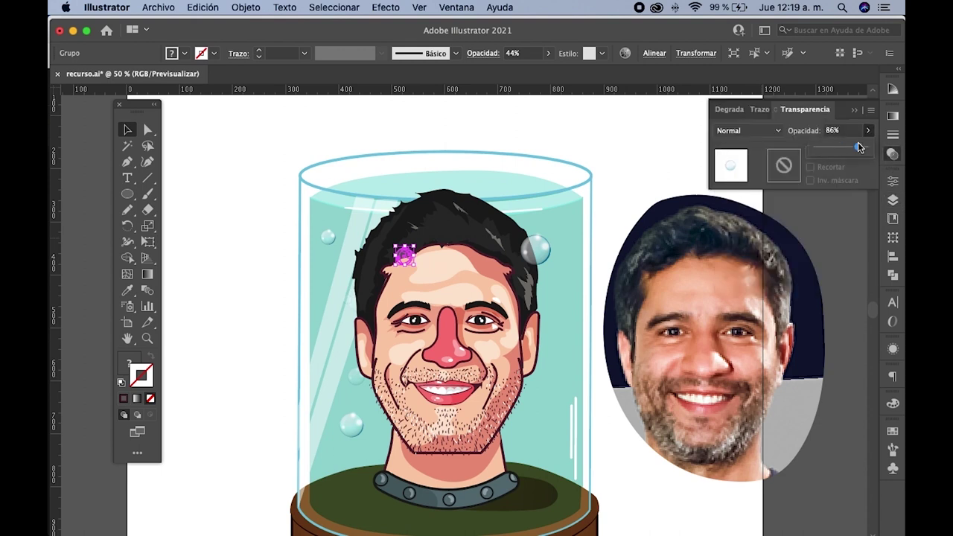
pyautogui.click(677, 165)
pyautogui.scroll(-2, 651, 166)
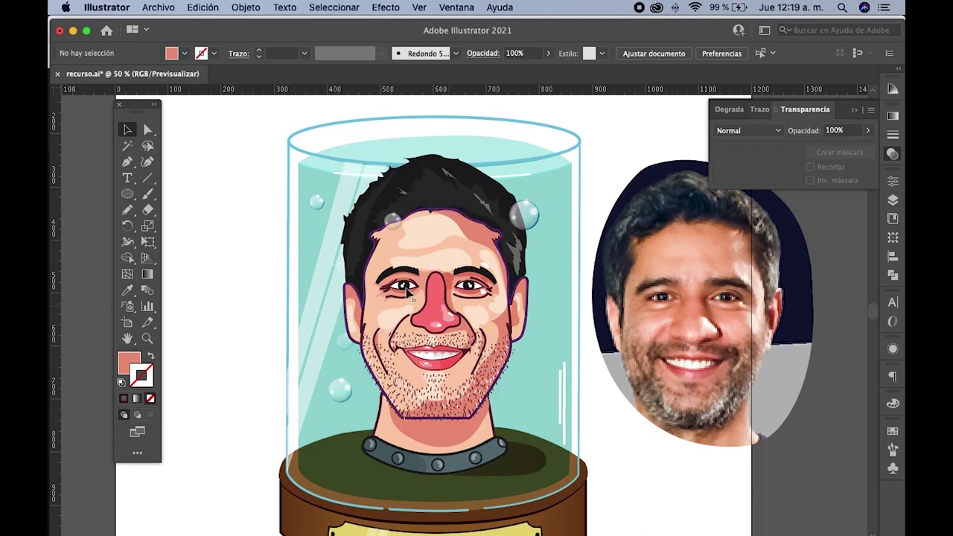
# - Move the upper-left bubble down beside the chin, then reselect the jar at its rim
pyautogui.moveTo(317, 199); pyautogui.dragTo(318, 201)
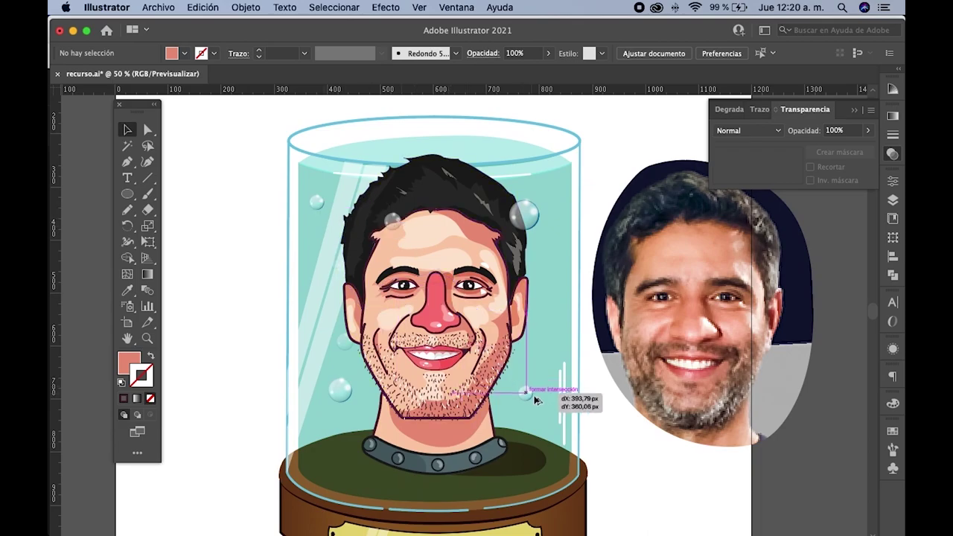
pyautogui.moveTo(440, 328); pyautogui.dragTo(503, 402)
pyautogui.scroll(1, 503, 402)
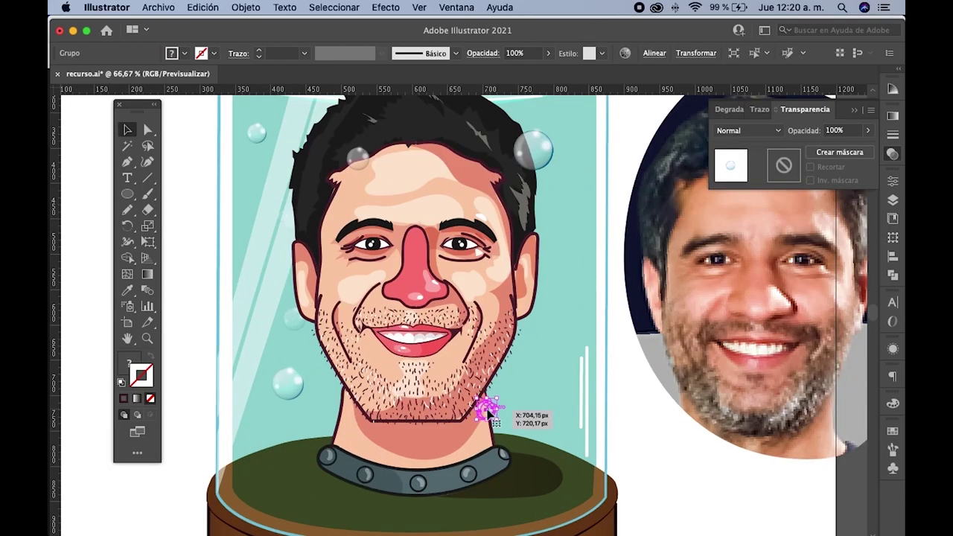
pyautogui.click(550, 404)
pyautogui.scroll(-1, 551, 402)
pyautogui.hscroll(3, 551, 403)
pyautogui.scroll(1, 551, 402)
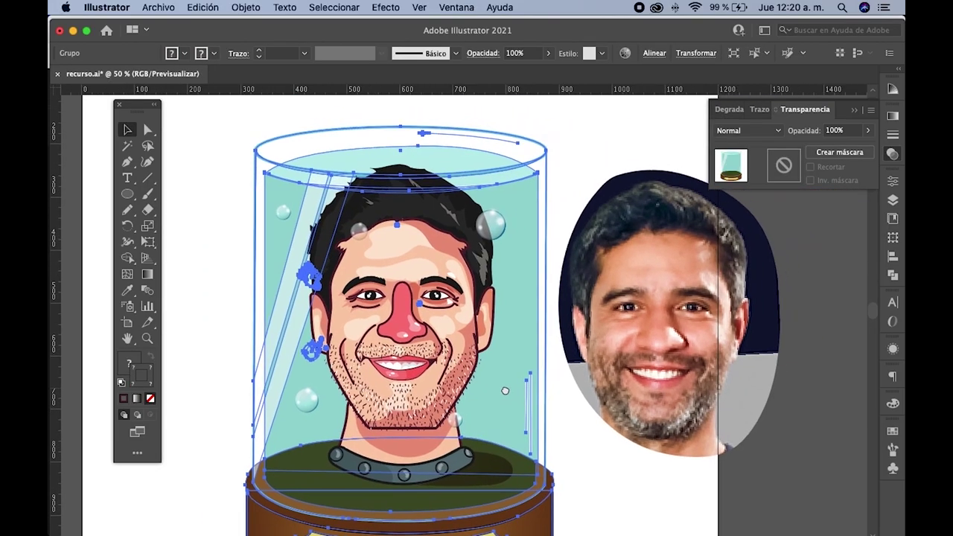
pyautogui.click(536, 160)
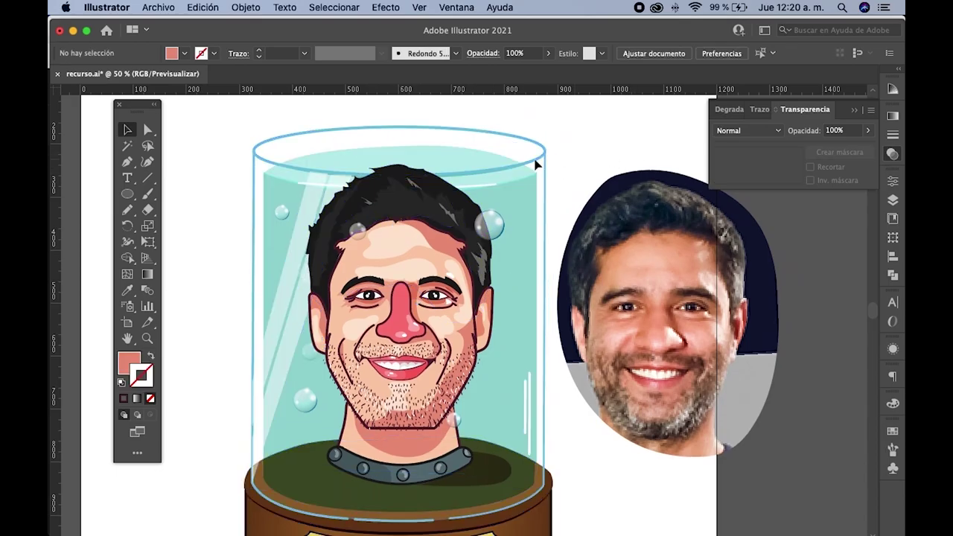
pyautogui.click(536, 162)
# - Enter the jar group and pick out the top rim ellipse
pyautogui.doubleClick(534, 161)
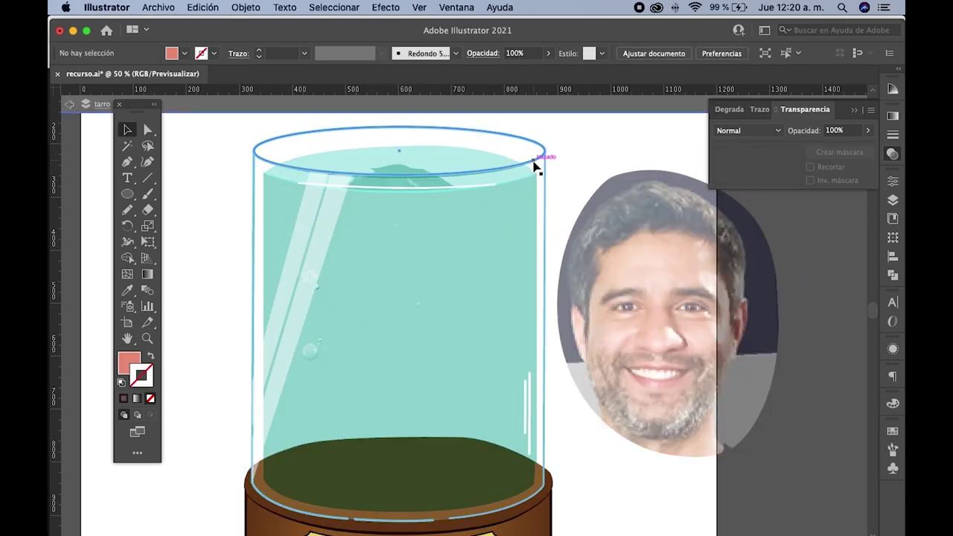
pyautogui.click(533, 166)
pyautogui.keyDown('shift'); pyautogui.click(508, 149); pyautogui.keyUp('shift')
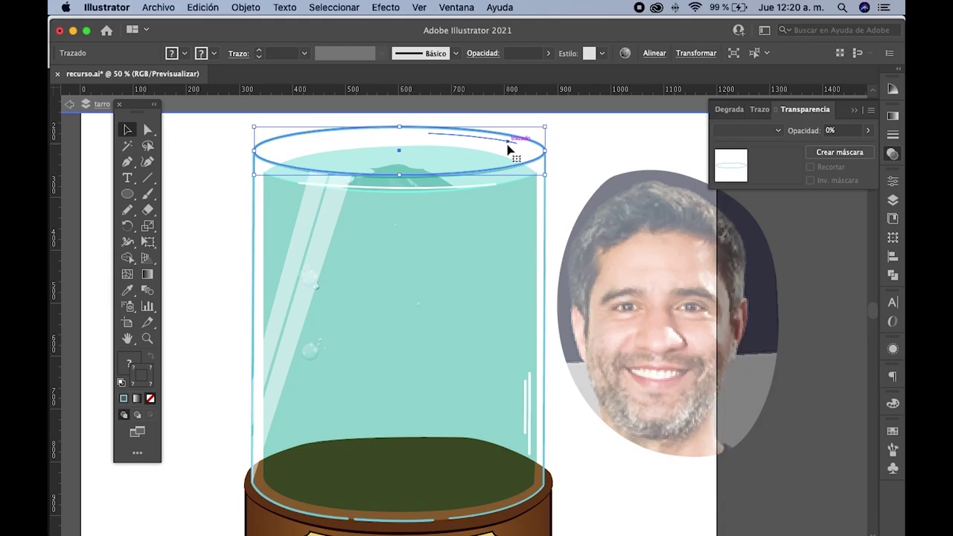
pyautogui.click(559, 144)
pyautogui.scroll(1, 283, 155)
pyautogui.scroll(1, 246, 162)
pyautogui.scroll(5, 253, 153)
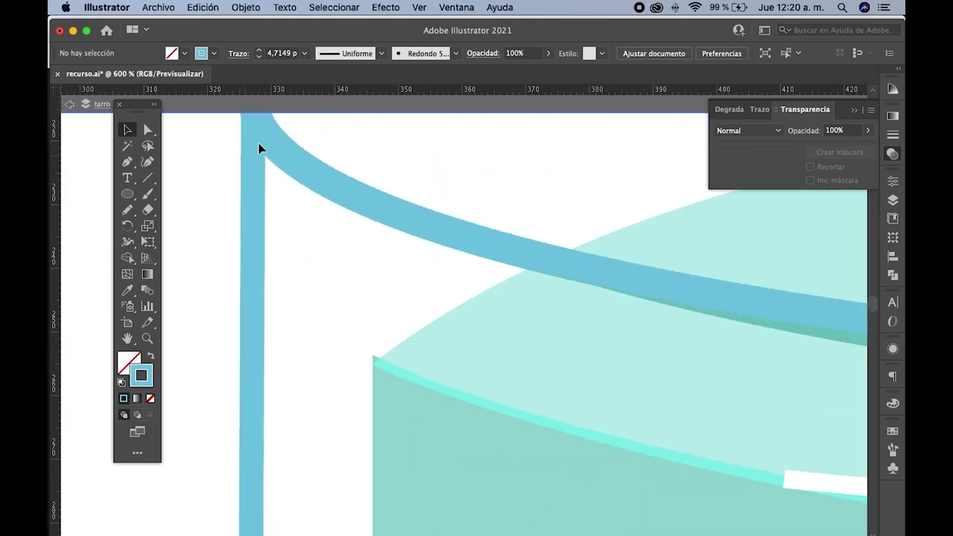
pyautogui.click(263, 158)
pyautogui.scroll(-5, 263, 158)
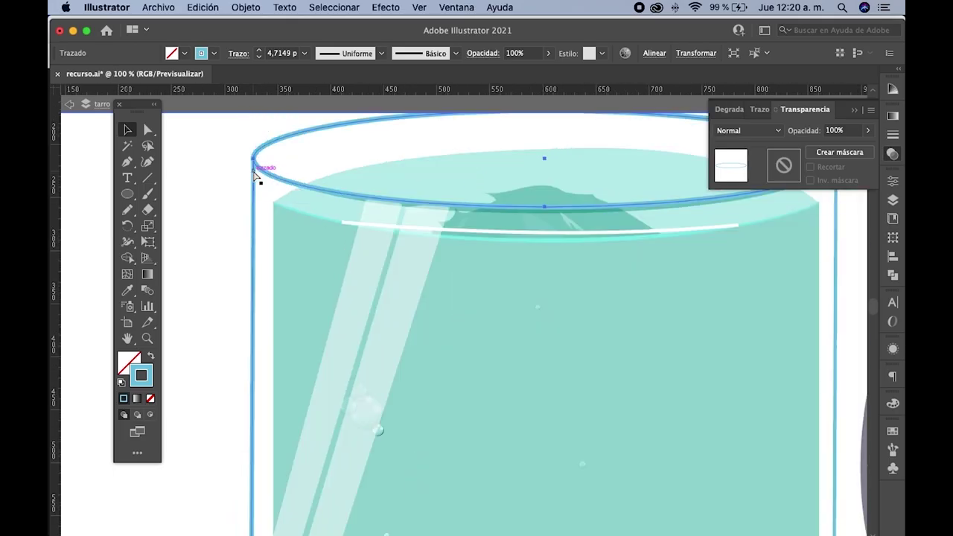
pyautogui.click(283, 207)
pyautogui.scroll(-2, 283, 206)
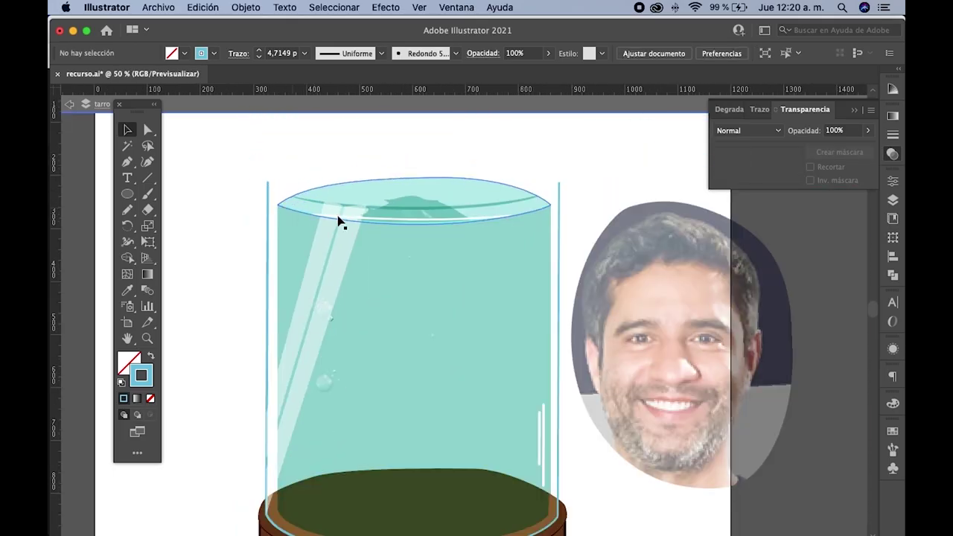
# - Put the top rim ellipse on the detalle layer, in front of the hair
pyautogui.click(479, 198)
pyautogui.keyDown('super'); pyautogui.click(462, 224); pyautogui.keyUp('super')
pyautogui.click(893, 200)
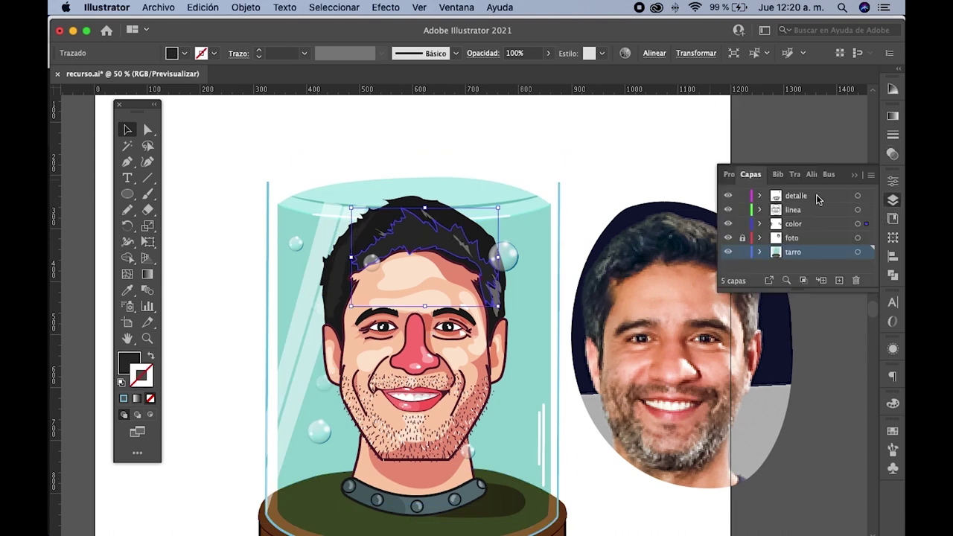
pyautogui.click(814, 195)
pyautogui.keyDown('alt'); pyautogui.click(814, 195); pyautogui.keyUp('alt')
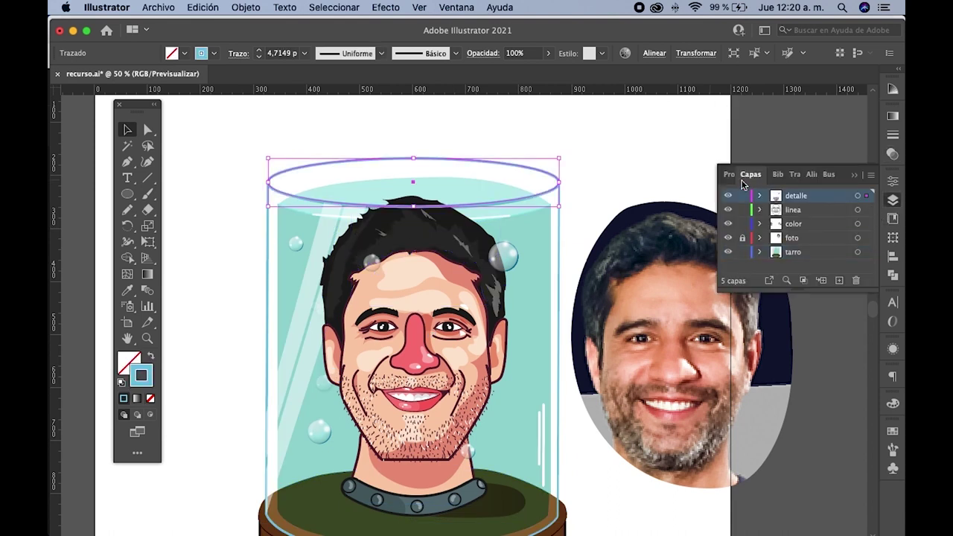
pyautogui.click(594, 161)
# - Add Lorem ipsum placeholder text below the jar with the Type tool
pyautogui.scroll(-3, 604, 176)
pyautogui.scroll(1, 515, 159)
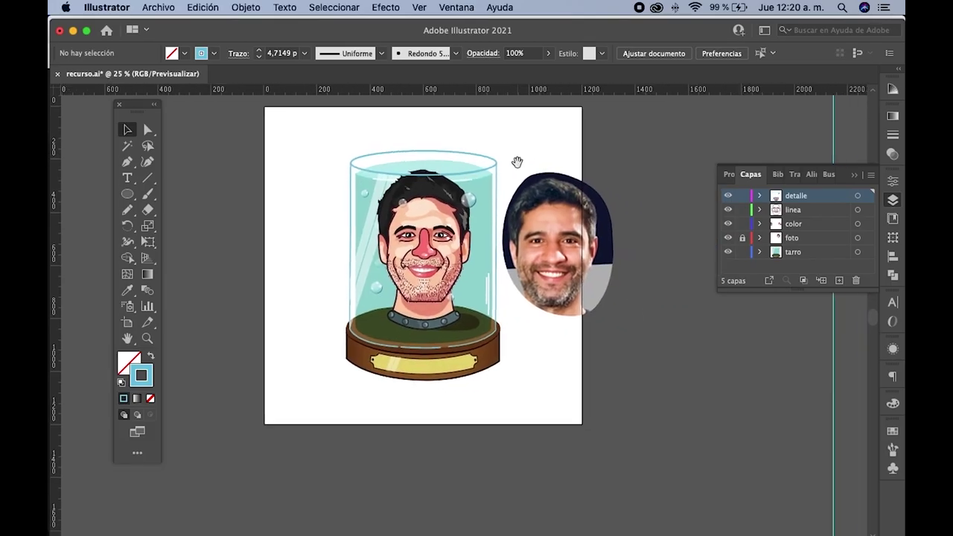
pyautogui.scroll(2, 493, 225)
pyautogui.moveTo(495, 227); pyautogui.dragTo(519, 227)
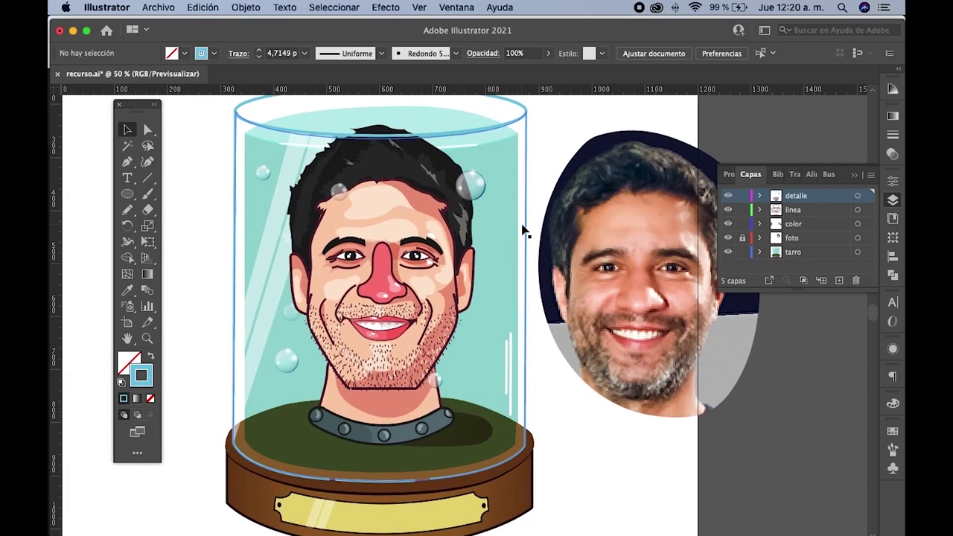
pyautogui.scroll(-1, 524, 224)
pyautogui.scroll(-3, 513, 223)
pyautogui.scroll(-3, 514, 227)
pyautogui.scroll(-2, 298, 224)
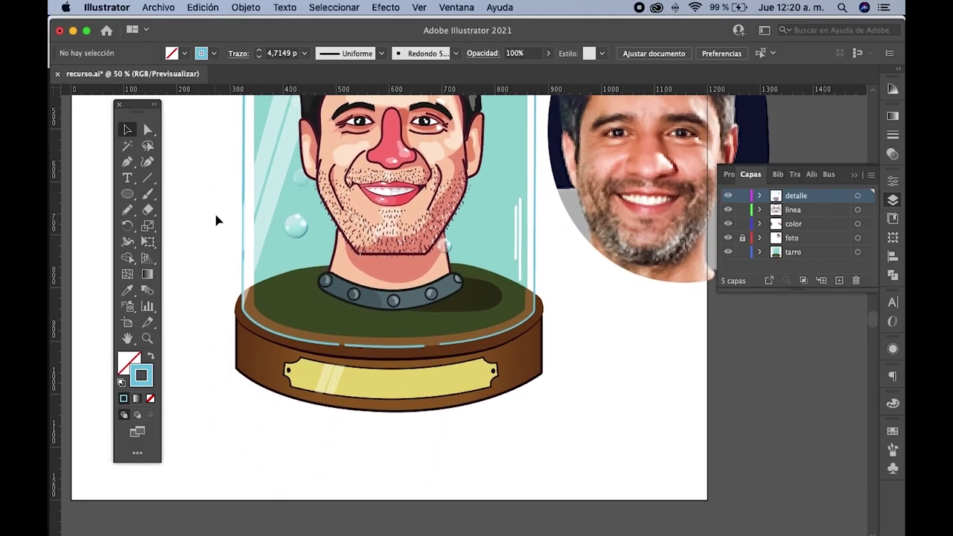
pyautogui.click(128, 179)
pyautogui.click(319, 456)
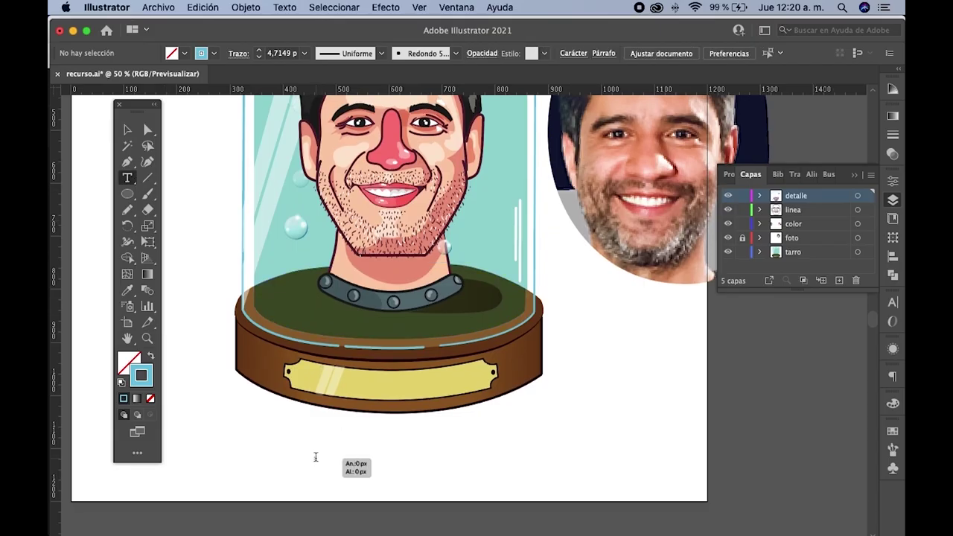
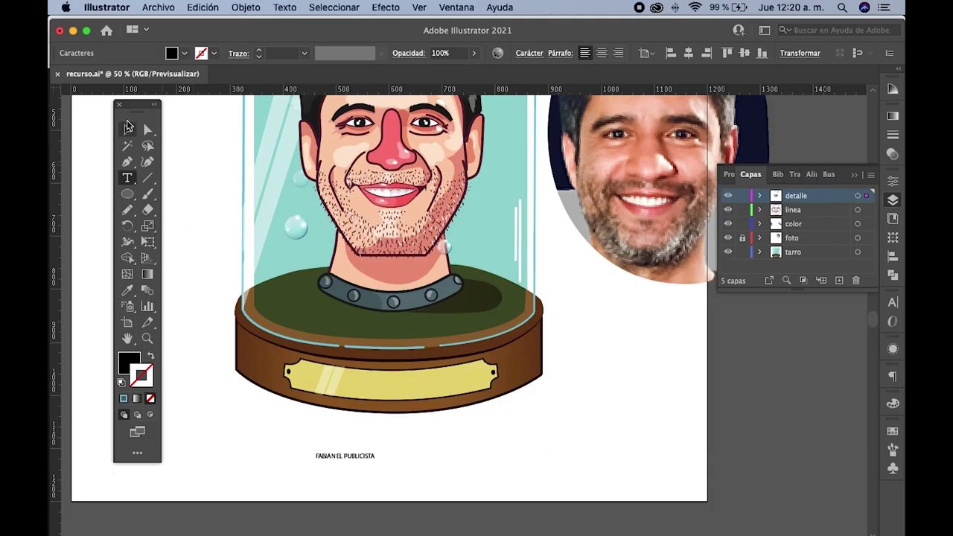
# - Enlarge the FABIAN EL PUBLICISTA caption, set it in Bebas Neue Regular, and move it onto the yellow plaque
pyautogui.click(127, 129)
pyautogui.click(345, 456)
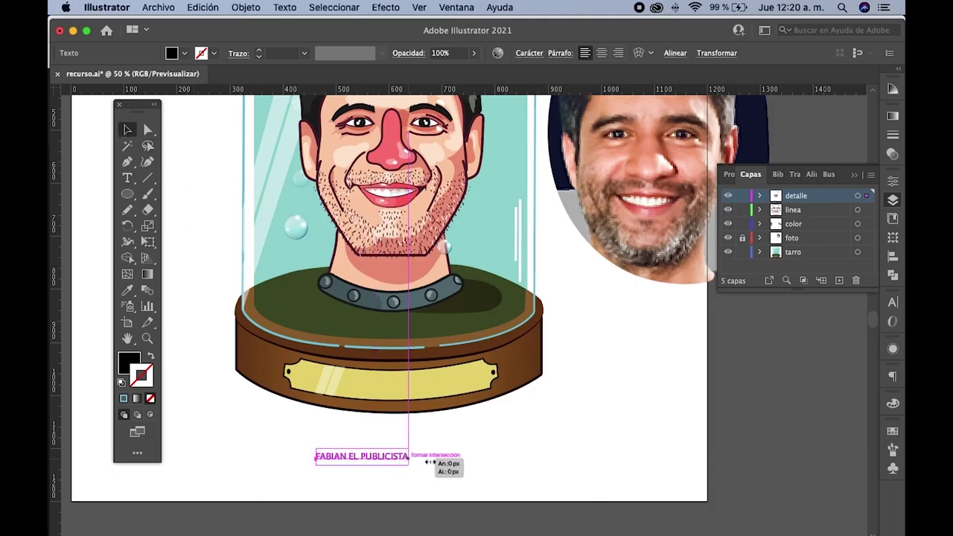
pyautogui.moveTo(374, 454); pyautogui.dragTo(476, 458)
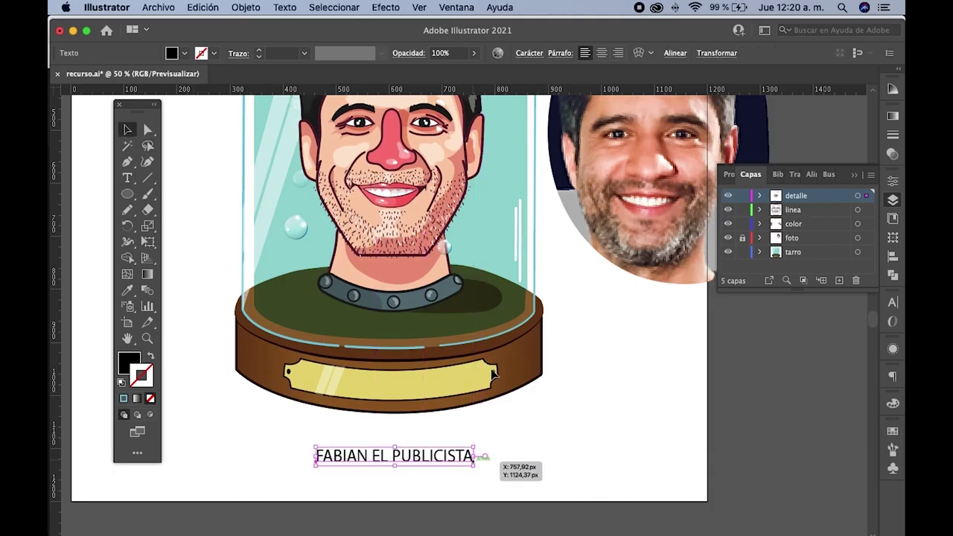
pyautogui.click(529, 53)
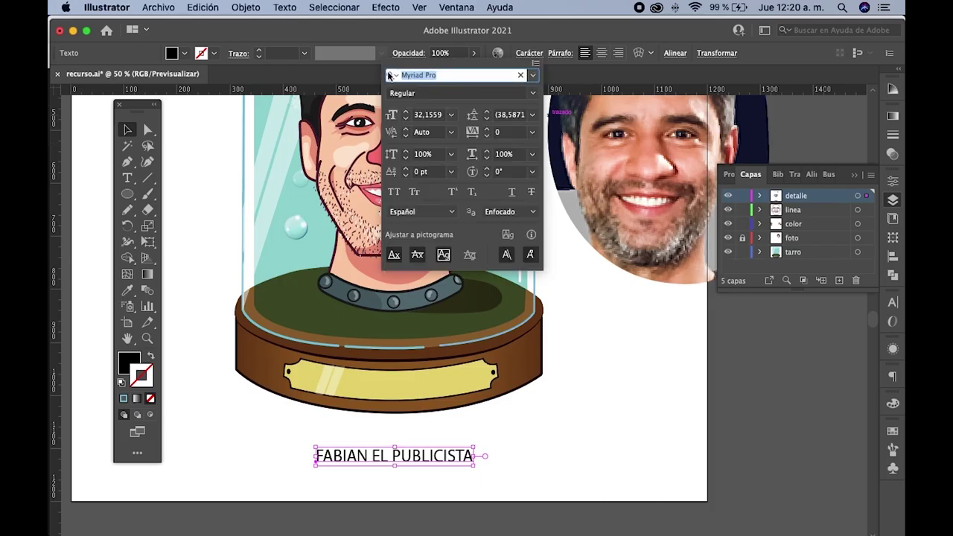
pyautogui.write('bebas')
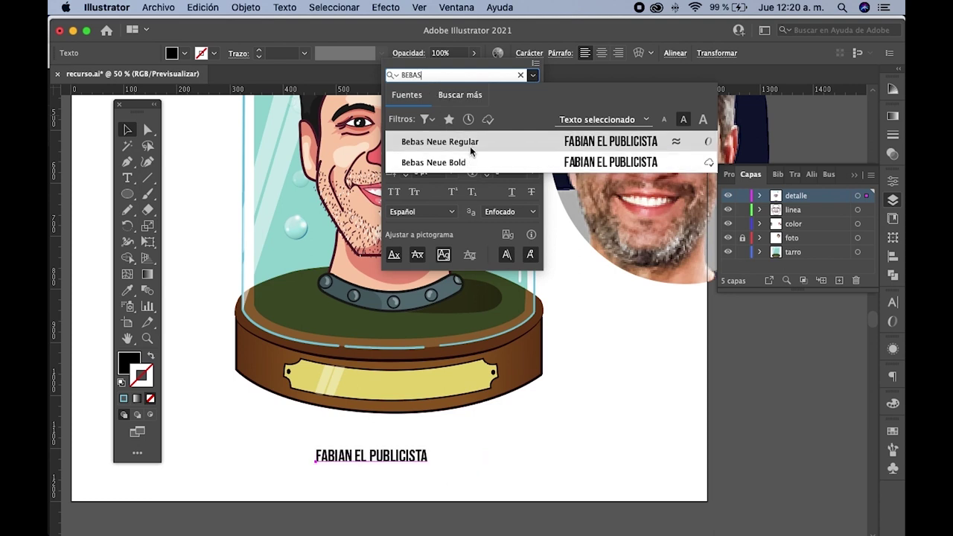
pyautogui.click(470, 147)
pyautogui.click(436, 459)
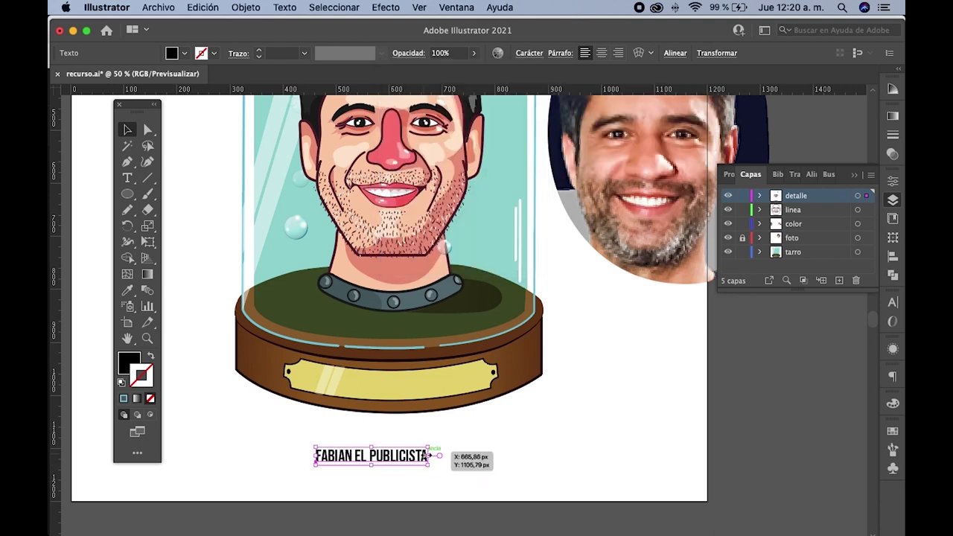
pyautogui.moveTo(442, 455)
pyautogui.mouseDown()
pyautogui.moveTo(454, 456)
pyautogui.moveTo(431, 395)
pyautogui.mouseUp()
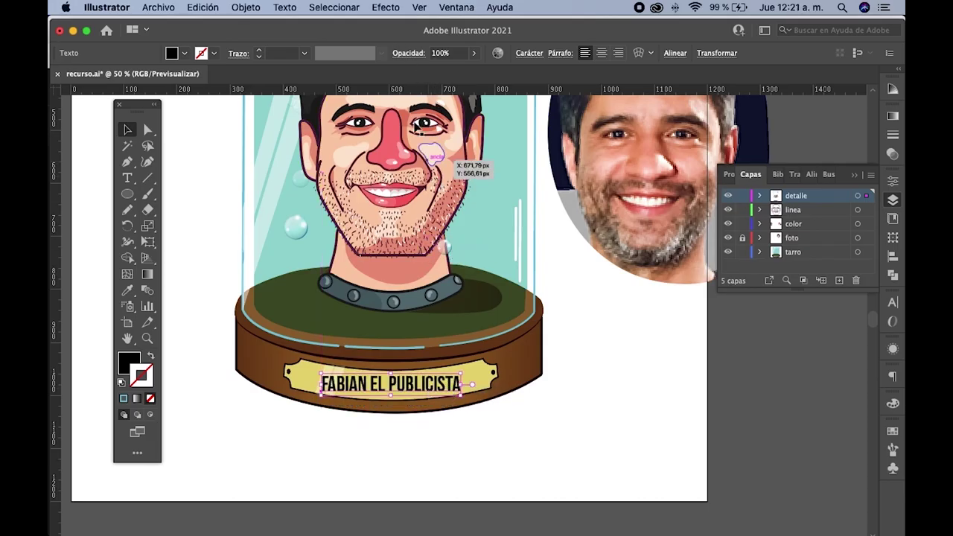
# - Give the caption an Arc warp with -14% bend, then nudge it into place on the plaque
pyautogui.click(385, 9)
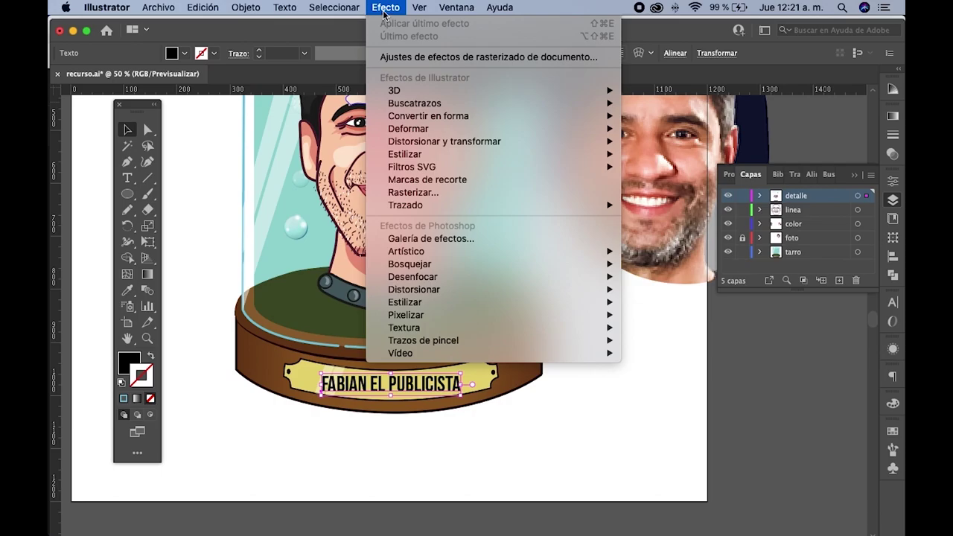
pyautogui.moveTo(408, 129)
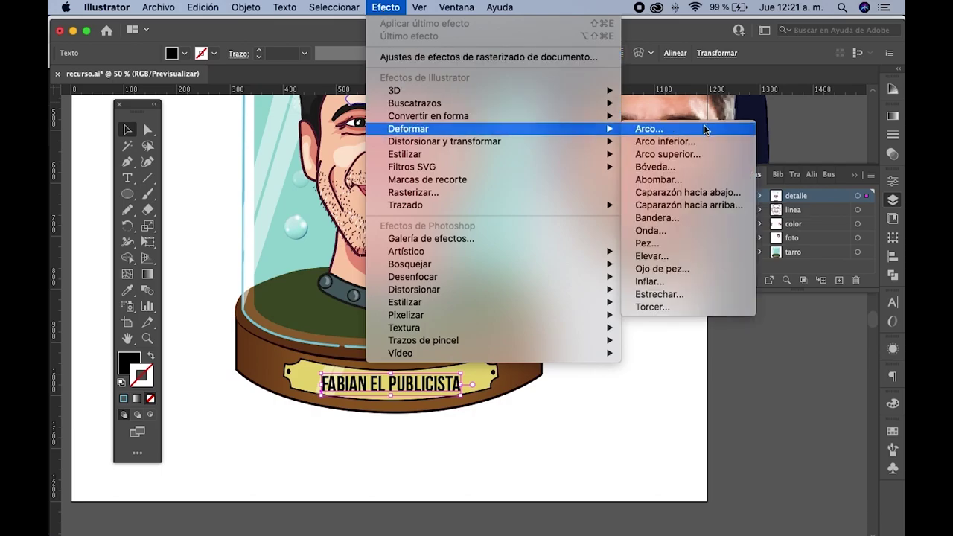
pyautogui.click(704, 128)
pyautogui.moveTo(693, 180); pyautogui.dragTo(665, 179)
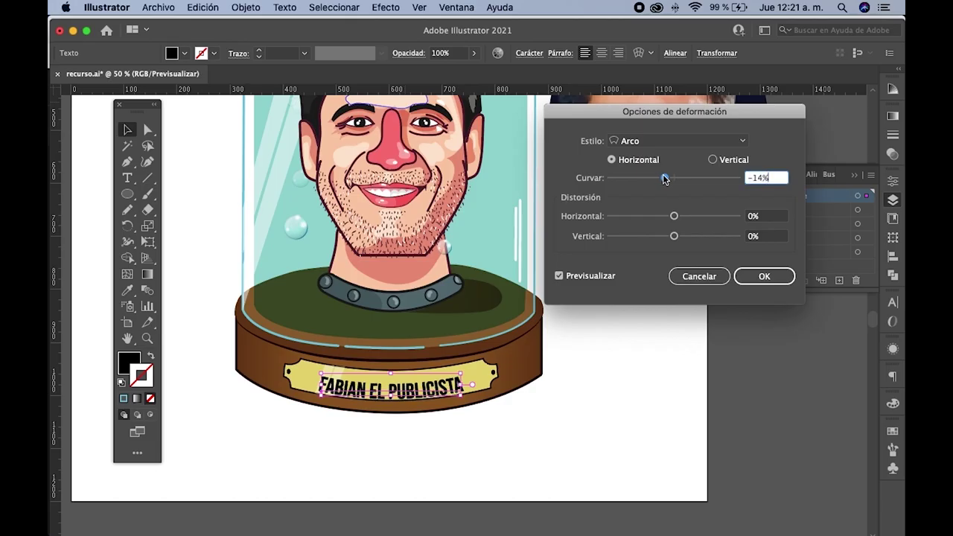
pyautogui.click(783, 278)
pyautogui.click(681, 362)
pyautogui.moveTo(388, 396); pyautogui.dragTo(402, 395)
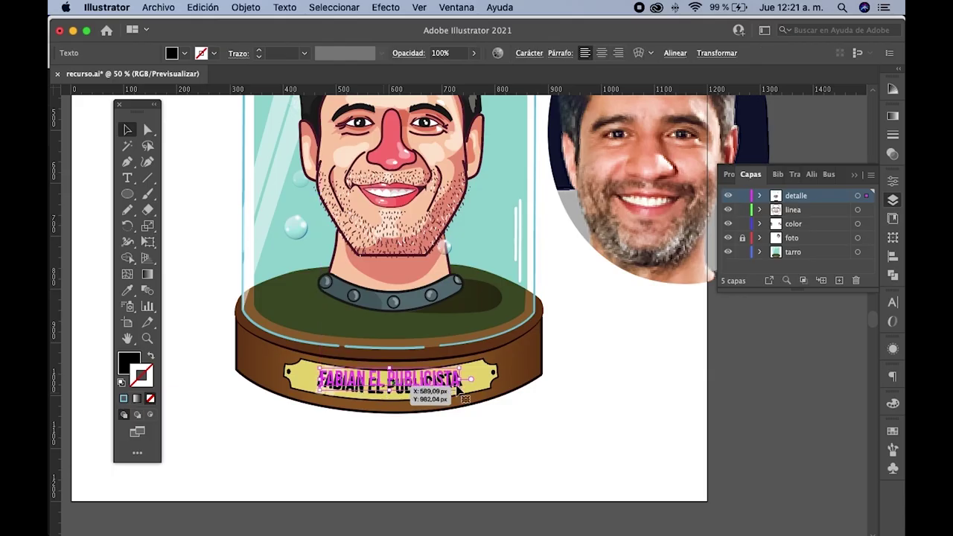
pyautogui.scroll(1, 403, 395)
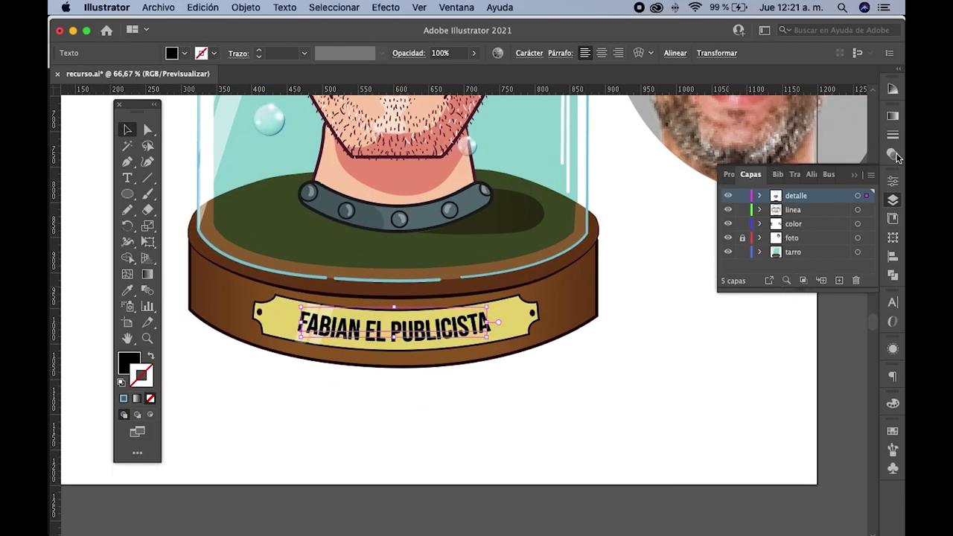
# - Lower the caption's opacity to 68% in the Transparency panel
pyautogui.click(893, 156)
pyautogui.click(868, 132)
pyautogui.moveTo(854, 151); pyautogui.dragTo(853, 151)
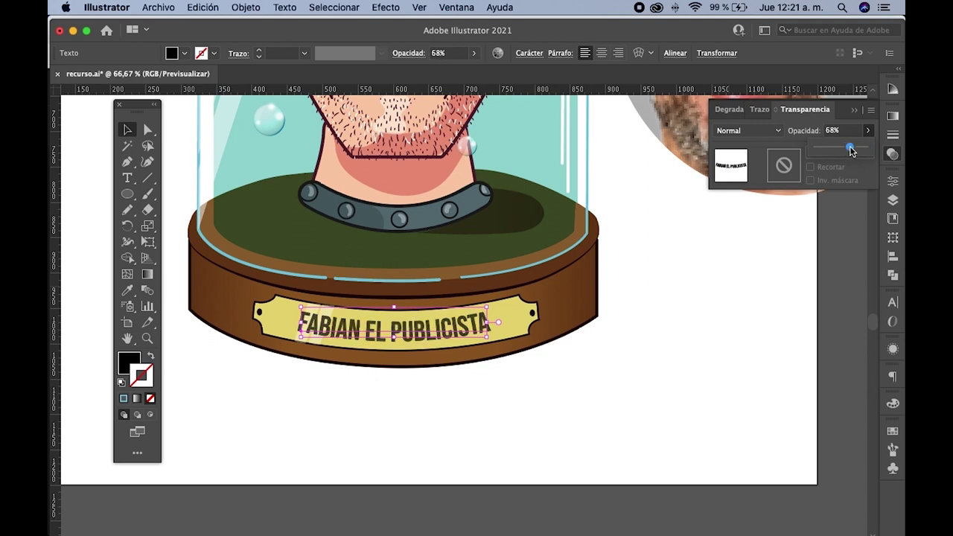
pyautogui.click(762, 336)
pyautogui.scroll(1, 308, 315)
pyautogui.scroll(1, 313, 307)
# - Inspect the plaque's shine stripes, undoing a trial deletion so they stay intact
pyautogui.click(317, 305)
pyautogui.press('Delete')
pyautogui.click(356, 317)
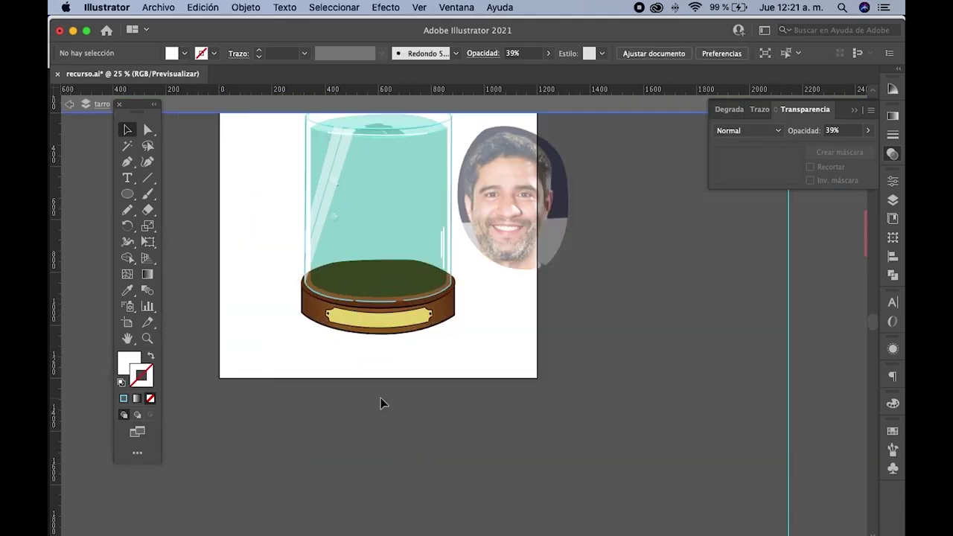
pyautogui.hotkey('ctrl', 'z')
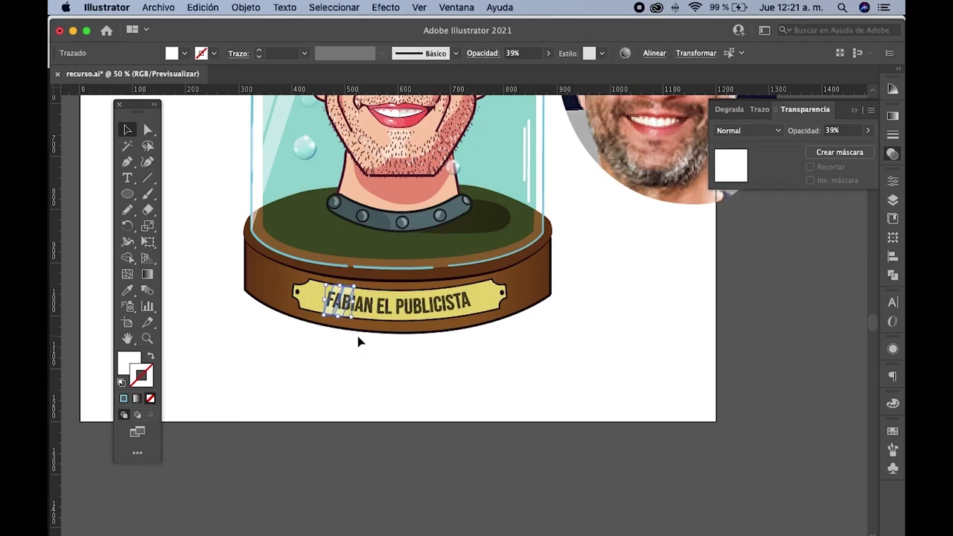
pyautogui.click(362, 383)
pyautogui.scroll(3, 362, 383)
pyautogui.click(388, 179)
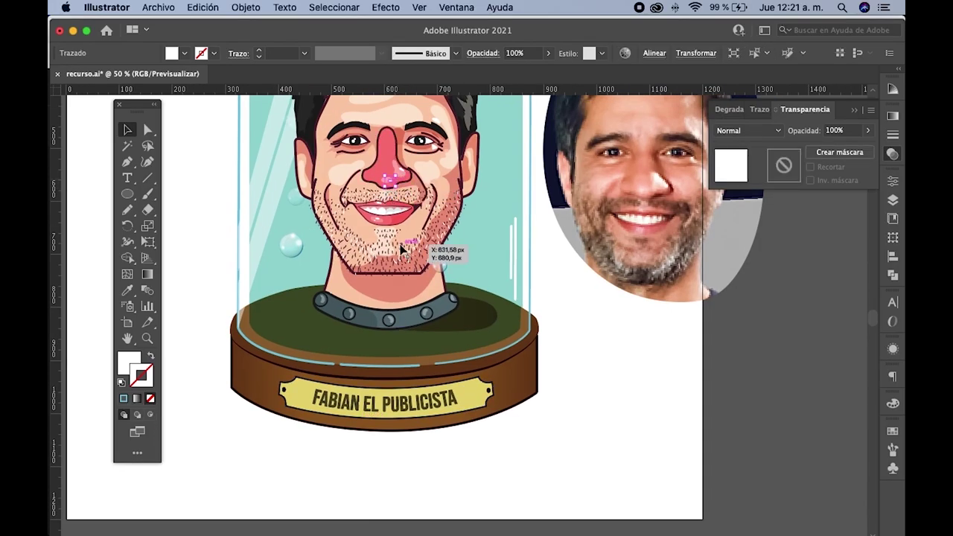
pyautogui.hotkey('ctrl', 'z')
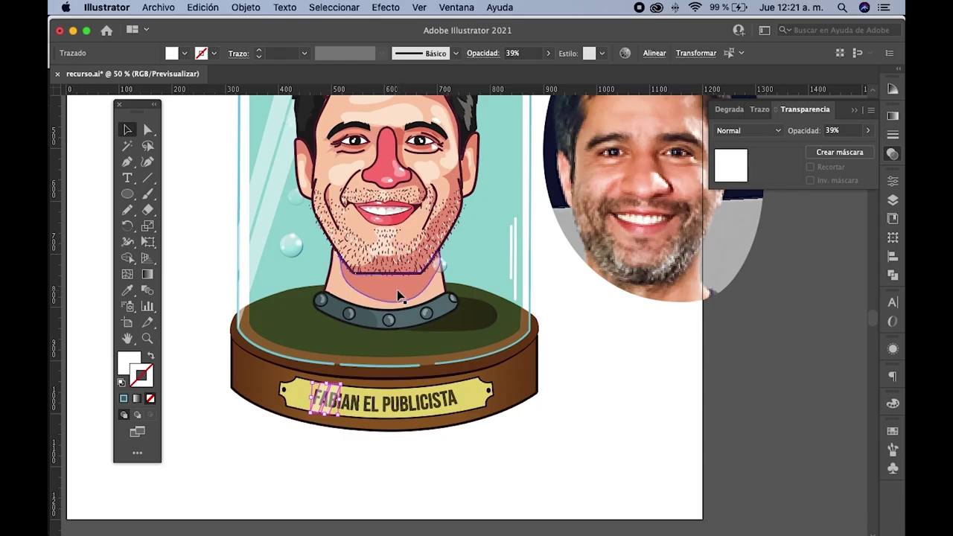
pyautogui.click(636, 410)
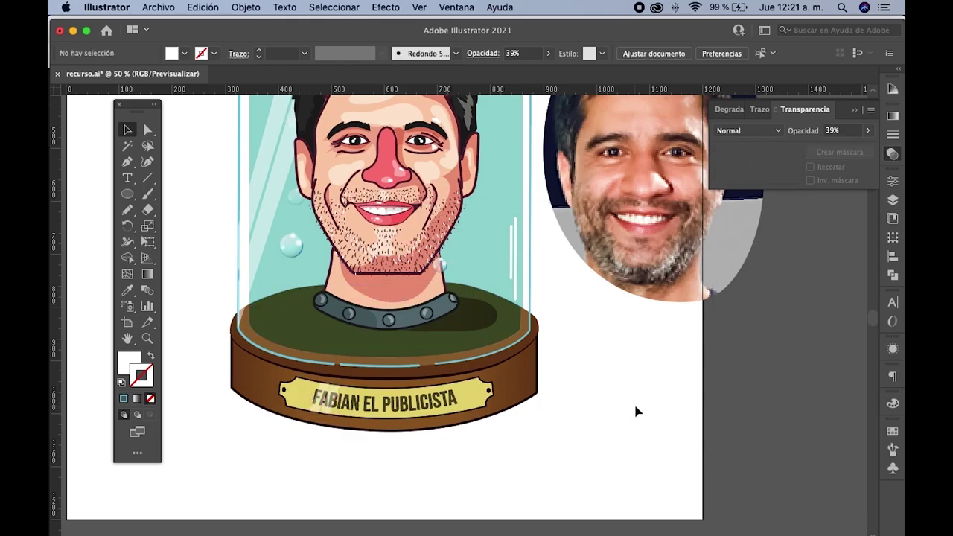
# - Zoom out, reselect the FABIAN EL PUBLICISTA caption, and zoom in on the nameplate
pyautogui.hotkey('ctrl', '-')
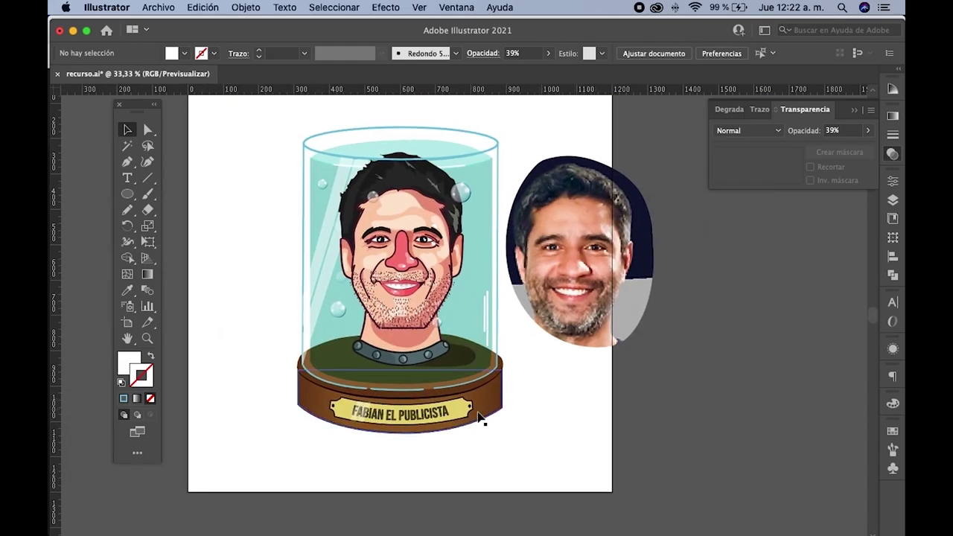
pyautogui.click(451, 411)
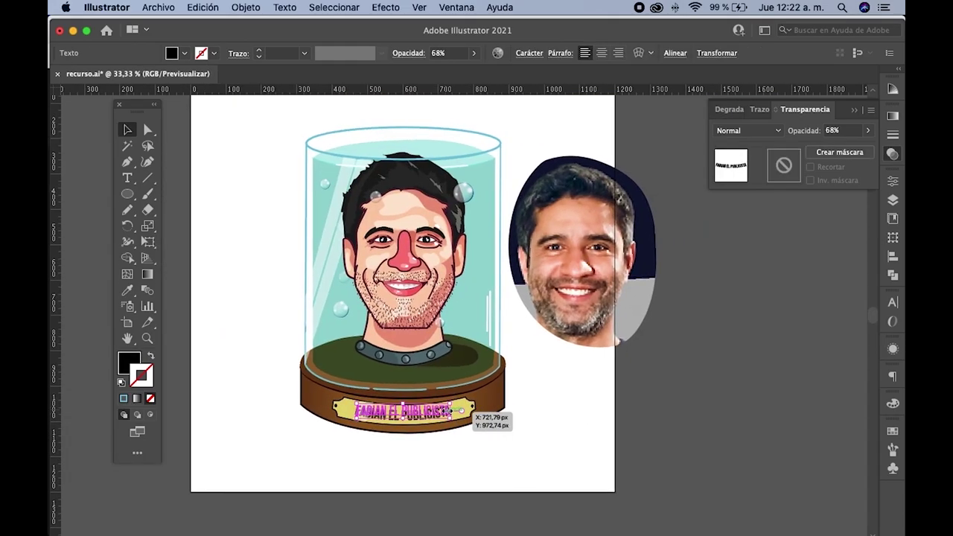
pyautogui.hotkey('ctrl', '1')
pyautogui.scroll(-2, 417, 402)
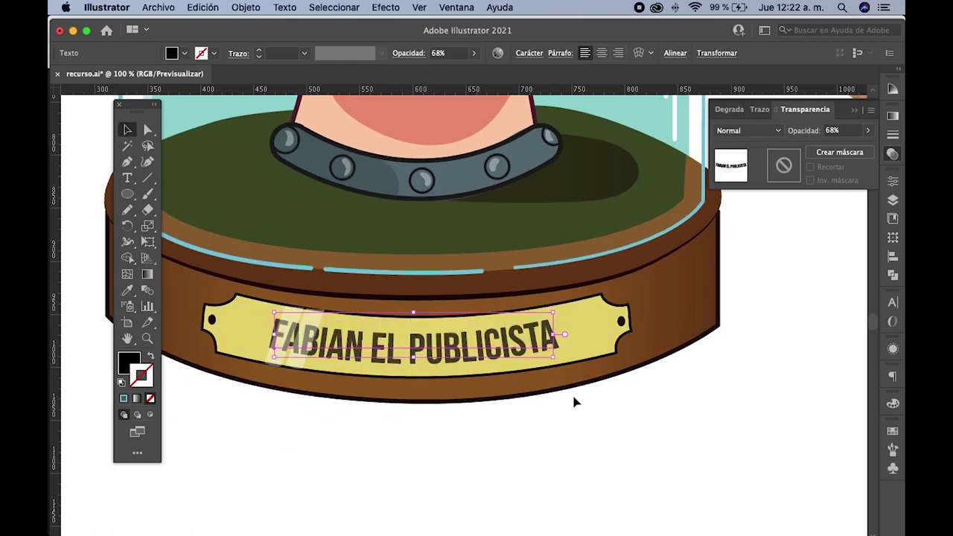
# - Undo twice, then apply Expand Appearance to the warped nameplate text group and review the artwork
pyautogui.hotkey('ctrl', 'z')
pyautogui.hotkey('ctrl', 'z')
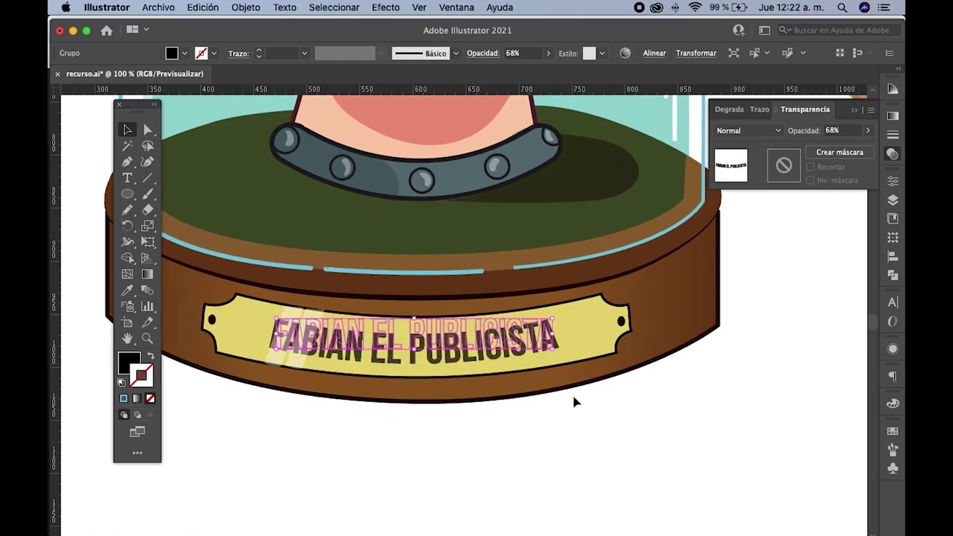
pyautogui.hotkey('ctrl', 'z')
pyautogui.click(542, 354)
pyautogui.click(244, 8)
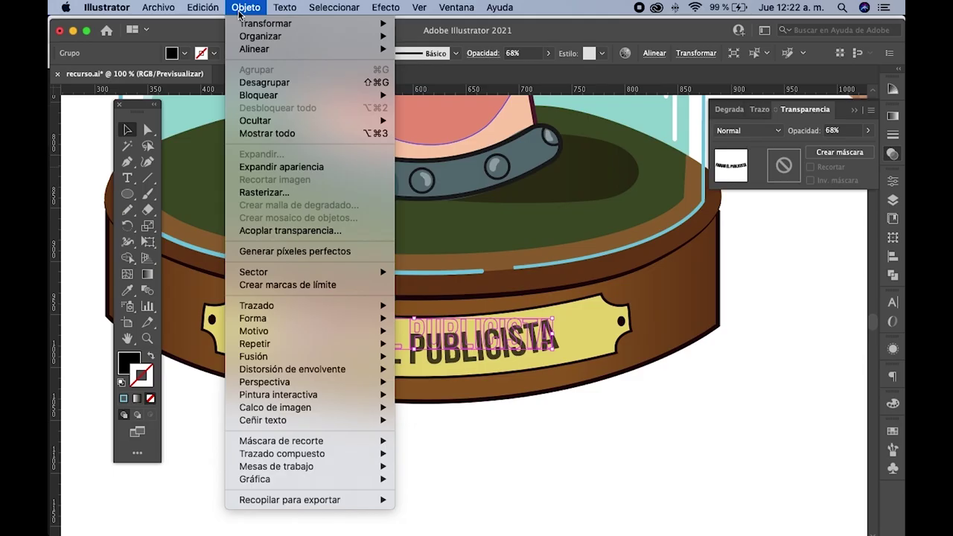
pyautogui.click(281, 166)
pyautogui.click(646, 387)
pyautogui.press('super+minus')
pyautogui.press('super+minus')
pyautogui.press('super+minus')
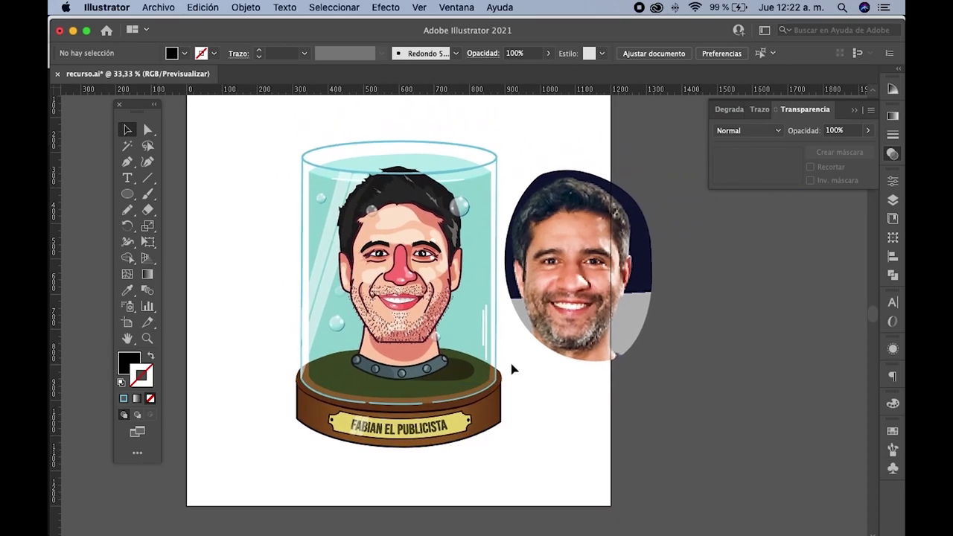
pyautogui.press('super+plus')
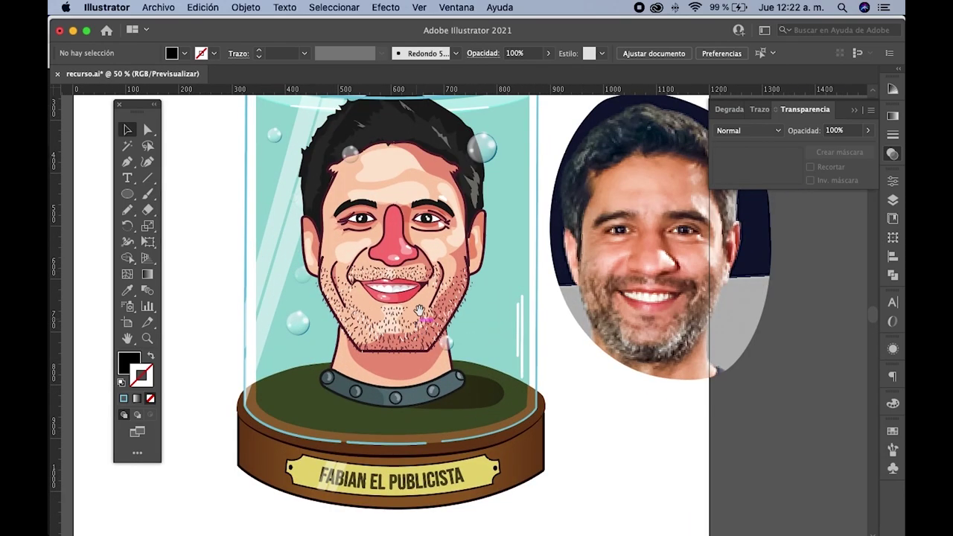
pyautogui.scroll(2, 413, 334)
pyautogui.scroll(2, 412, 337)
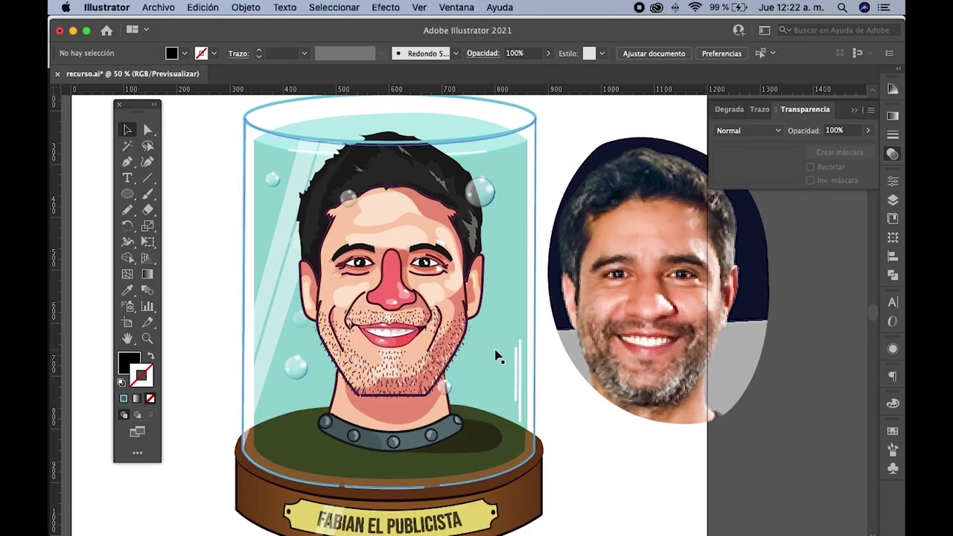
pyautogui.scroll(-1, 520, 341)
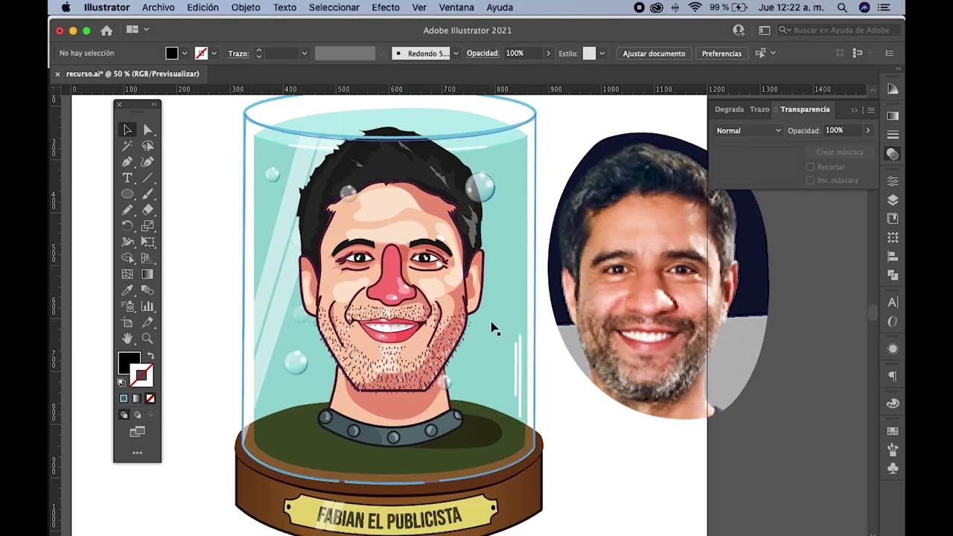
pyautogui.click(469, 151)
pyautogui.doubleClick(465, 153)
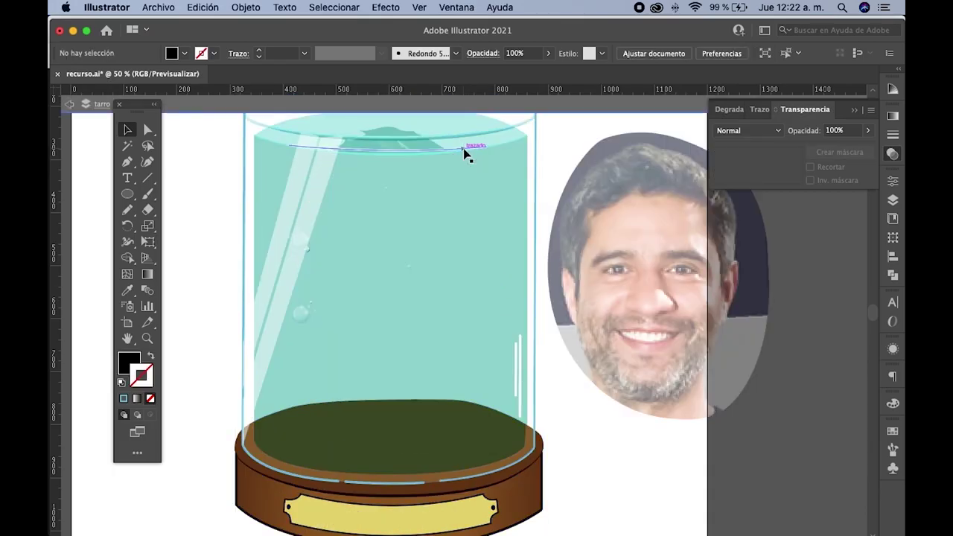
pyautogui.click(531, 145)
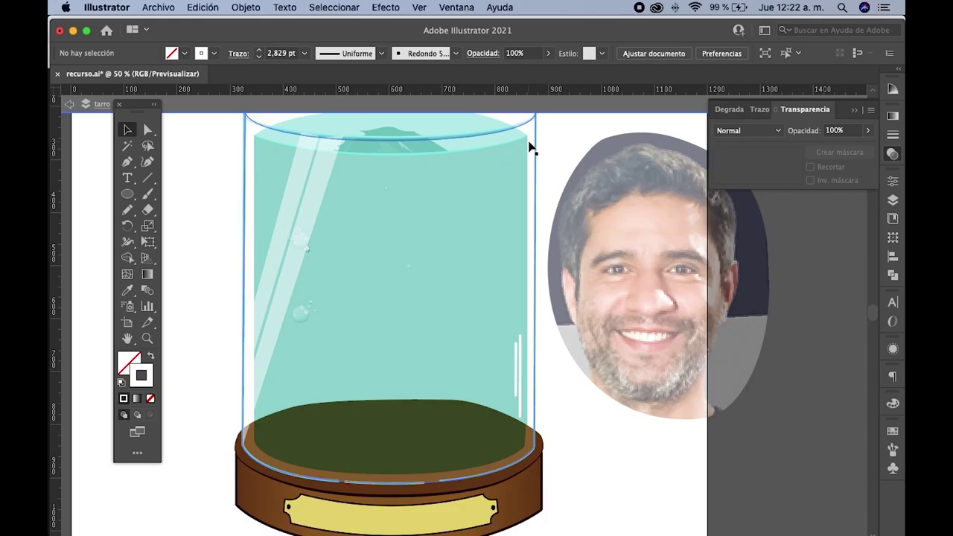
pyautogui.doubleClick(551, 144)
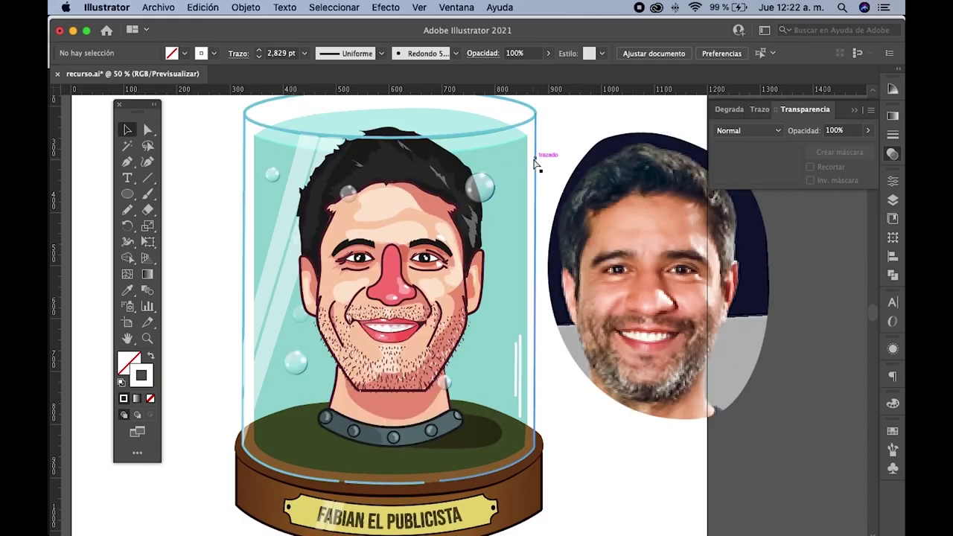
pyautogui.click(534, 164)
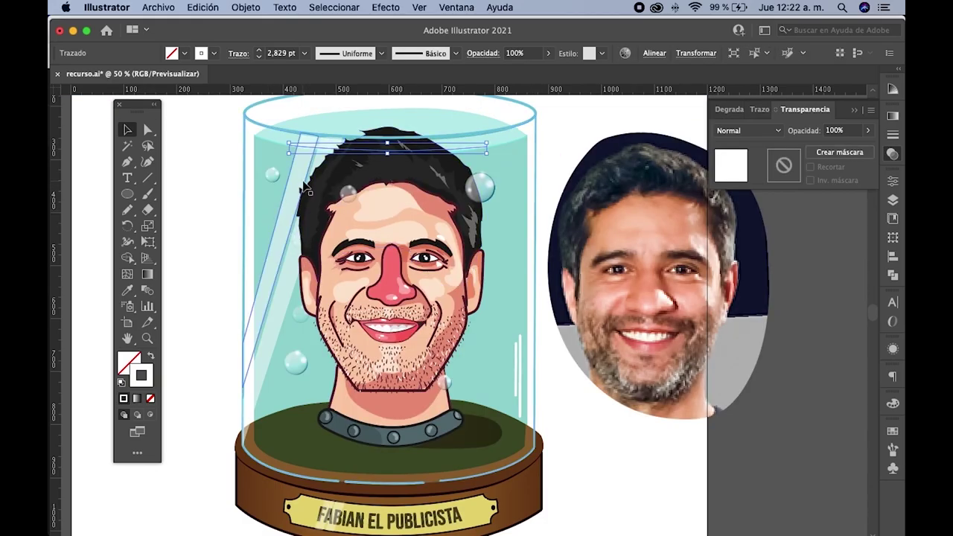
pyautogui.click(447, 160)
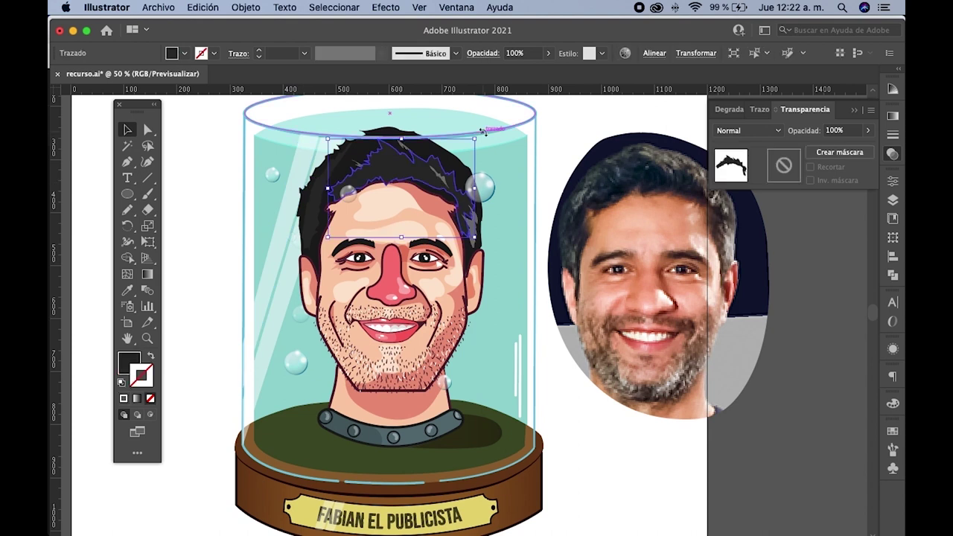
pyautogui.click(489, 144)
pyautogui.click(579, 124)
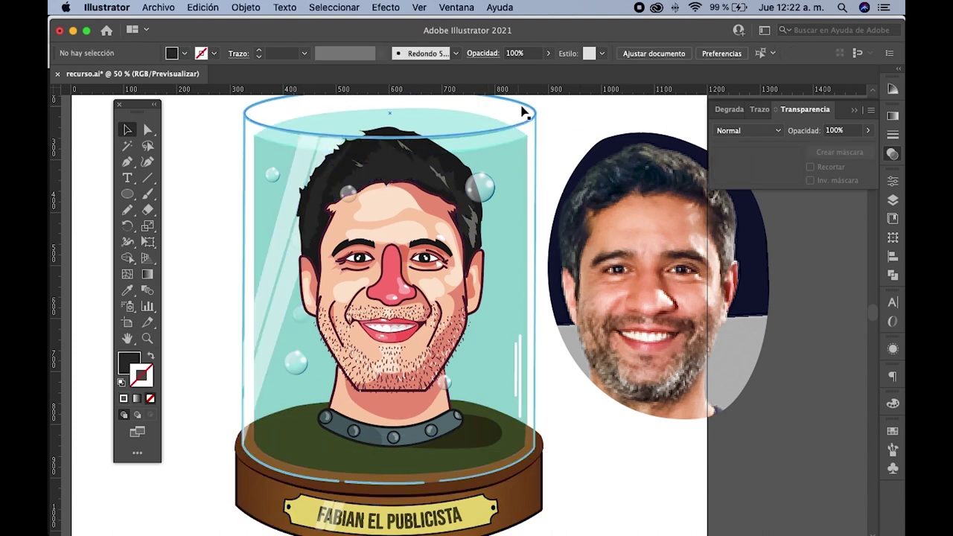
pyautogui.click(524, 108)
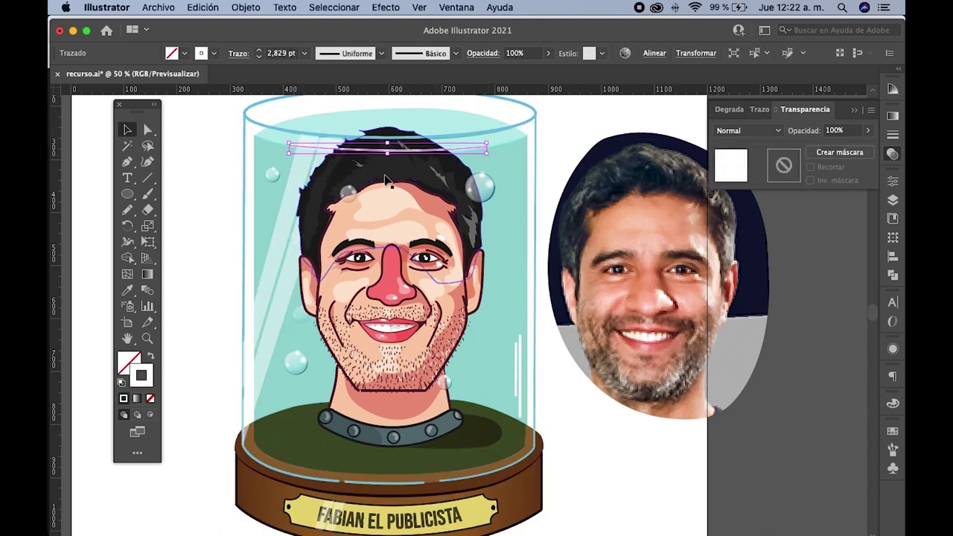
pyautogui.click(290, 240)
pyautogui.doubleClick(292, 239)
pyautogui.click(301, 253)
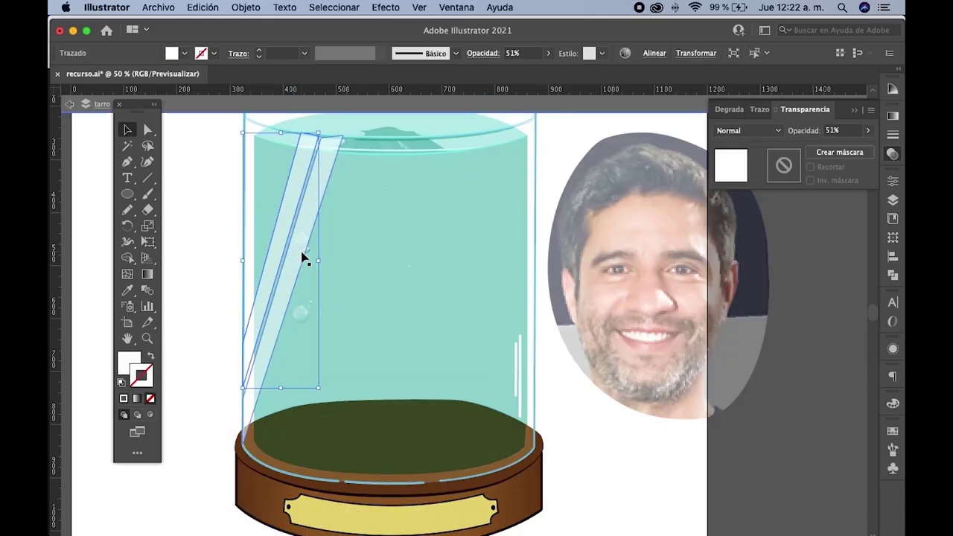
pyautogui.press('Delete')
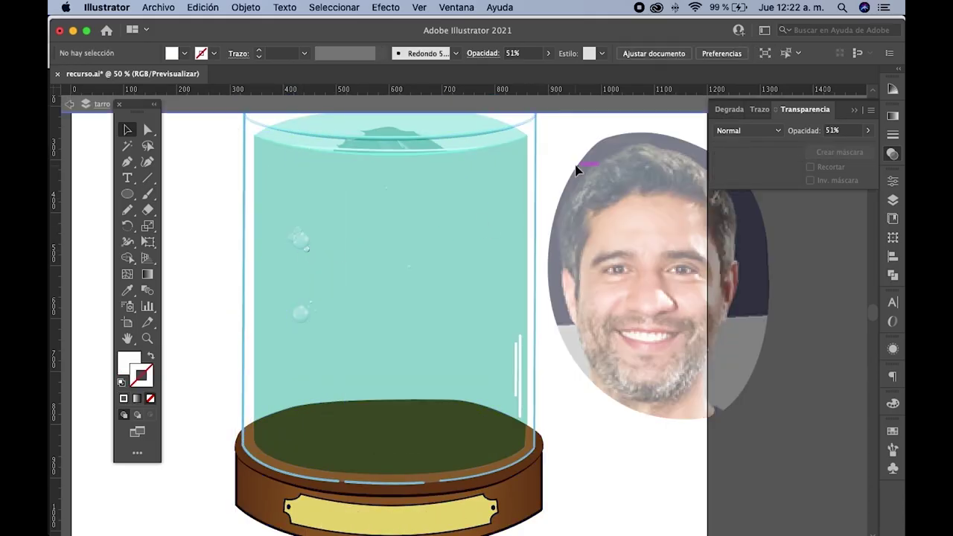
pyautogui.doubleClick(576, 171)
pyautogui.hotkey('ctrl', 'z')
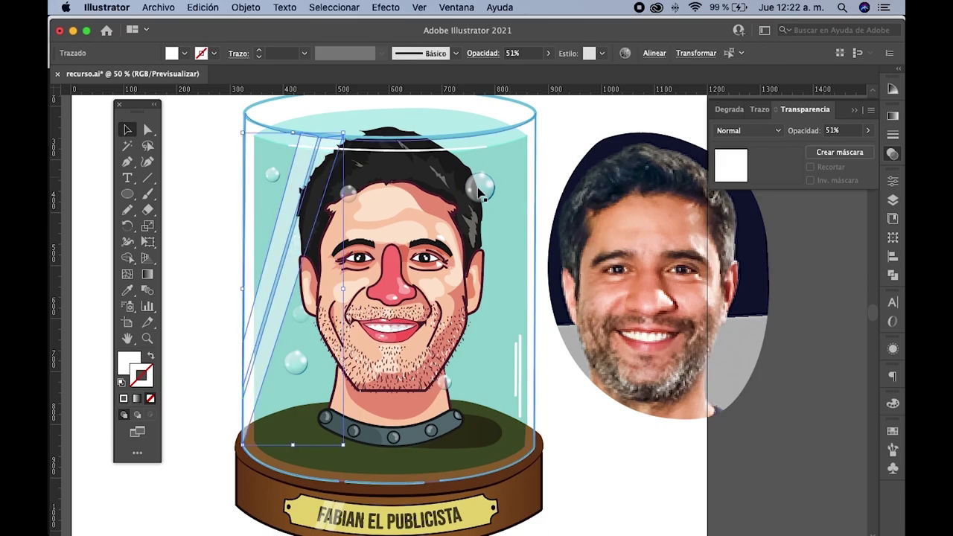
# - Zoom in and draw a short Pencil stroke under the caricature's left eye
pyautogui.scroll(-1, 523, 224)
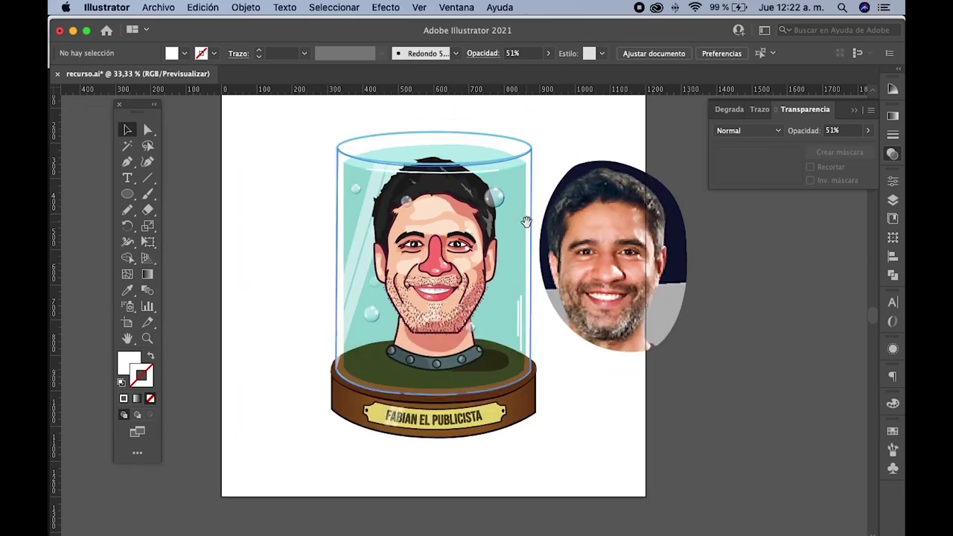
pyautogui.moveTo(526, 222); pyautogui.dragTo(482, 212)
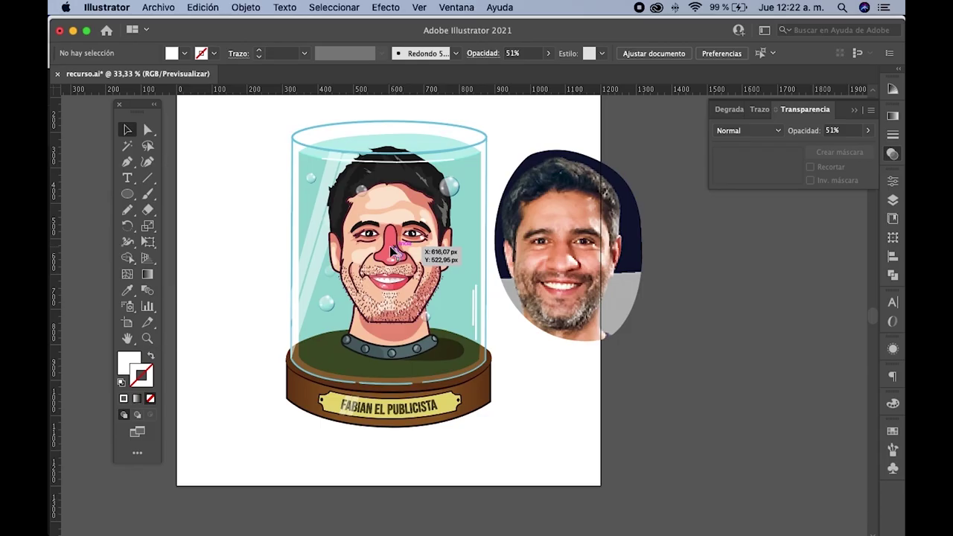
pyautogui.scroll(1, 393, 253)
pyautogui.scroll(3, 380, 245)
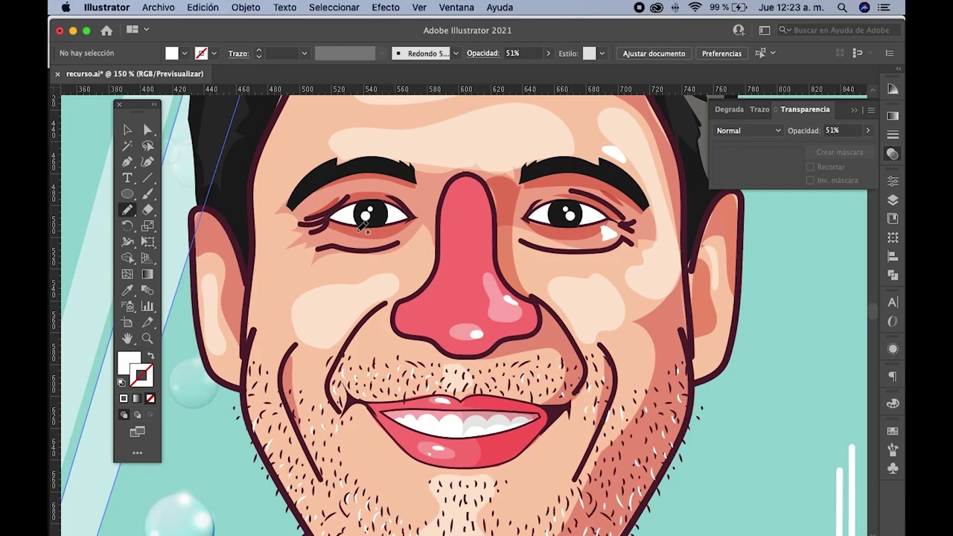
pyautogui.moveTo(364, 232); pyautogui.dragTo(379, 234)
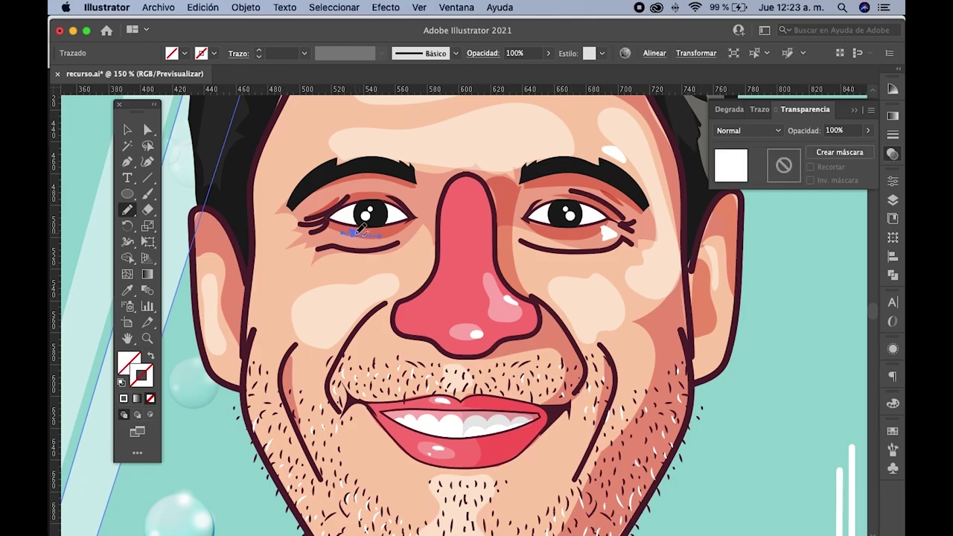
# - Give the under-eye stroke the portrait's dark 3 pt outline style using the Eyedropper
pyautogui.click(147, 289)
pyautogui.click(127, 289)
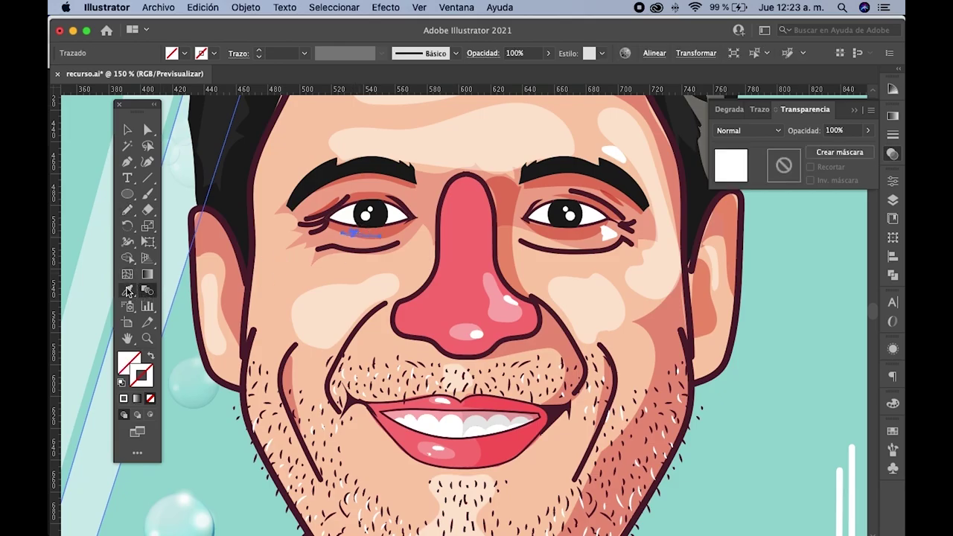
pyautogui.click(609, 233)
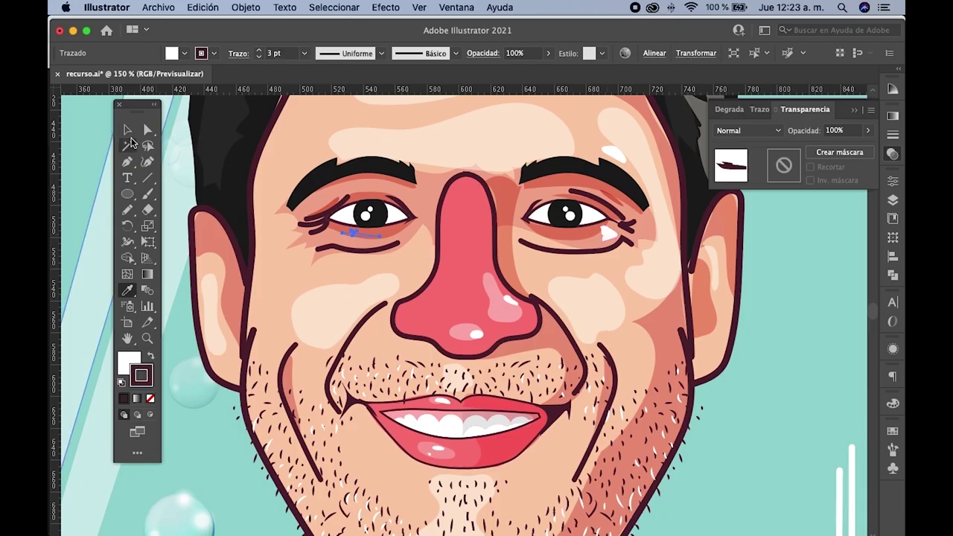
pyautogui.click(127, 129)
pyautogui.click(456, 229)
pyautogui.scroll(2, 412, 218)
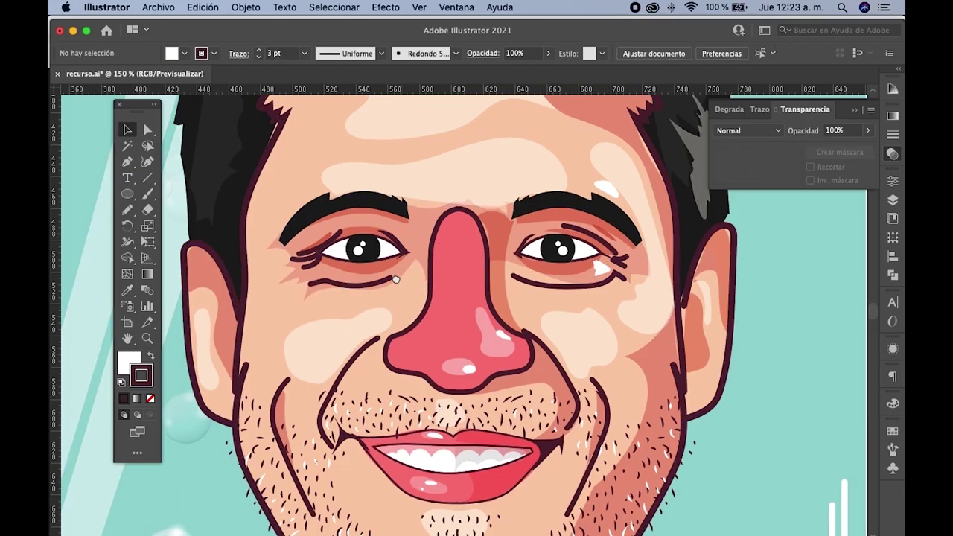
pyautogui.scroll(3, 412, 218)
pyautogui.click(320, 138)
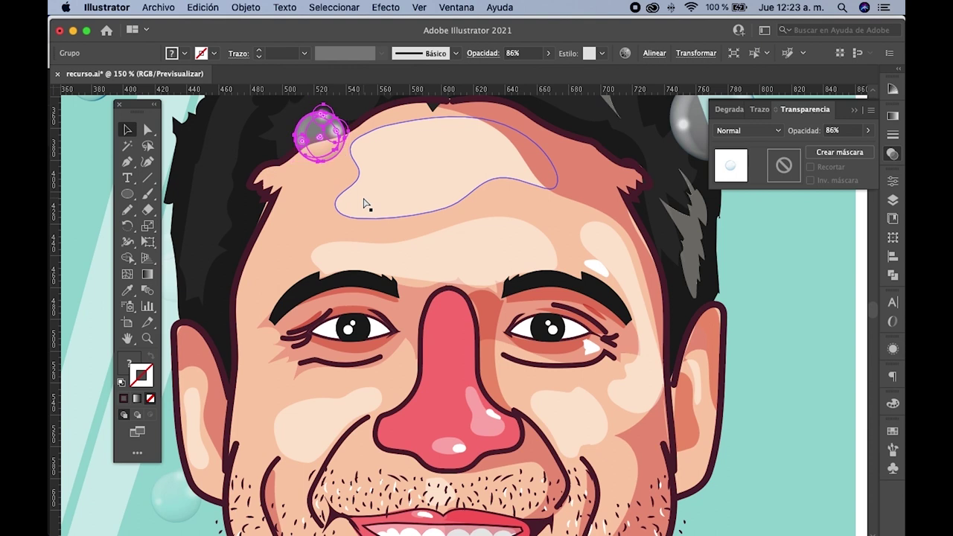
pyautogui.hotkey('ctrl', 'z')
pyautogui.hotkey('ctrl', 'z')
pyautogui.click(129, 292)
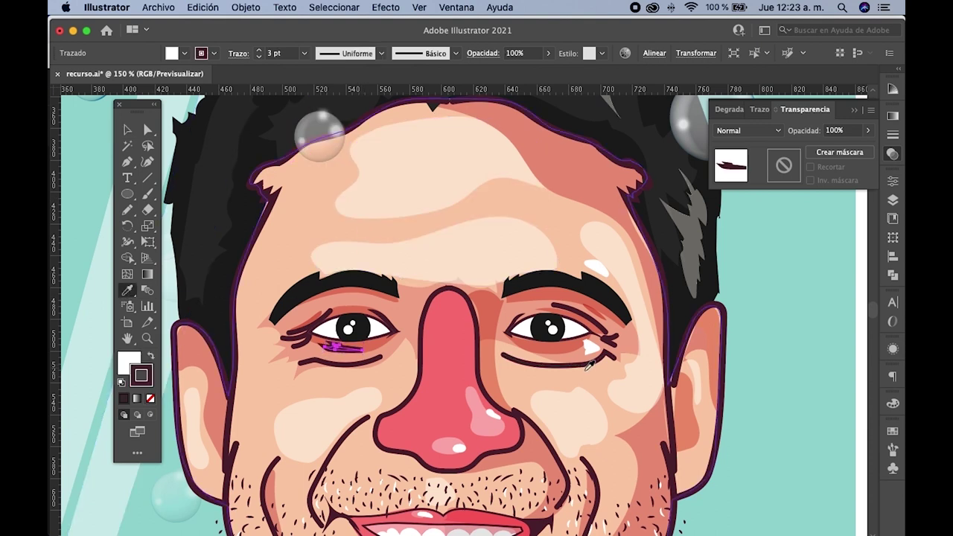
pyautogui.click(437, 333)
# - Zoom out to show the whole jar beside the reference photo
pyautogui.press('super+minus')
pyautogui.press('super+minus')
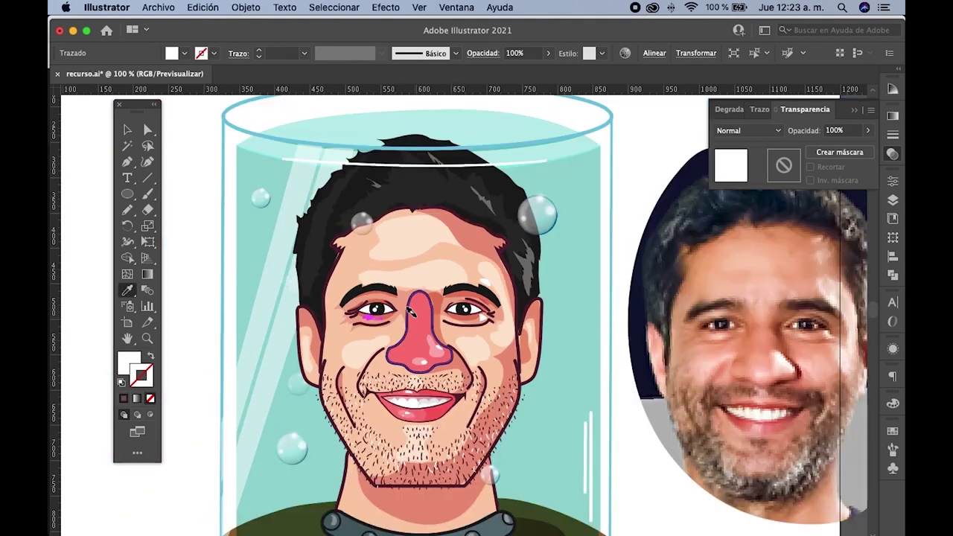
pyautogui.press('super+minus')
pyautogui.click(208, 161)
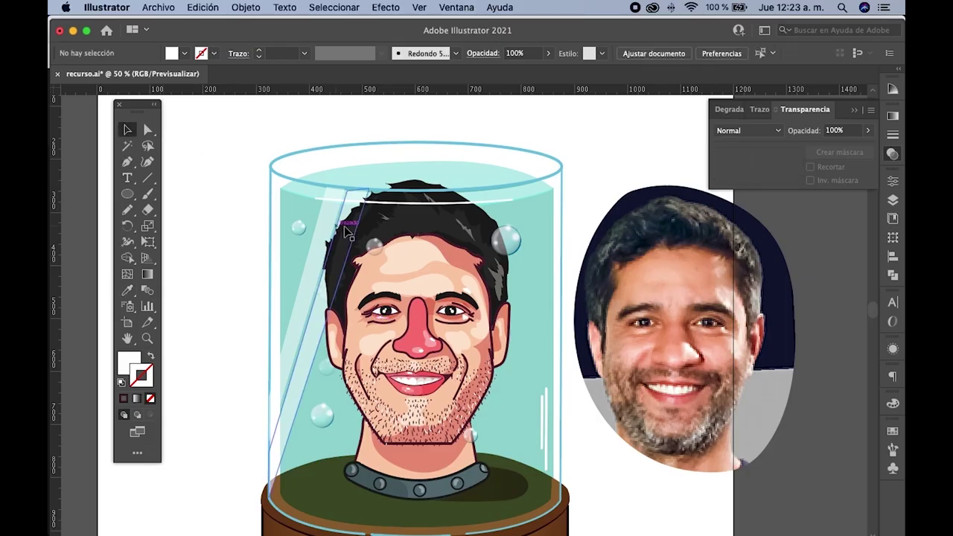
pyautogui.click(337, 231)
pyautogui.scroll(-1, 336, 231)
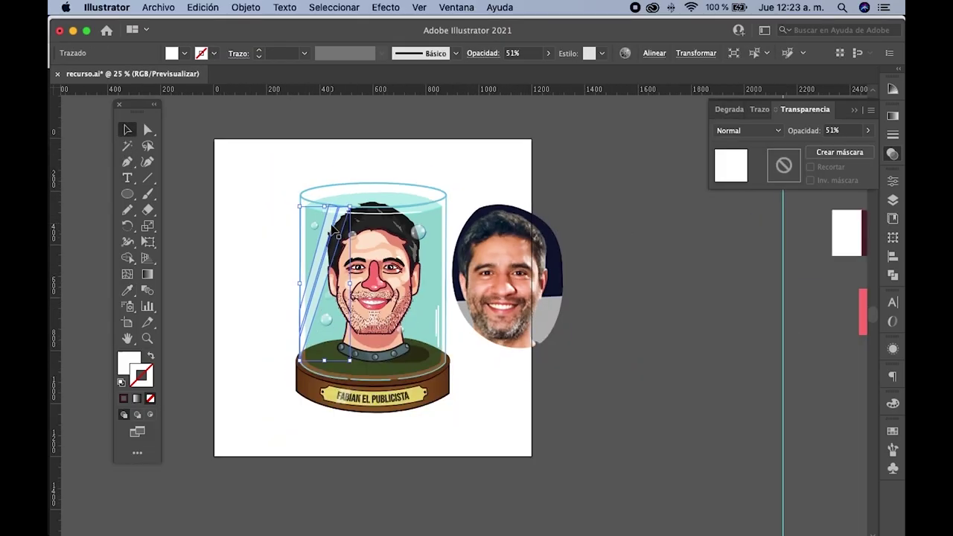
pyautogui.scroll(-1, 402, 227)
pyautogui.scroll(1, 447, 223)
# - Delete the 'foto' layer and its photo from the Layers panel
pyautogui.click(460, 222)
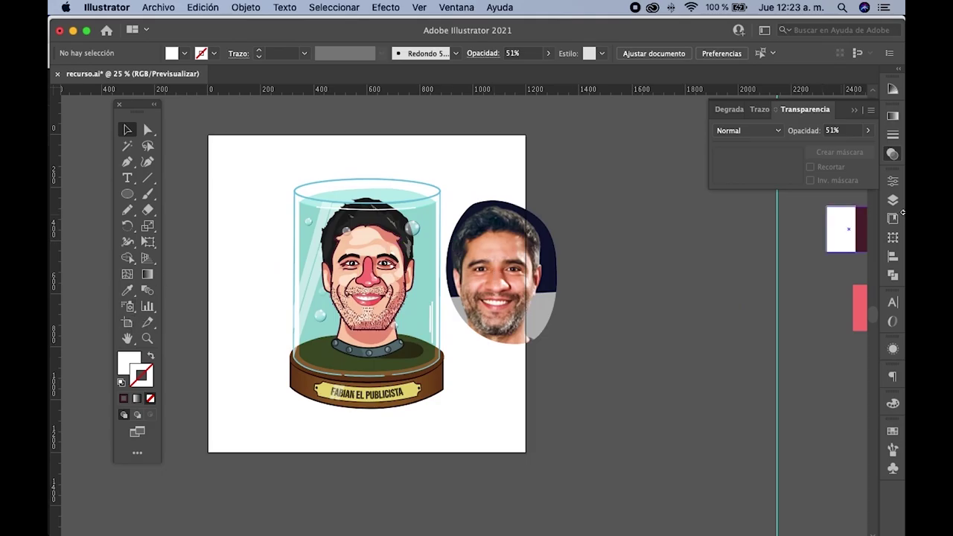
pyautogui.click(893, 201)
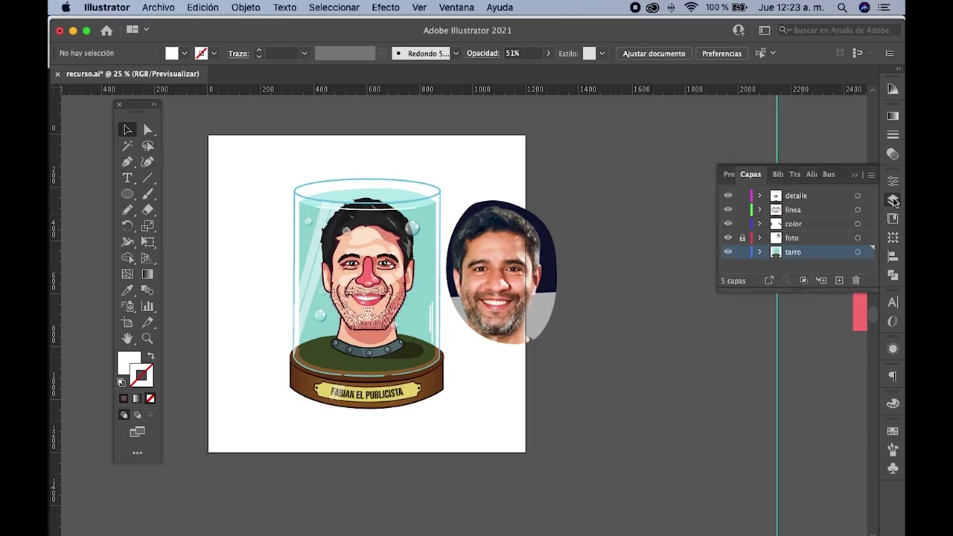
pyautogui.click(803, 246)
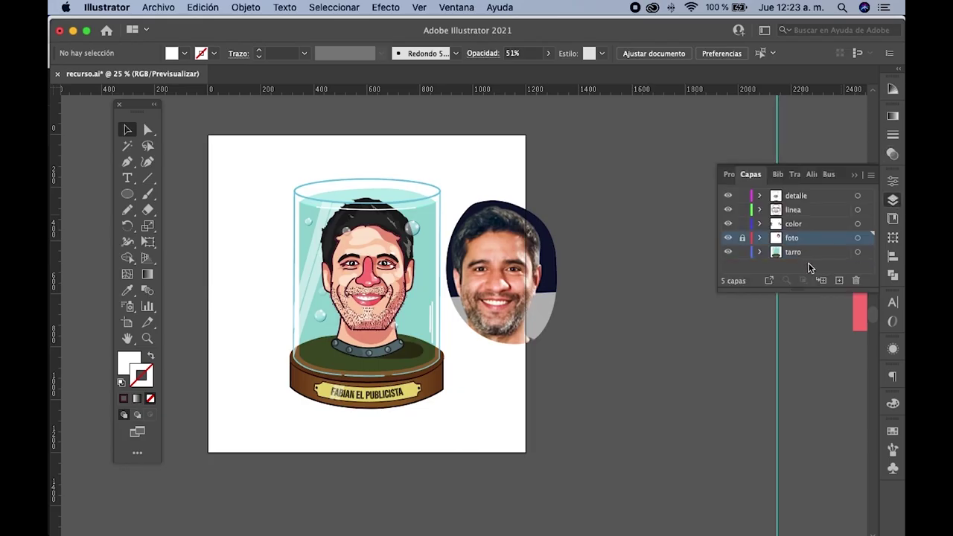
pyautogui.click(855, 280)
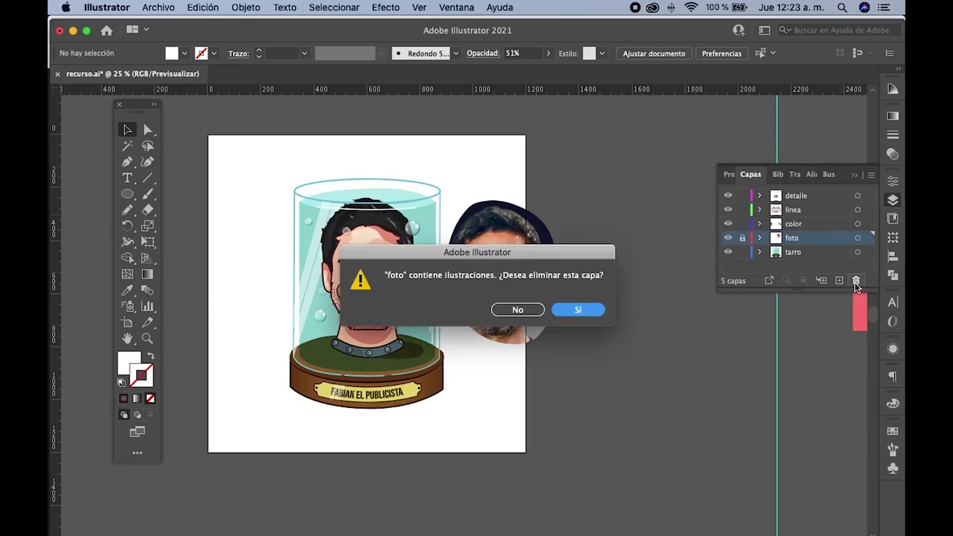
pyautogui.click(582, 310)
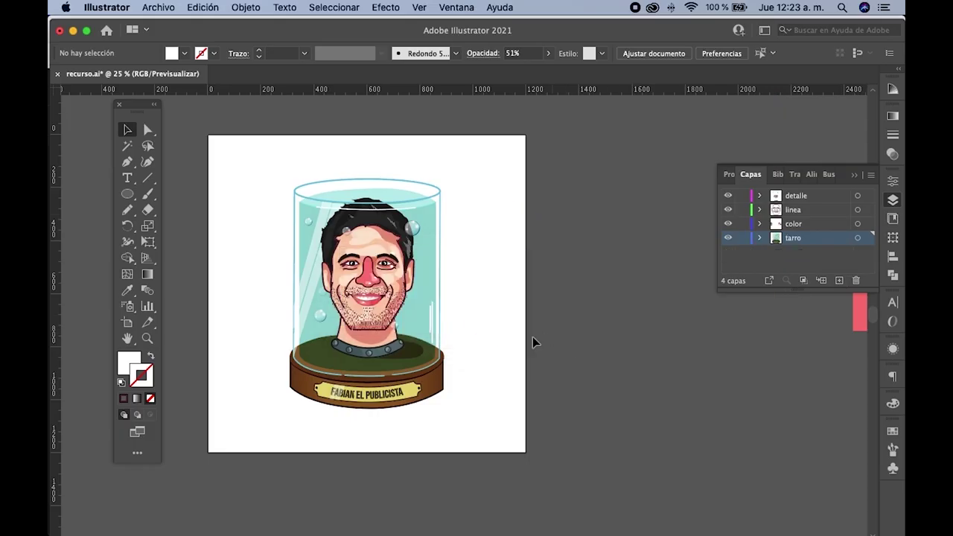
# - Delete the leftover colour swatches beside the artboard
pyautogui.scroll(3, 402, 321)
pyautogui.scroll(-4, 384, 324)
pyautogui.hscroll(2, 382, 325)
pyautogui.hscroll(-3, 417, 320)
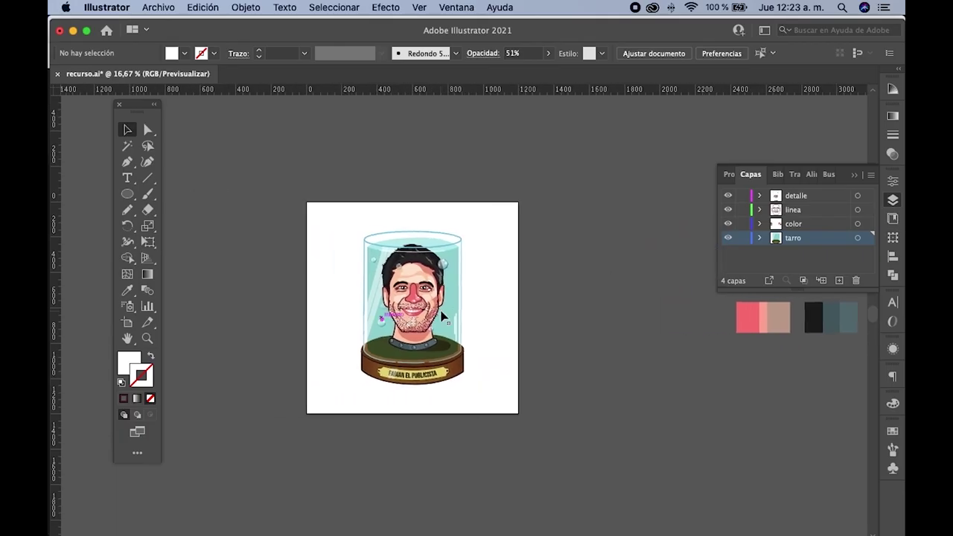
pyautogui.scroll(1, 439, 320)
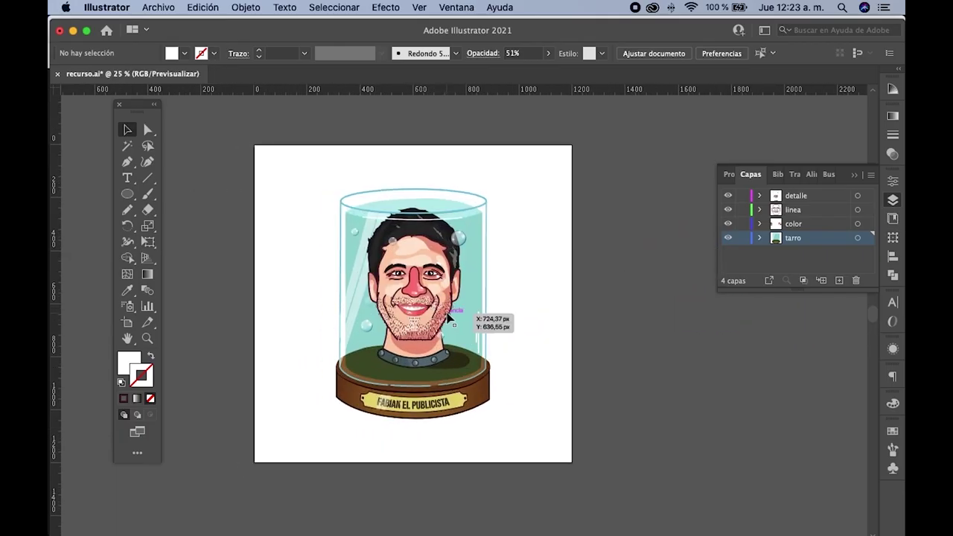
pyautogui.scroll(-2, 447, 320)
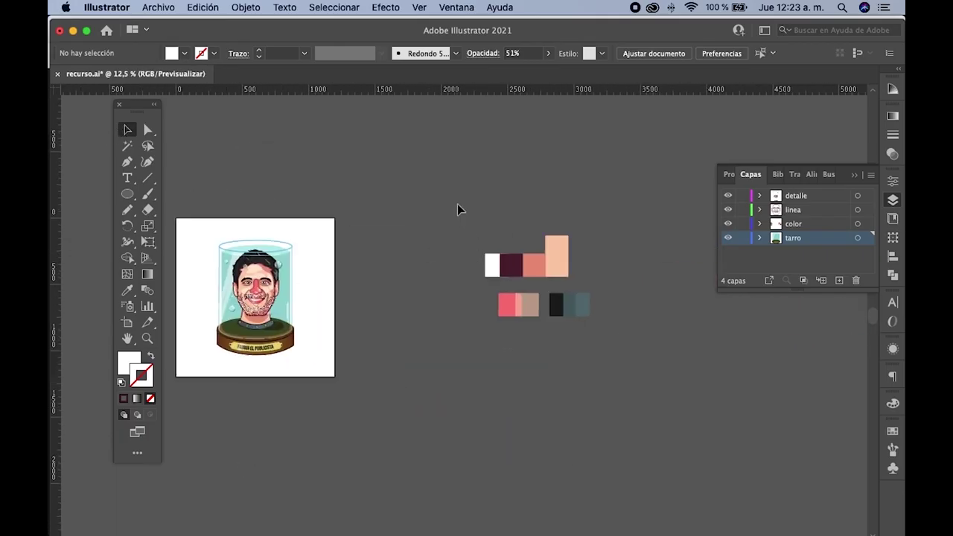
pyautogui.moveTo(458, 209); pyautogui.dragTo(621, 385)
pyautogui.press('Delete')
pyautogui.hscroll(-3, 339, 328)
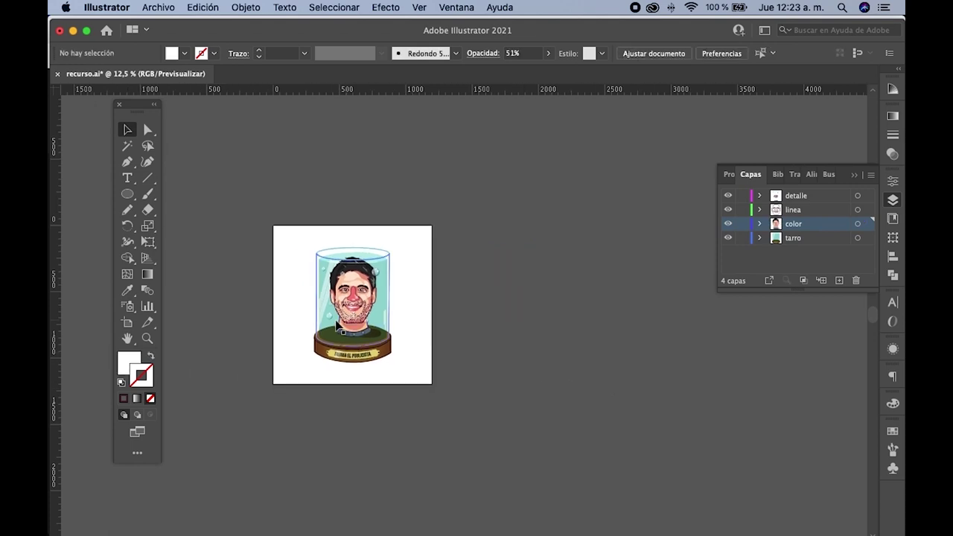
pyautogui.scroll(3, 338, 328)
pyautogui.scroll(2, 373, 350)
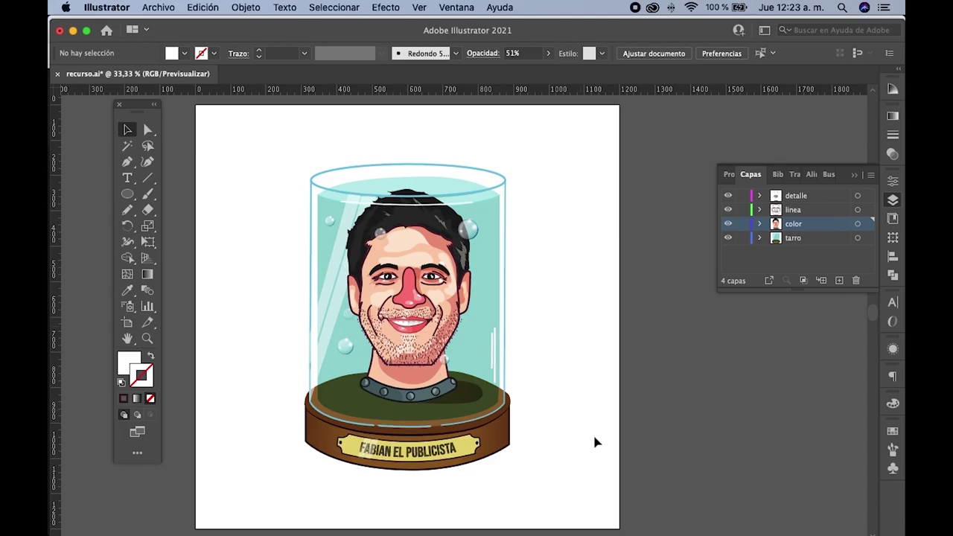
# - Switch the rulers to centimetres and check the artboard's size with the Artboard tool
pyautogui.moveTo(595, 443); pyautogui.dragTo(273, 171)
pyautogui.click(269, 177)
pyautogui.click(128, 323)
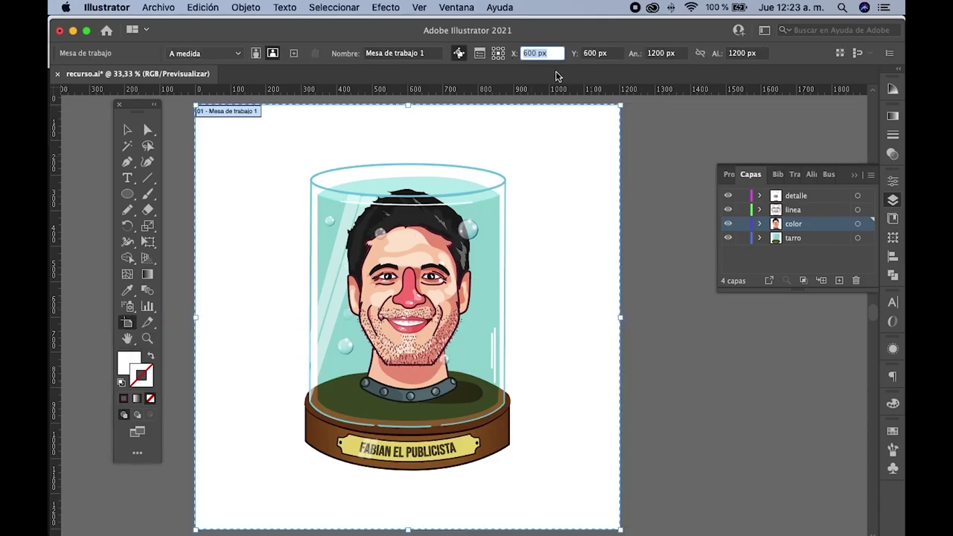
pyautogui.click(128, 130)
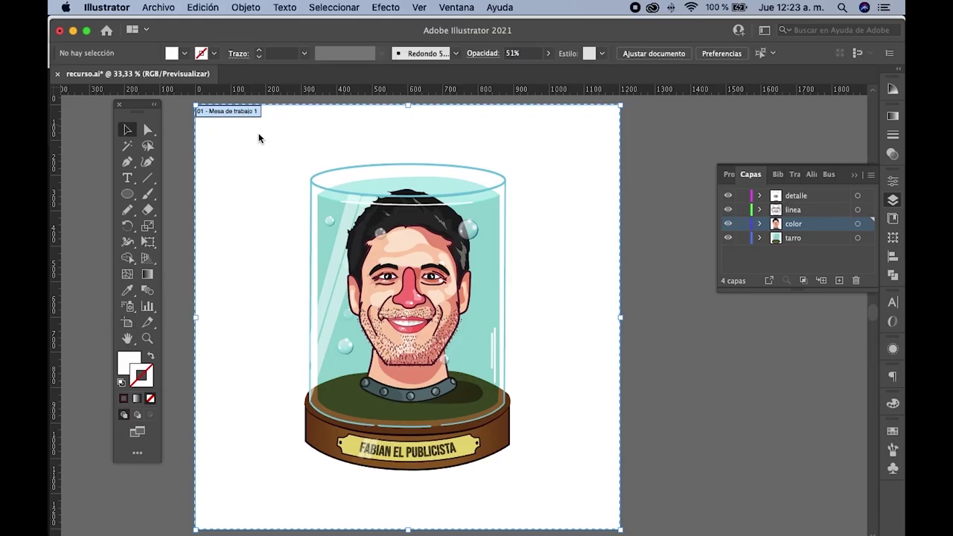
pyautogui.rightClick(286, 90)
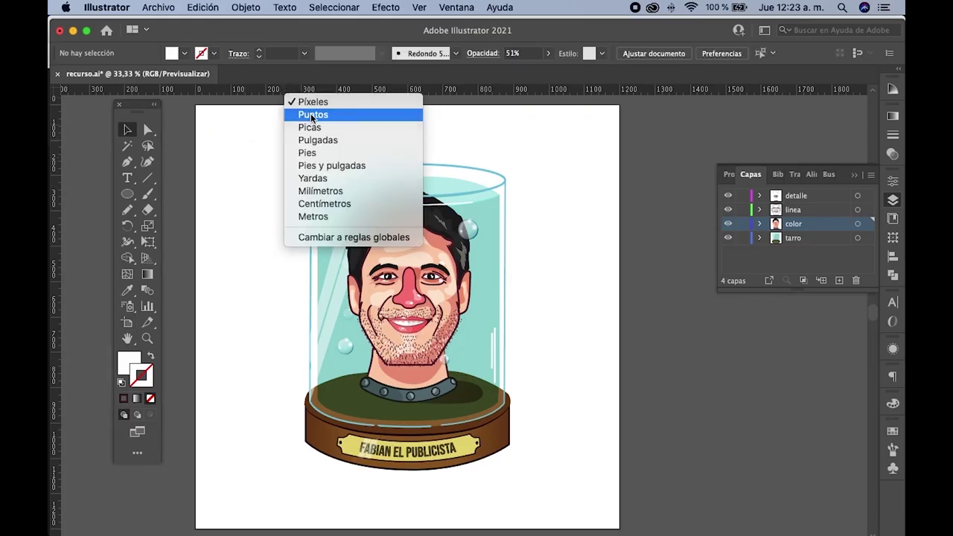
pyautogui.click(340, 206)
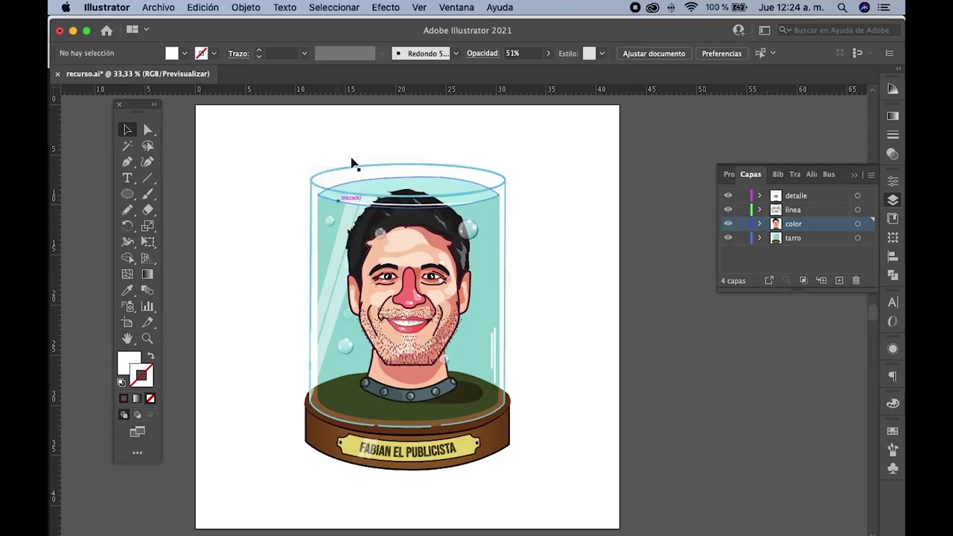
pyautogui.click(133, 324)
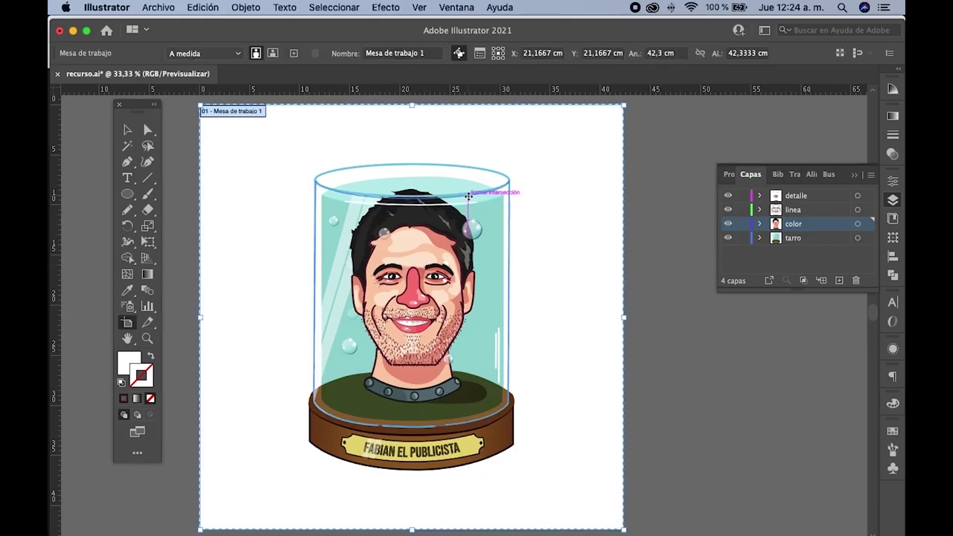
pyautogui.press('super+minus')
pyautogui.press('Escape')
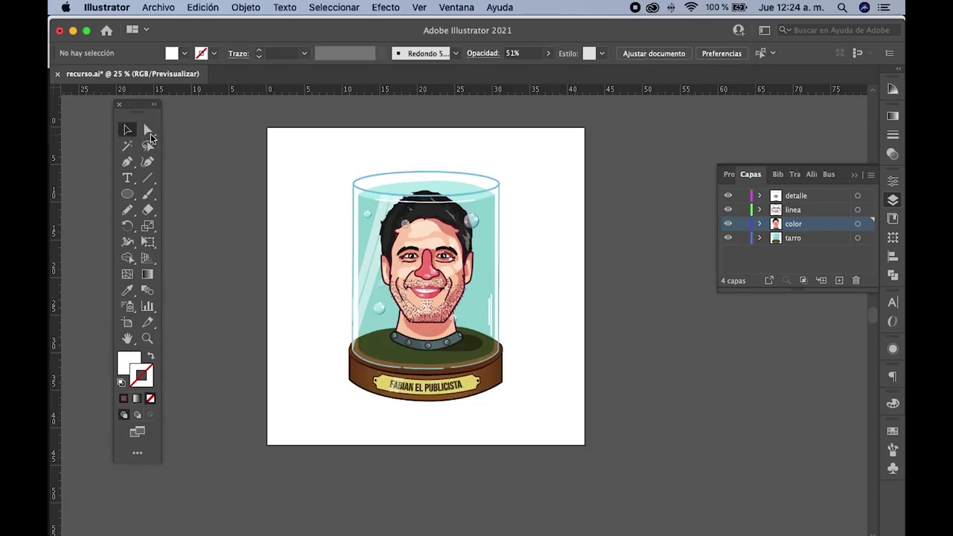
# - Change the document colour mode to CMYK
pyautogui.click(159, 8)
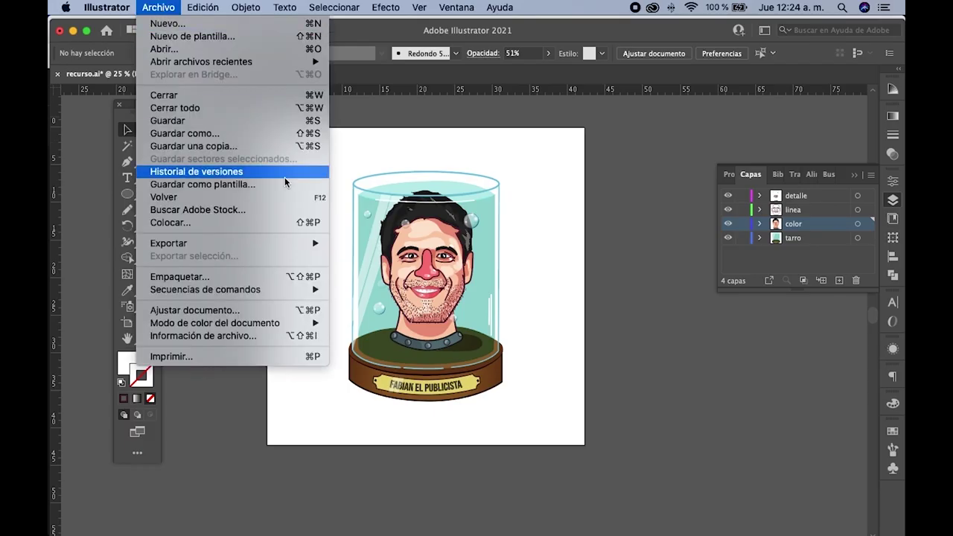
pyautogui.moveTo(215, 323)
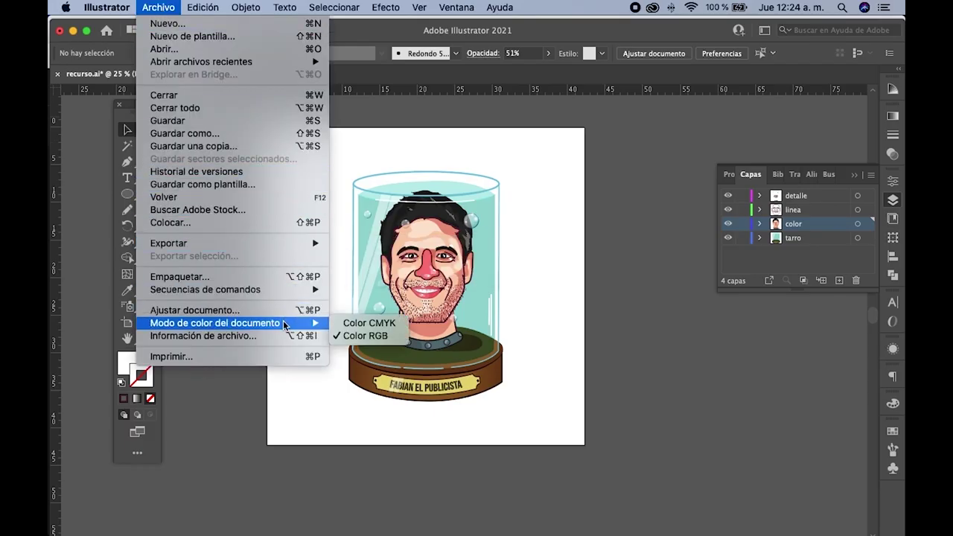
pyautogui.click(370, 324)
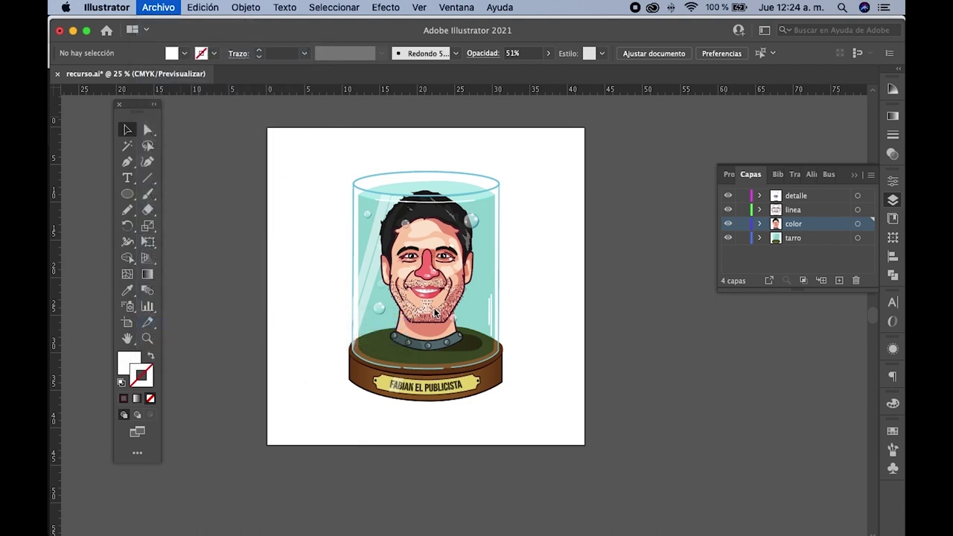
pyautogui.scroll(1, 436, 313)
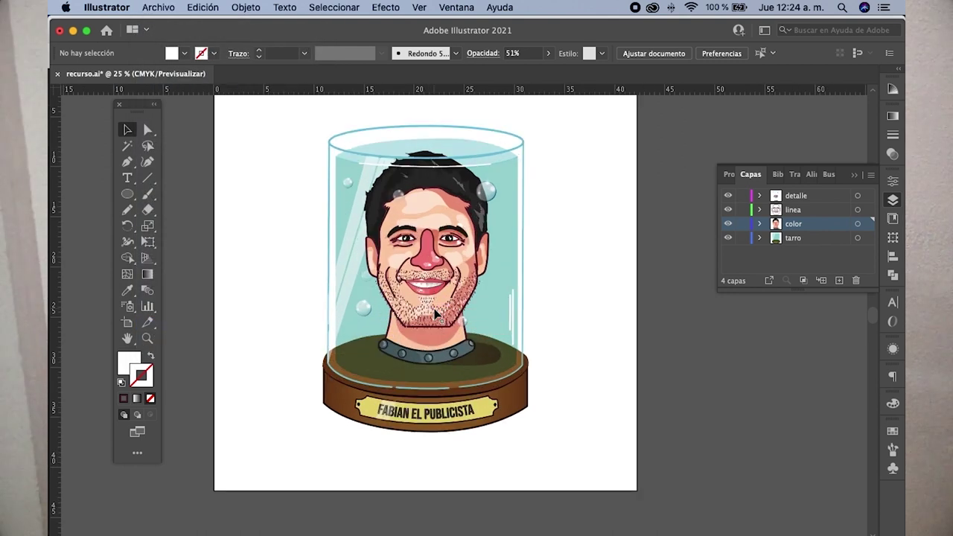
pyautogui.scroll(-2, 436, 313)
pyautogui.scroll(1, 447, 312)
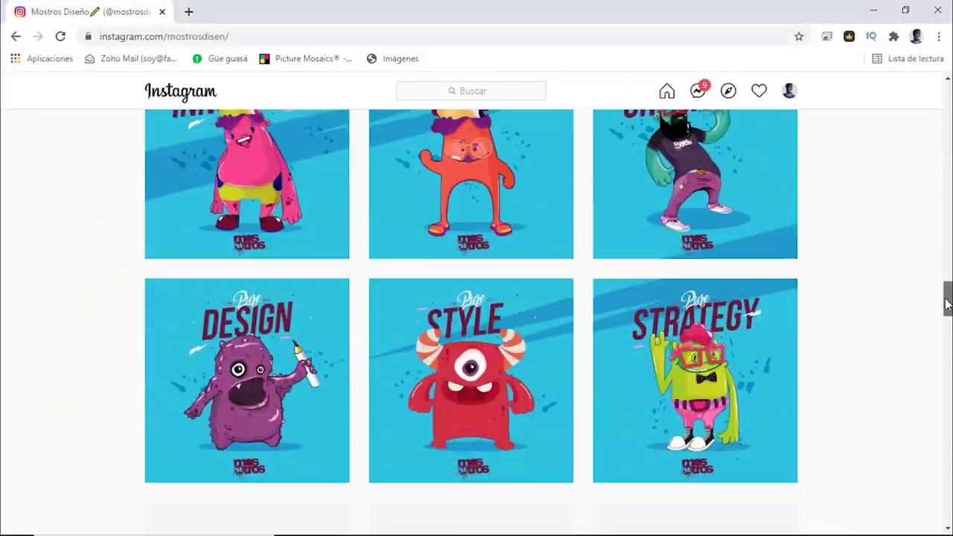
# - Scroll down through the Behance profile's grid of illustration projects
pyautogui.moveTo(947, 304); pyautogui.dragTo(949, 522)
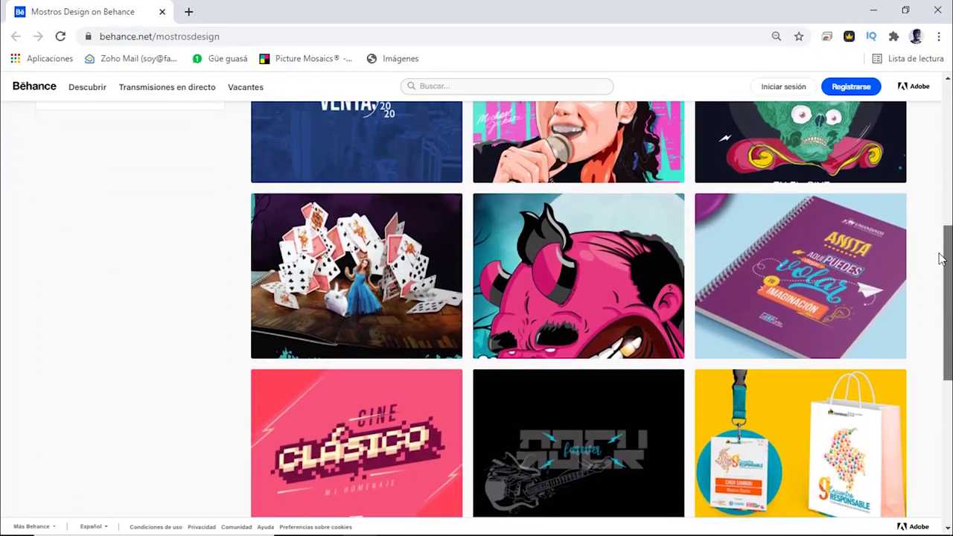
pyautogui.moveTo(941, 258); pyautogui.dragTo(941, 383)
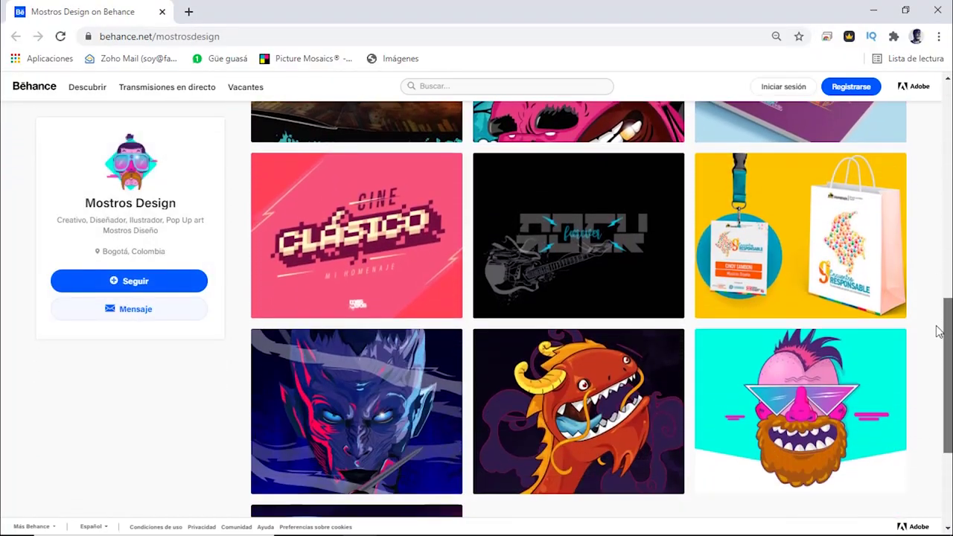